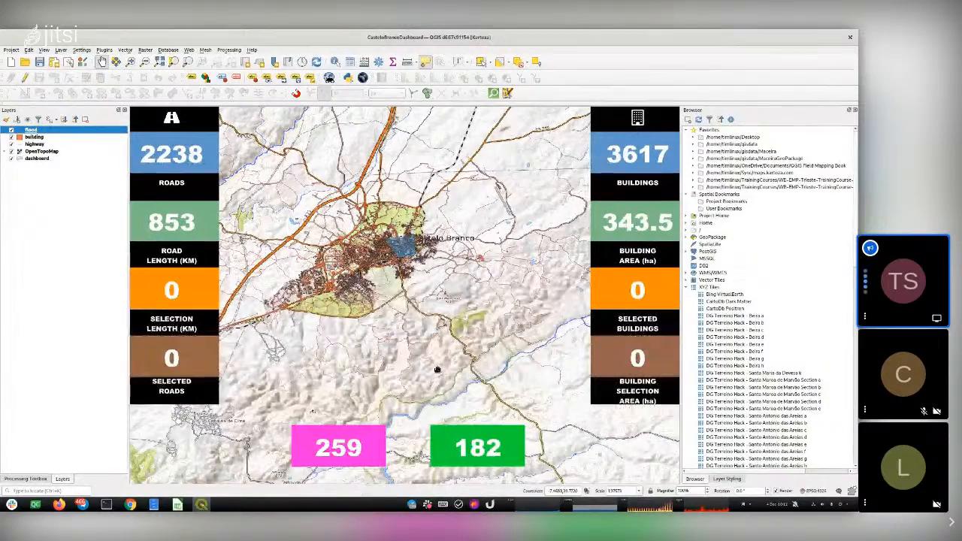
Close the Browser panel and pan the map around Castelo Branco to examine how the dashboard overlay behaves.
left_click(851, 110)
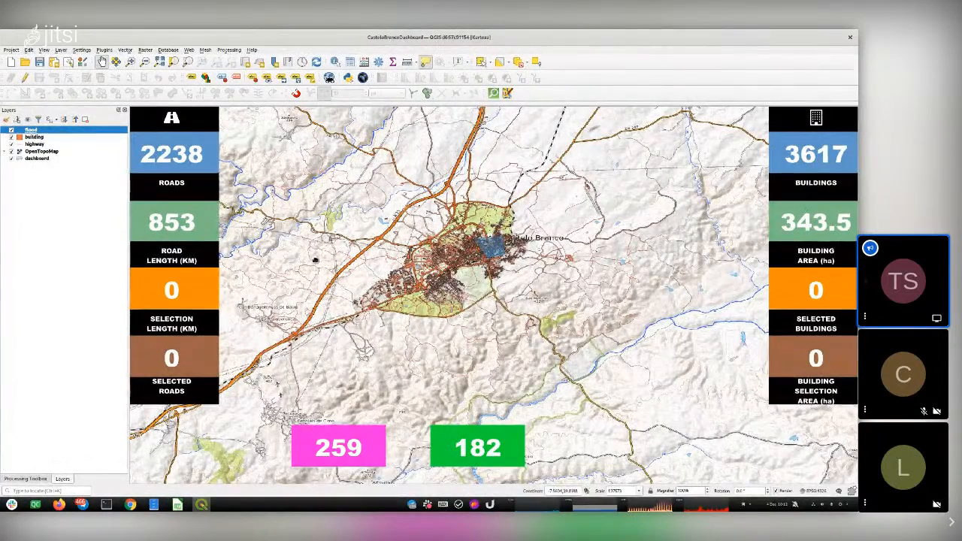
left_click_drag(314, 260, 365, 275)
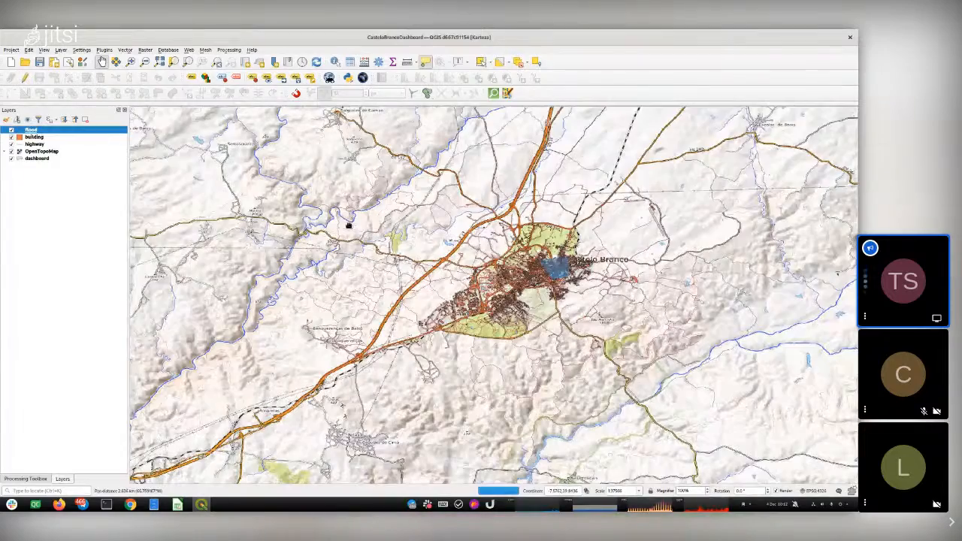
left_click_drag(273, 139, 316, 187)
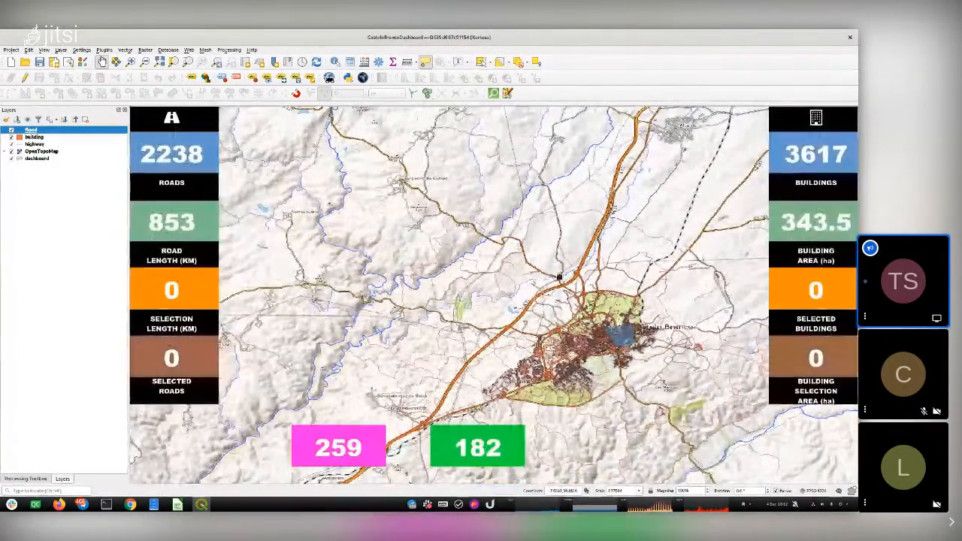
left_click_drag(621, 337, 452, 230)
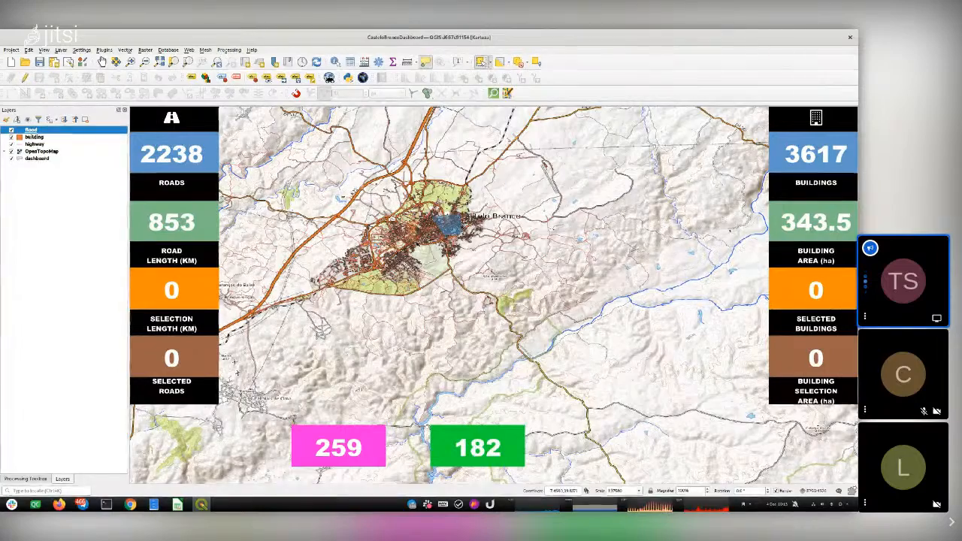
Select a rectangular area of building features in the town, plus an area of highway features in its western part.
left_click(37, 137)
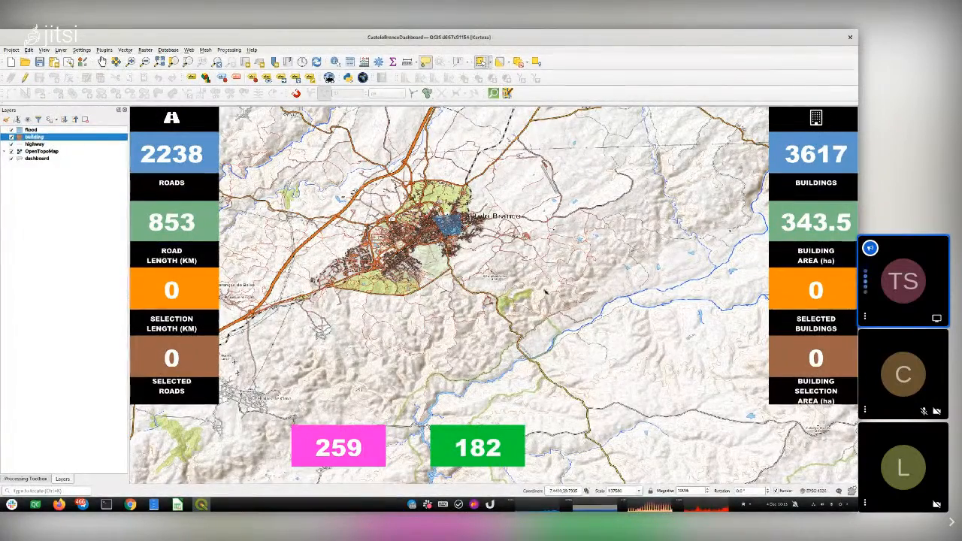
left_click_drag(381, 224, 427, 271)
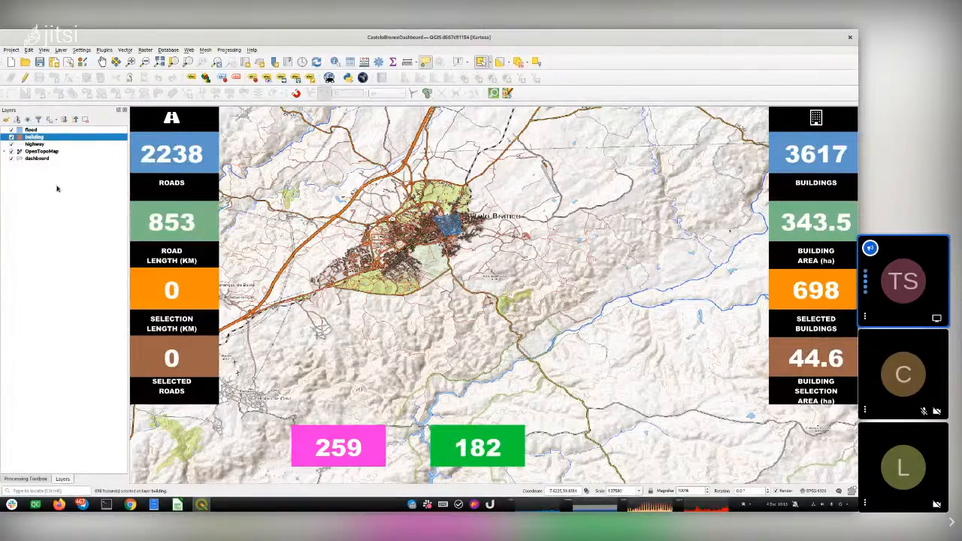
left_click(35, 145)
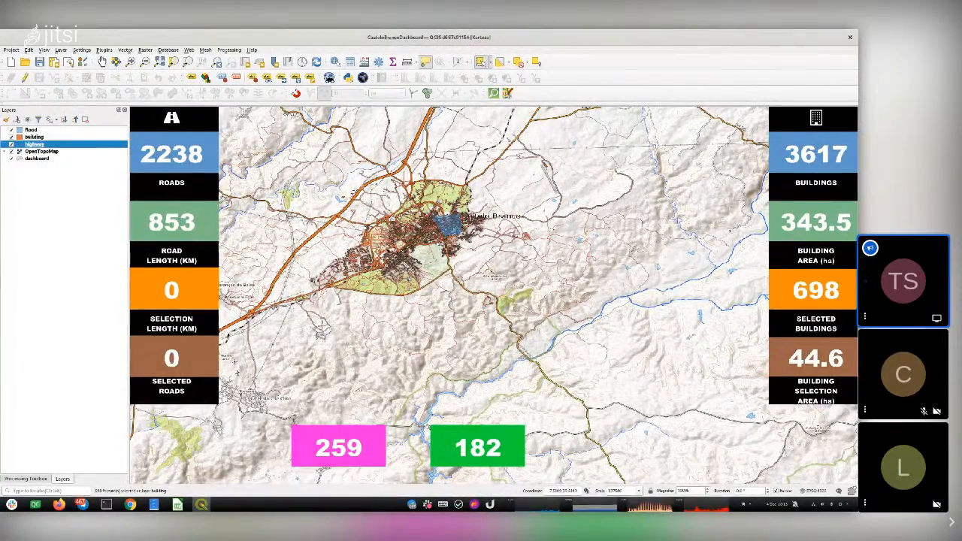
left_click_drag(367, 224, 394, 257)
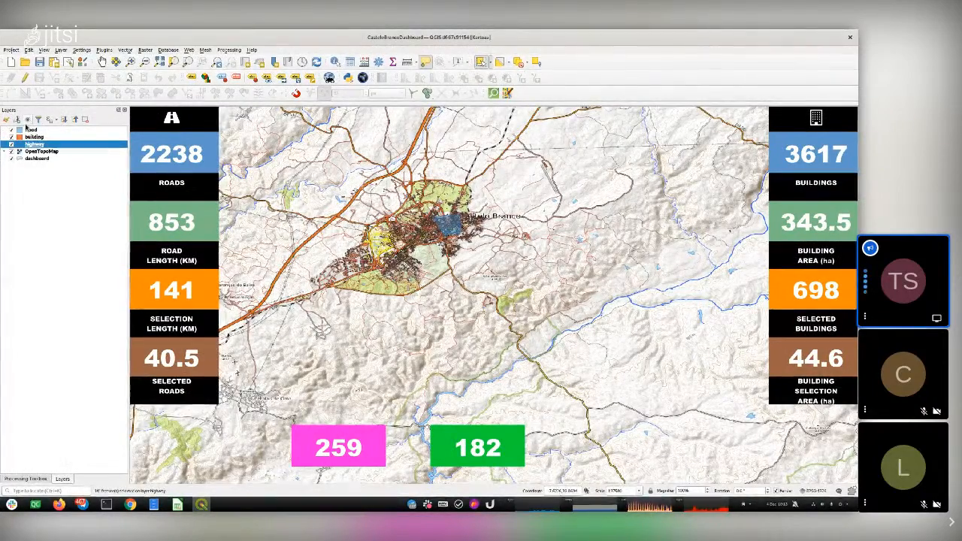
Edit the flood layer by moving a vertex of its polygon westward over the town, and save the layer changes.
left_click(26, 78)
left_click(68, 78)
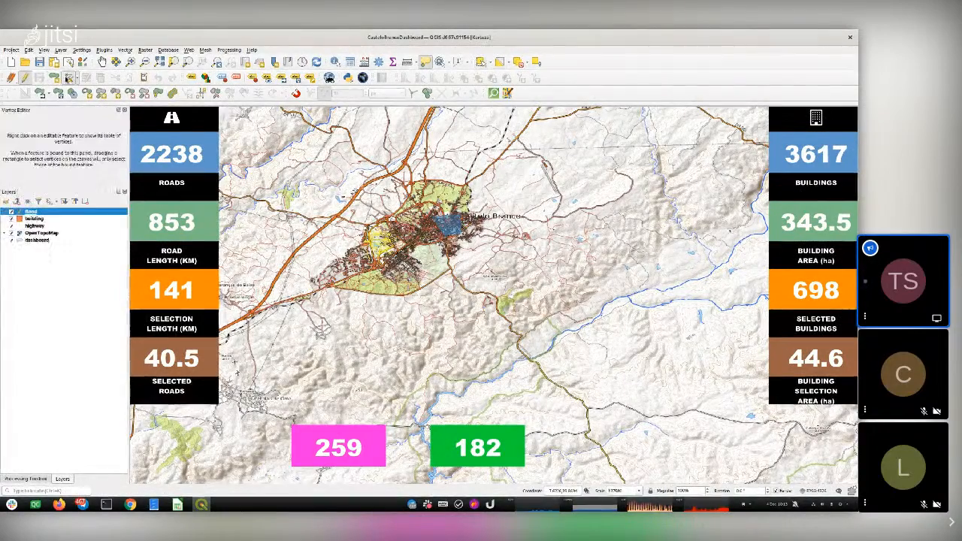
left_click(439, 227)
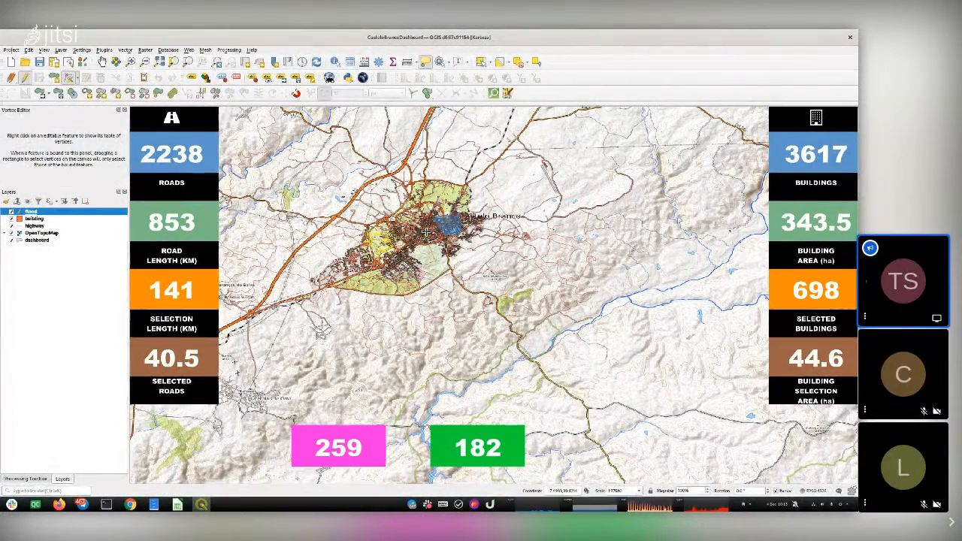
left_click(426, 232)
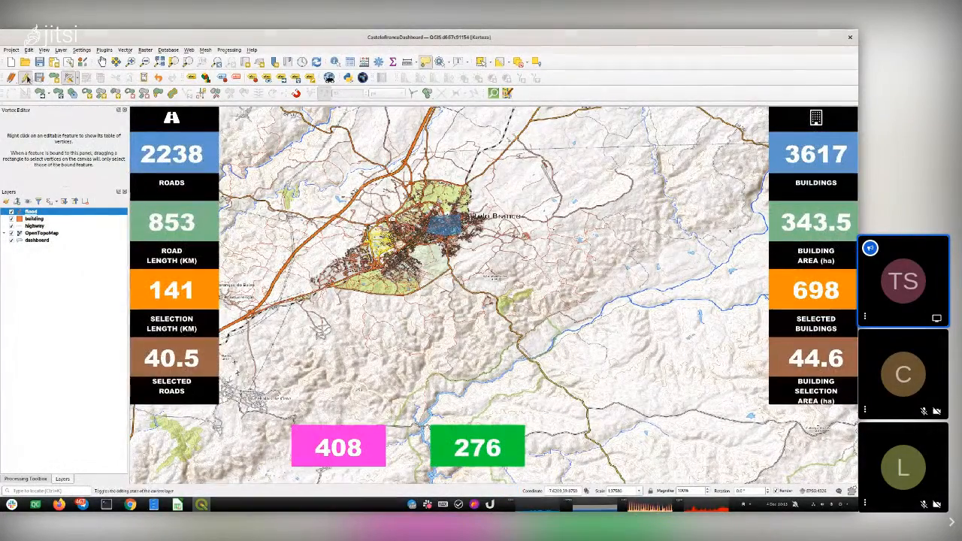
left_click(25, 78)
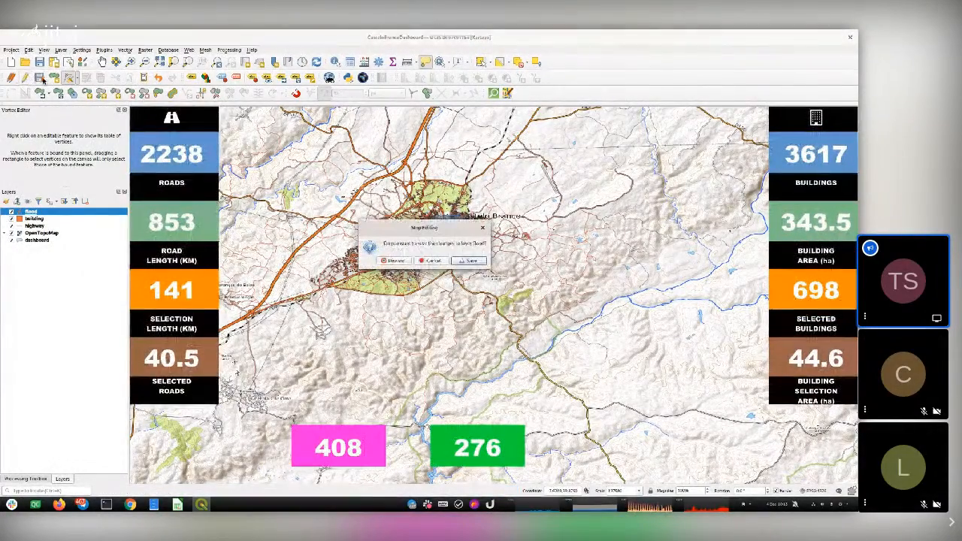
left_click(467, 260)
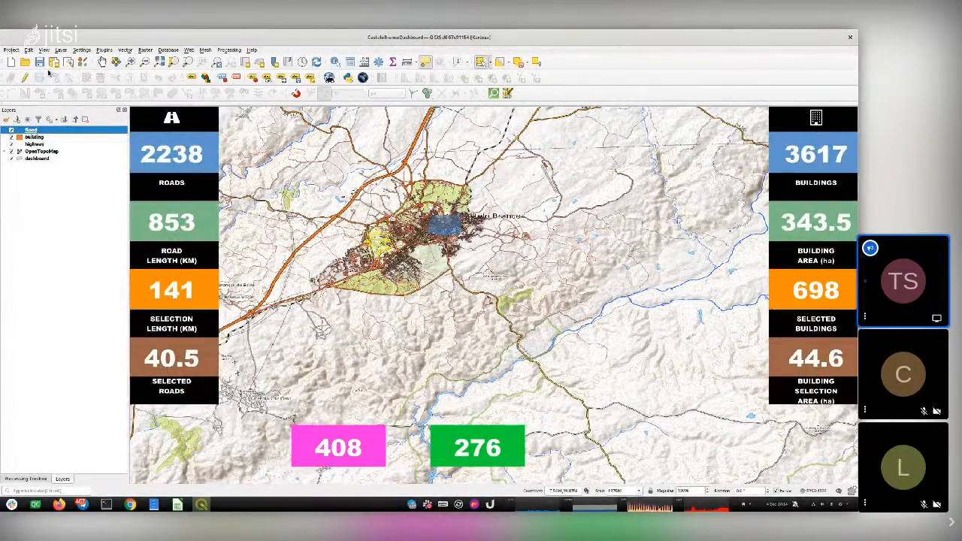
Try to extend the flood polygon northward by moving its upper edge with the Vertex tool.
left_click(26, 77)
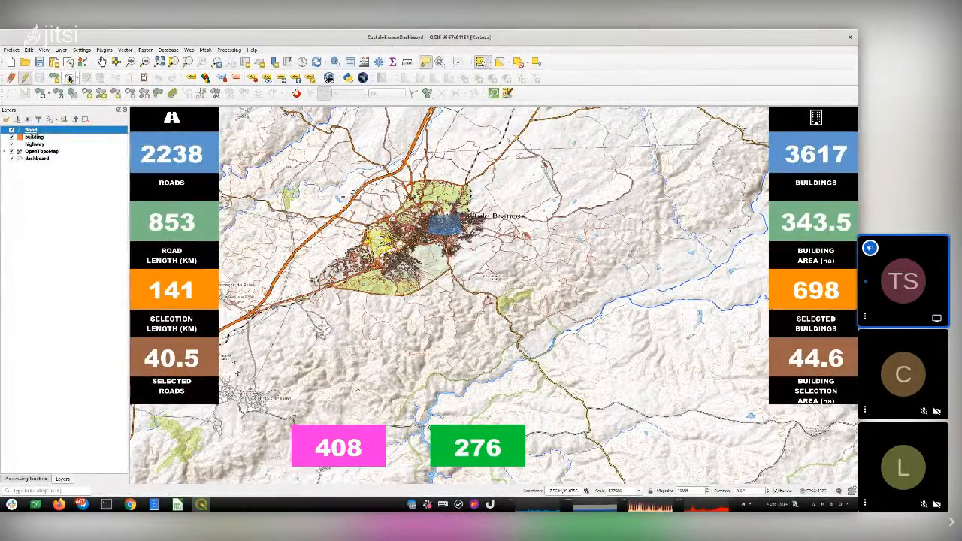
left_click(447, 215)
left_click(442, 202)
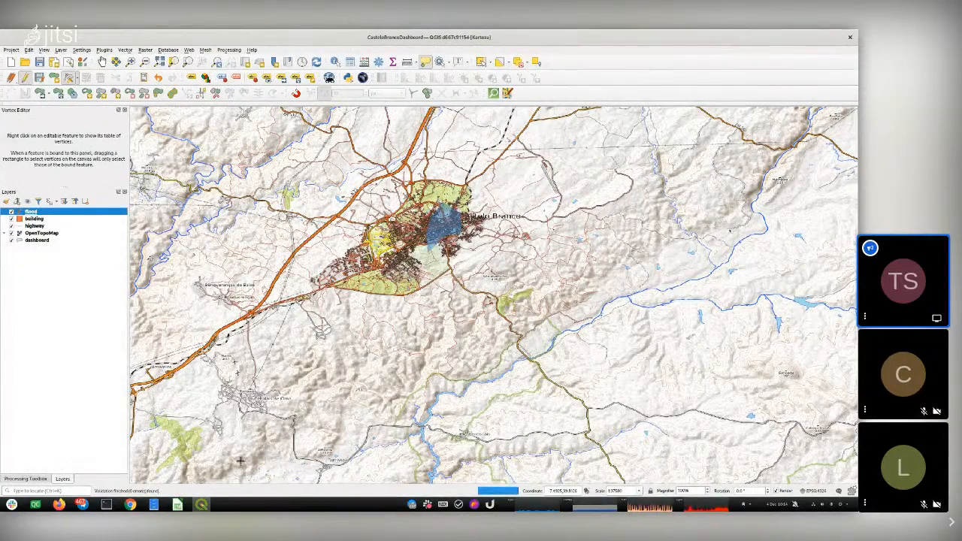
Force the unresponsive QGIS to quit and run it again from Qt Creator.
mouse_move(202, 505)
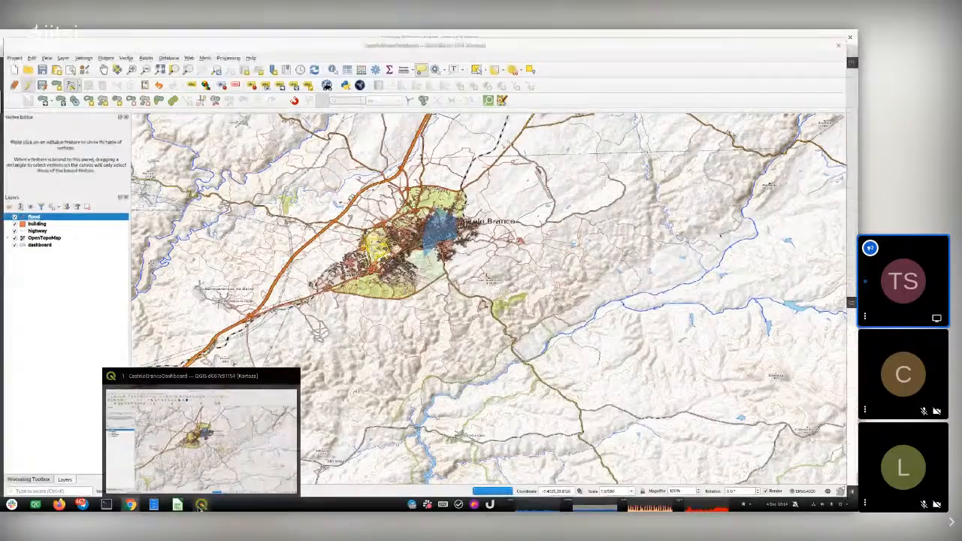
left_click(200, 507)
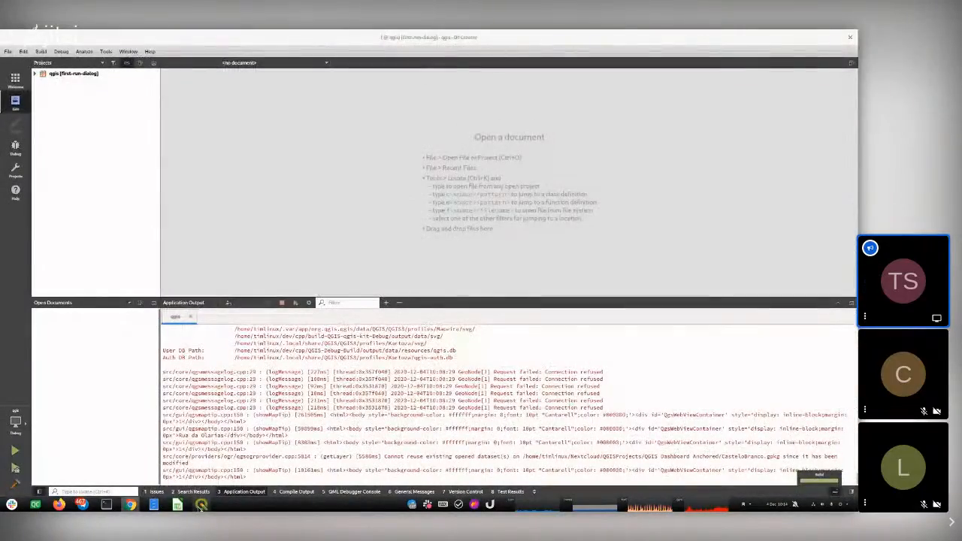
left_click(200, 506)
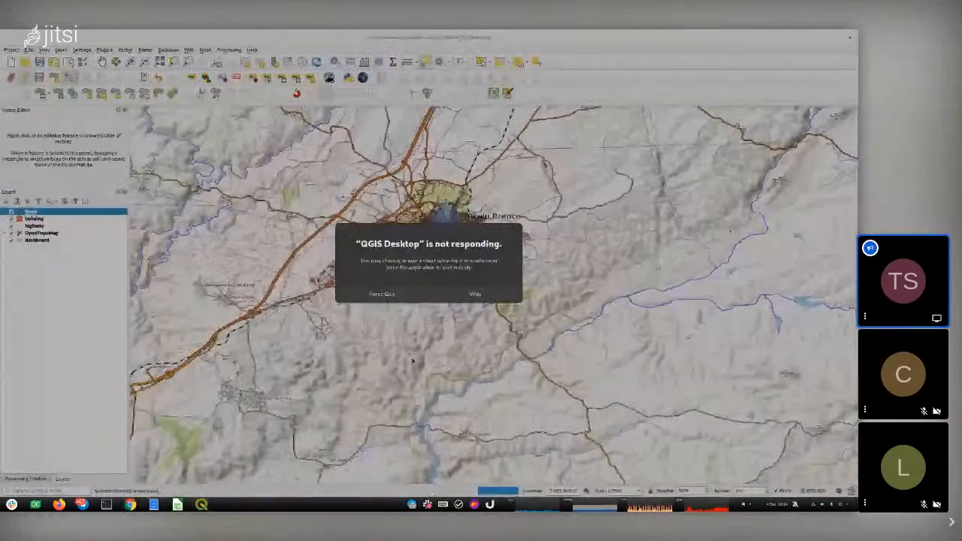
left_click(392, 299)
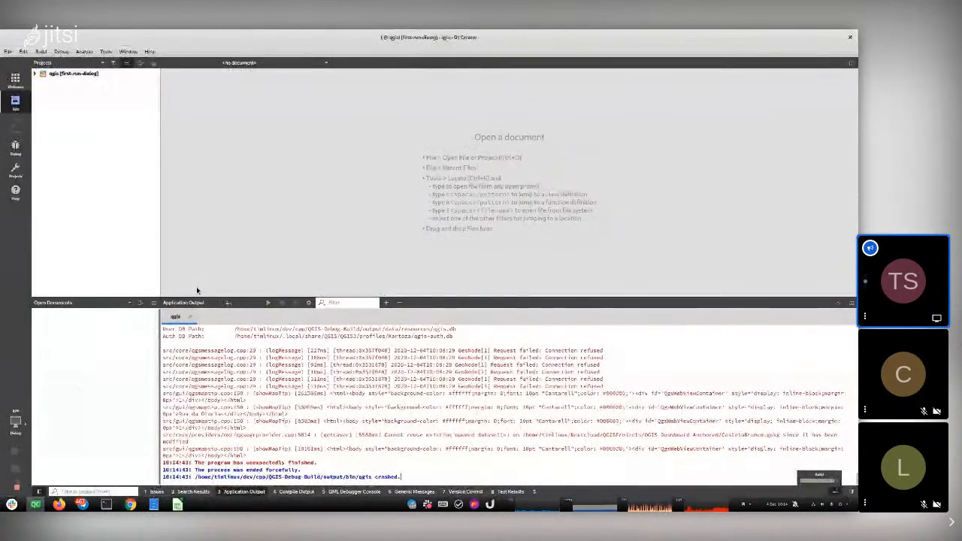
key("ctrl+r")
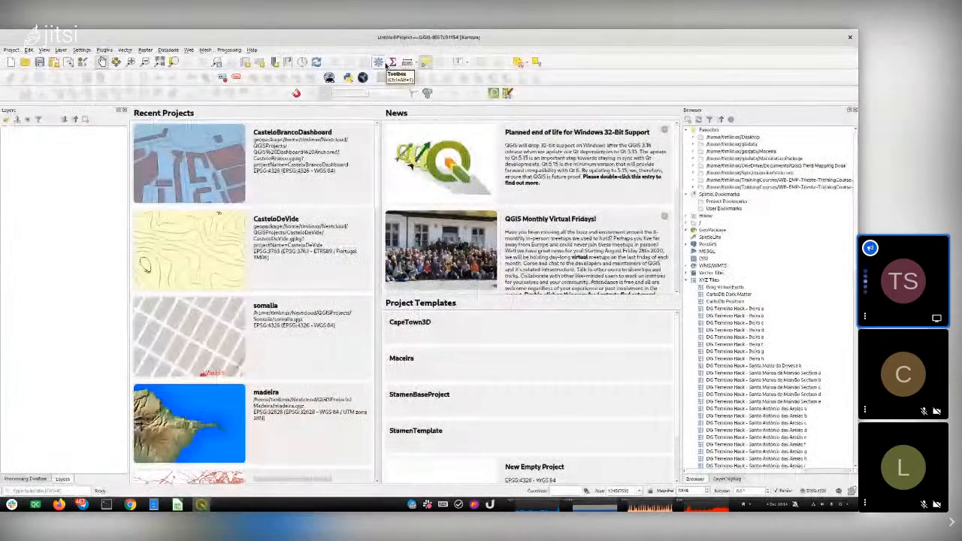
Reopen the recent project CasteloBrancoDashboard and close the Browser and Layer Styling panels.
left_click(210, 185)
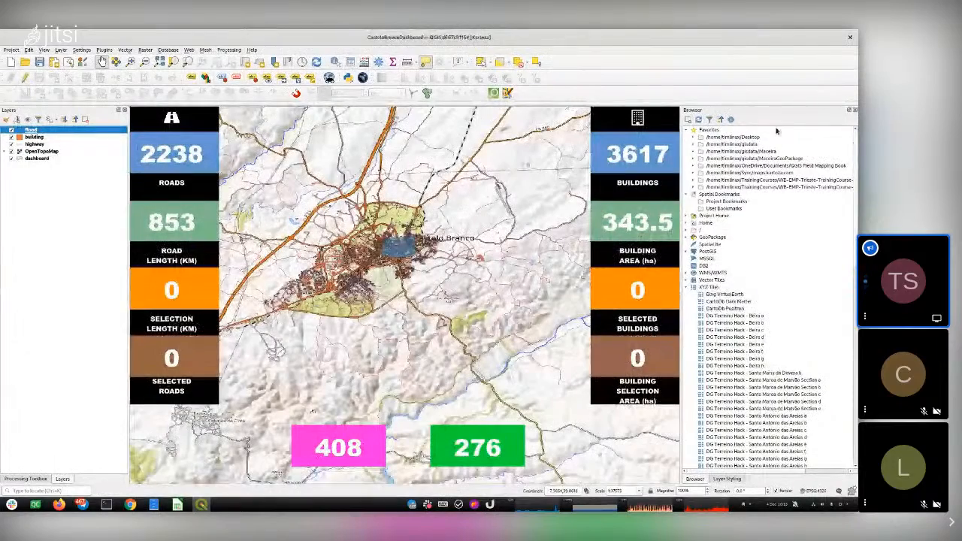
left_click(852, 111)
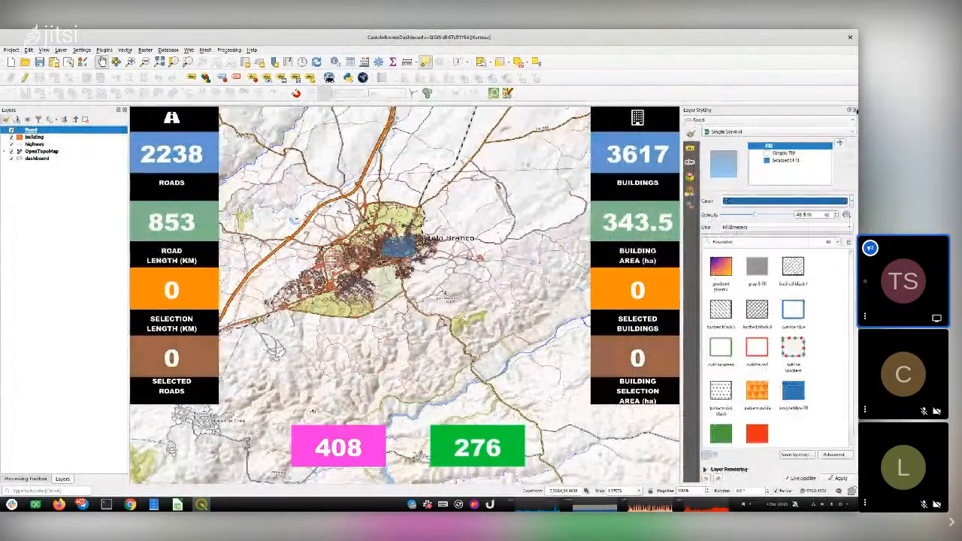
left_click(852, 111)
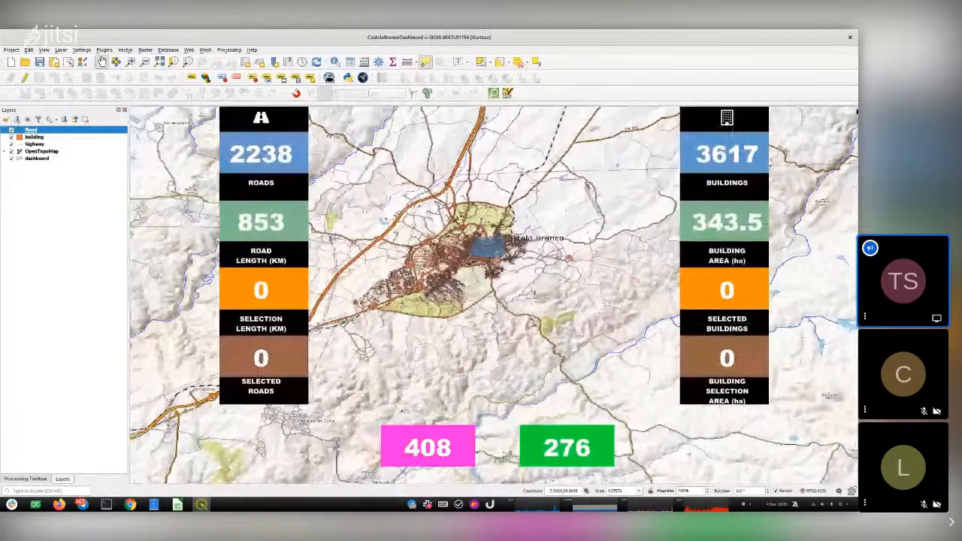
Open the dashboard layer's attribute table and widen the label_expression column to show the full expressions.
left_click(36, 159)
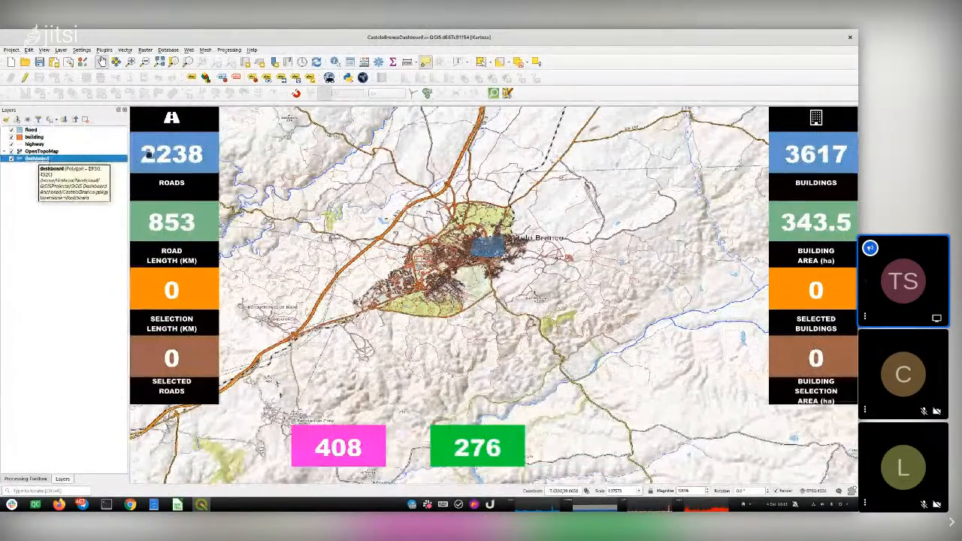
left_click(351, 63)
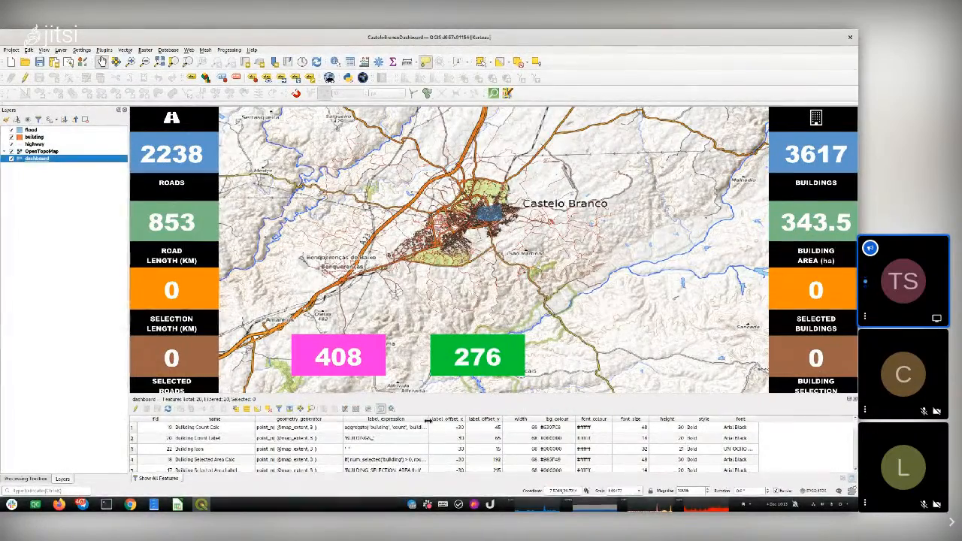
left_click_drag(428, 421, 586, 412)
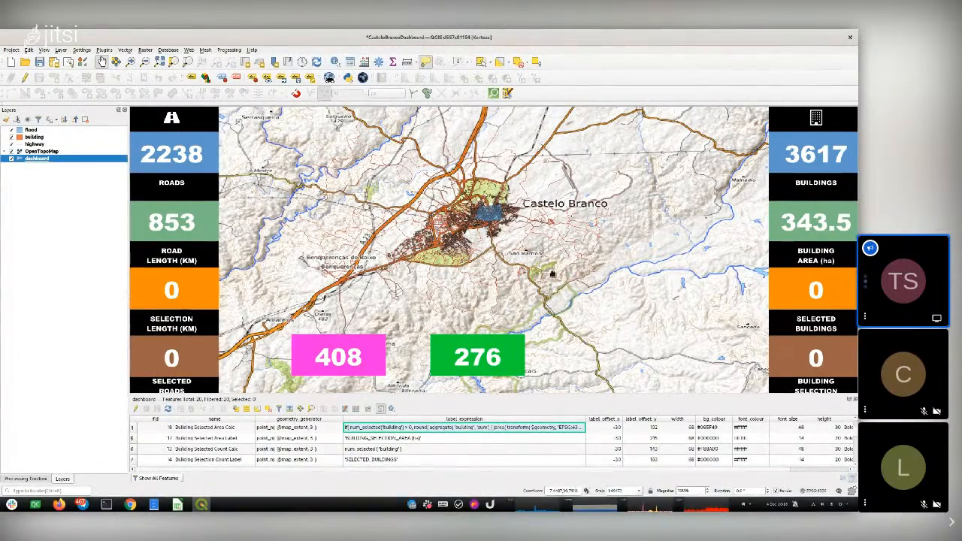
Open the existing print layout Layout 1 from the project's layout manager.
left_click_drag(484, 287, 502, 254)
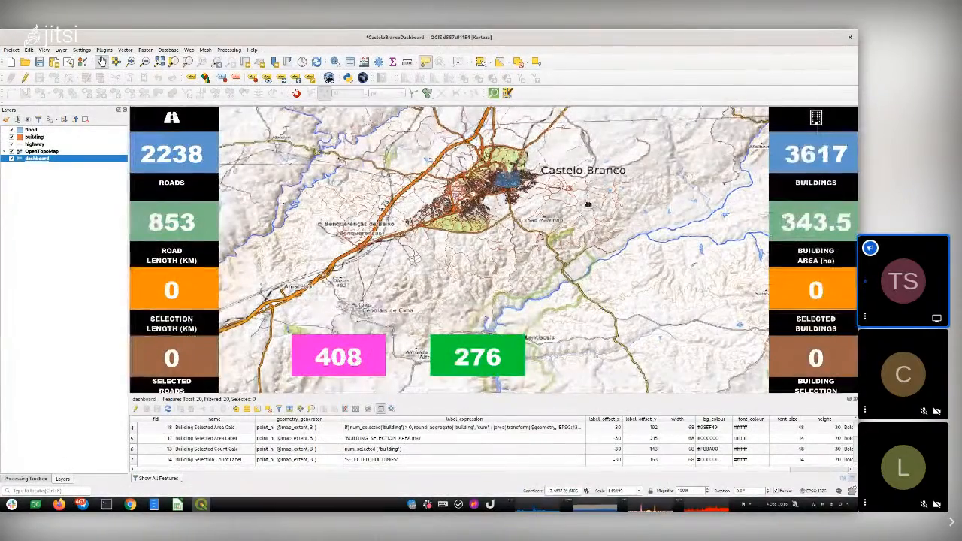
left_click_drag(588, 204, 565, 212)
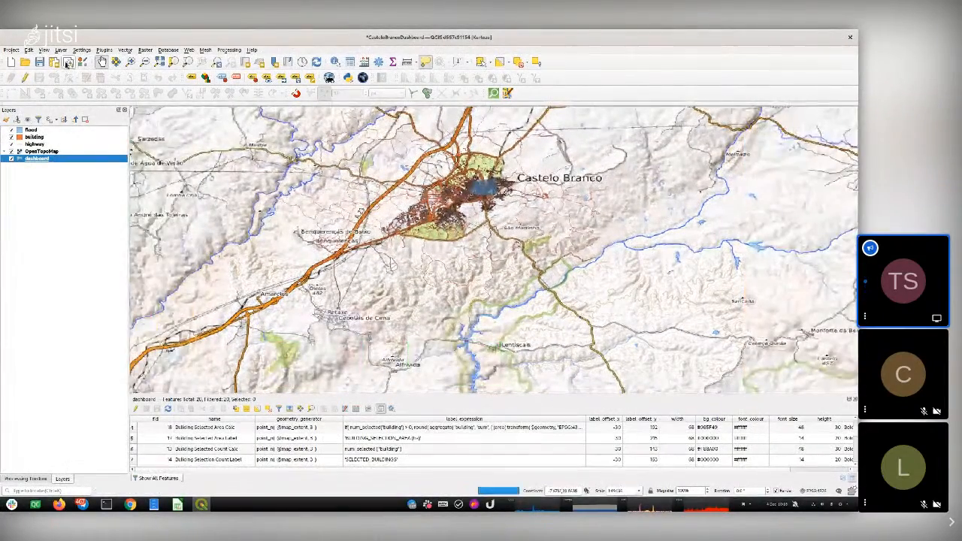
left_click(81, 65)
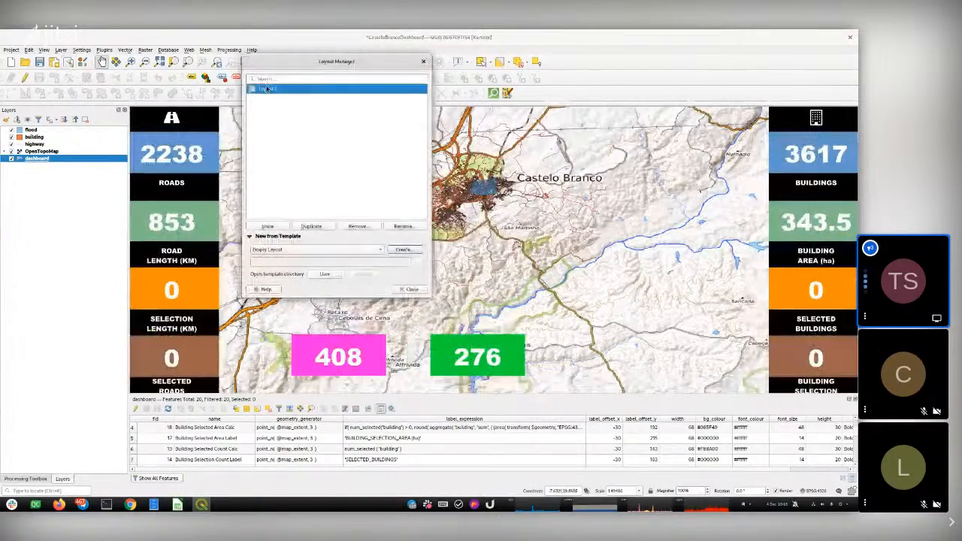
left_click(272, 228)
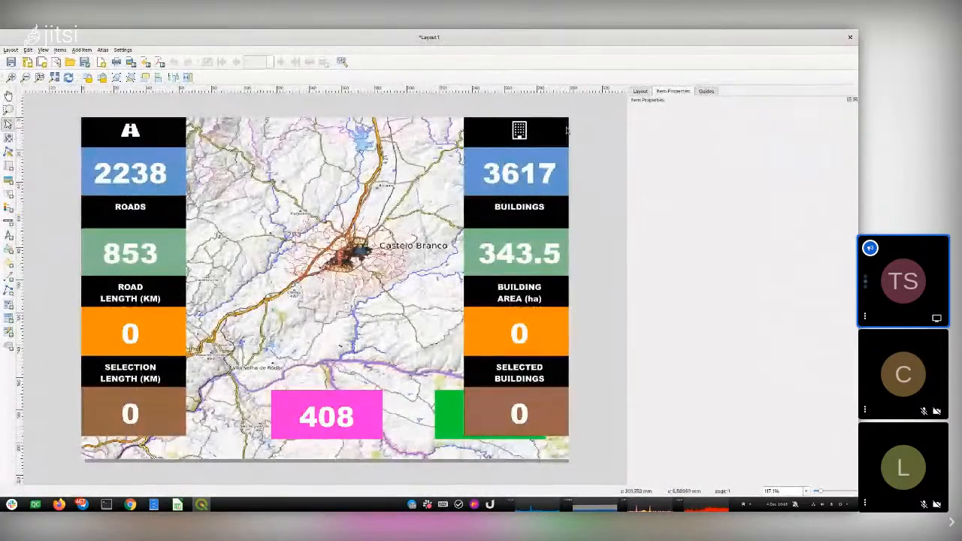
Set the layout page size to A3 in the page properties.
right_click(354, 194)
left_click(375, 216)
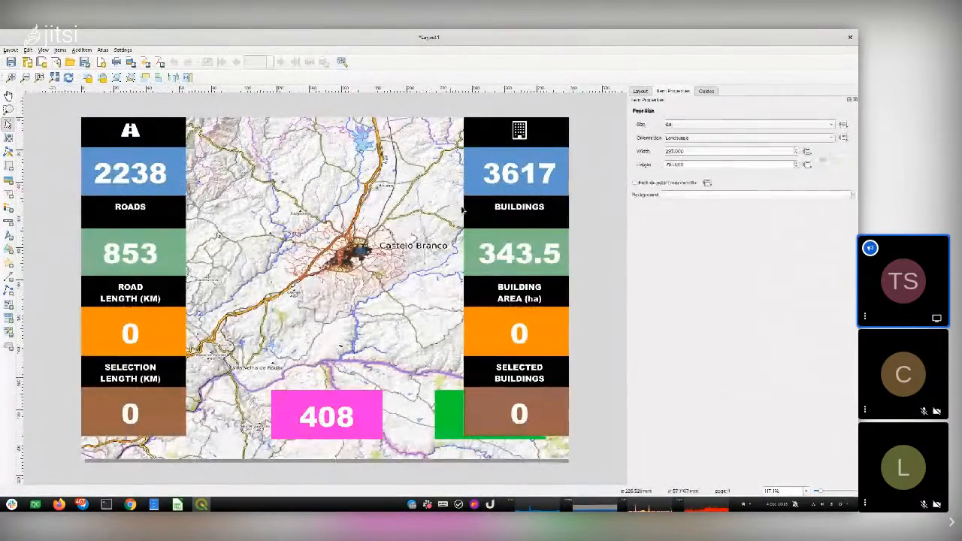
left_click(679, 126)
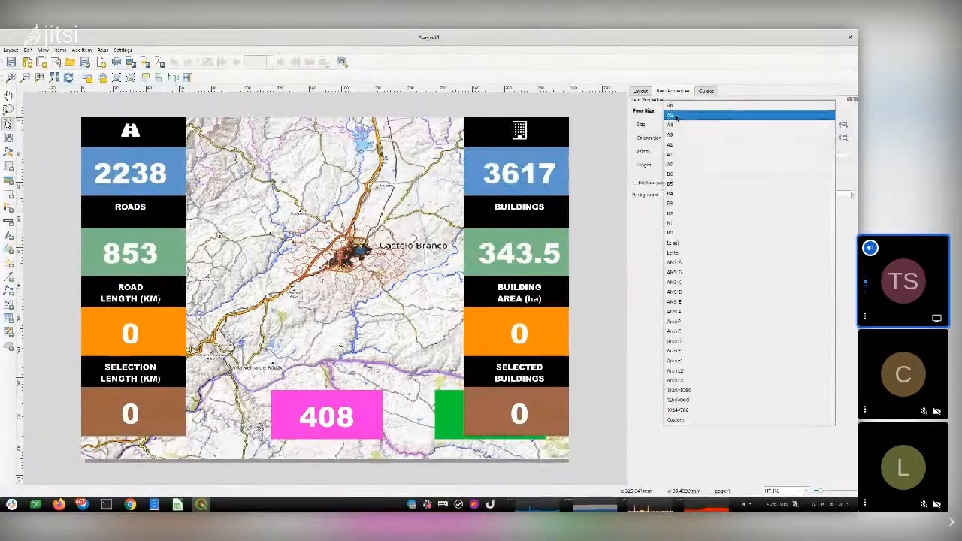
left_click(676, 135)
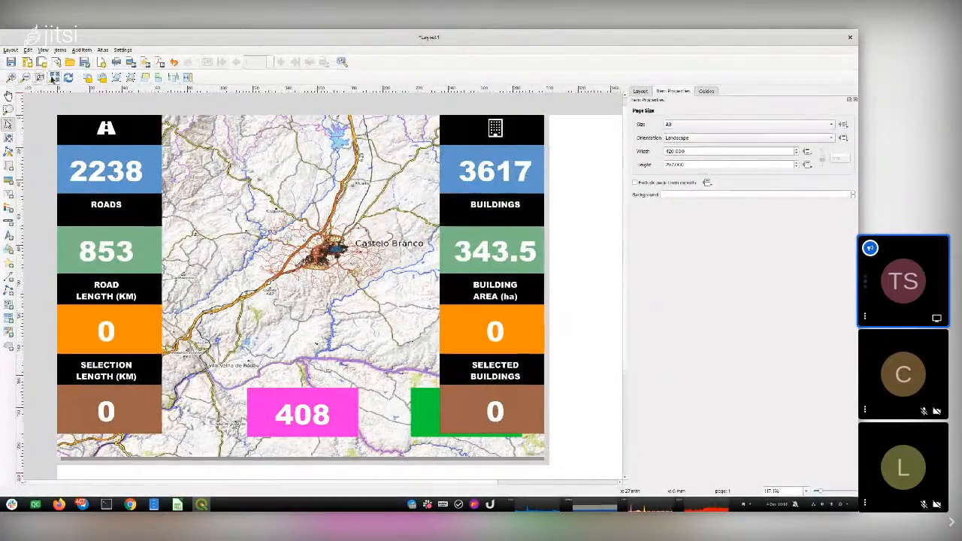
Enlarge the Map 1 item from its lower-right corner so it fills the whole A3 page.
left_click(55, 77)
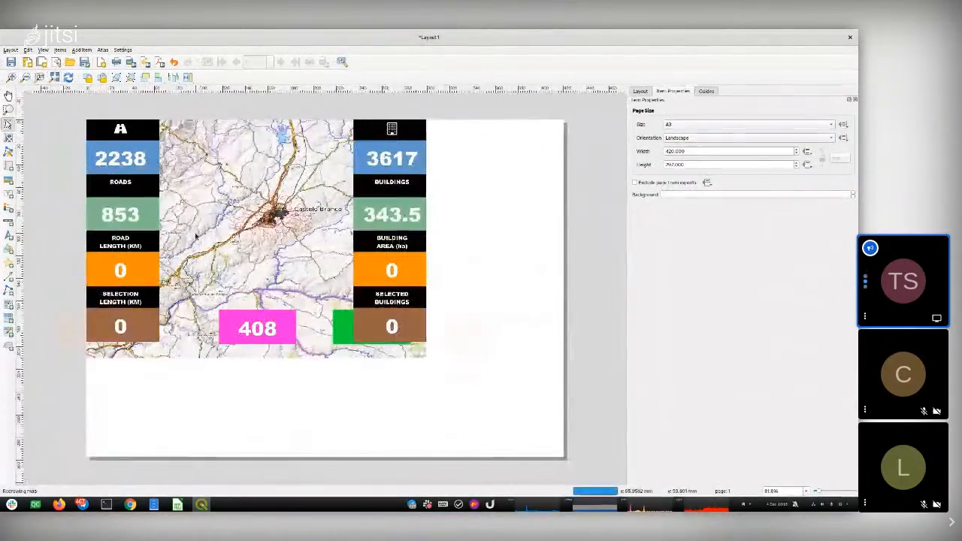
left_click(320, 344)
left_click_drag(422, 362, 564, 456)
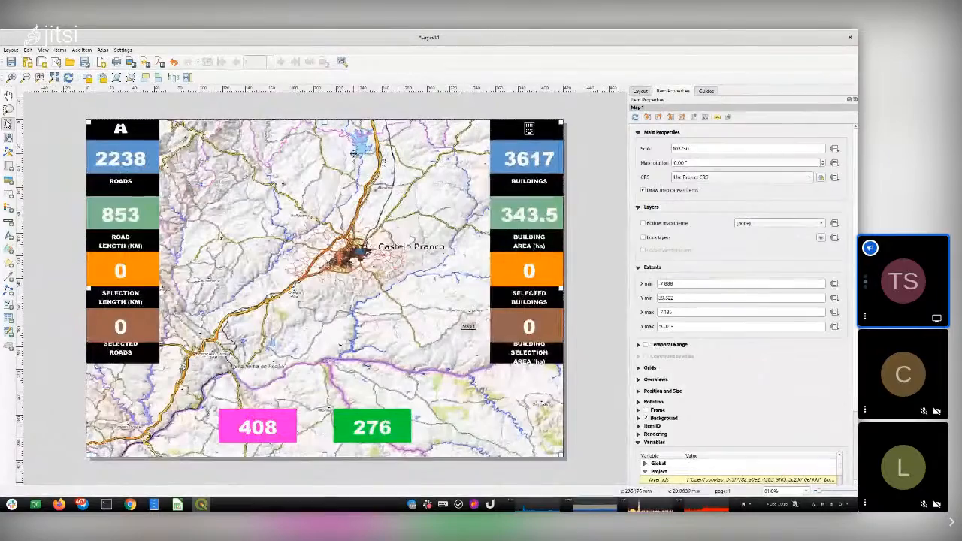
Save the print layout's changes, then close the layout and the layout manager to return to the main project.
left_click(605, 215)
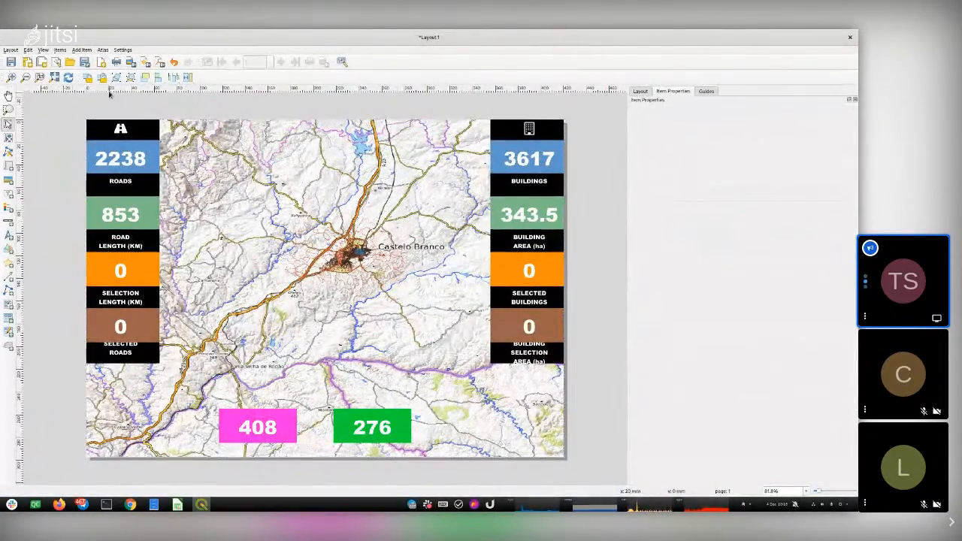
left_click(10, 63)
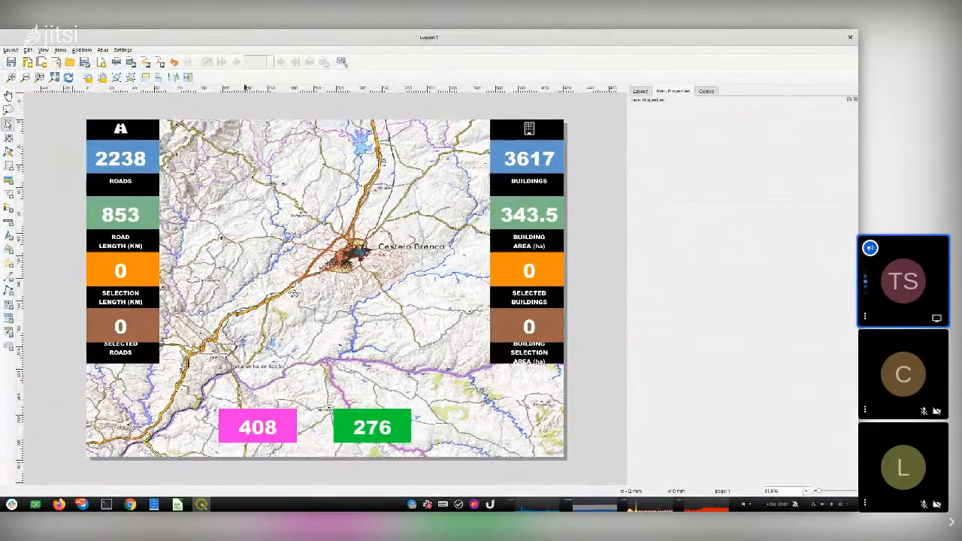
left_click(850, 37)
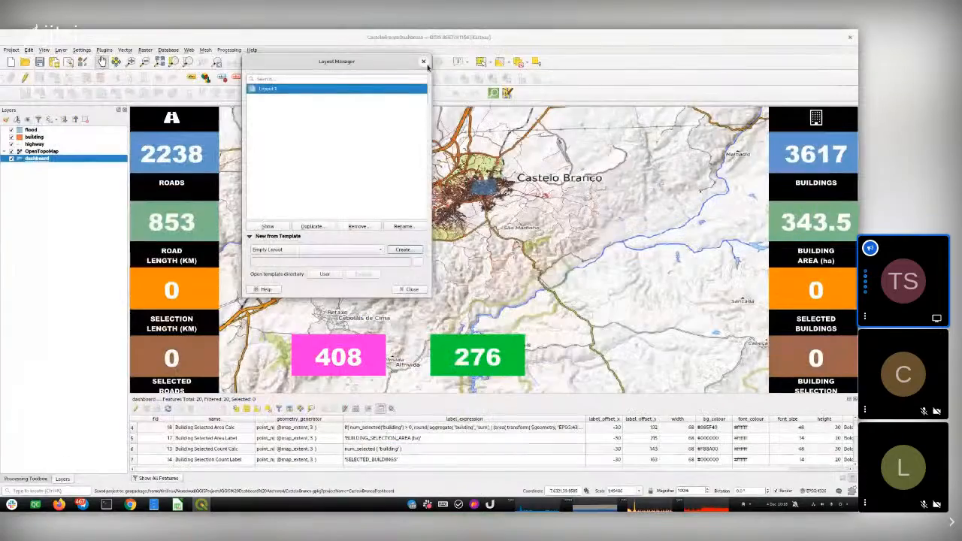
left_click(424, 62)
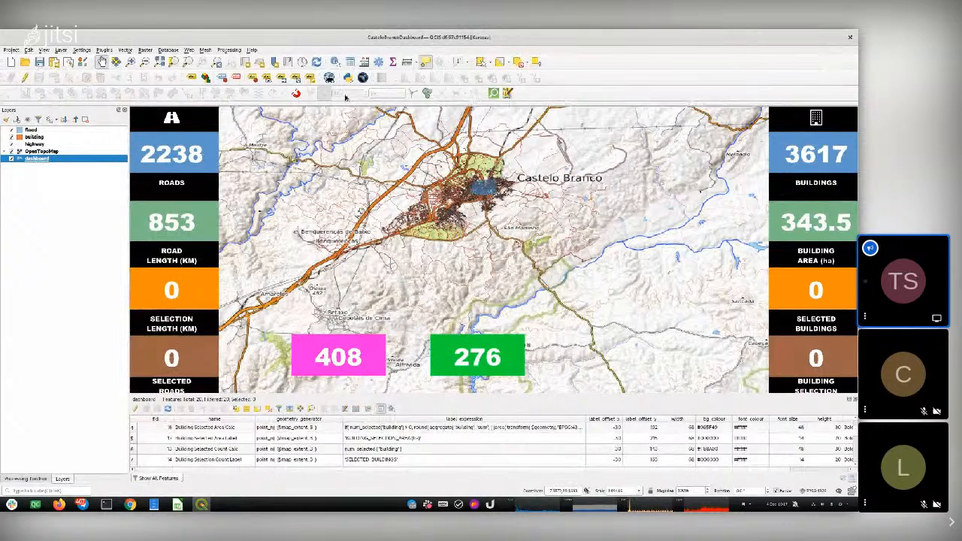
Start a new empty project and display the Browser panel.
key("ctrl+n")
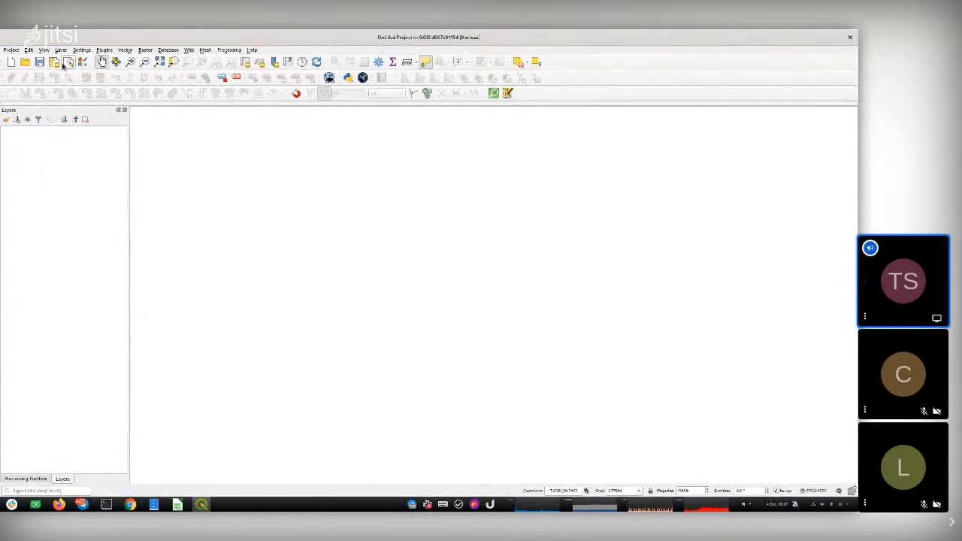
left_click(44, 51)
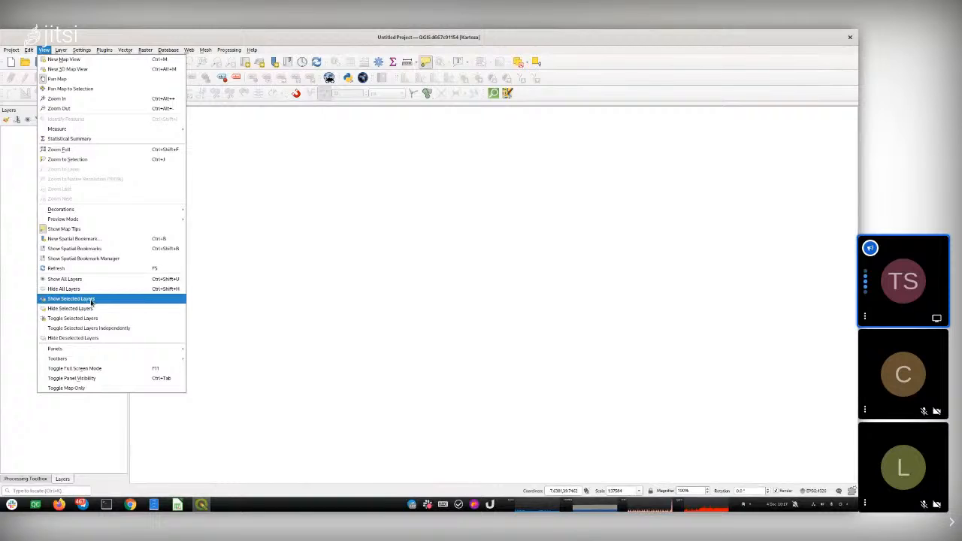
mouse_move(118, 350)
left_click(201, 359)
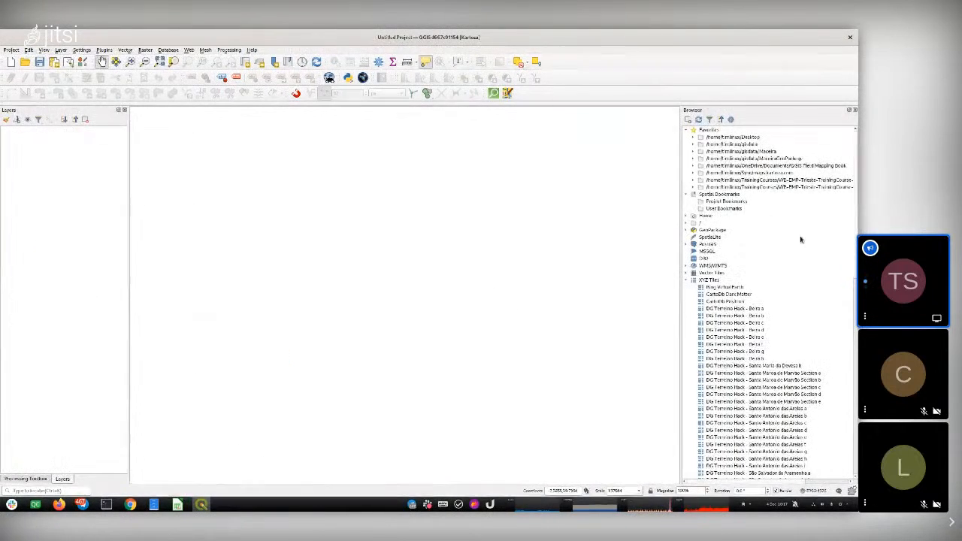
Expand the GeoPackage connections in the Browser and look at the contents of CasteloBranco.gpkg.
scroll(801, 239, "down", 1)
scroll(801, 239, "down", 1)
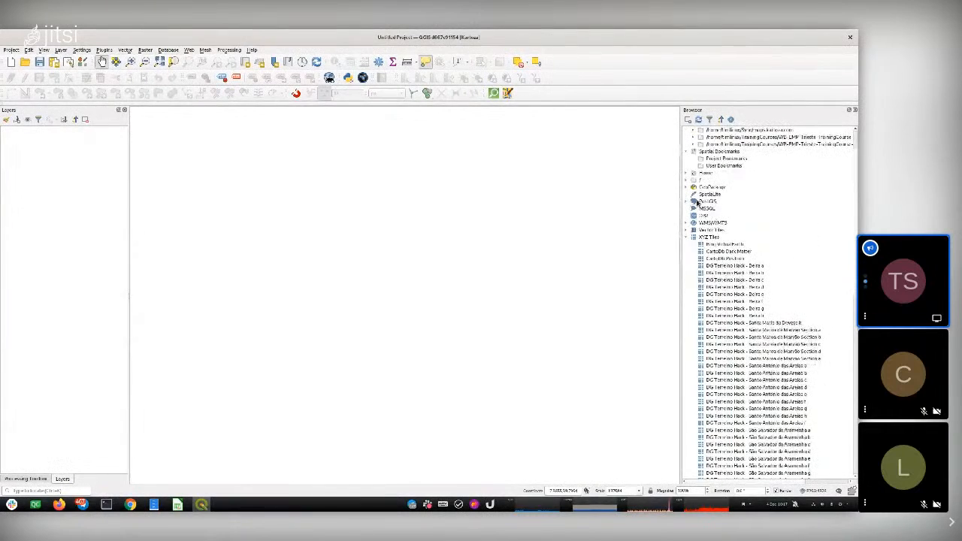
left_click(688, 188)
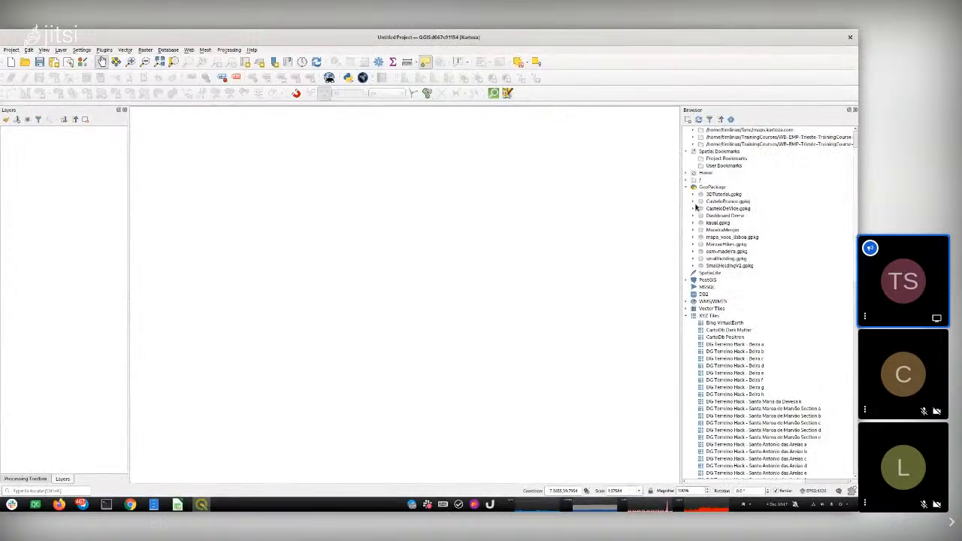
left_click(692, 201)
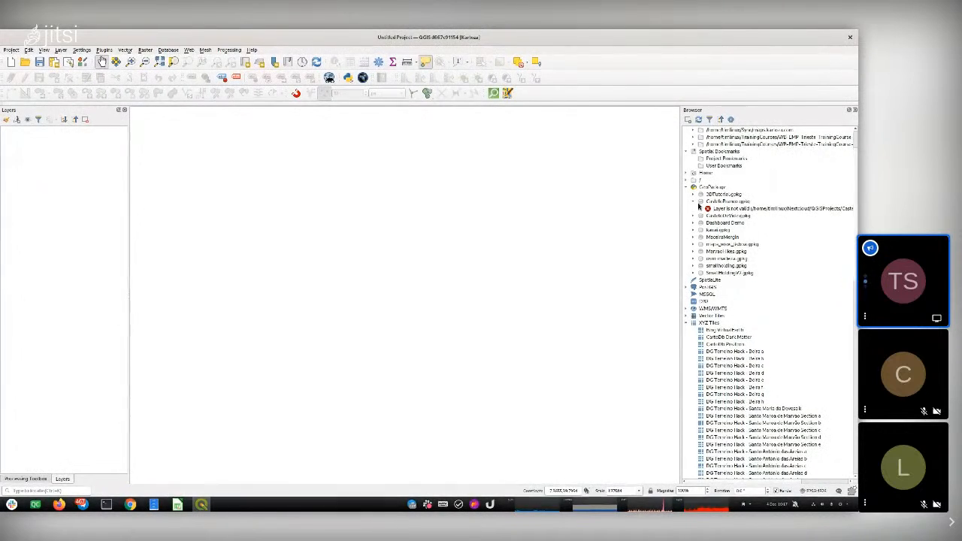
right_click(711, 186)
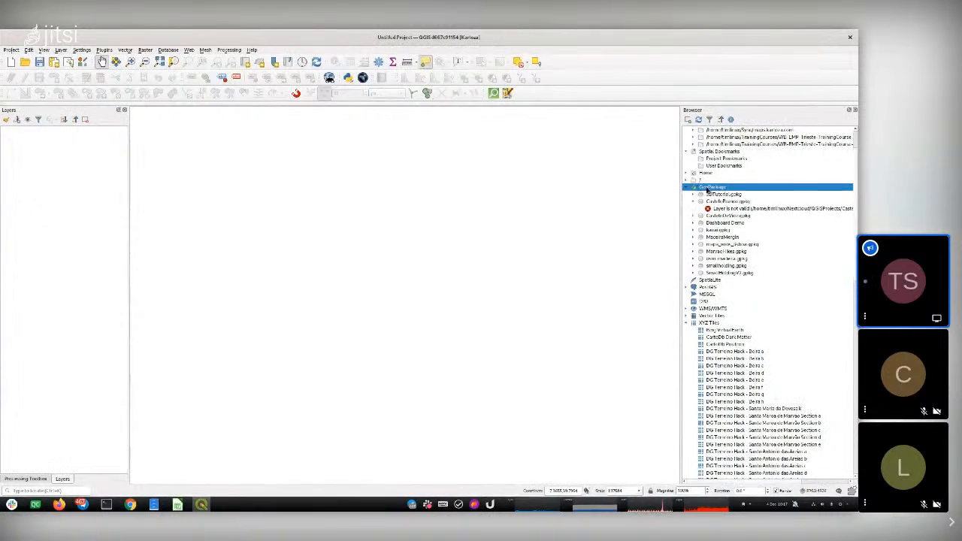
left_click(227, 106)
left_click(24, 64)
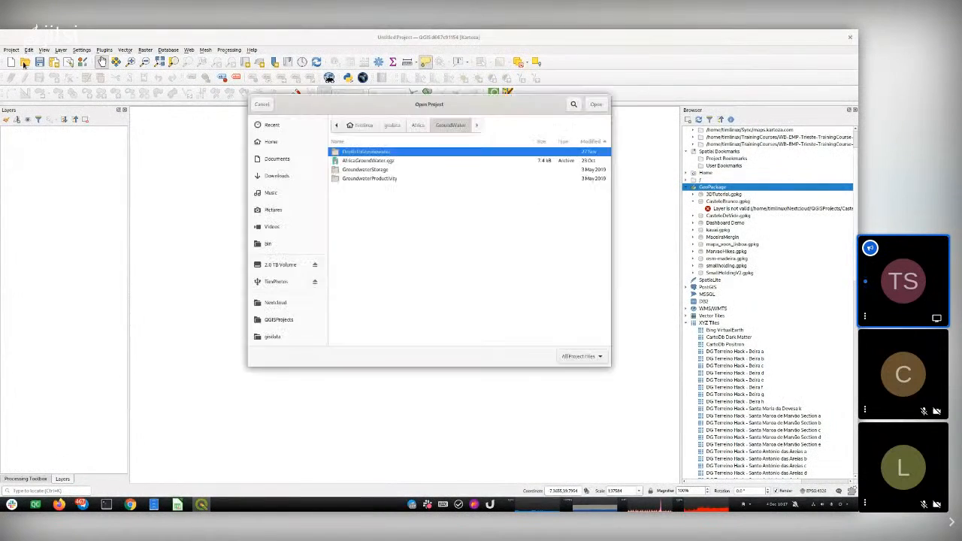
key("Escape")
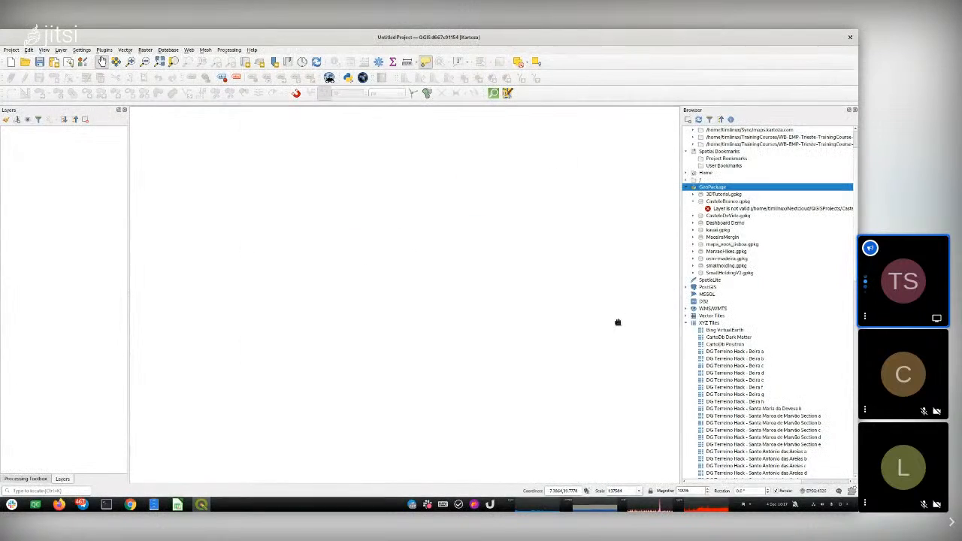
Add the OpenStreetMap Monochrome XYZ tile layer to the map as the base layer.
scroll(714, 367, "down", 7)
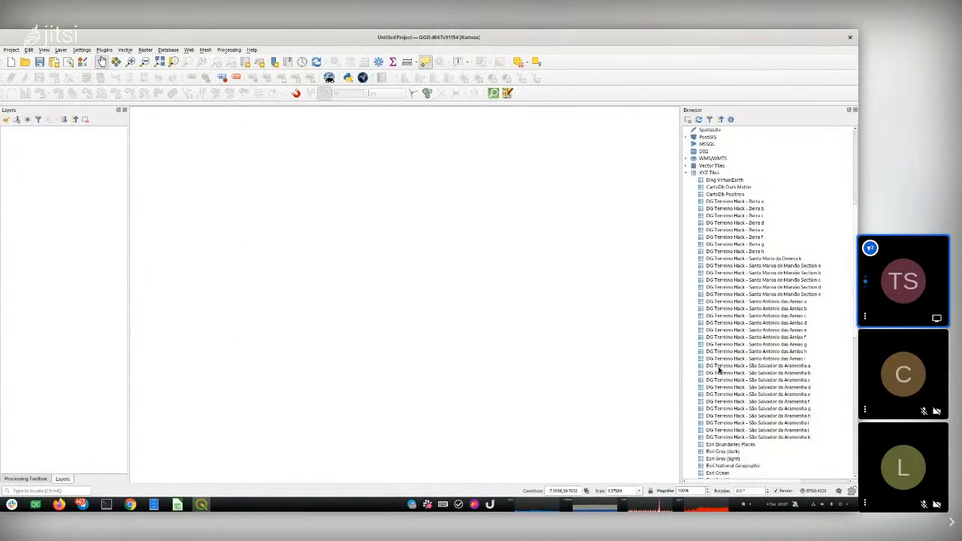
scroll(720, 369, "down", 12)
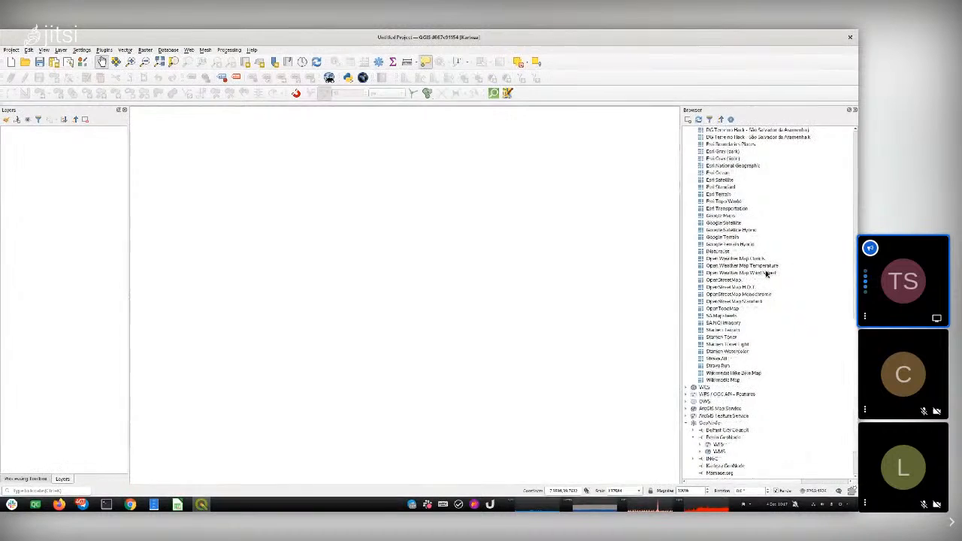
left_click_drag(761, 294, 453, 296)
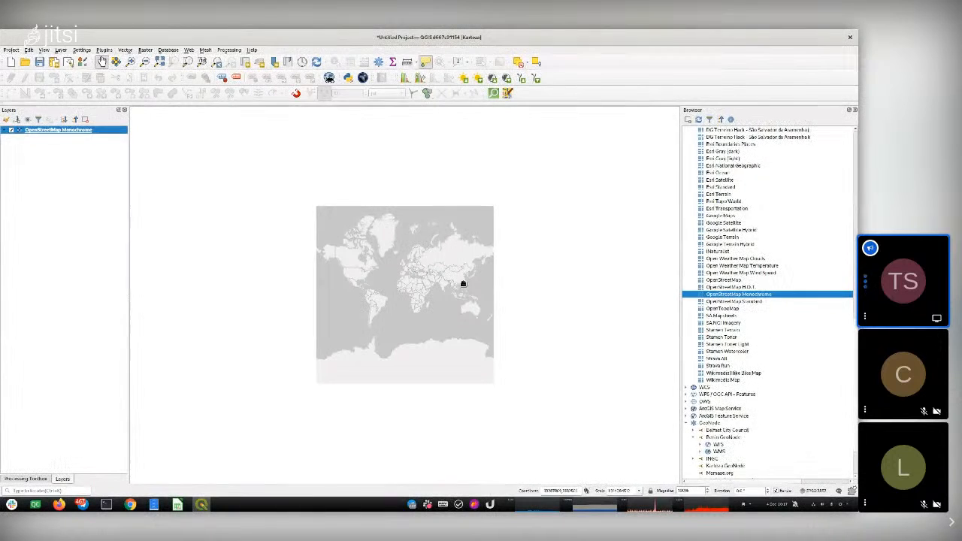
Bring the map canvas to the city of Badajoz, framing the city and its surrounding roads.
left_click_drag(389, 264, 419, 286)
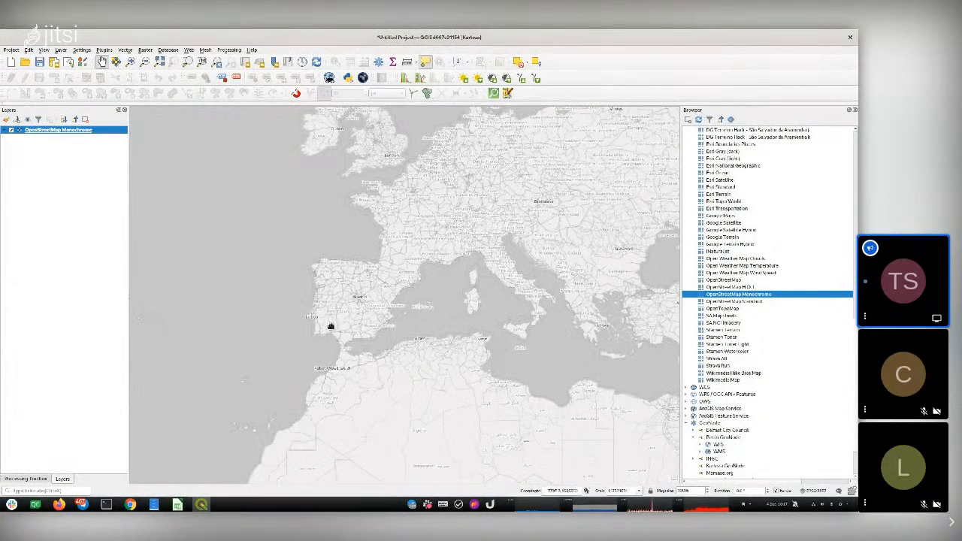
left_click_drag(326, 320, 351, 343)
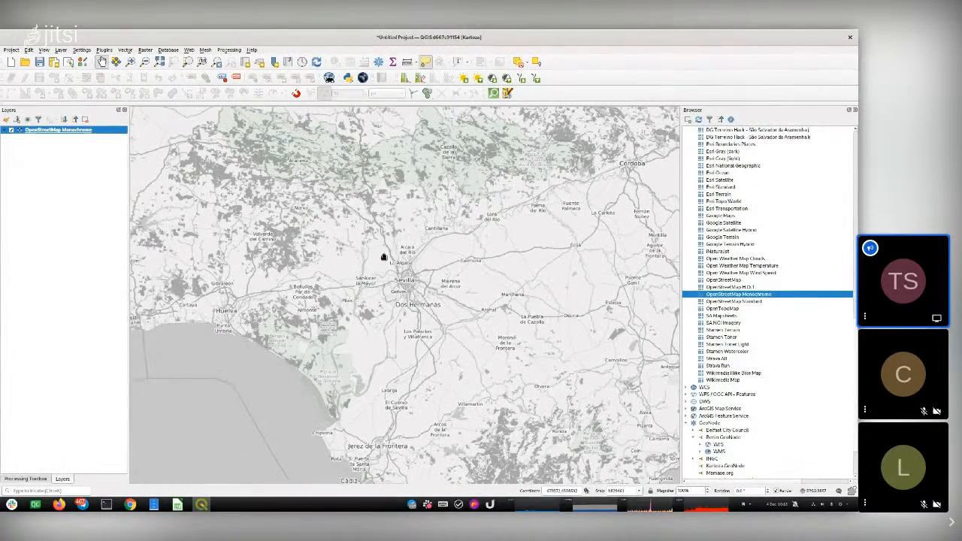
left_click_drag(350, 230, 496, 365)
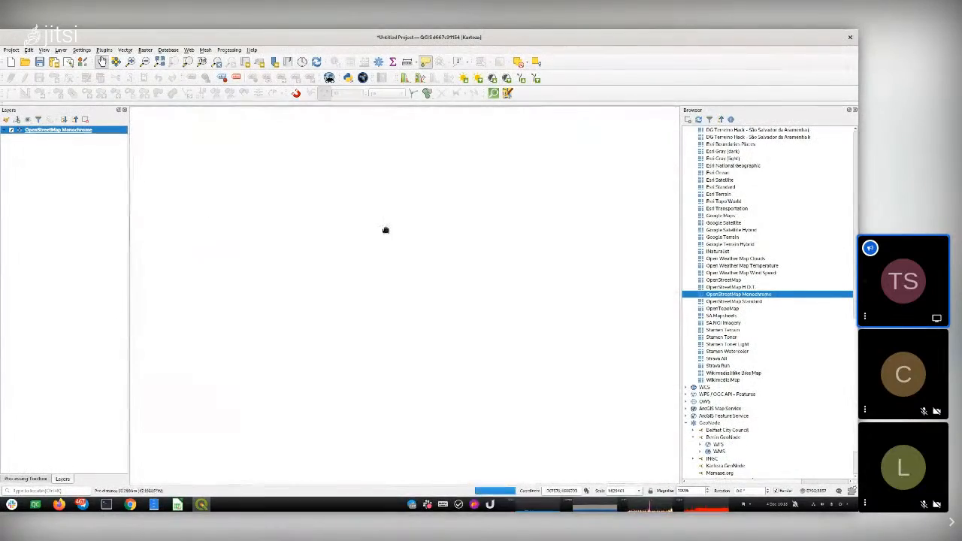
left_click_drag(389, 229, 413, 357)
left_click_drag(323, 251, 423, 273)
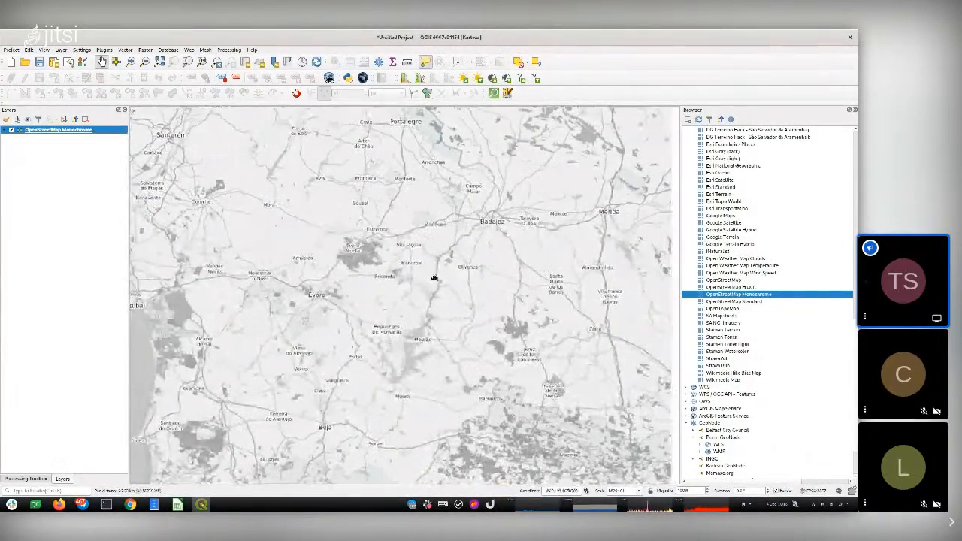
left_click_drag(443, 198, 494, 241)
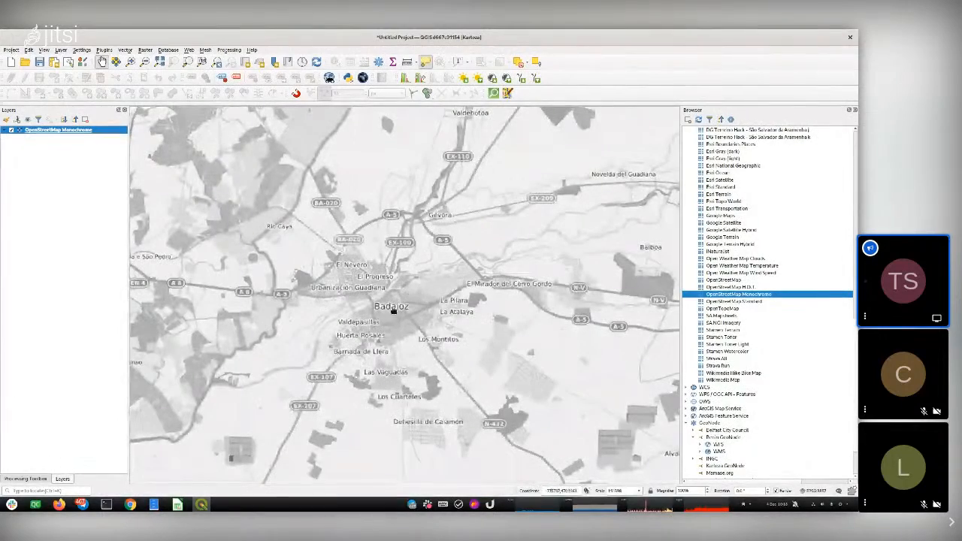
left_click_drag(400, 334, 405, 294)
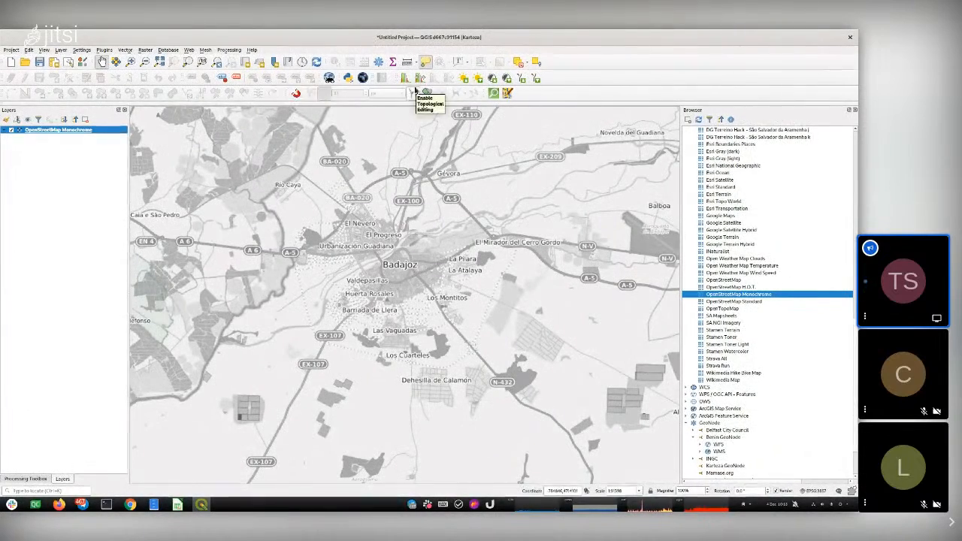
Search the plugin manager for "quick", view the QuickOSM plugin's details, and close the manager.
left_click(104, 50)
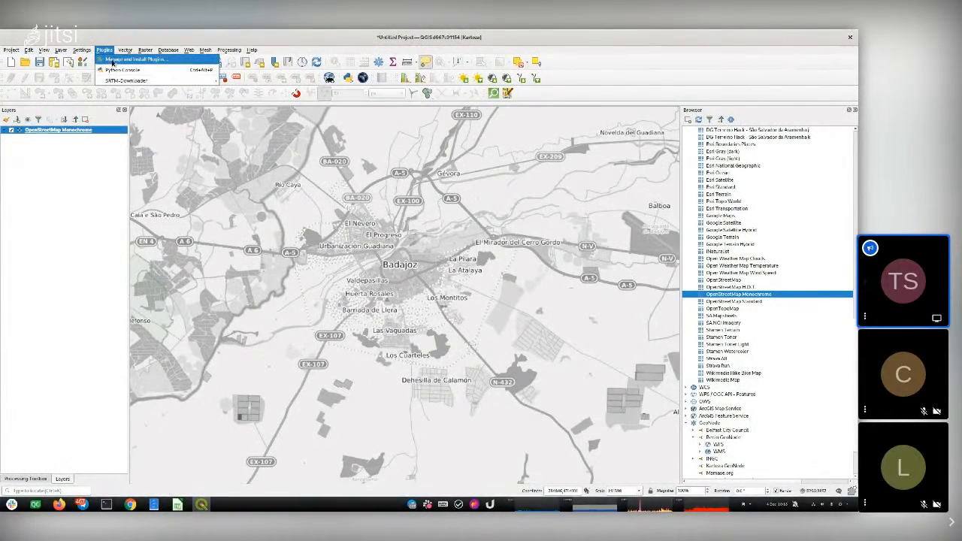
left_click(113, 60)
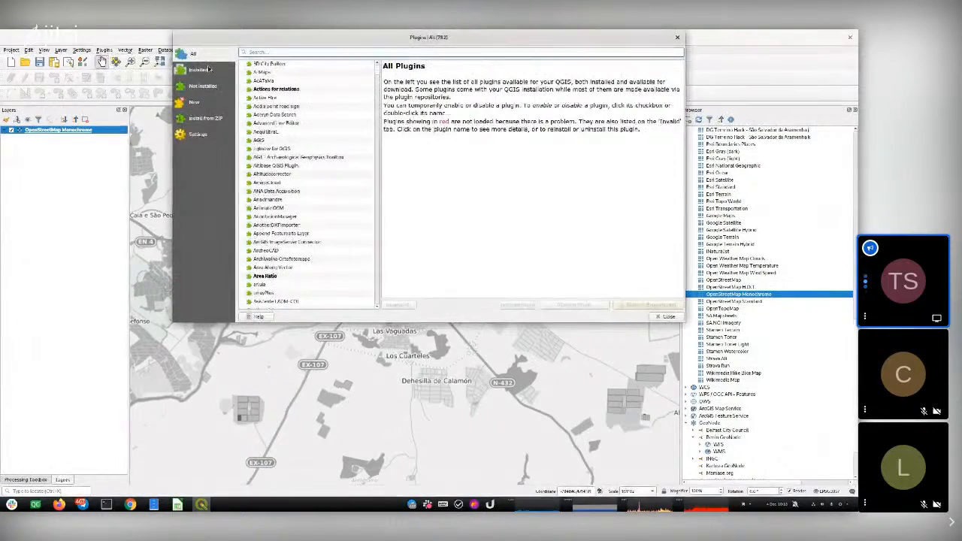
left_click(268, 52)
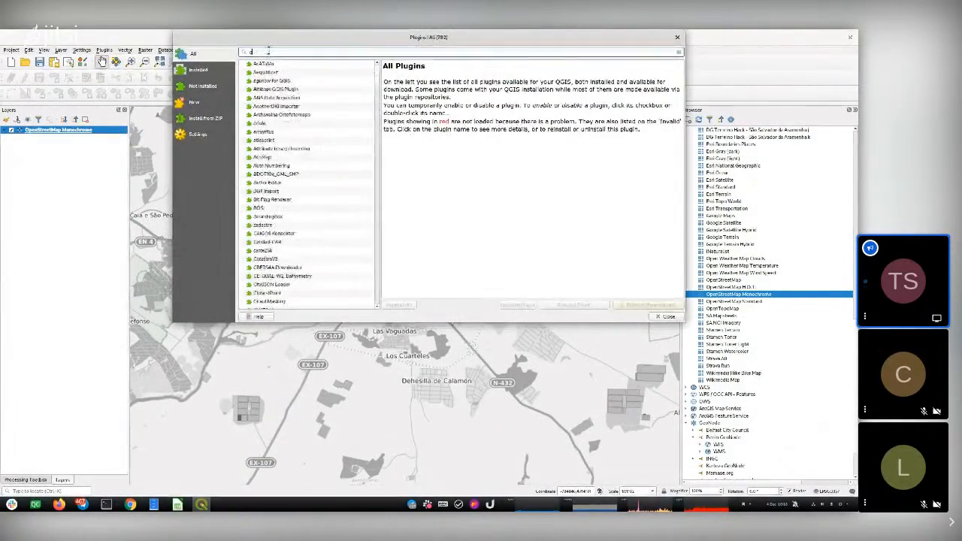
type("quick")
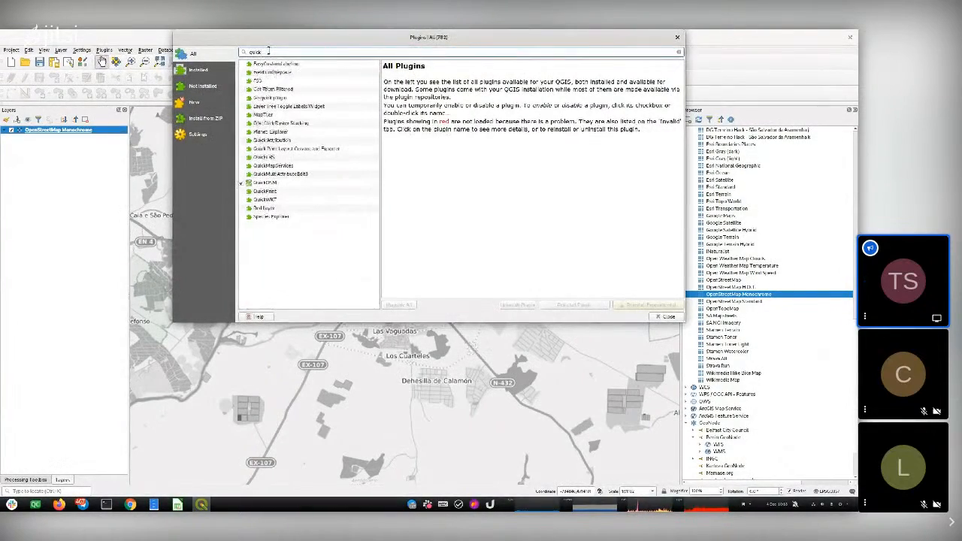
left_click(267, 183)
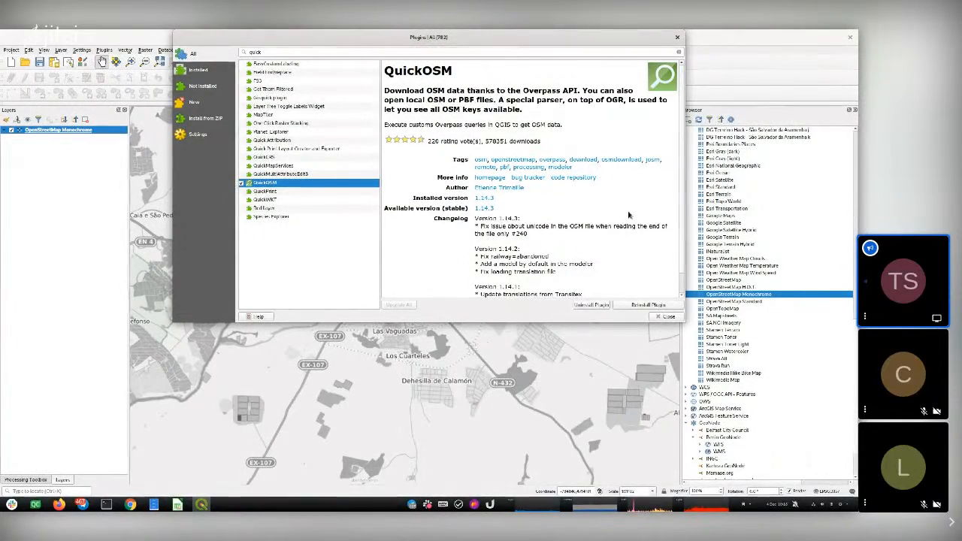
left_click(668, 318)
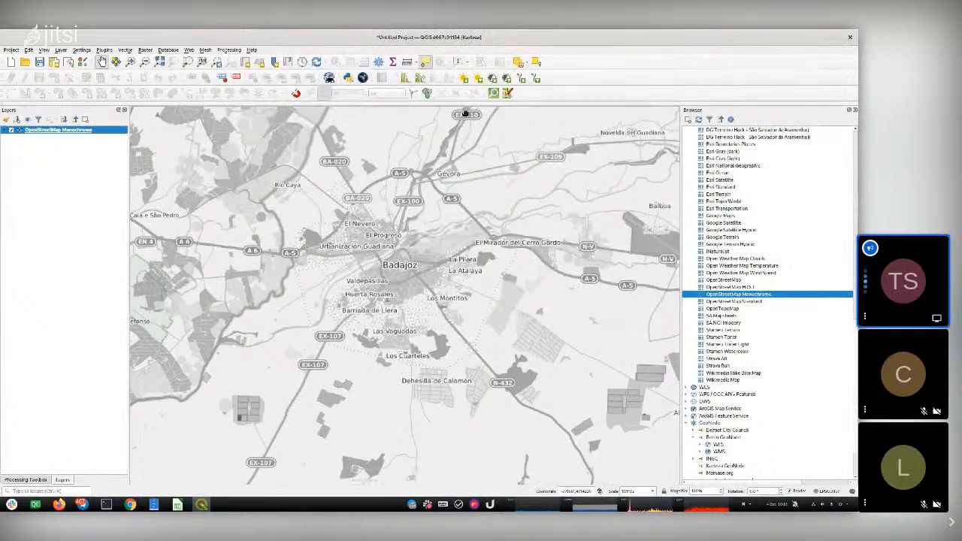
Run a QuickOSM quick query for the key highway within the Canvas Extent to download the road data.
left_click(494, 93)
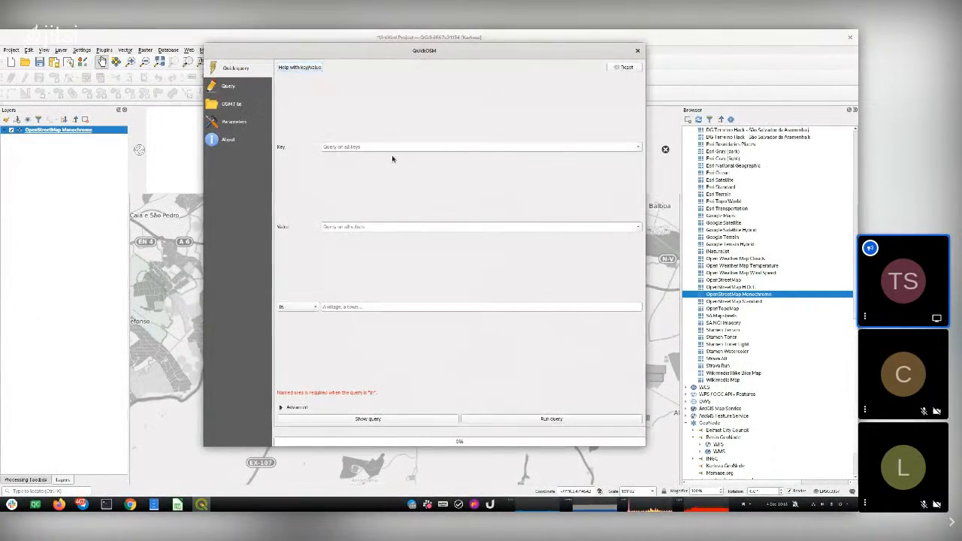
left_click(378, 146)
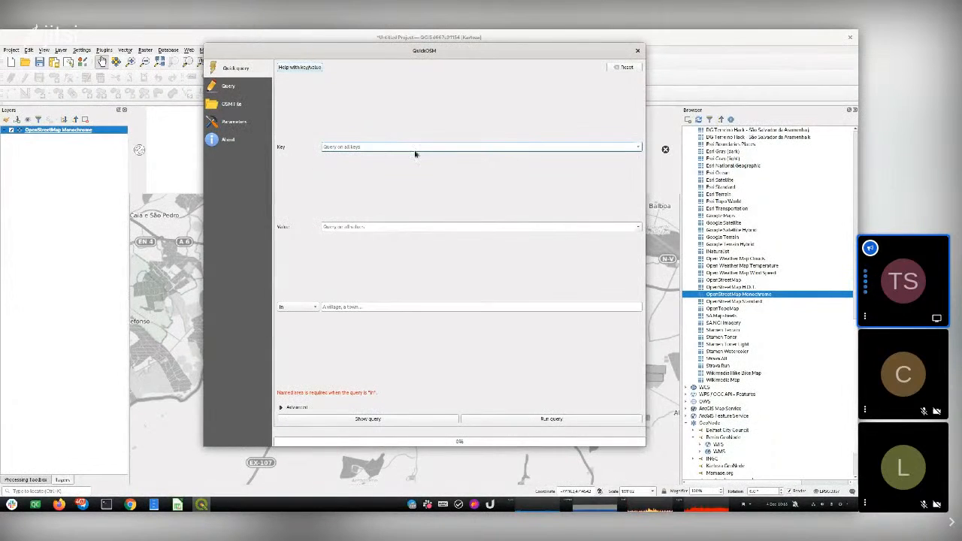
left_click(638, 147)
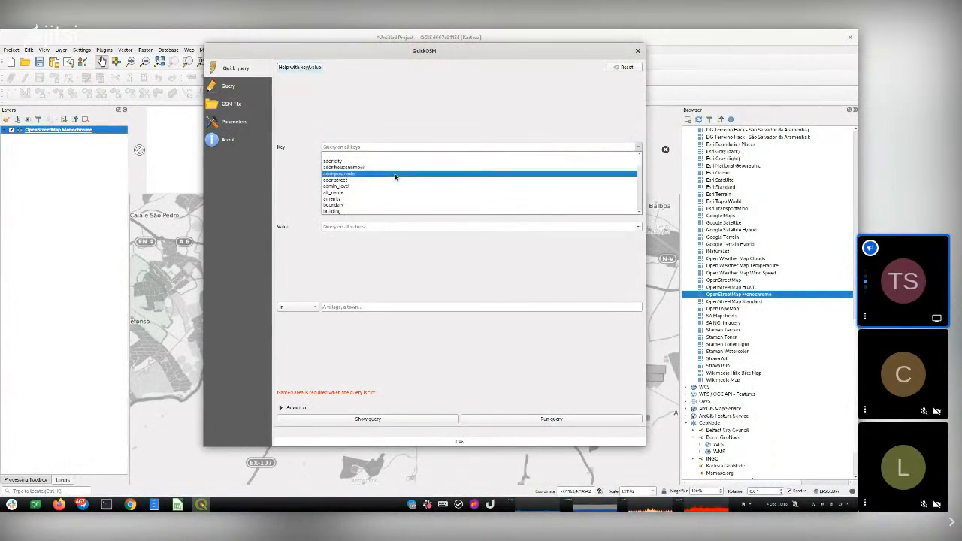
scroll(358, 202, "down", 3)
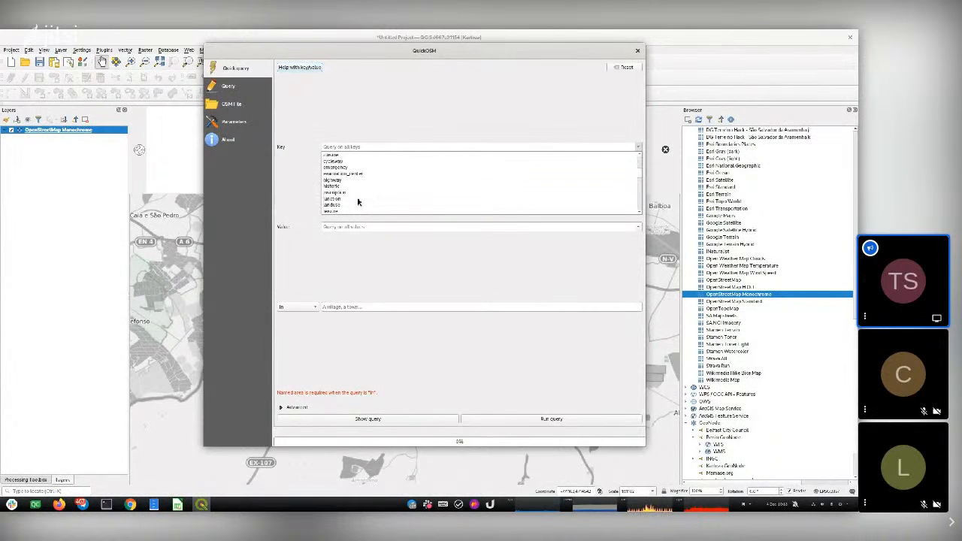
left_click(358, 200)
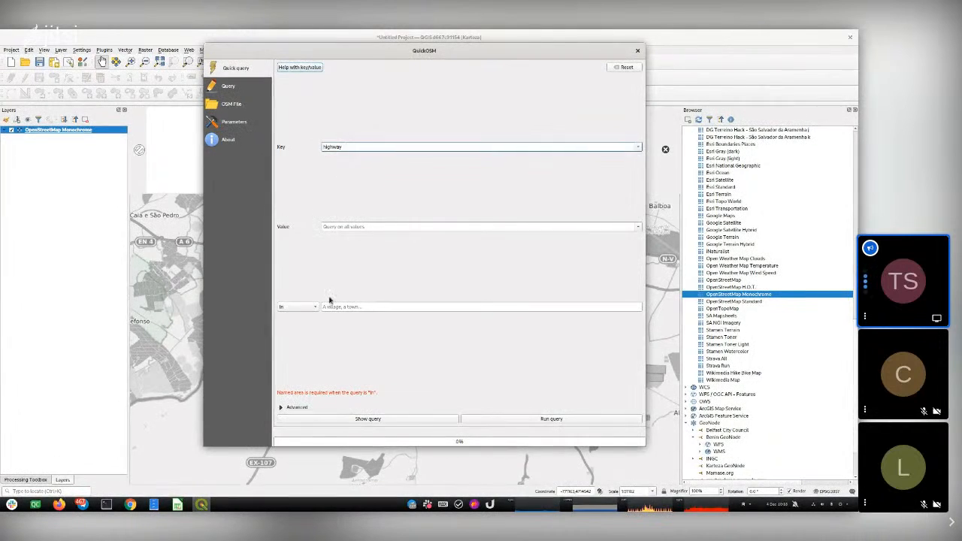
left_click(304, 307)
left_click(308, 328)
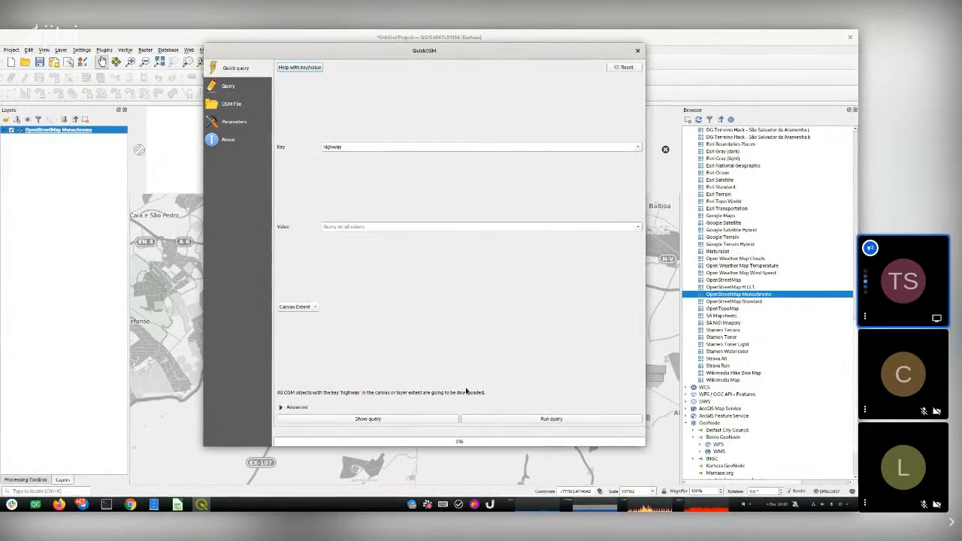
left_click(495, 421)
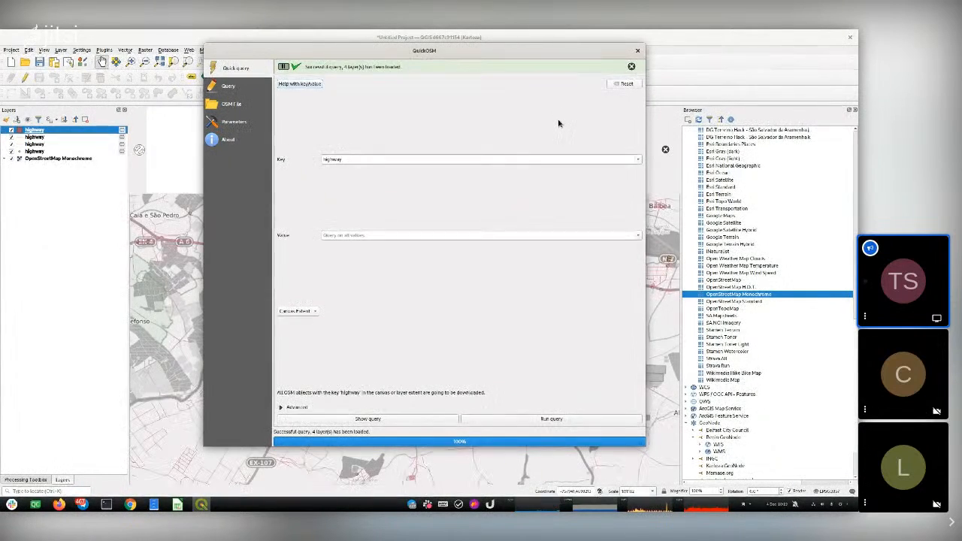
Run a QuickOSM quick query for the key building within the Canvas Extent, and close the QuickOSM dialog.
left_click(638, 160)
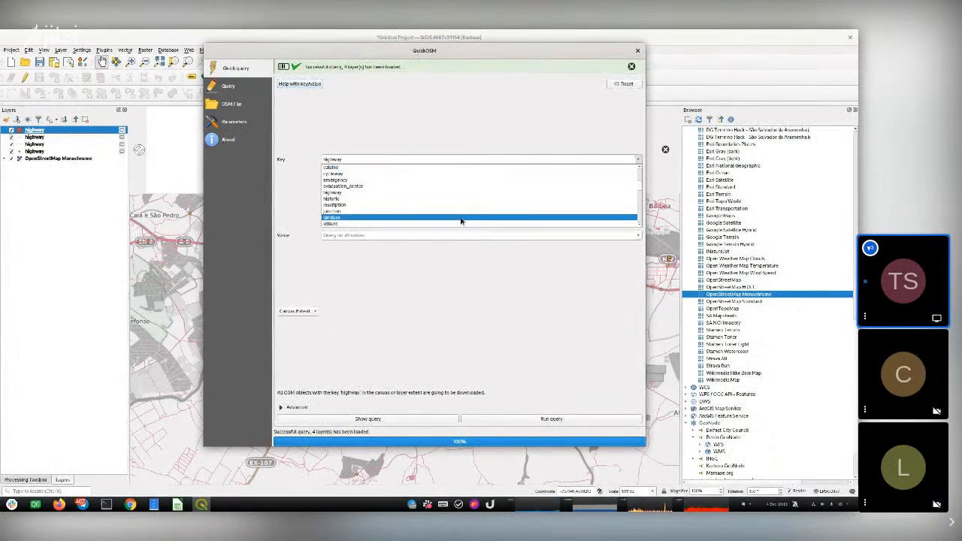
scroll(469, 199, "up", 3)
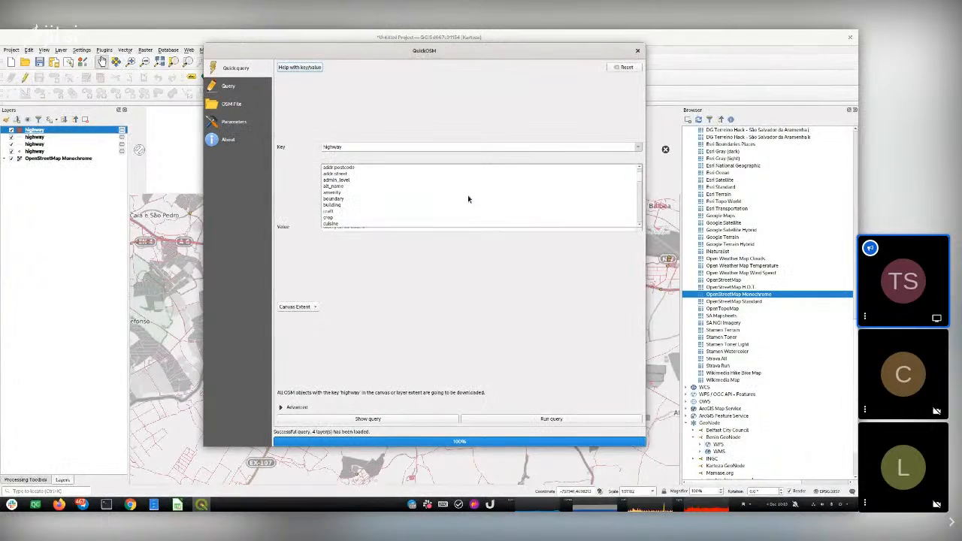
left_click(357, 204)
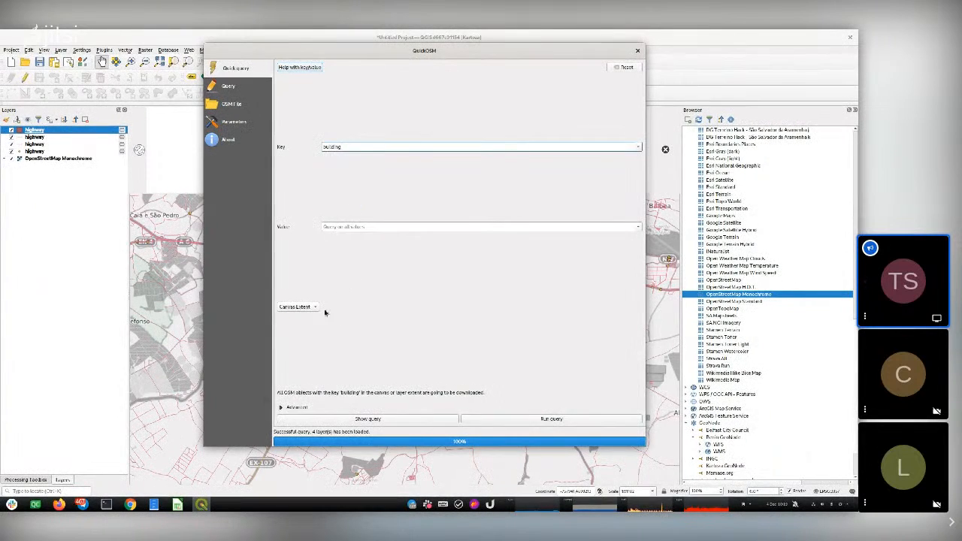
left_click(512, 418)
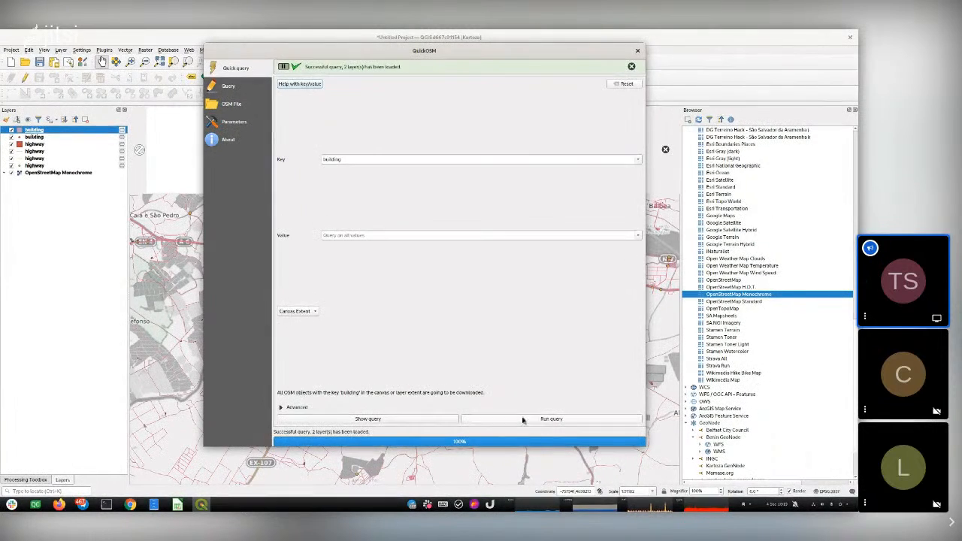
left_click(637, 51)
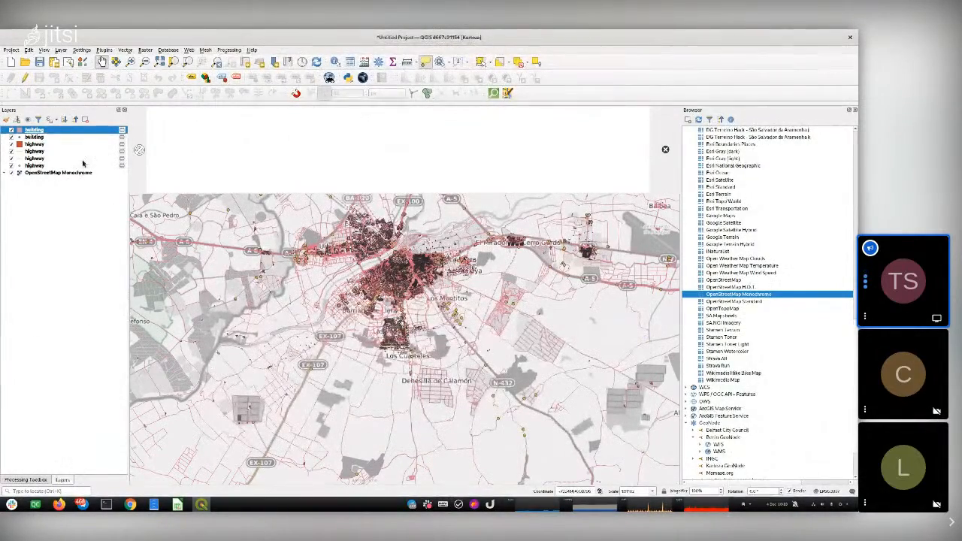
Remove the building point layer, the highway polygon layer and the highway point layer from the project.
left_click(44, 138)
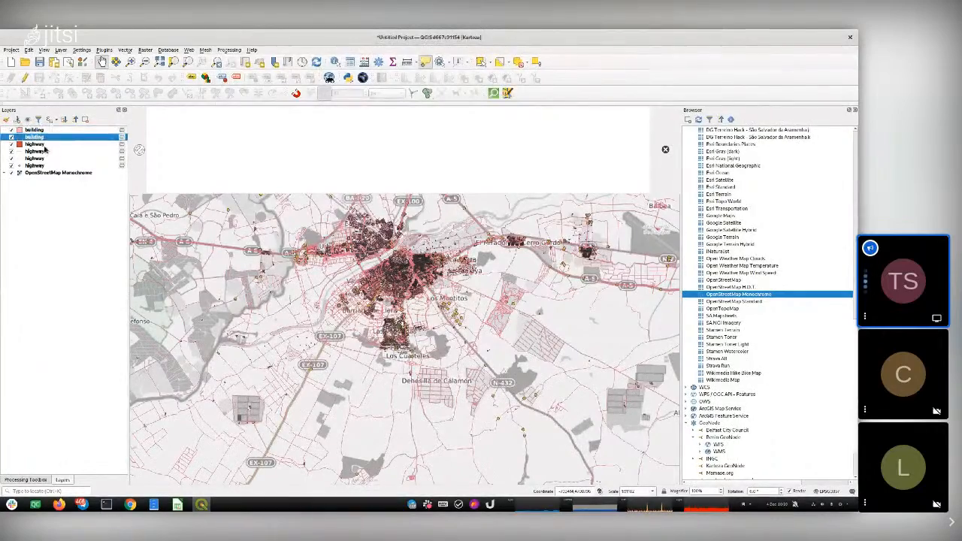
left_click(40, 143, "shift")
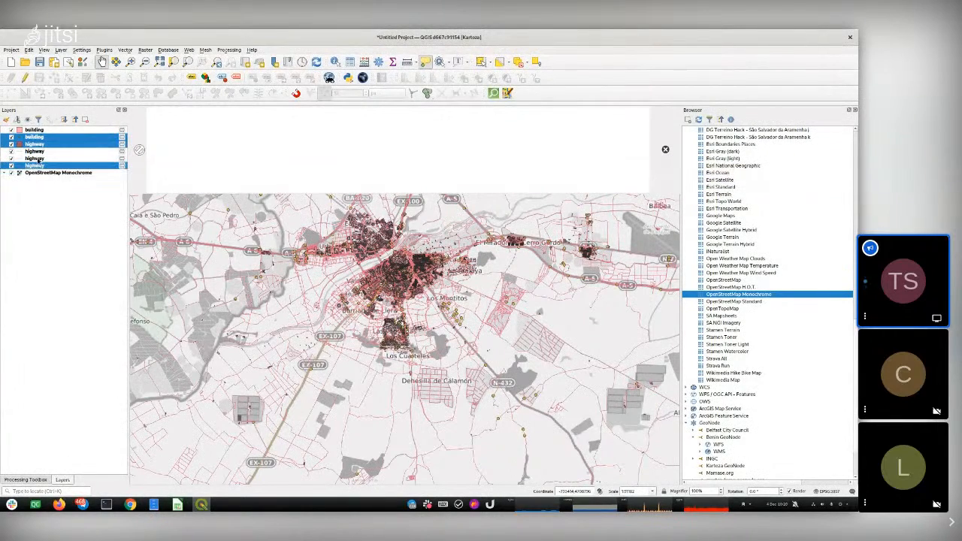
key("ctrl+d")
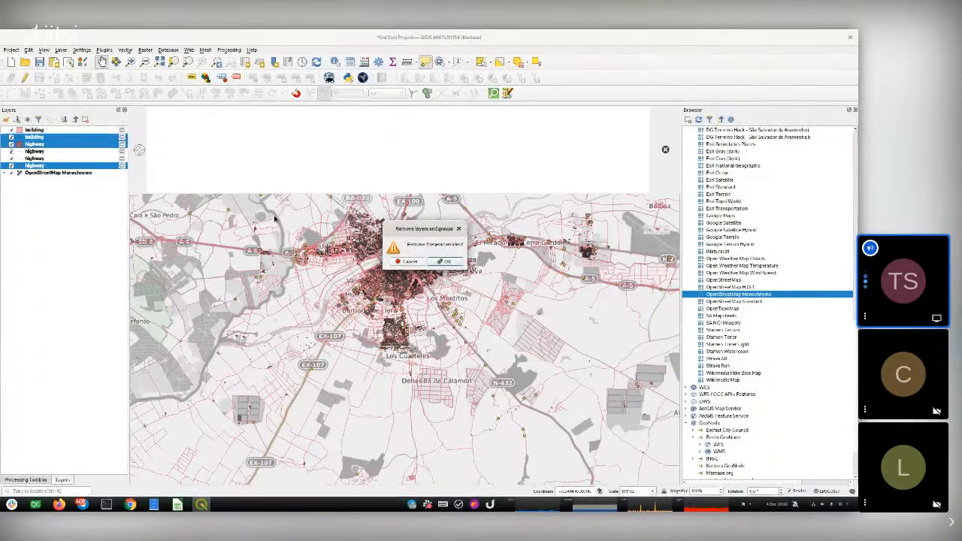
left_click(444, 262)
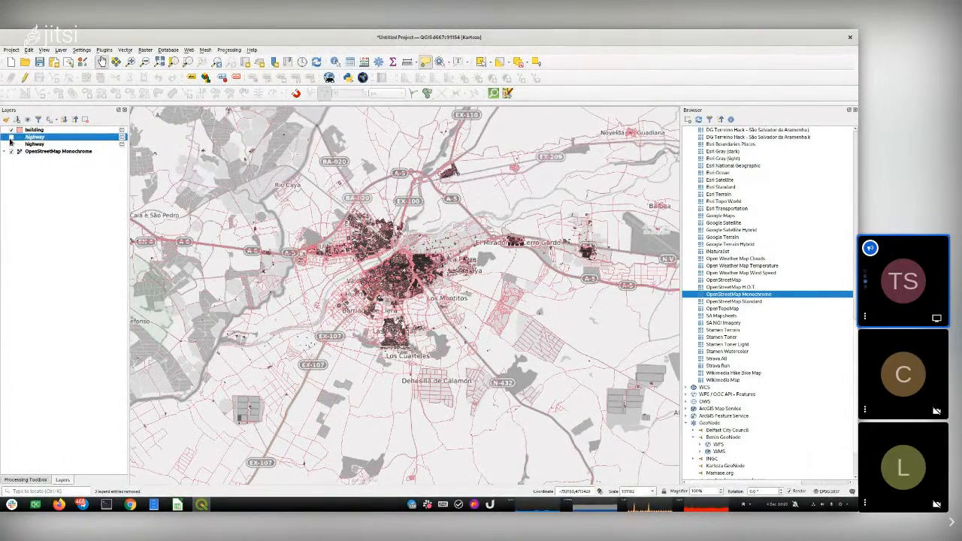
Compare the two remaining highway layers by toggling their visibility, and remove the upper one from the project.
left_click(11, 144)
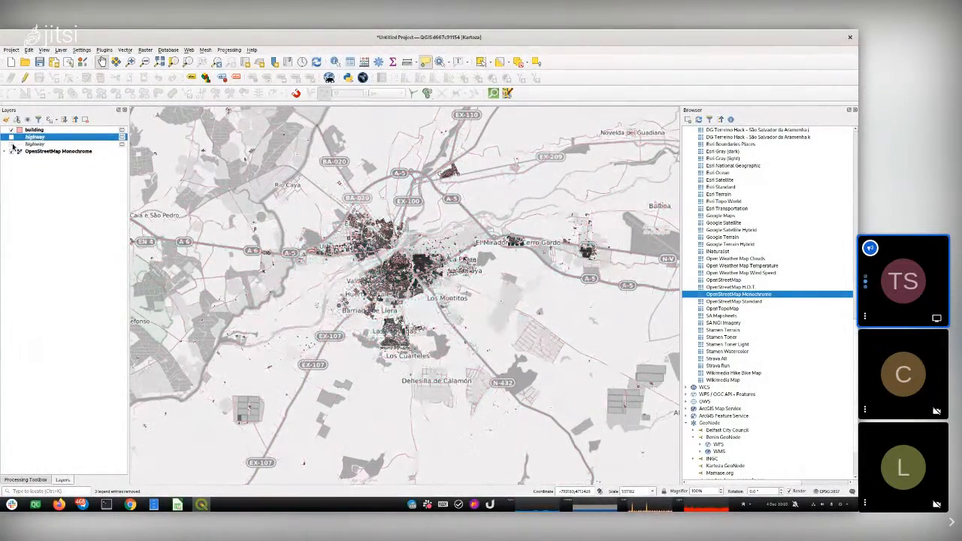
left_click(11, 137)
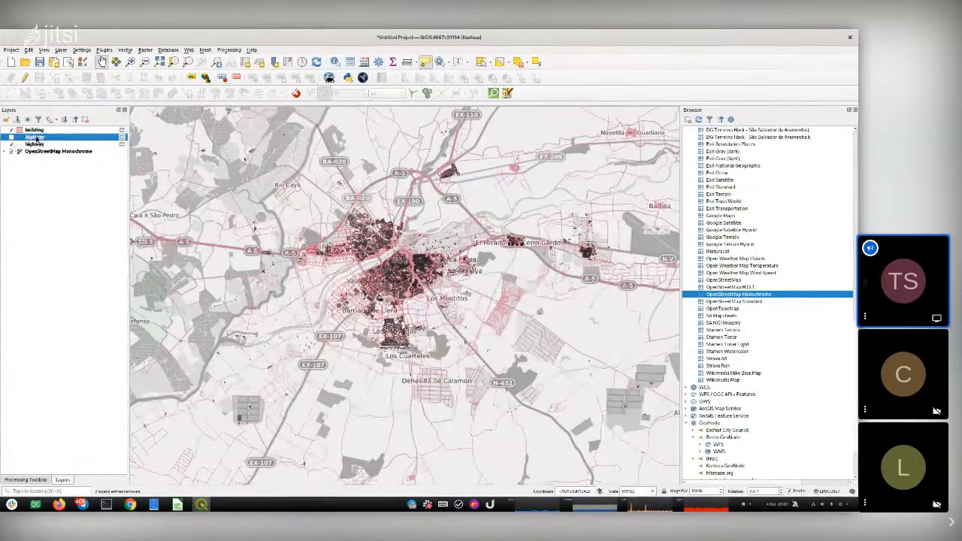
key("ctrl+d")
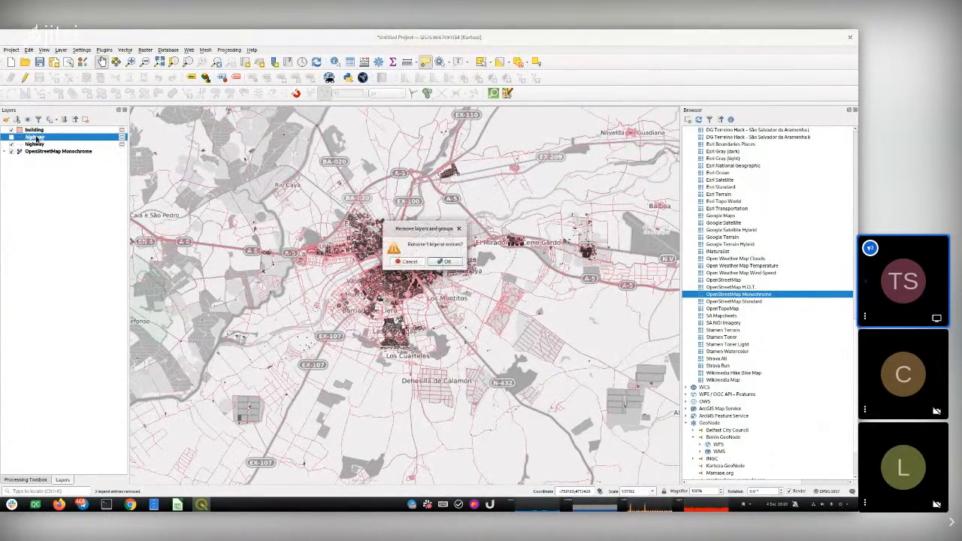
key("Return")
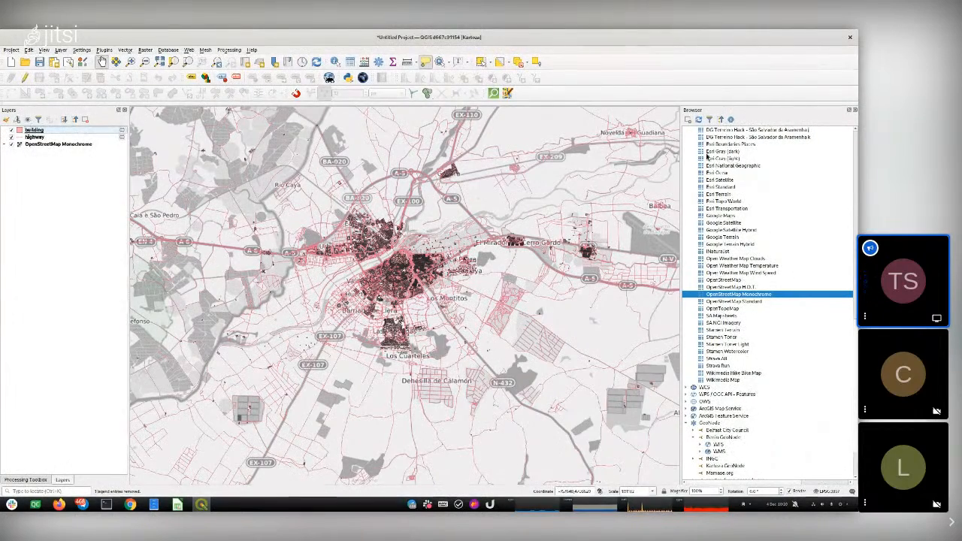
scroll(733, 315, "up", 20)
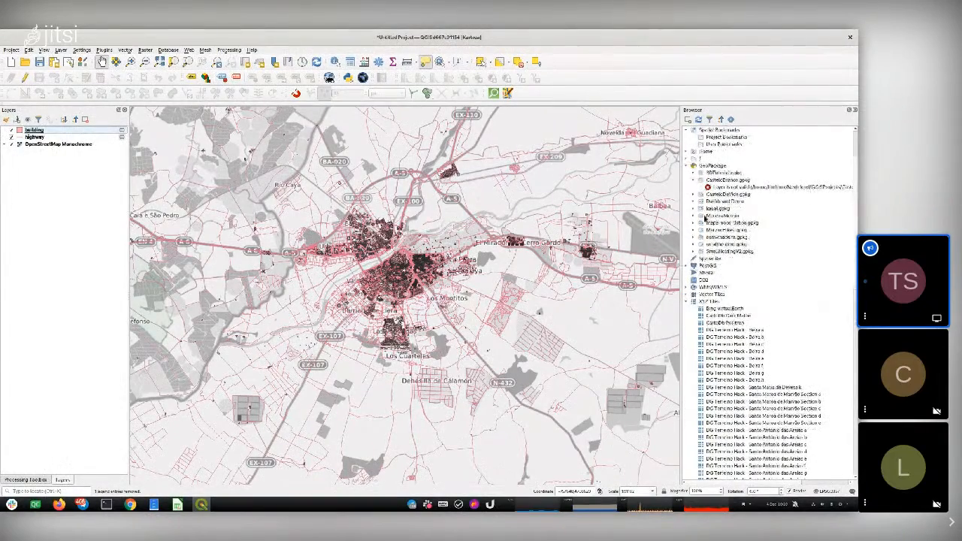
left_click(710, 166)
right_click(711, 167)
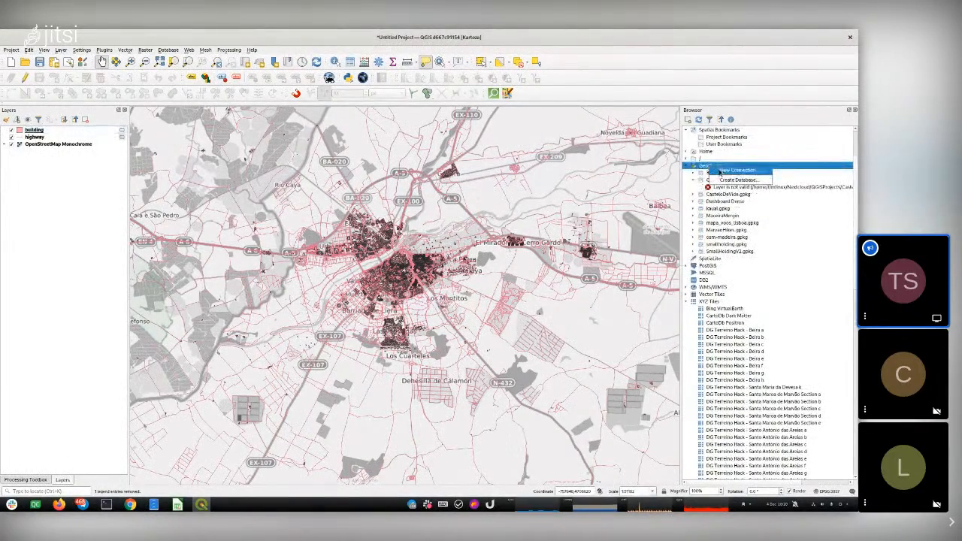
left_click(722, 170)
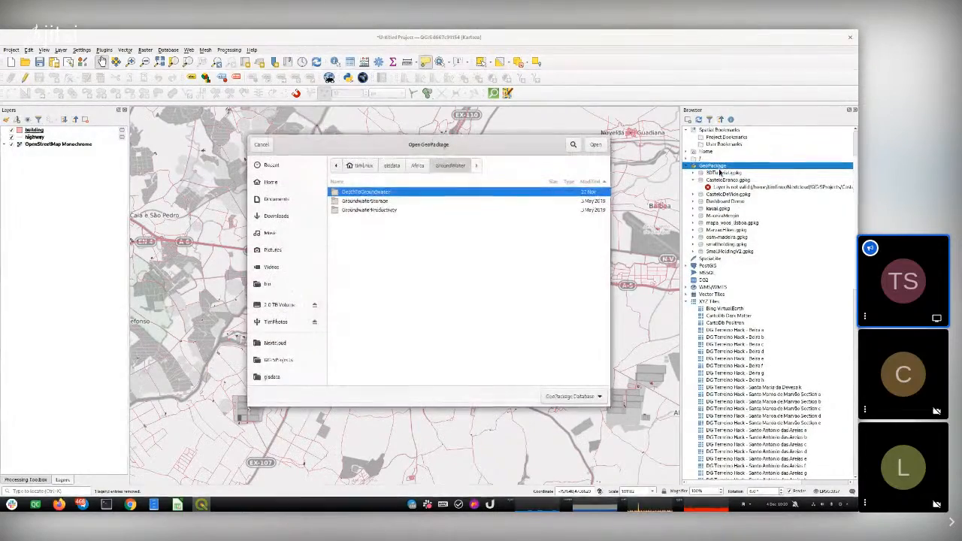
key("Escape")
Start a new GeoPackage database and create the folder "QGIS Dashboard Walkthrough - Badajoz" inside QGISProjects to hold it.
right_click(710, 166)
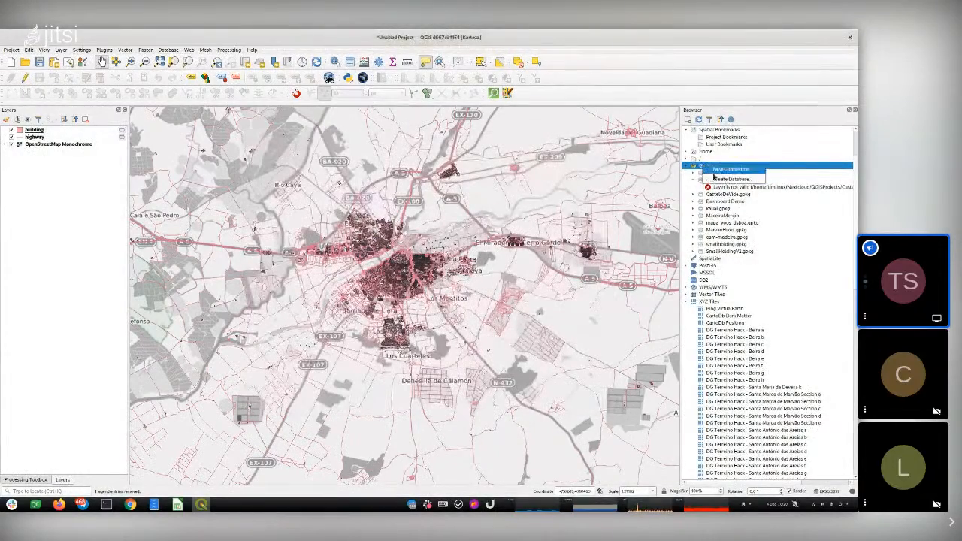
left_click(722, 179)
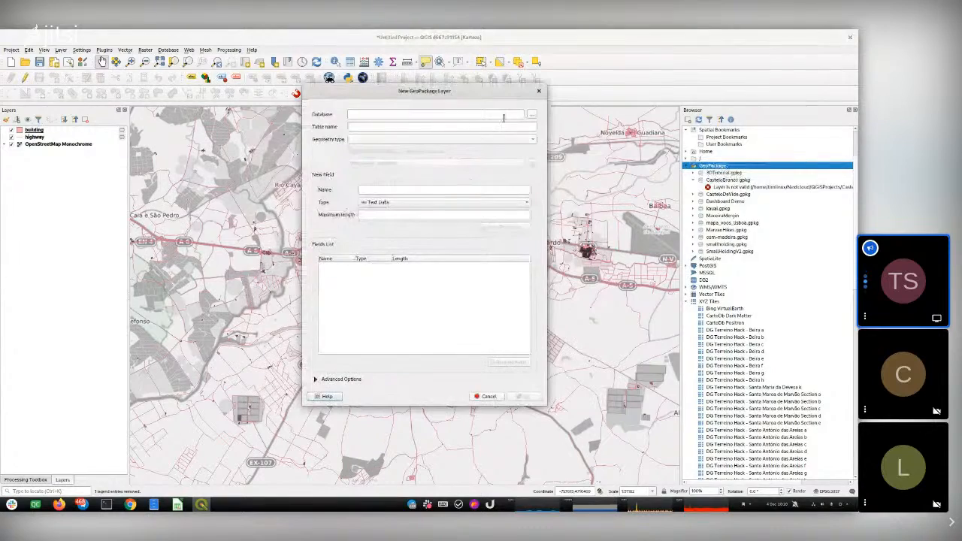
left_click(533, 115)
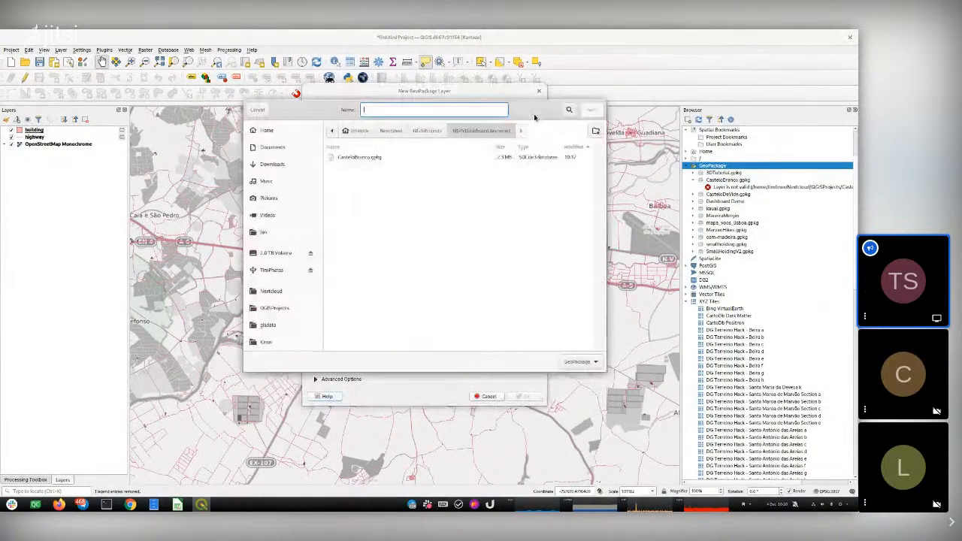
left_click(427, 132)
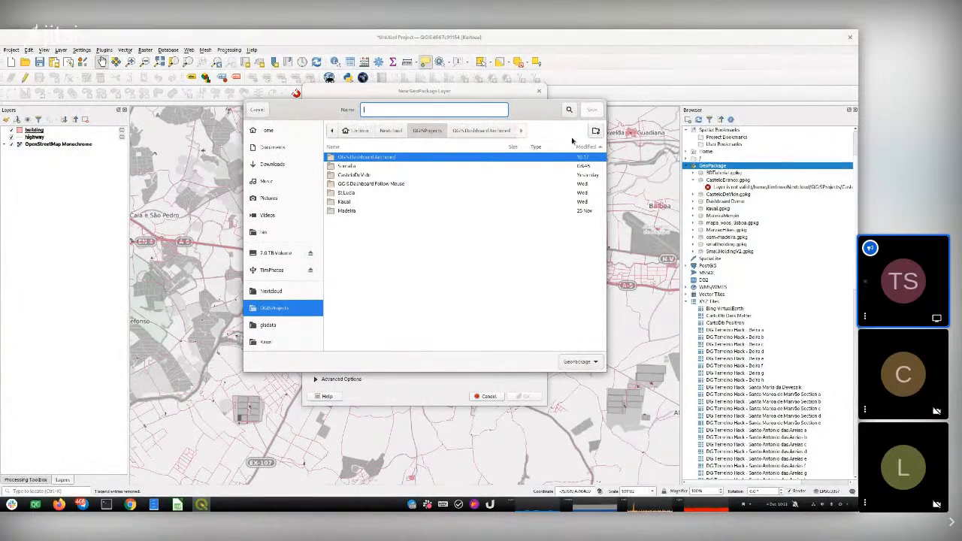
left_click(595, 130)
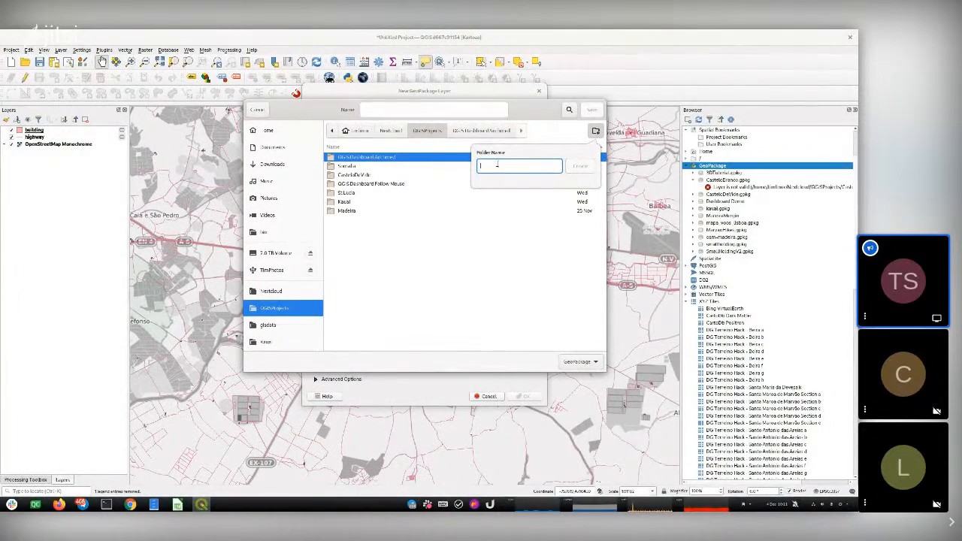
type("QGIS Da")
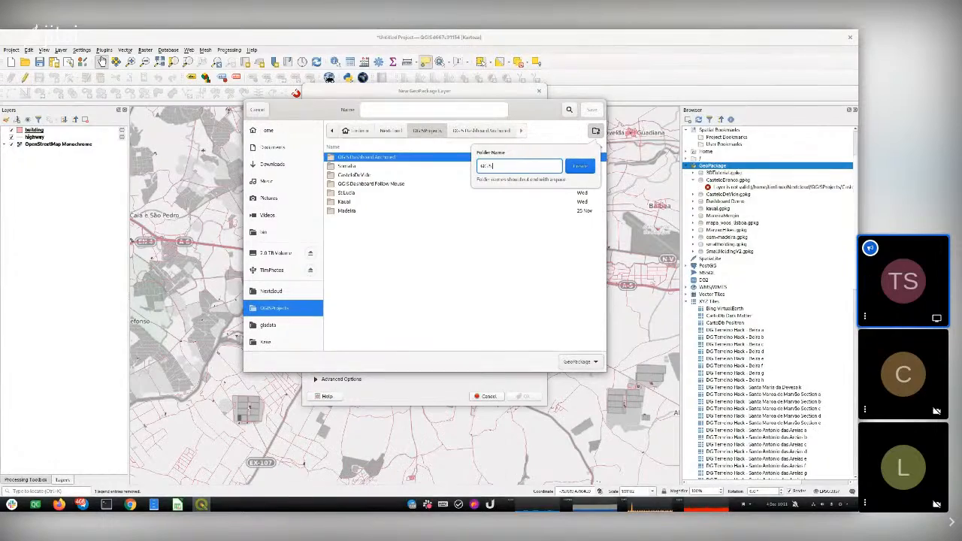
type("sh")
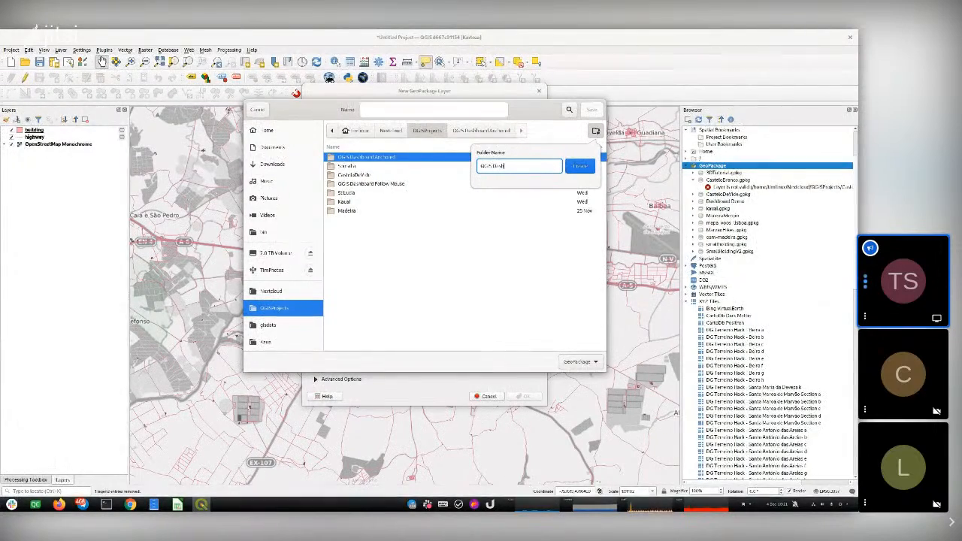
type("board Walk")
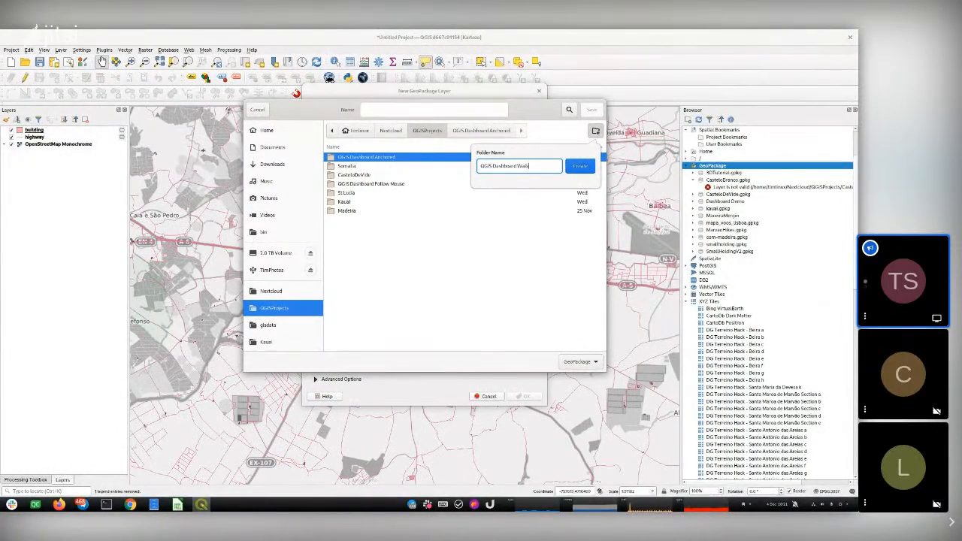
type("through")
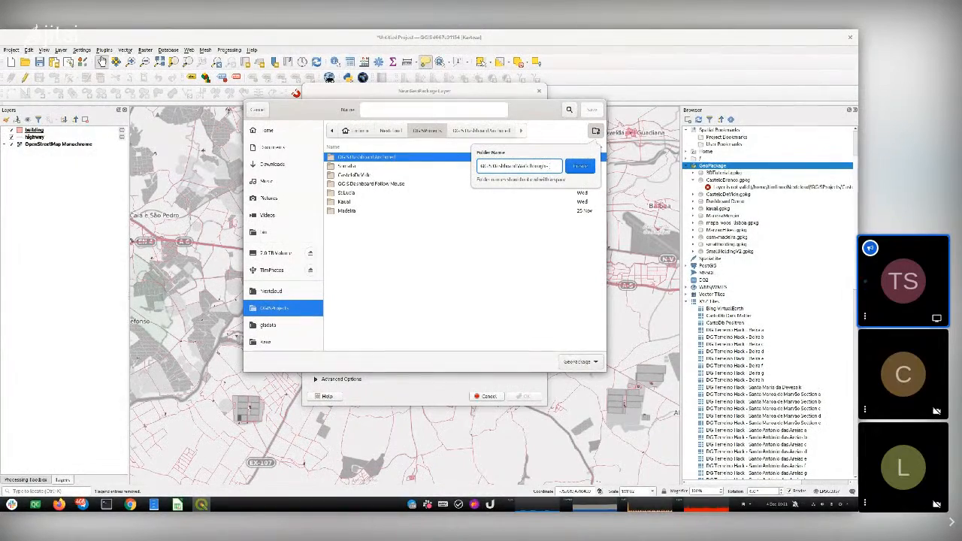
type(" - Bada")
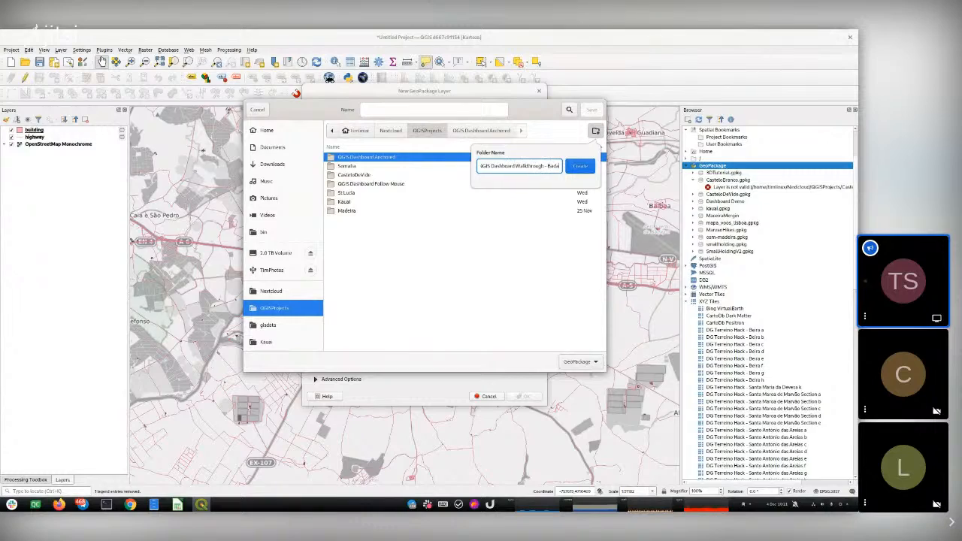
type("joz")
key("Return")
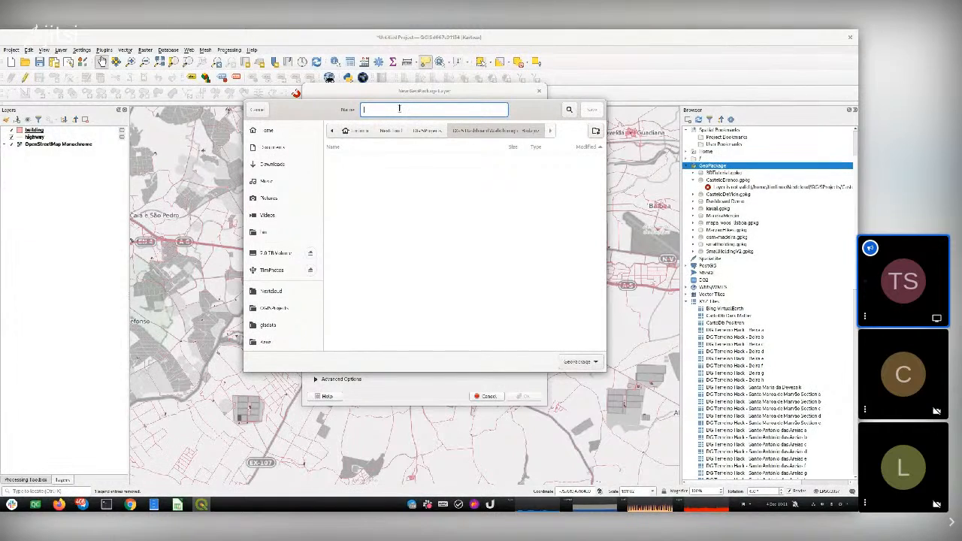
Save the new GeoPackage as QGISDashboardWalkthrough-Badajoz in that folder and set its table name to "delete".
type("Ca")
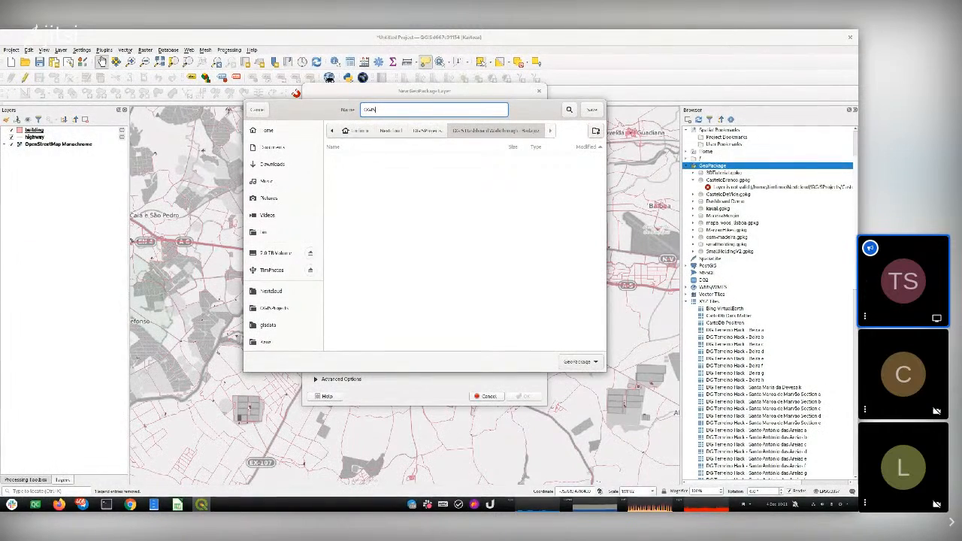
type("Dashboard")
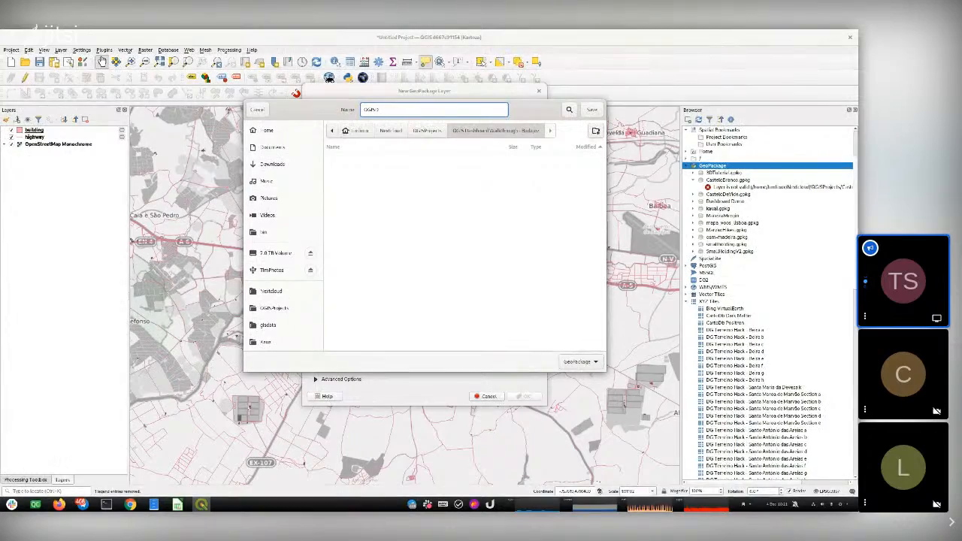
type("Walkthro")
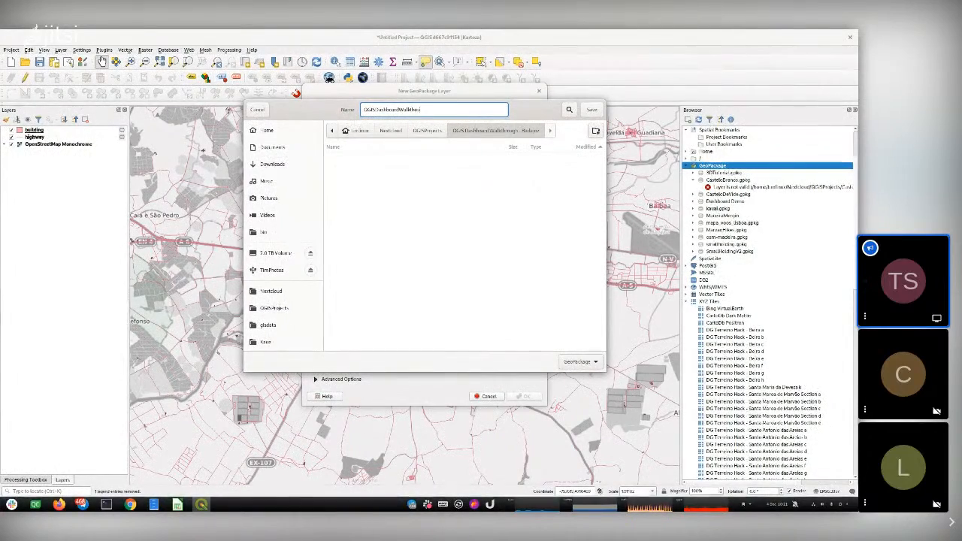
type("ugh")
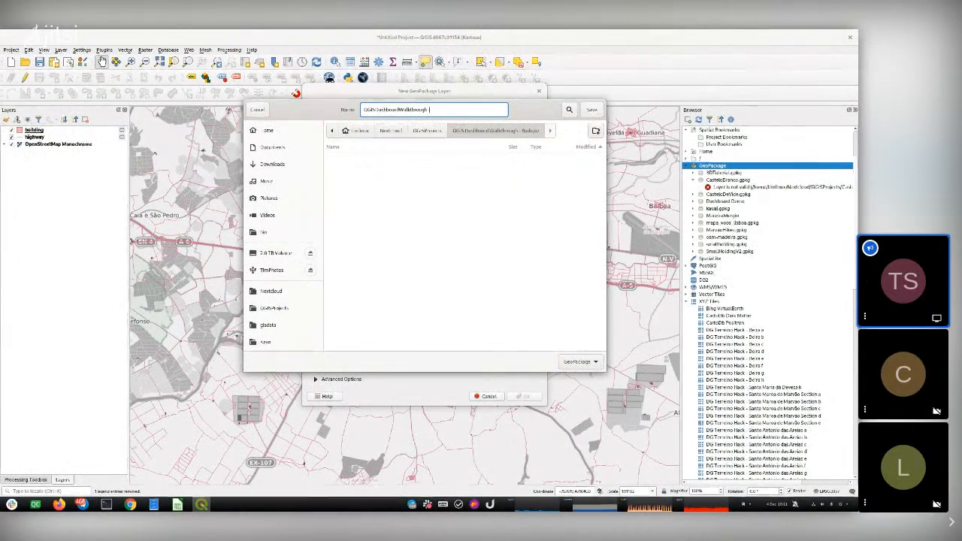
type(" Badajoz")
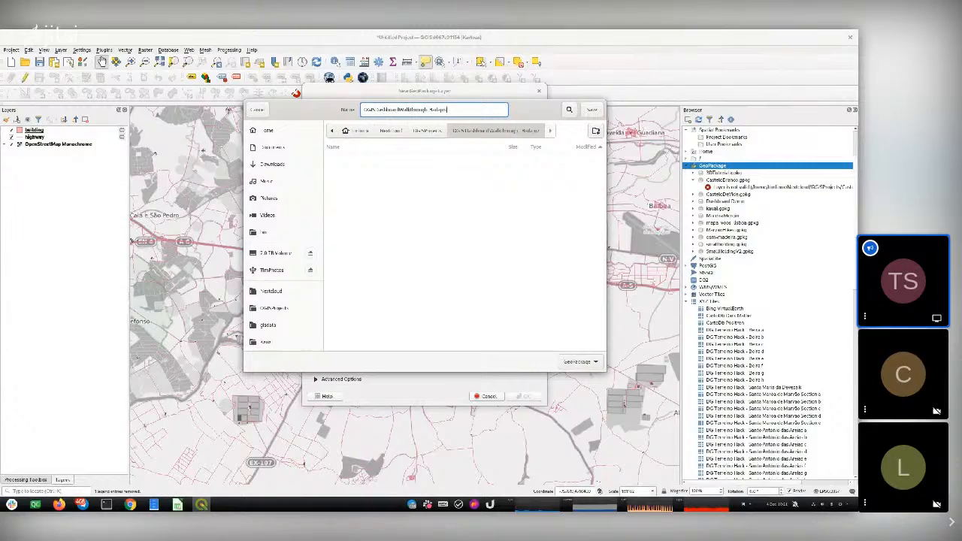
key("Return")
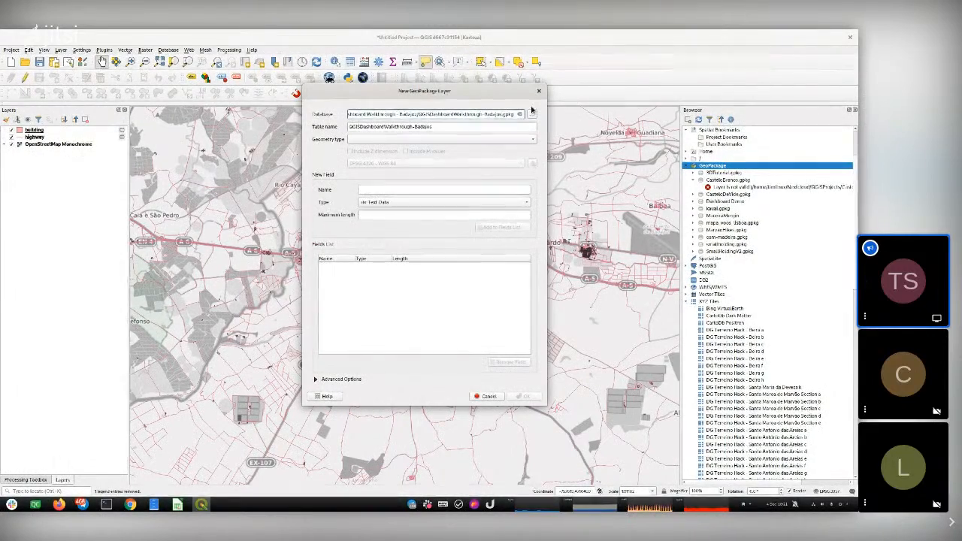
left_click_drag(436, 127, 311, 126)
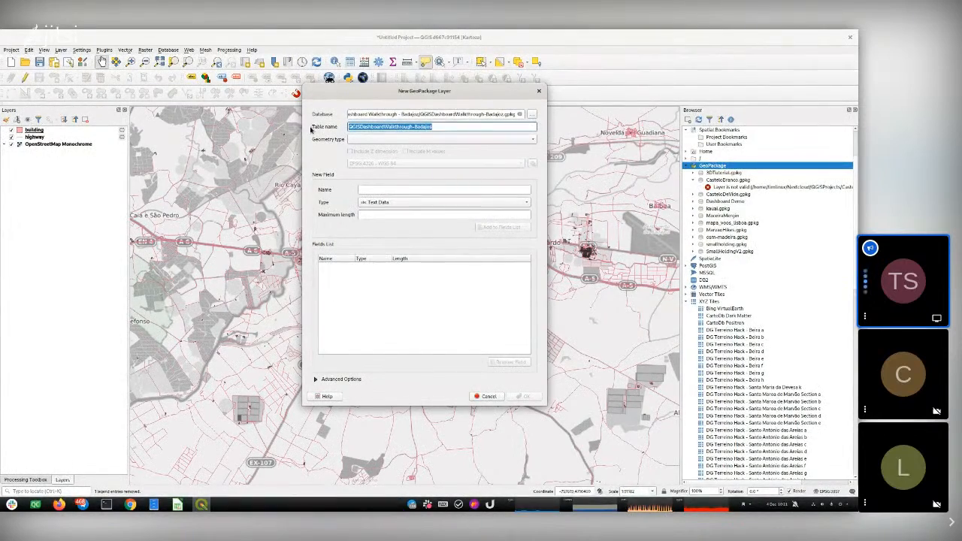
type("delete")
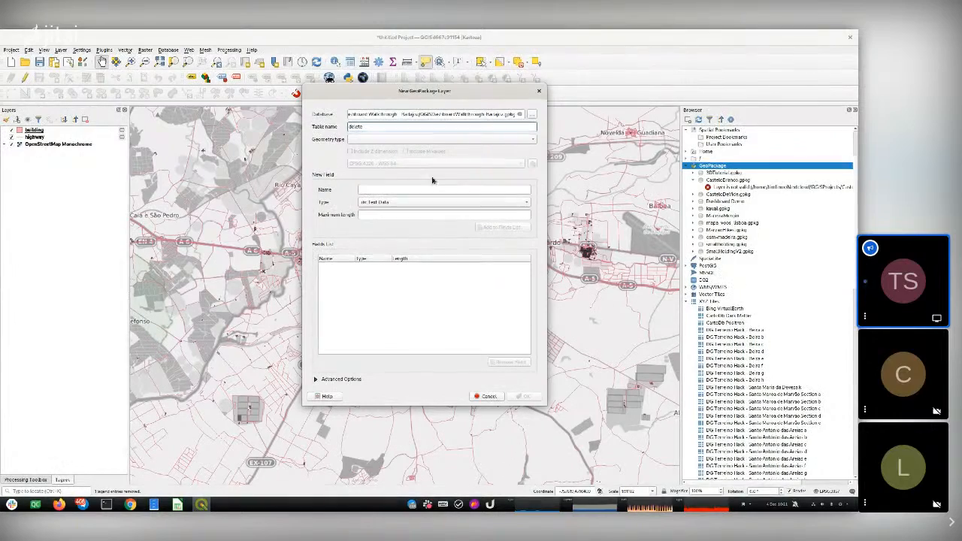
Set the new table's geometry type to No Geometry and create the GeoPackage layer.
left_click(370, 139)
left_click(372, 139)
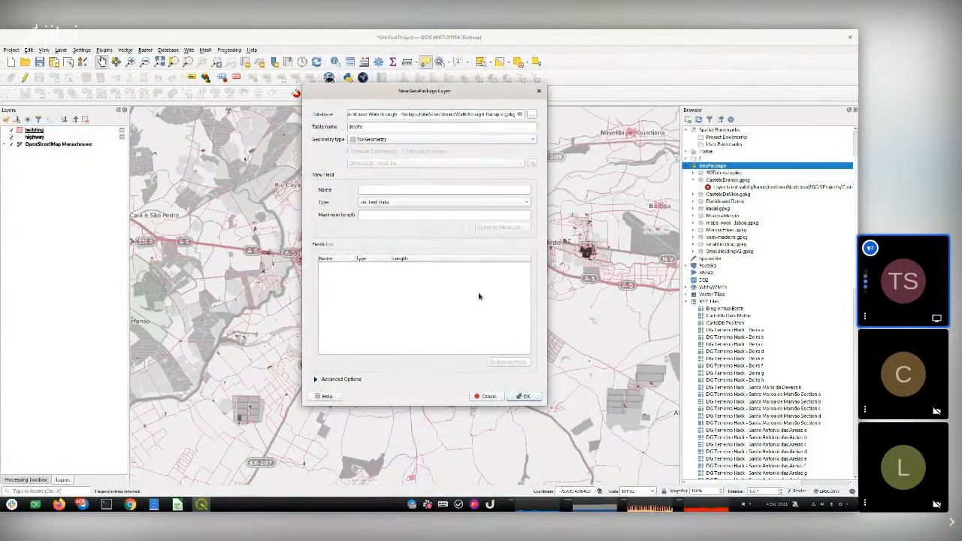
left_click(527, 397)
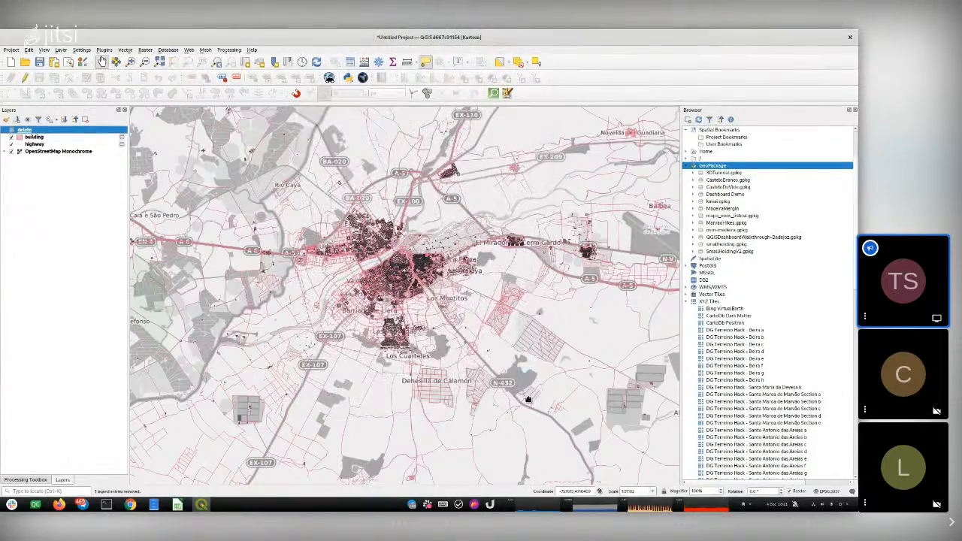
Delete the placeholder table "delete" from the QGISDashboardWalkthrough-Badajoz GeoPackage and from the project.
left_click(693, 236)
left_click(720, 245)
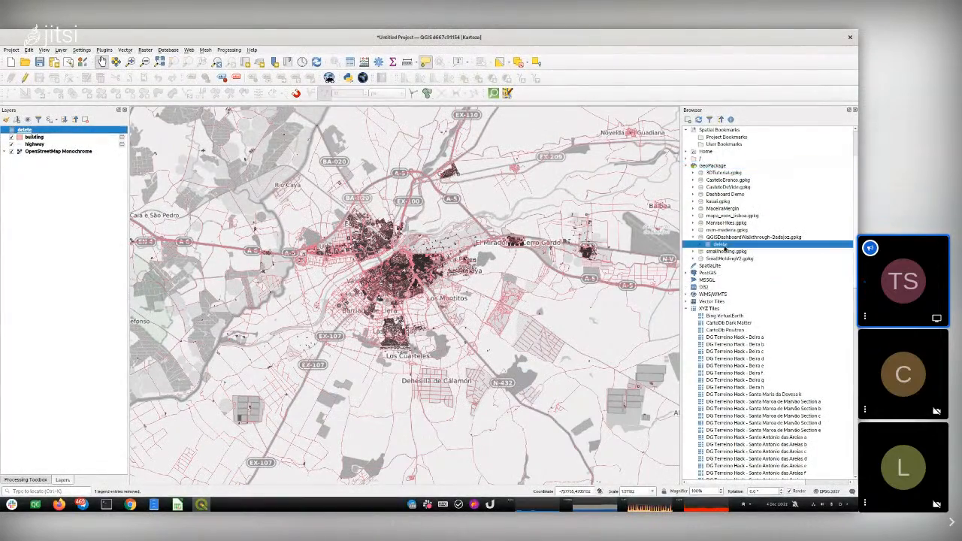
right_click(730, 245)
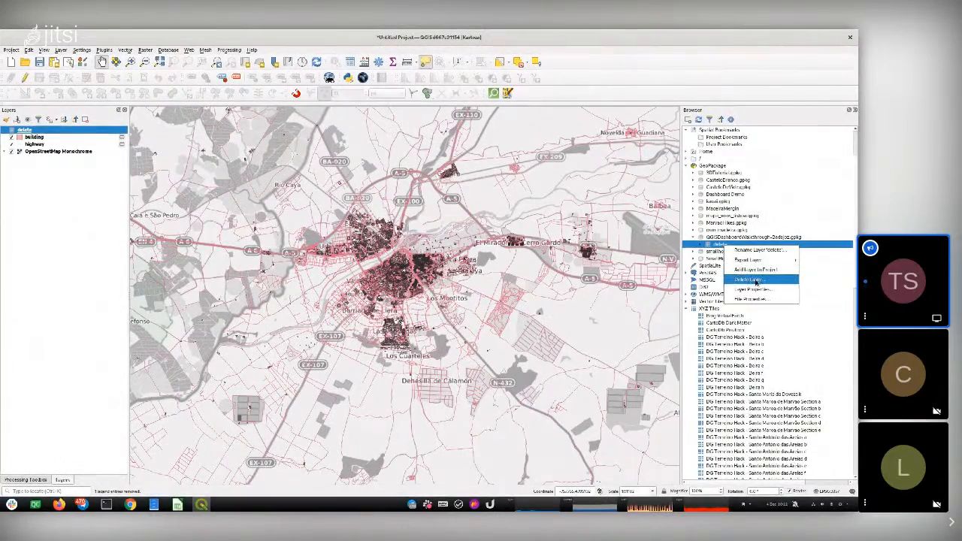
left_click(750, 279)
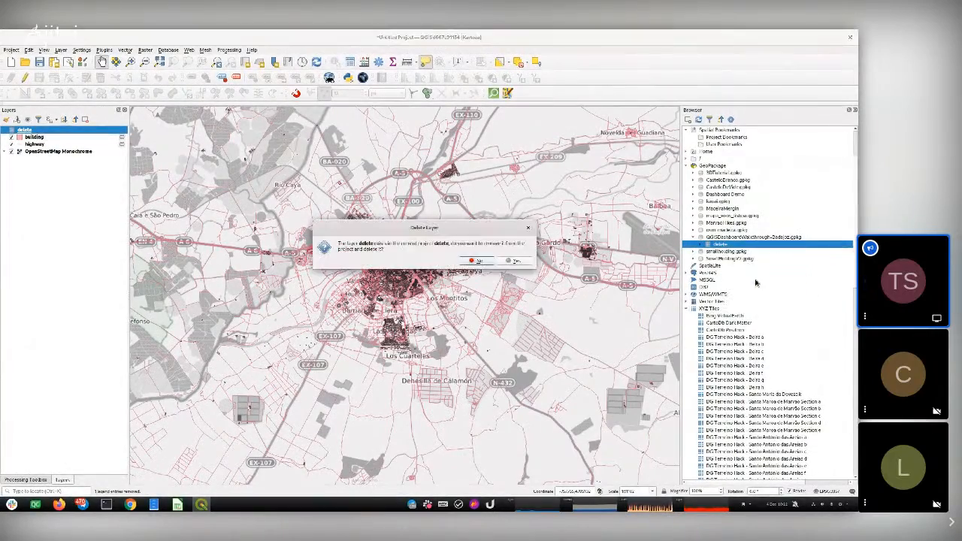
left_click(514, 261)
left_click(513, 261)
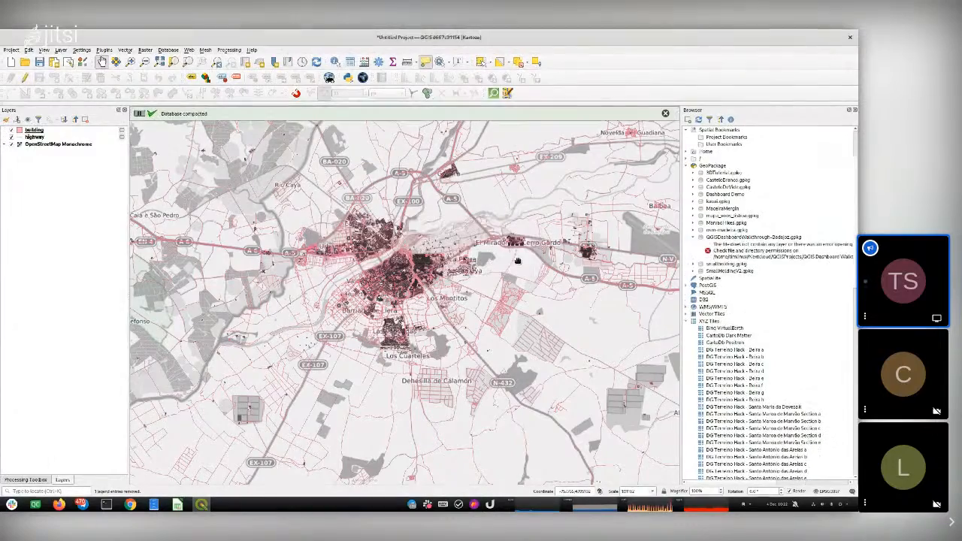
Copy the temporary building and highway layers into the QGISDashboardWalkthrough-Badajoz GeoPackage and remove the originals from the project.
left_click(724, 238)
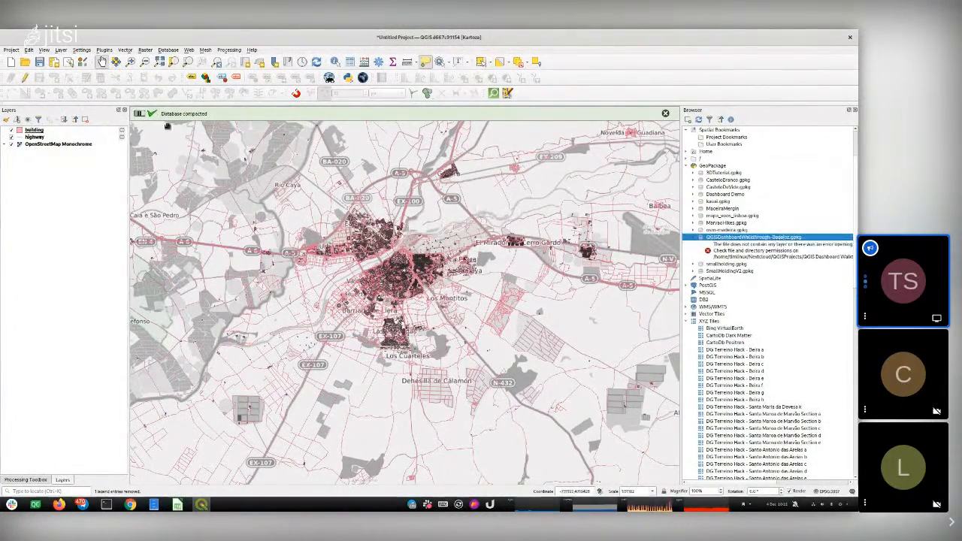
left_click_drag(34, 130, 740, 239)
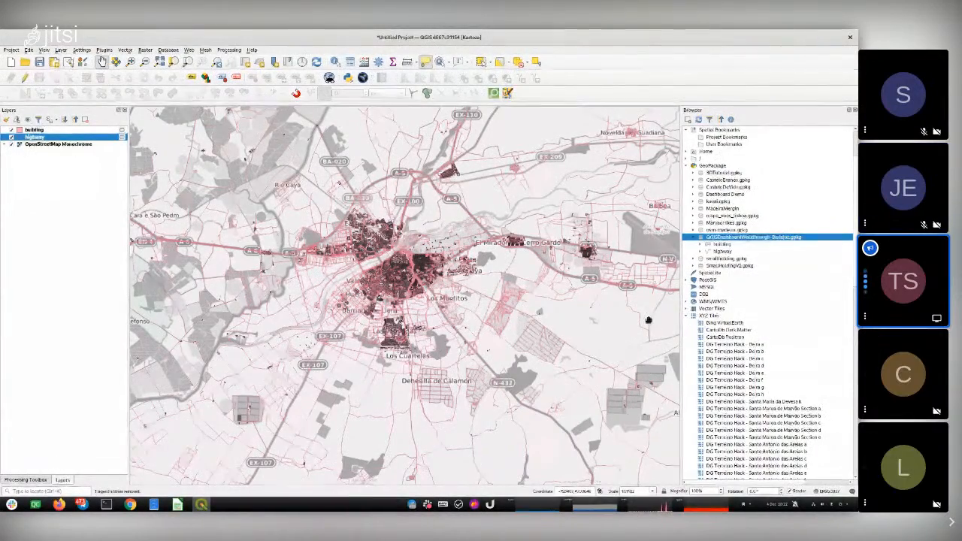
left_click(33, 131)
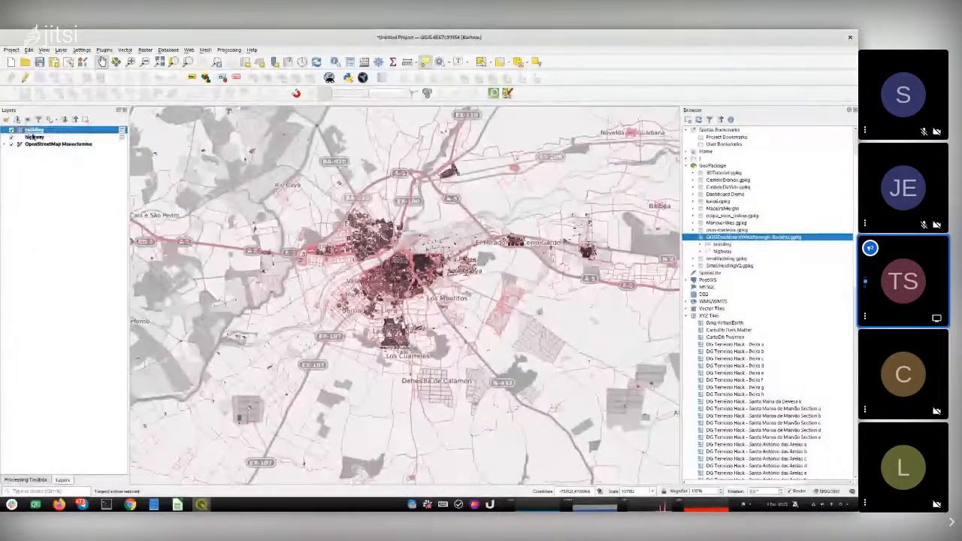
left_click(32, 138, "shift")
key("Delete")
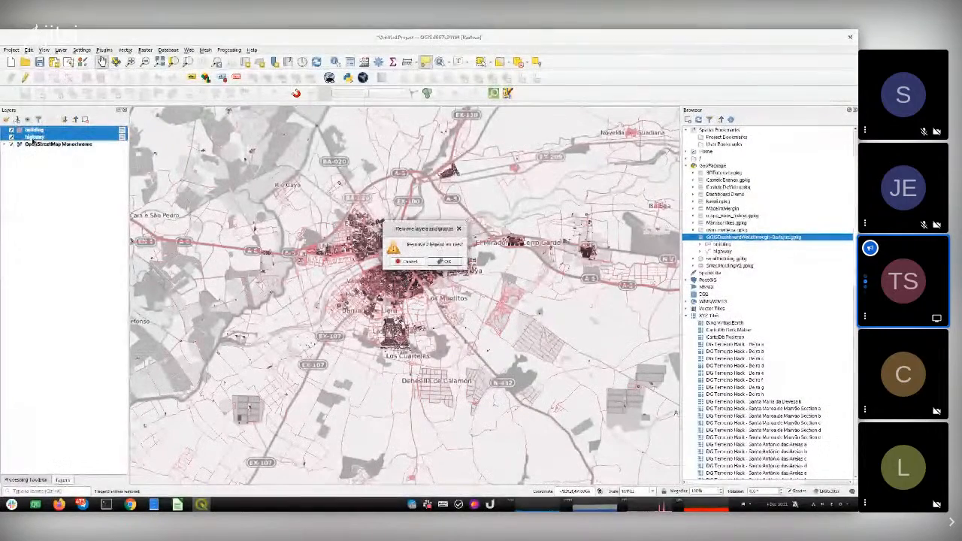
left_click(444, 260)
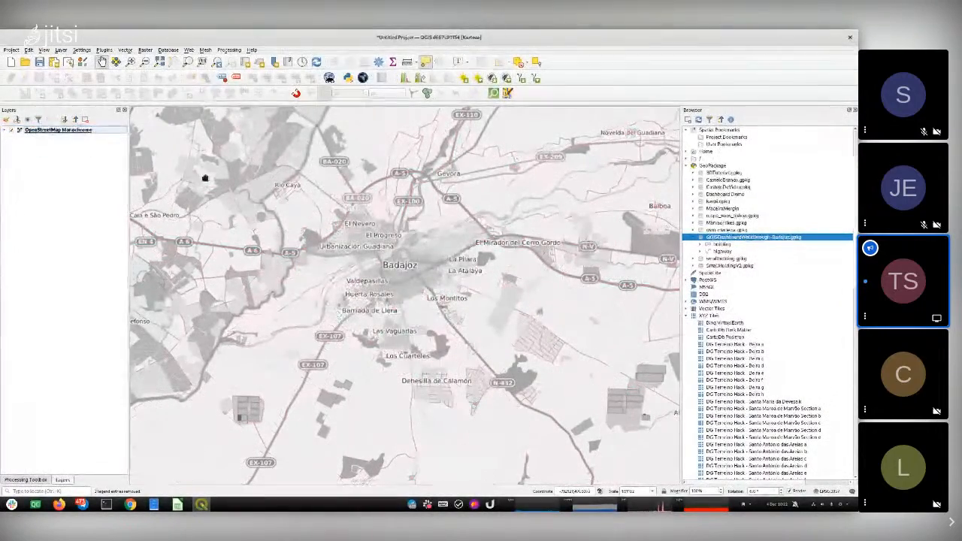
Add the GeoPackage's building and highway layers to the map and hide the OpenStreetMap Monochrome base layer.
left_click(723, 244)
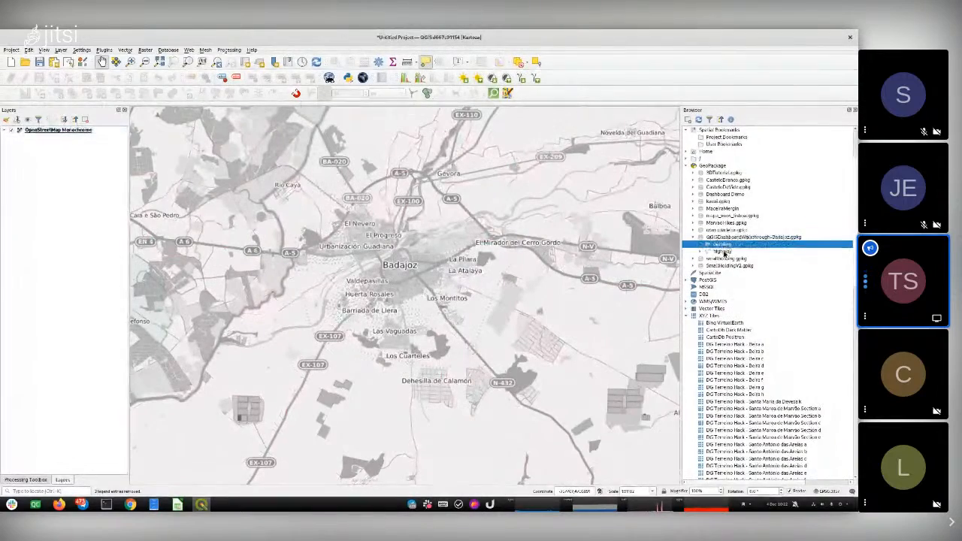
left_click(722, 251, "shift")
left_click_drag(722, 251, 464, 240)
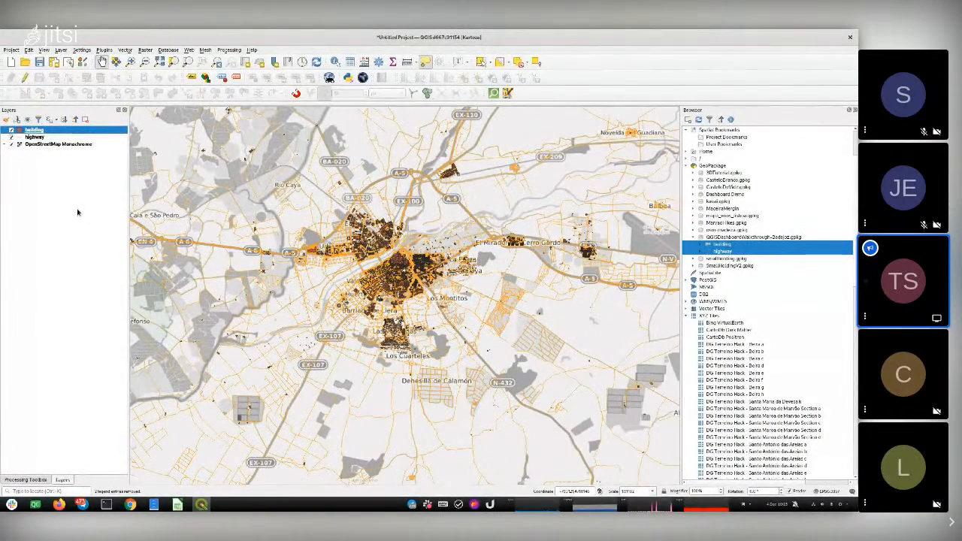
left_click(27, 156)
left_click(10, 145)
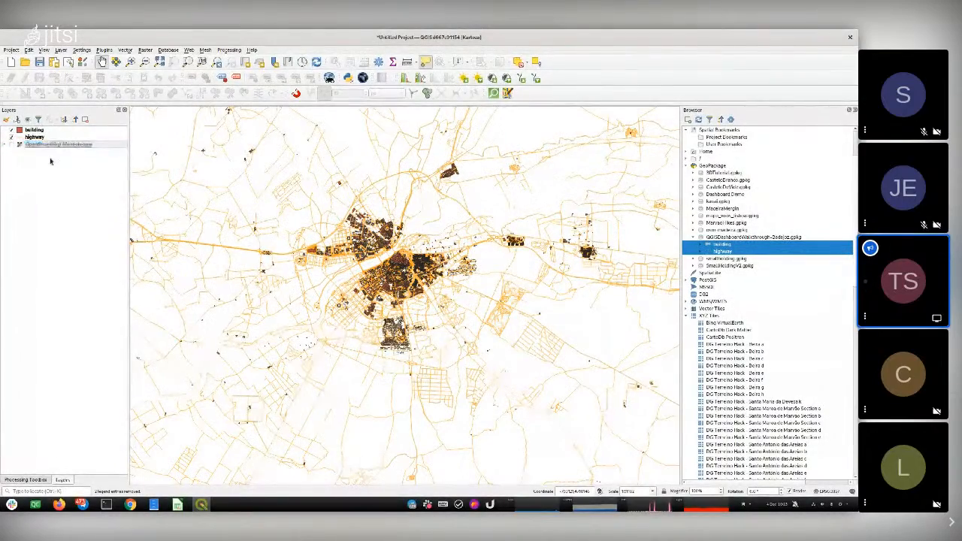
Set the highway layer's simple line colour to black (#000000).
left_click(30, 139)
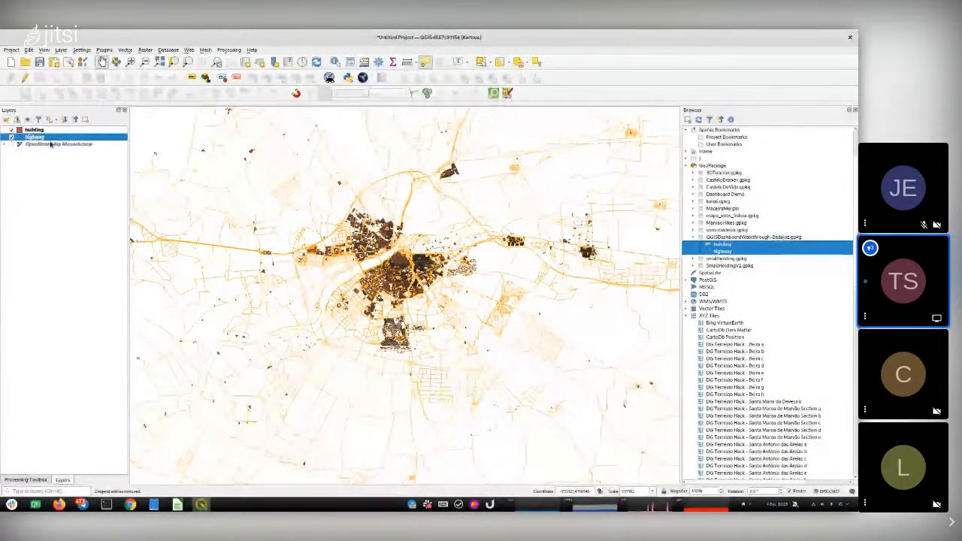
key("F7")
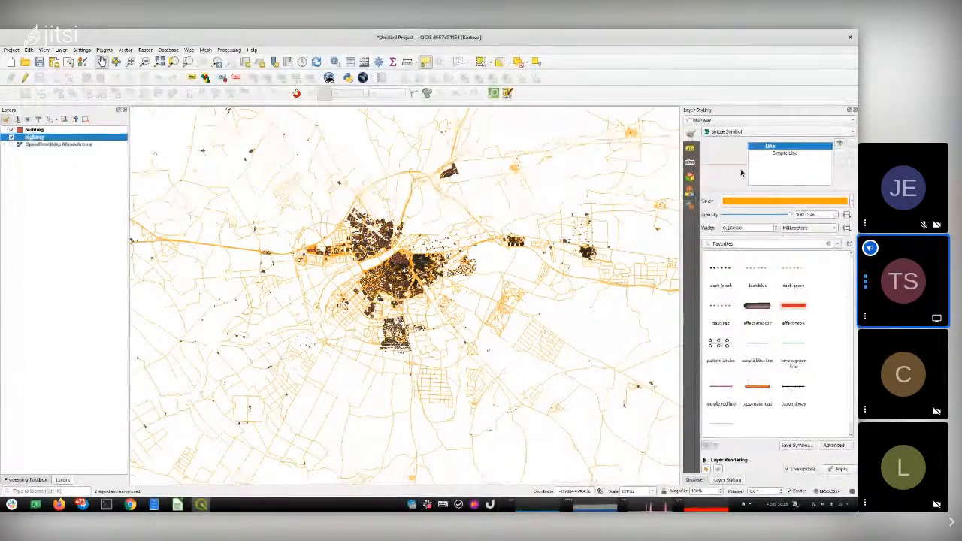
left_click(785, 153)
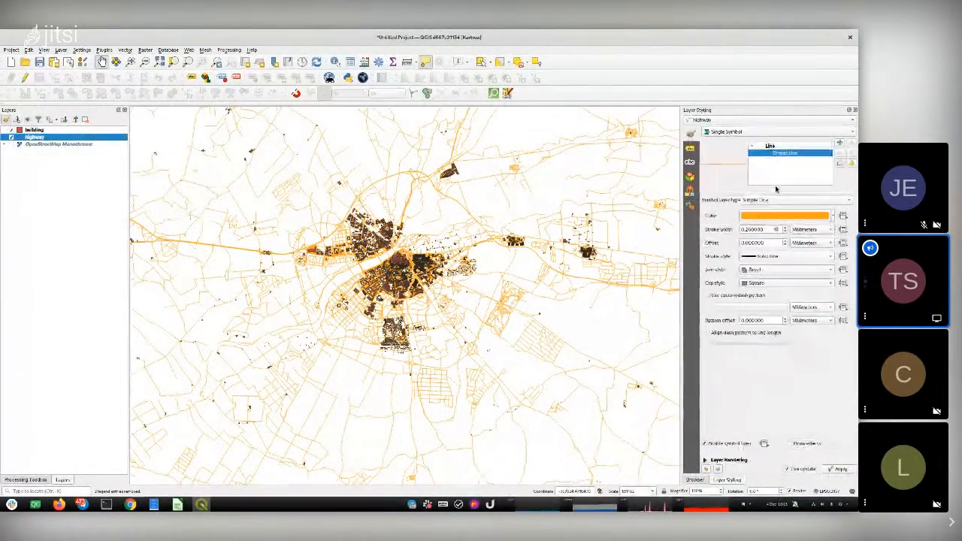
left_click(766, 218)
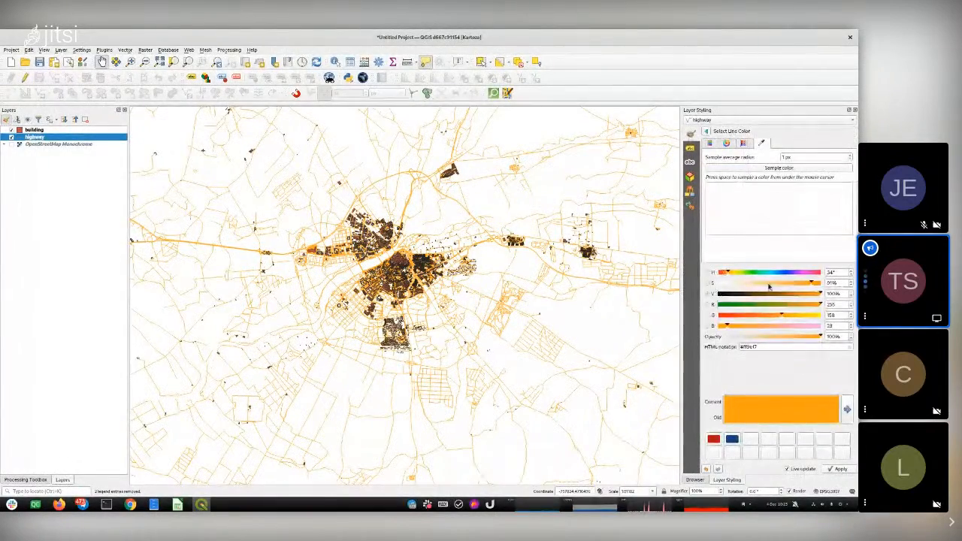
left_click_drag(768, 293, 715, 296)
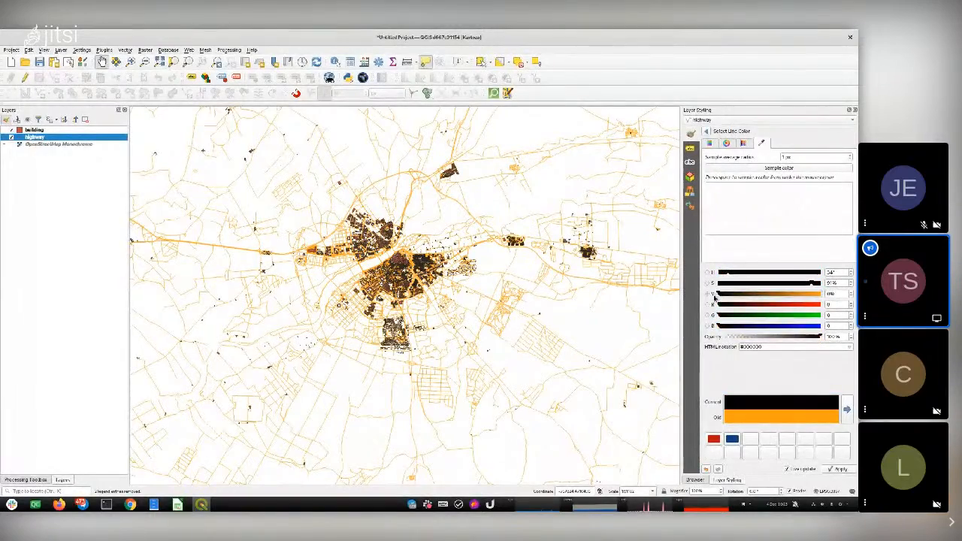
Style the building layer's simple fill with no stroke (No Pen) and the orange fill colour #ff8f2a.
left_click(35, 130)
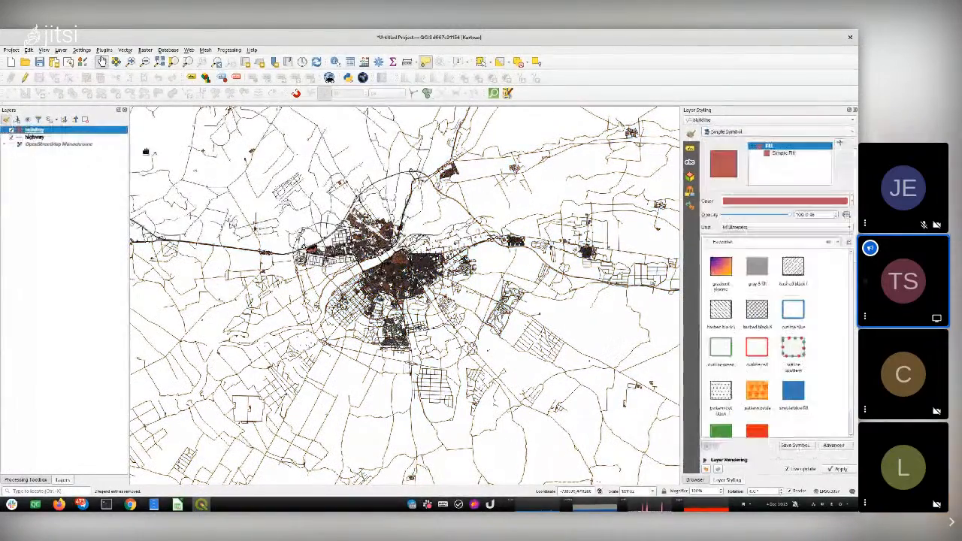
left_click(788, 154)
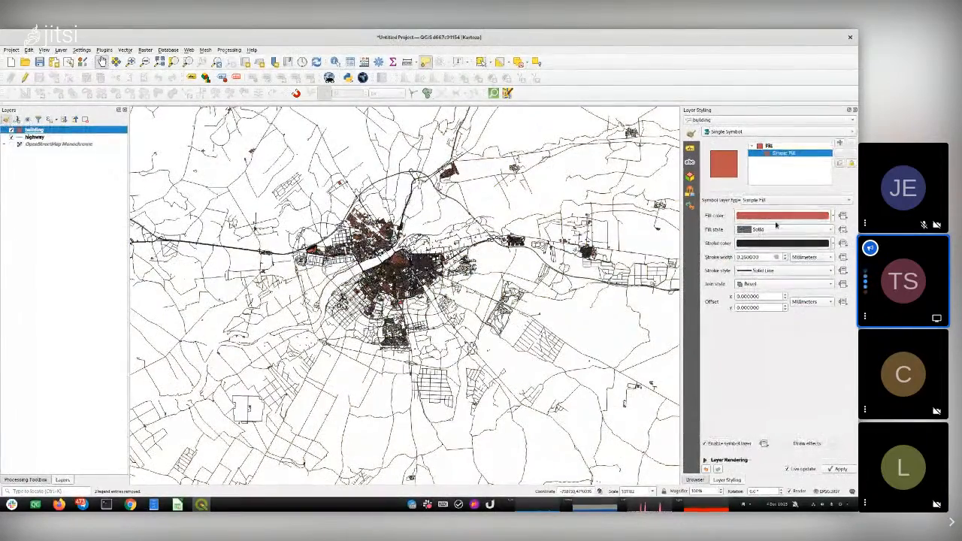
left_click(769, 282)
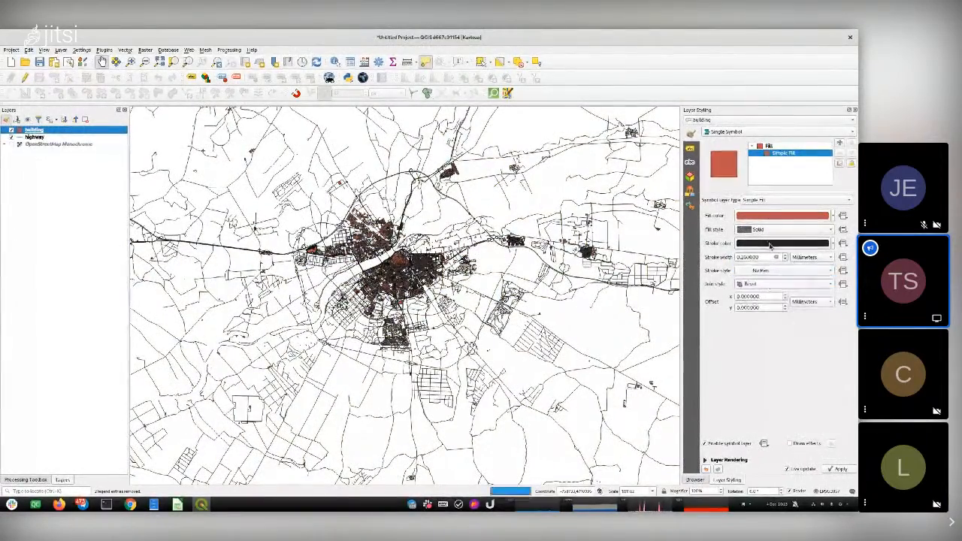
left_click(770, 215)
mouse_move(742, 275)
left_mouse_down()
mouse_move(724, 273)
mouse_move(801, 286)
mouse_move(817, 305)
left_mouse_up()
left_click(810, 296)
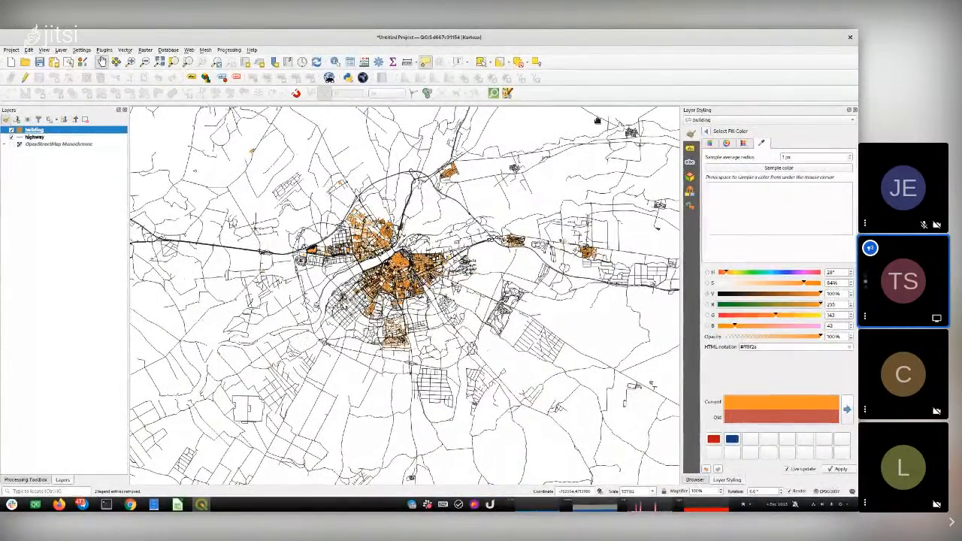
Save the project into the QGISDashboardWalkthrough-Badajoz GeoPackage under the name "QGIS Dashboard Walkthrough".
left_click(57, 213)
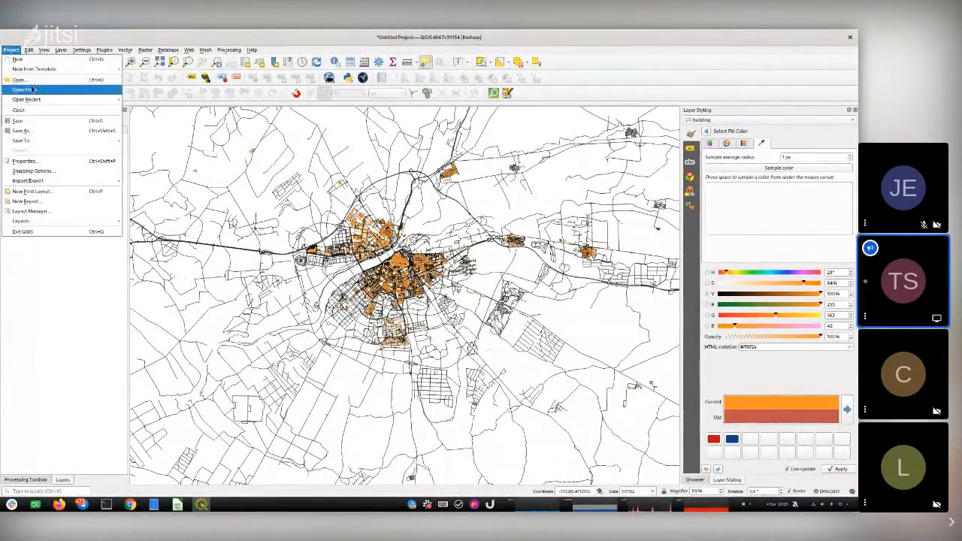
mouse_move(34, 142)
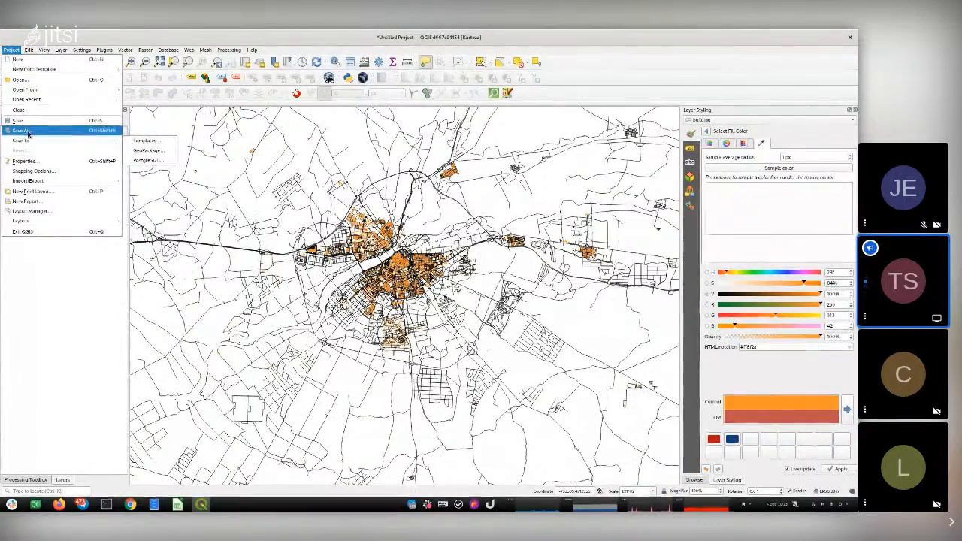
left_click(144, 150)
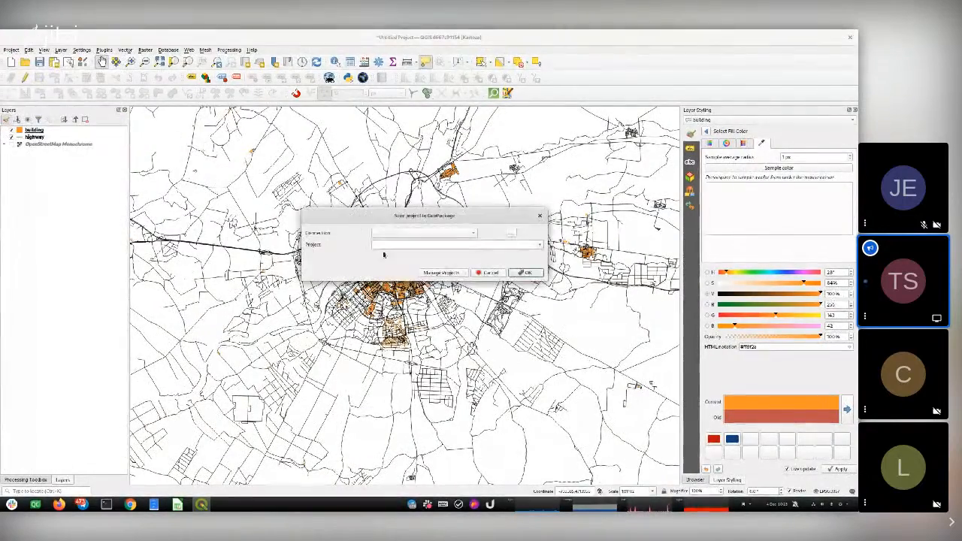
left_click(474, 233)
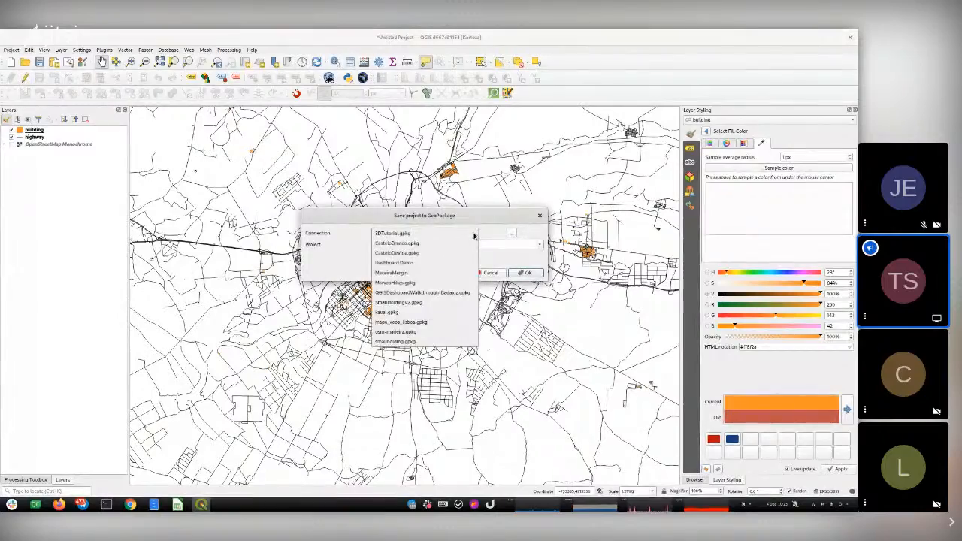
left_click(432, 294)
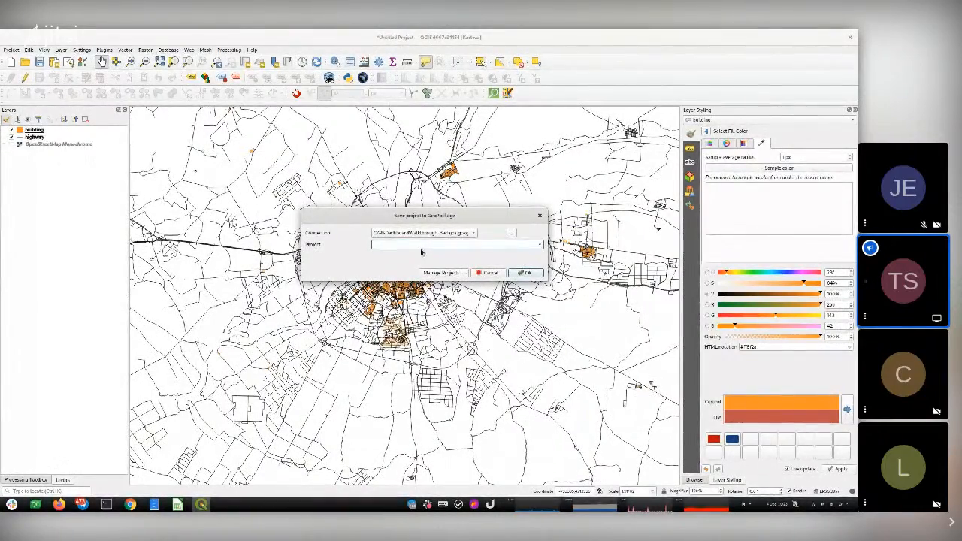
type("QG")
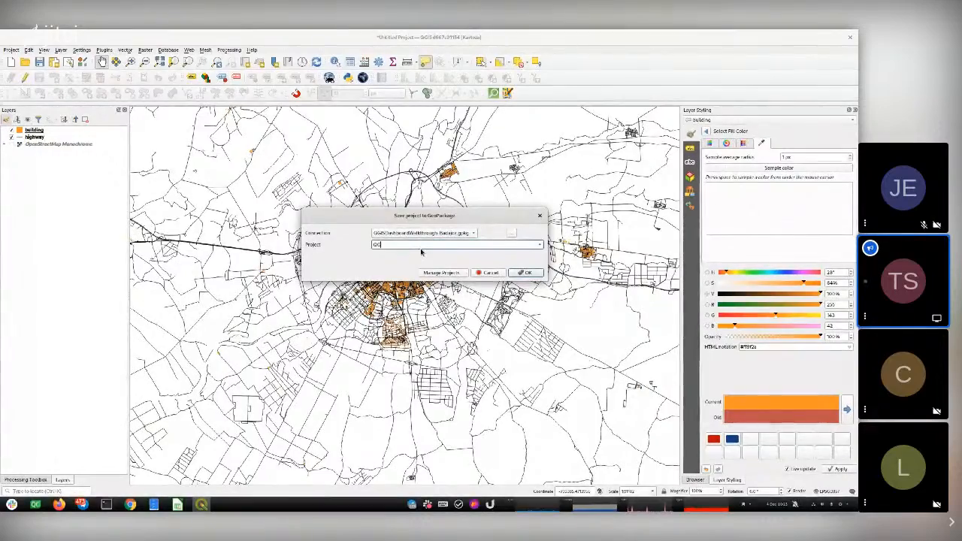
type("IS Das")
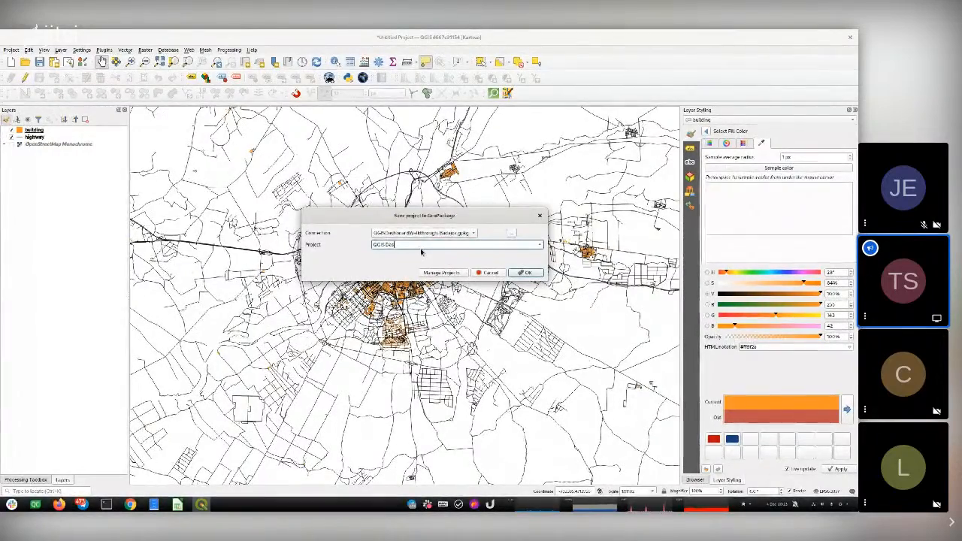
type("hboar")
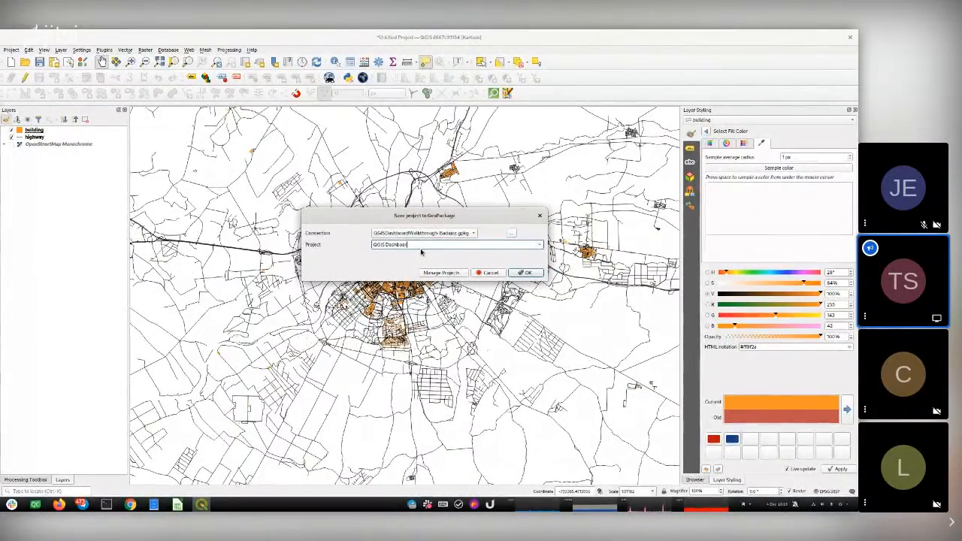
type("d Walkthroug")
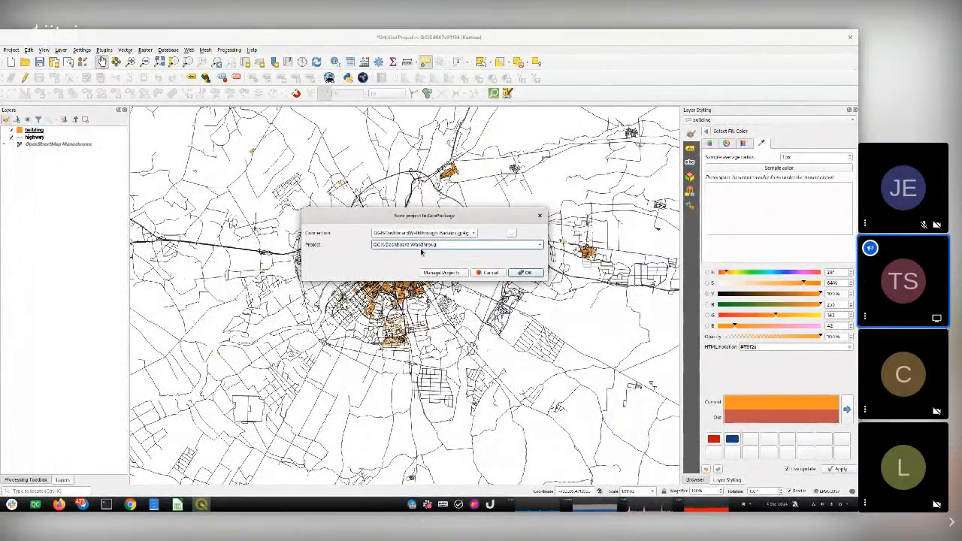
type("h")
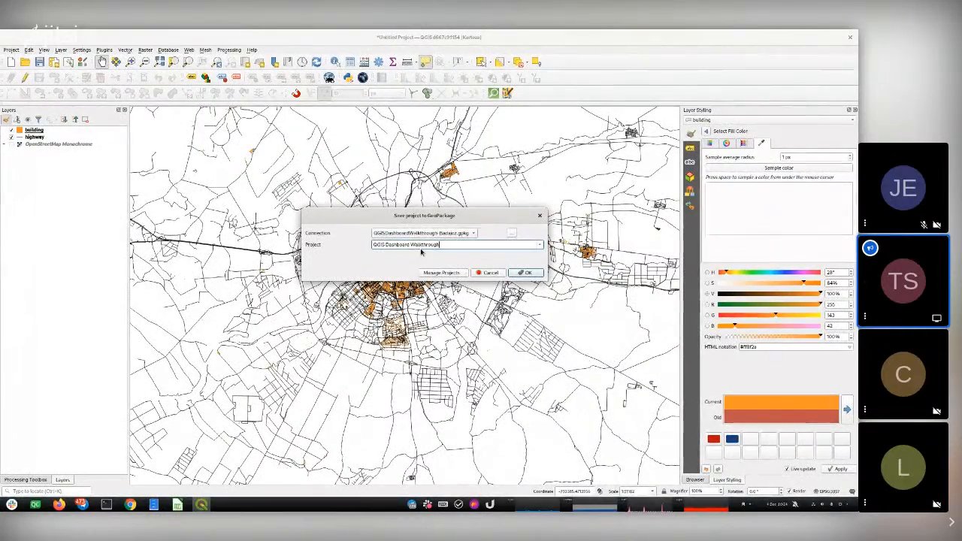
left_click(529, 273)
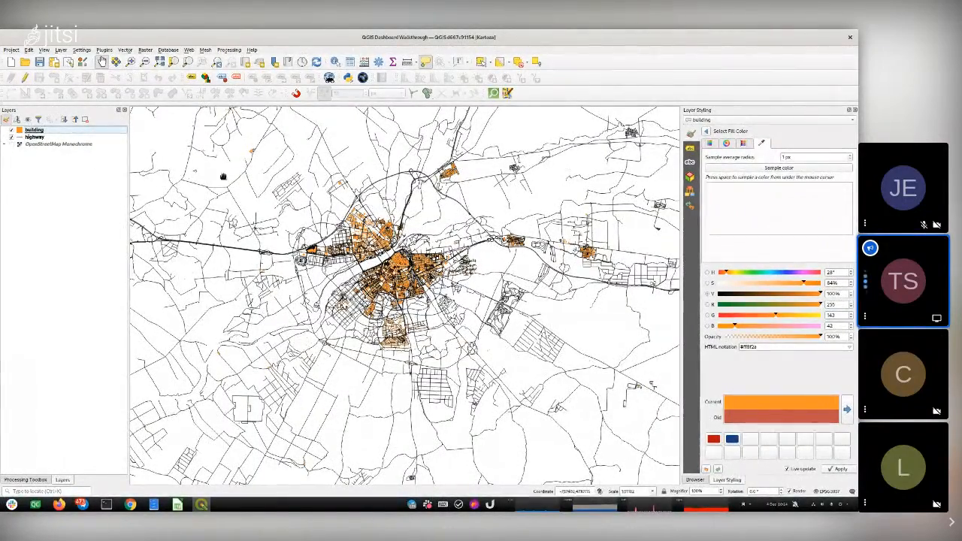
Switch to the dashboard-table.ods spreadsheet in LibreOffice Calc and widen the geometry_generator and name columns.
left_click(178, 506)
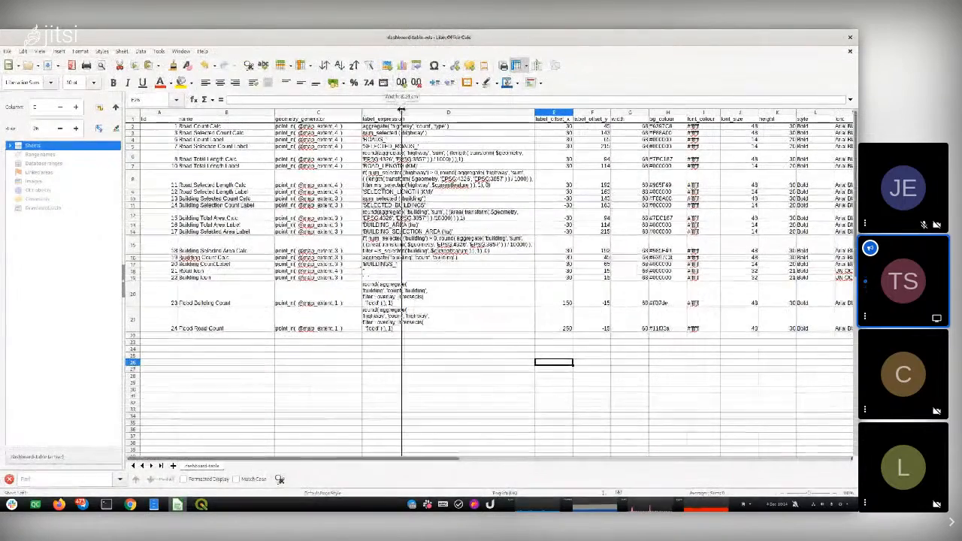
left_click_drag(362, 113, 401, 111)
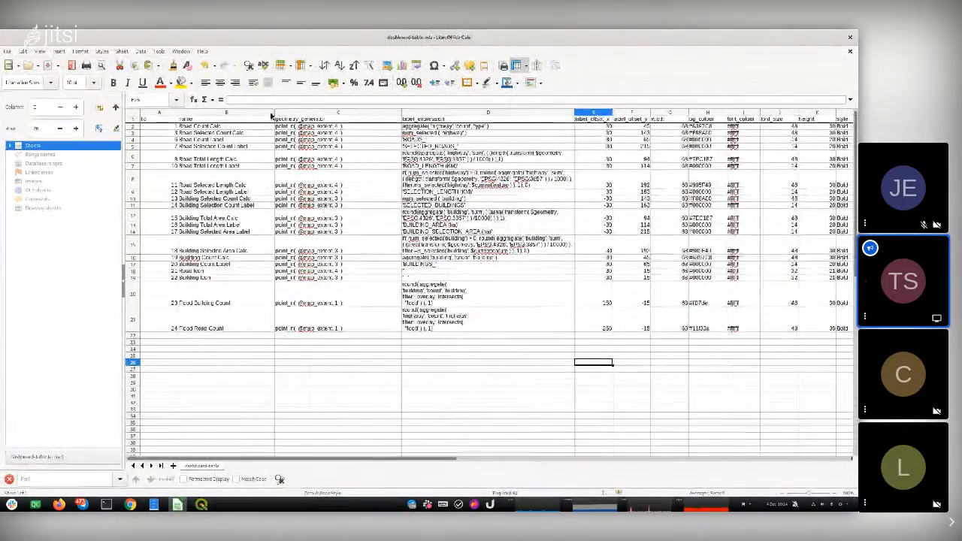
left_click_drag(275, 112, 304, 112)
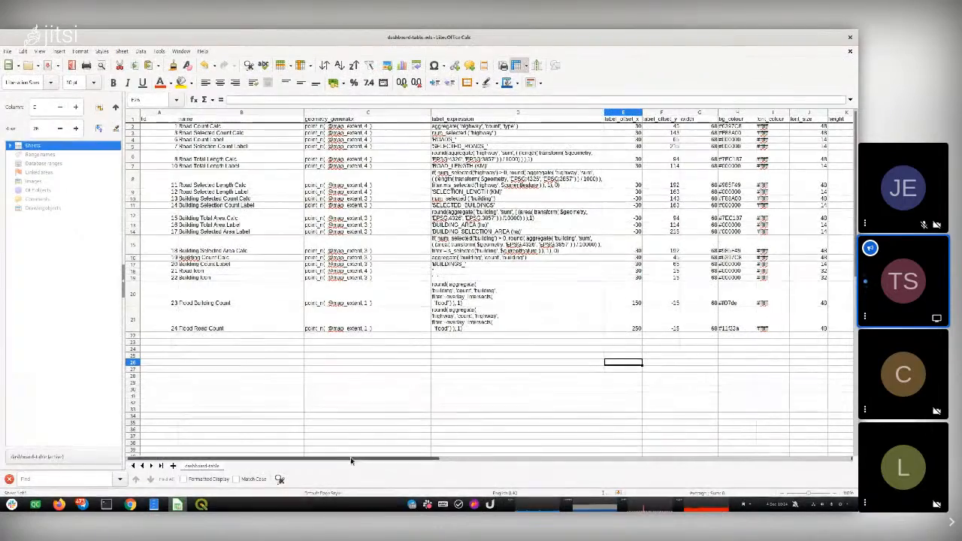
mouse_move(354, 460)
left_mouse_down()
mouse_move(422, 461)
mouse_move(357, 470)
left_mouse_up()
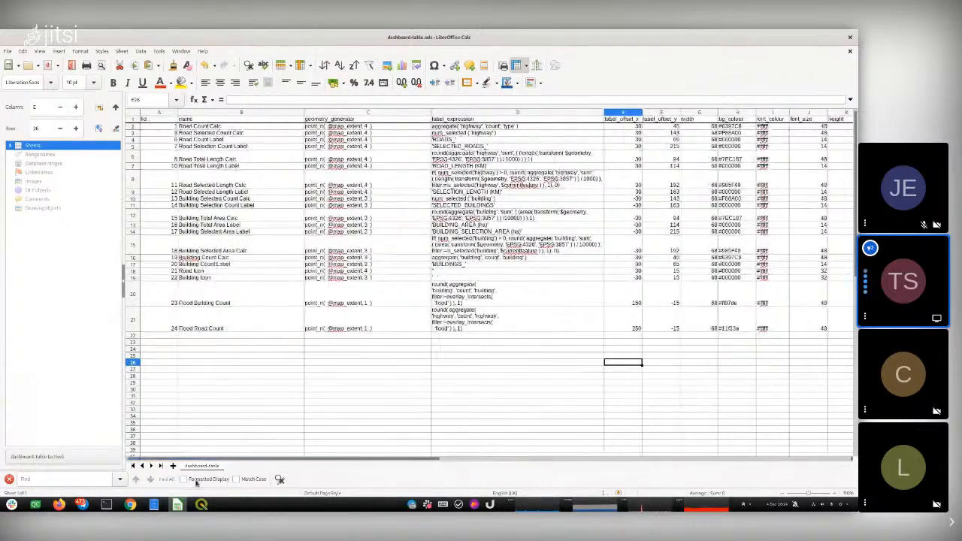
Locate dashboard-table.ods in the file manager under Nextcloud/QGISProjects/QGIS Dashboard Anchored, and return to the spreadsheet.
left_click(153, 504)
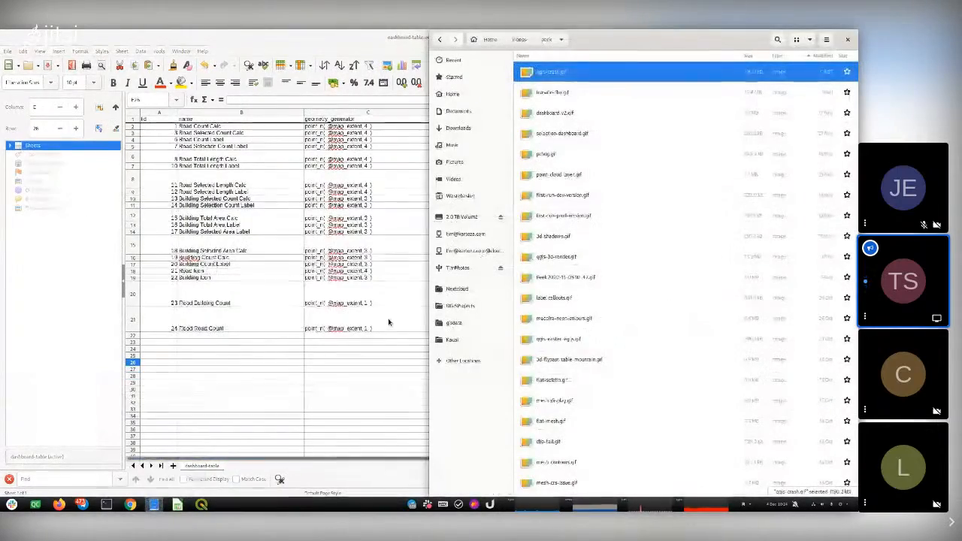
left_click(457, 289)
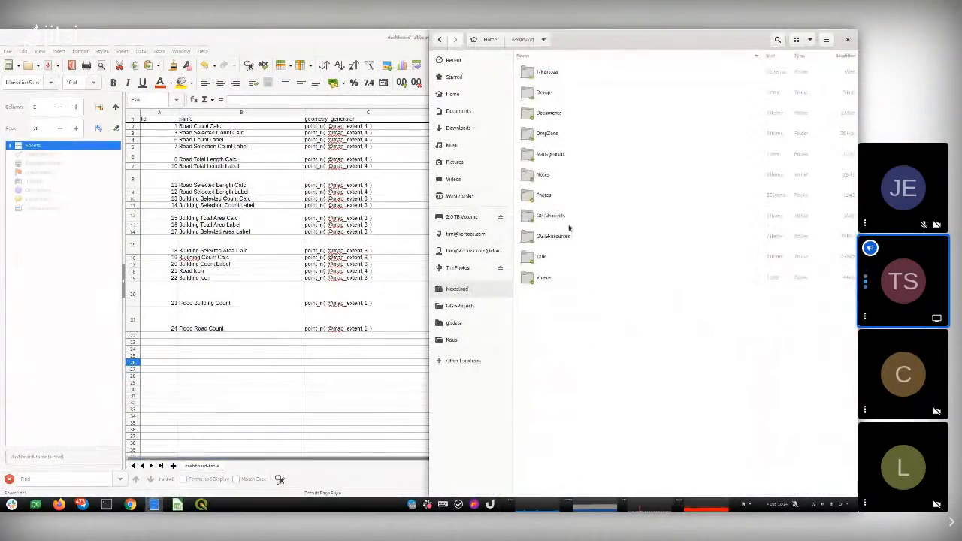
double_click(544, 216)
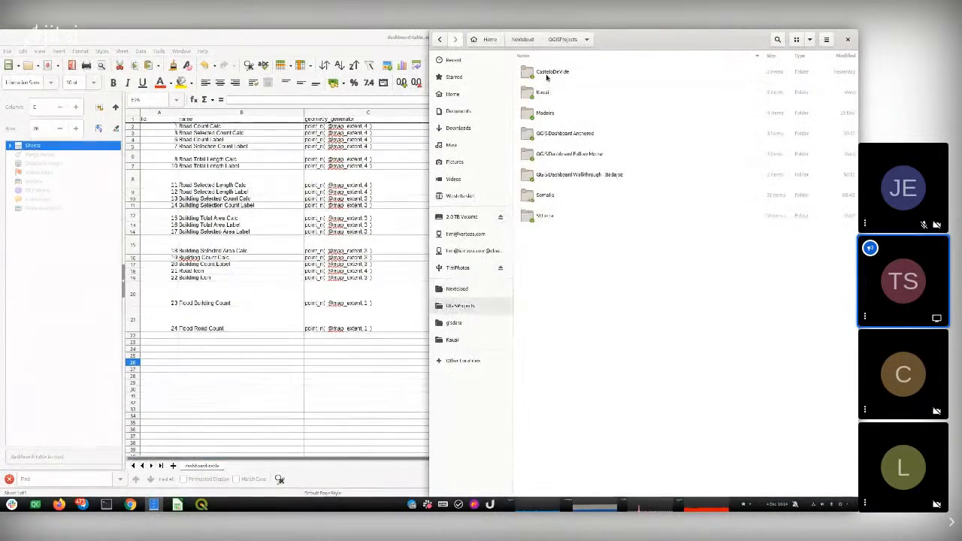
double_click(556, 134)
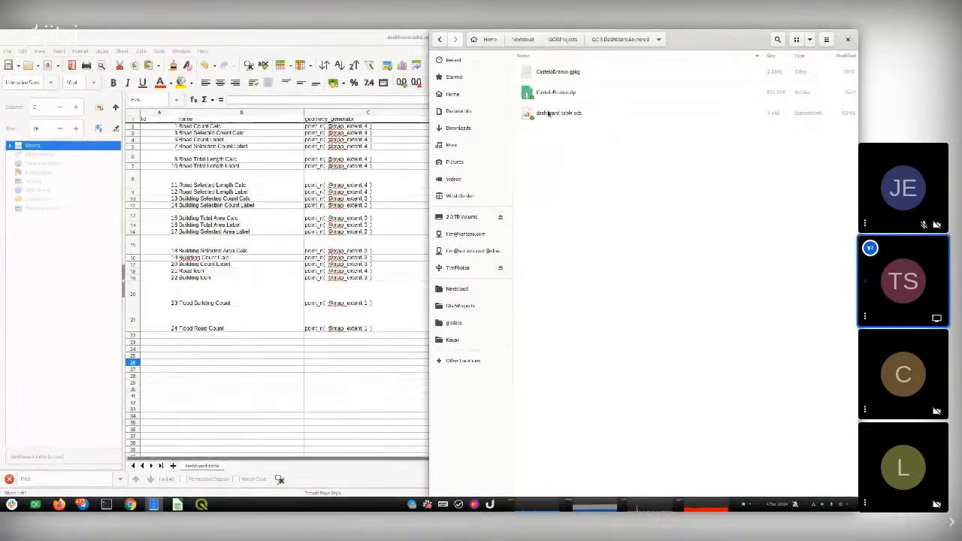
left_click(549, 113)
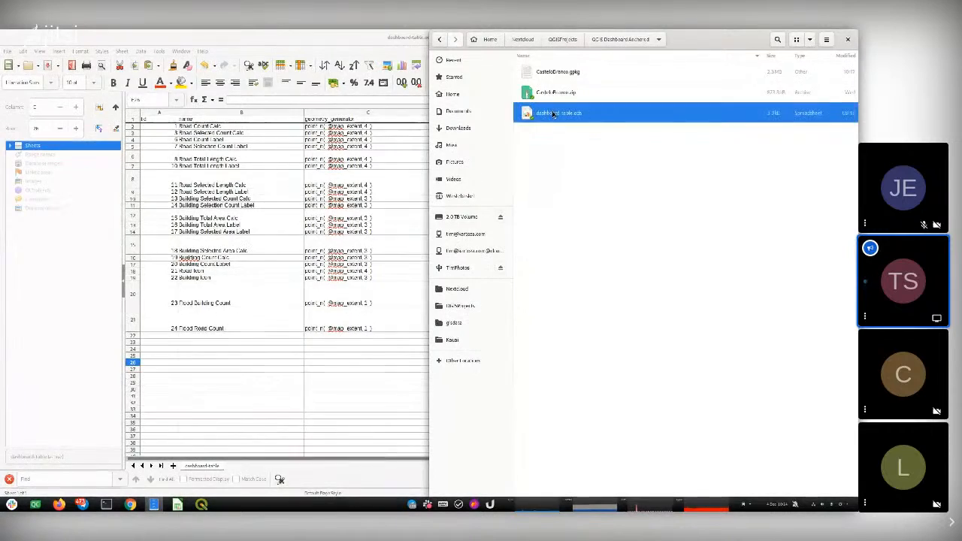
left_click(337, 40)
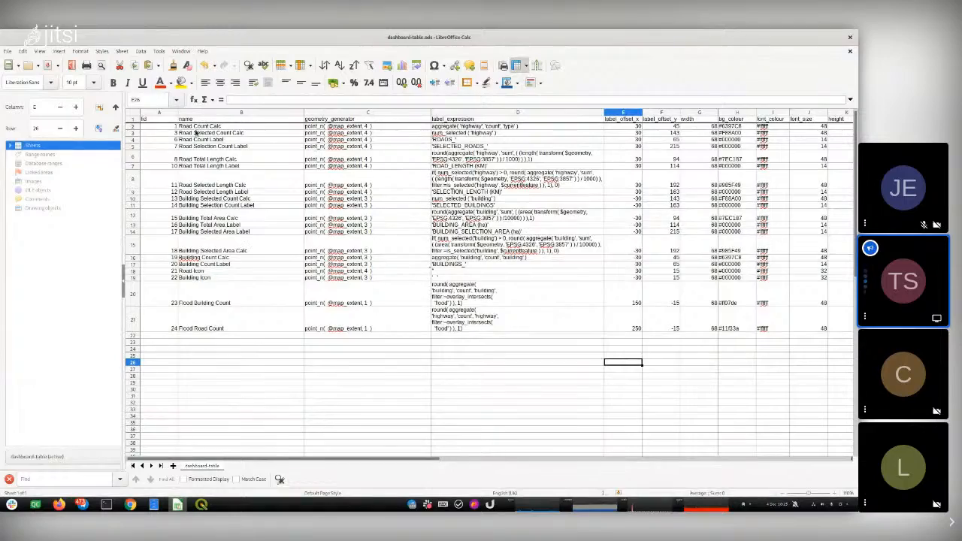
Switch back to QGIS, refresh the data browser and expand the QGISDashboardWalkthrough-Badajoz GeoPackage to check its contents.
left_click_drag(223, 37, 856, 143)
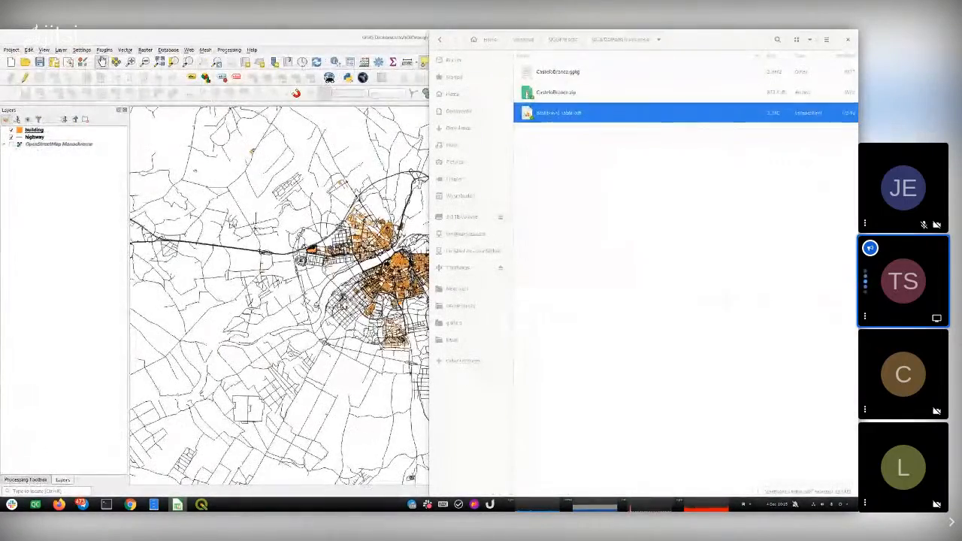
left_click(334, 39)
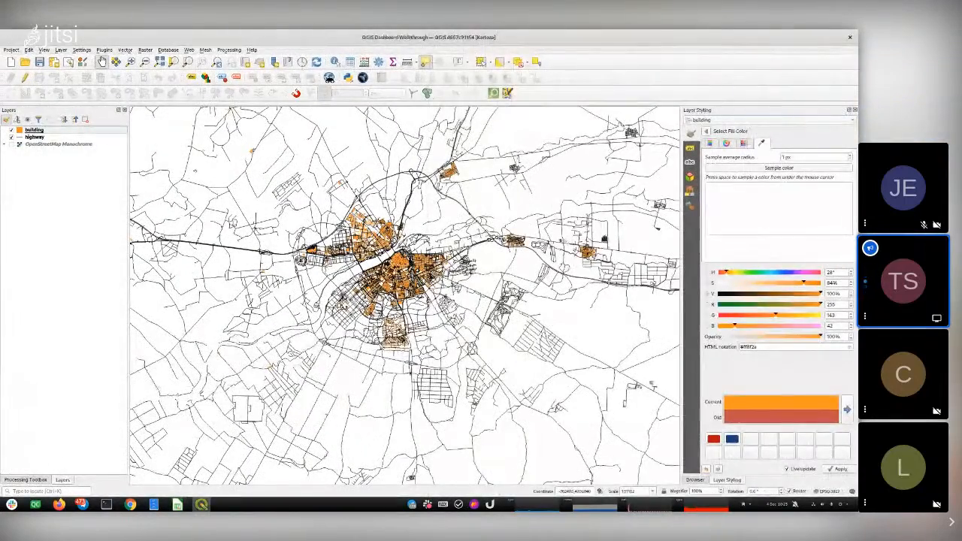
left_click(695, 479)
left_click(728, 245)
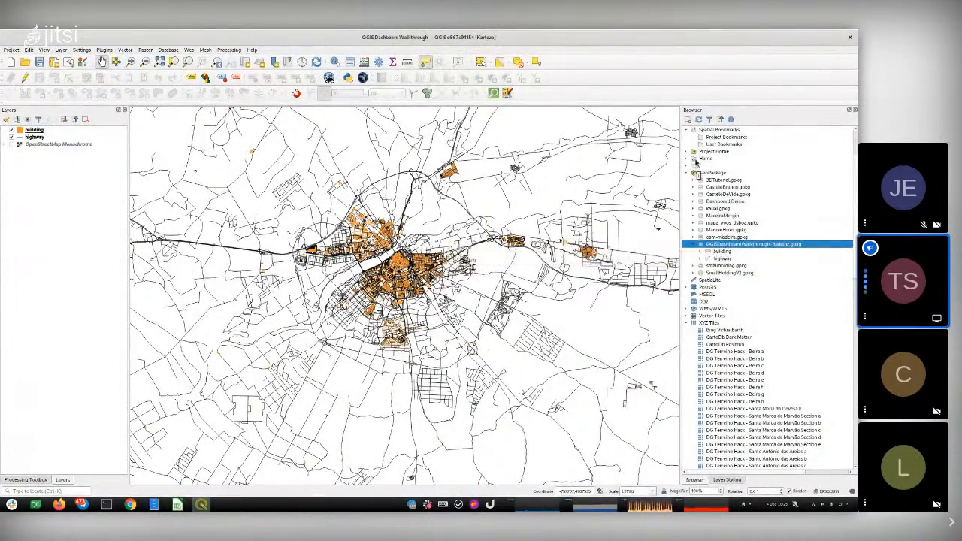
left_click(699, 120)
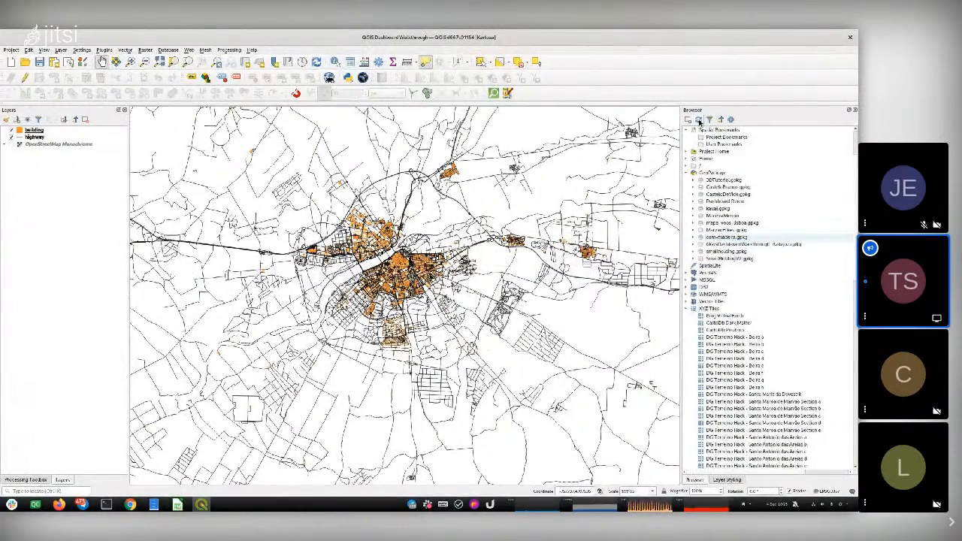
left_click(695, 244)
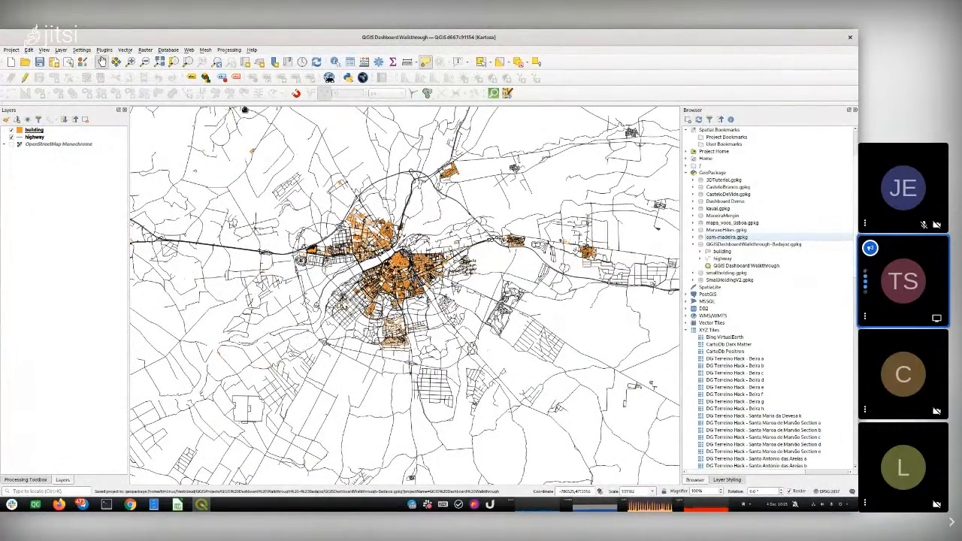
Start a new table named "dashboard" in the QGISDashboardWalkthrough-Badajoz GeoPackage with the Polygon geometry type.
left_click(720, 245)
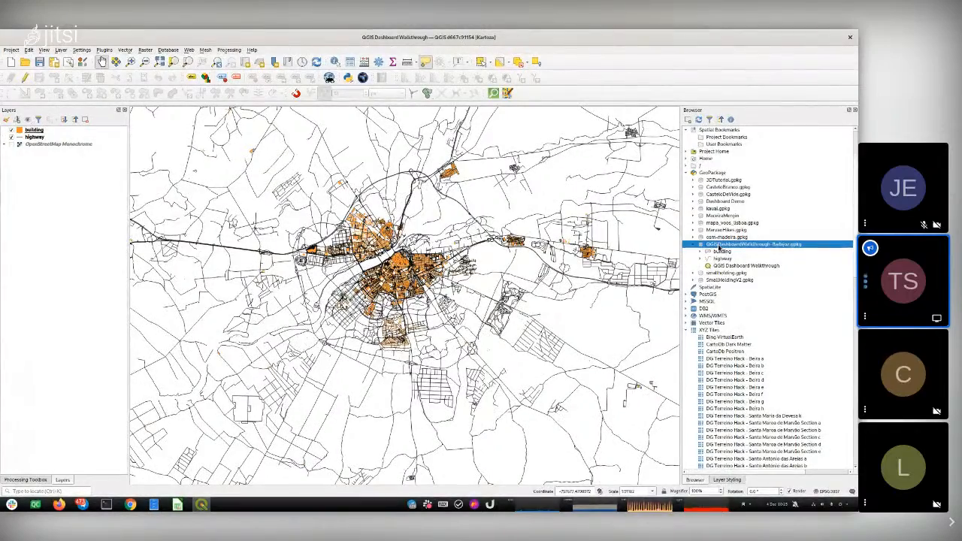
right_click(720, 248)
left_click(752, 276)
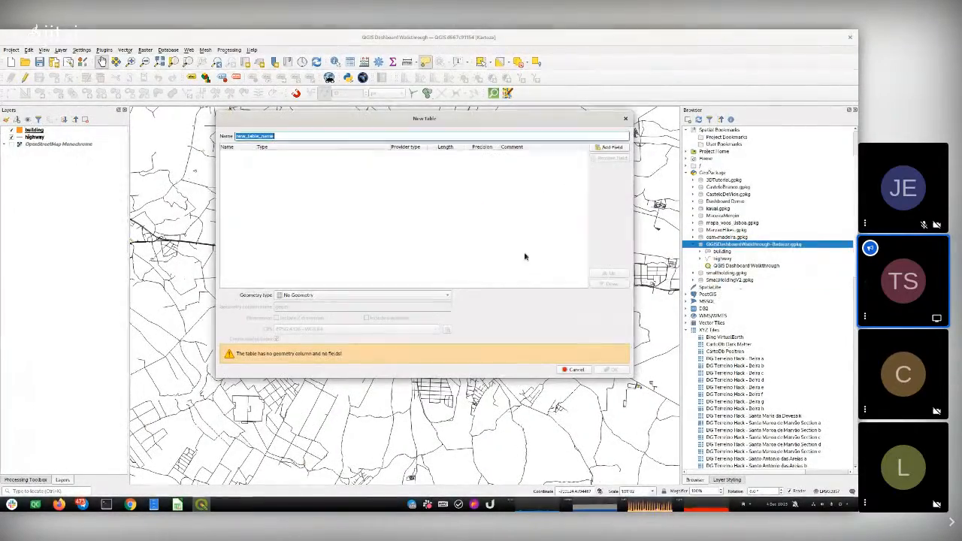
type("dashboard")
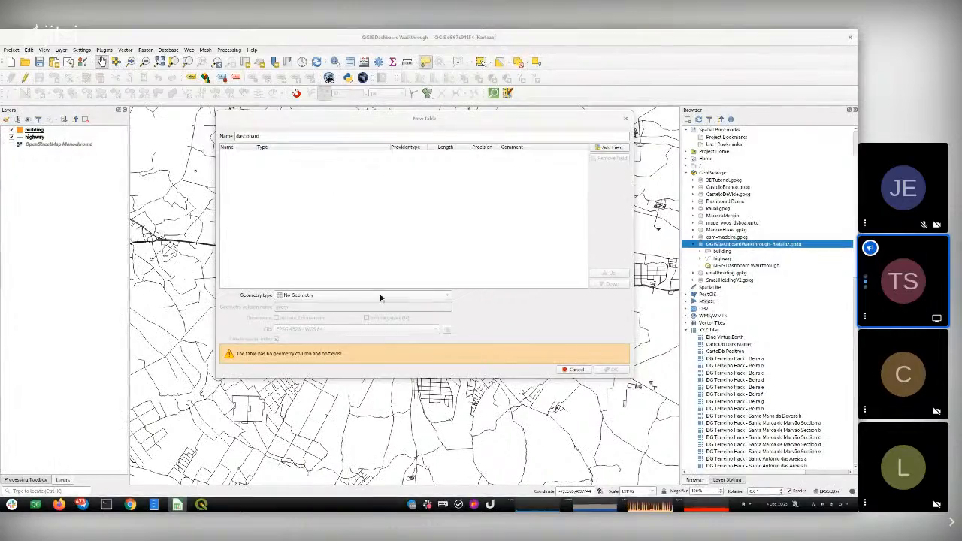
left_click(322, 295)
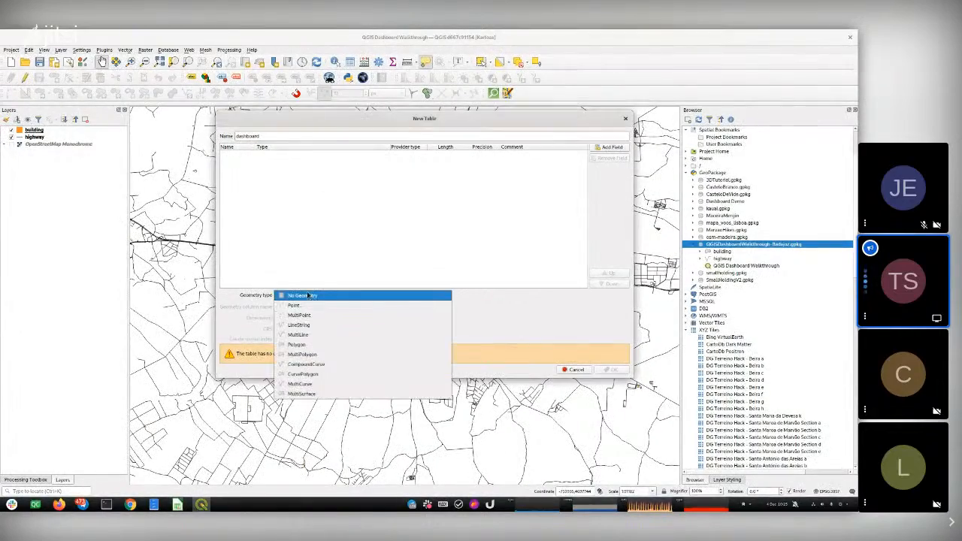
left_click(314, 347)
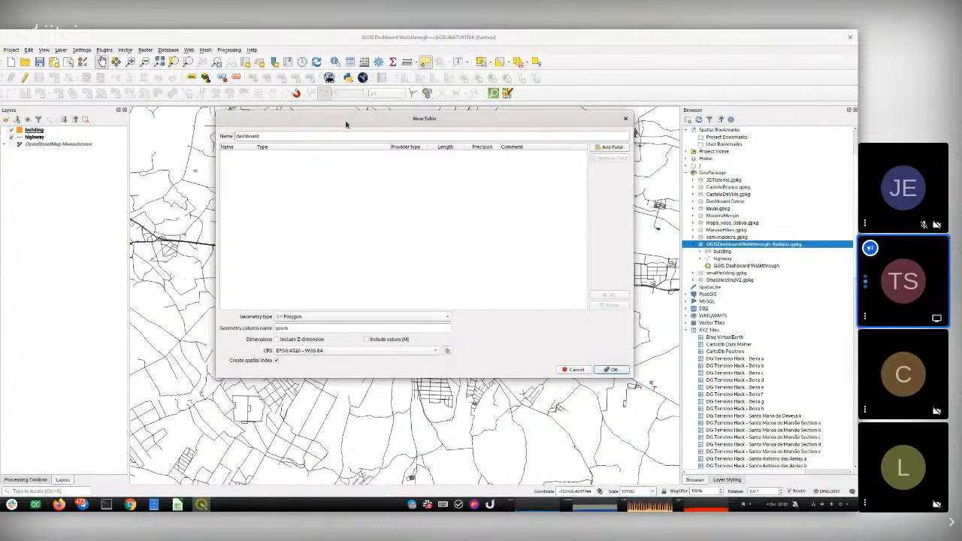
left_click_drag(346, 125, 329, 186)
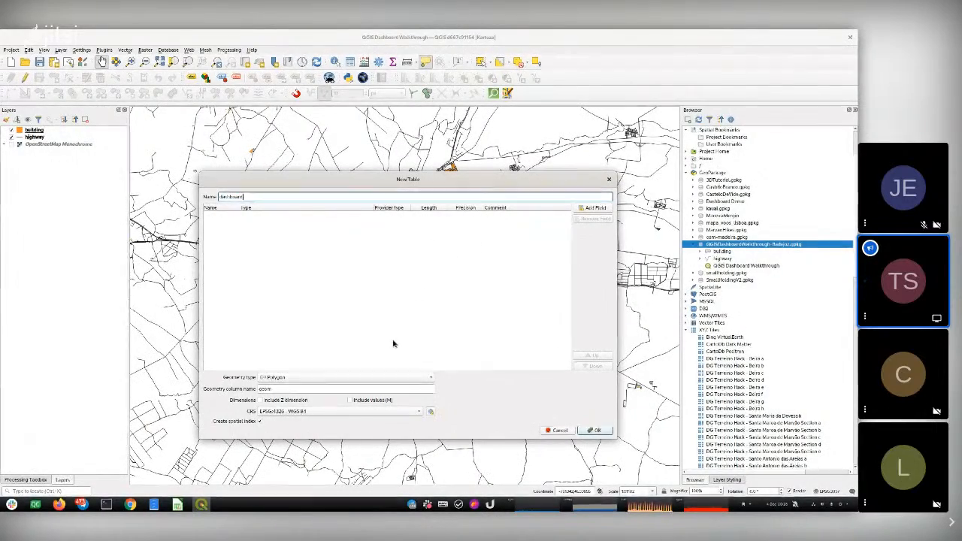
Add a field called "name" of type Text (string) to the dashboard table.
left_click(595, 208)
type("name")
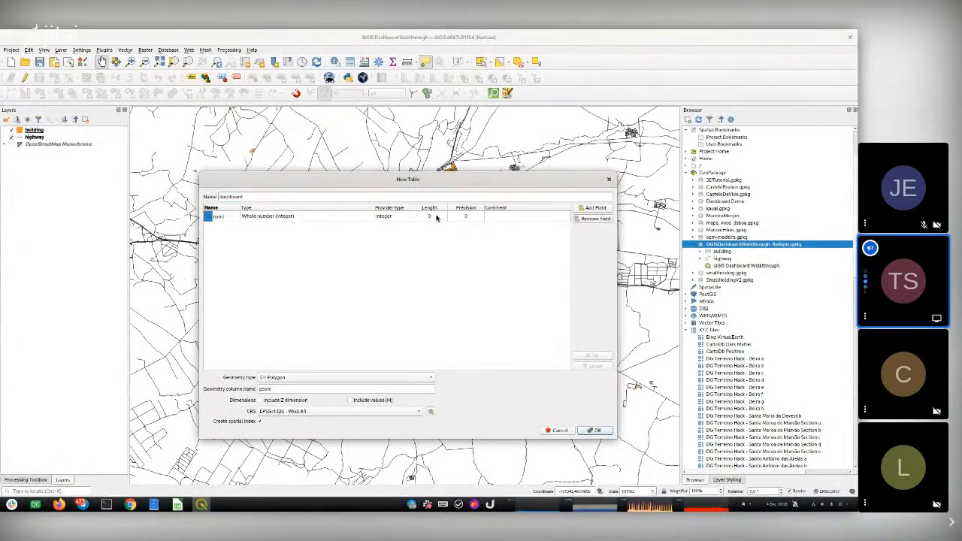
left_click(358, 218)
left_click(360, 218)
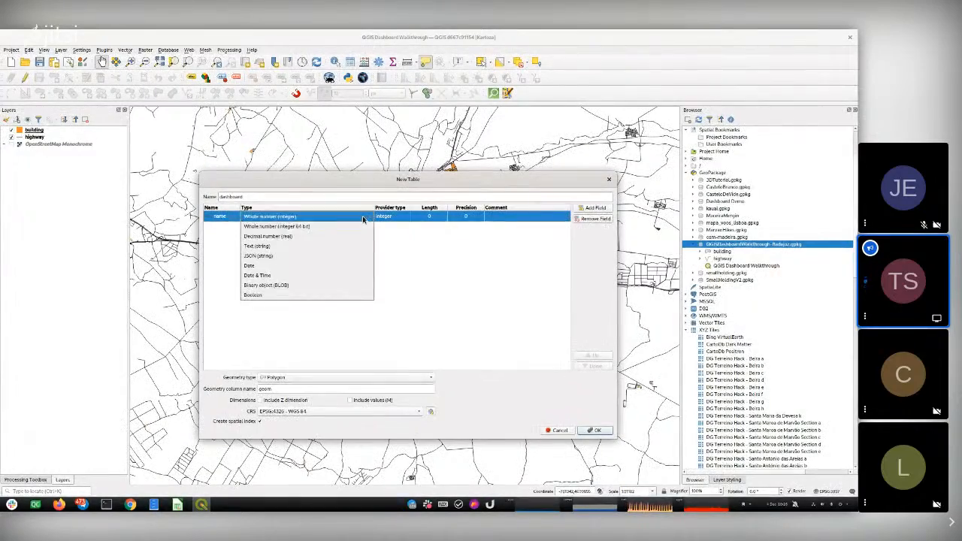
left_click(300, 246)
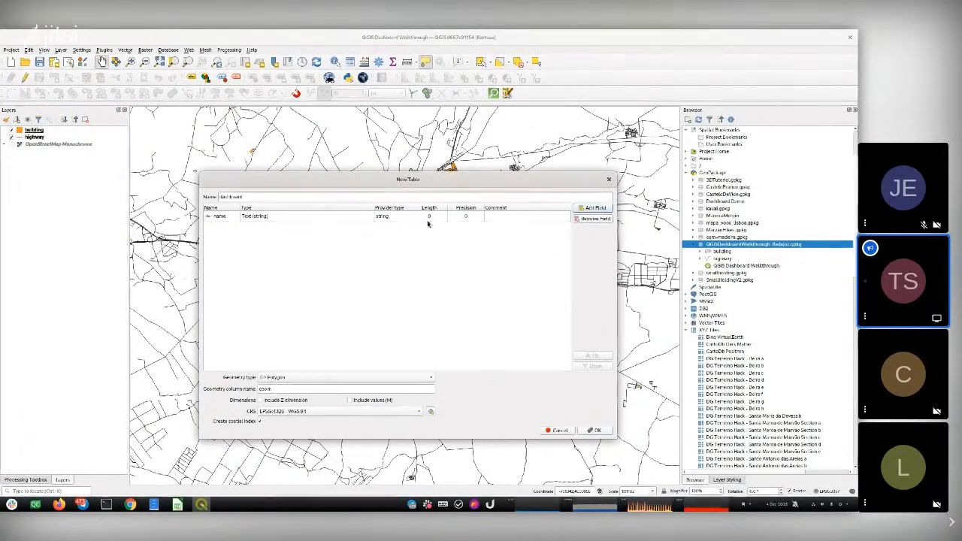
Add a Text (string) field called "geometry_generator" and widen the field list's name column to fit it.
left_click(599, 209)
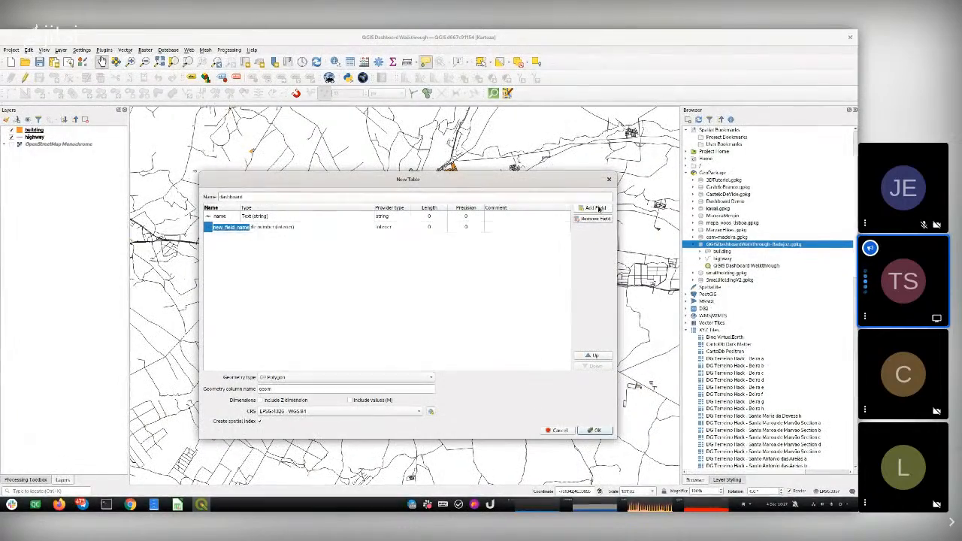
type("geomet")
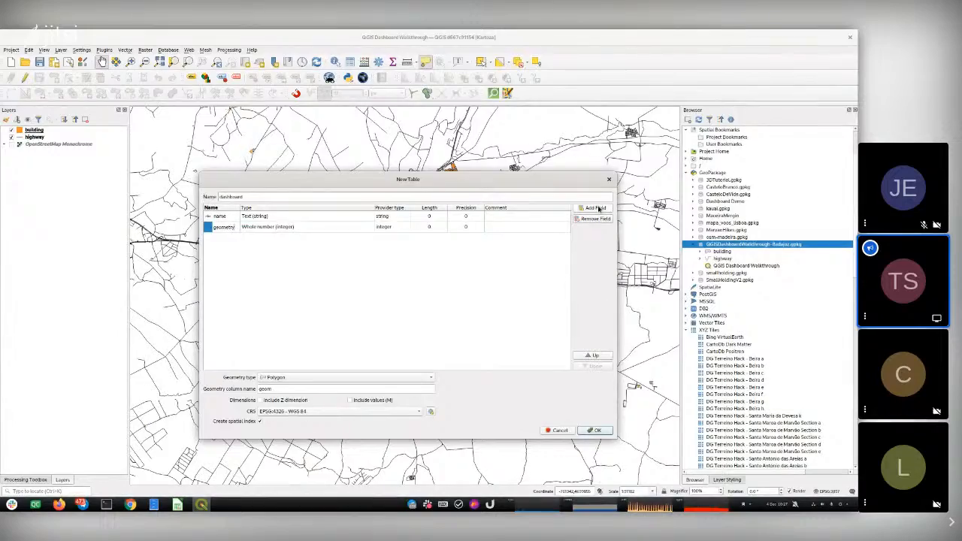
type("ry_generator")
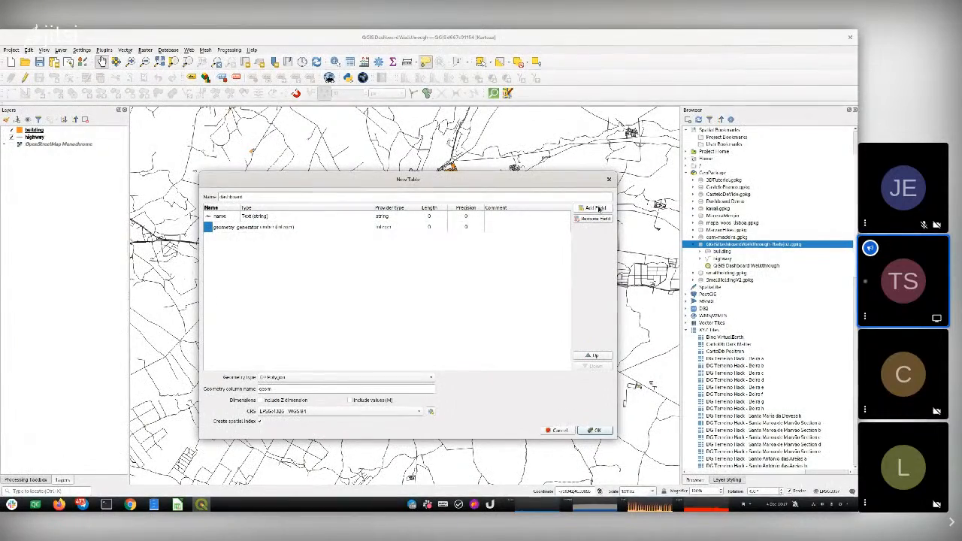
left_click(402, 227)
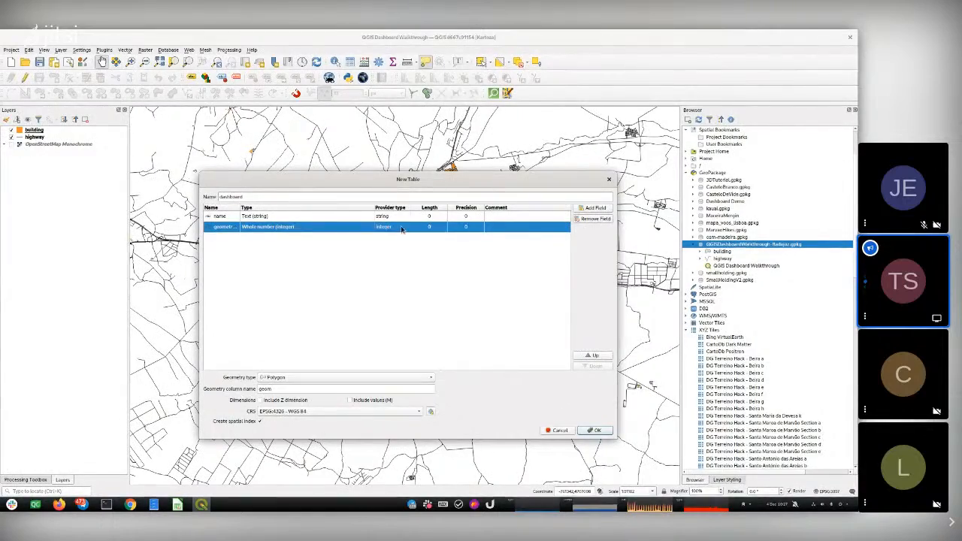
left_click(344, 226)
left_click(342, 227)
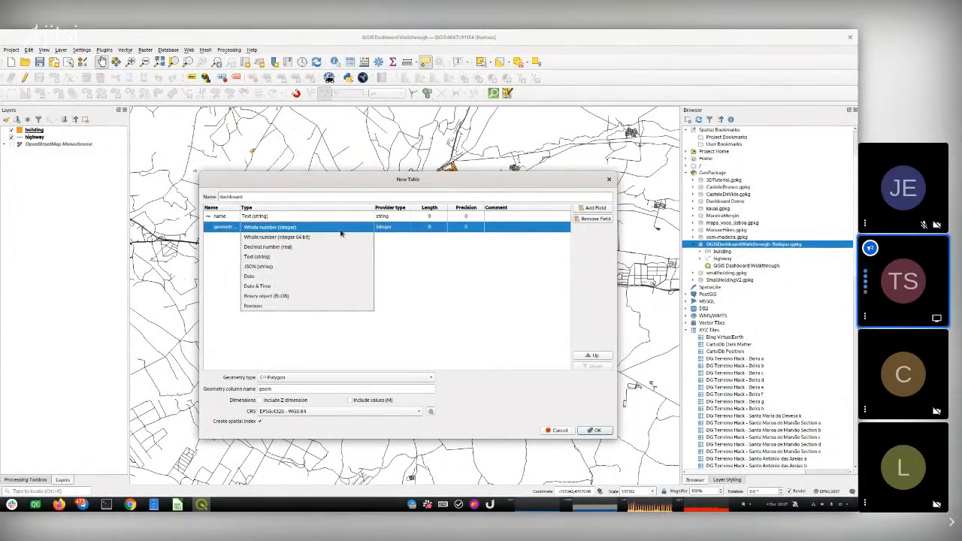
left_click(299, 261)
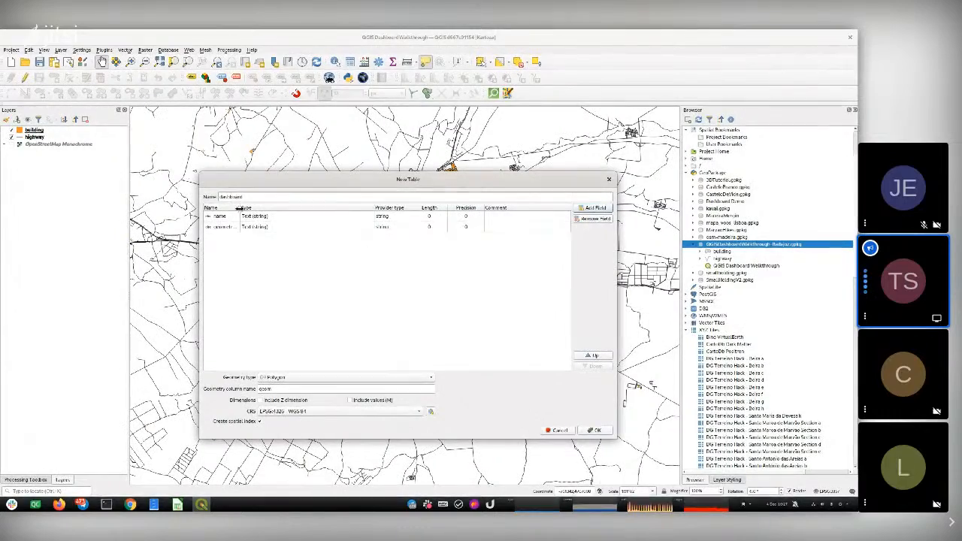
left_click_drag(237, 207, 278, 207)
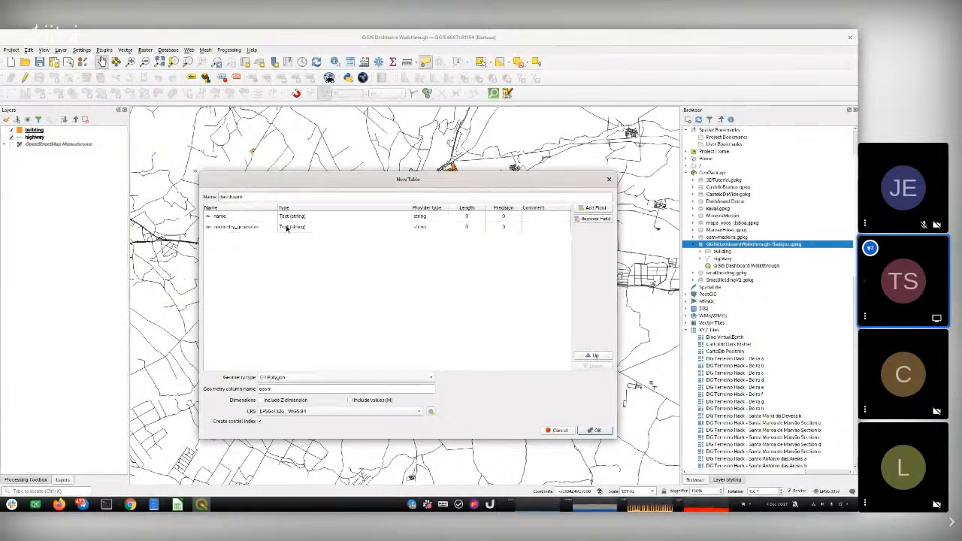
Add a field called "label_expression" of type Text (string) to the dashboard table.
left_click(595, 208)
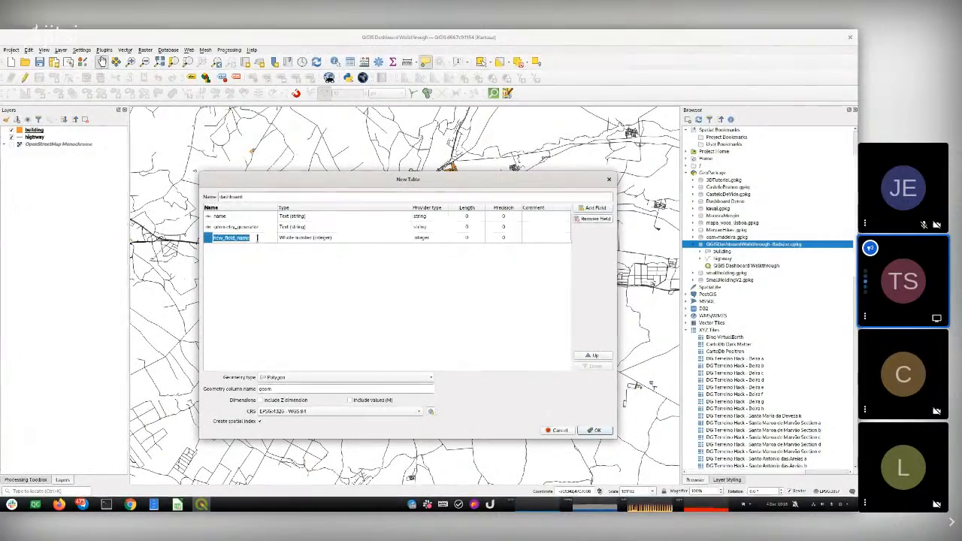
key("BackSpace")
type("labe")
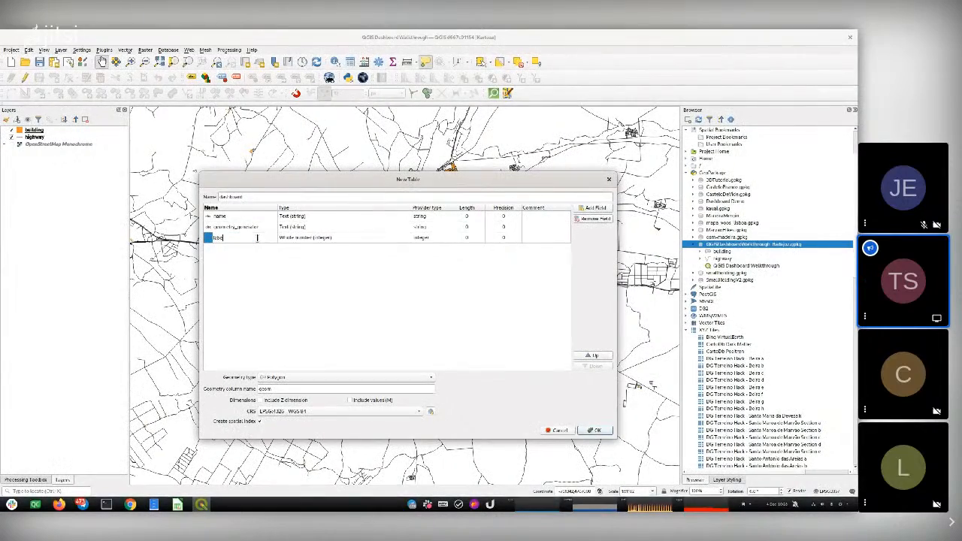
type("l_")
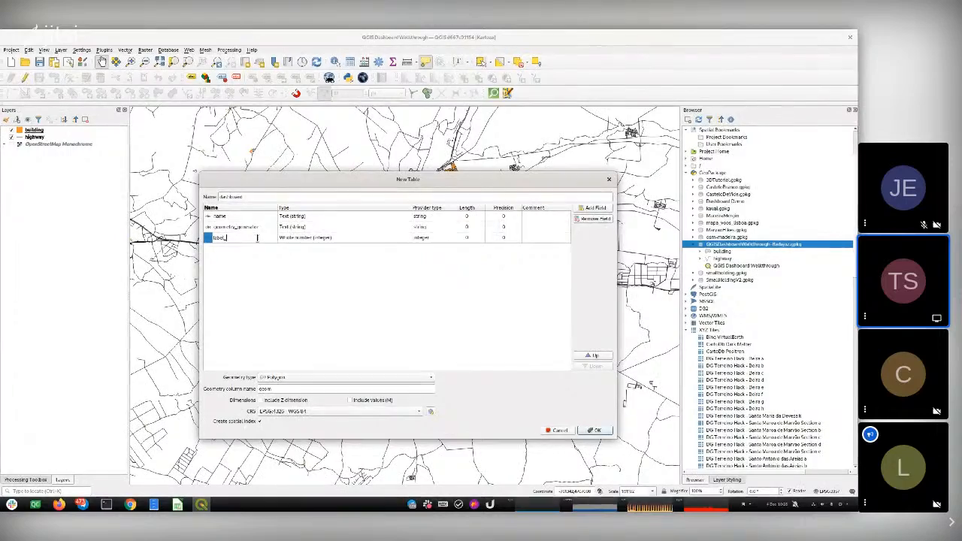
type("expression")
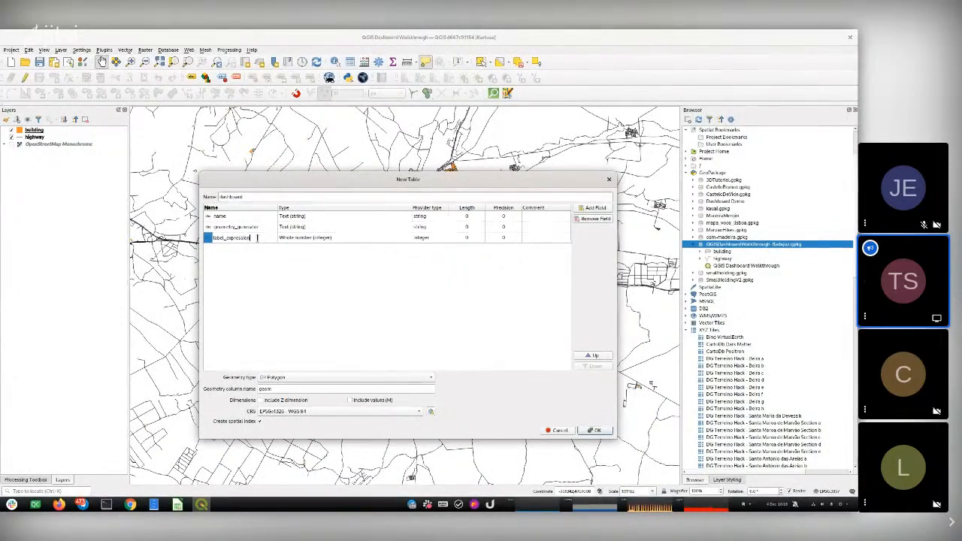
left_click(333, 237)
left_click(358, 239)
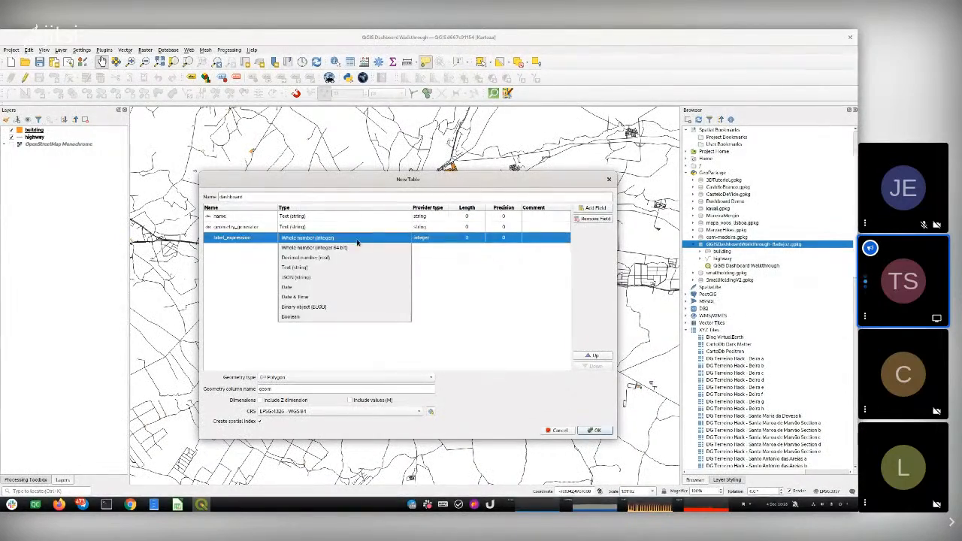
left_click(324, 267)
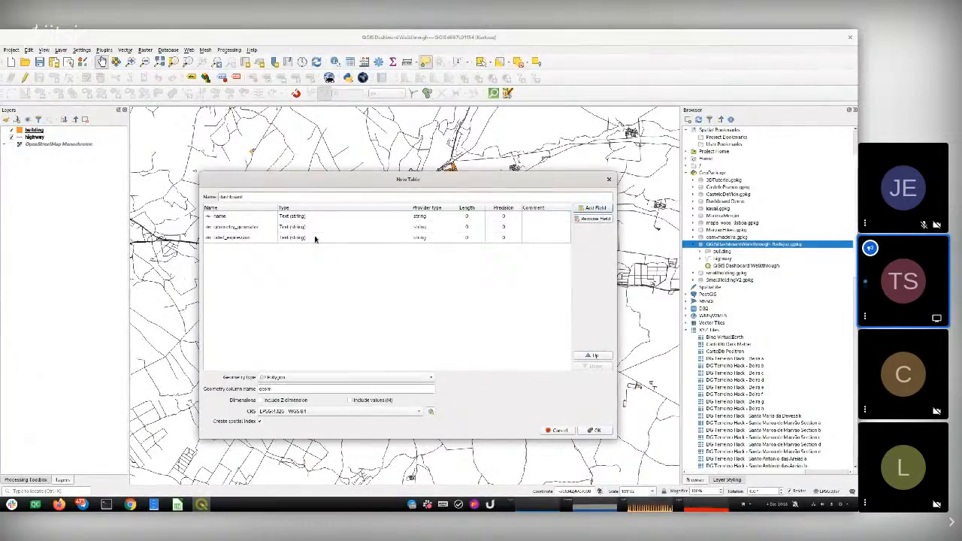
Add two Whole number (integer) fields called "label_offset_x" and "label_offset_y" to the dashboard table, checking the reference spreadsheet for the names.
left_click(586, 209)
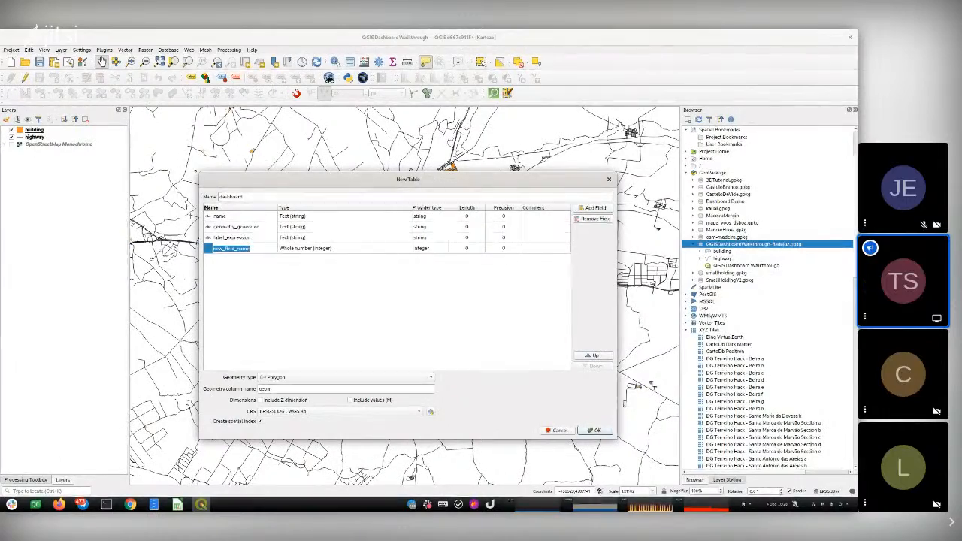
key("alt+Tab")
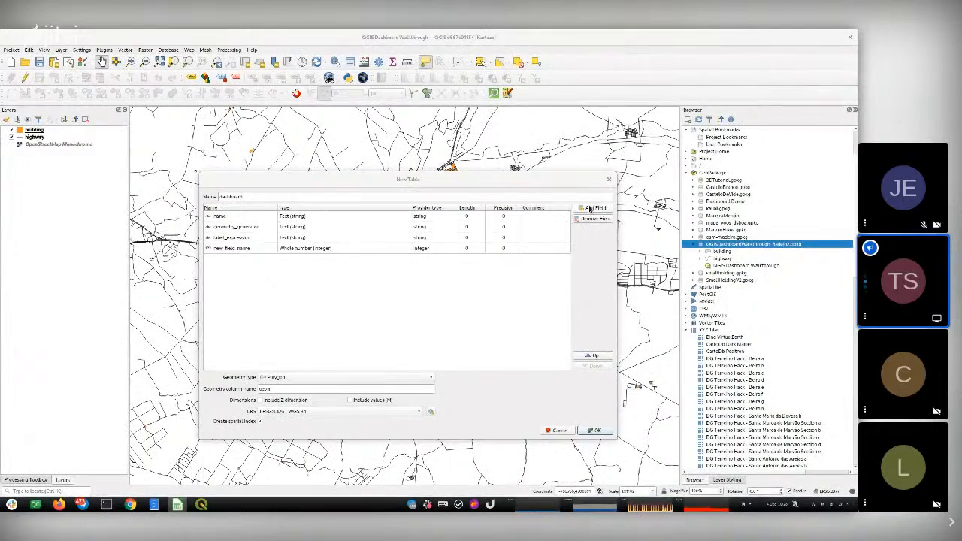
key("alt+Tab")
type("l")
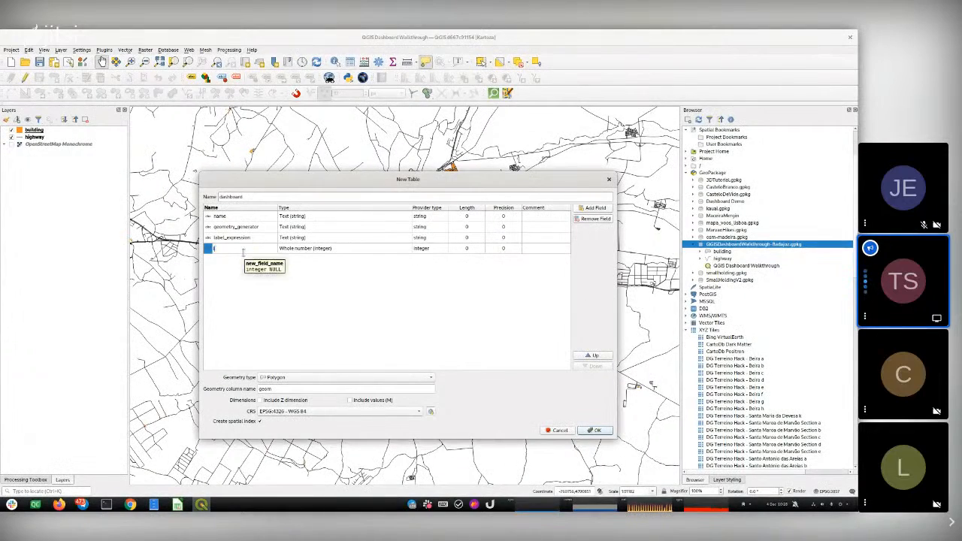
type("abel_")
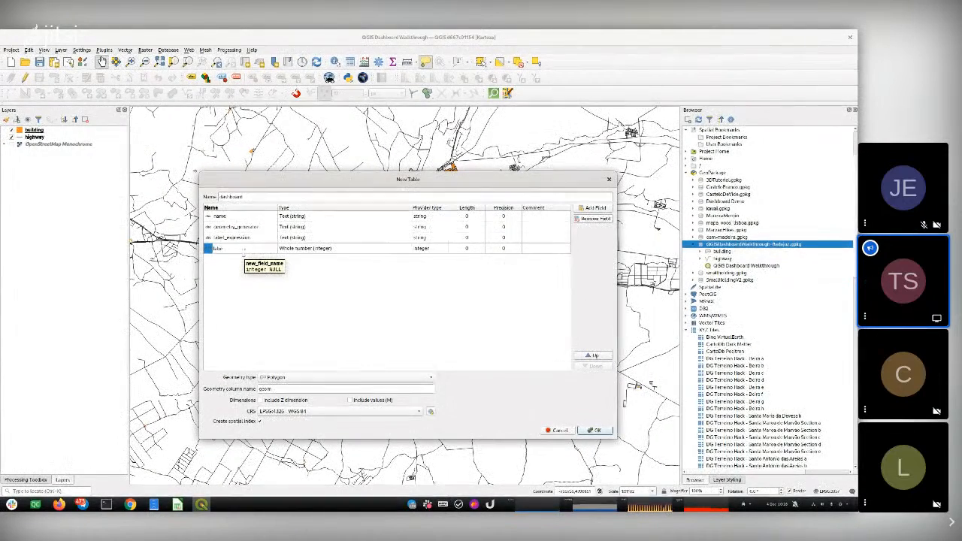
type("of")
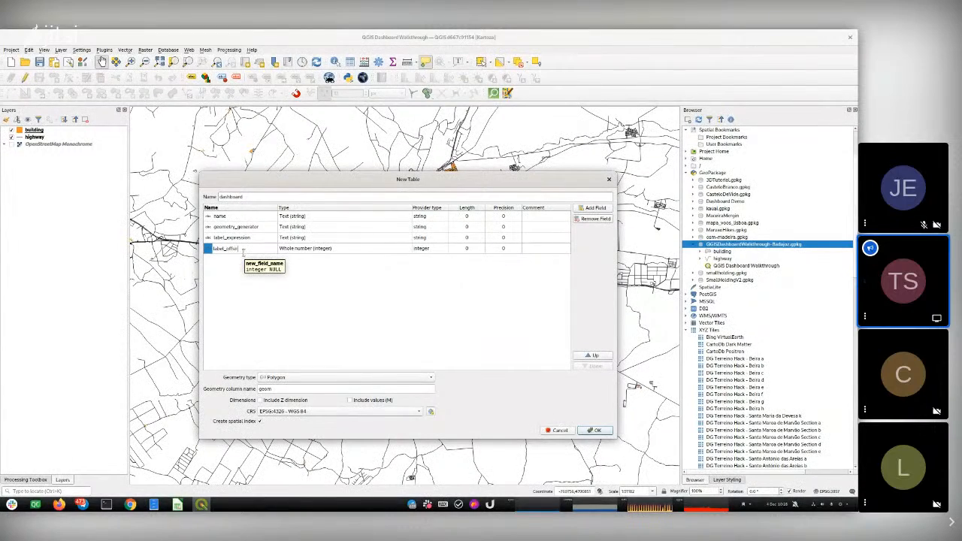
type("fset_x")
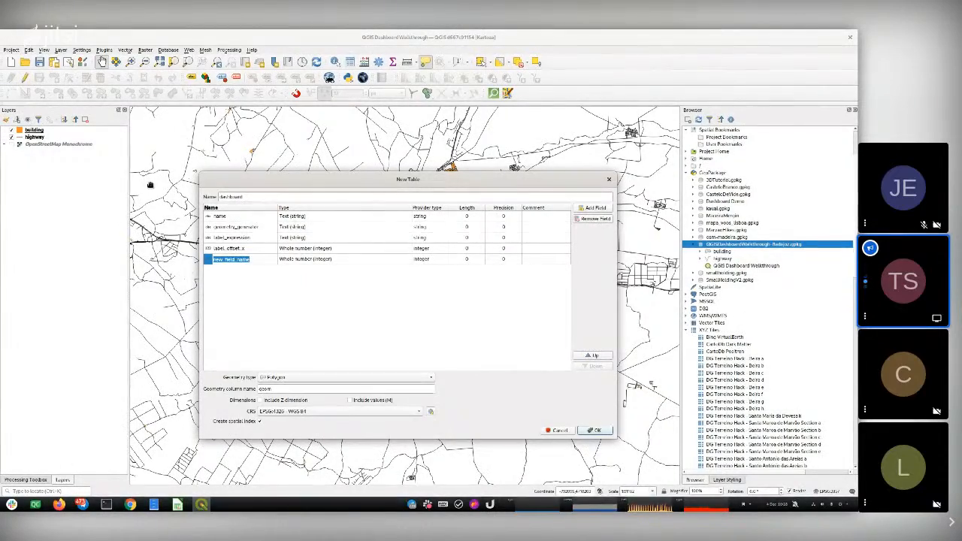
type("label_offset_y")
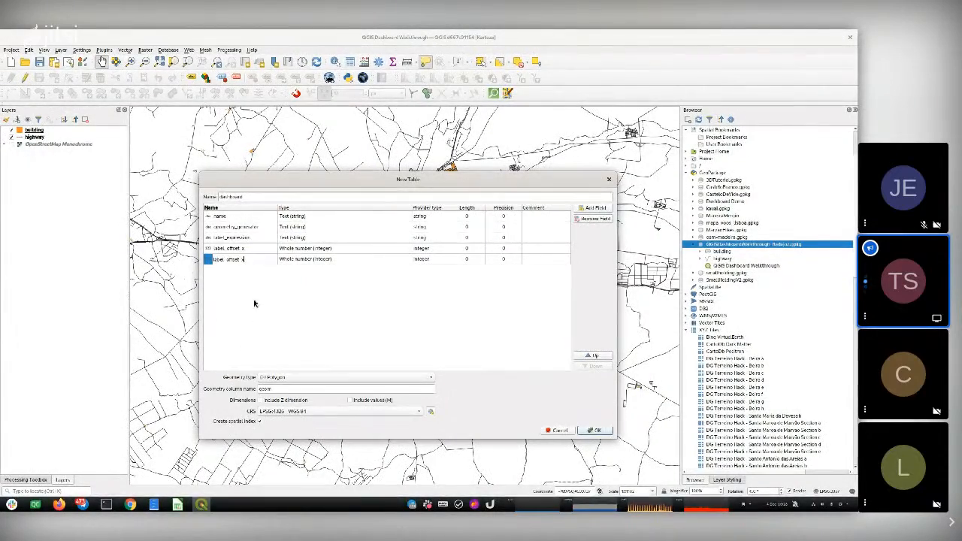
key("BackSpace")
type("y")
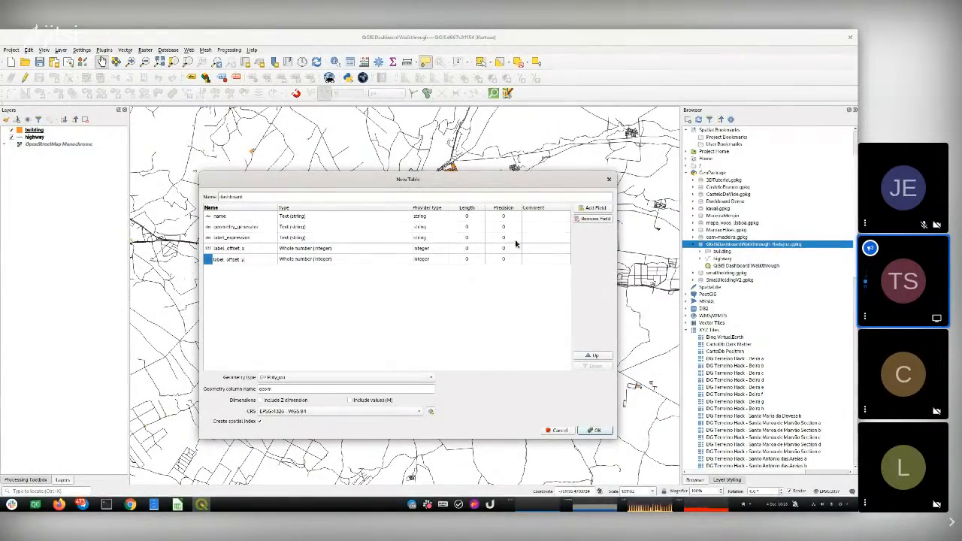
Add a Whole number (integer) field called "width" to the dashboard table.
left_click(598, 208)
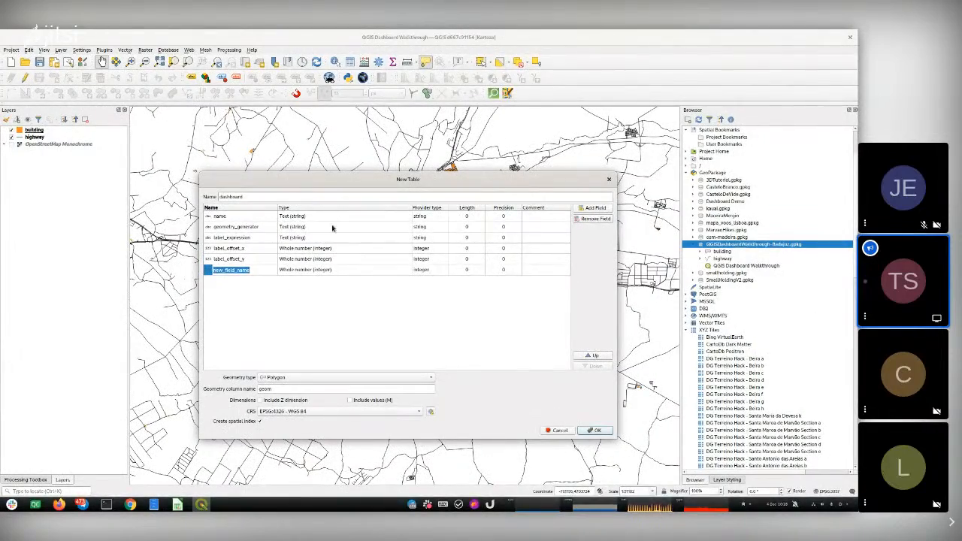
type("w")
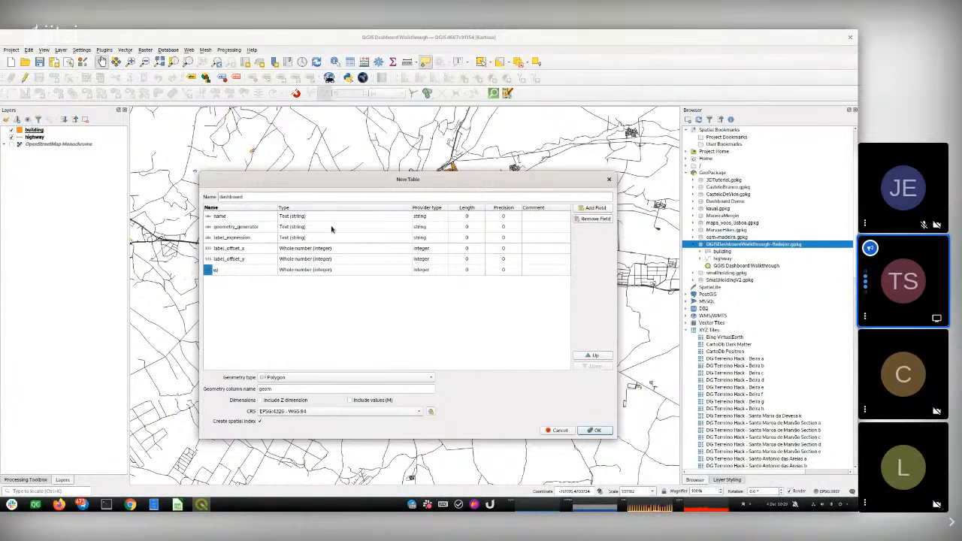
type("idth")
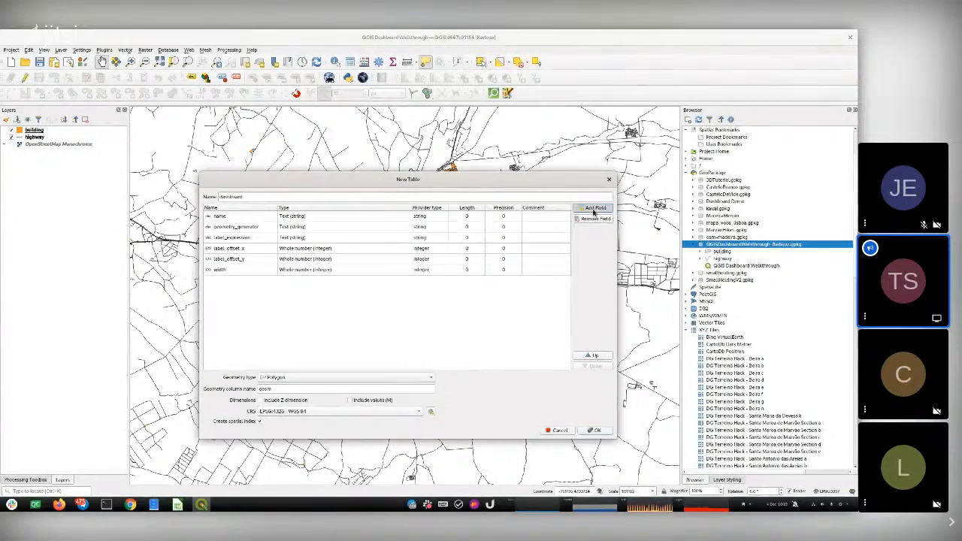
Add a field called "bg_colour" to the dashboard table and set its type to Text (string).
left_click(594, 209)
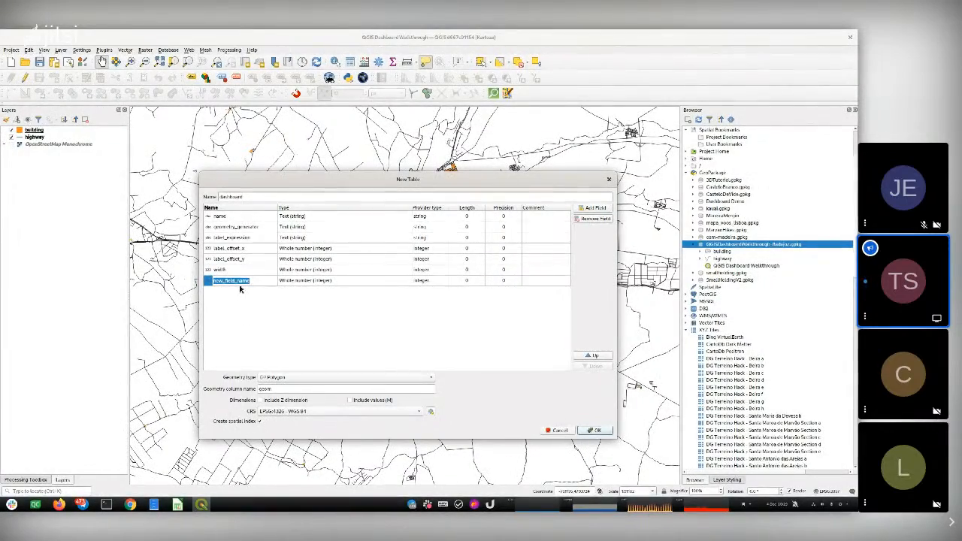
type("bg_co")
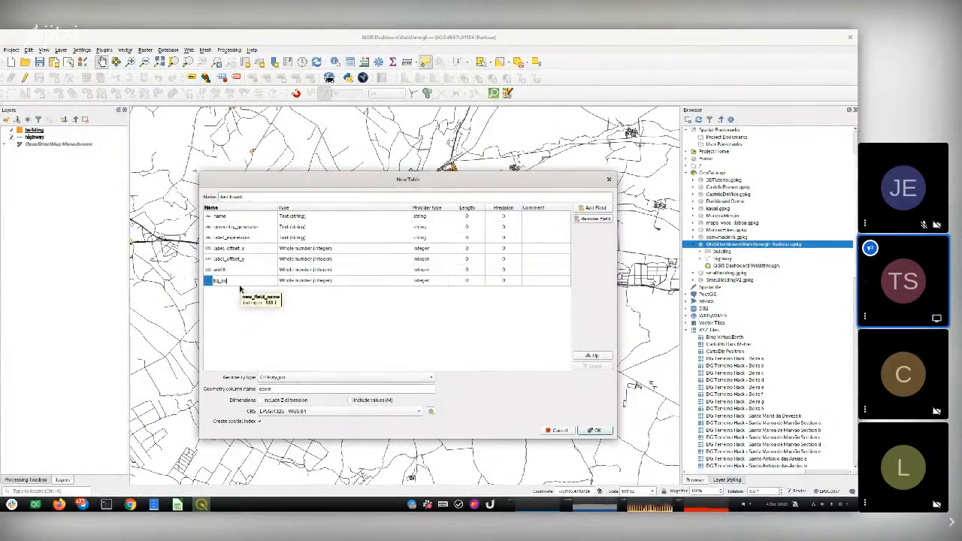
type("lour")
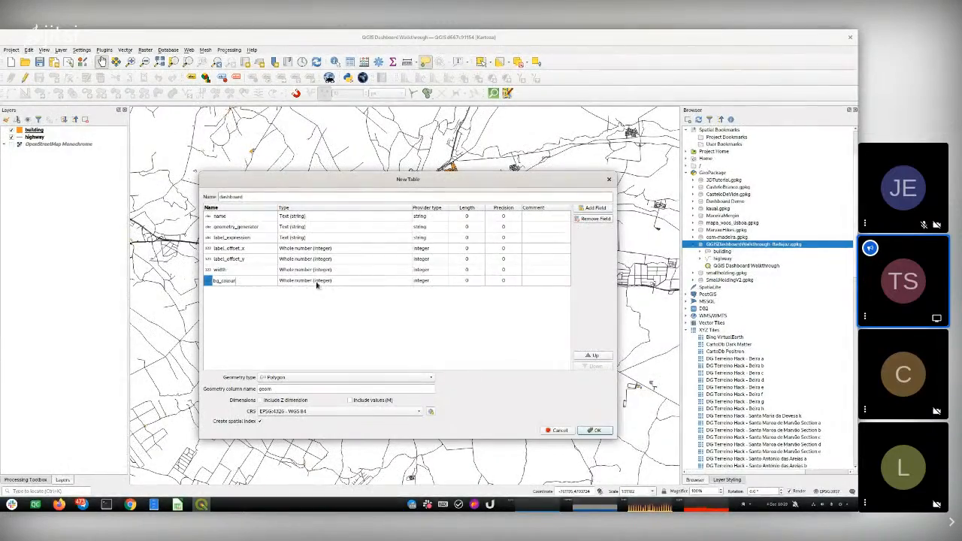
left_click(316, 283)
left_click(316, 283)
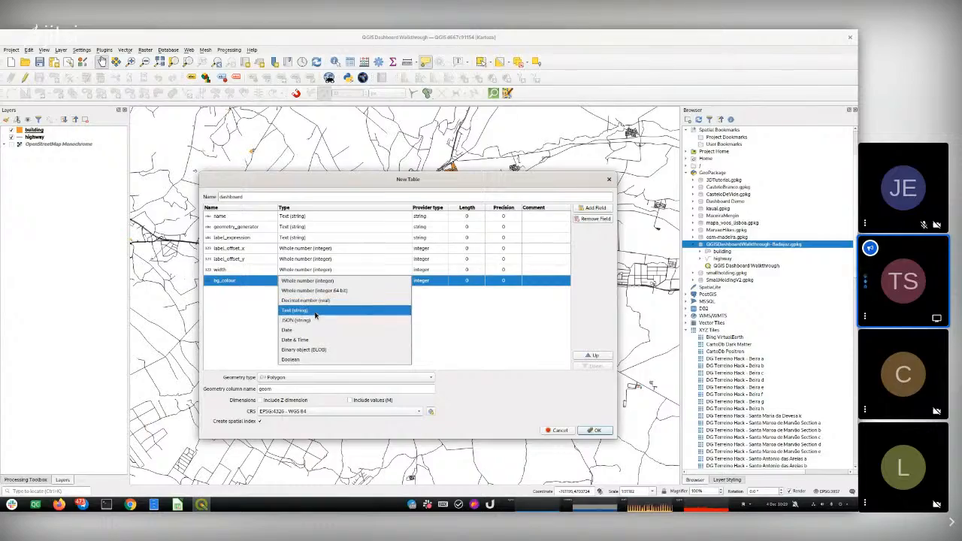
left_click(315, 315)
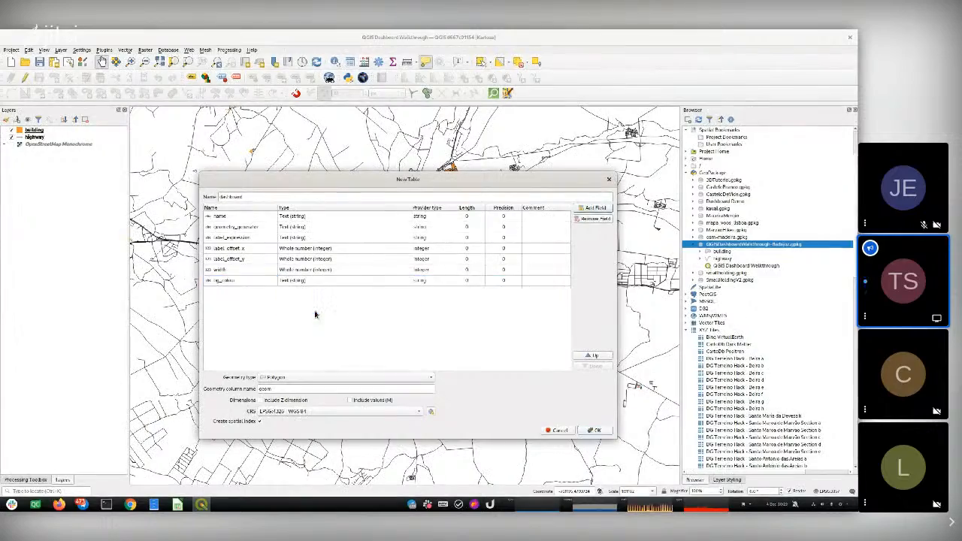
Add a field called "font_colour" to the dashboard table and set its type to Text (string).
left_click(587, 210)
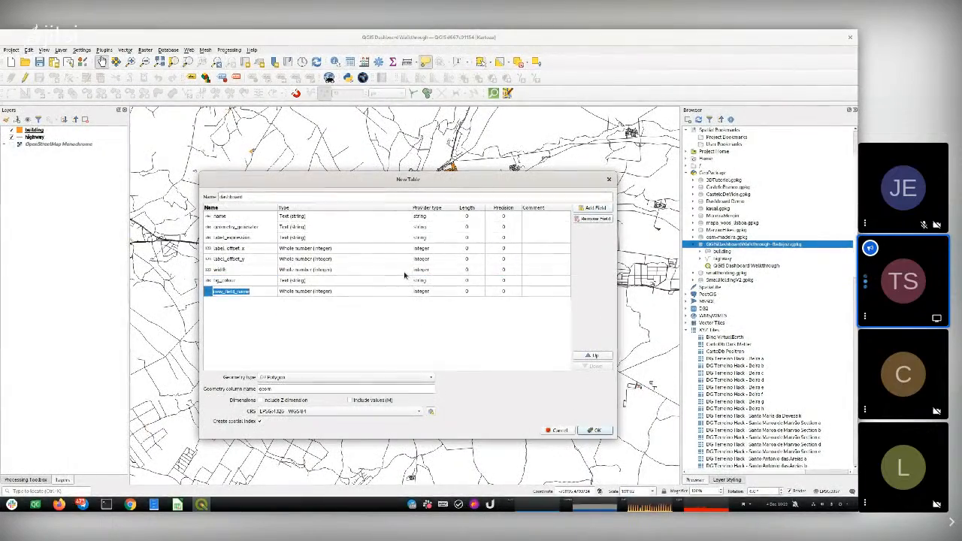
type("fon")
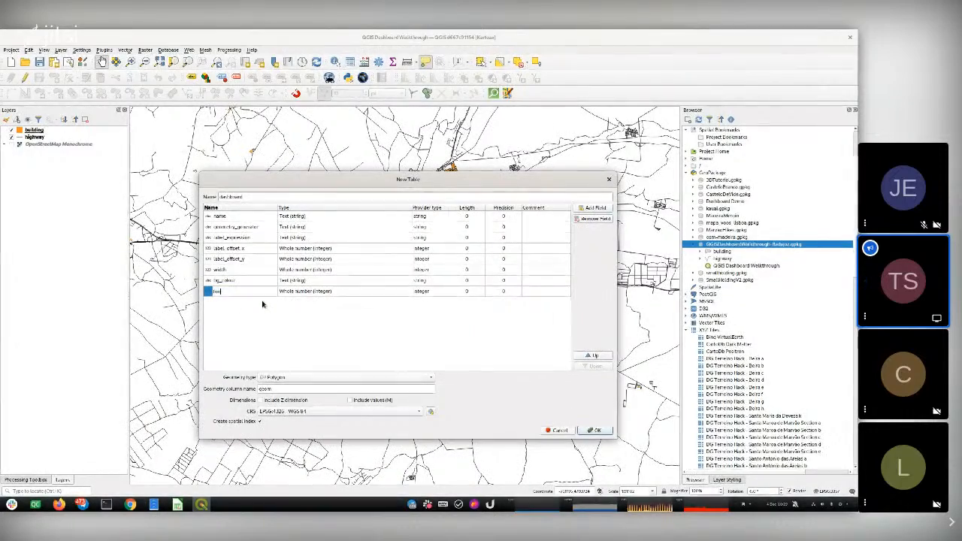
type("t_colour")
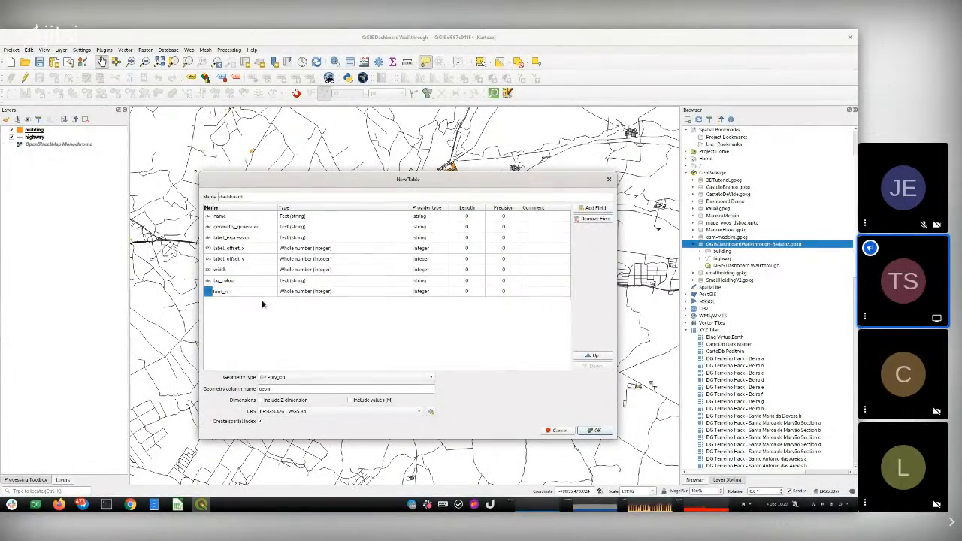
left_click(341, 294)
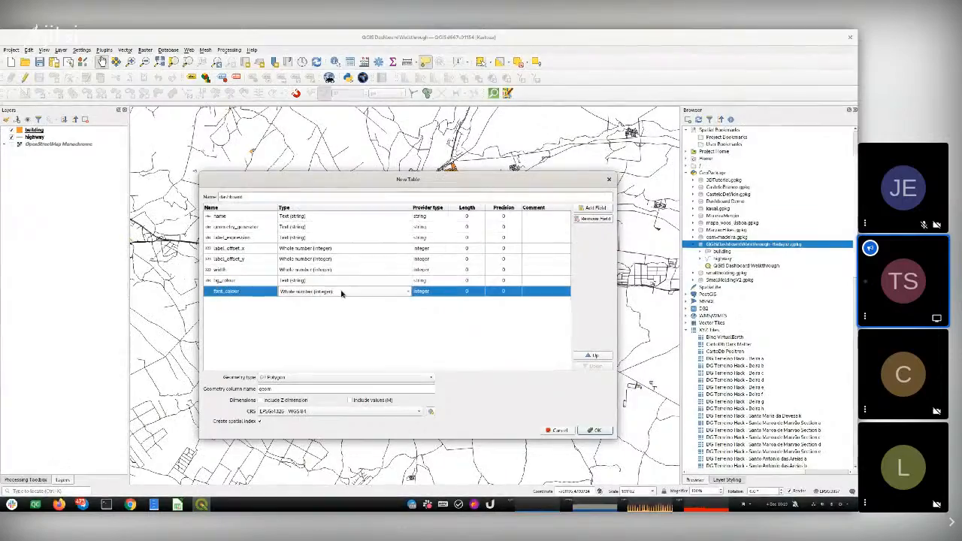
left_click(341, 295)
left_click(309, 322)
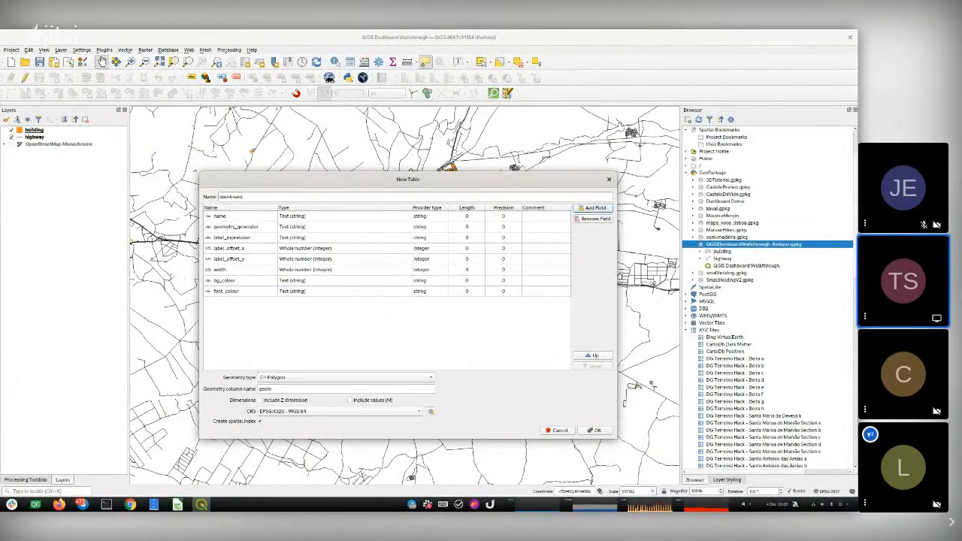
Check the reference spreadsheet and add a Whole number (integer) field called "font_size" to the dashboard table.
key("alt+Tab")
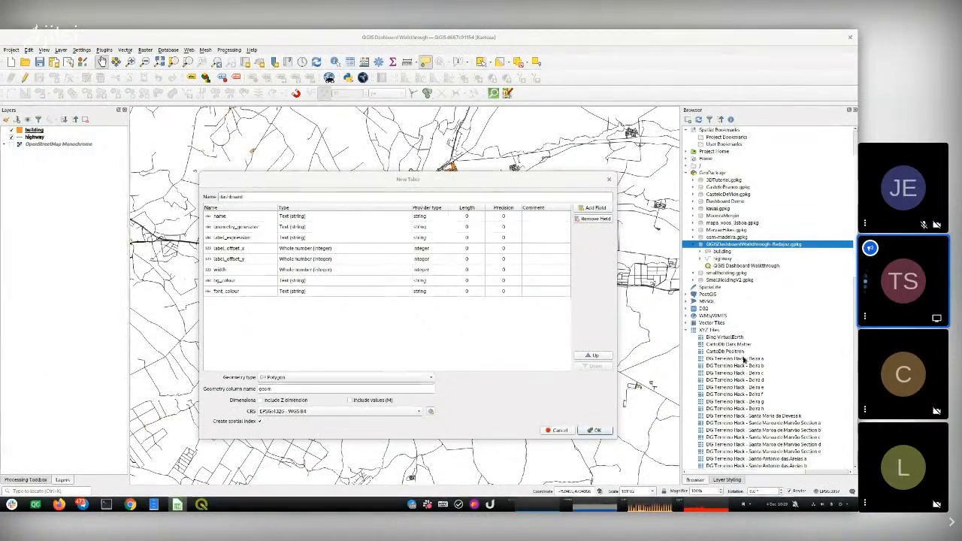
left_click(594, 208)
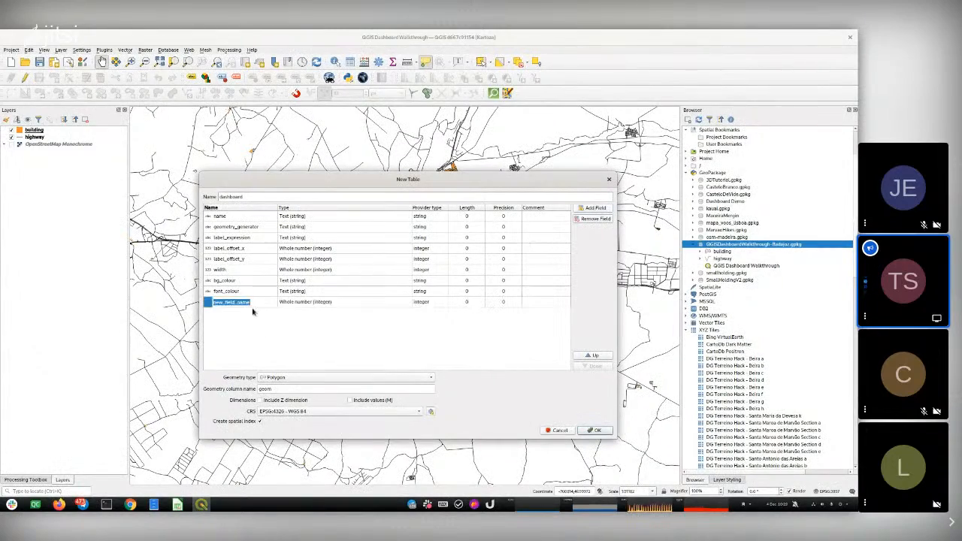
type("font_s")
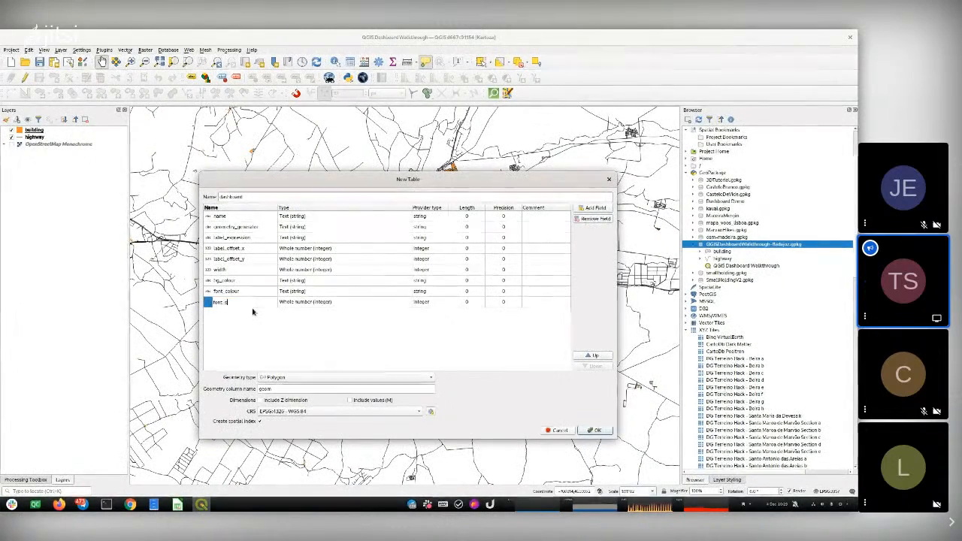
type("ize")
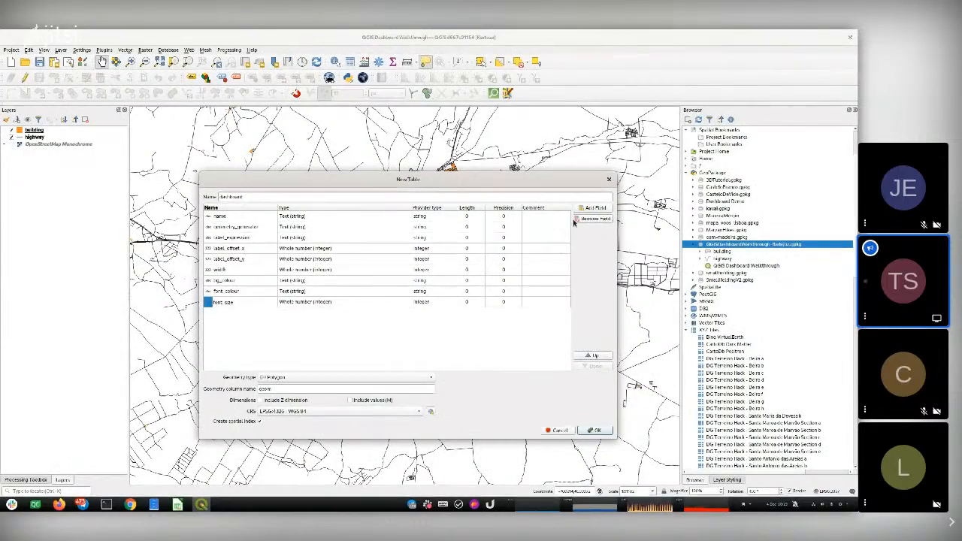
Add two Whole number (integer) fields called "heigth" and "style" to the dashboard table.
left_click(593, 208)
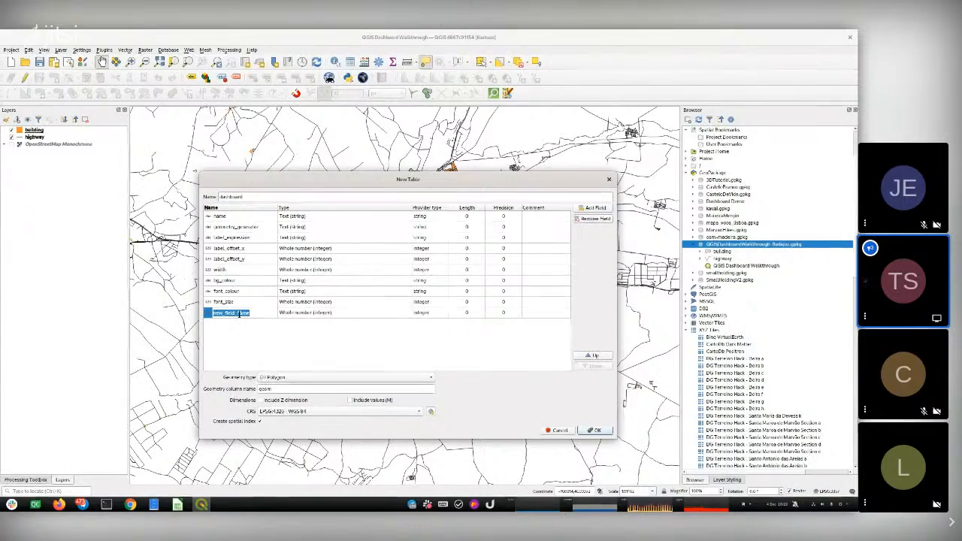
type("heigth")
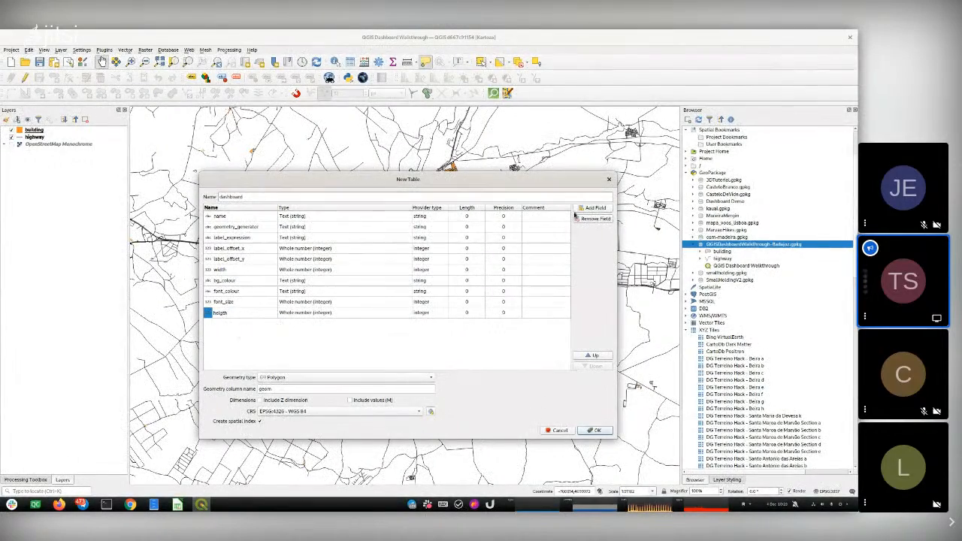
left_click(591, 209)
type("style")
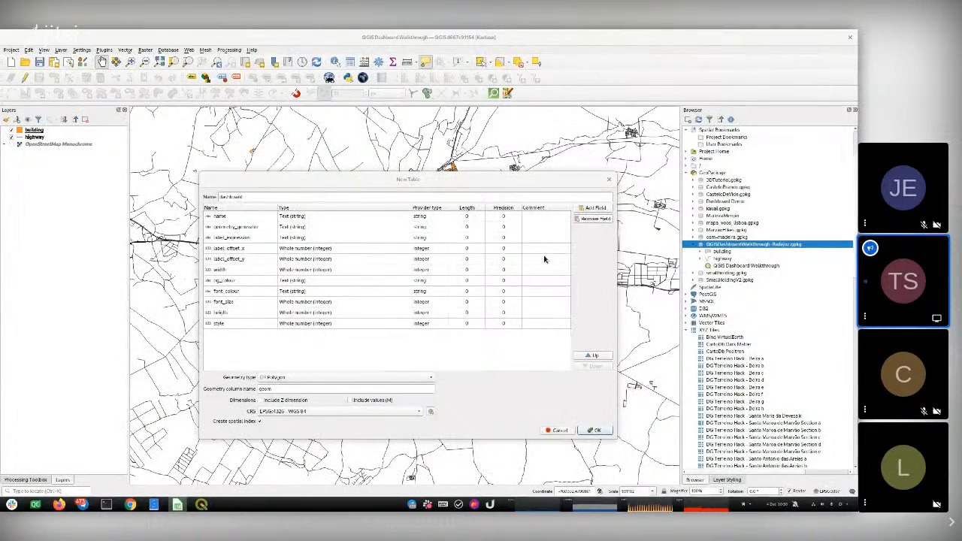
Add a field called "font" to the dashboard table and set its type to Text (string).
left_click(590, 208)
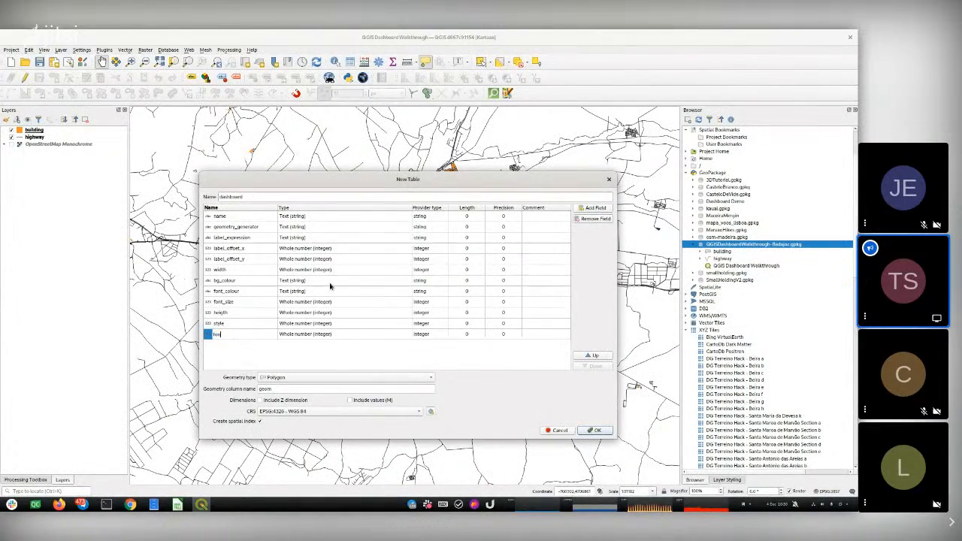
left_click(357, 336)
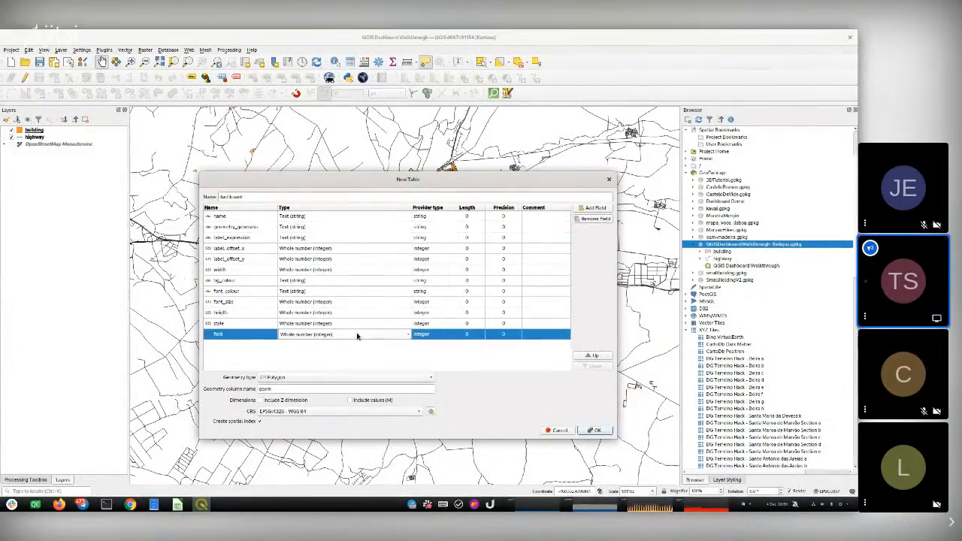
left_click(357, 336)
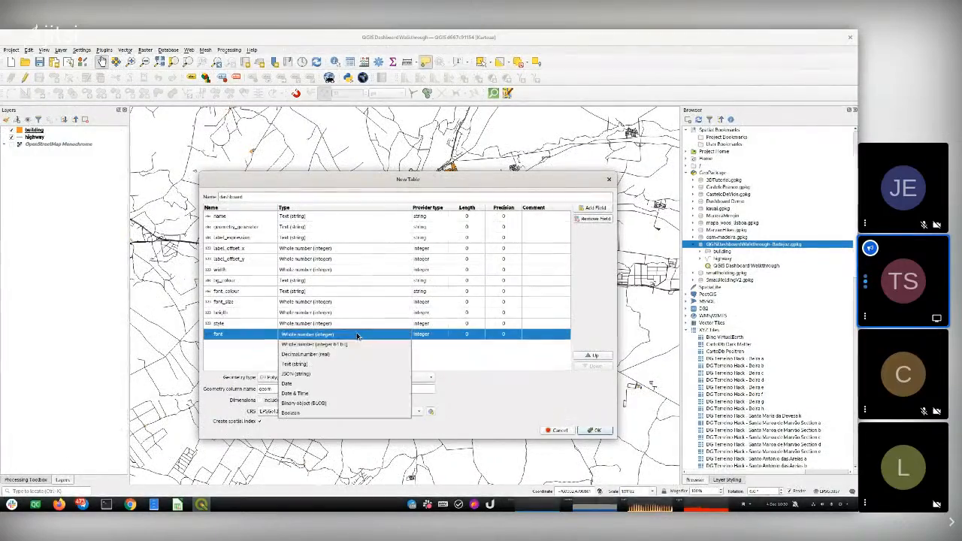
left_click(327, 364)
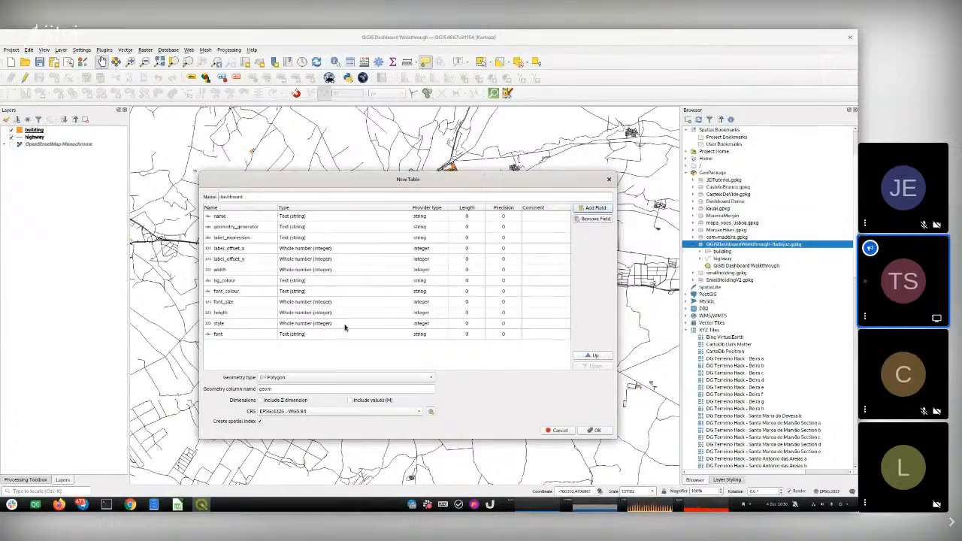
Change the type of the dashboard table's "style" field to Text (string).
left_click(345, 324)
left_click(345, 324)
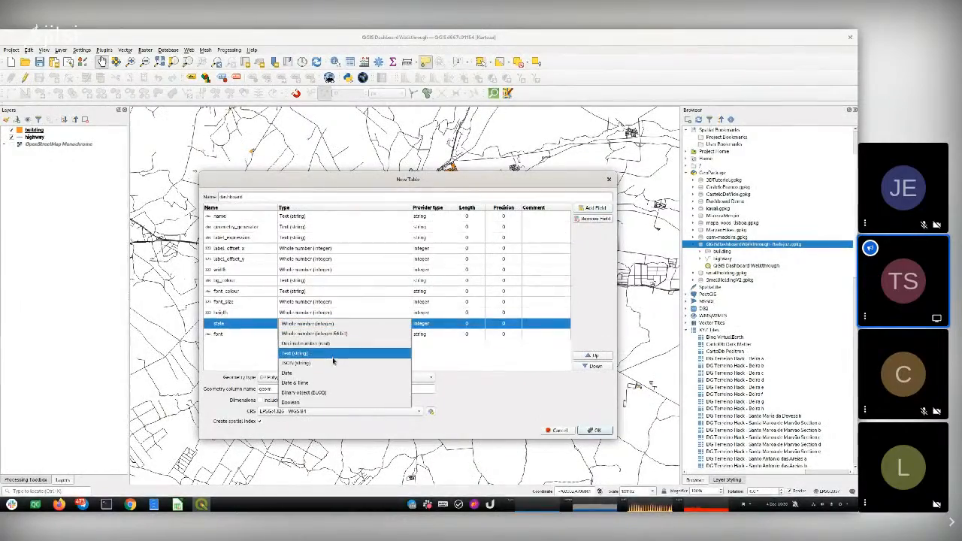
left_click(333, 355)
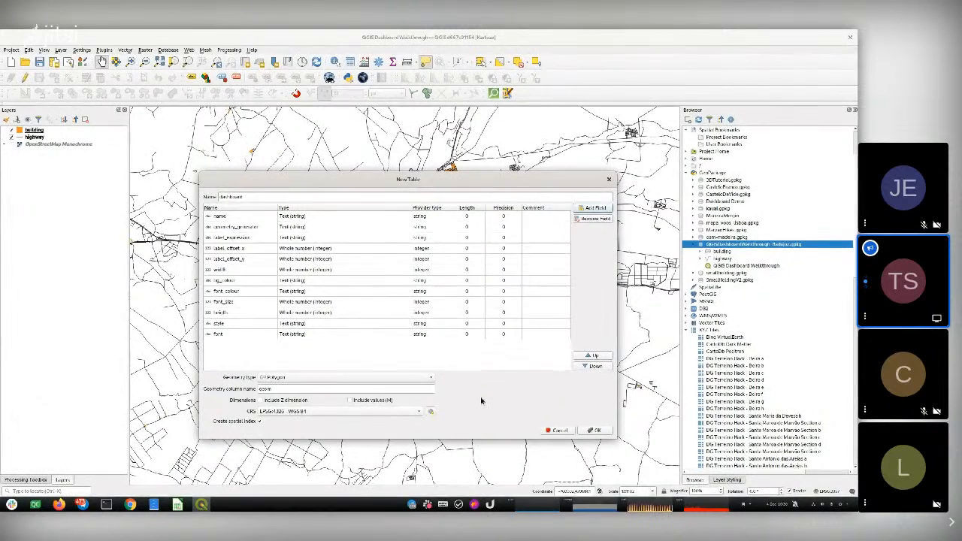
Capture a screenshot of the New Table dialog and save it as dashboard1.png in the screenshots folder.
key("Print")
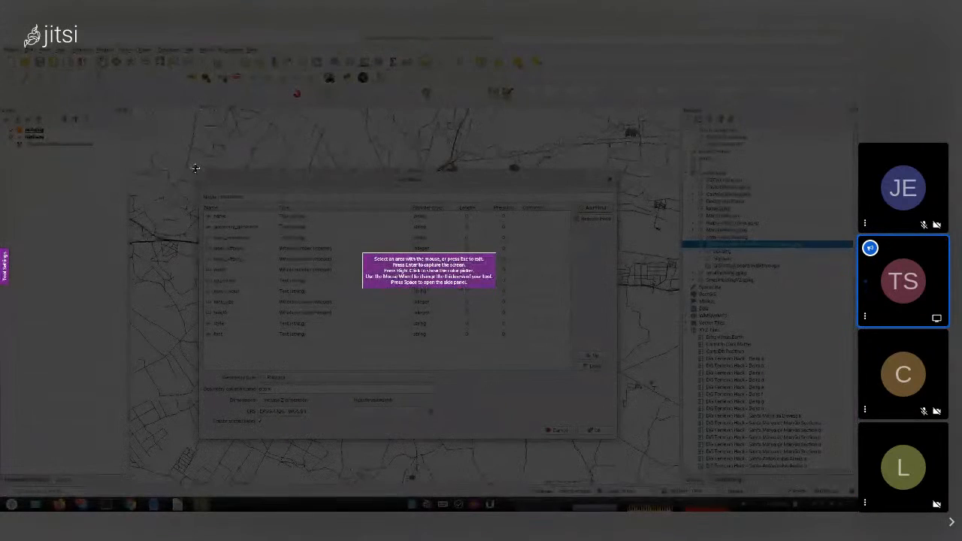
left_click_drag(197, 170, 356, 284)
left_click_drag(407, 312, 618, 440)
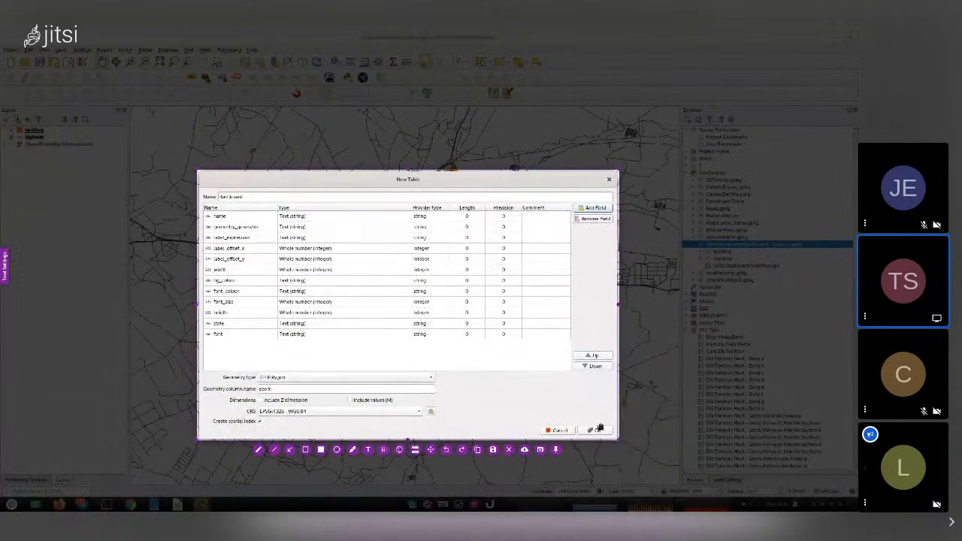
left_click(494, 450)
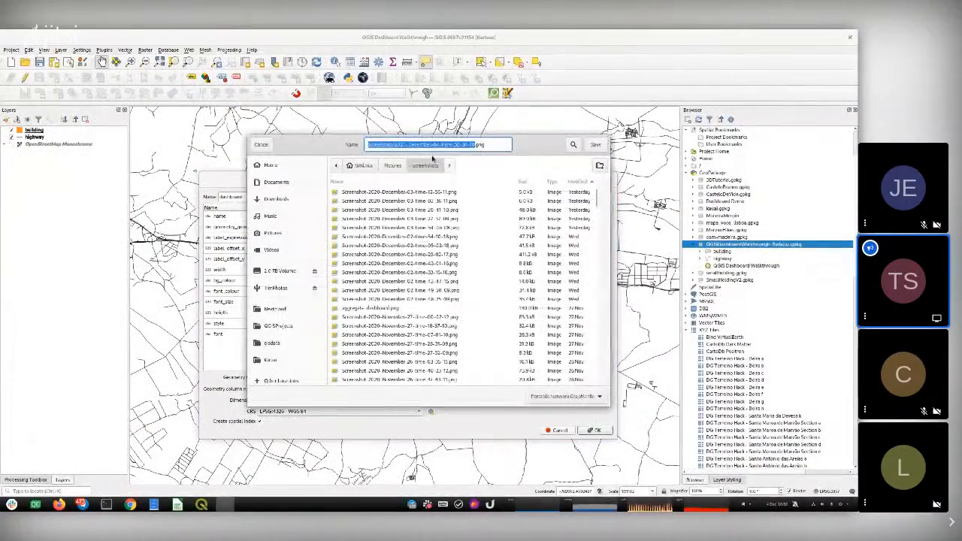
type("dashboard1")
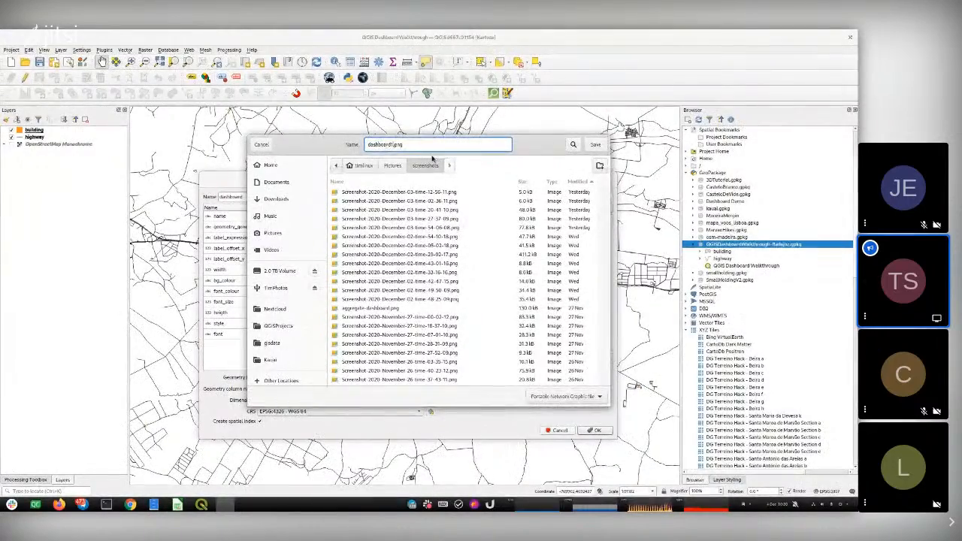
key("Return")
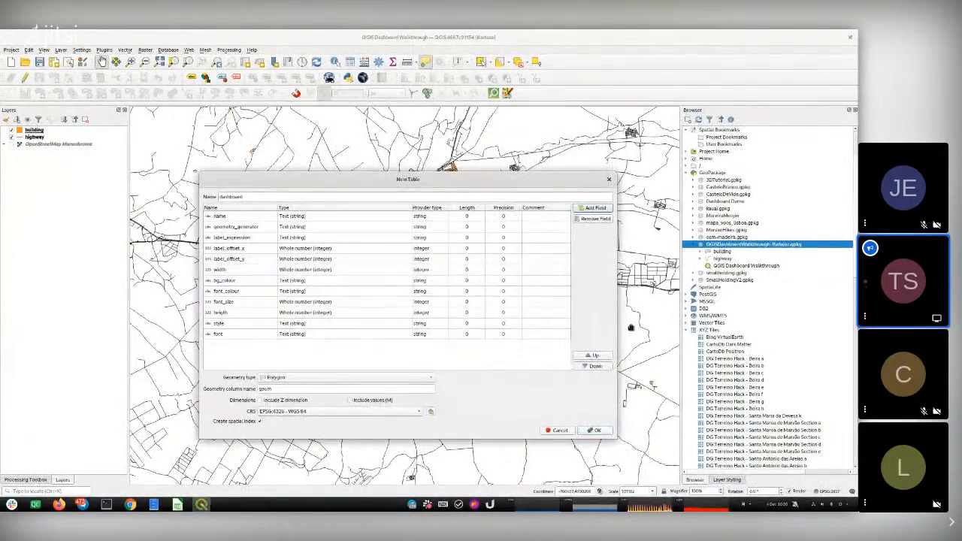
Create the dashboard polygon table with the defined fields and dismiss the spatial index message.
left_click_drag(379, 181, 374, 146)
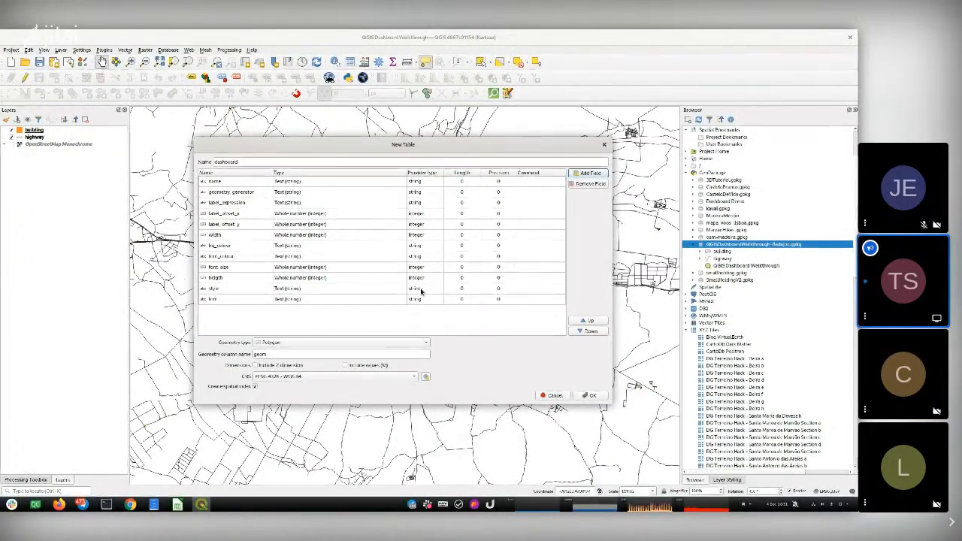
left_click(591, 396)
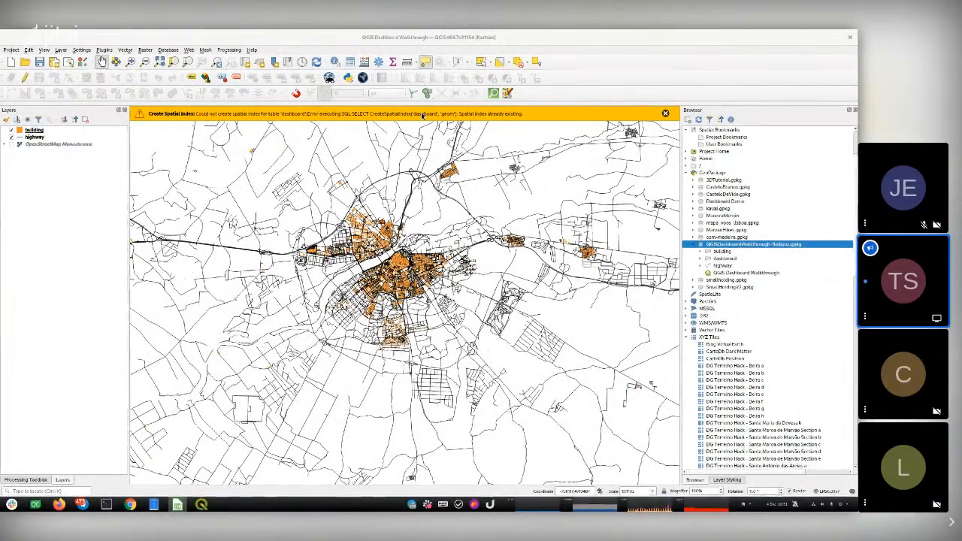
left_click_drag(524, 115, 148, 115)
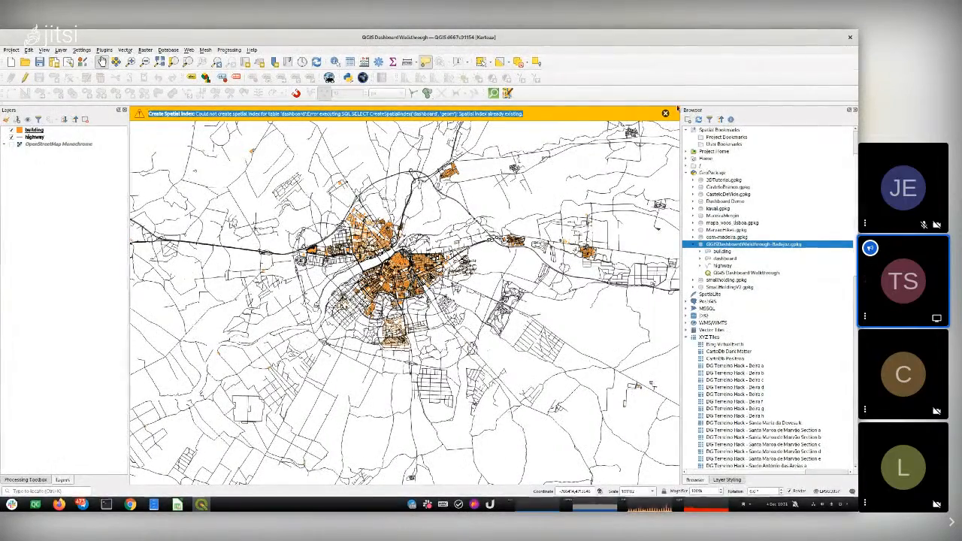
left_click(666, 113)
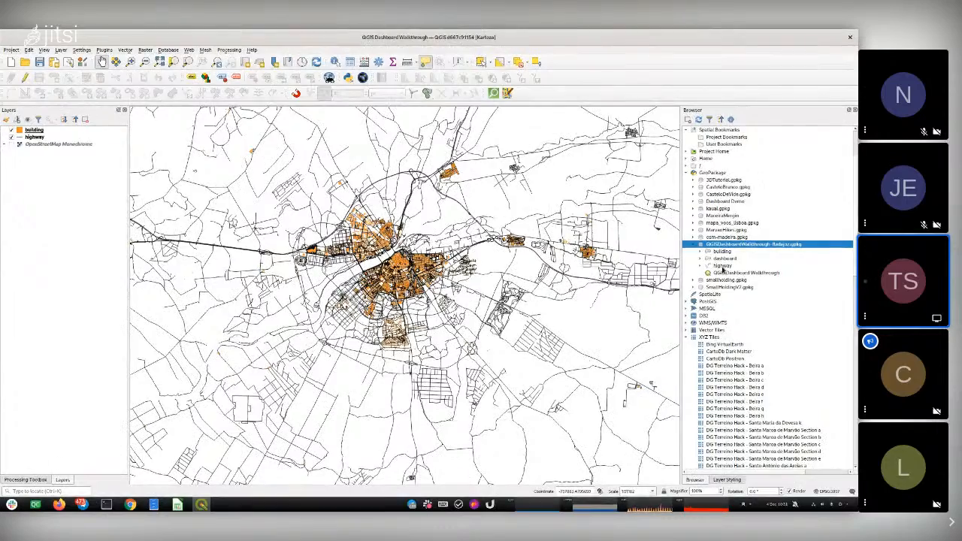
Expand the new dashboard table's fields in the Badajoz GeoPackage and add the table to the map as a layer.
left_click(721, 258)
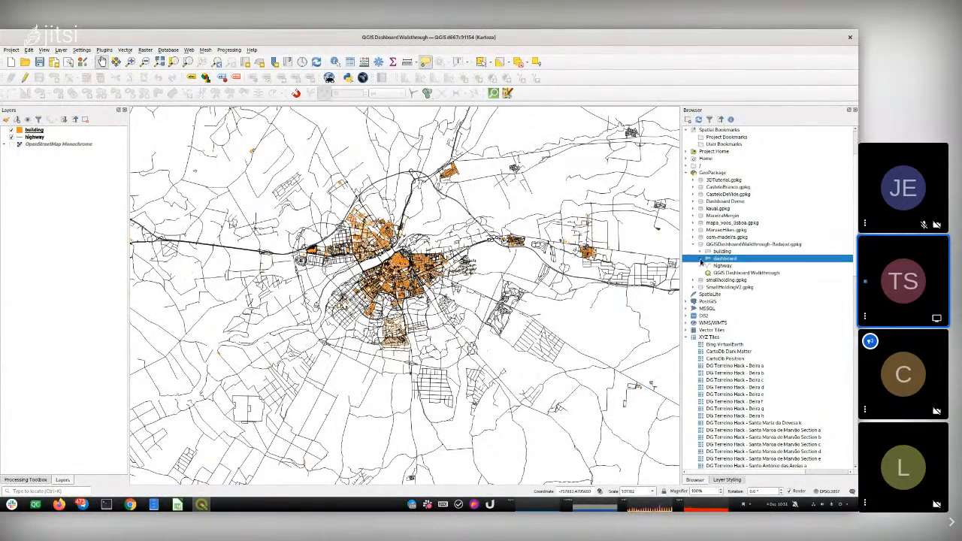
left_click(700, 260)
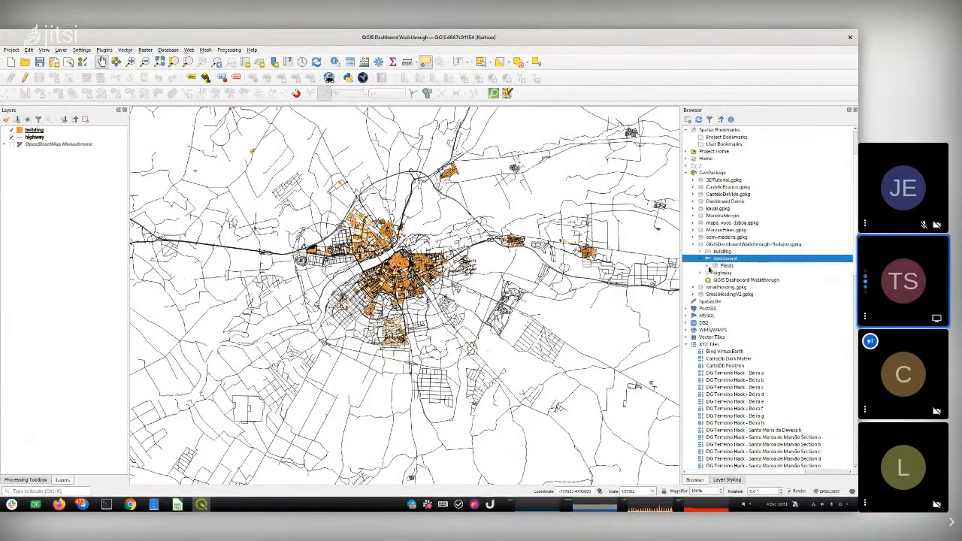
left_click(708, 266)
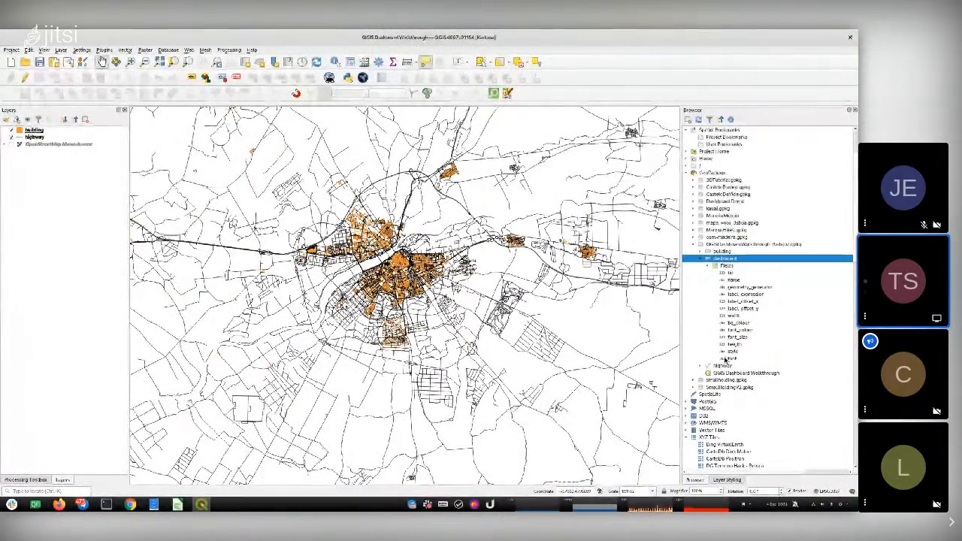
left_click_drag(727, 260, 498, 243)
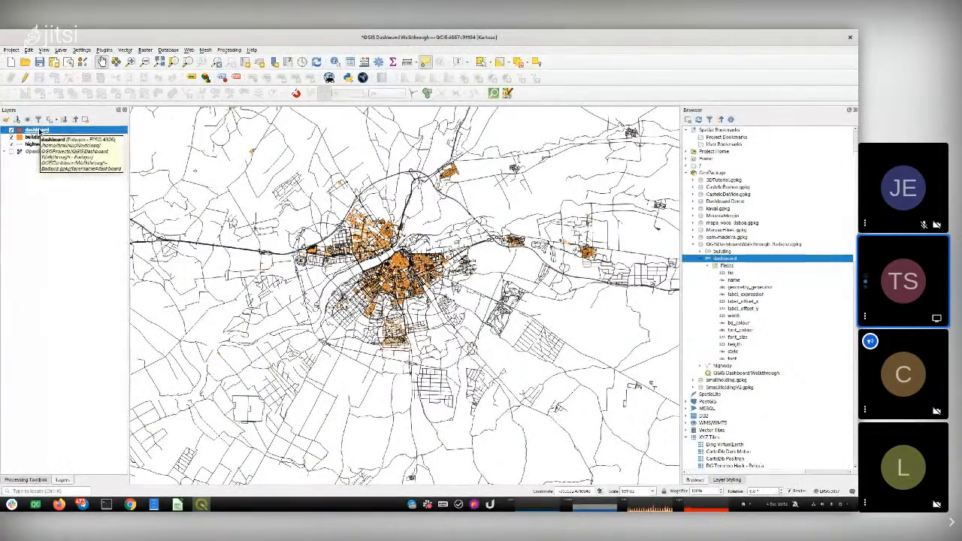
Open the dashboard layer's attributes form settings and set the fid field's widget type to Hidden.
double_click(38, 132)
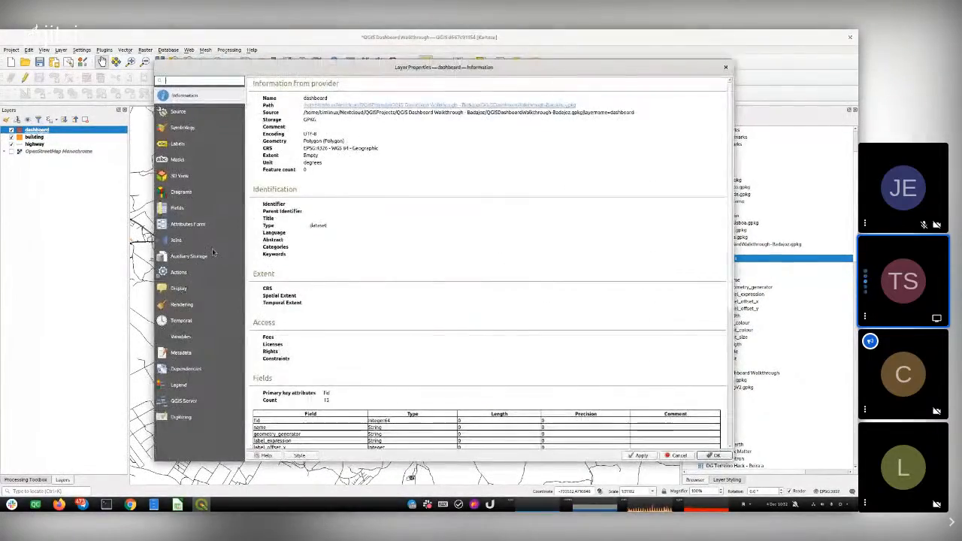
left_click(184, 224)
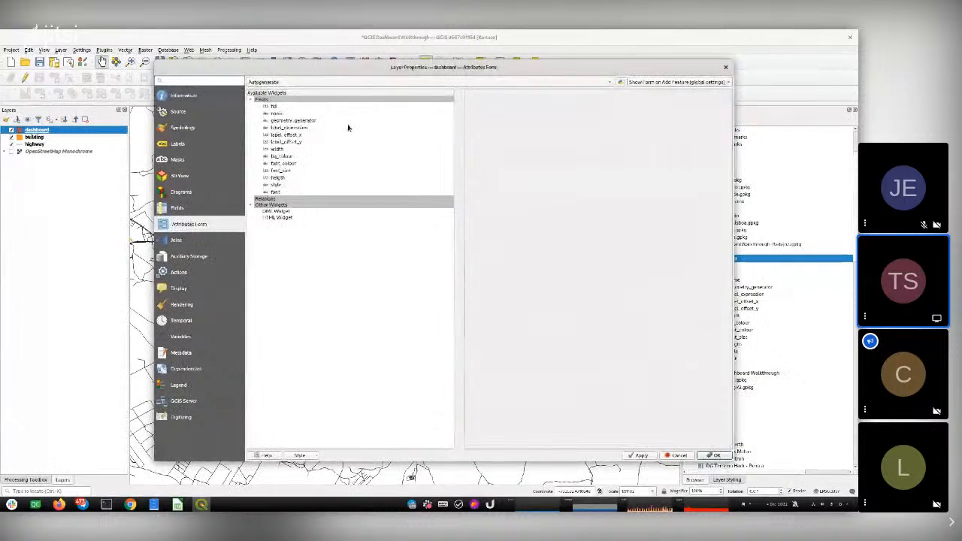
left_click(276, 106)
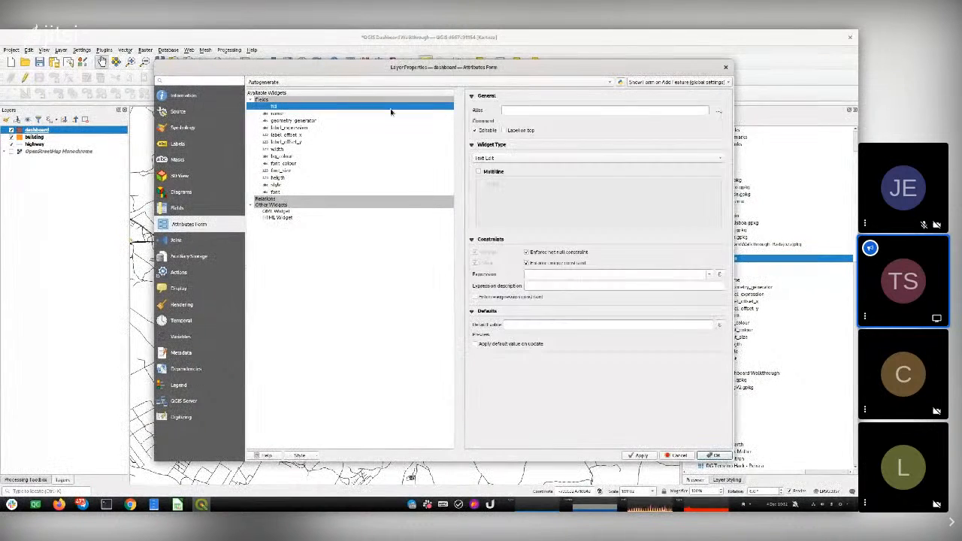
left_click(516, 157)
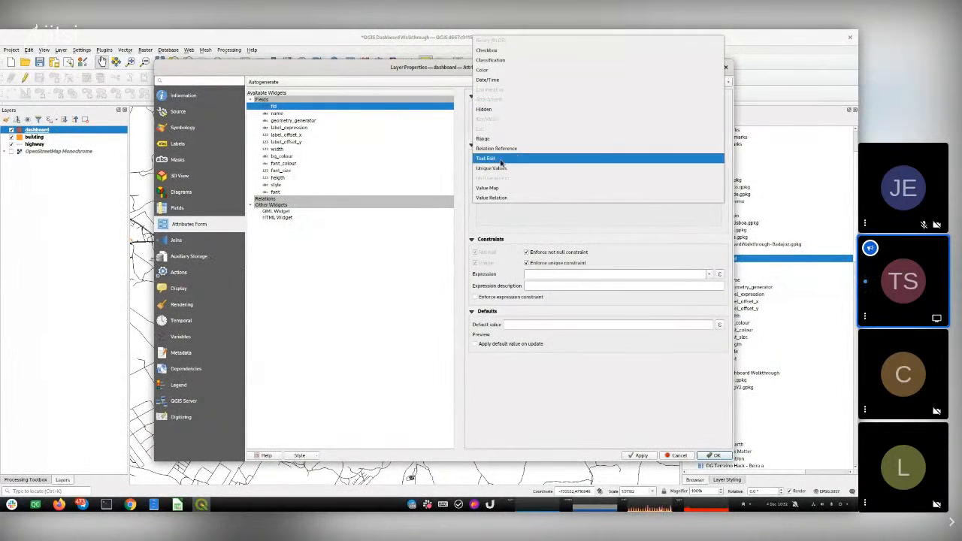
left_click(501, 110)
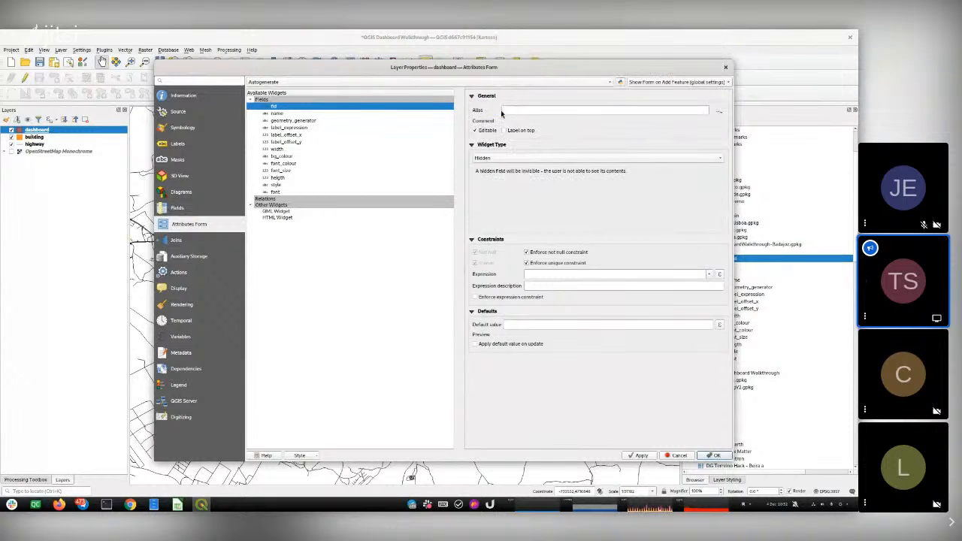
Set the name field's alias to "Name".
left_click(298, 114)
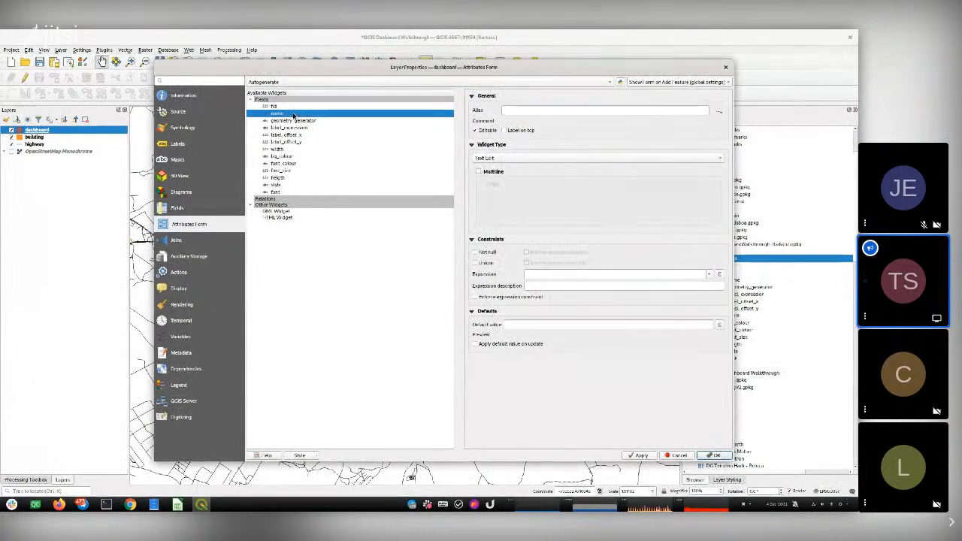
left_click(507, 110)
type("Name")
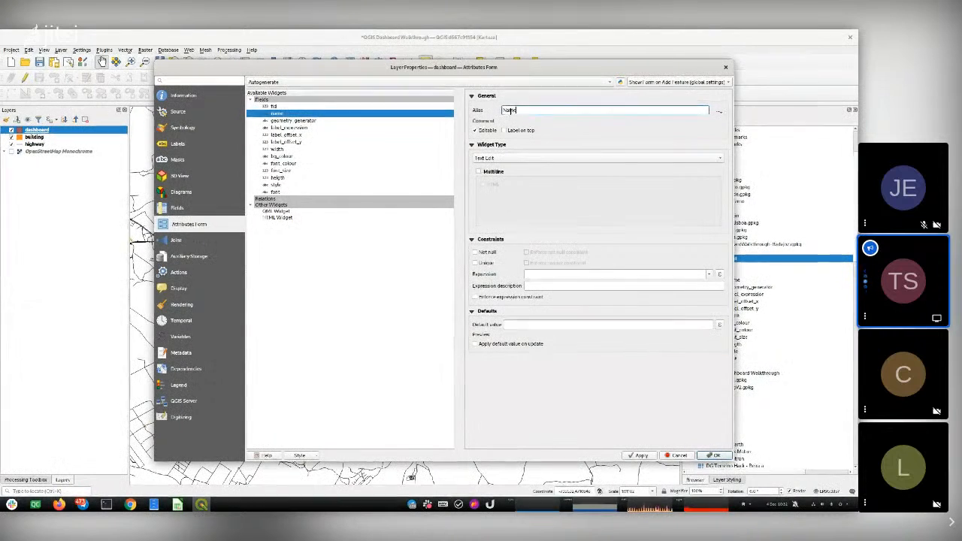
left_click(307, 121)
type("Geometr")
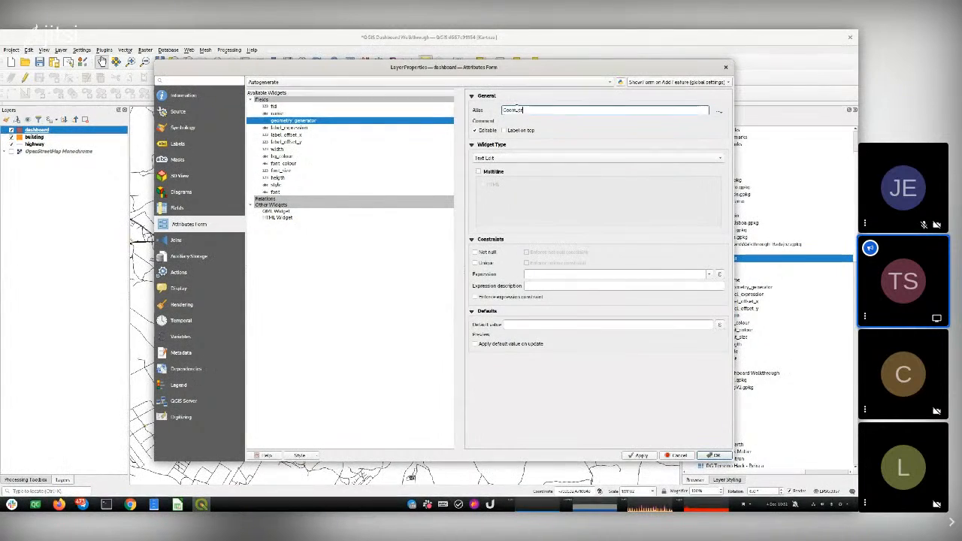
key("BackSpace")
key("BackSpace")
key("BackSpace")
key("BackSpace")
key("BackSpace")
key("BackSpace")
key("BackSpace")
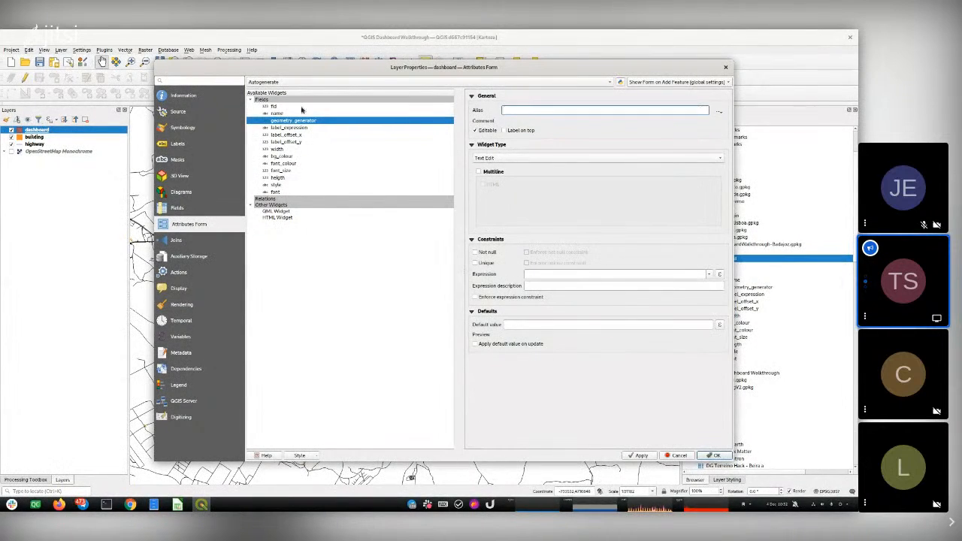
Replace the name field's alias with lowercase "name".
left_click_drag(531, 111, 452, 111)
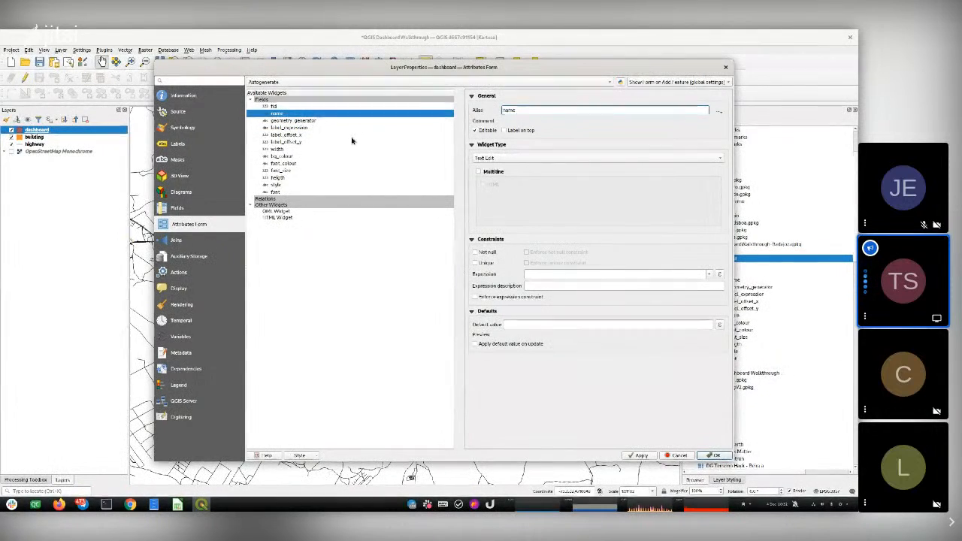
Keep the Text Edit widget for the geometry_generator and label_expression fields and make both multiline.
left_click(303, 121)
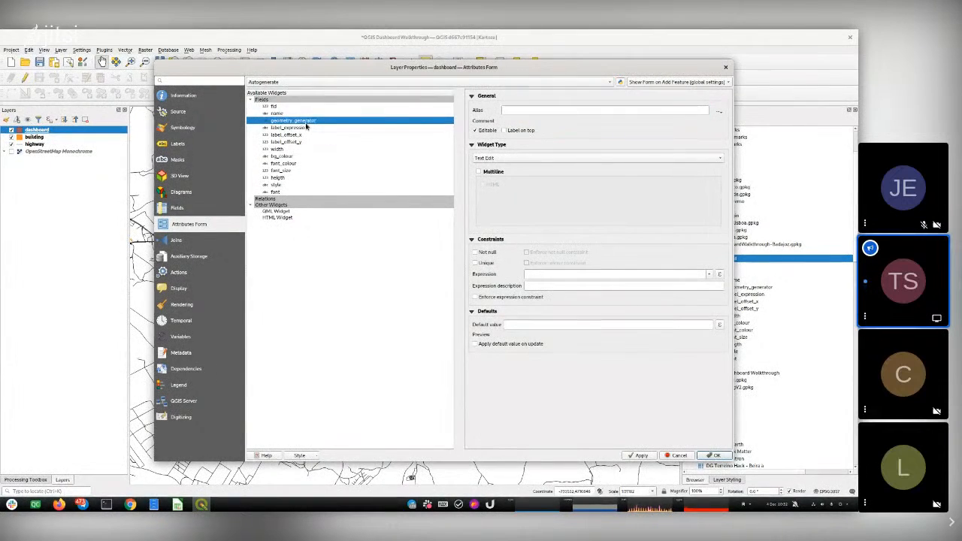
left_click(503, 159)
left_click(503, 158)
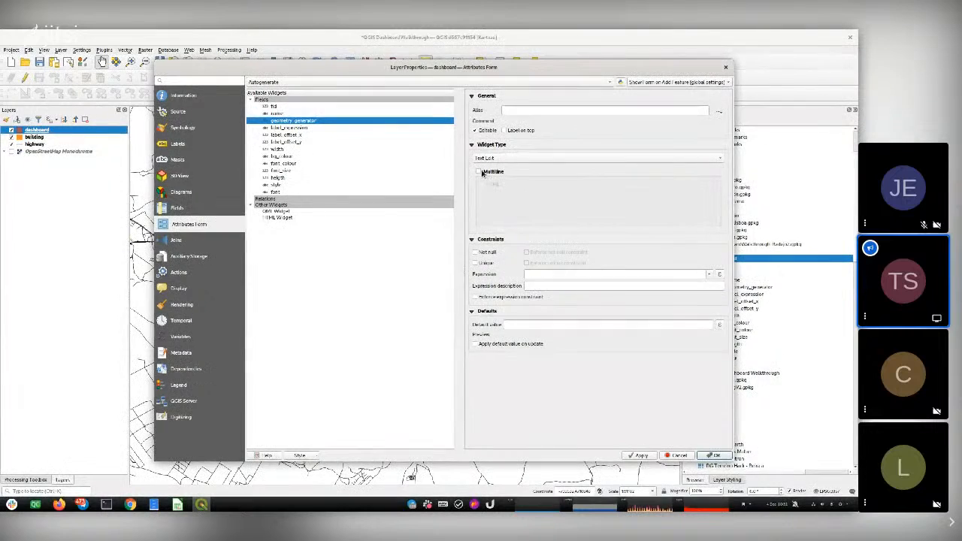
left_click(481, 172)
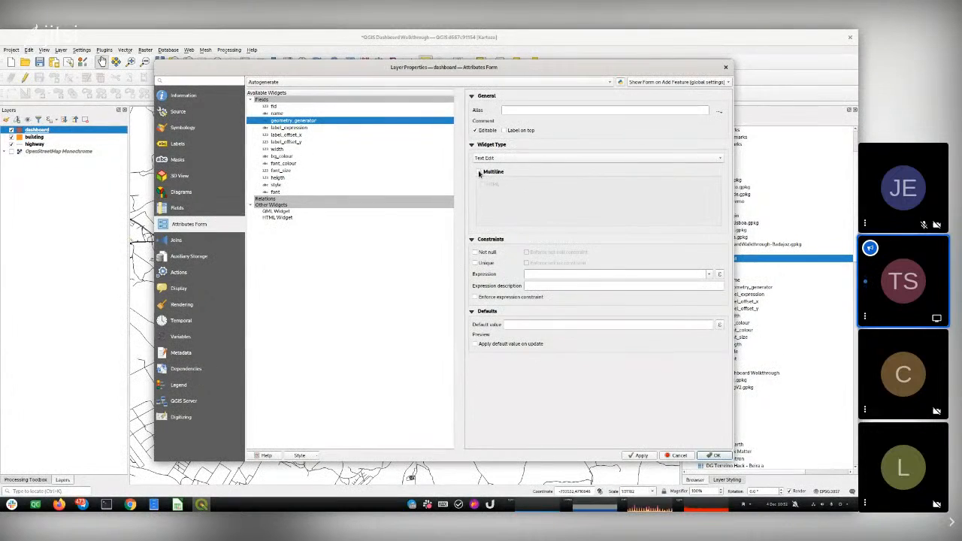
left_click(340, 128)
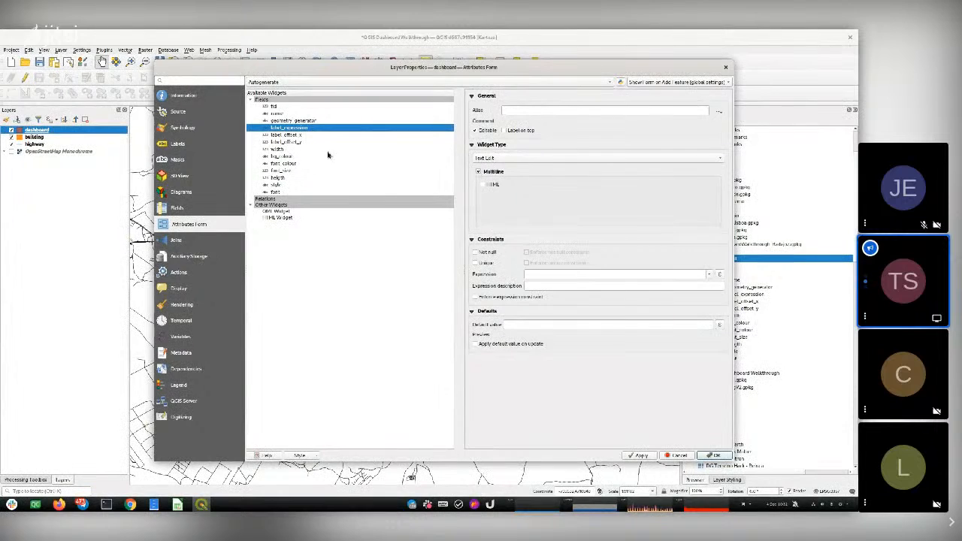
Set the widget type of the bg_colour and font_colour fields to Color.
left_click(284, 156)
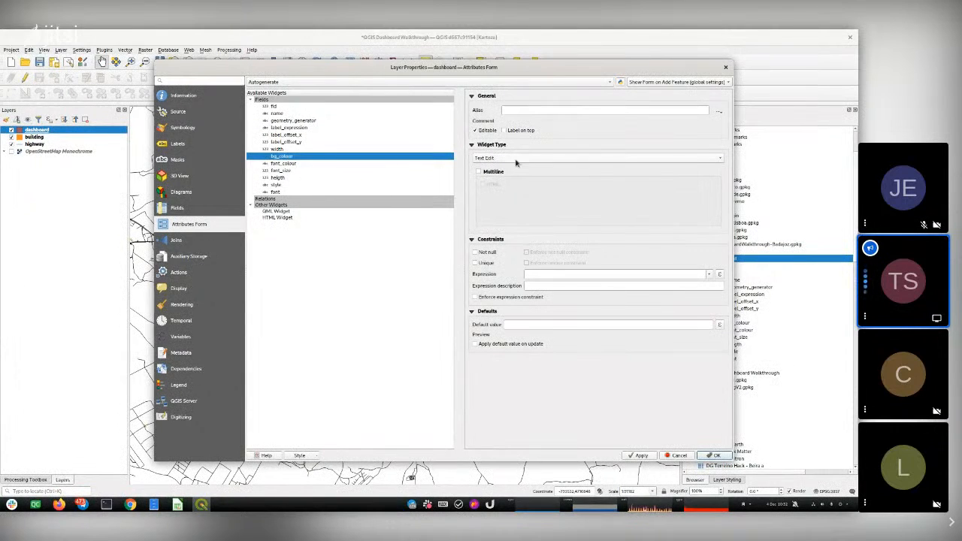
left_click(518, 160)
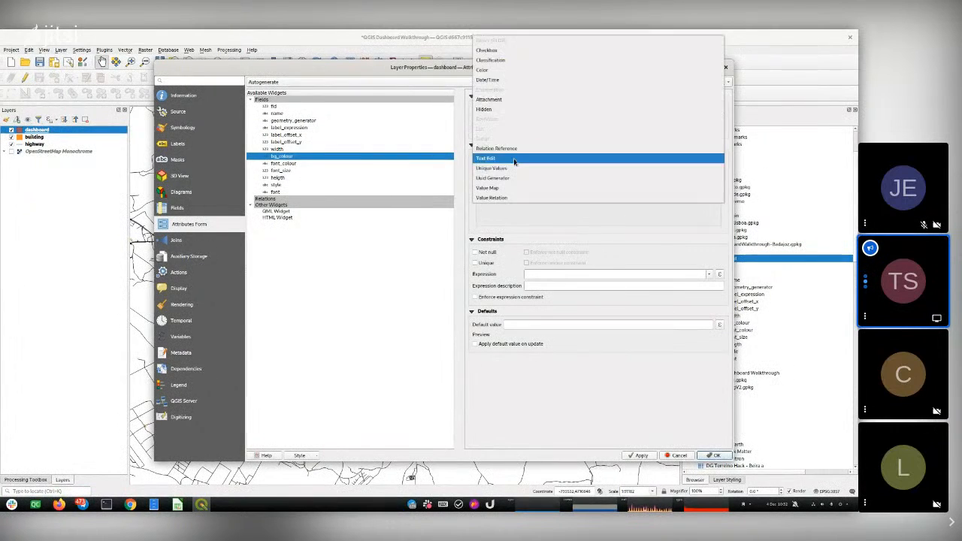
left_click(483, 70)
left_click(301, 163)
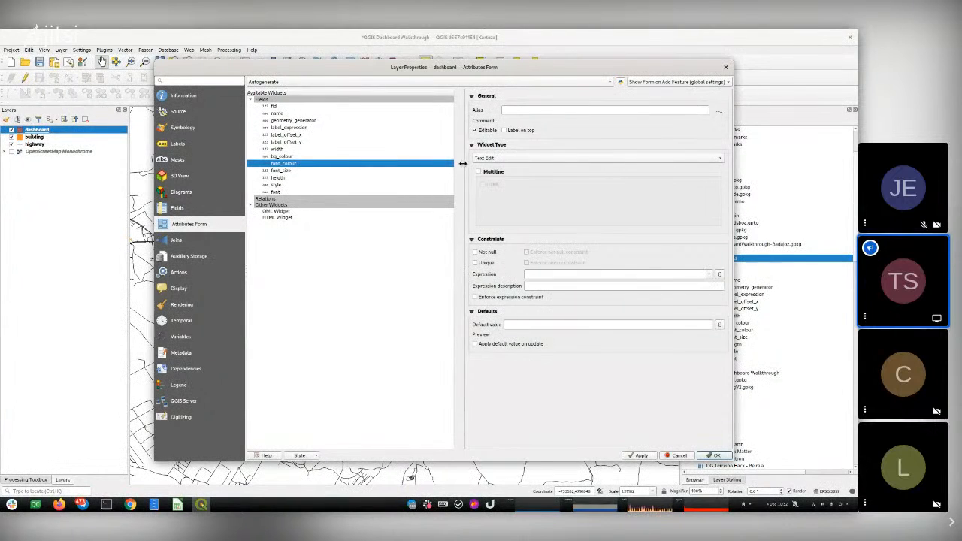
left_click(485, 160)
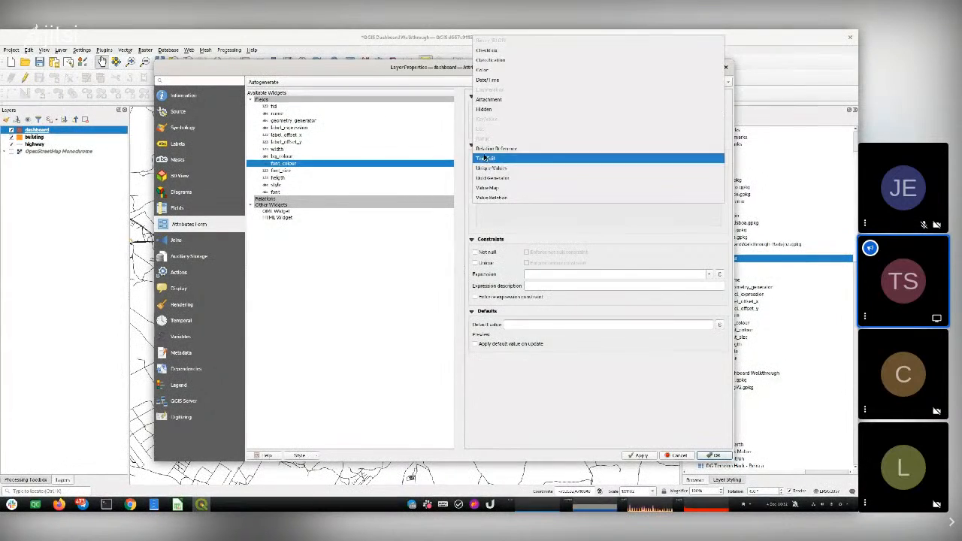
left_click(482, 69)
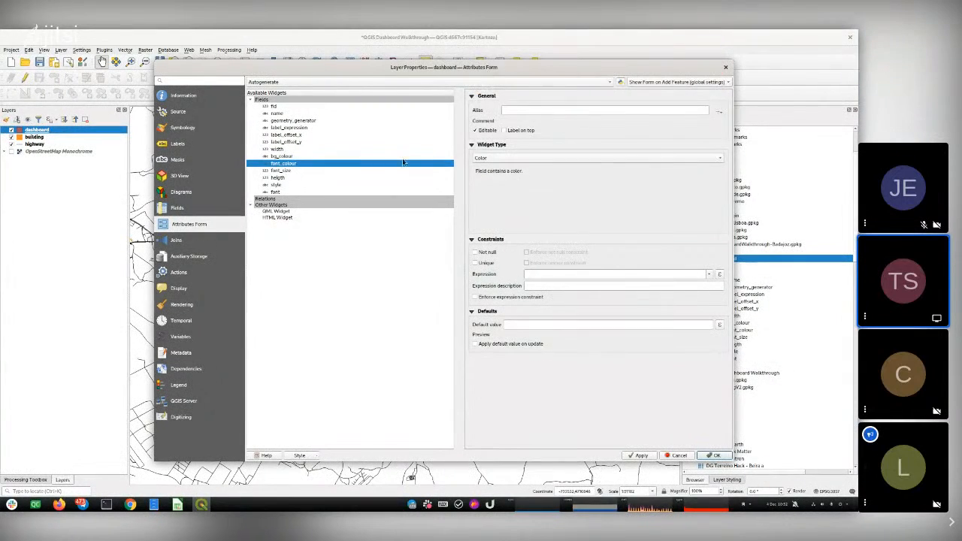
Set the style field's widget type to Value Map and widen the value and description columns.
left_click(284, 185)
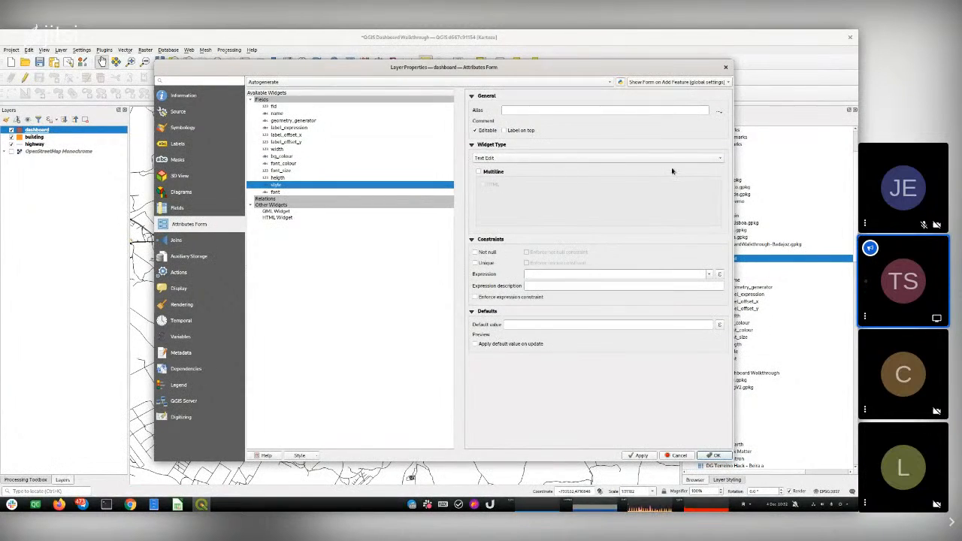
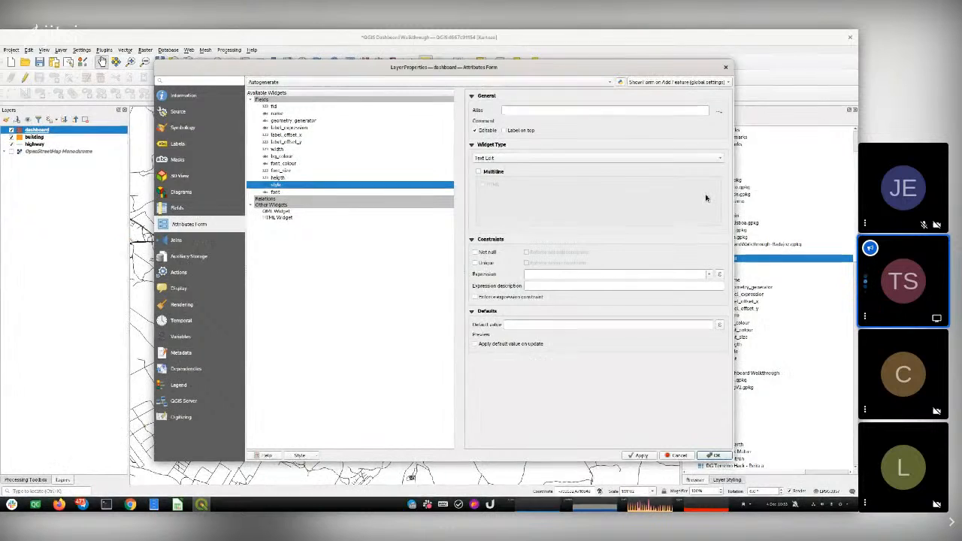
left_click(551, 159)
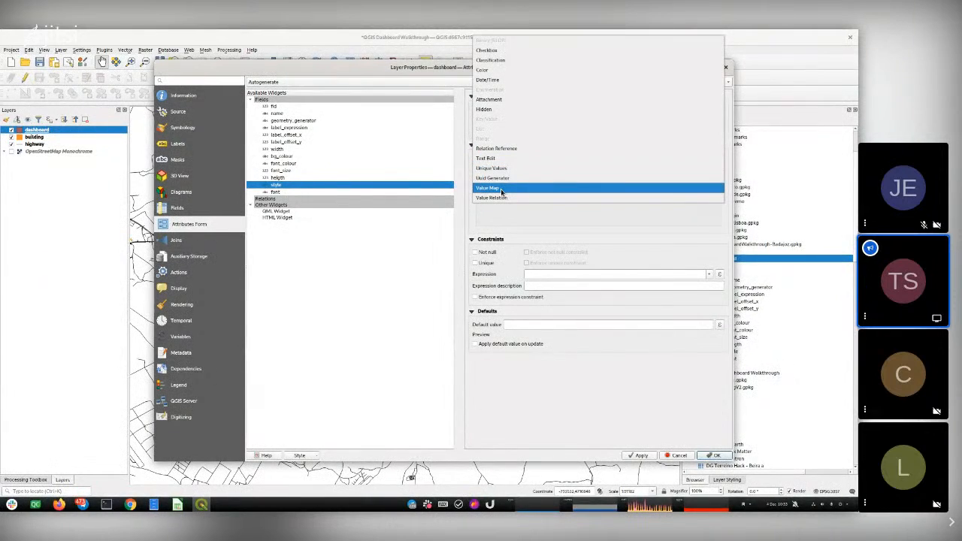
left_click(501, 189)
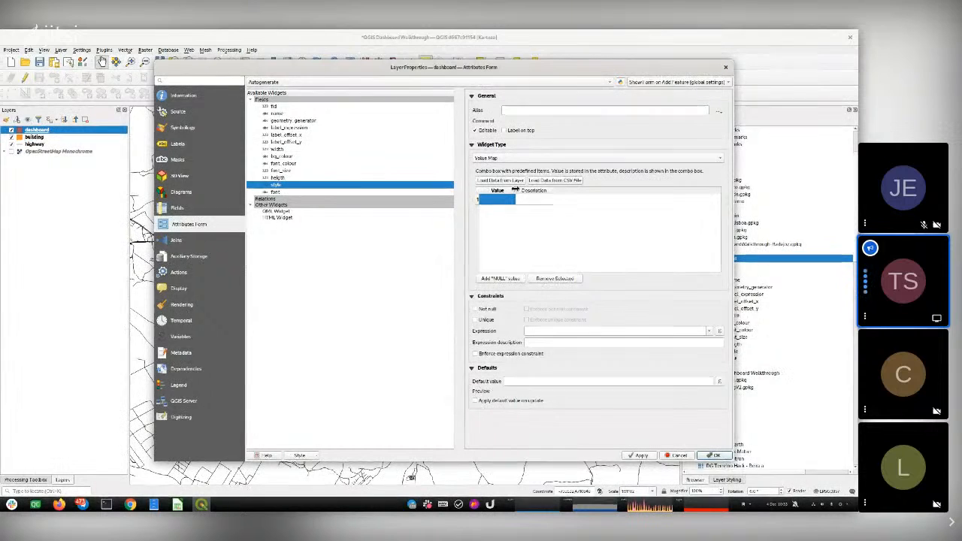
left_click_drag(518, 189, 541, 187)
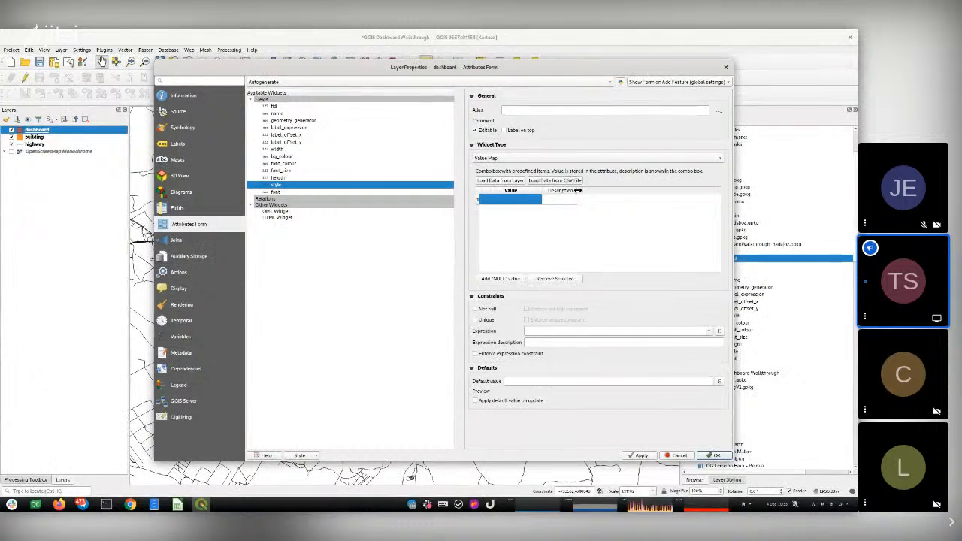
left_click_drag(577, 190, 617, 191)
Add Bold and Regular to the style field's value map, using the same text for each value and its description.
double_click(505, 202)
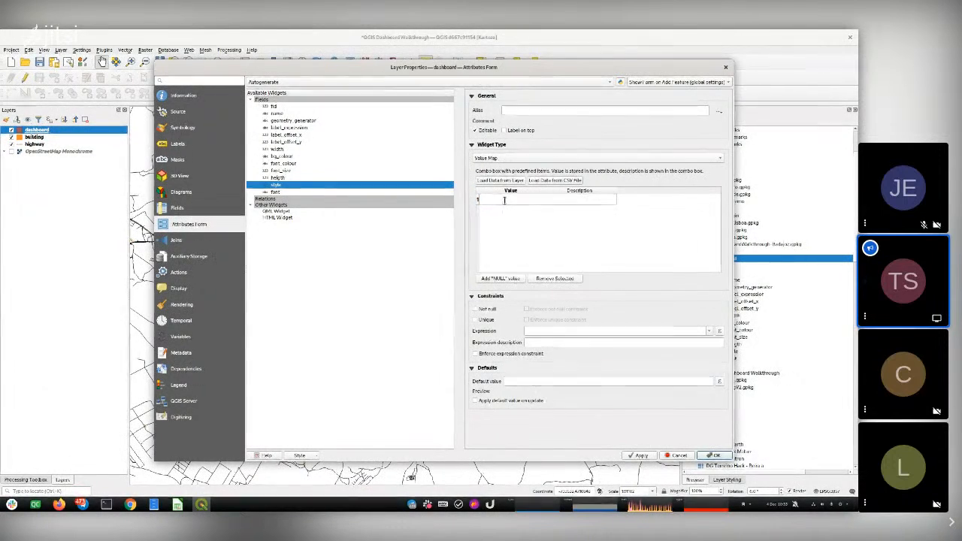
type("Bold")
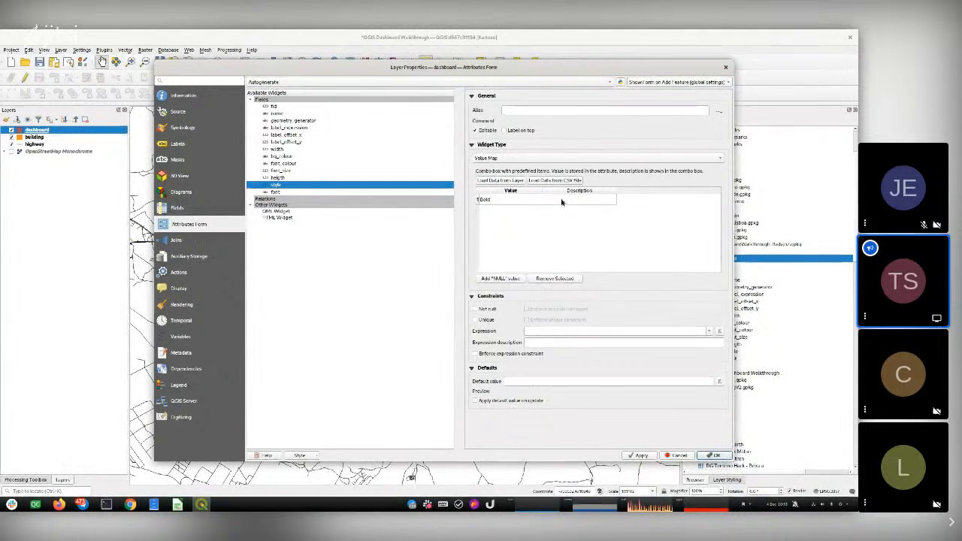
double_click(562, 201)
type("Bold")
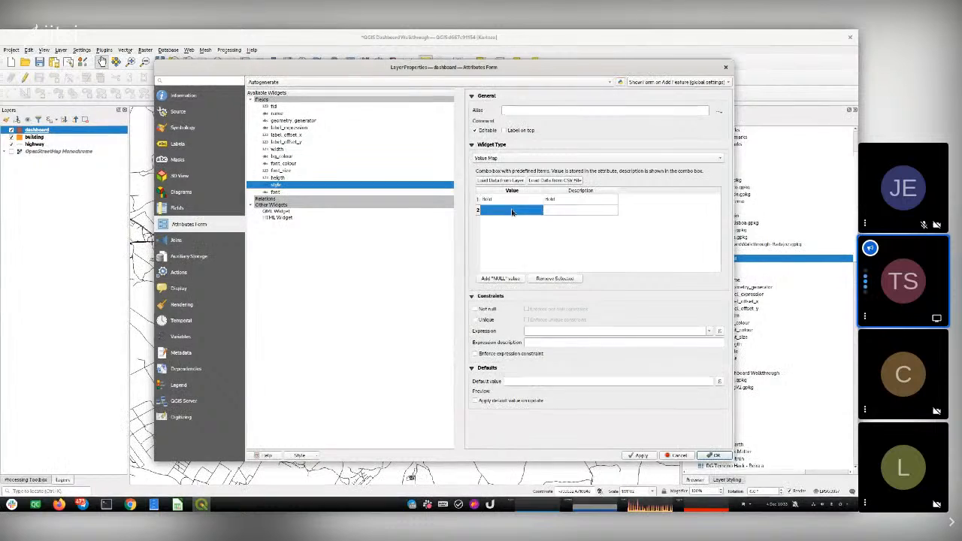
double_click(512, 211)
type("Bo")
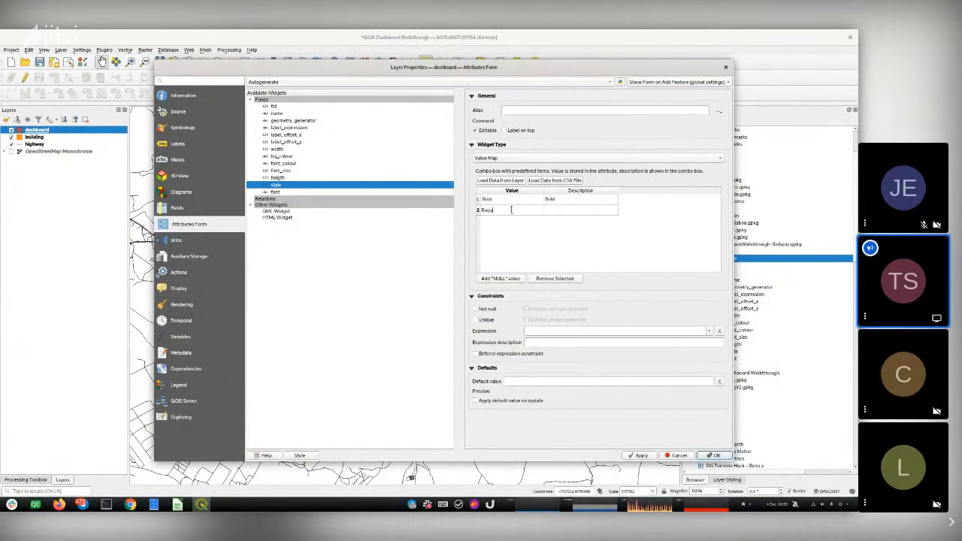
type("gular")
left_click(558, 210)
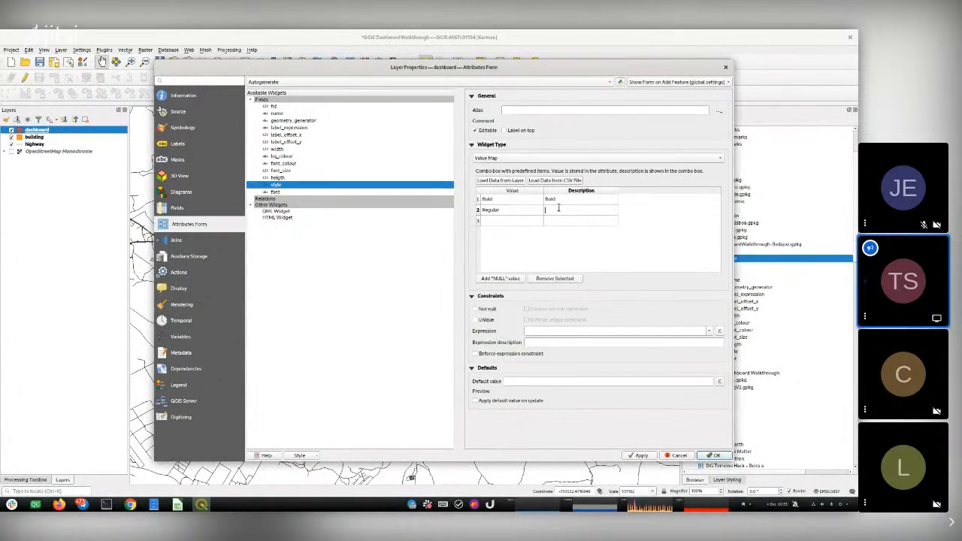
type("Regular")
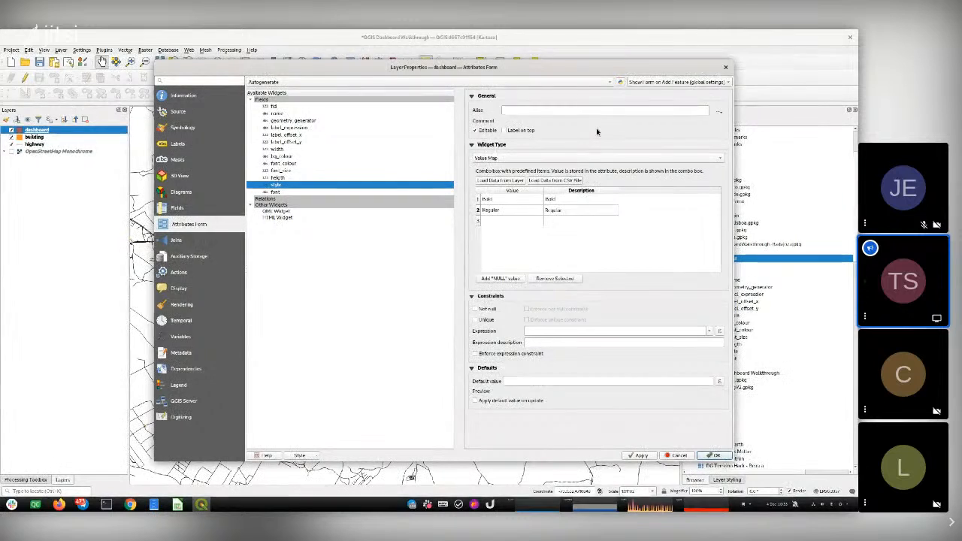
Capture a screenshot of the Layer Properties dialog and save it as a dashboard PNG in the screenshots folder.
key("Print")
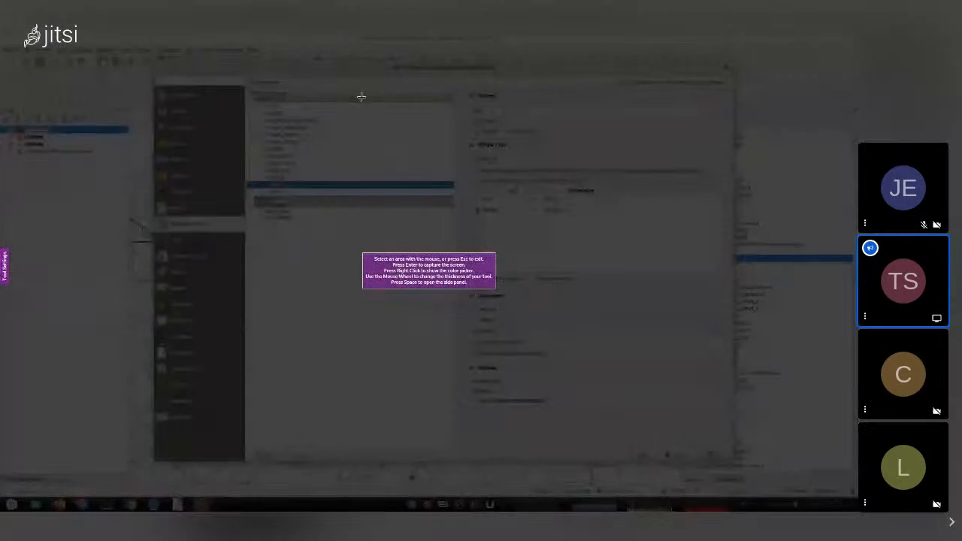
left_click_drag(152, 58, 736, 462)
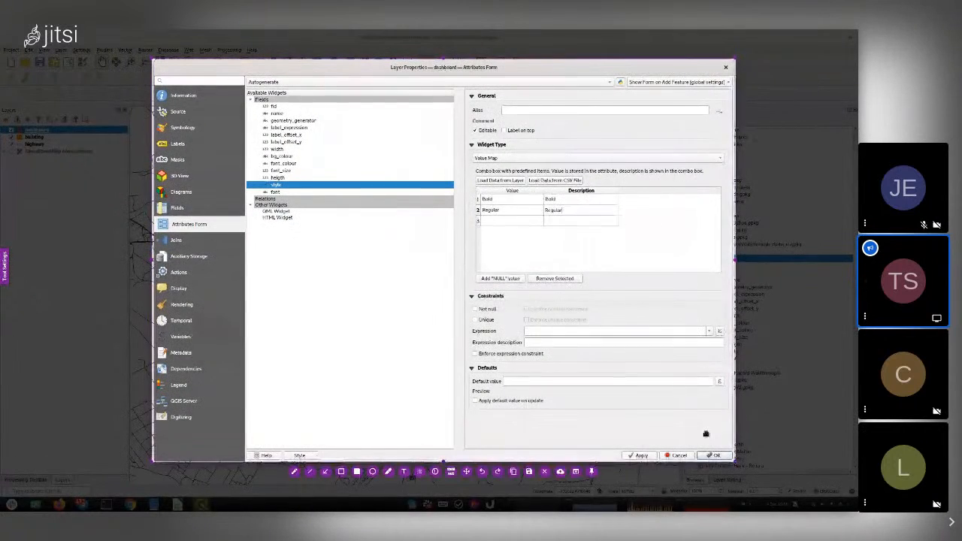
left_click(531, 471)
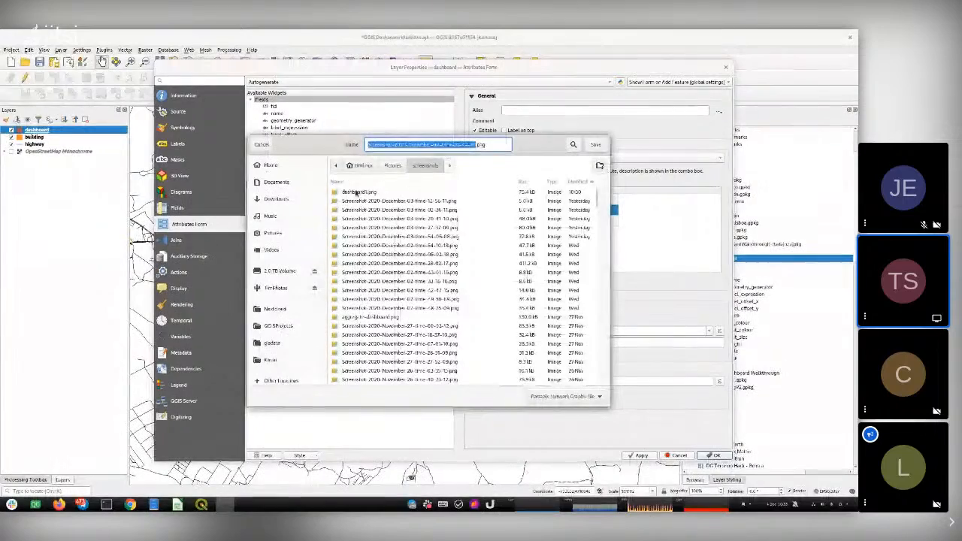
left_click(357, 193)
key("Right")
type("1")
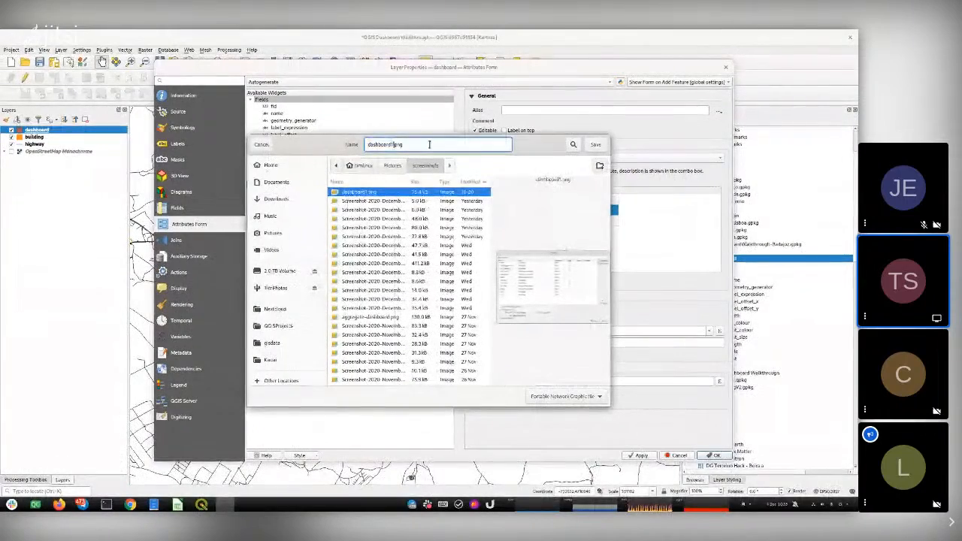
key("Return")
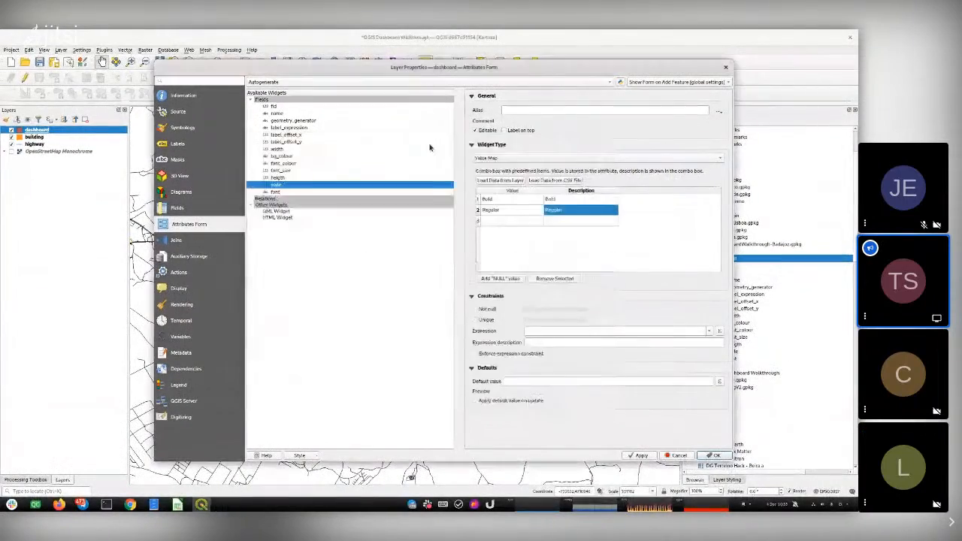
Set the font field's widget type to Value Map and add an entry with Arial as value and description.
left_click(276, 193)
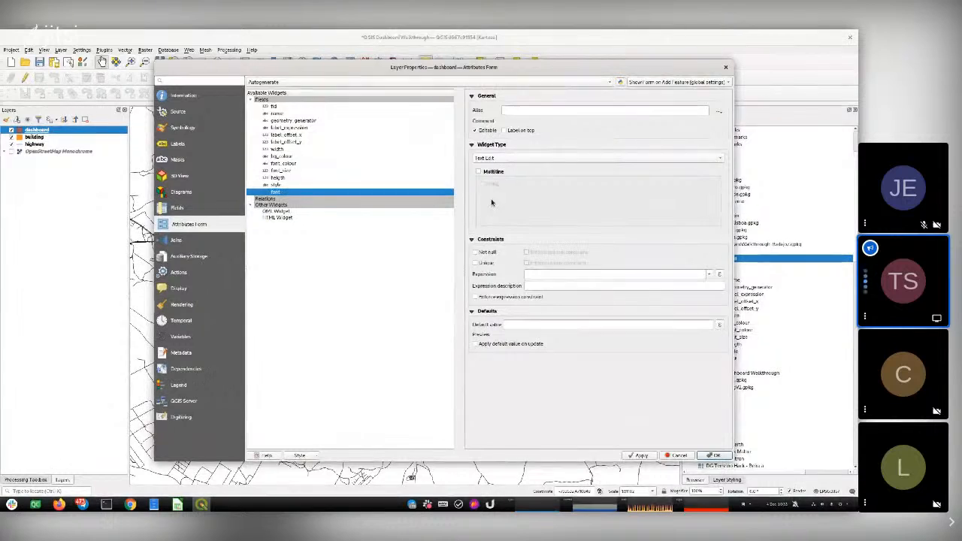
left_click(486, 158)
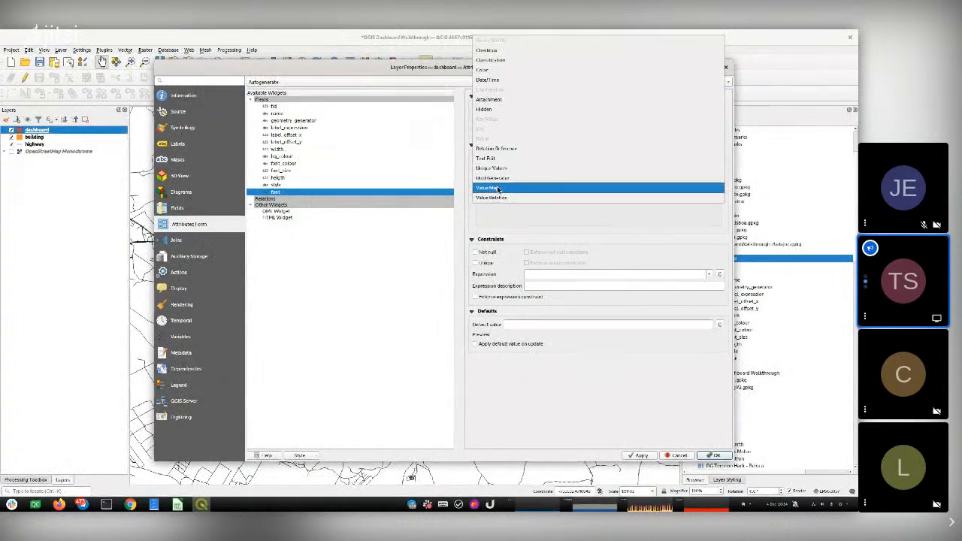
left_click(508, 188)
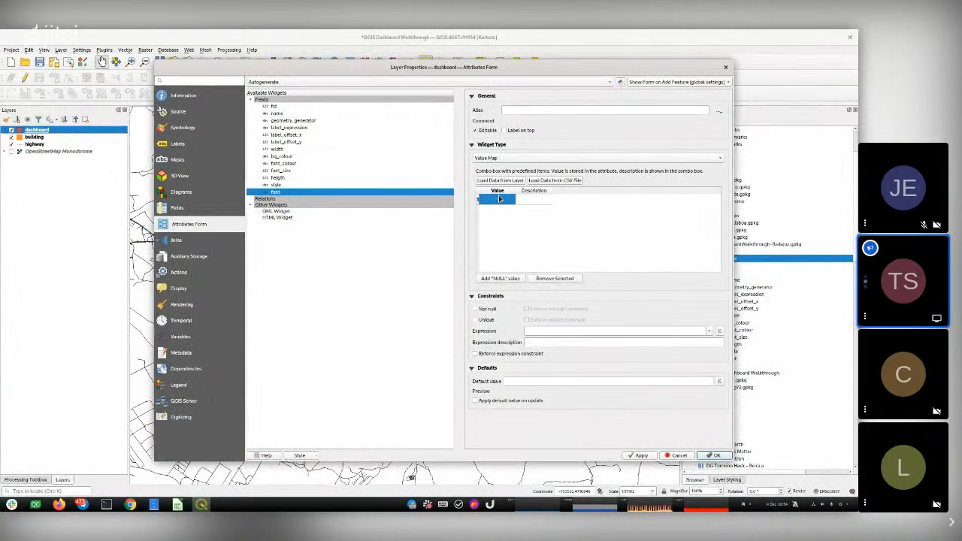
left_click(499, 197)
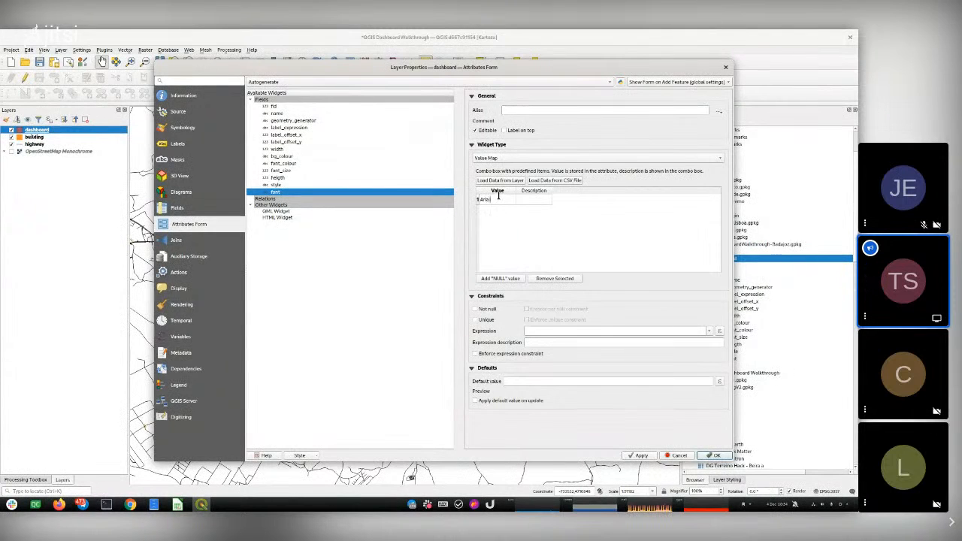
type("Arial")
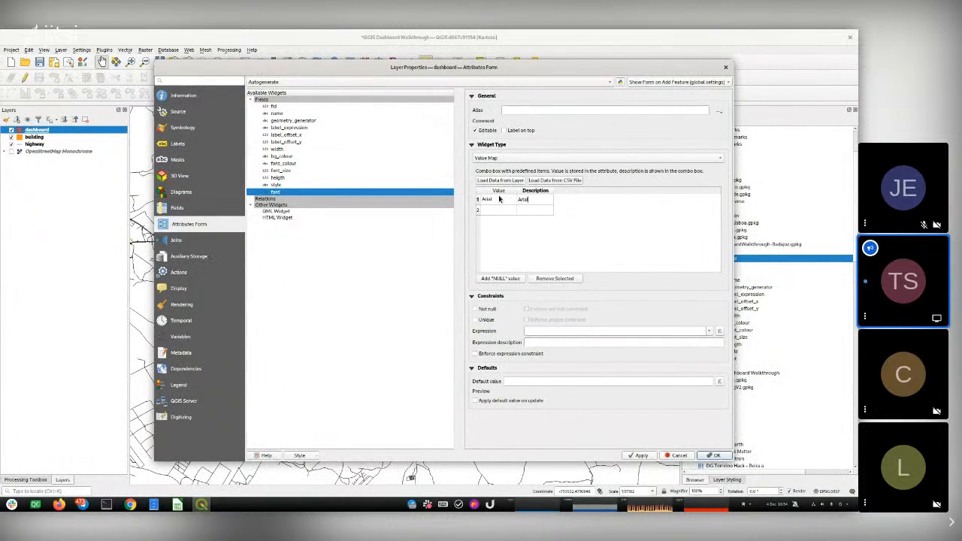
key("Tab")
type("Arial")
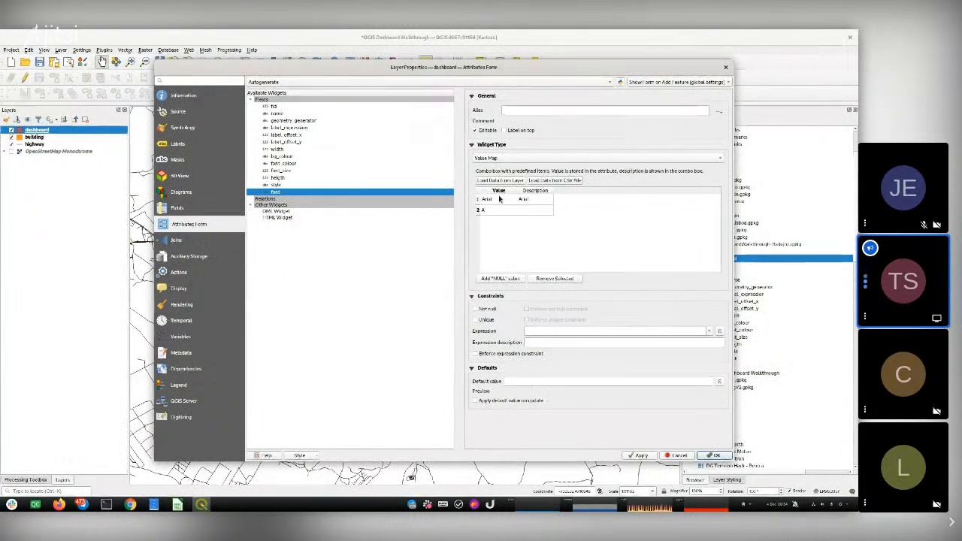
Add a second entry to the font field's value map with Arial Black as both value and description.
type(" Bold")
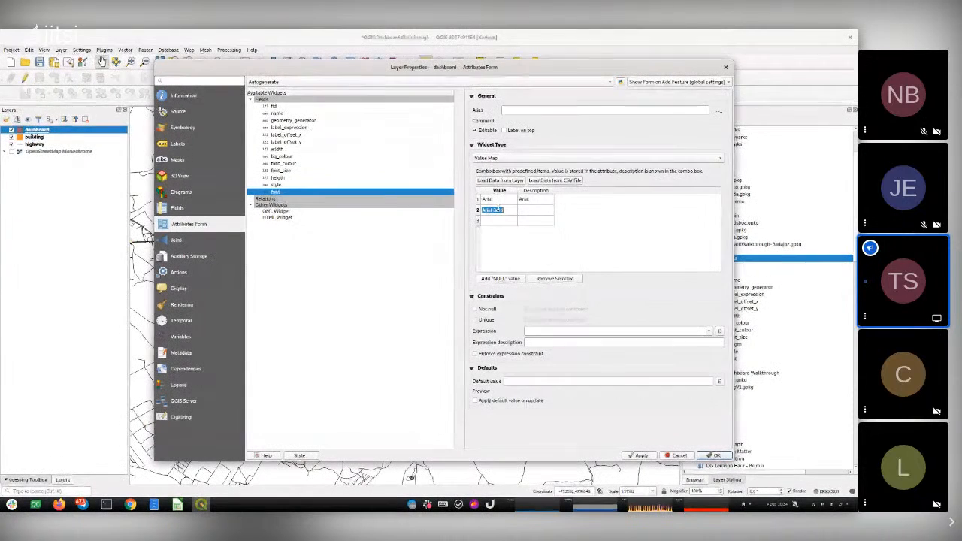
double_click(498, 209)
type("Bo")
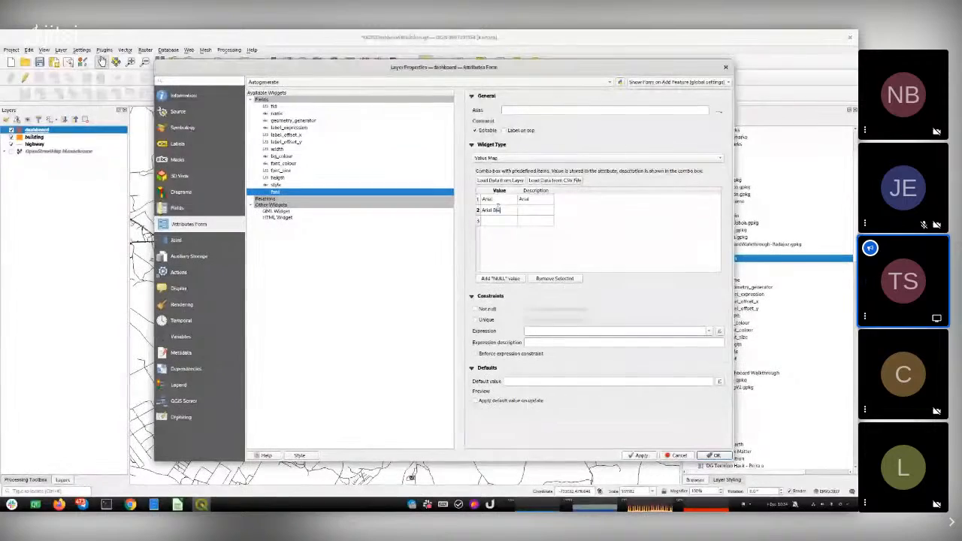
left_click_drag(508, 210, 480, 211)
key("ctrl+c")
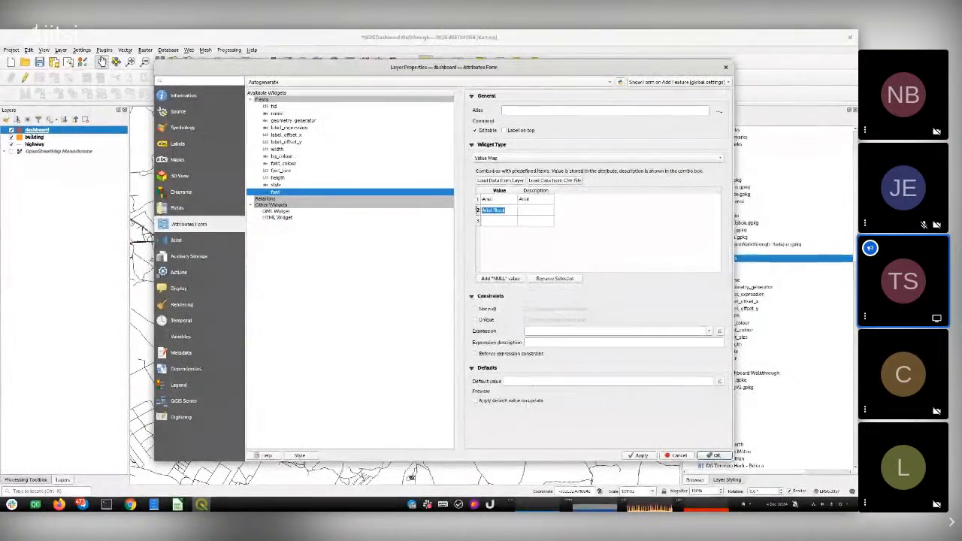
left_click(537, 209)
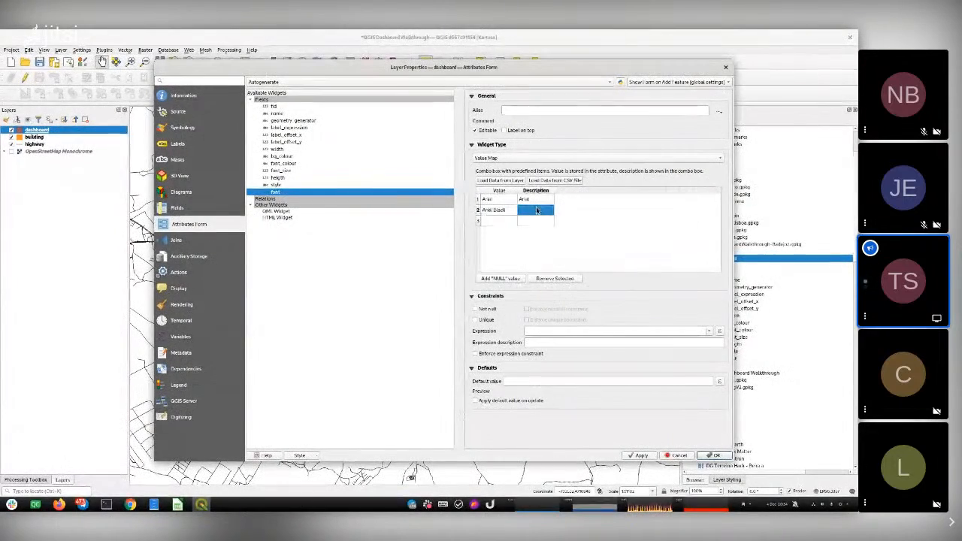
double_click(537, 210)
key("ctrl+v")
key("Return")
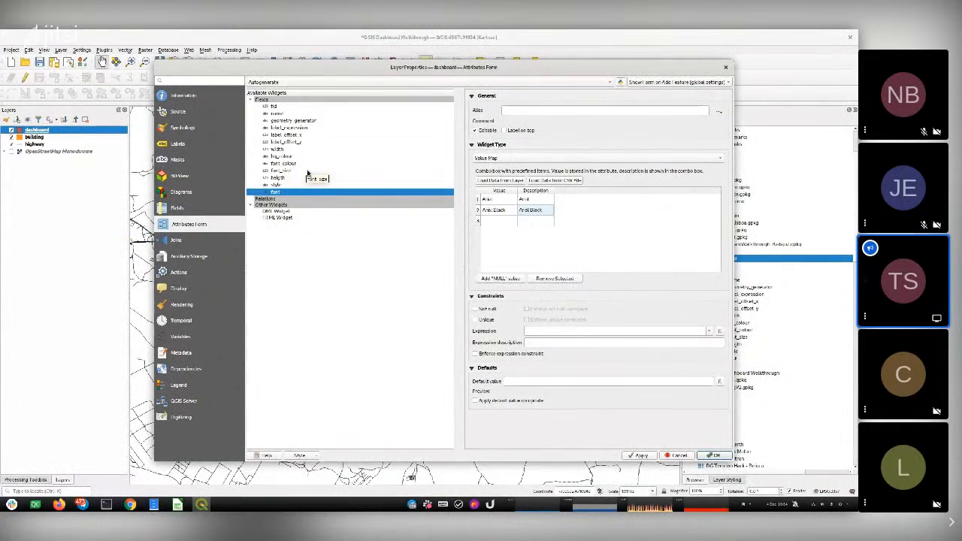
Correct the misspelled height field's name to height in the dashboard layer, save the layer edits and close its properties.
left_click(279, 177)
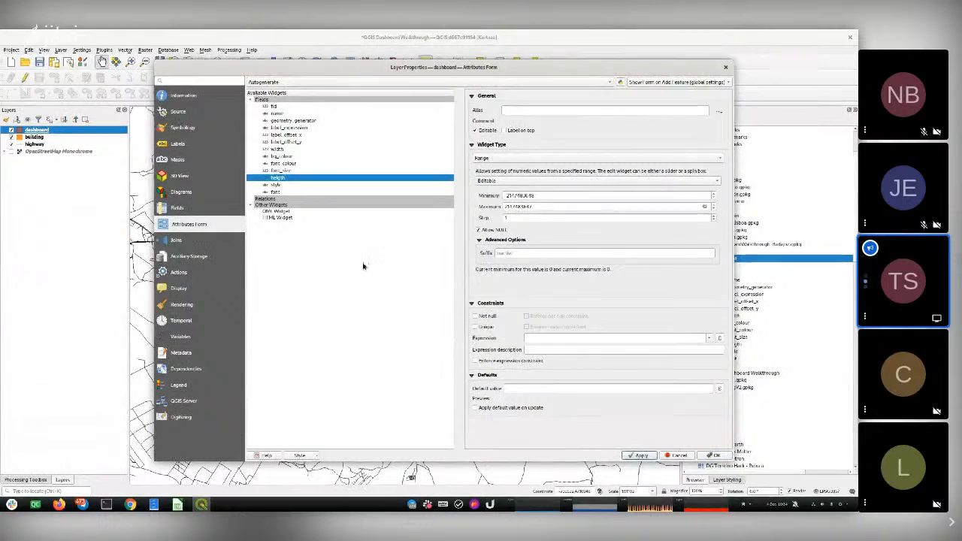
left_click(193, 207)
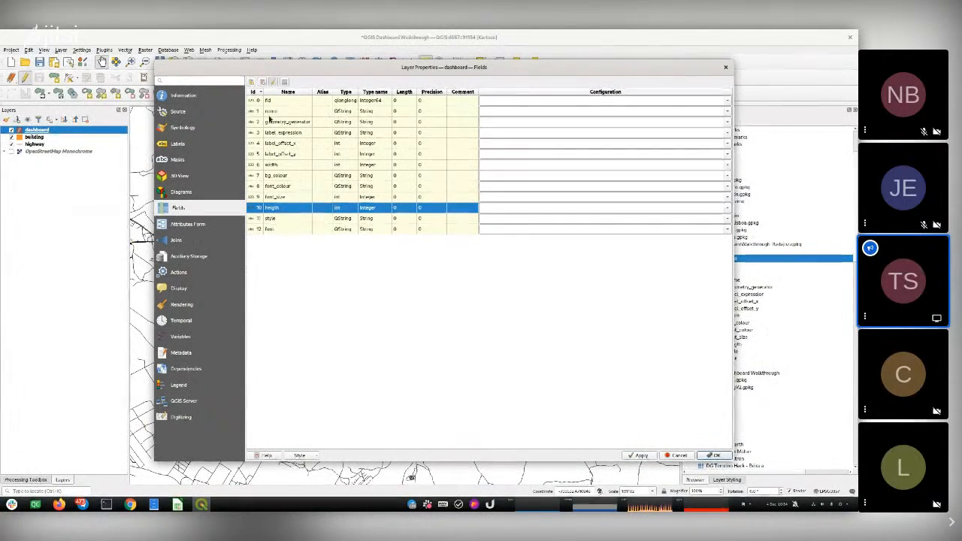
type("he")
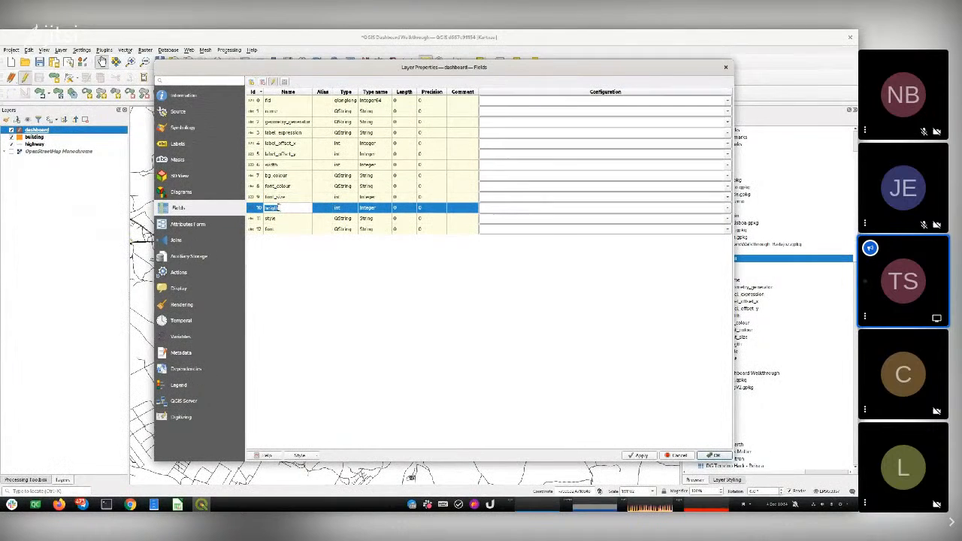
type("ight")
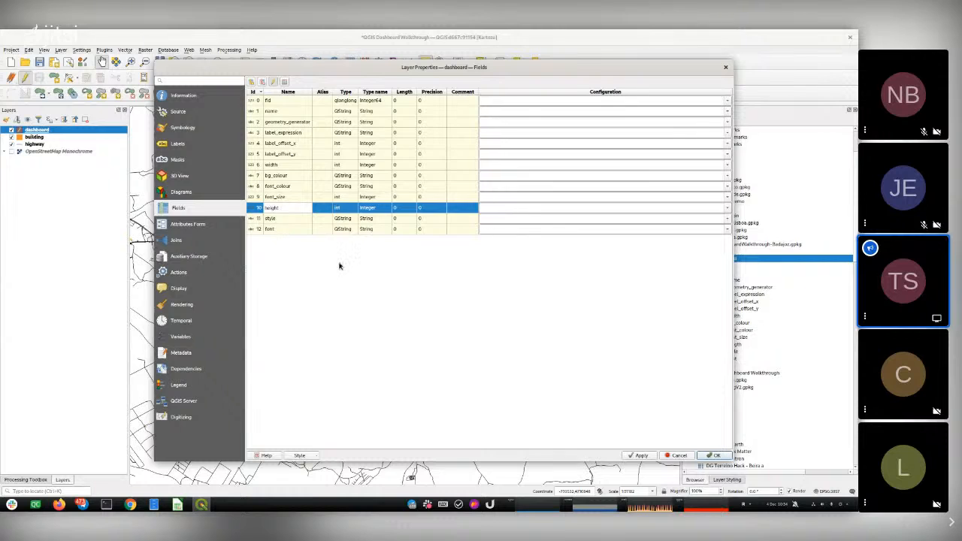
left_click(638, 456)
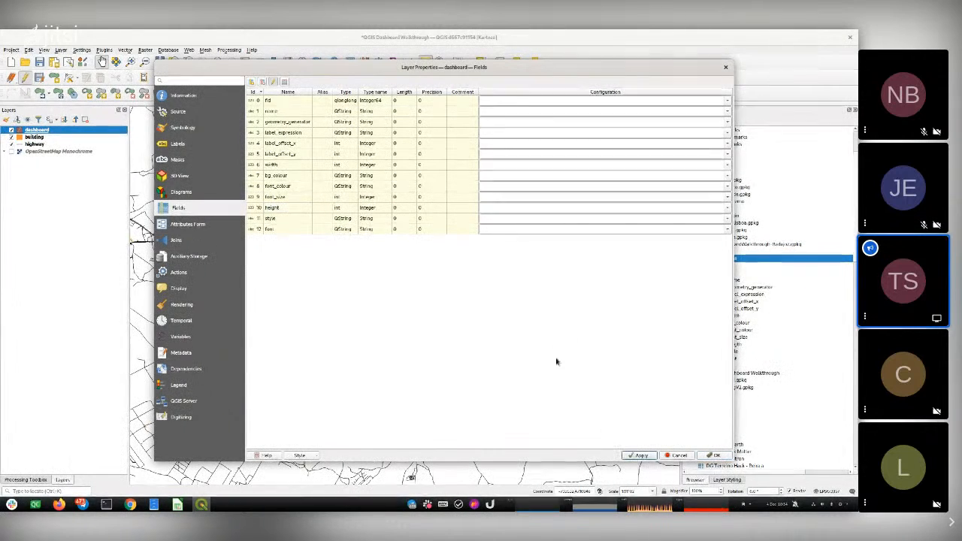
left_click(276, 83)
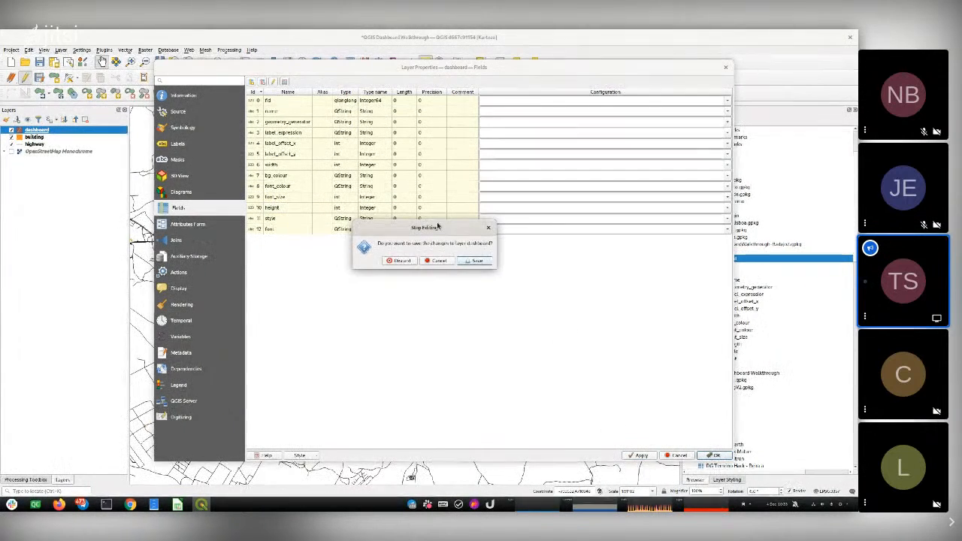
left_click(485, 261)
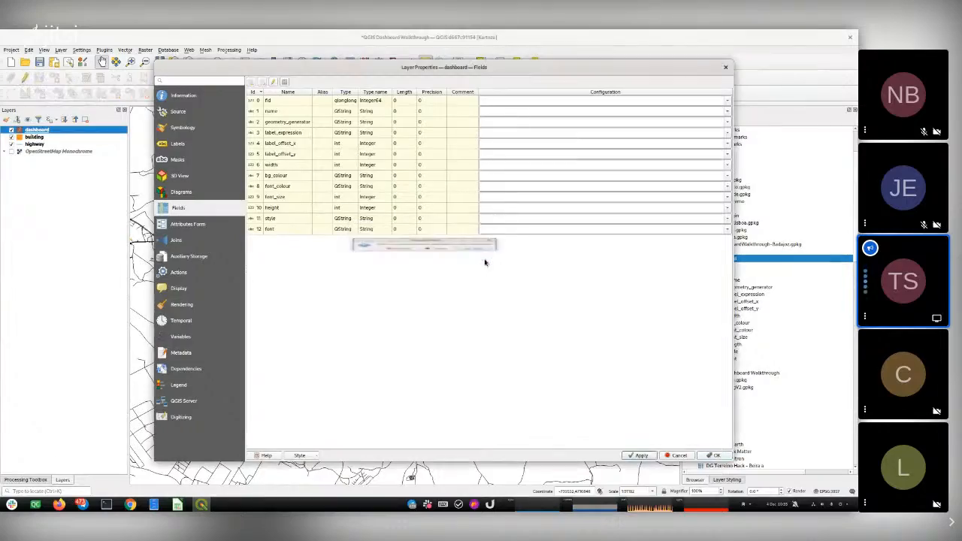
left_click(716, 456)
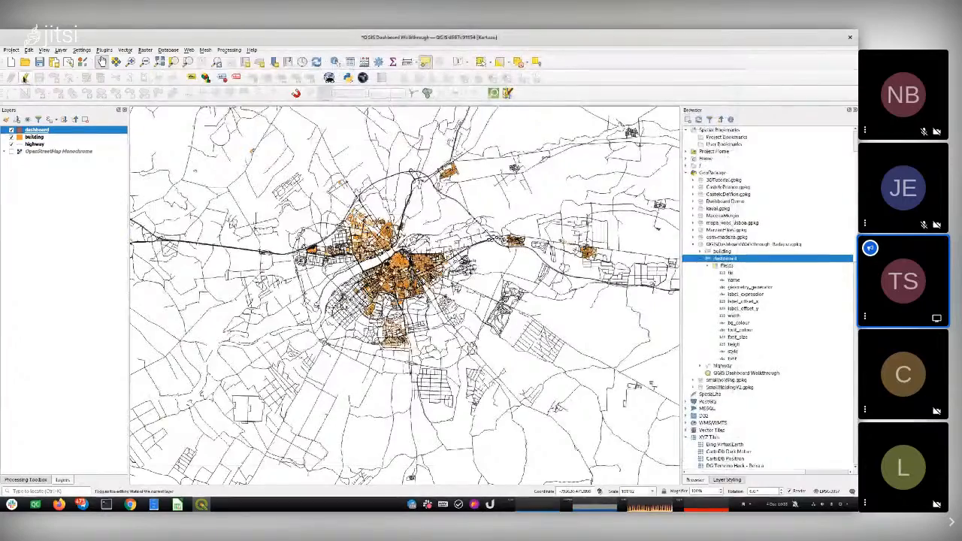
Put the dashboard layer in edit mode and draw a triangular test polygon just north of the city to open its attribute form.
left_click(25, 78)
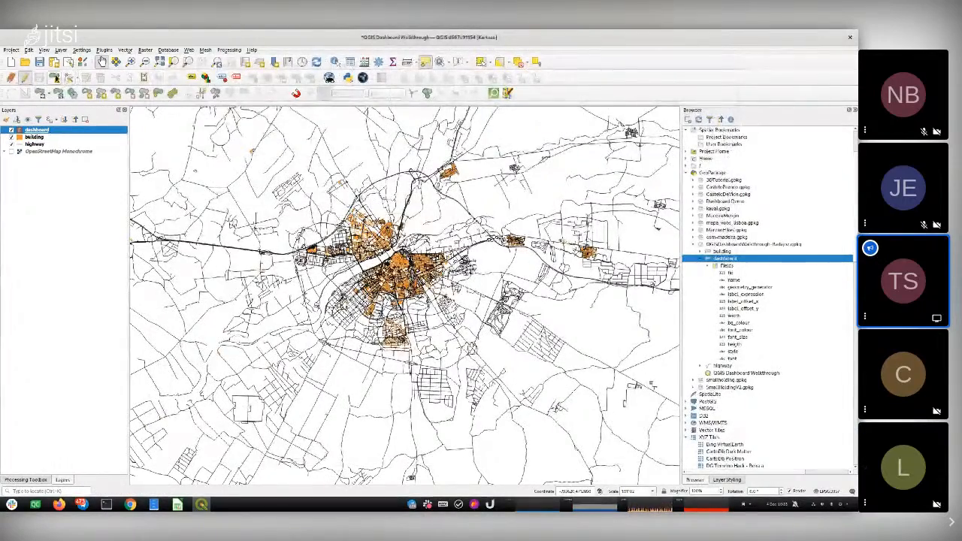
left_click(54, 78)
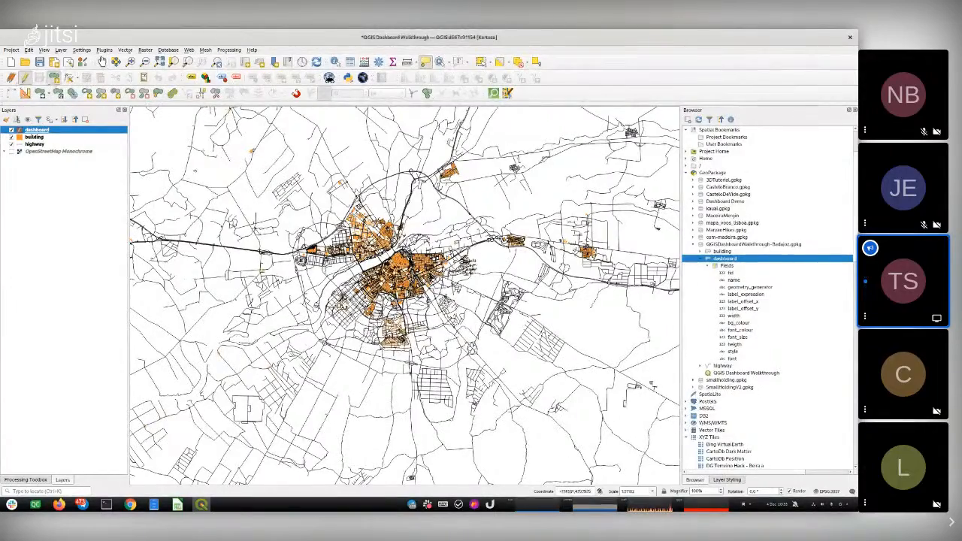
left_click(363, 203)
left_click(338, 158)
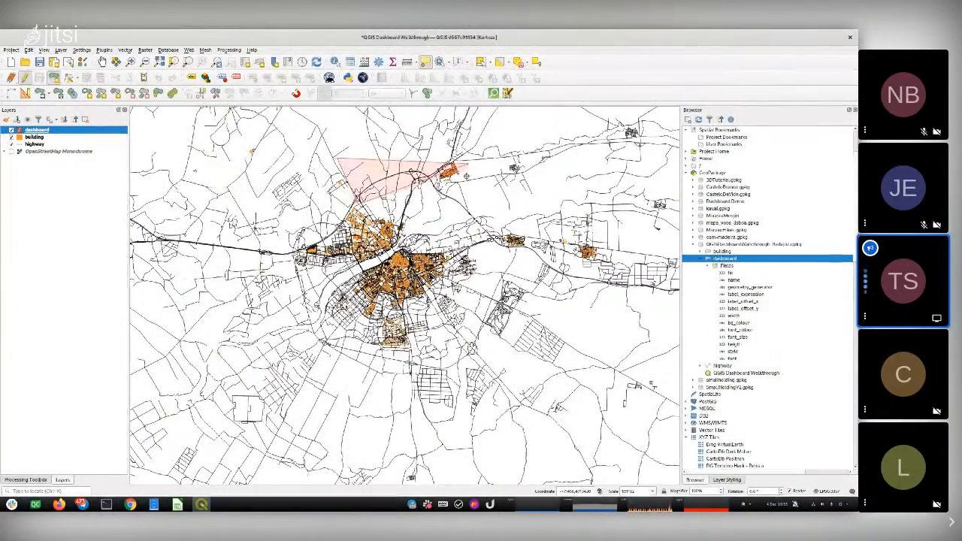
left_click(467, 163)
right_click(462, 226)
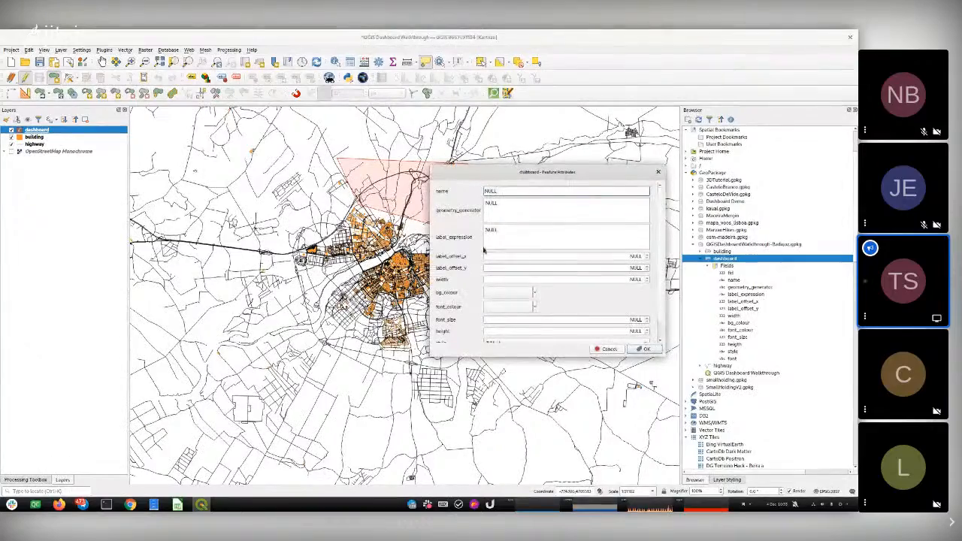
Check the bg_colour, style and font widgets in the new feature's form, enlarge the form, and discard the test polygon.
left_click(533, 294)
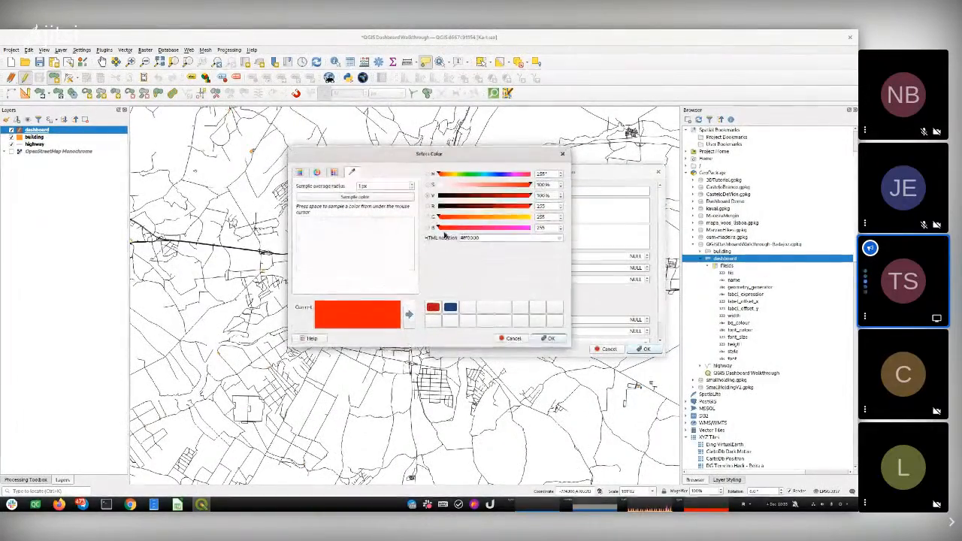
key("Escape")
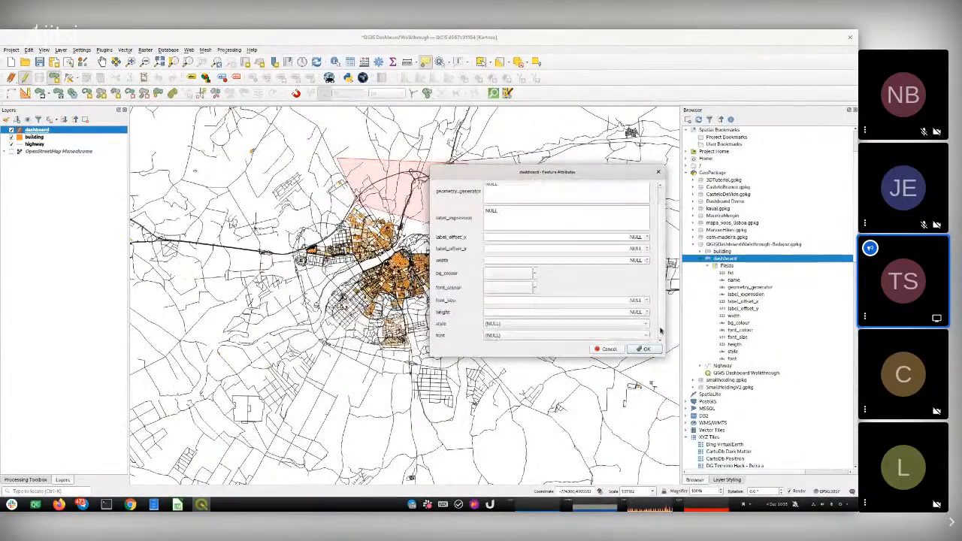
left_click(531, 324)
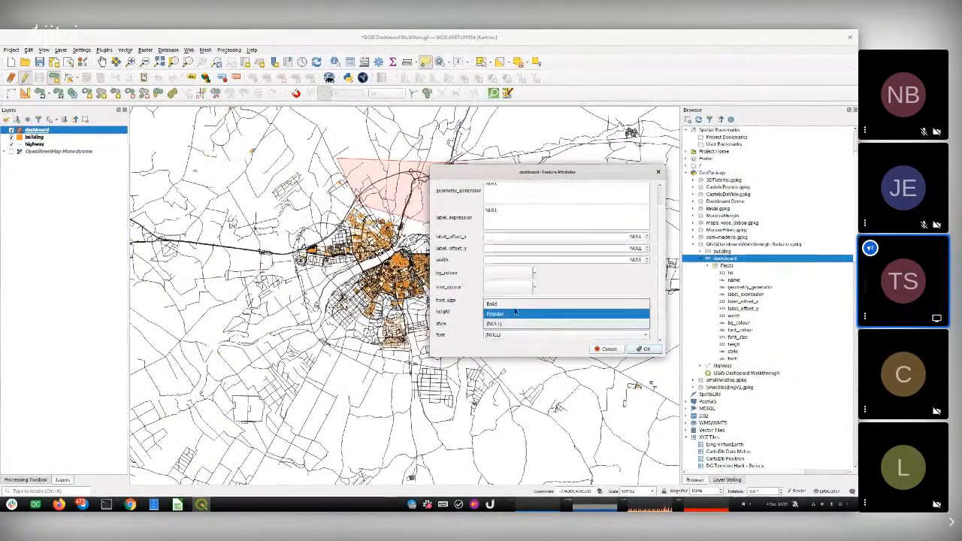
left_click(496, 324)
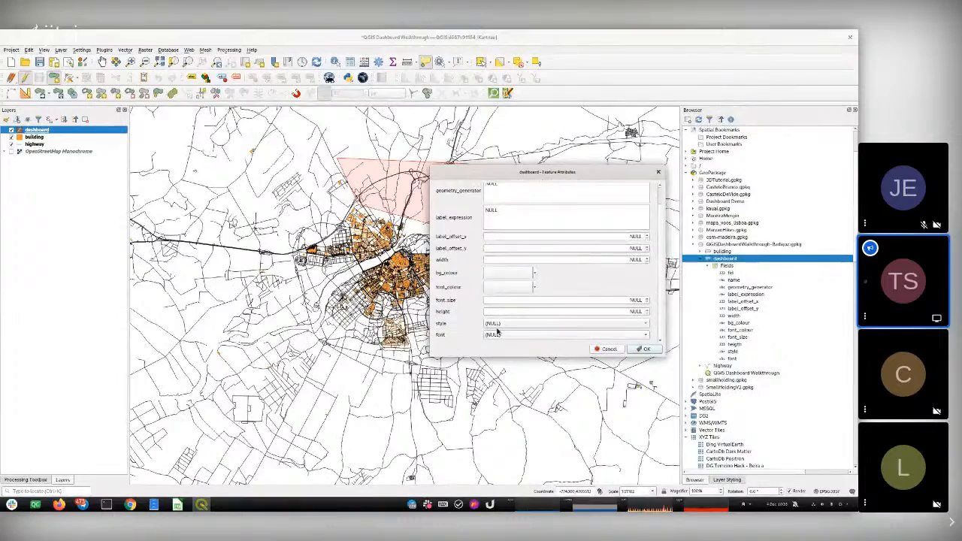
left_click(500, 335)
left_click(450, 261)
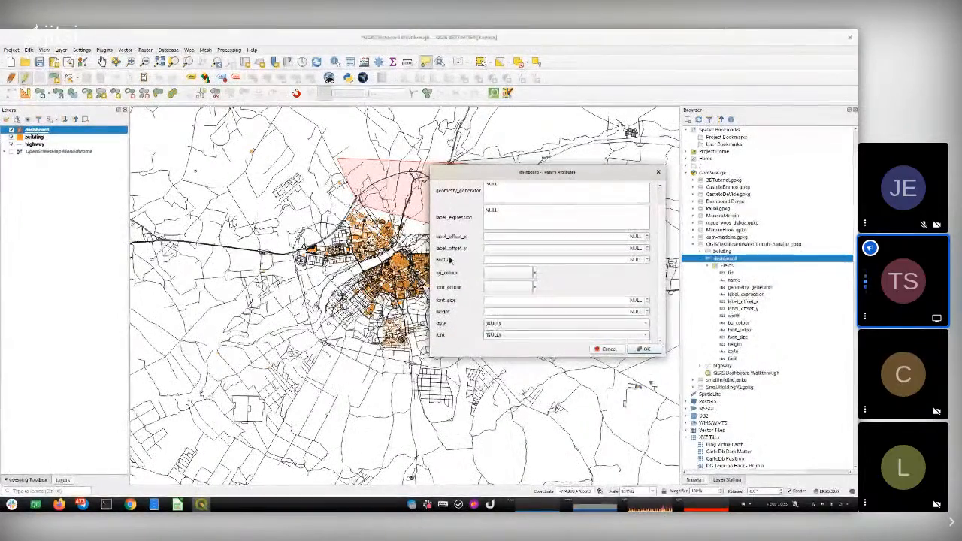
scroll(450, 261, "up", 2)
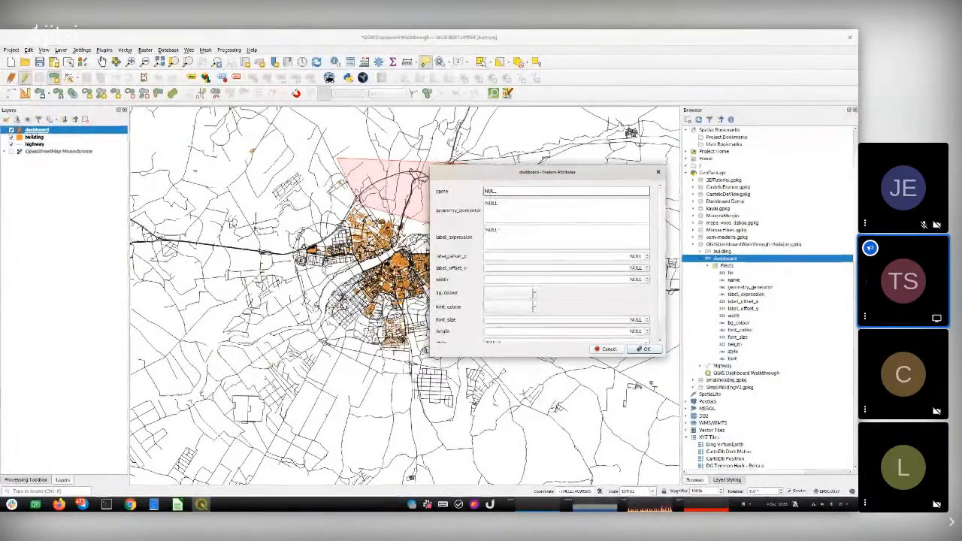
left_click_drag(430, 357, 346, 397)
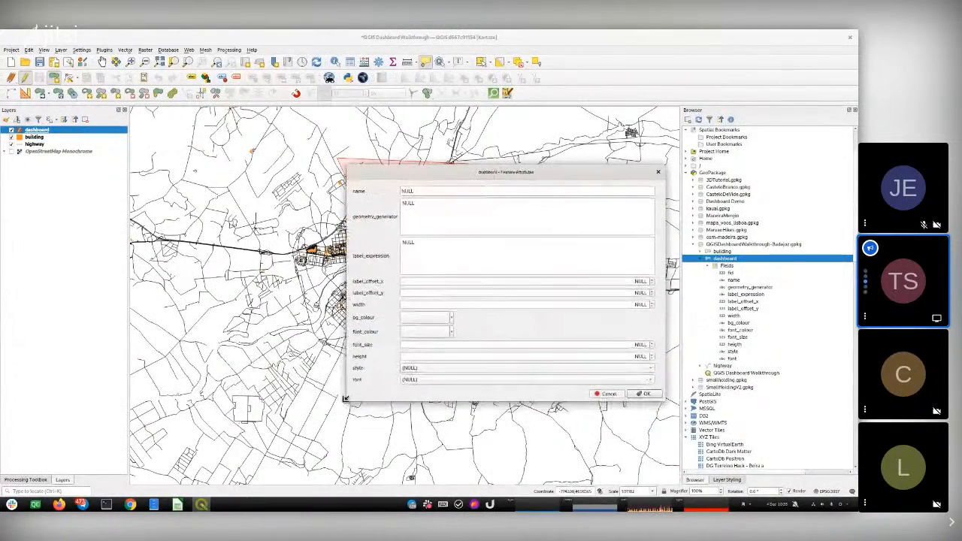
left_click(440, 228)
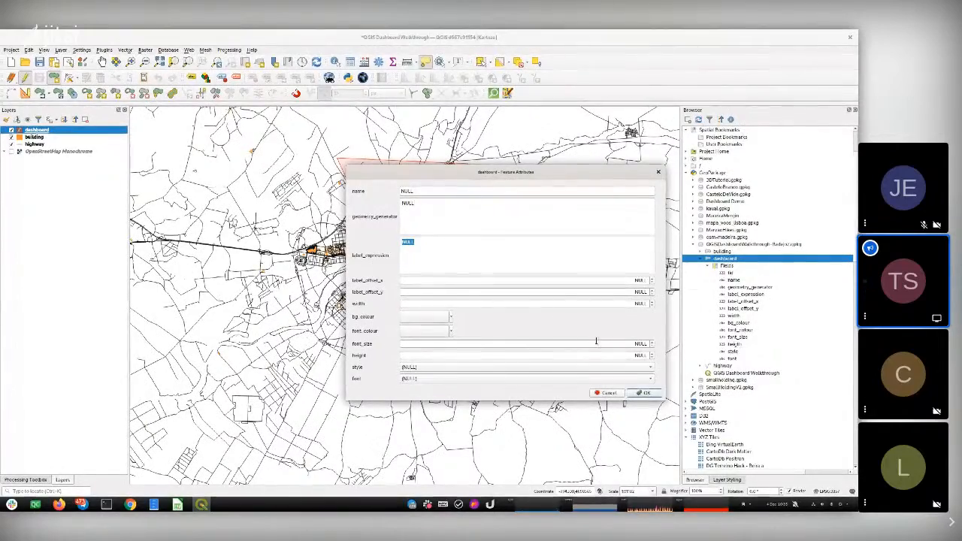
left_click(659, 172)
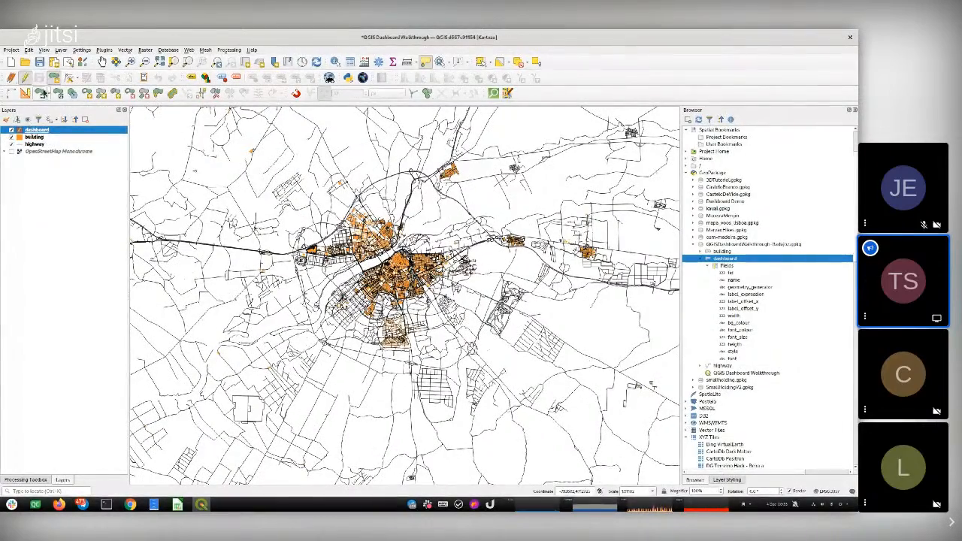
Show the OpenStreetMap Monochrome layer and activate Add Rectangle from Extent with the whole world map in view.
left_click(54, 78)
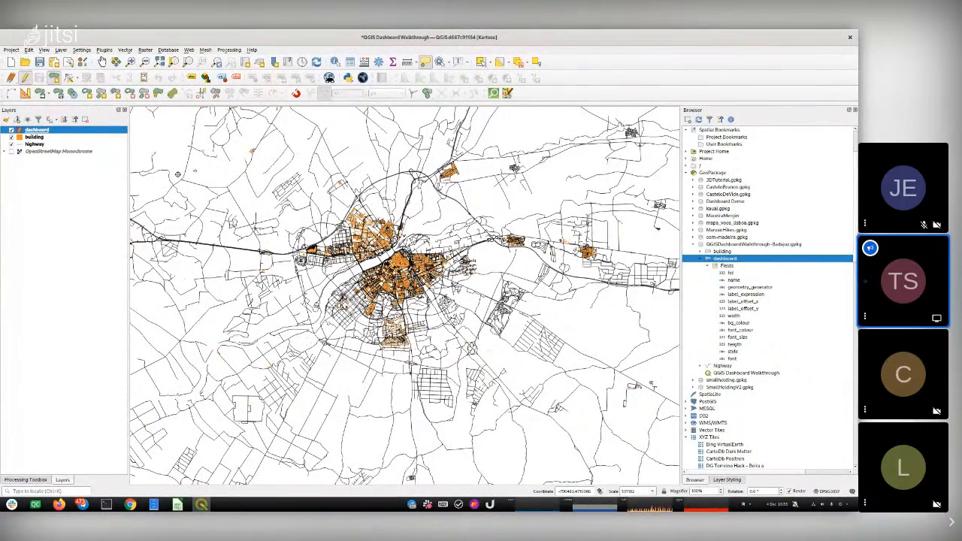
left_click(11, 151)
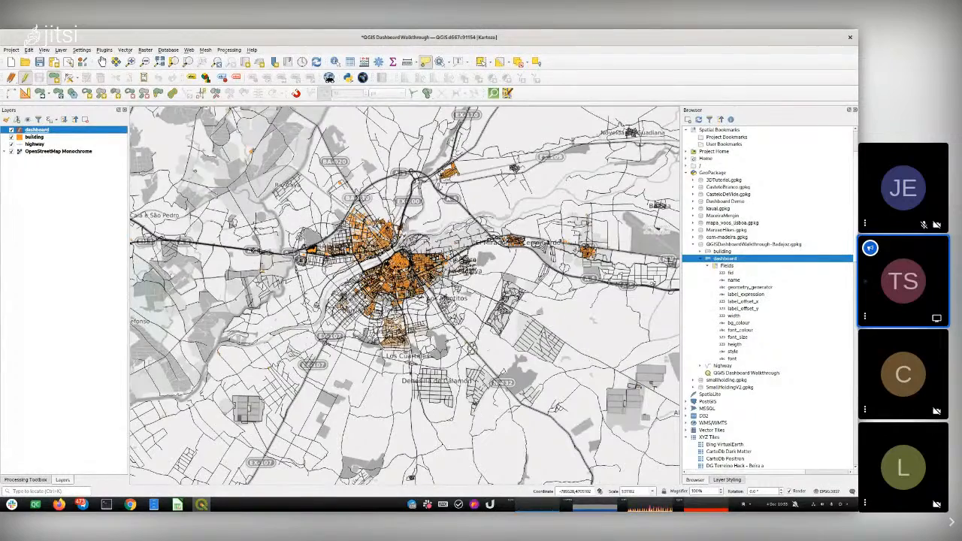
scroll(253, 250, "up", 2)
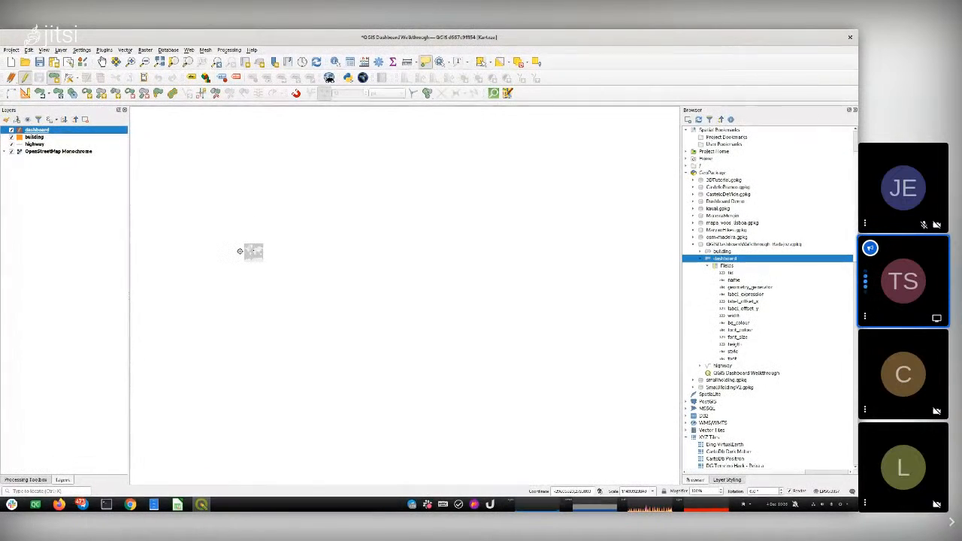
scroll(241, 251, "up", 5)
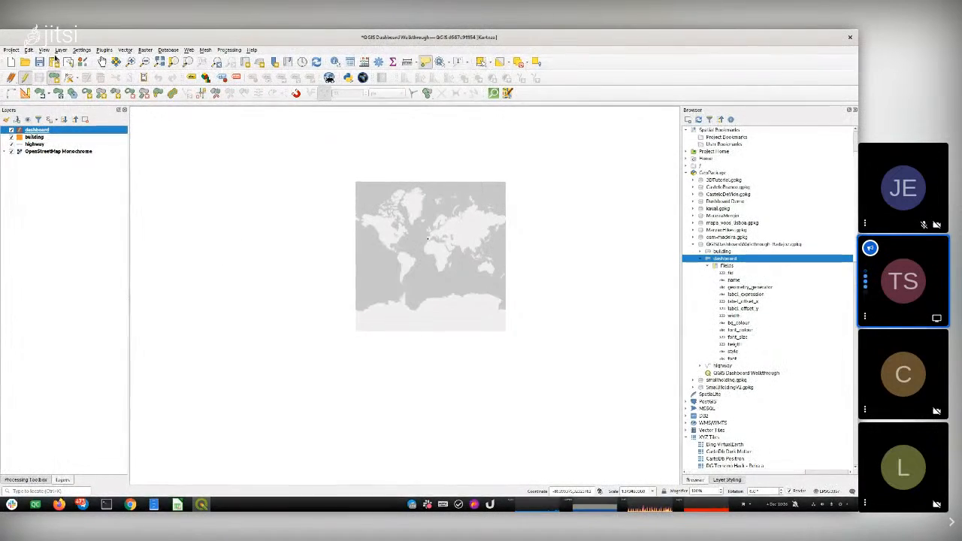
left_click(28, 50)
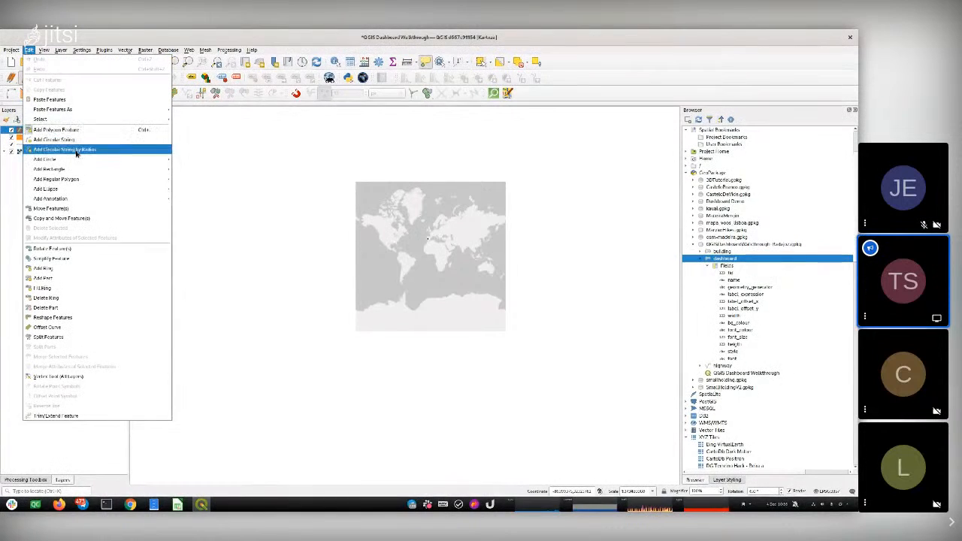
mouse_move(73, 170)
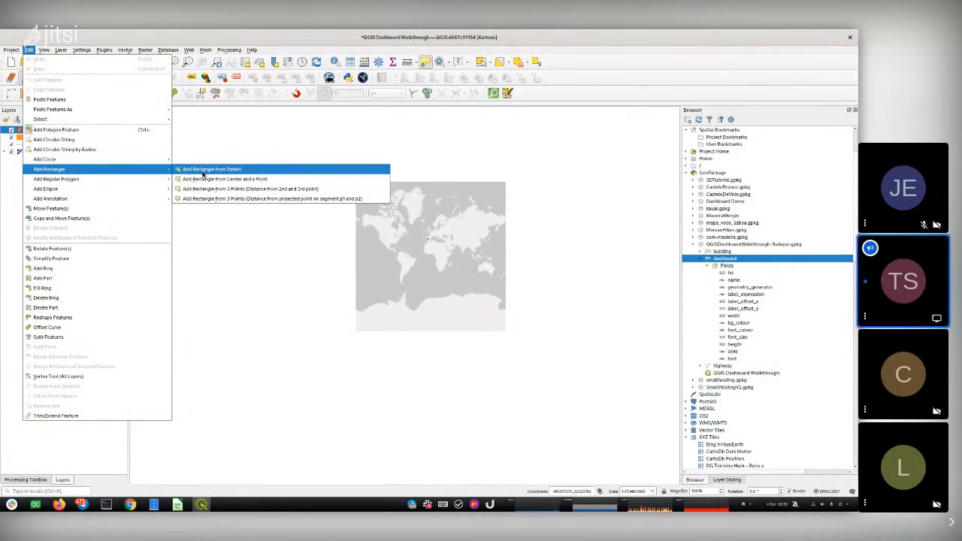
left_click(202, 172)
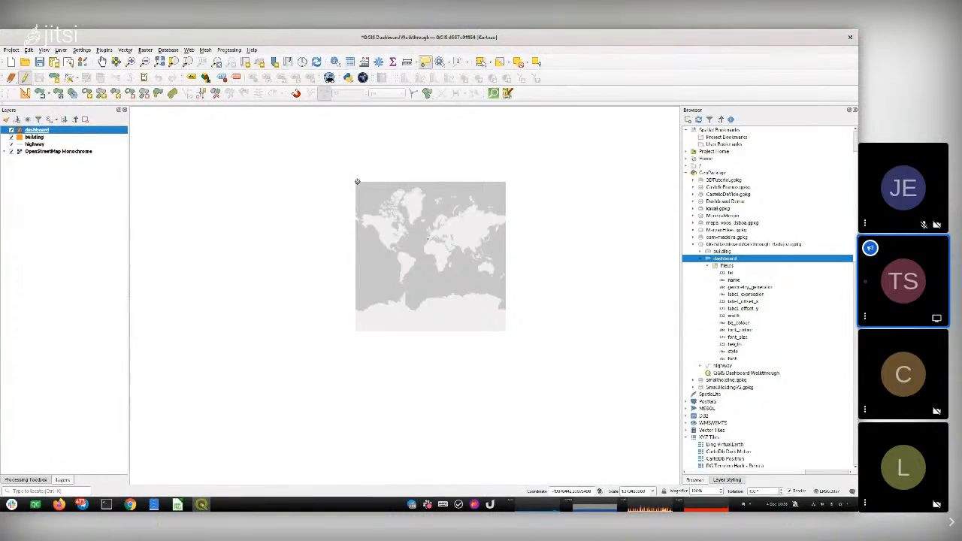
left_click_drag(356, 181, 507, 330)
left_click_drag(464, 188, 558, 264)
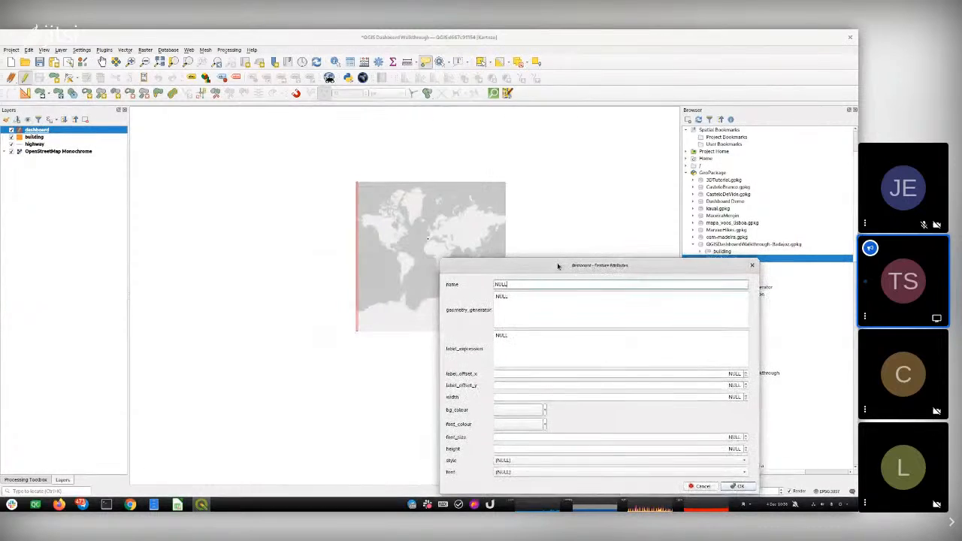
key("Escape")
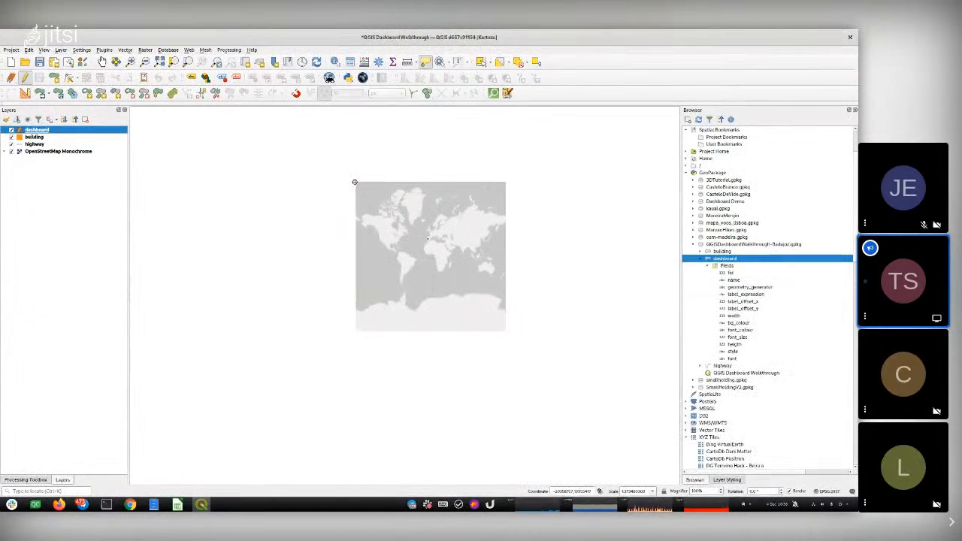
left_click_drag(355, 183, 508, 331)
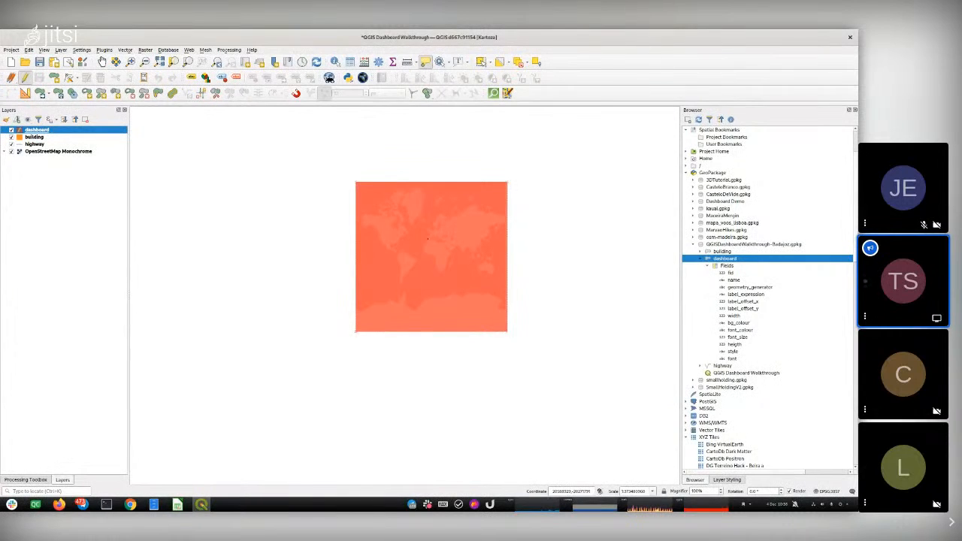
left_click(507, 331)
left_click_drag(536, 268, 378, 345)
key("Return")
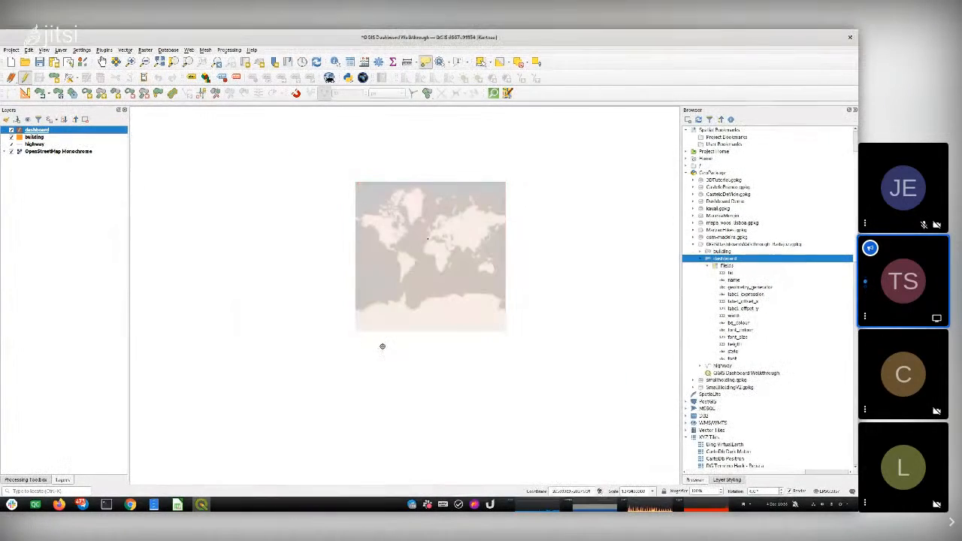
Draw a rectangle covering the whole world map in the dashboard layer and name the new feature First Label.
left_click(354, 181)
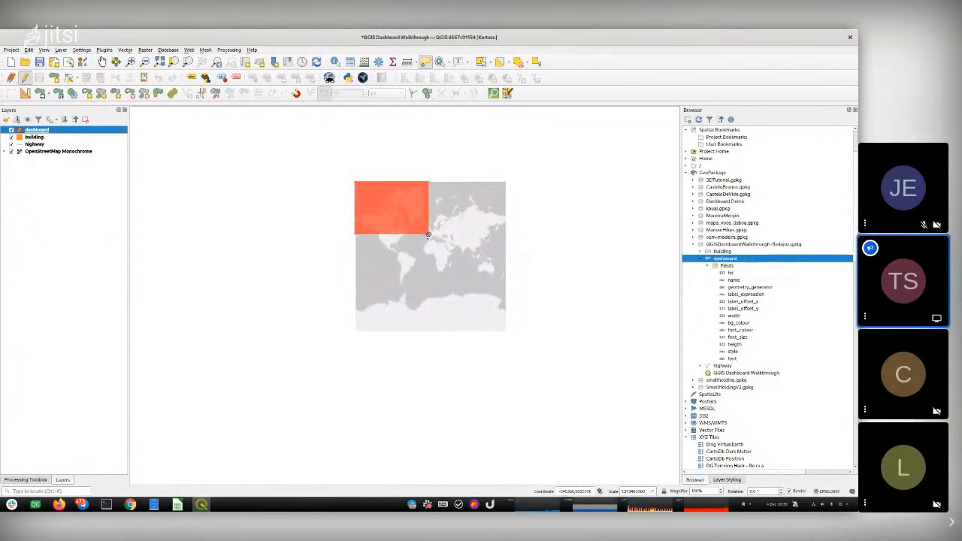
left_click(506, 335)
left_click_drag(458, 268, 604, 165)
left_click(575, 184)
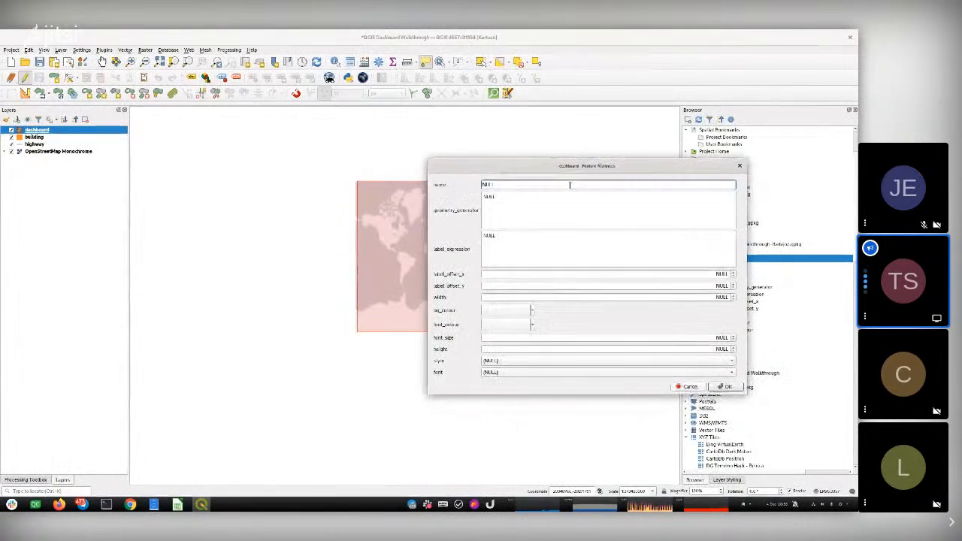
type("F")
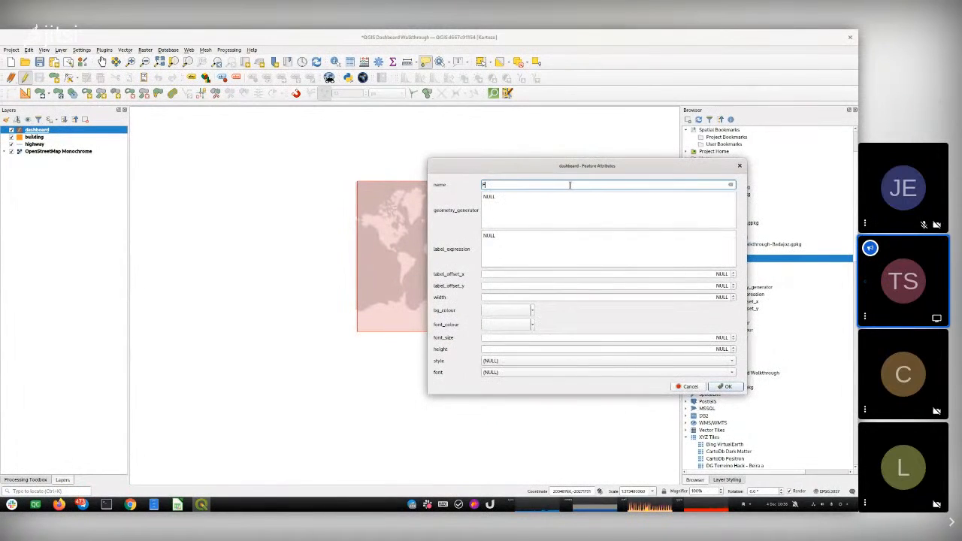
type("irst labe")
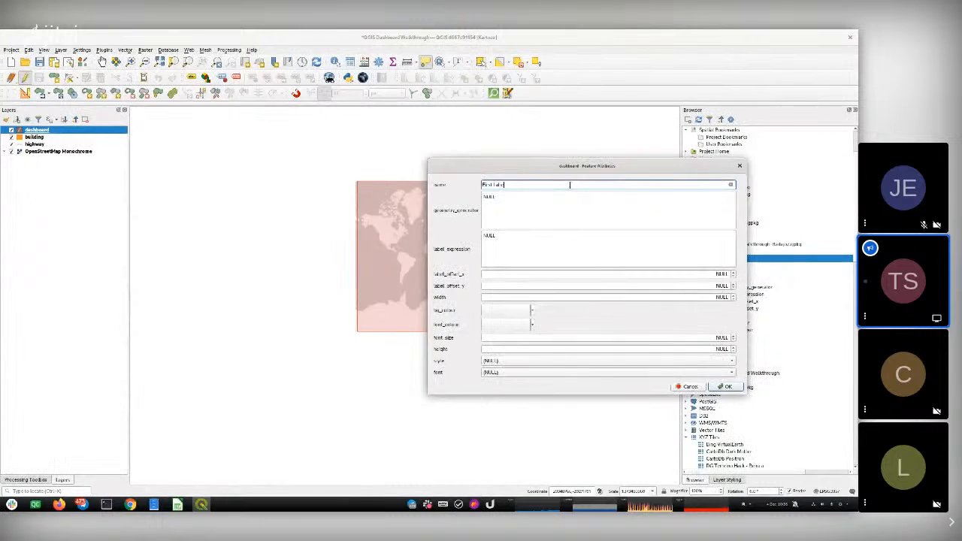
type("l")
left_click(531, 198)
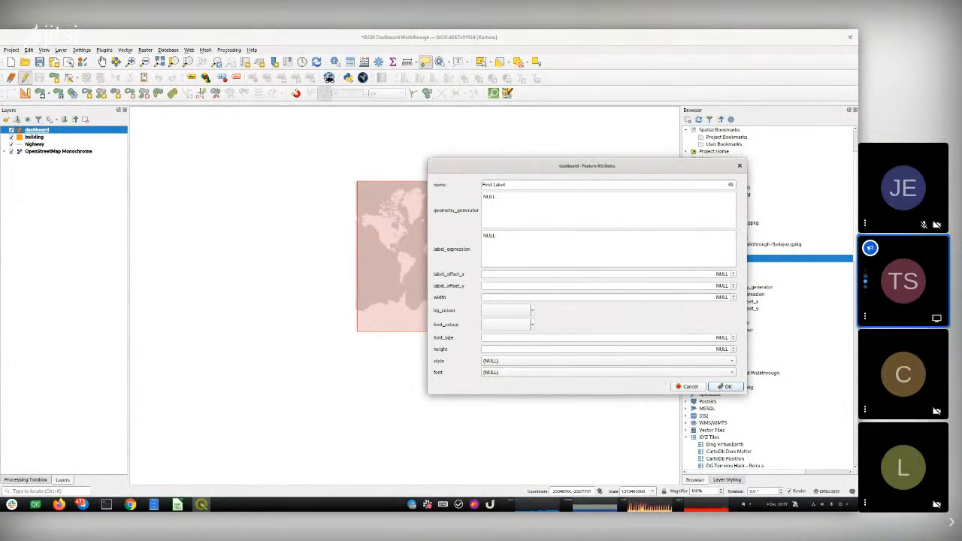
key("alt+Tab")
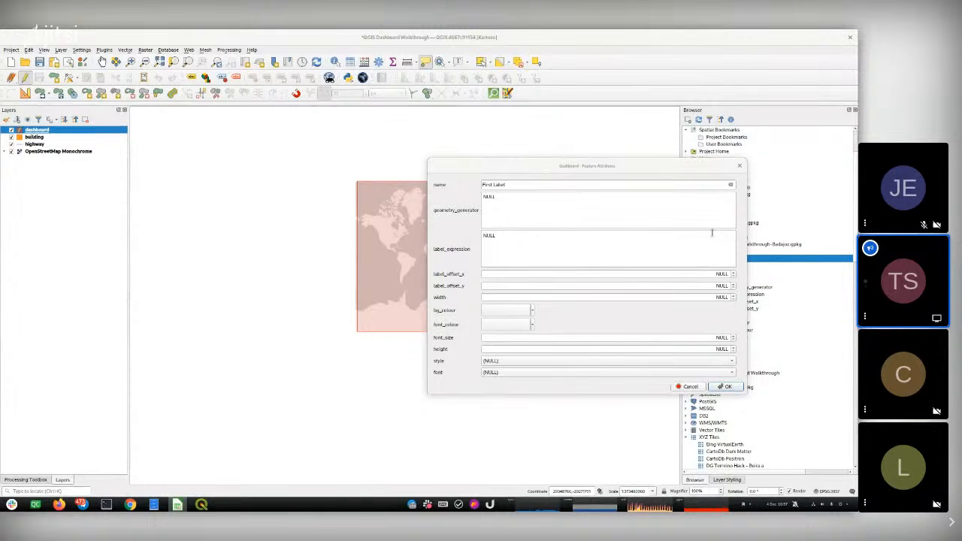
left_click(539, 203)
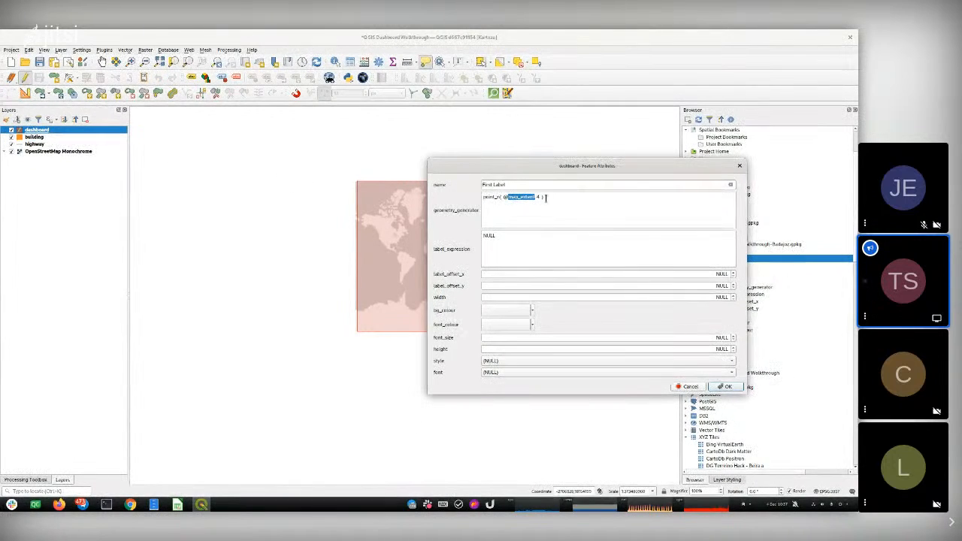
left_click(502, 197)
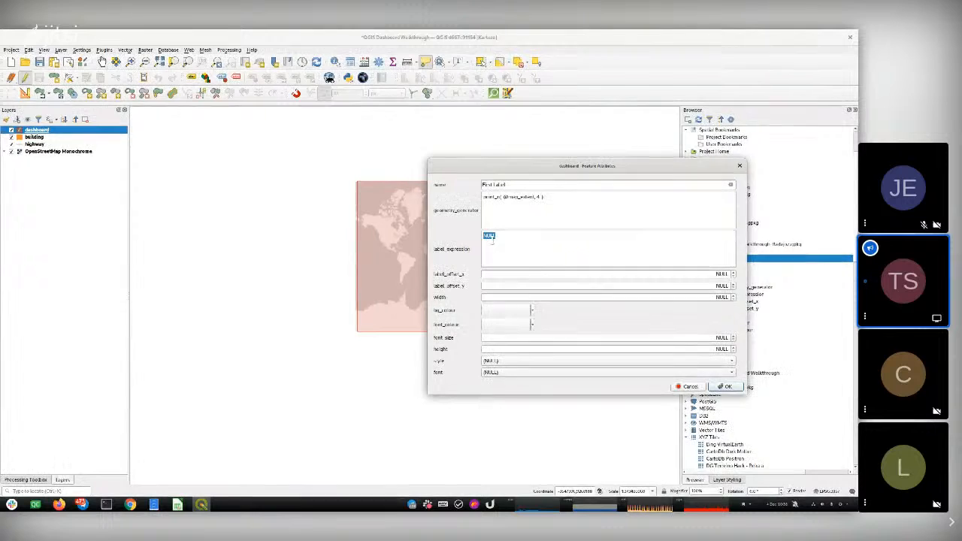
key("BackSpace")
type("'HELLO WORLD")
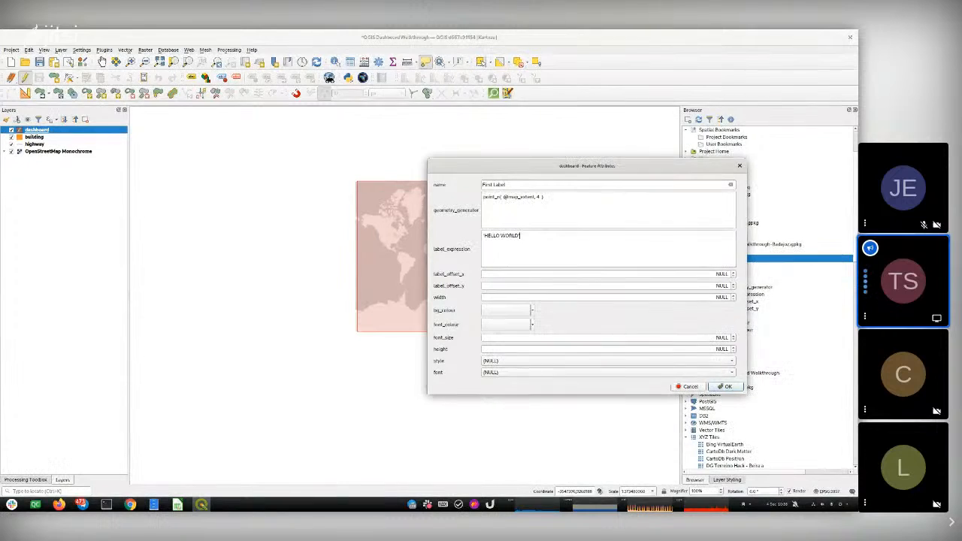
key("alt+Tab")
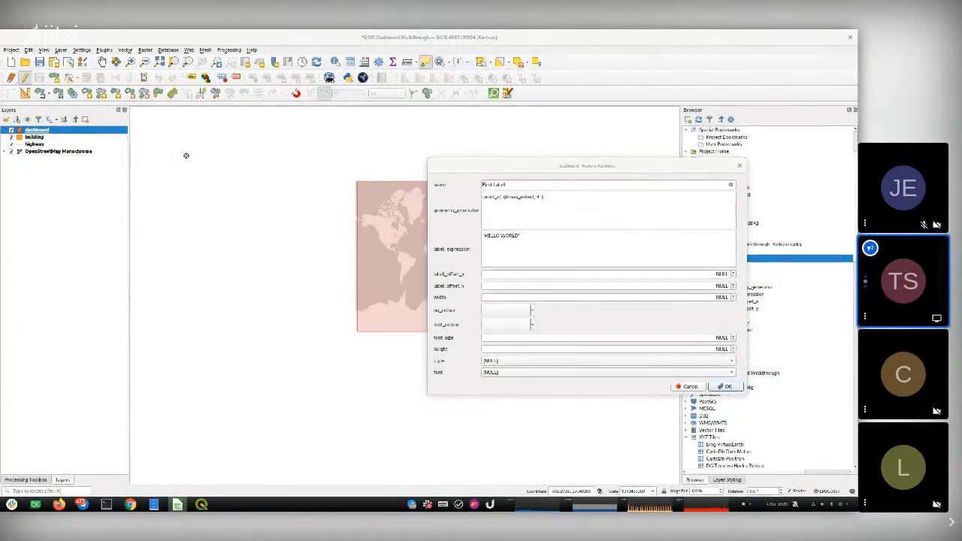
Set label_offset_x, label_offset_y and width to 100 each for the First Label feature.
left_click(489, 274)
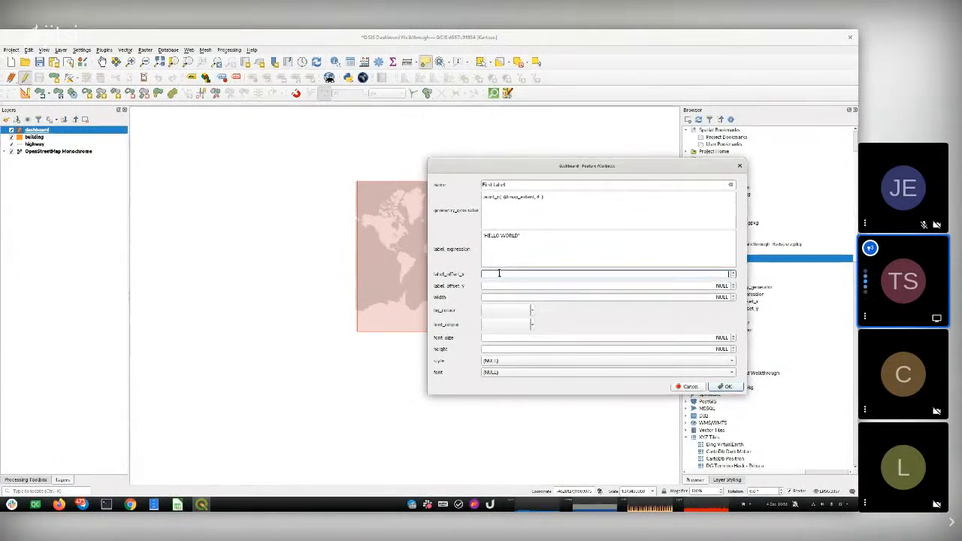
type("1")
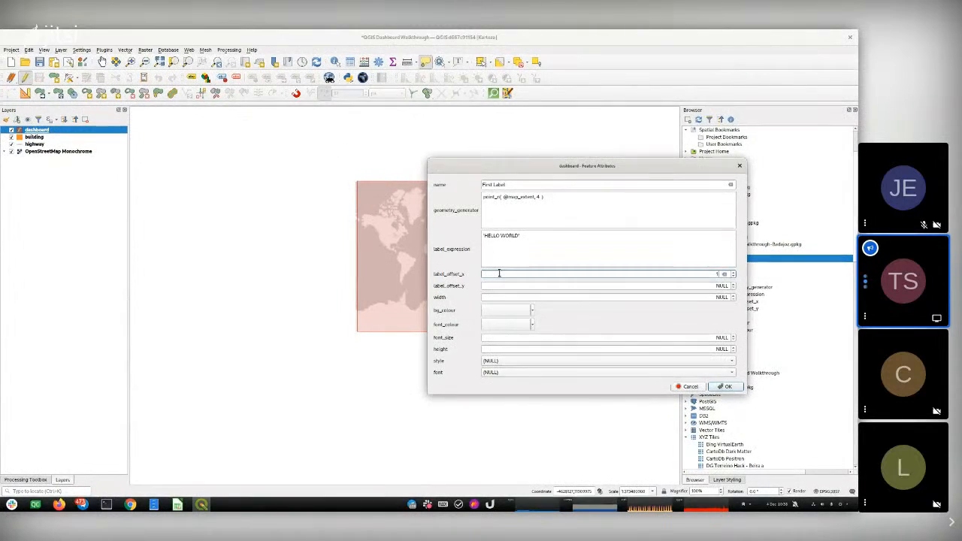
type("00")
key("Tab")
type("100")
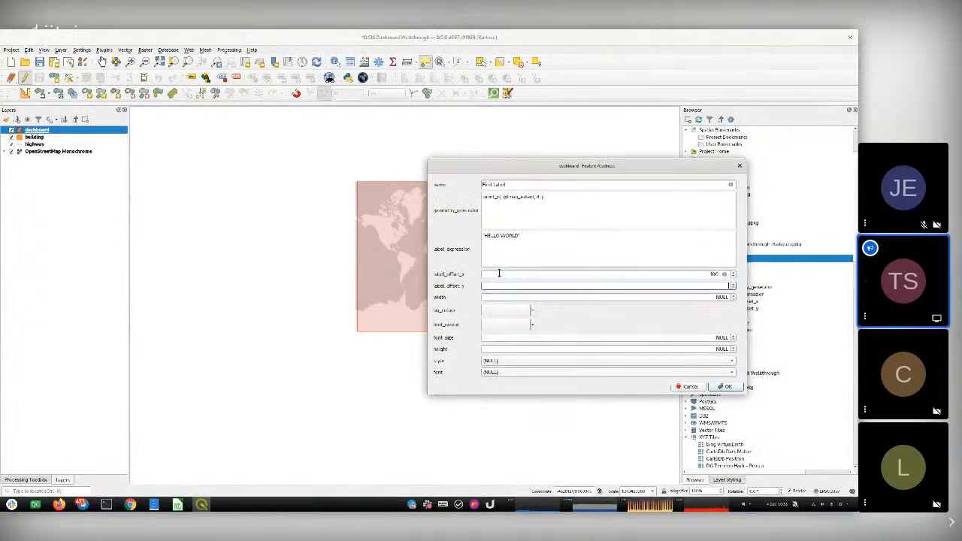
left_click(531, 298)
type("100")
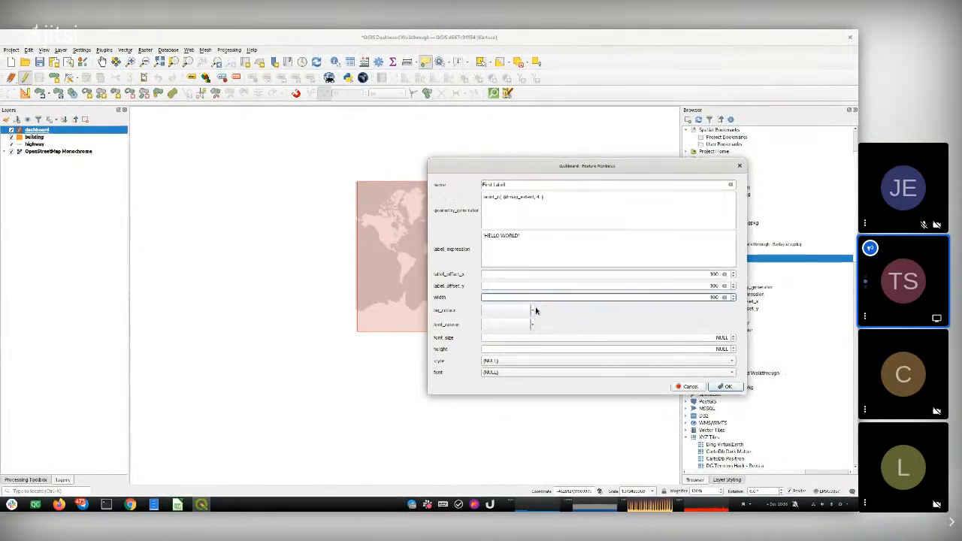
Set the feature's bg_colour to a dark orange-red and its font_colour to white.
left_click(532, 310)
left_click(524, 357)
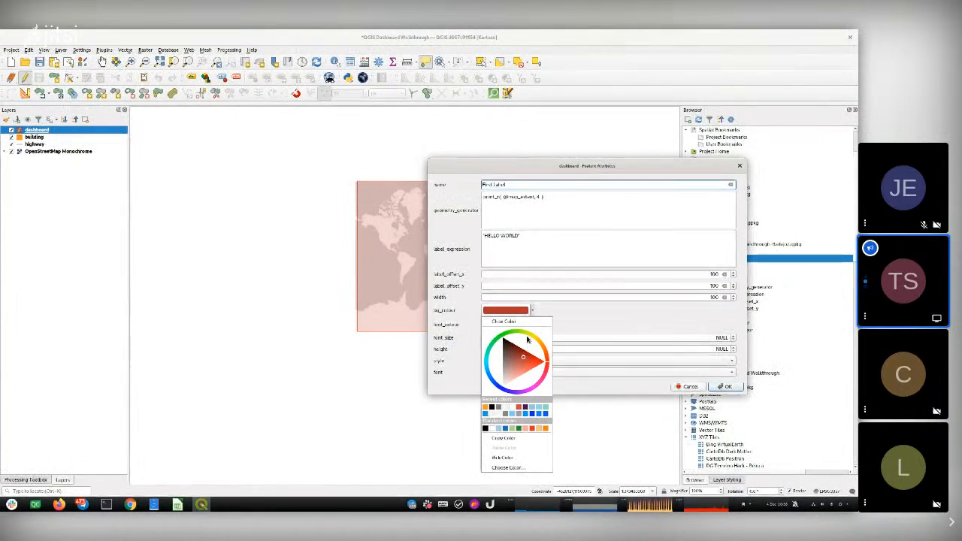
left_click(576, 313)
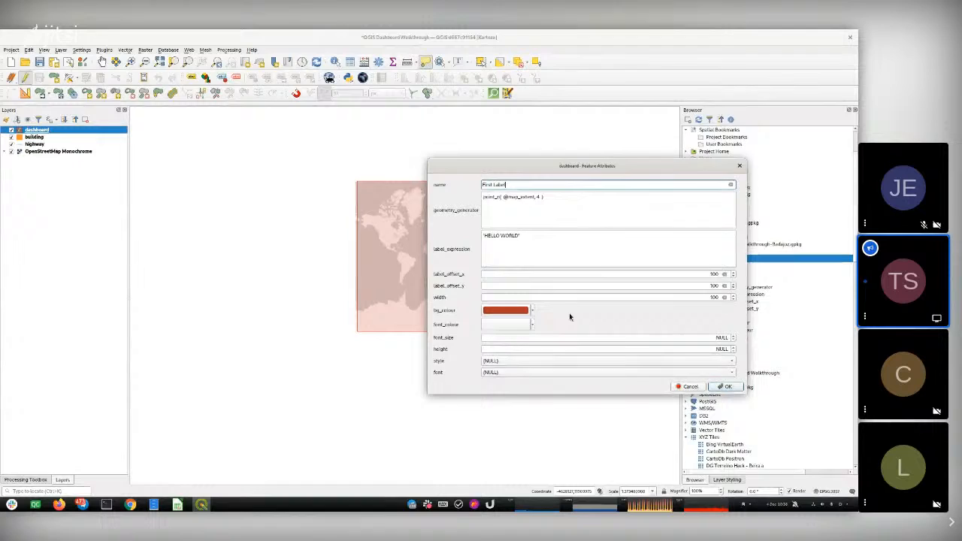
left_click(531, 324)
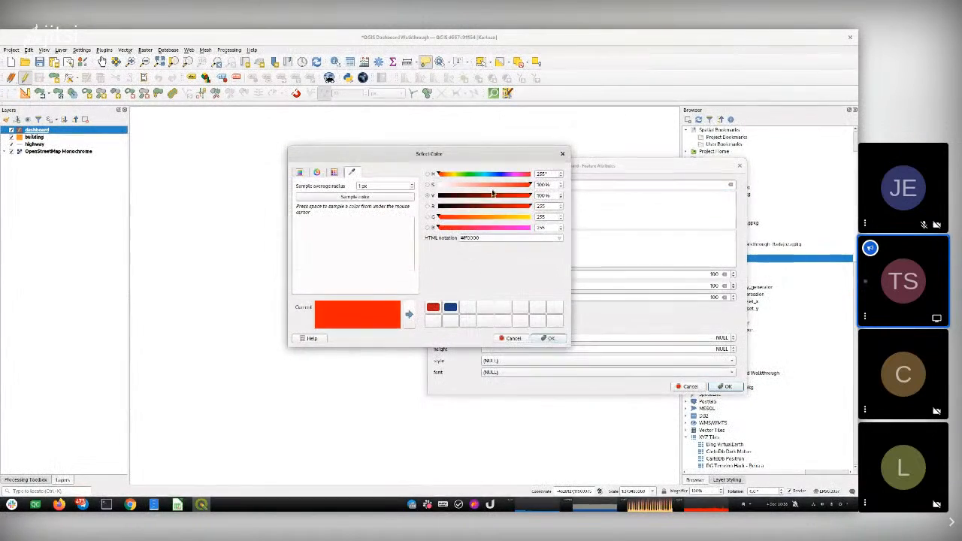
left_click_drag(498, 185, 436, 184)
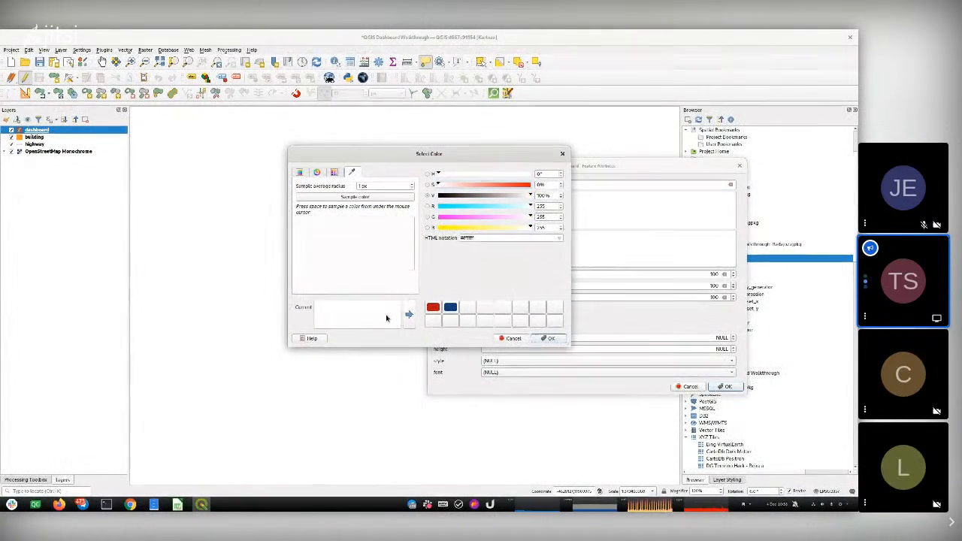
left_click(548, 340)
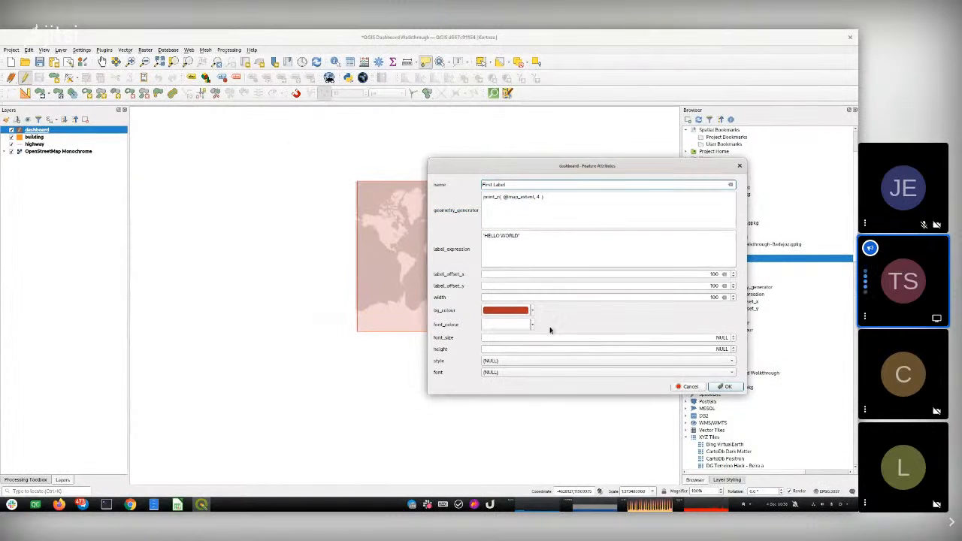
Set the feature's font_size to 32, height to 40, style to Bold and font to Arial.
left_click(698, 337)
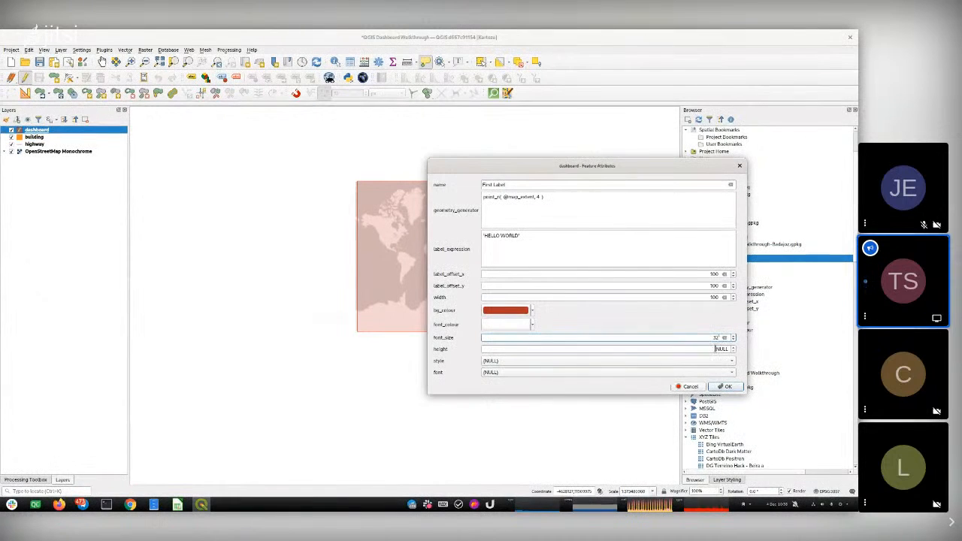
left_click(714, 349)
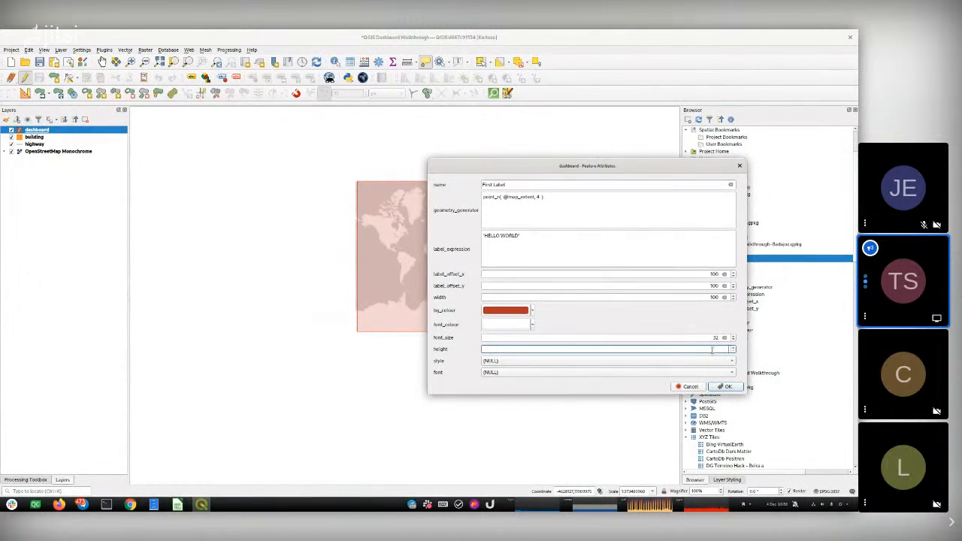
type("40")
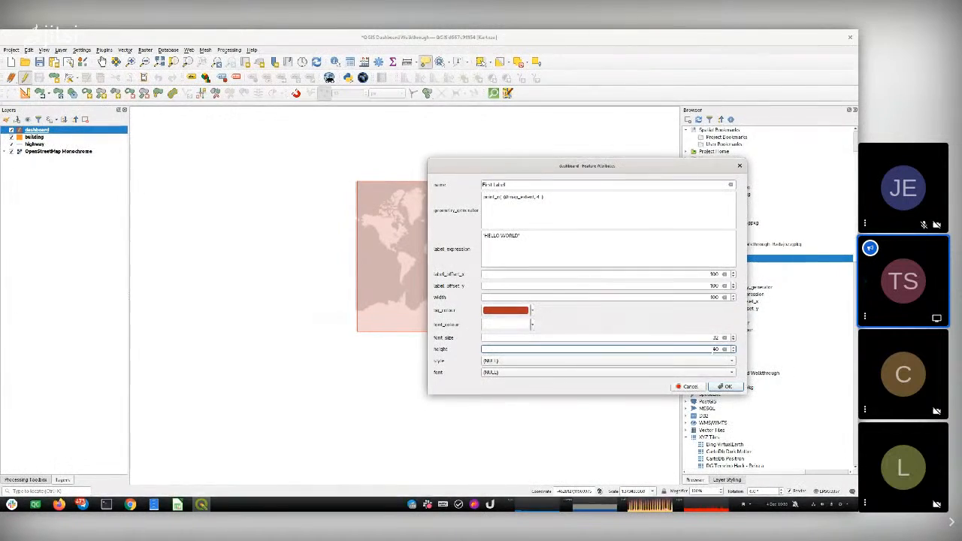
left_click(672, 362)
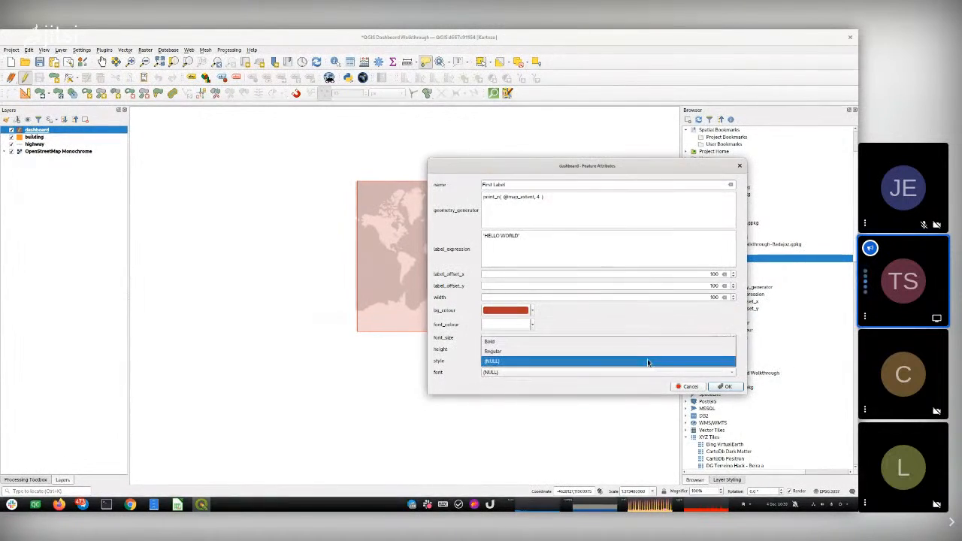
left_click(503, 372)
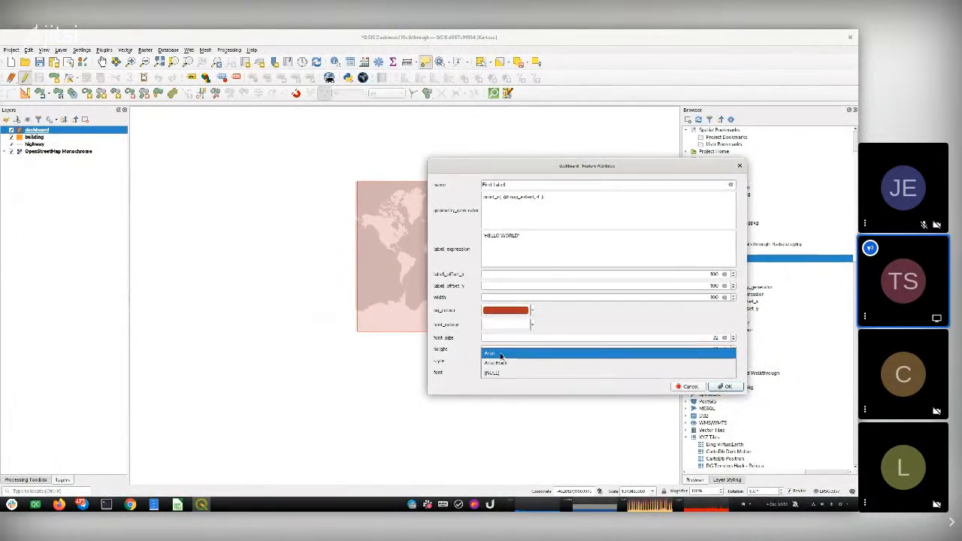
left_click(501, 355)
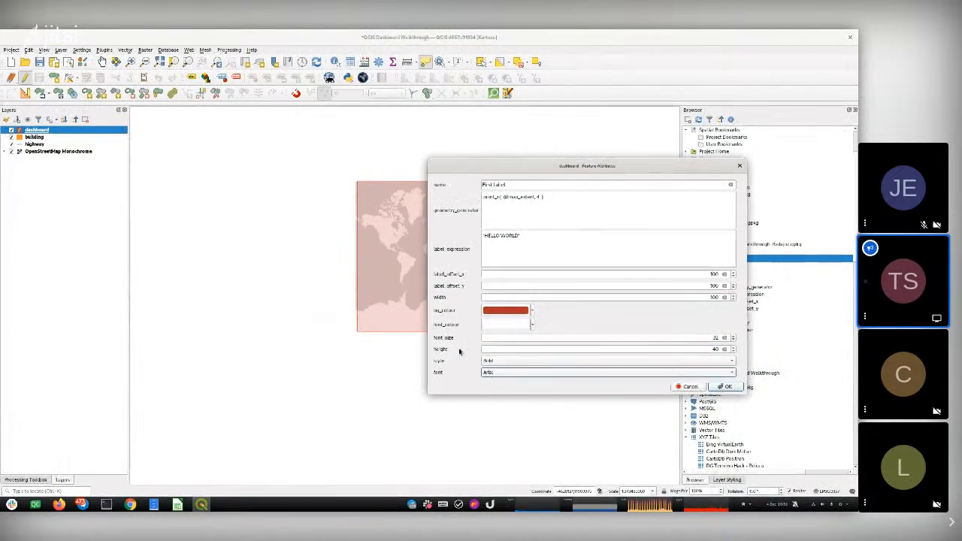
Capture a screenshot of the completed feature attribute form and save it as dashboard3.png in the screenshots folder.
left_click_drag(543, 169, 416, 158)
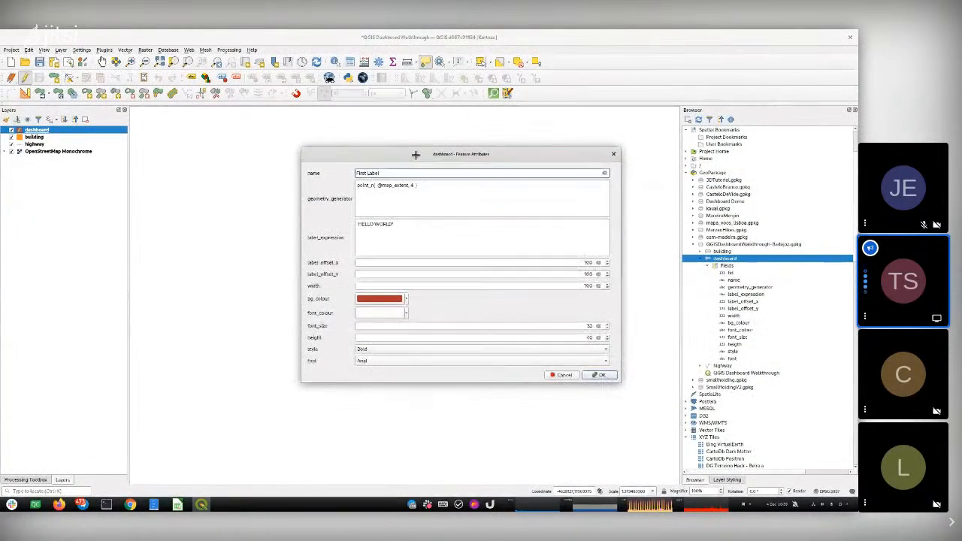
key("Print")
mouse_move(298, 144)
left_mouse_down()
mouse_move(401, 184)
mouse_move(622, 385)
left_mouse_up()
left_click(546, 393)
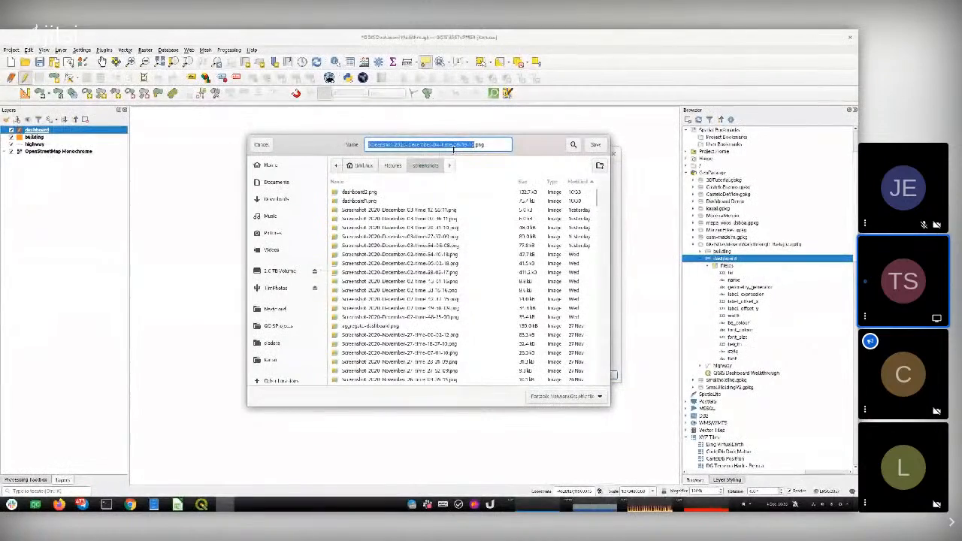
left_click(359, 192)
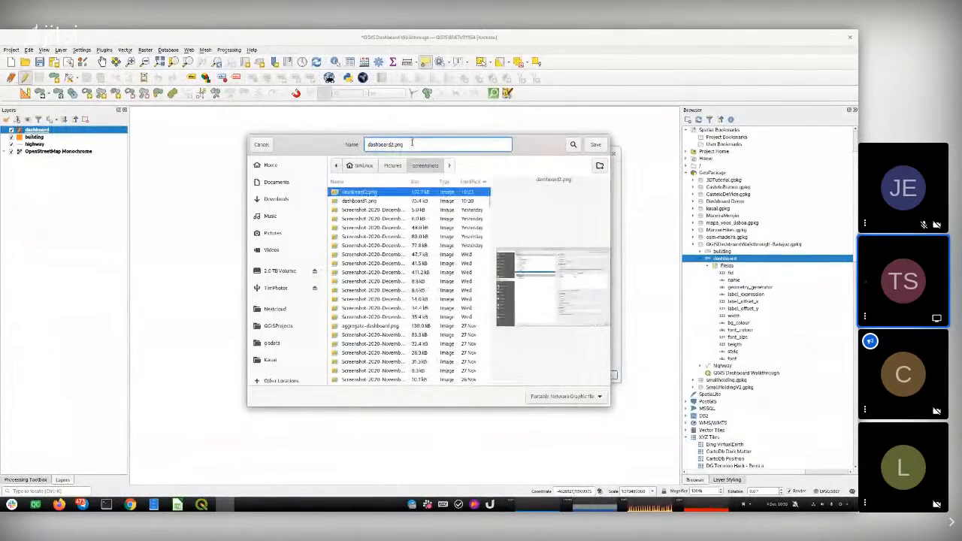
key("Left")
key("Left")
key("Left")
key("Left")
key("BackSpace")
type("3")
key("Return")
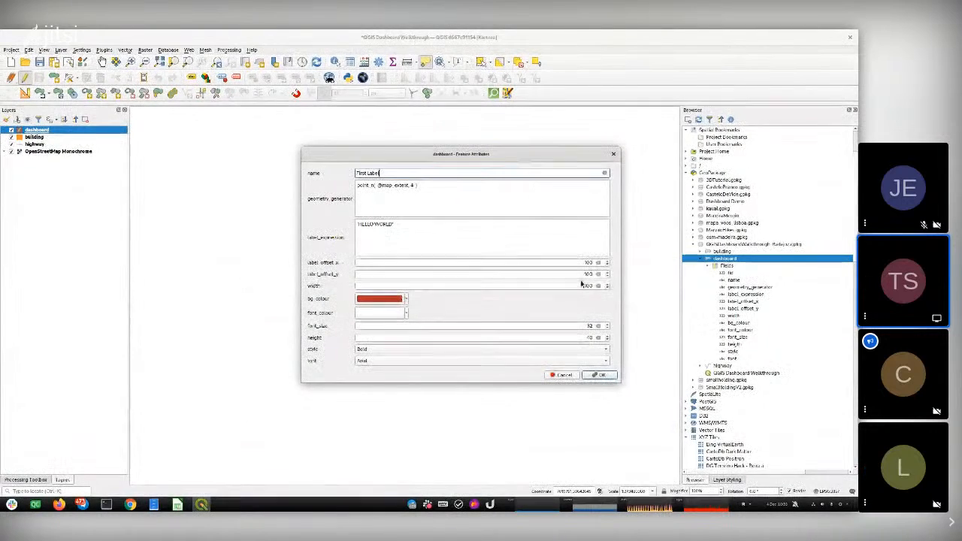
Accept the First Label feature's attributes, end editing of the dashboard layer and save its changes.
left_click(608, 375)
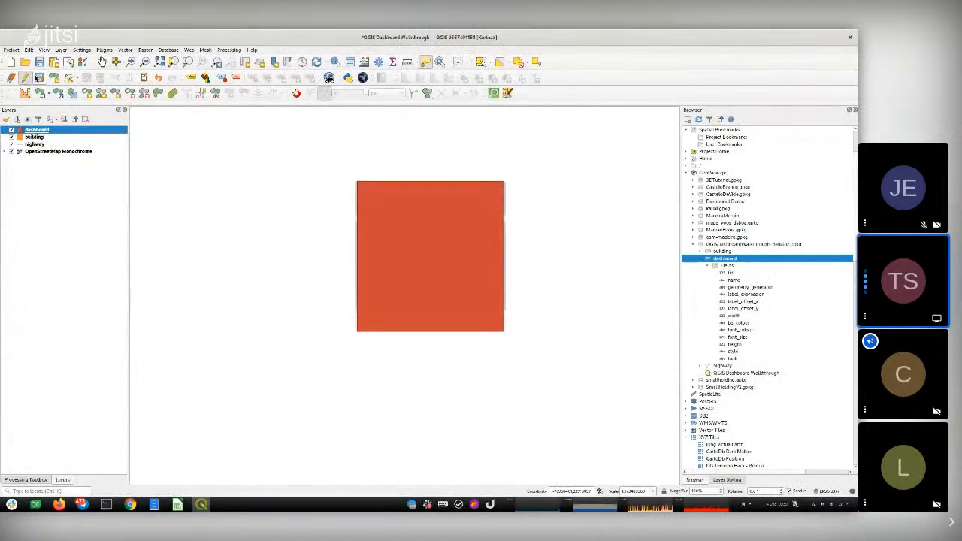
left_click(26, 78)
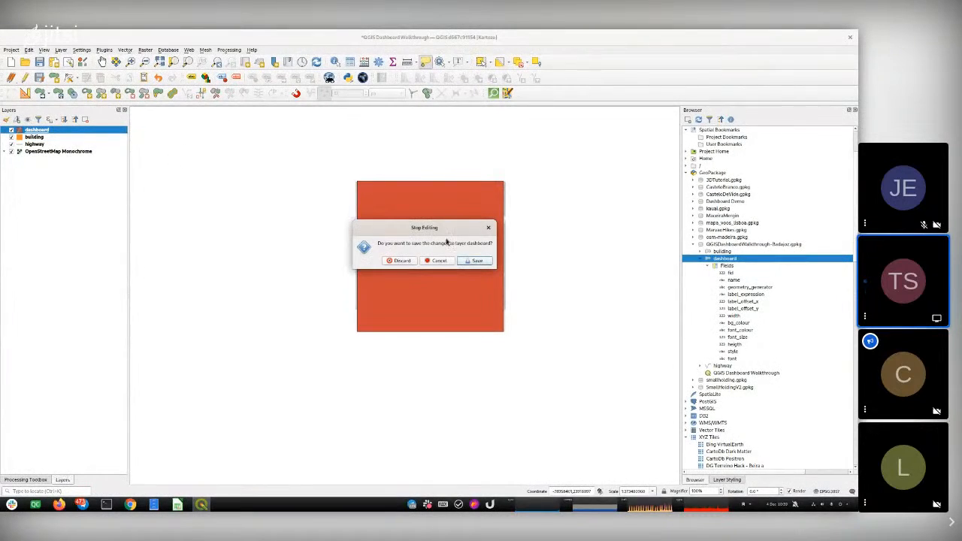
left_click(476, 261)
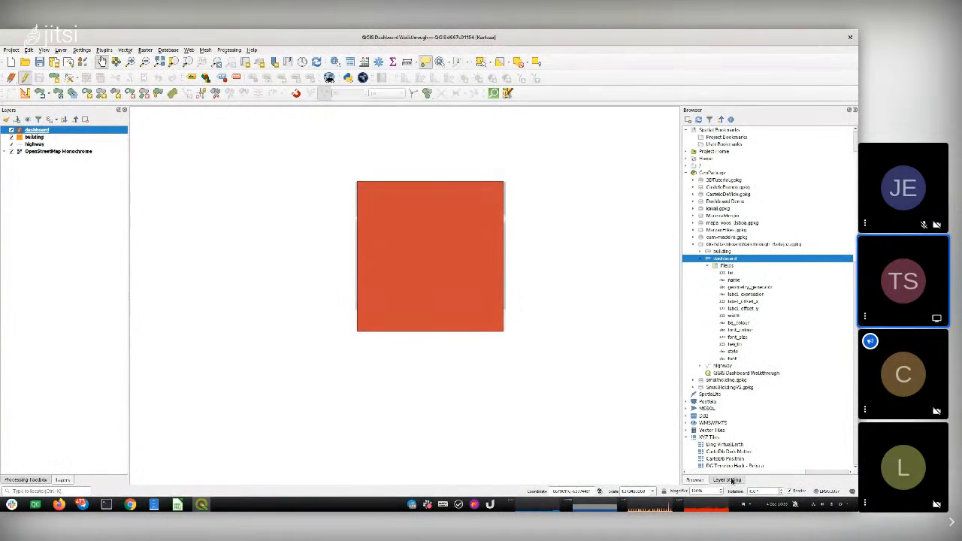
Set the dashboard layer's symbology to No Symbols in a widened styling panel and open the layer's label settings.
key("F7")
left_click_drag(683, 314, 599, 314)
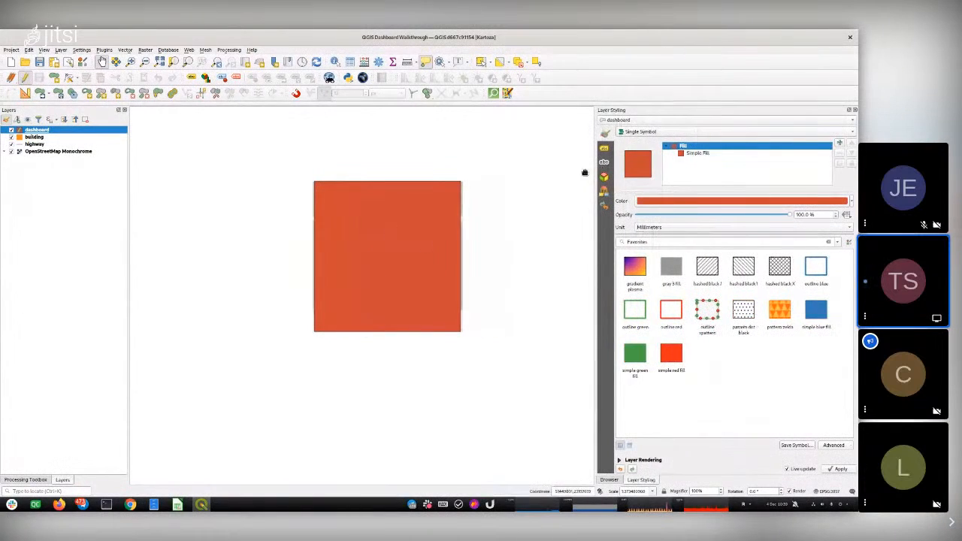
left_click(639, 131)
left_click(636, 123)
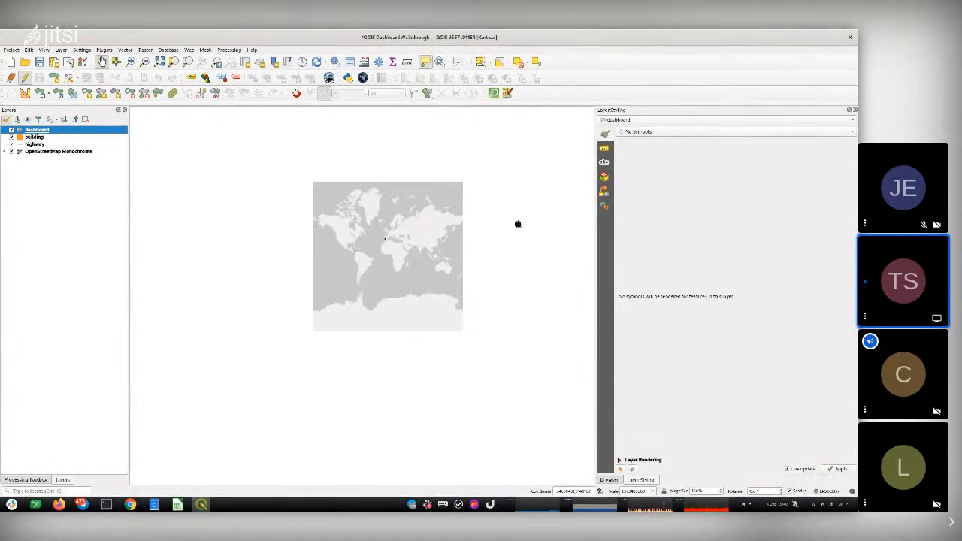
left_click(605, 149)
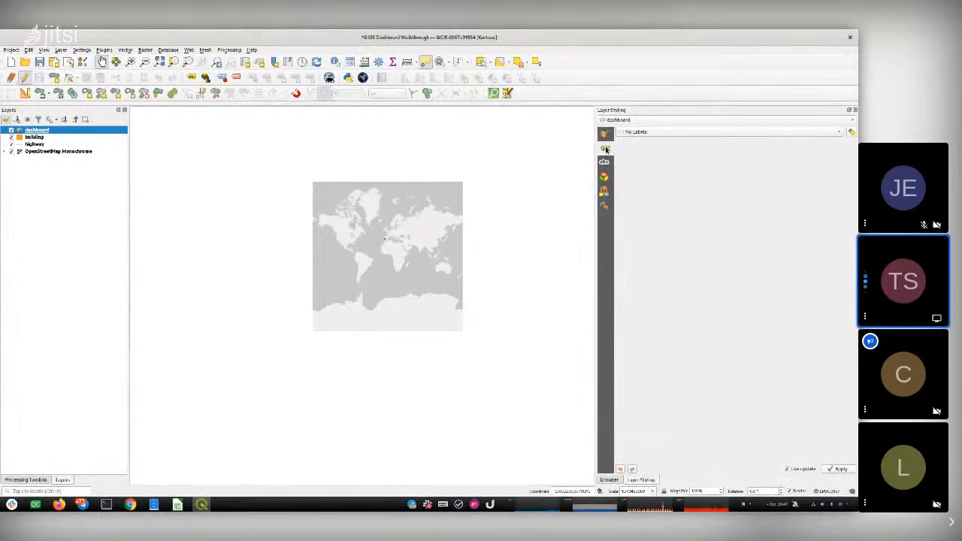
Turn on Single Labels for the dashboard layer, using the name field as the label value.
left_click(640, 132)
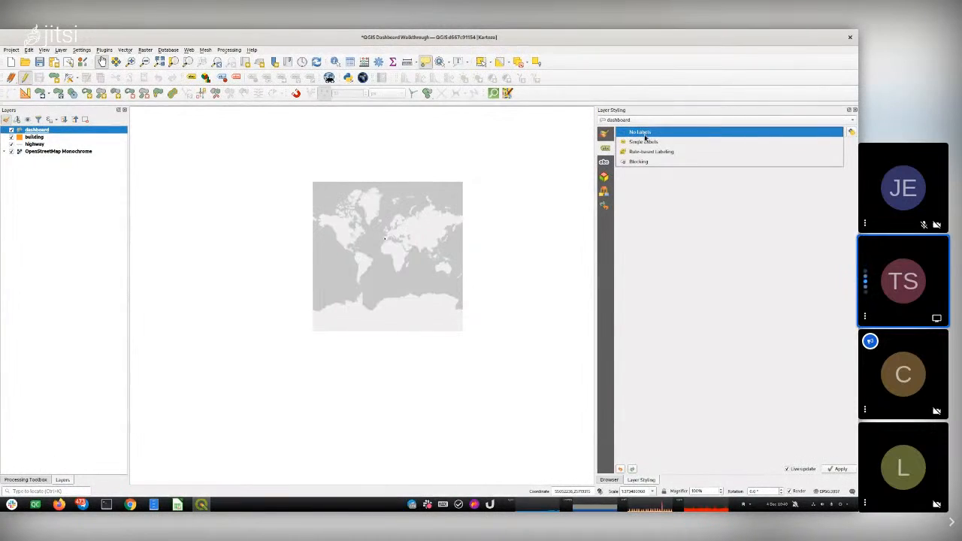
left_click(646, 142)
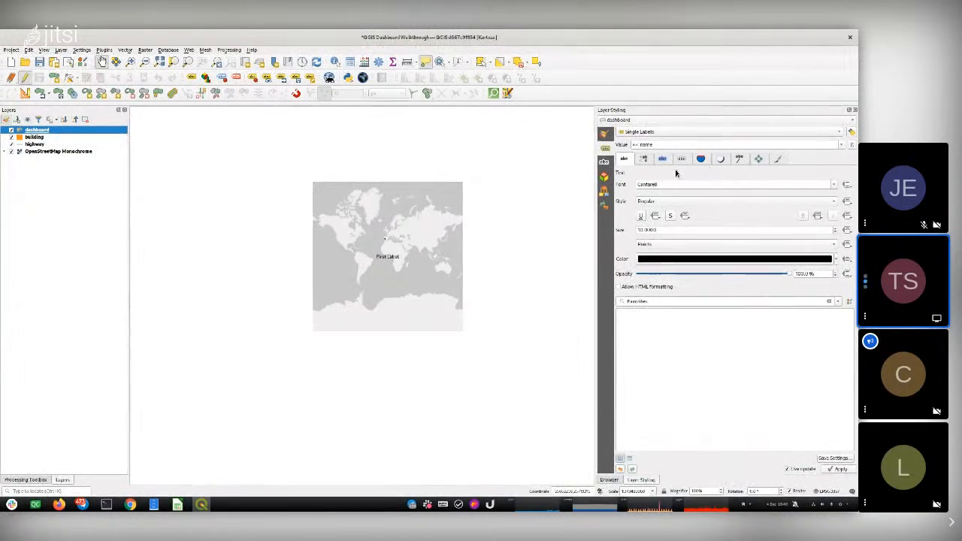
mouse_move(538, 231)
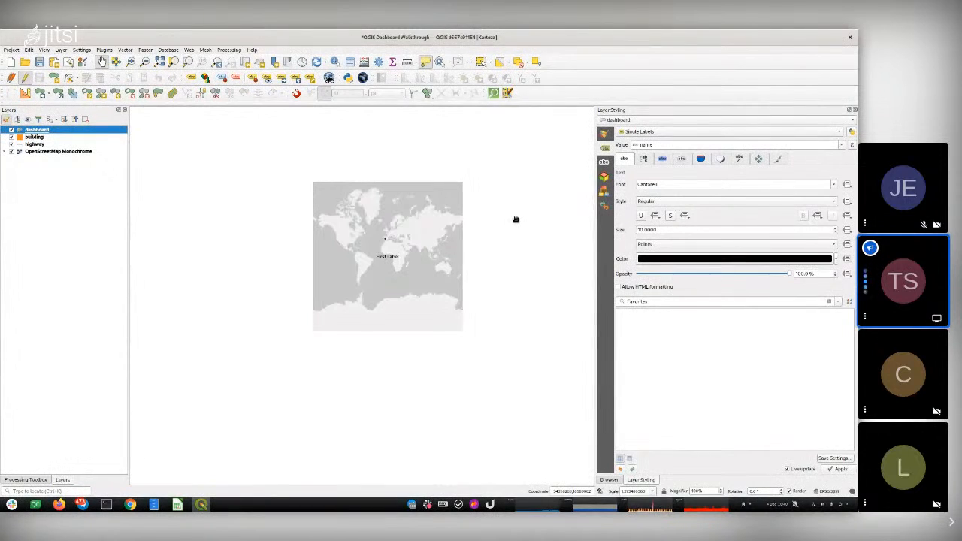
Open the dashboard layer's attribute table in form view and enlarge it until all of the First Label feature's fields fit.
left_click(350, 62)
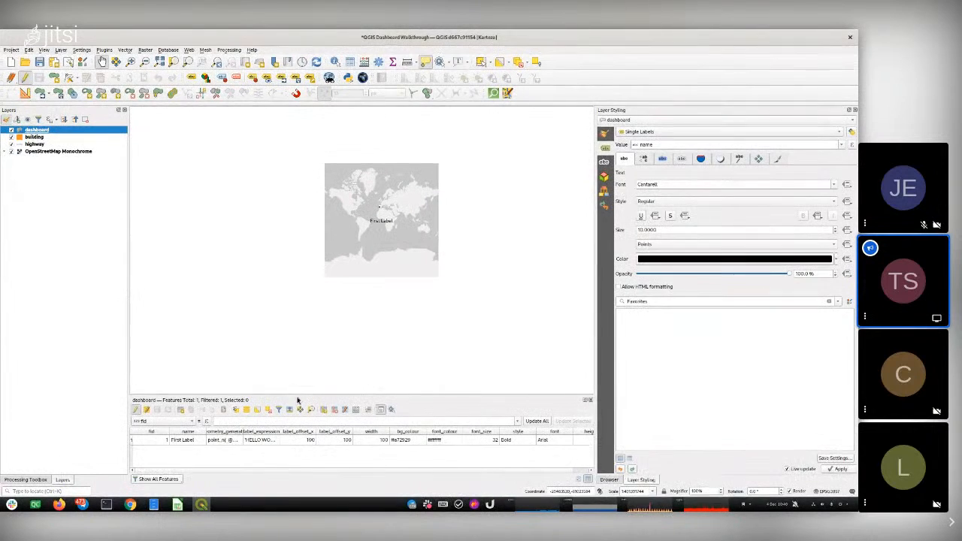
left_click_drag(296, 396, 307, 347)
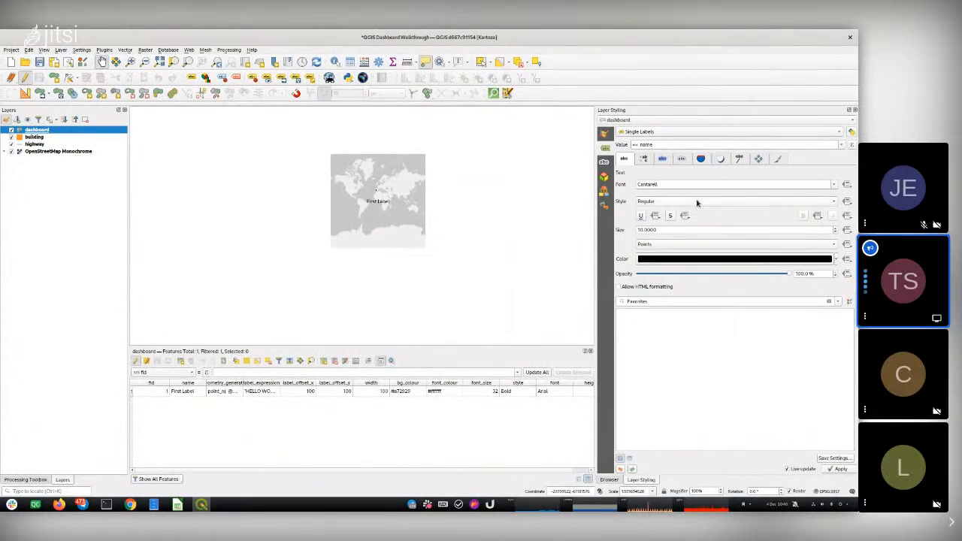
left_click(579, 479)
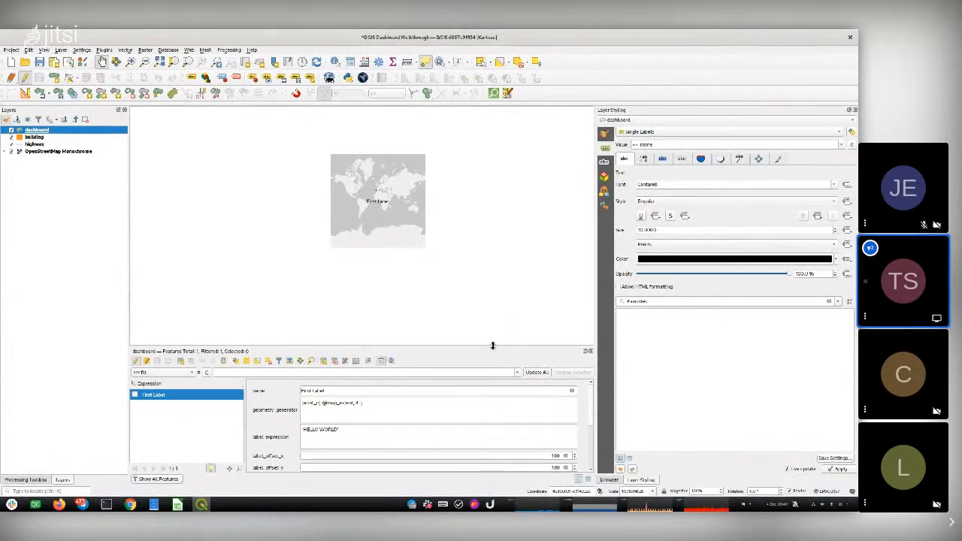
left_click_drag(492, 346, 502, 253)
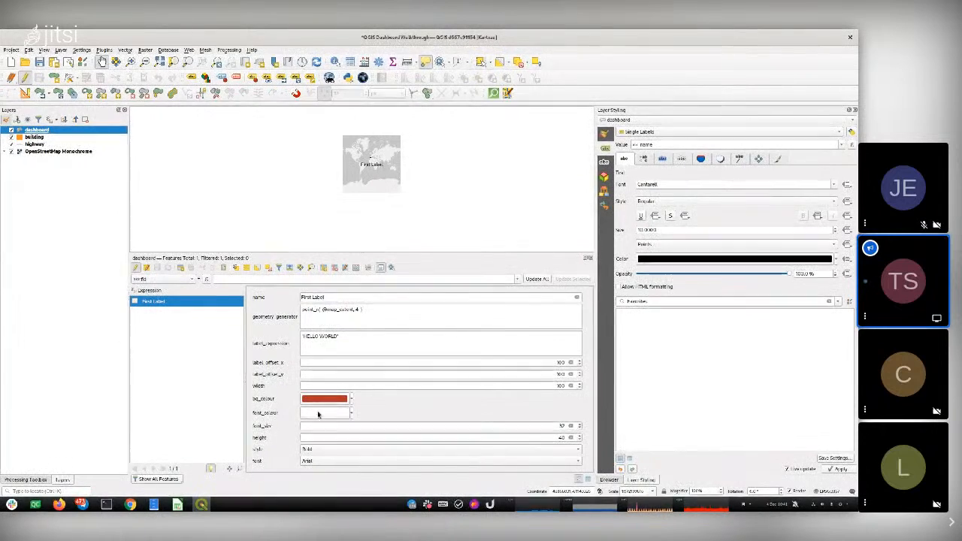
Control the label text colour by a data-defined override using the font_colour field.
left_click(846, 260)
mouse_move(819, 311)
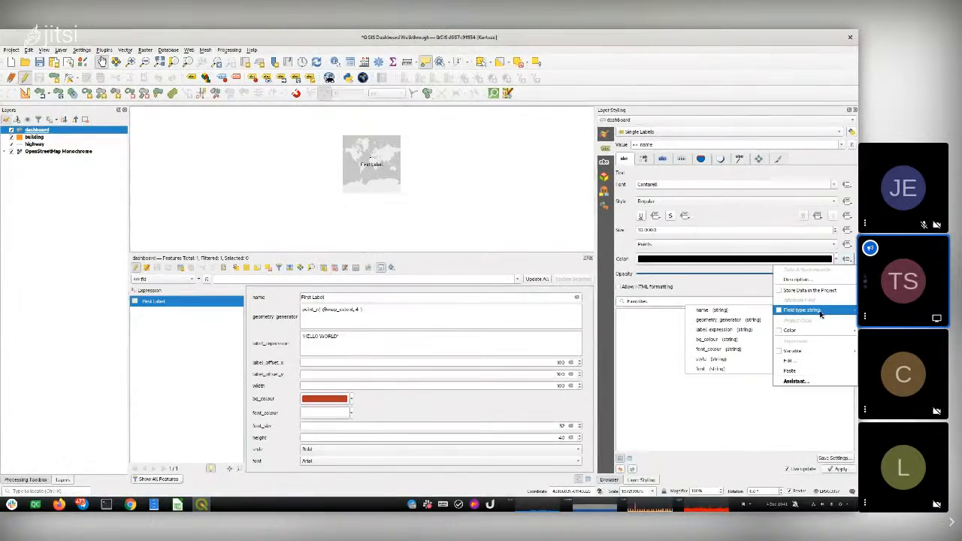
left_click(719, 351)
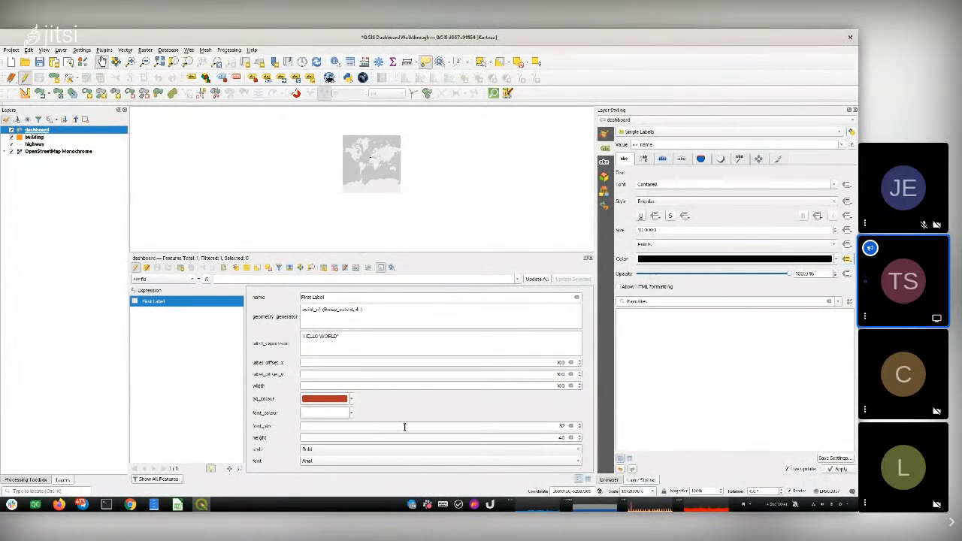
Test the colour override by changing the First Label feature's font_colour to dark yellow and back to white, without ending the edit session.
left_click(351, 415)
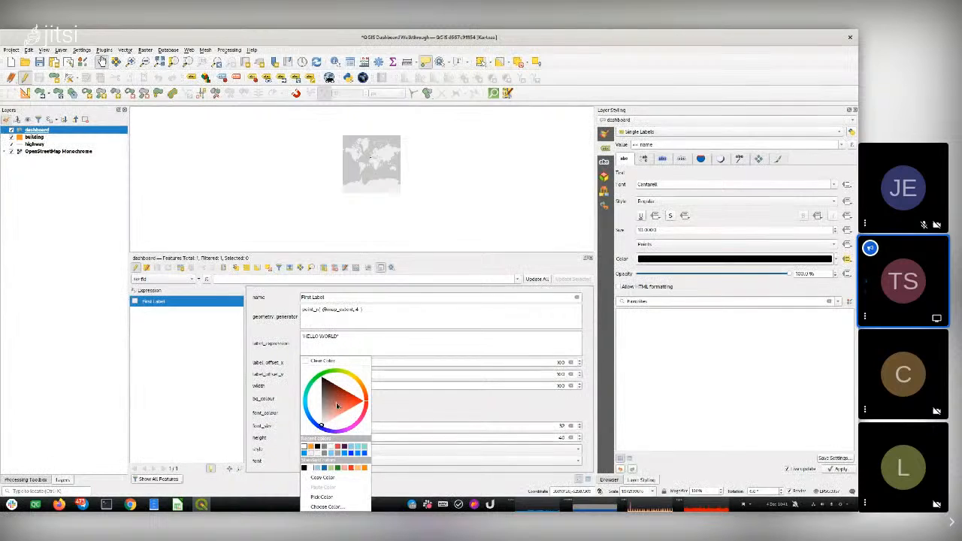
mouse_move(343, 383)
left_mouse_down()
mouse_move(354, 379)
mouse_move(338, 387)
left_mouse_up()
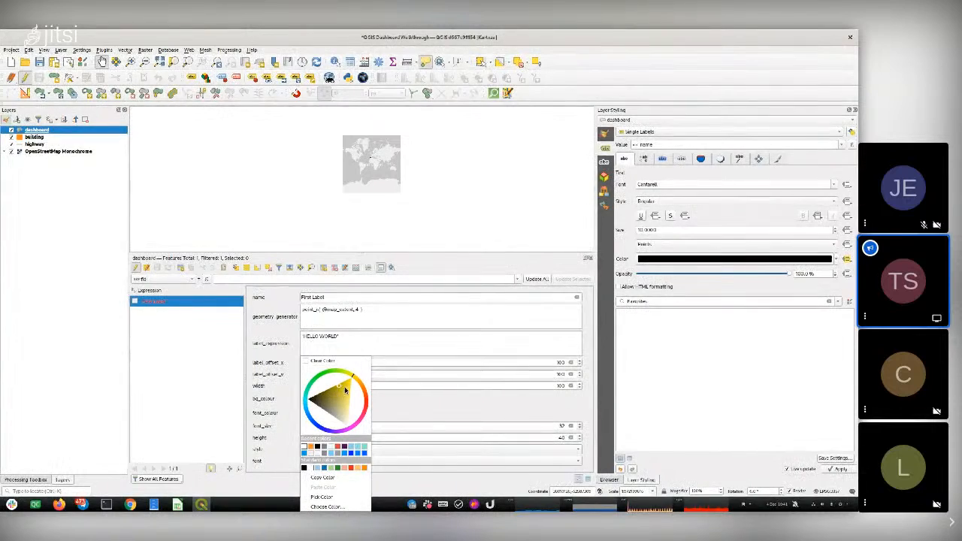
left_click(384, 402)
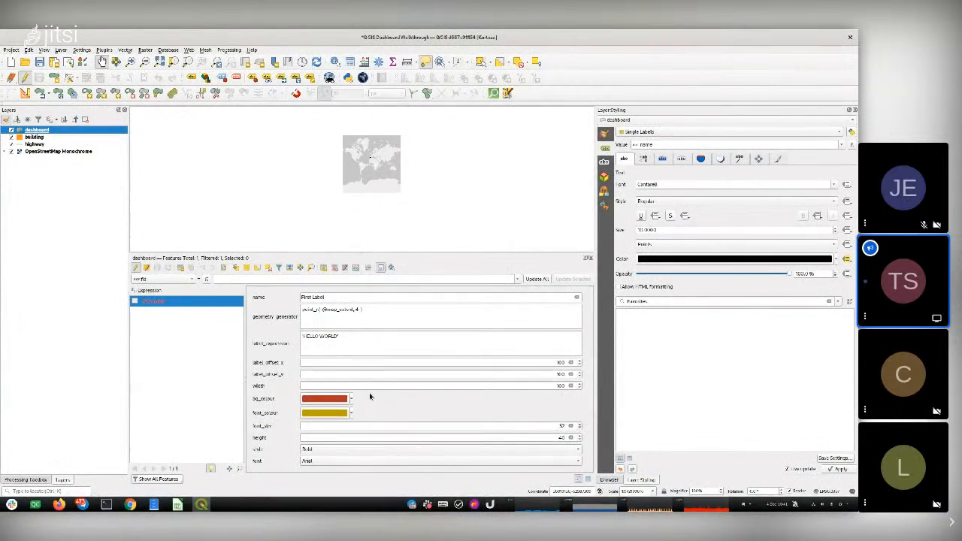
left_click(137, 268)
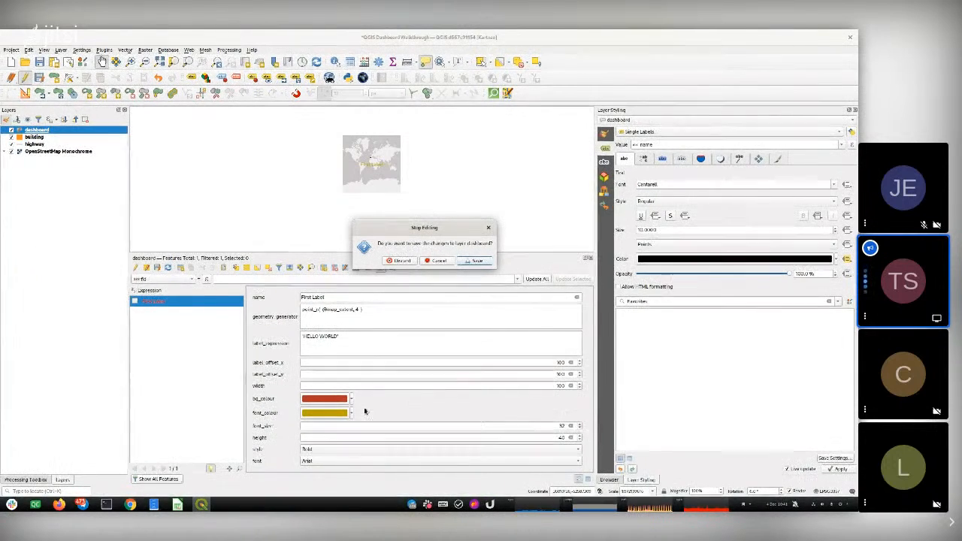
left_click(436, 262)
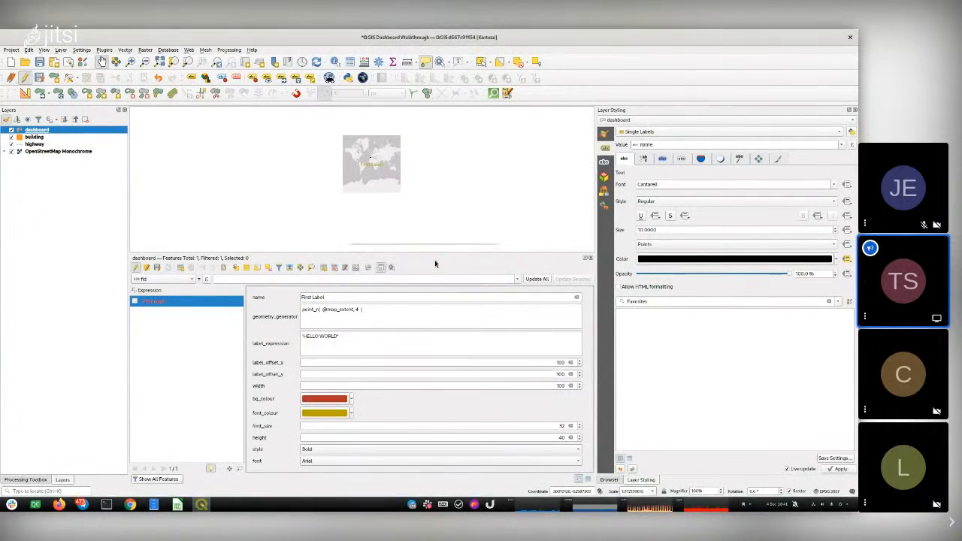
left_click(351, 412)
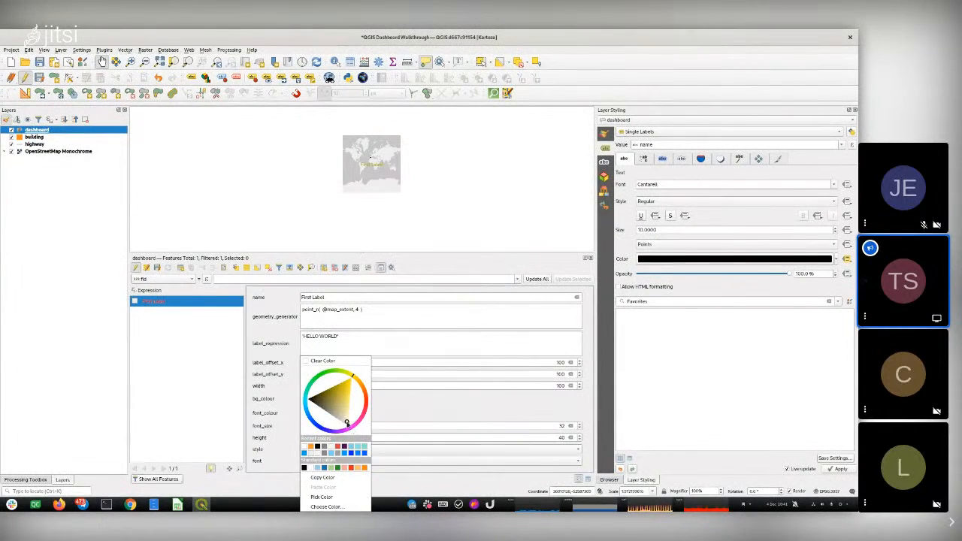
left_click(406, 411)
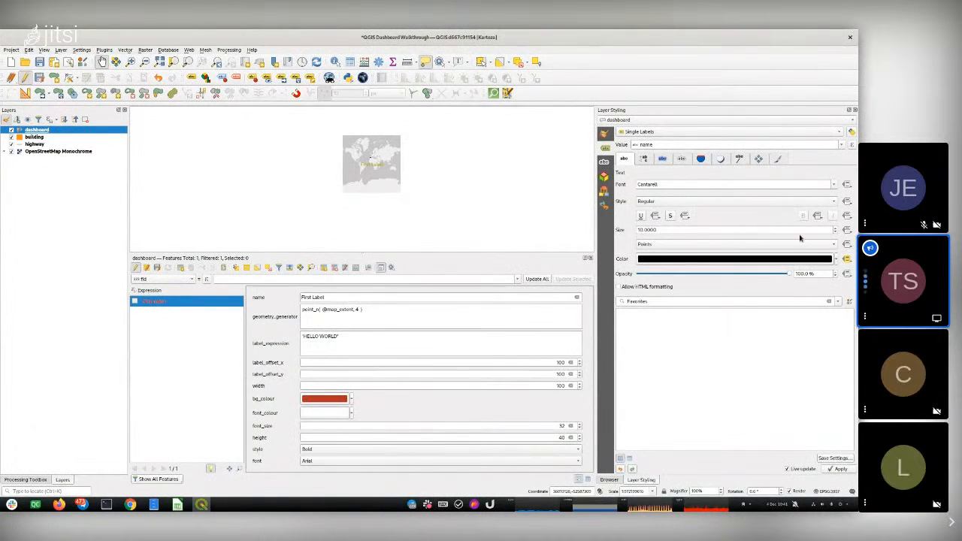
Control the label size by the font_size field and the label font by the font field with data-defined overrides.
left_click(847, 230)
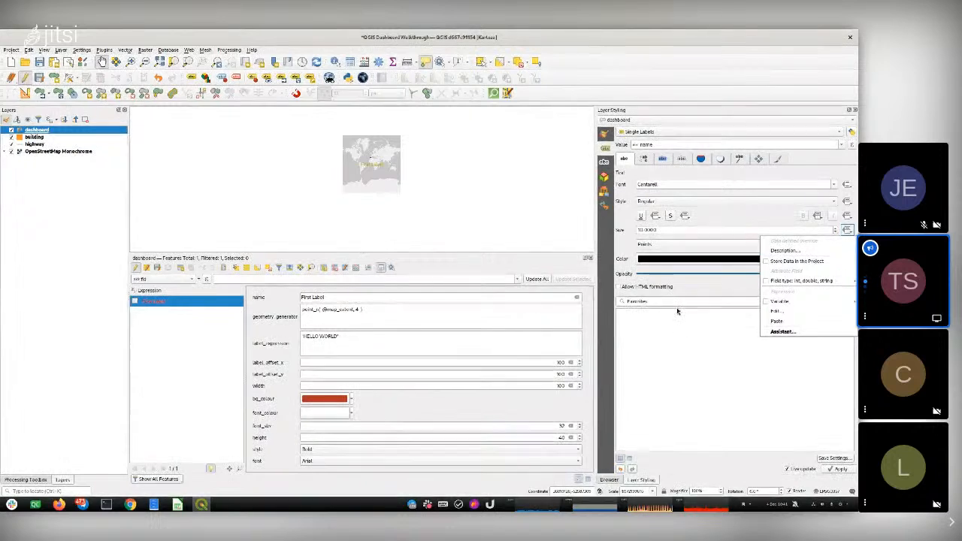
mouse_move(796, 304)
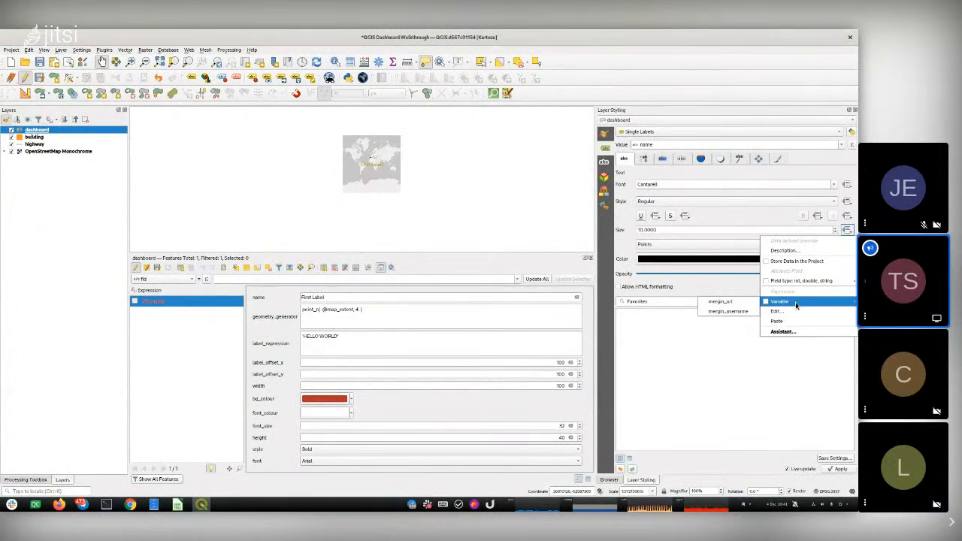
mouse_move(797, 281)
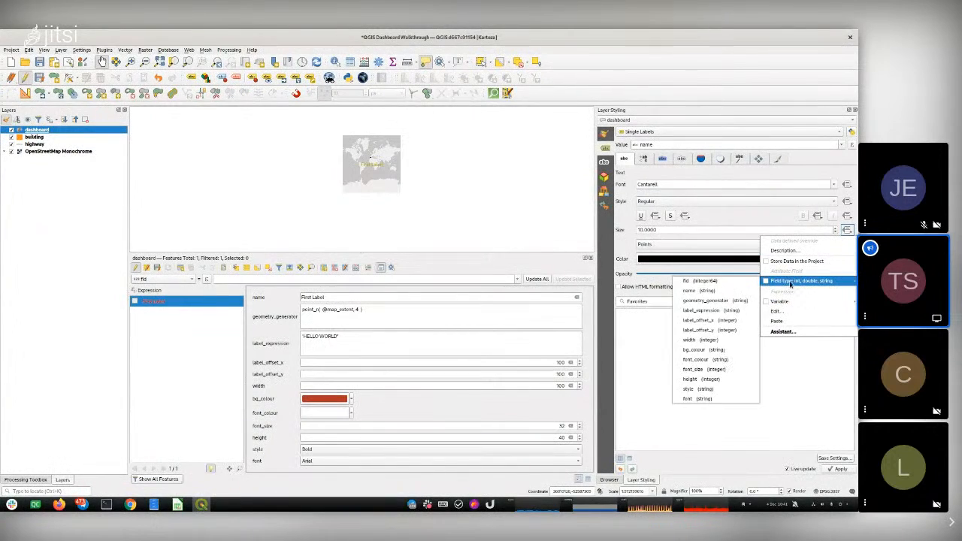
left_click(706, 369)
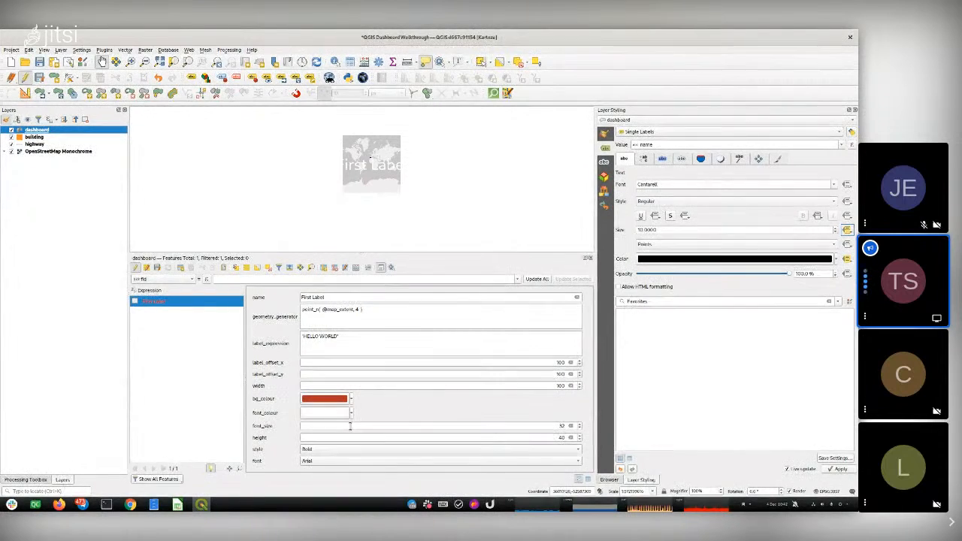
left_click(847, 184)
mouse_move(822, 237)
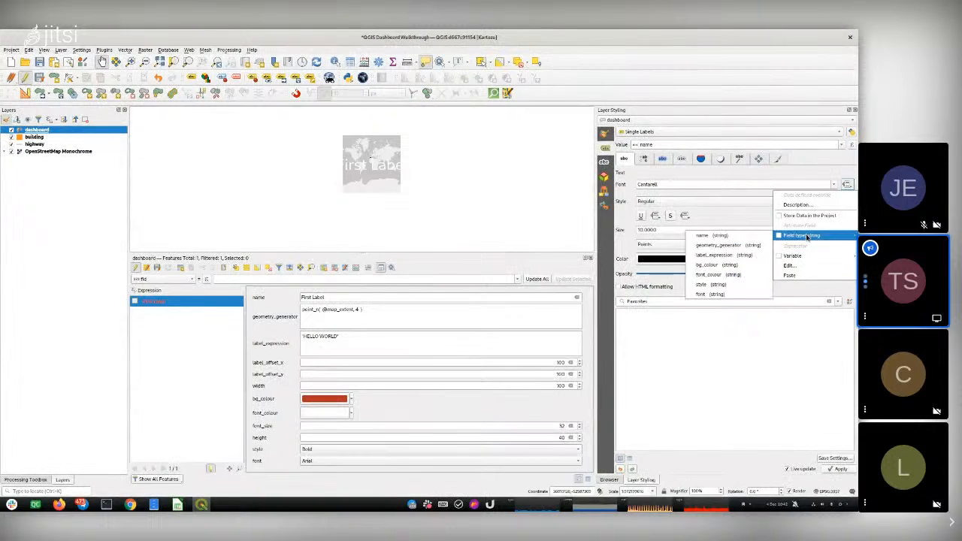
left_click(723, 295)
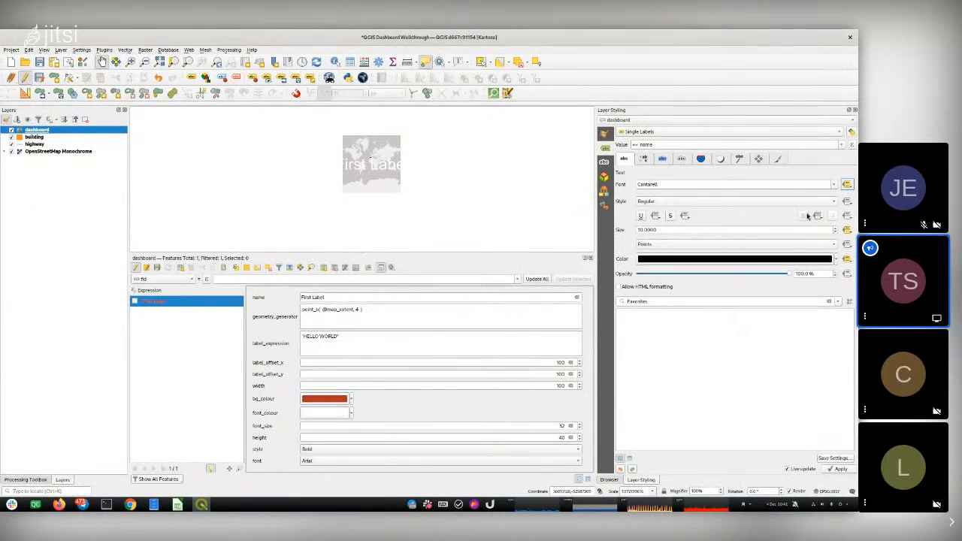
left_click(771, 203)
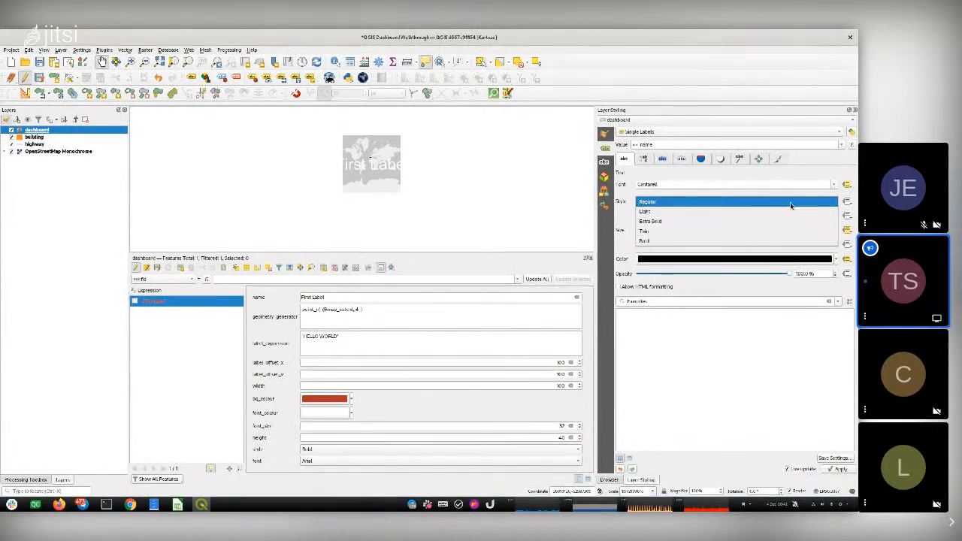
left_click(847, 202)
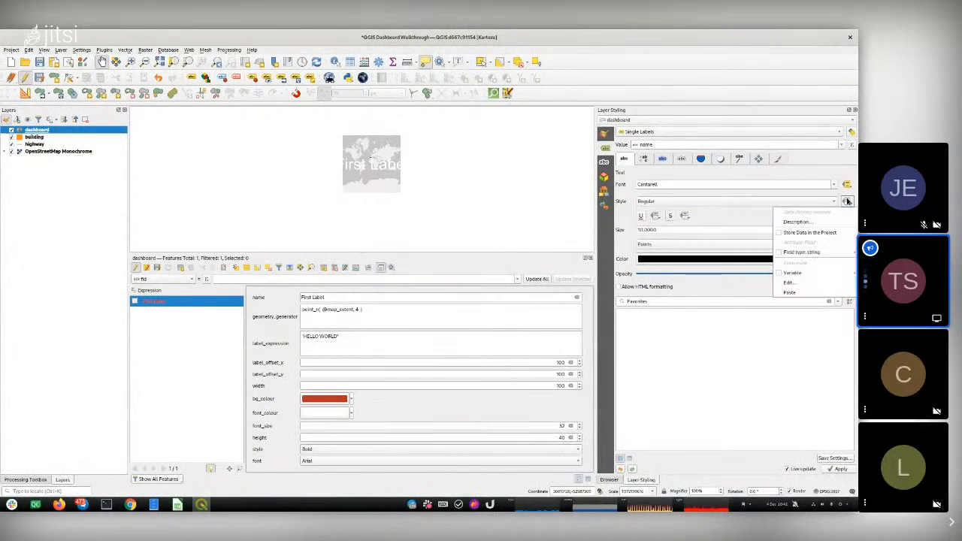
left_click(797, 282)
left_click(432, 181)
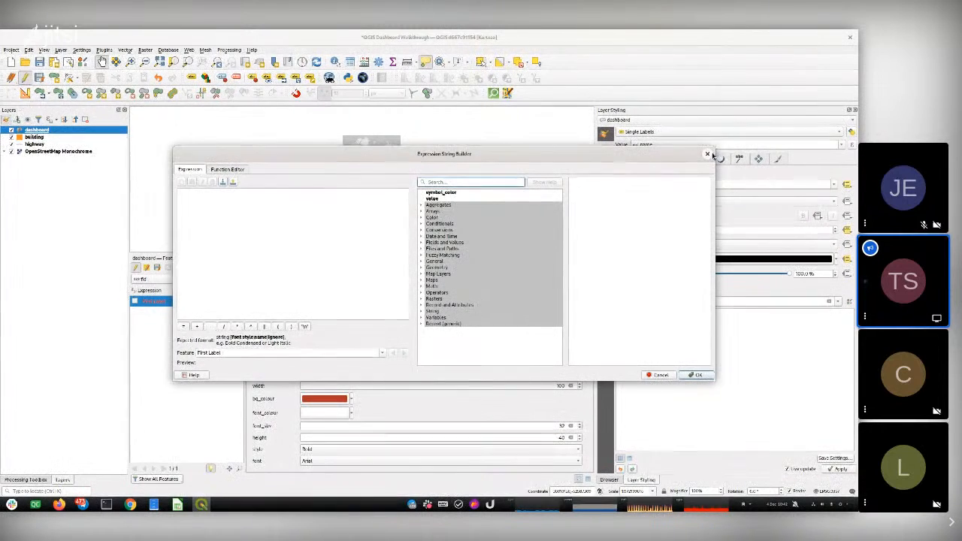
left_click(707, 153)
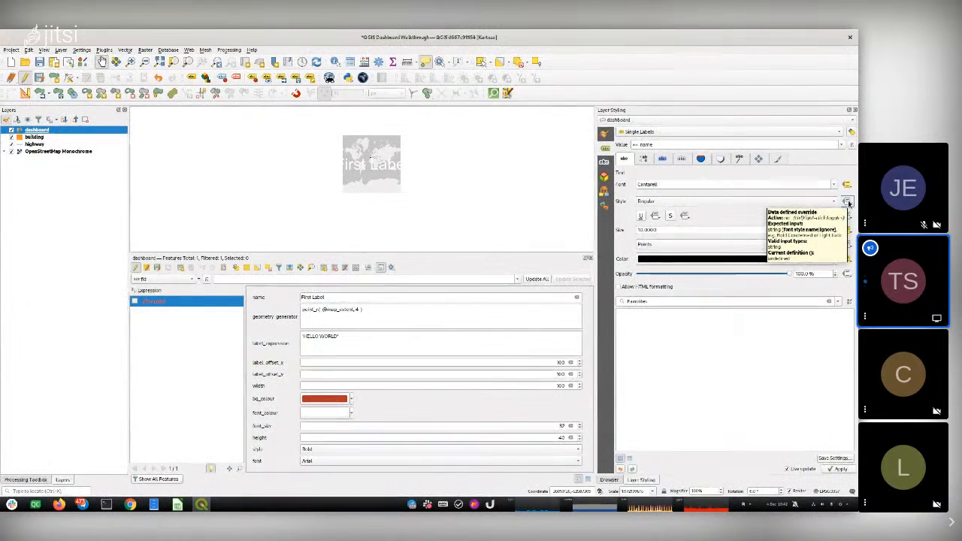
Control the label's font style by a data-defined override using the style field.
left_click(847, 201)
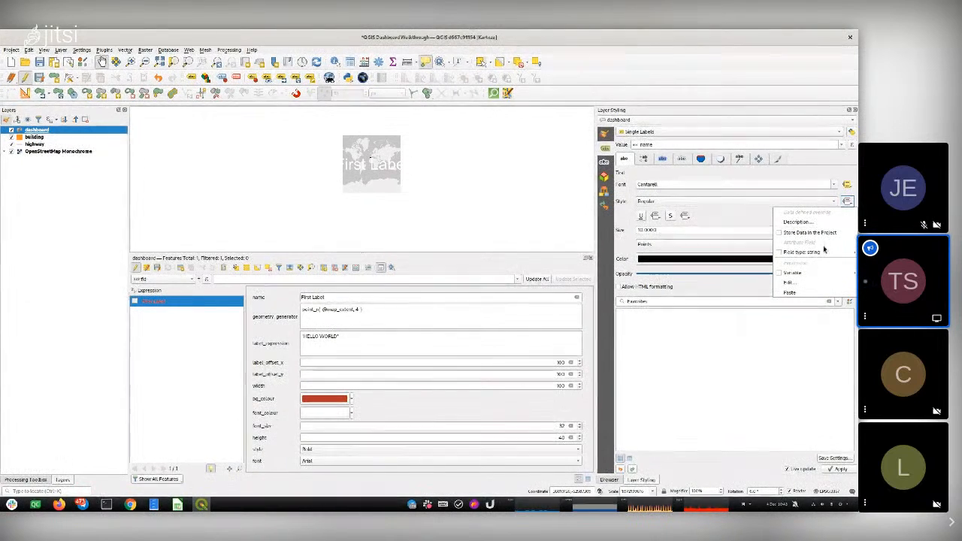
mouse_move(800, 252)
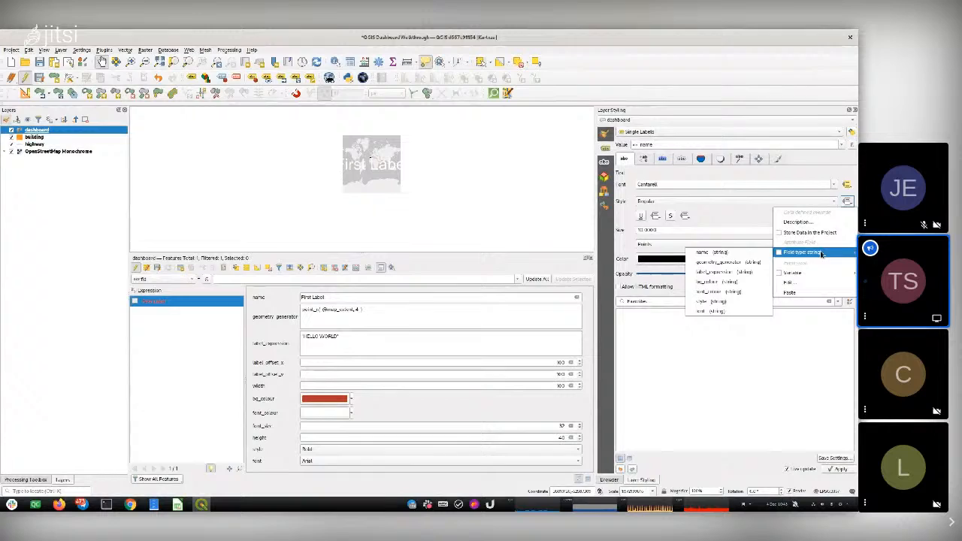
left_click(713, 304)
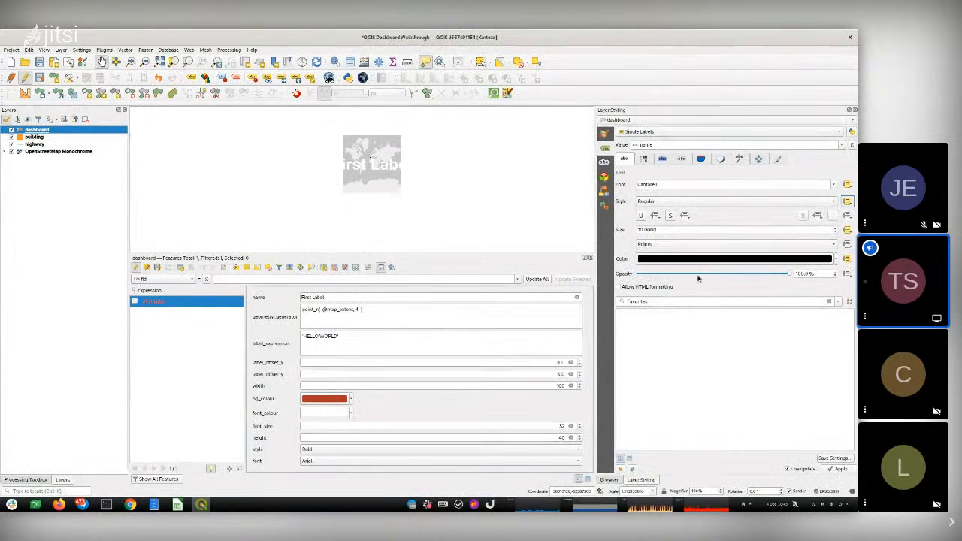
left_click(759, 159)
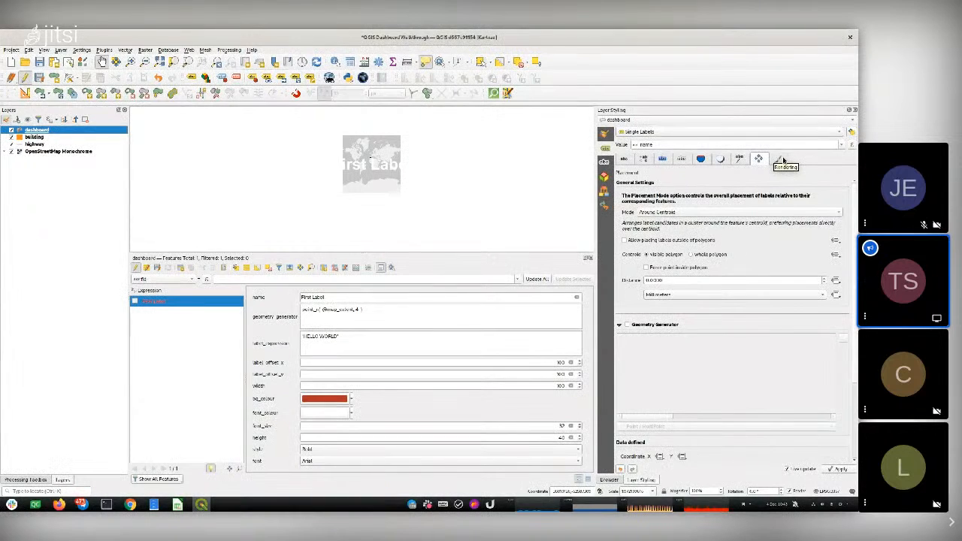
left_click(782, 160)
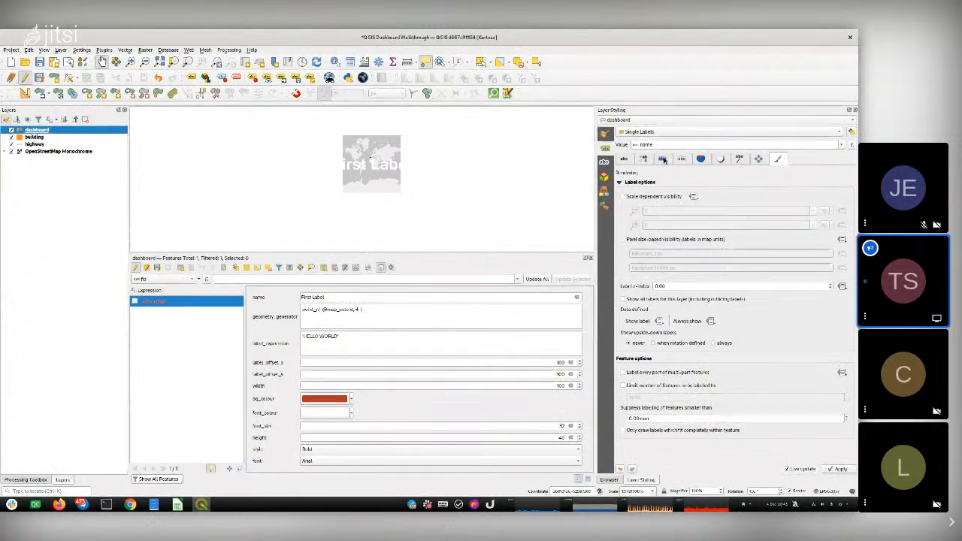
left_click(624, 160)
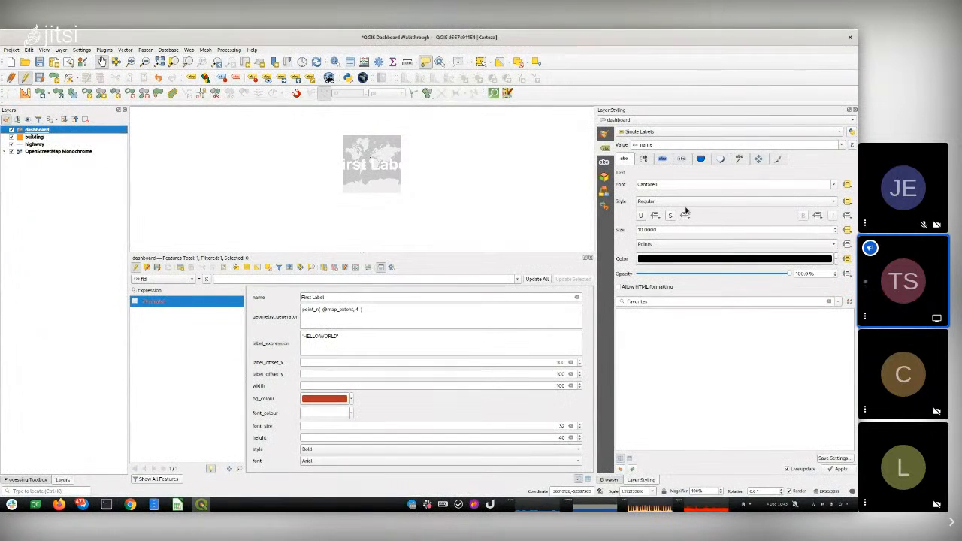
Capture a screenshot of the label text settings in the styling panel and save it as dashboard4.png in the screenshots folder.
key("Print")
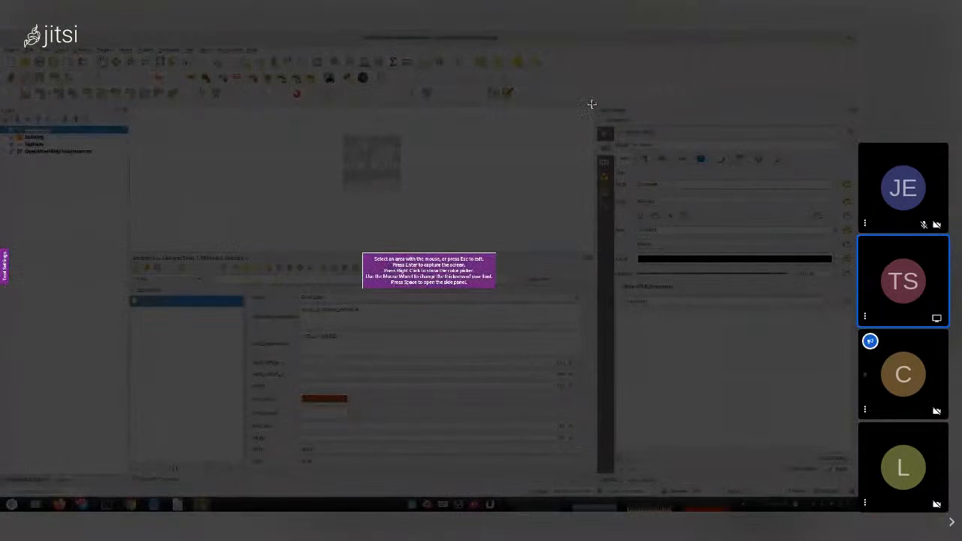
mouse_move(593, 106)
left_mouse_down()
mouse_move(859, 293)
mouse_move(857, 307)
left_mouse_up()
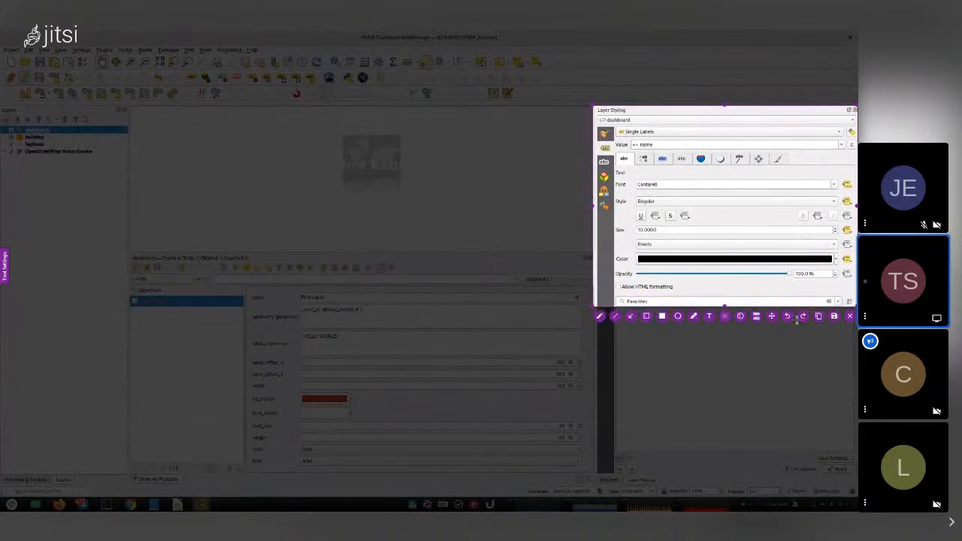
left_click(834, 317)
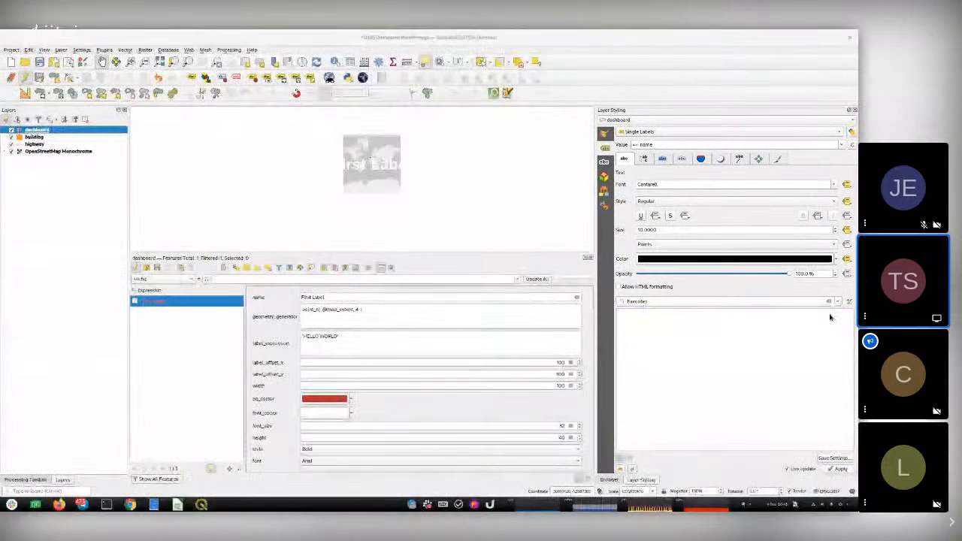
left_click(406, 191)
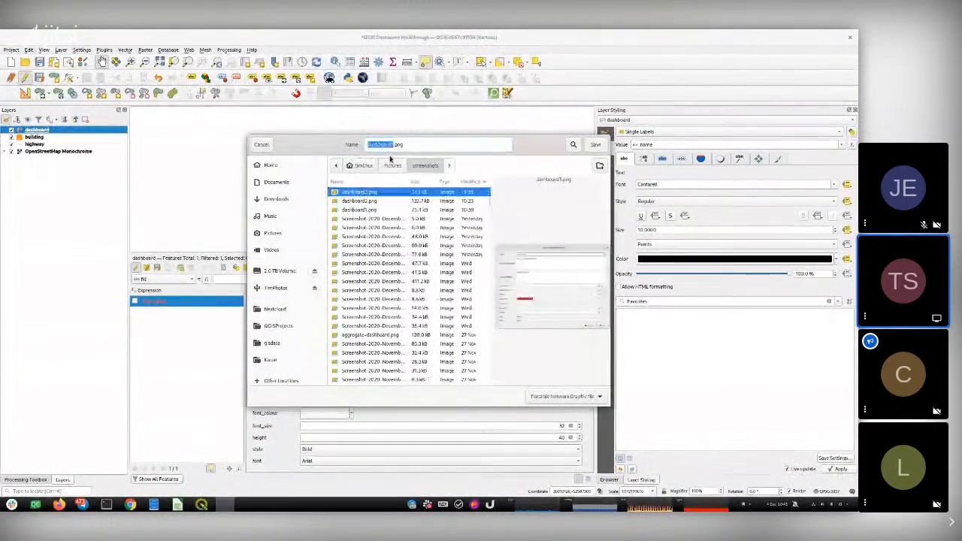
left_click(434, 143)
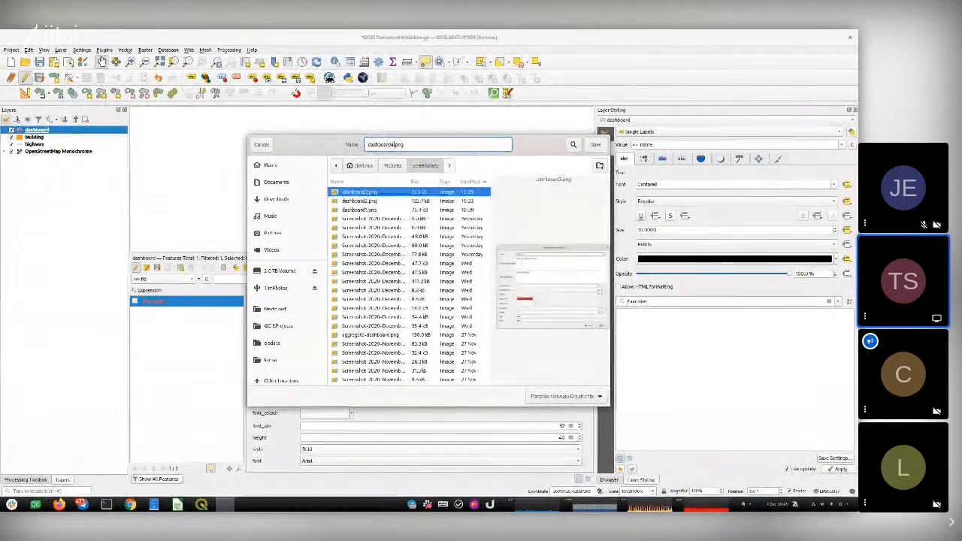
key("Return")
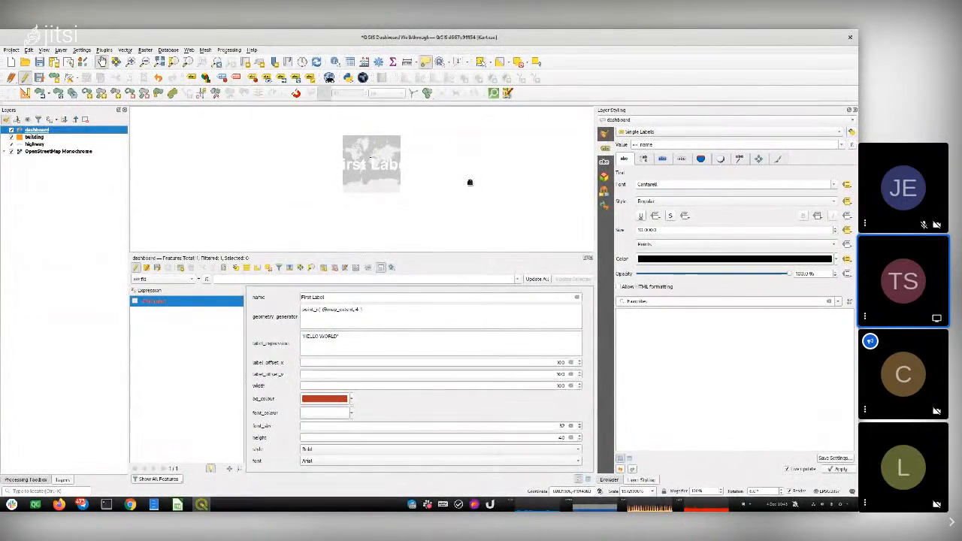
Switch to the Chrome browser window.
key("alt+Tab")
key("alt+Tab")
key("alt+Tab")
key("alt+Tab")
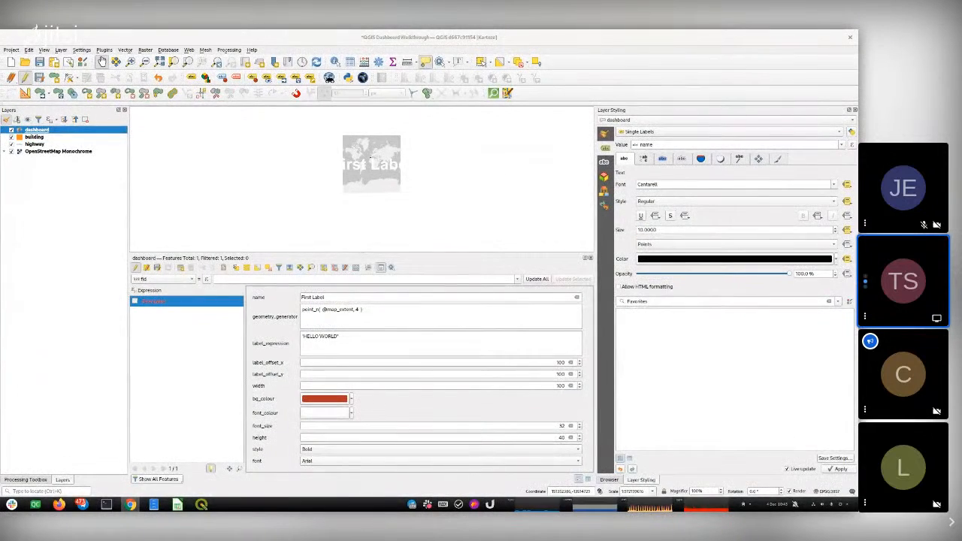
key("alt+Tab")
key("alt+Tab")
key("alt+Tab")
key("alt+Tab")
key("alt+Tab")
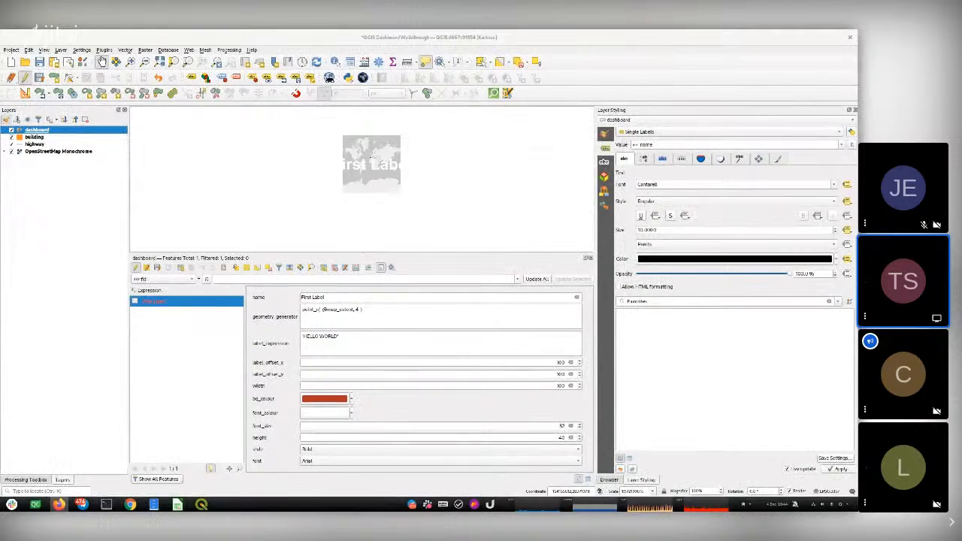
key("alt+Tab")
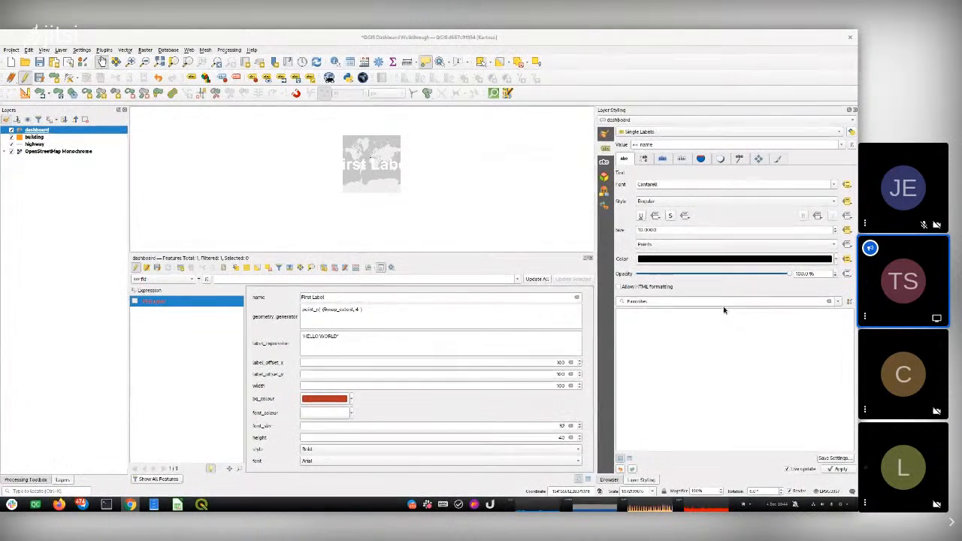
Enable the label background on the dashboard layer and drive its fill color from the bg_colour field.
left_click(662, 160)
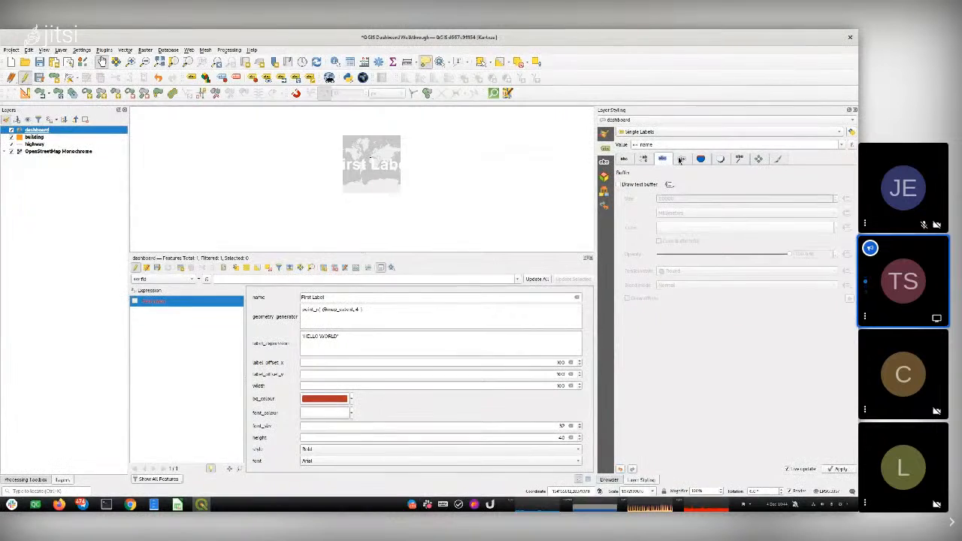
left_click(681, 160)
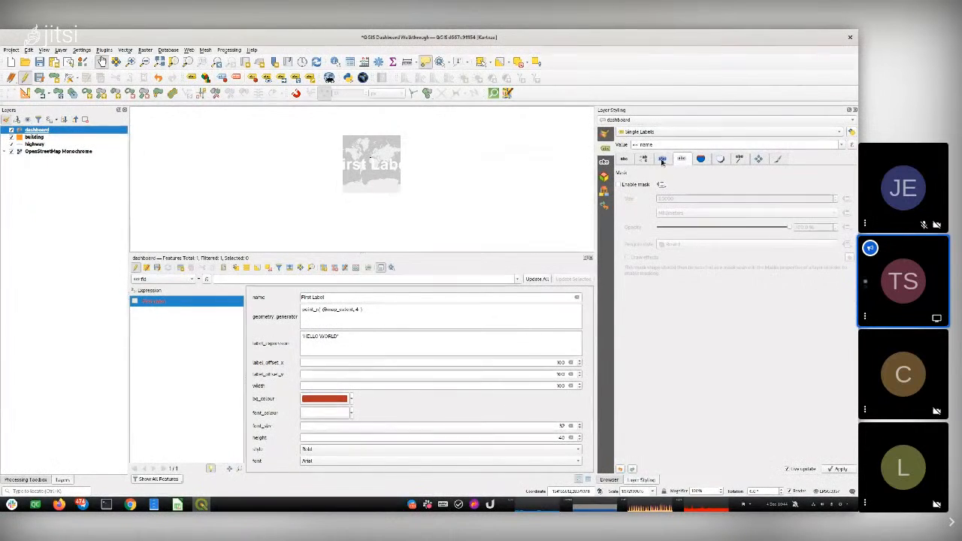
left_click(701, 159)
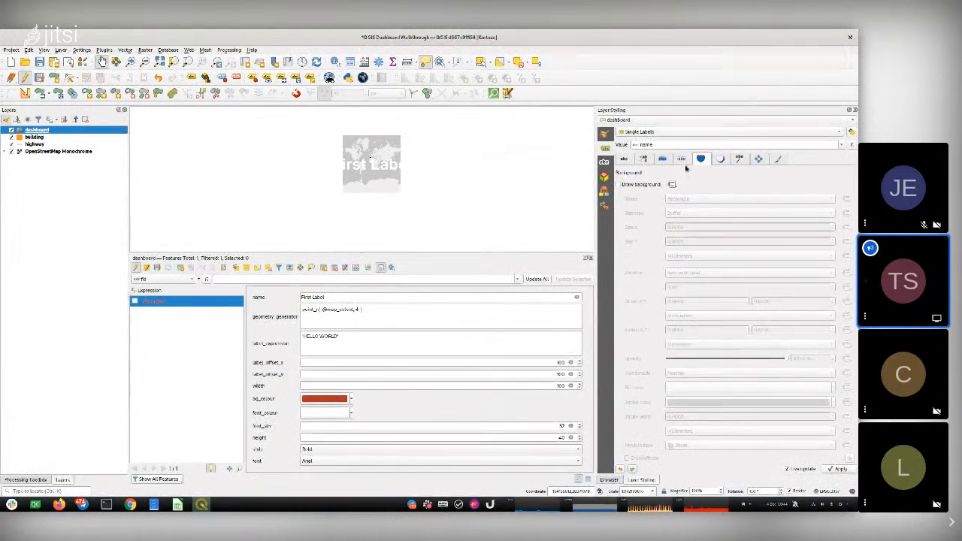
left_click(625, 186)
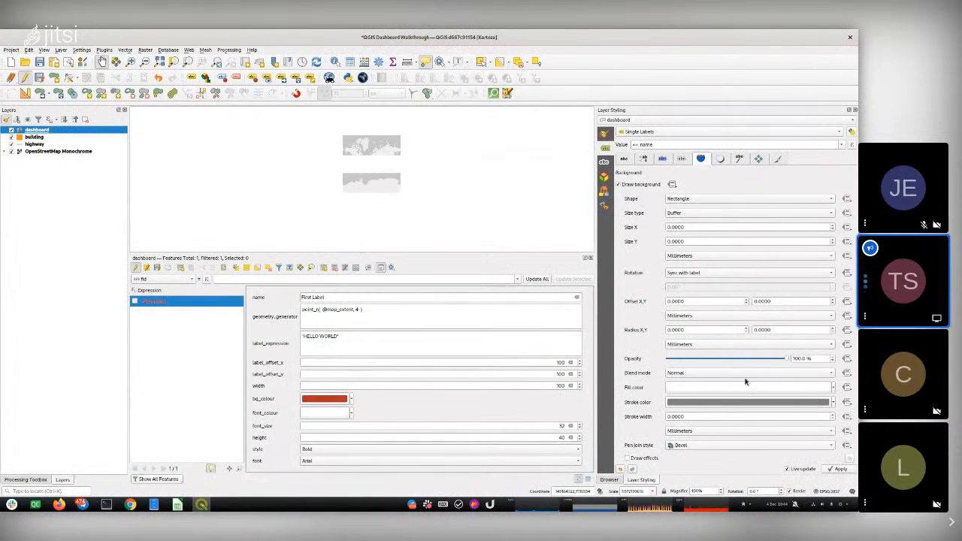
left_click(848, 388)
mouse_move(832, 438)
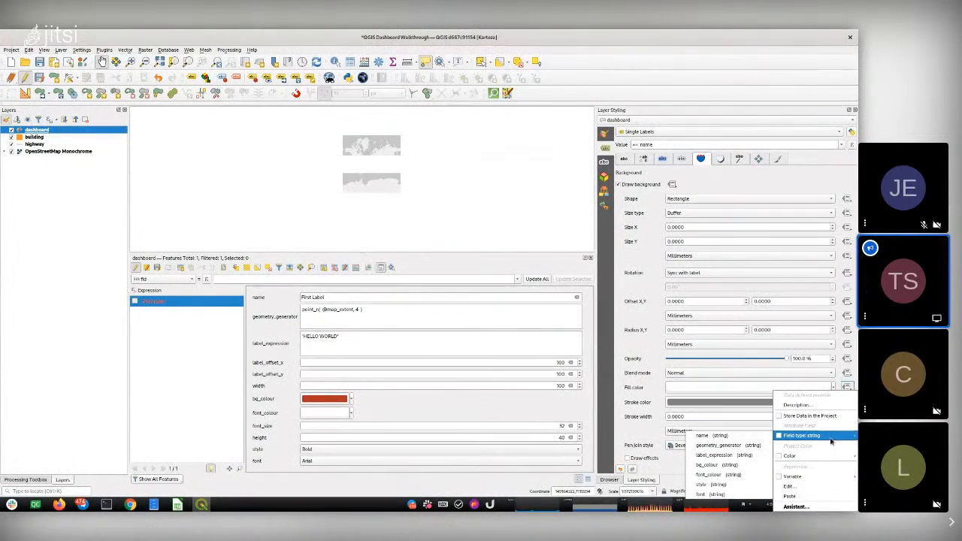
left_click(718, 466)
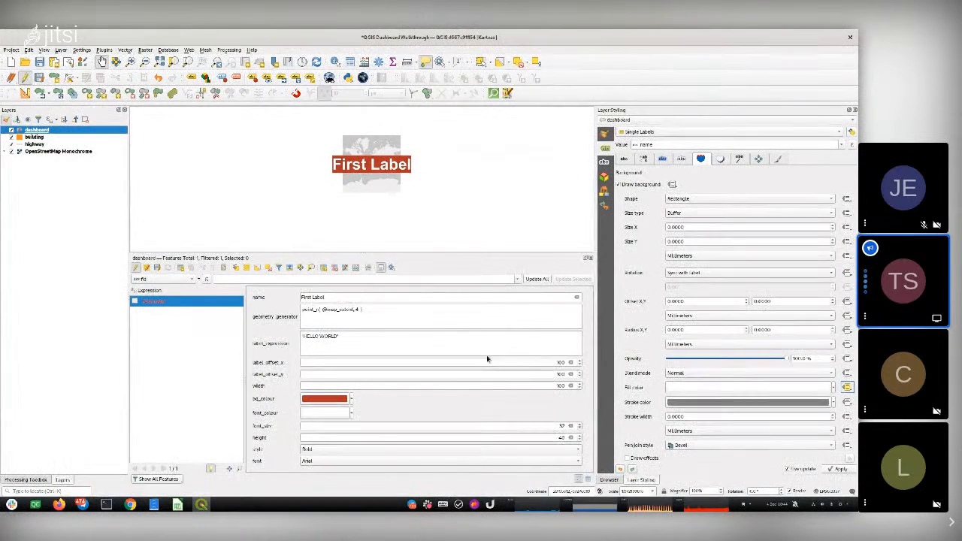
Change the First Label feature's bg_colour to yellow and reapply the bg_colour field override to the background fill color.
left_click(350, 399)
left_click(353, 378)
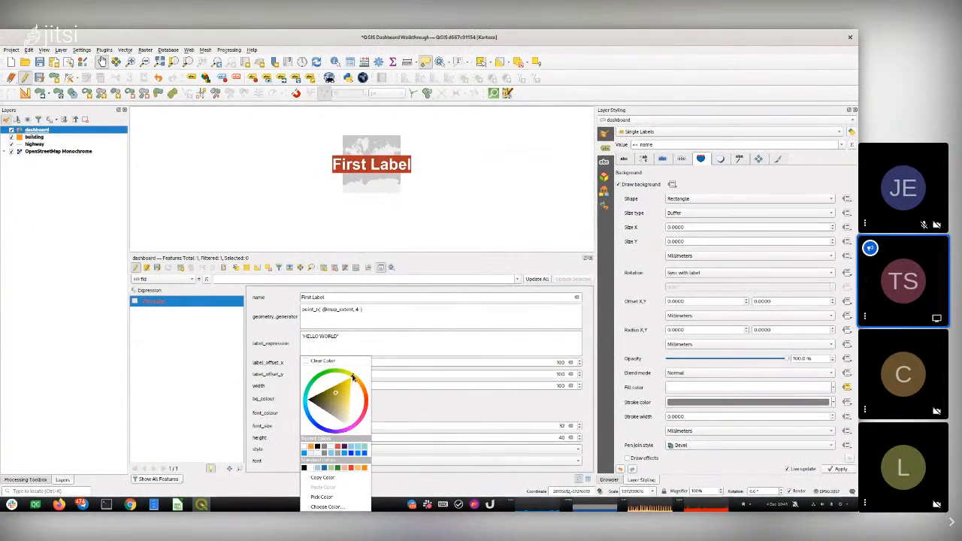
left_click(351, 381)
left_click(406, 405)
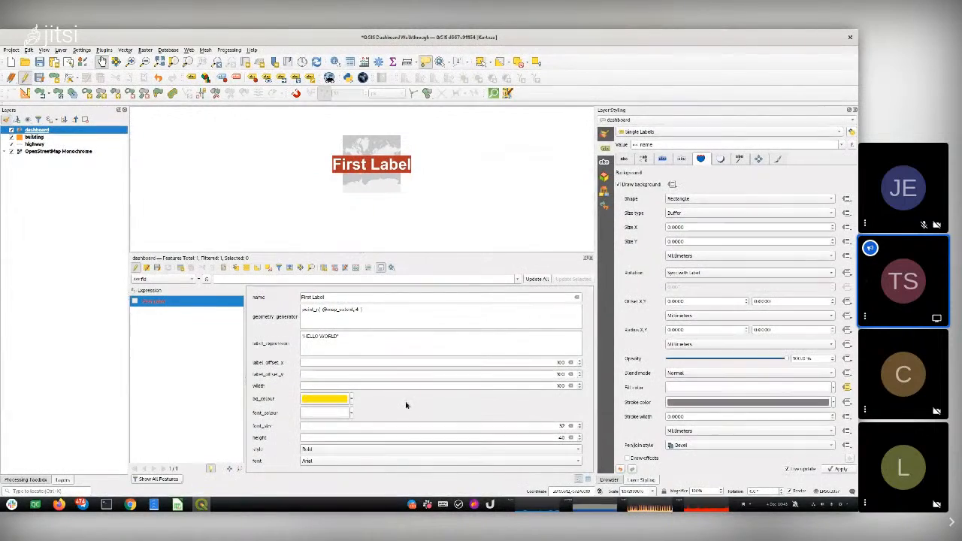
left_click(846, 387)
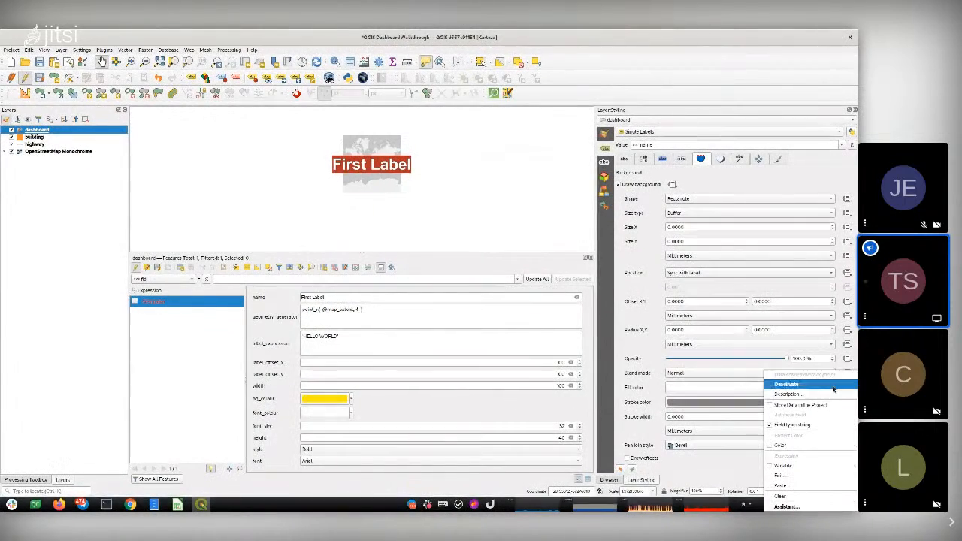
mouse_move(797, 426)
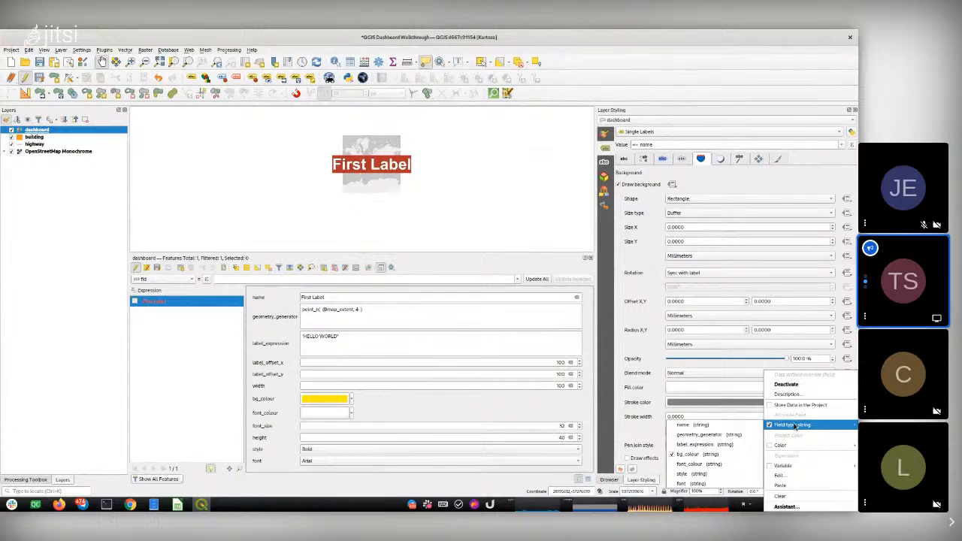
left_click(706, 455)
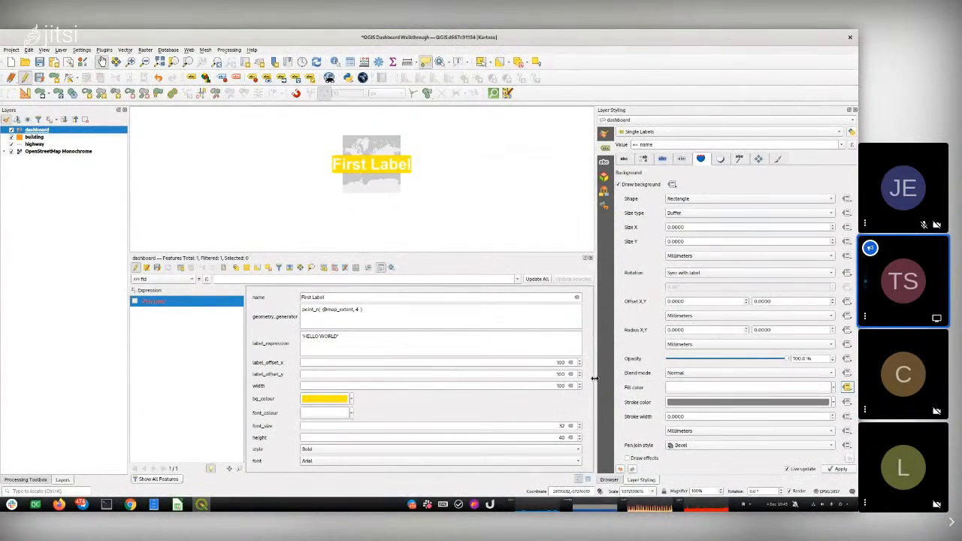
Set the First Label feature's bg_colour to a light red and reselect the bg_colour field for the background fill color.
left_click(352, 401)
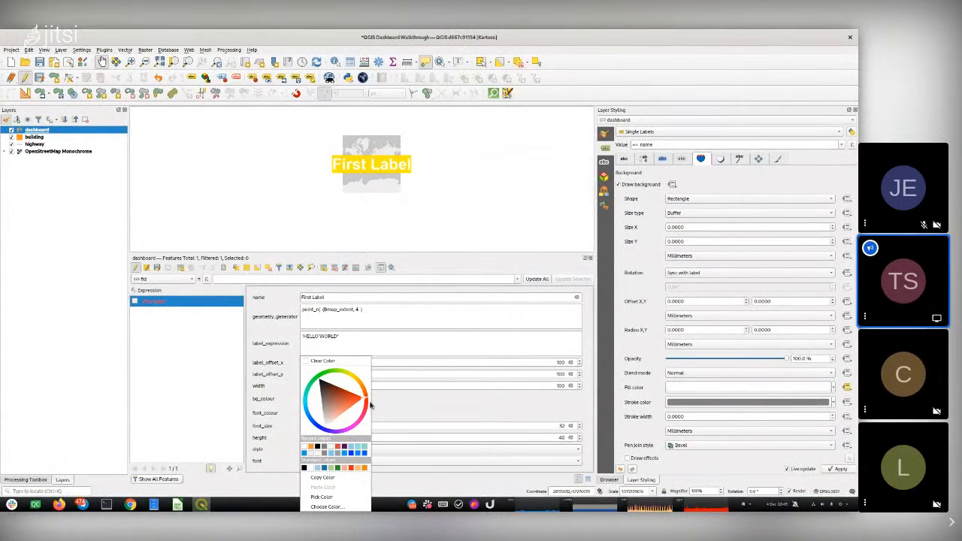
left_click(366, 407)
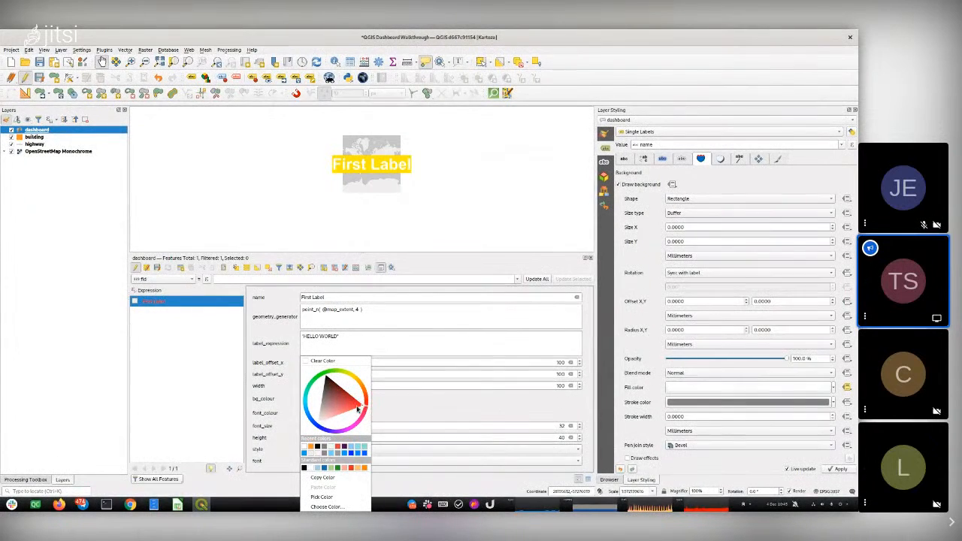
left_click(344, 449)
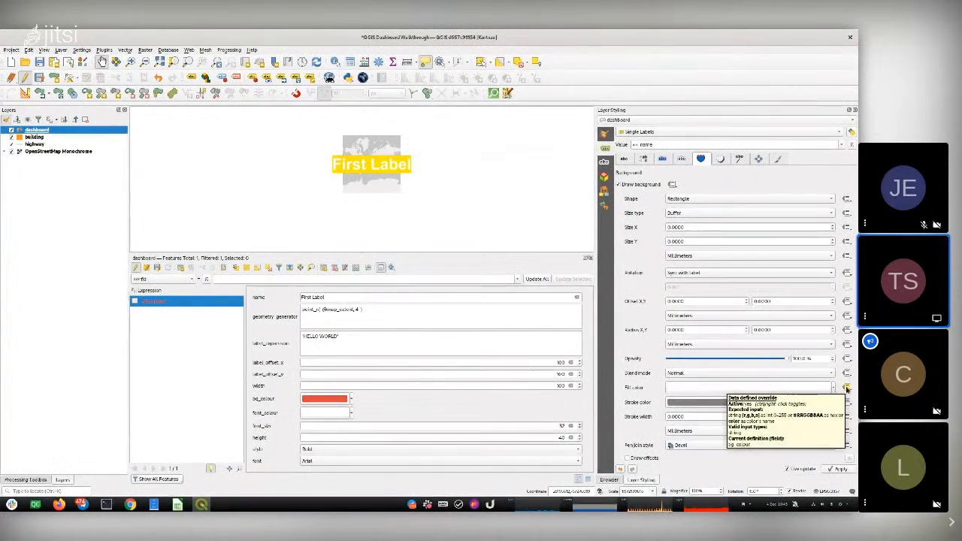
left_click(847, 389)
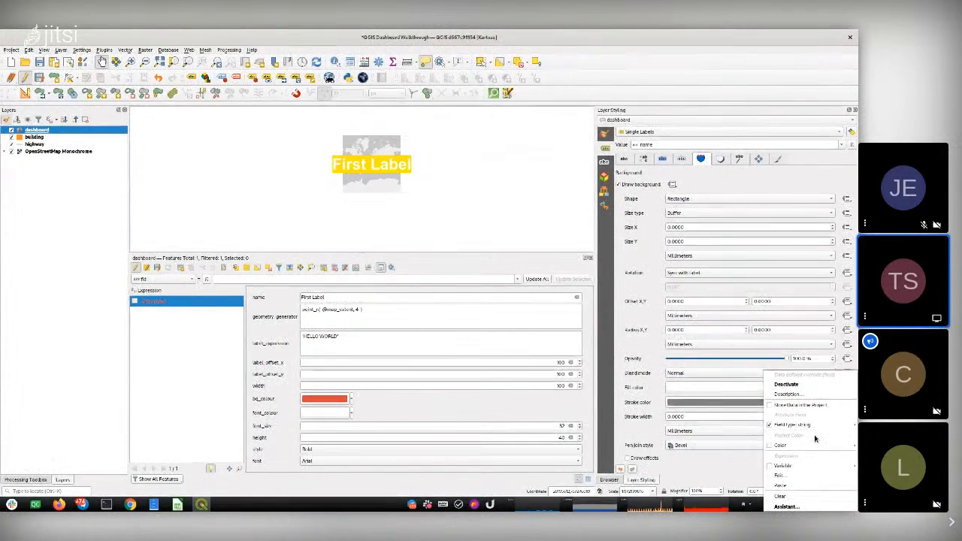
mouse_move(808, 430)
left_click(726, 454)
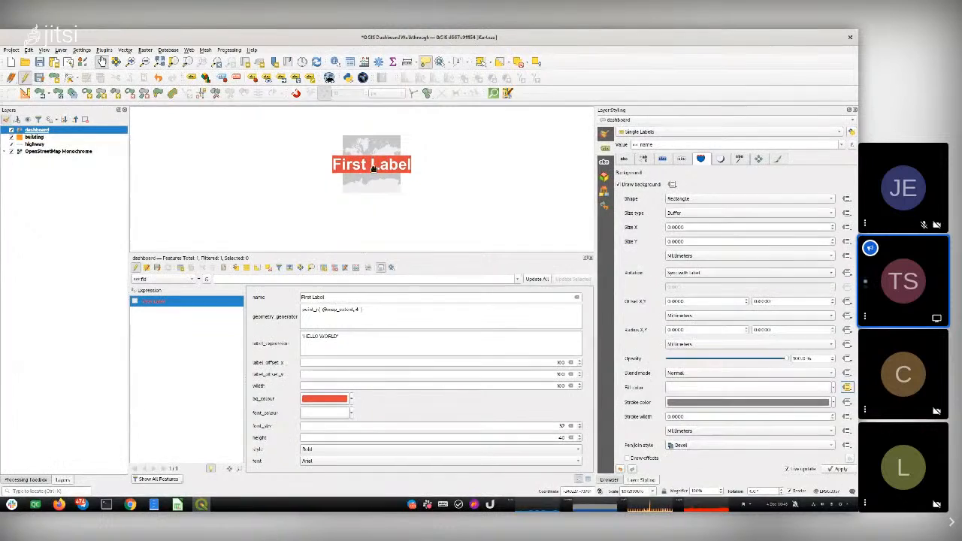
left_click_drag(350, 299, 288, 294)
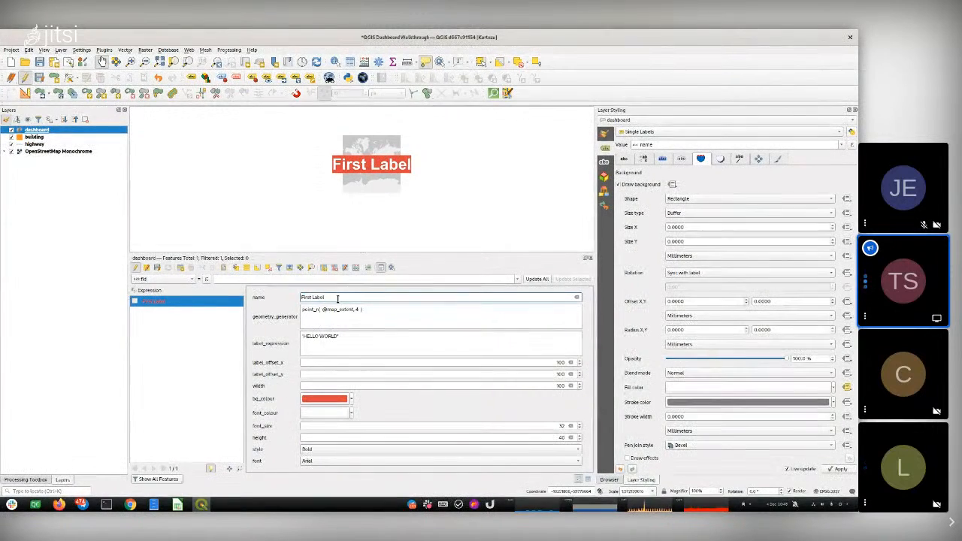
left_click_drag(314, 298, 300, 298)
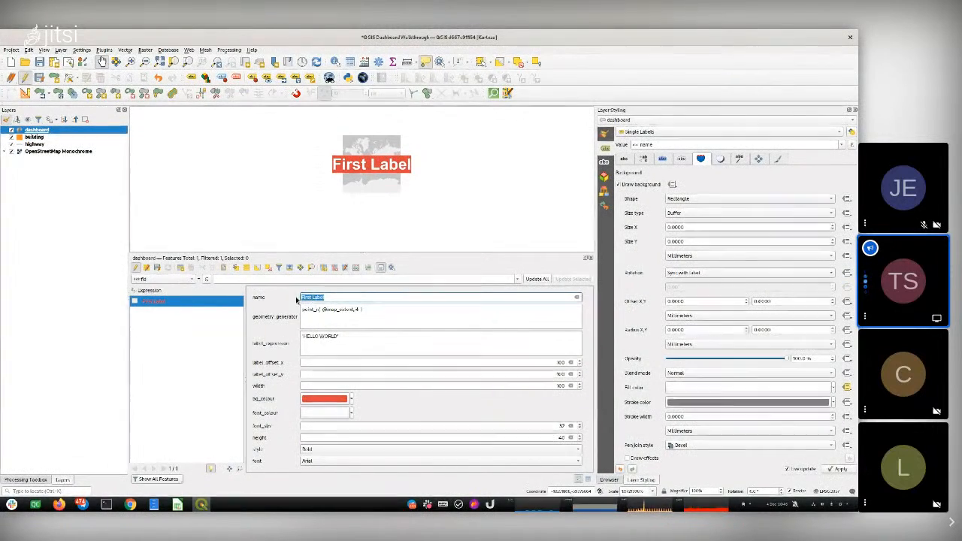
left_click(627, 160)
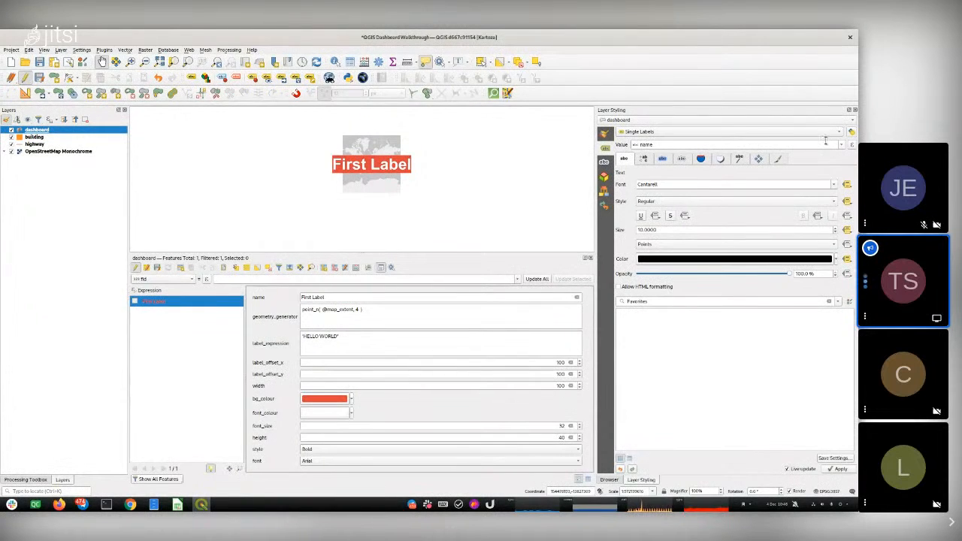
left_click(701, 159)
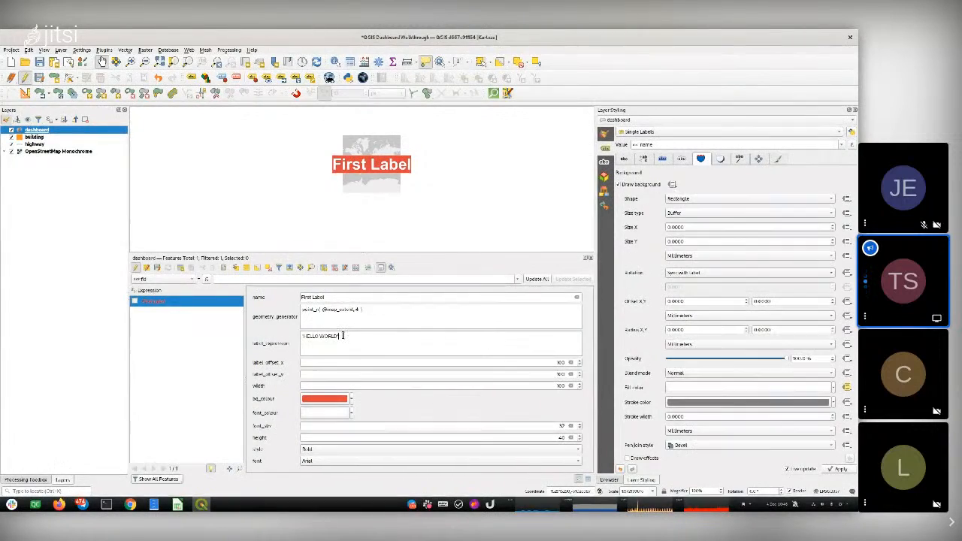
left_click_drag(338, 336, 286, 338)
left_click(393, 337)
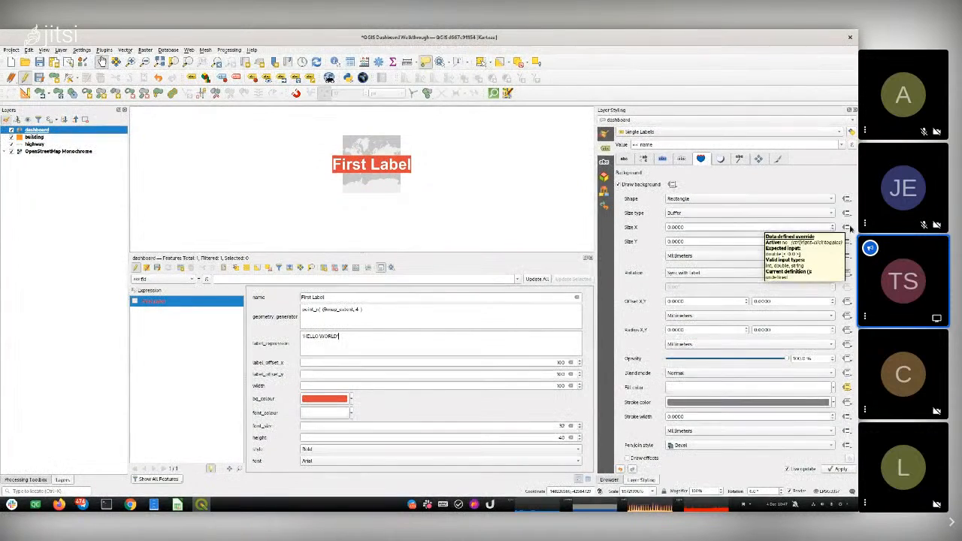
left_click(848, 228)
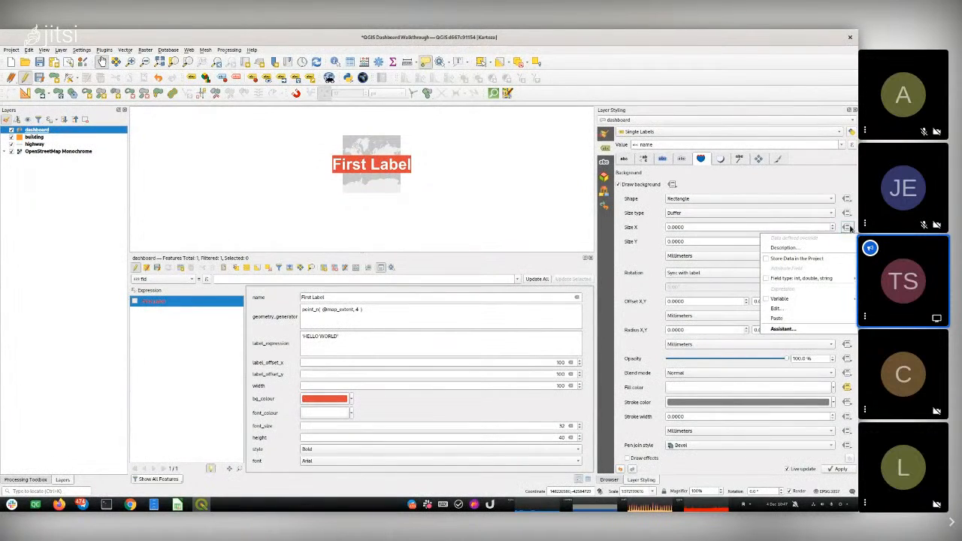
left_click(789, 311)
key("Escape")
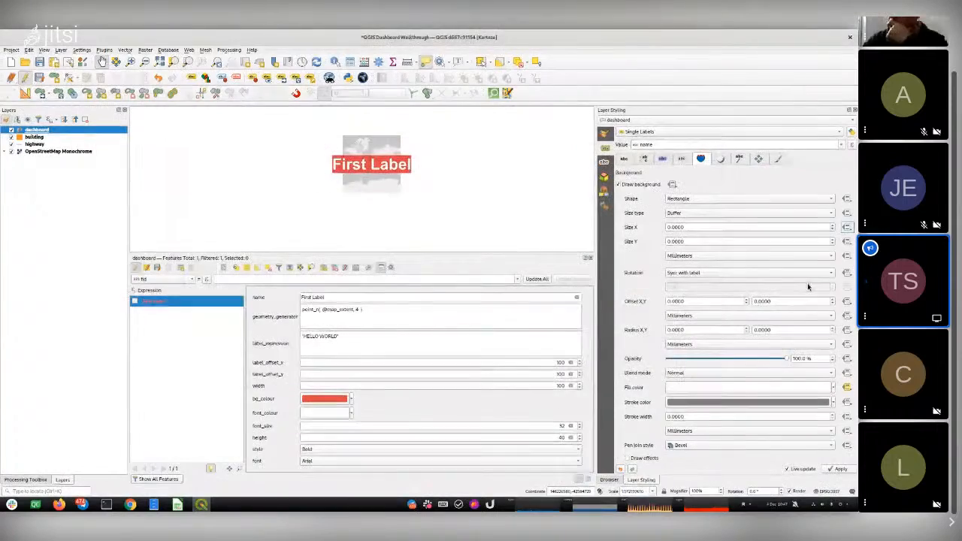
Drive the label background's Size X from the width field and its Size Y from the height field.
left_click(847, 226)
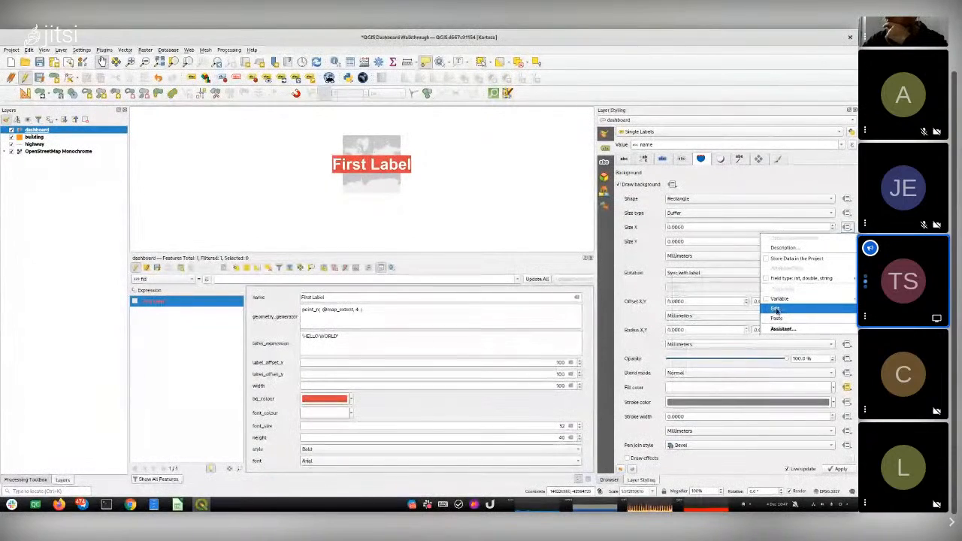
mouse_move(791, 280)
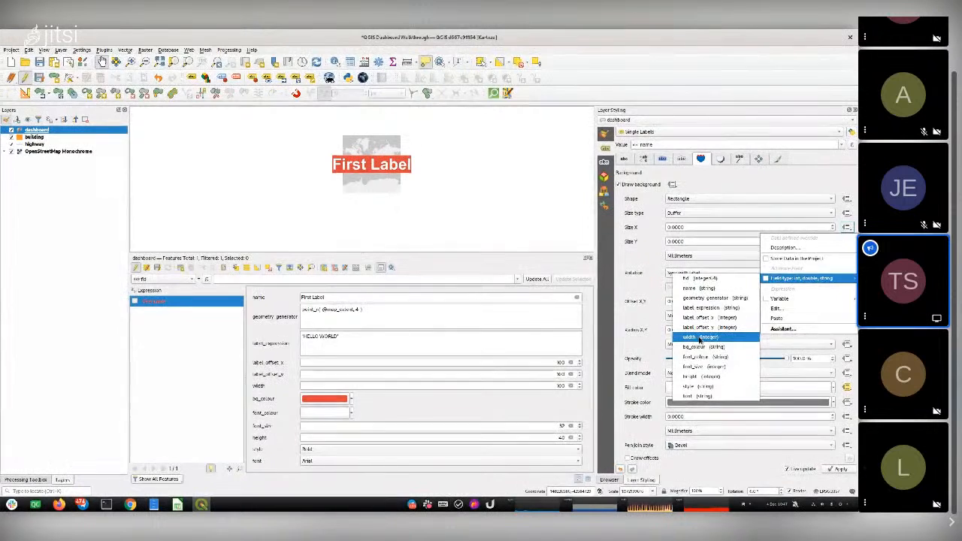
left_click(701, 338)
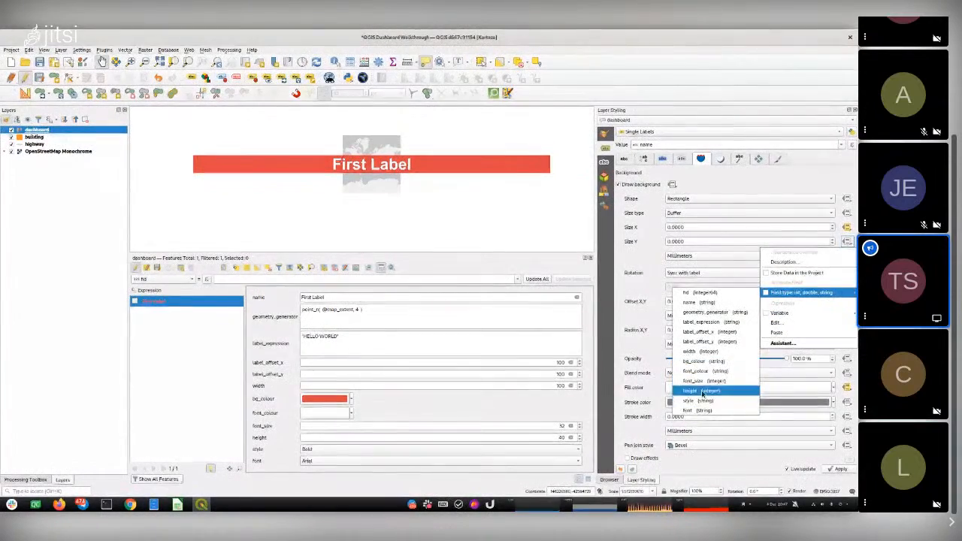
left_click(701, 391)
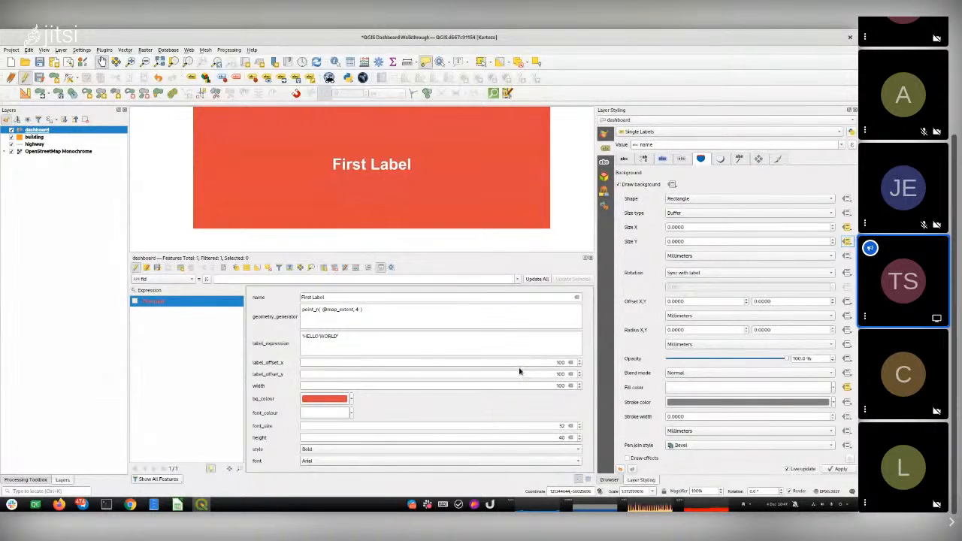
left_click(551, 426)
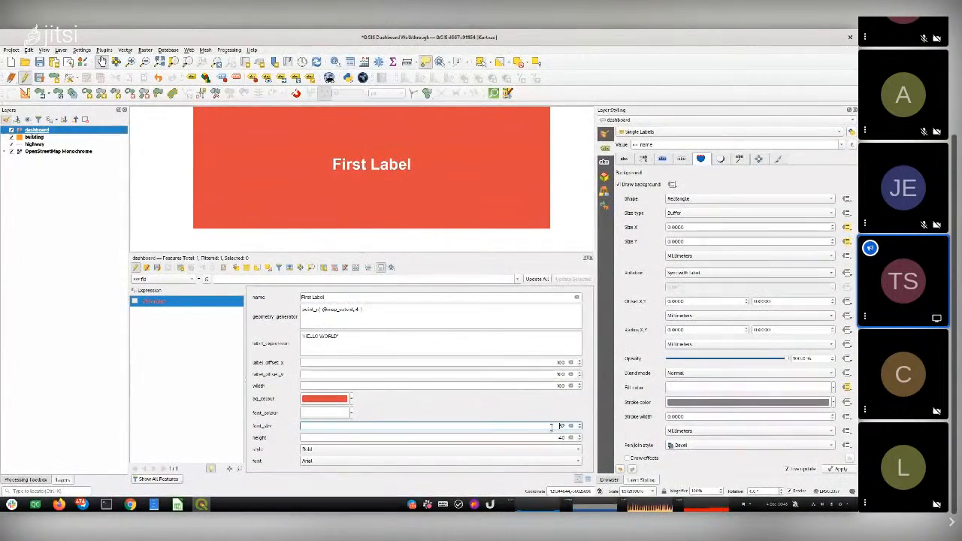
left_click(724, 257)
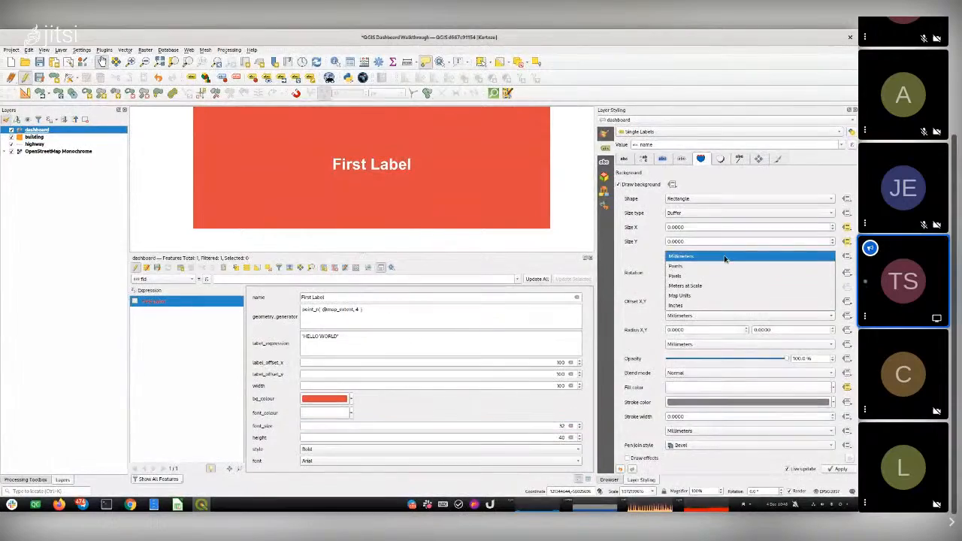
left_click(724, 257)
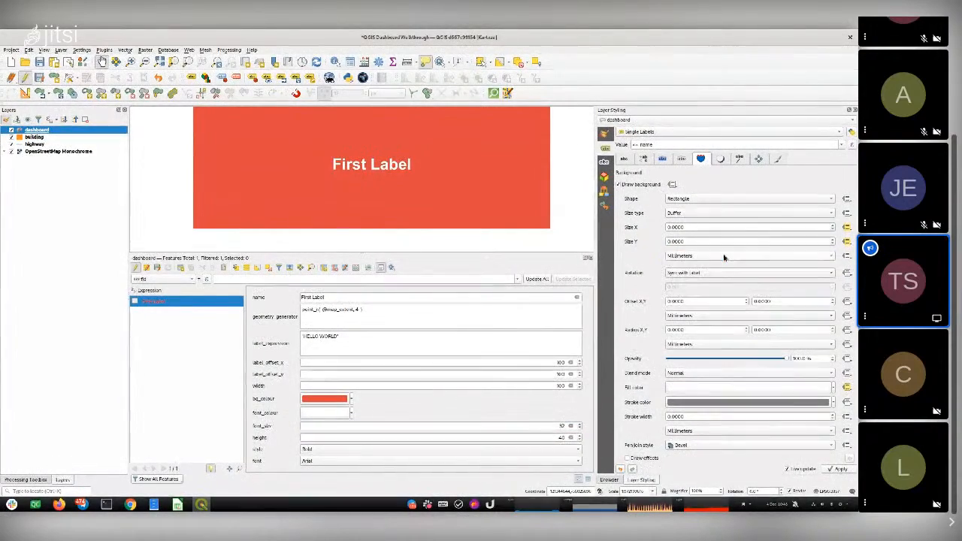
left_click(553, 425)
left_click_drag(554, 426, 571, 425)
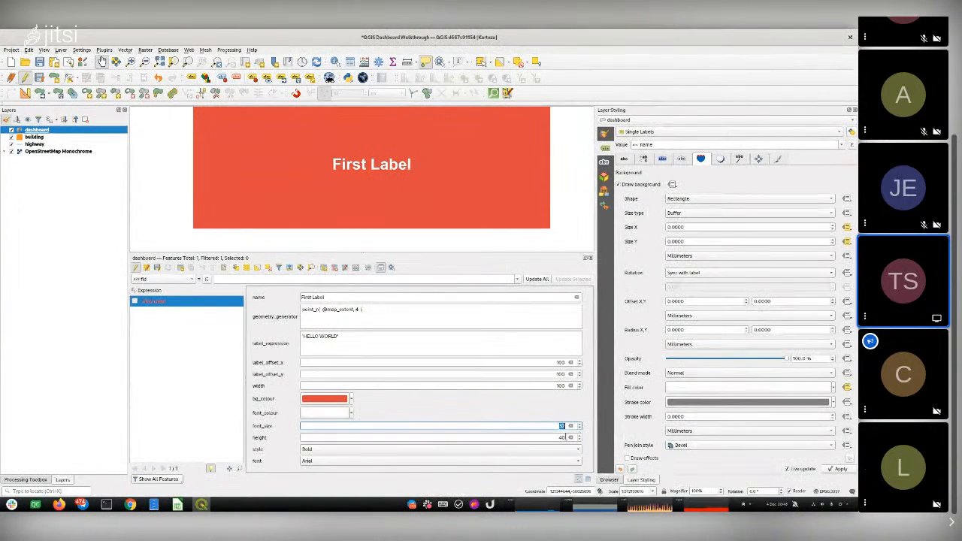
left_click(556, 438)
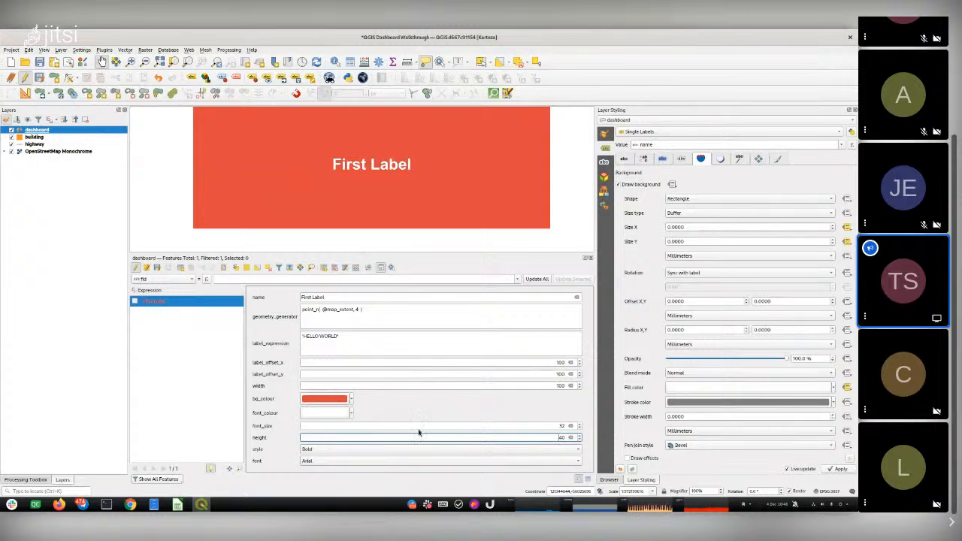
left_click(557, 427)
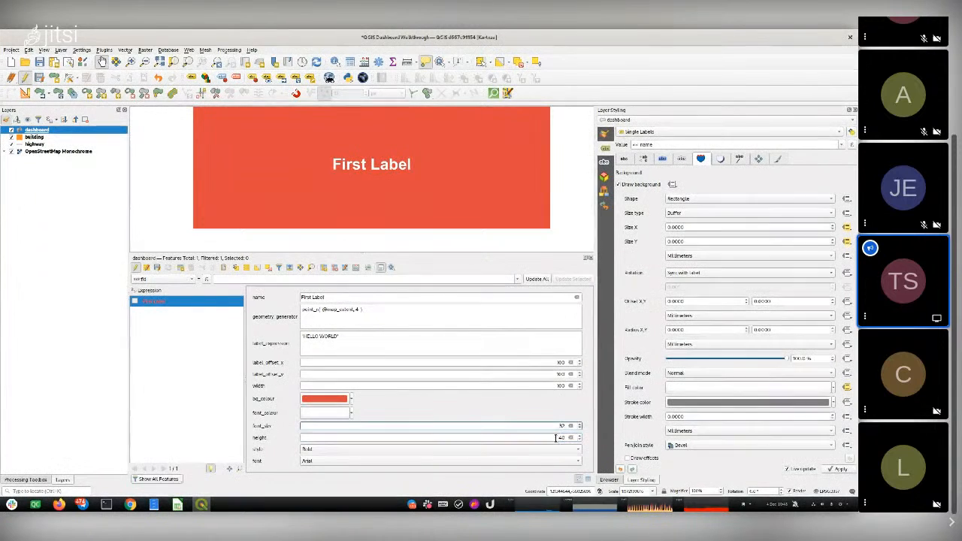
Set the First Label feature's height attribute to 20.
left_click(556, 437)
left_click_drag(556, 439, 568, 439)
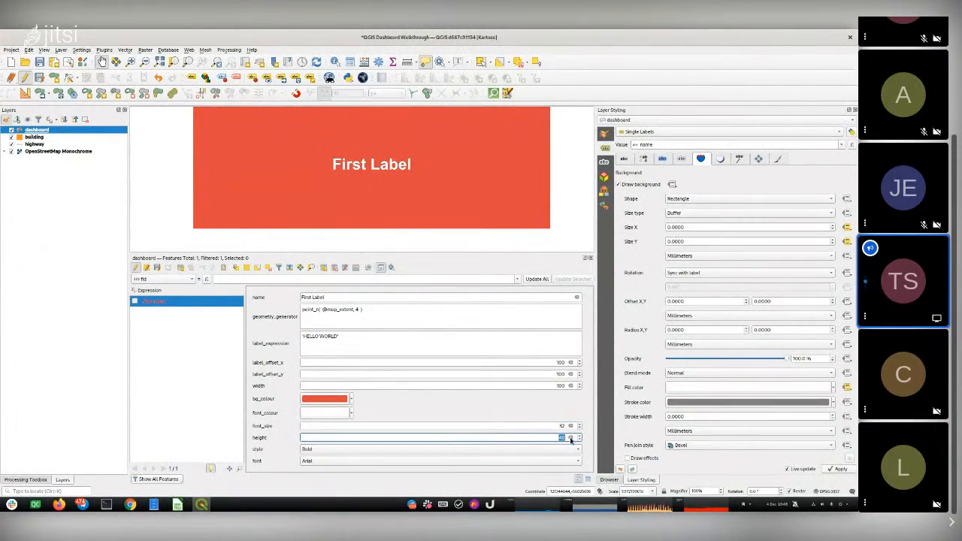
type("20")
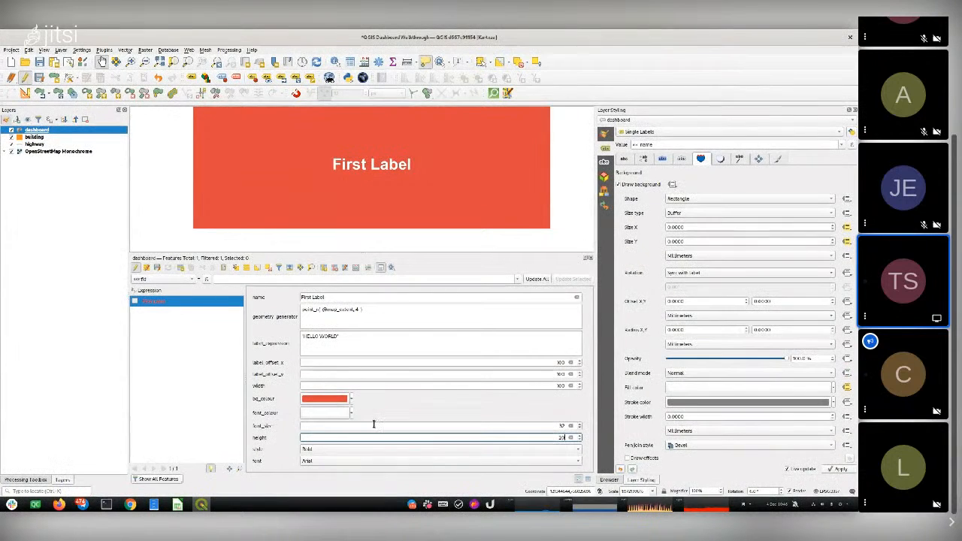
left_click(276, 365)
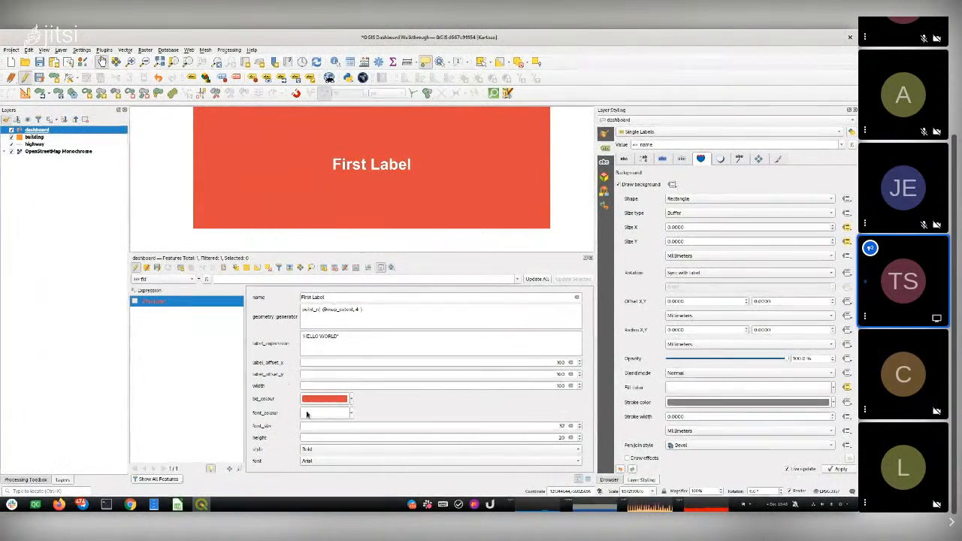
left_click(332, 438)
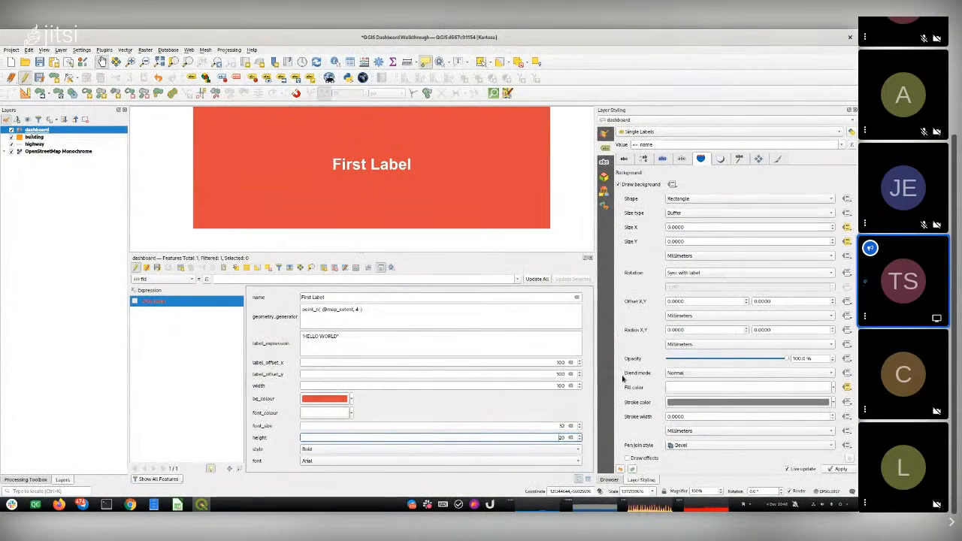
Set the First Label feature's width to 30 and reselect the width field for the label background's Size X.
double_click(561, 385)
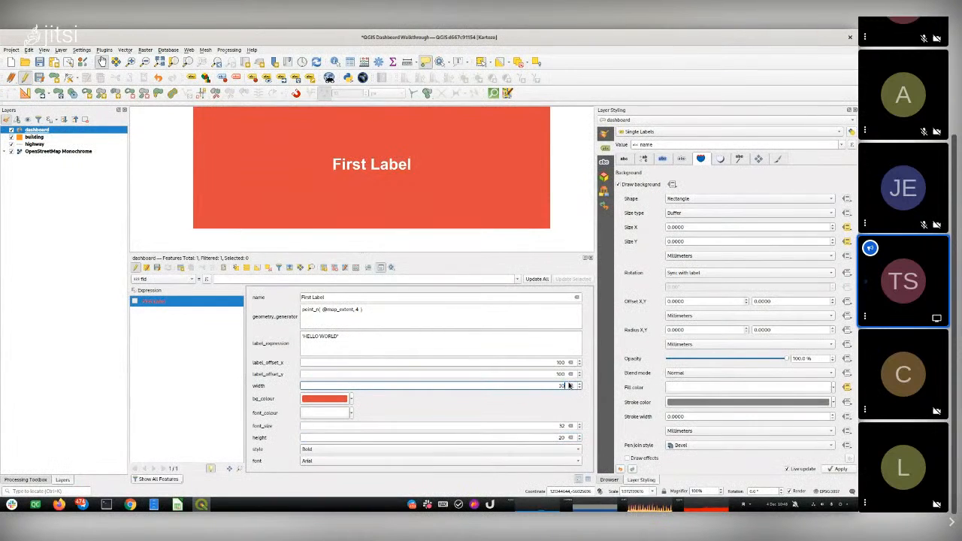
type("30")
left_click(563, 426)
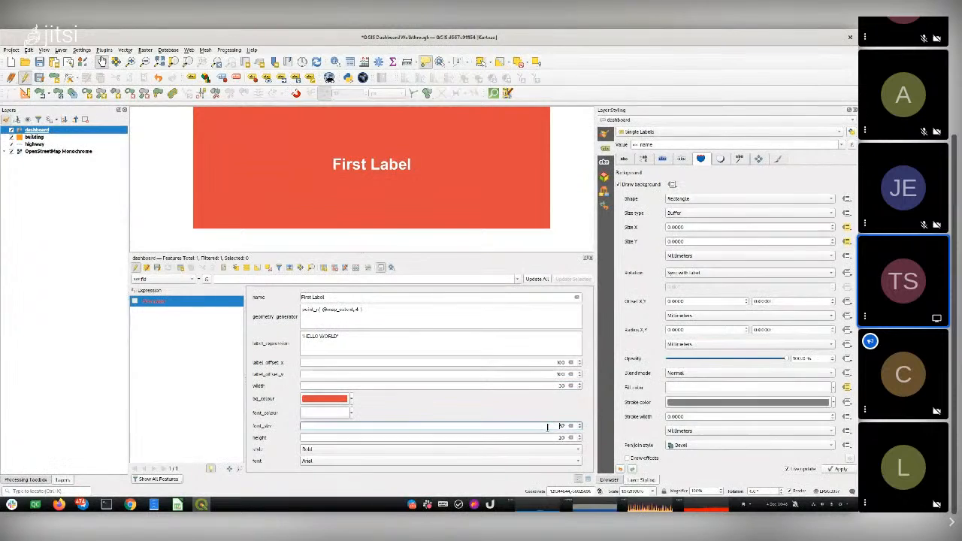
left_click(848, 228)
mouse_move(783, 292)
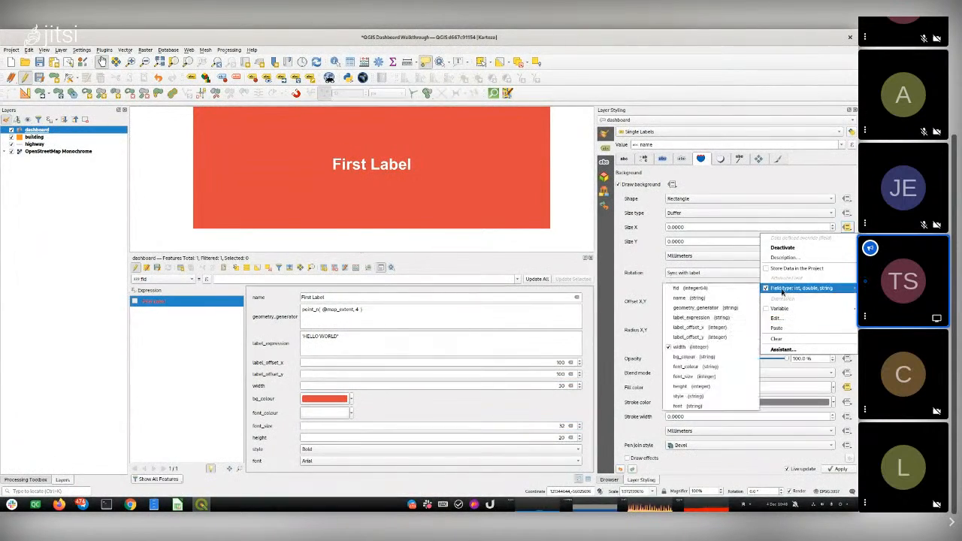
left_click(693, 347)
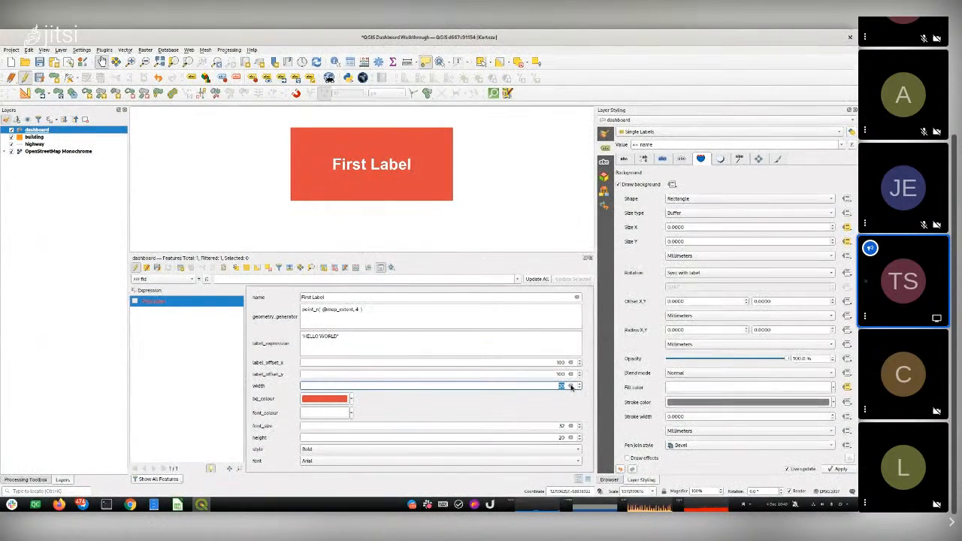
Set the First Label feature's width to 10 and height to 5, and reselect the height field for the background's Size Y.
type("10")
left_click(553, 425)
left_click(553, 437)
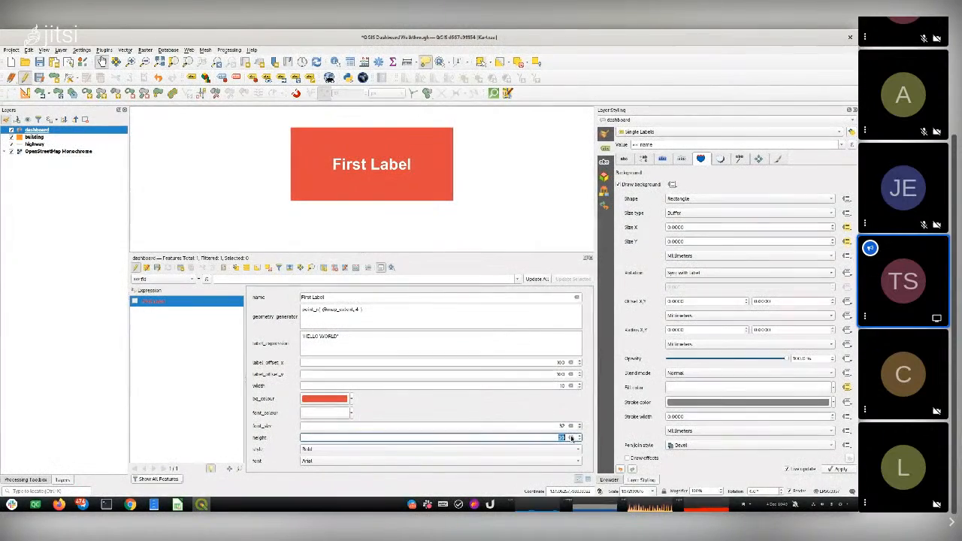
type("5")
left_click(552, 427)
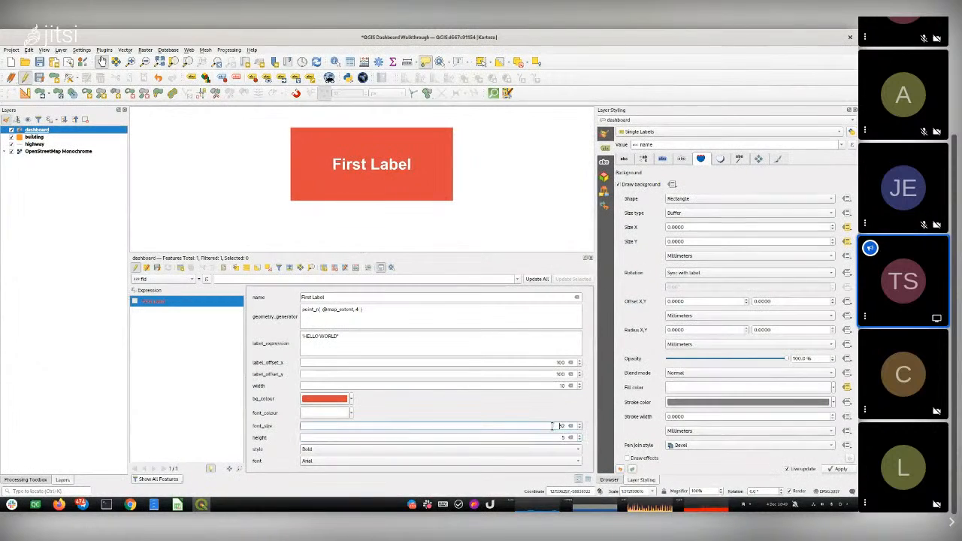
left_click(846, 242)
mouse_move(766, 303)
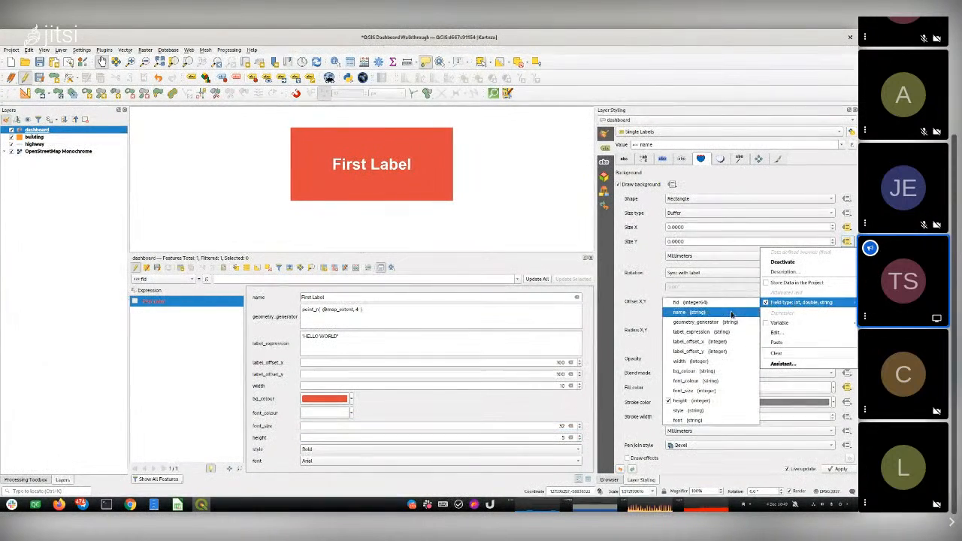
left_click(683, 400)
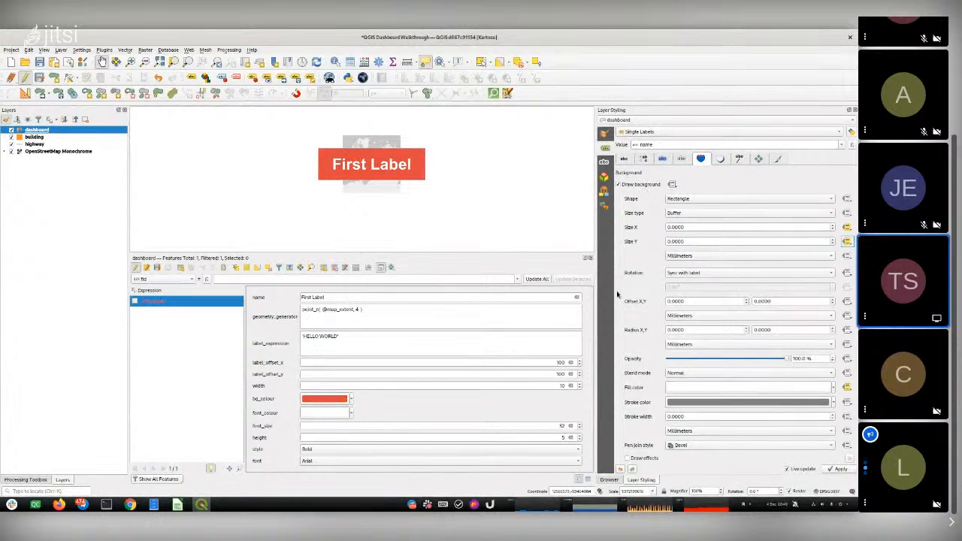
Review which fields drive the background's Size X and Size Y, and look over the label placement settings.
left_click(847, 227)
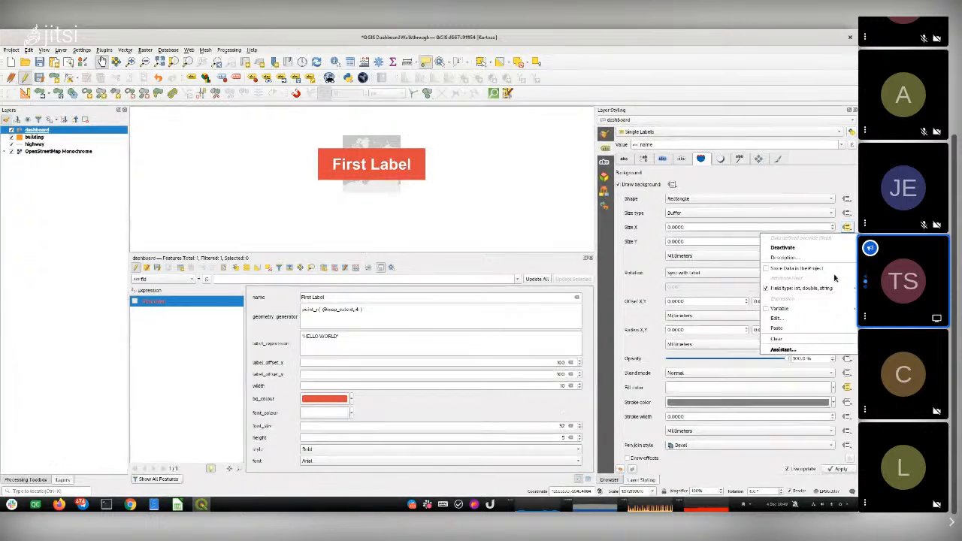
mouse_move(831, 290)
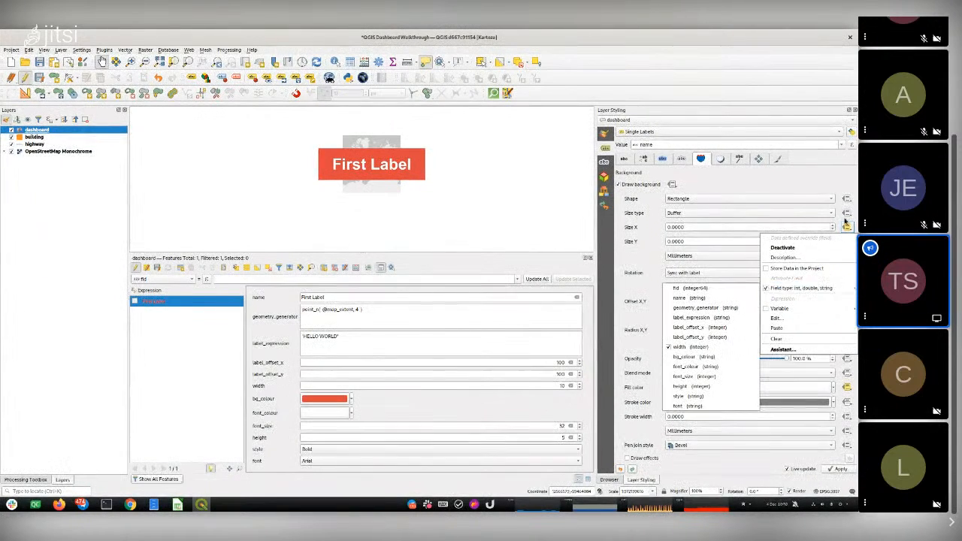
left_click(844, 184)
left_click(846, 242)
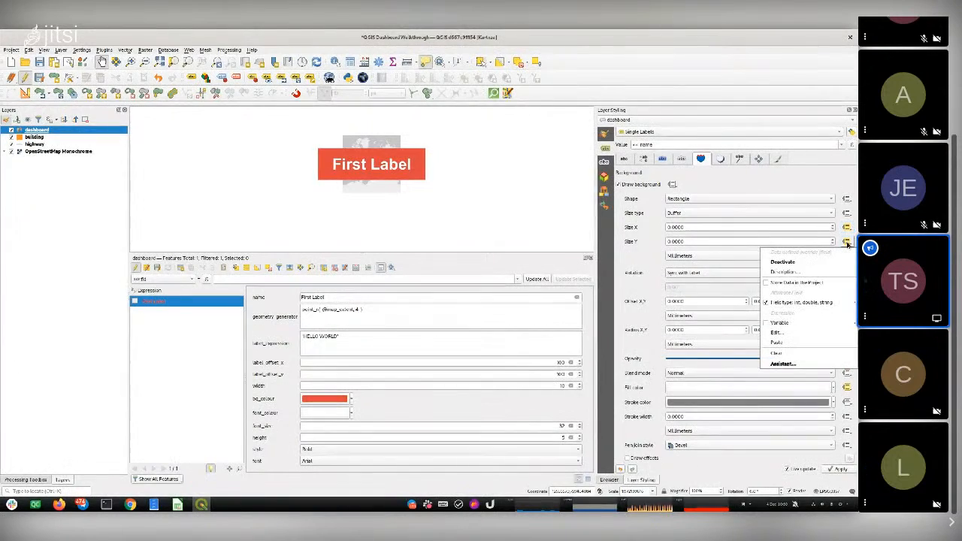
mouse_move(785, 303)
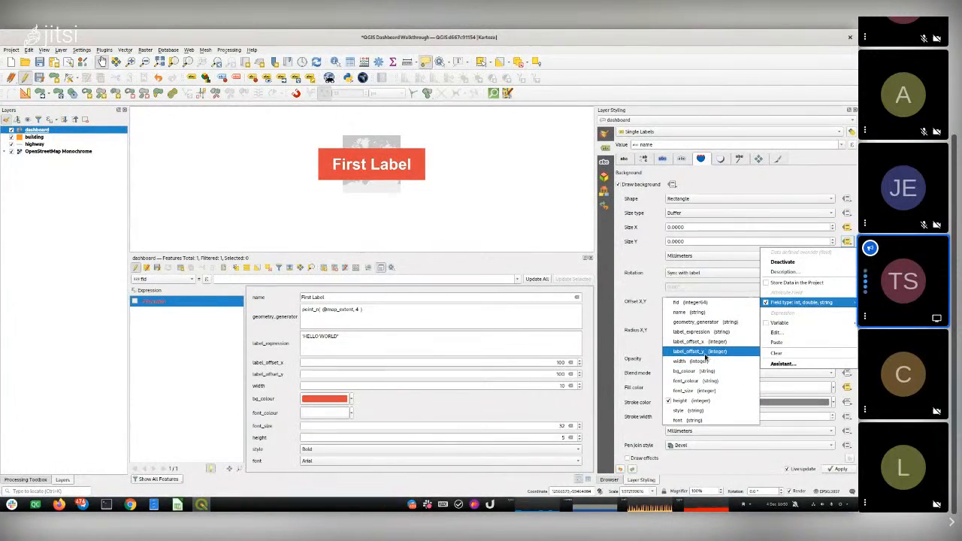
left_click(629, 291)
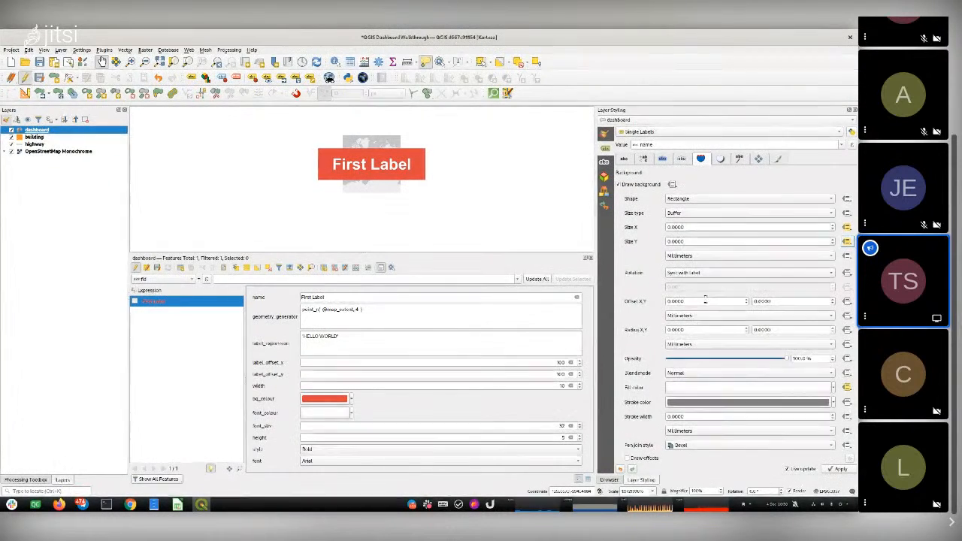
left_click(758, 160)
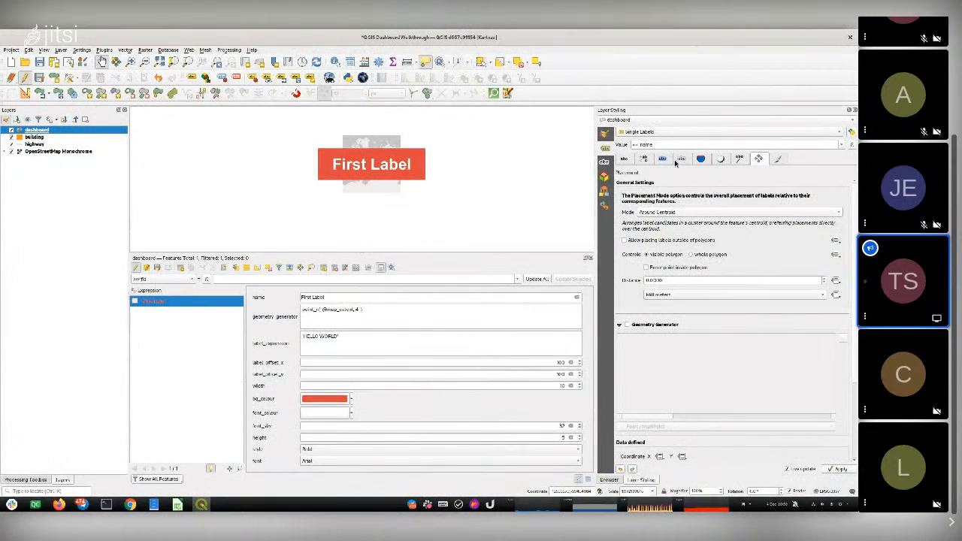
left_click(700, 158)
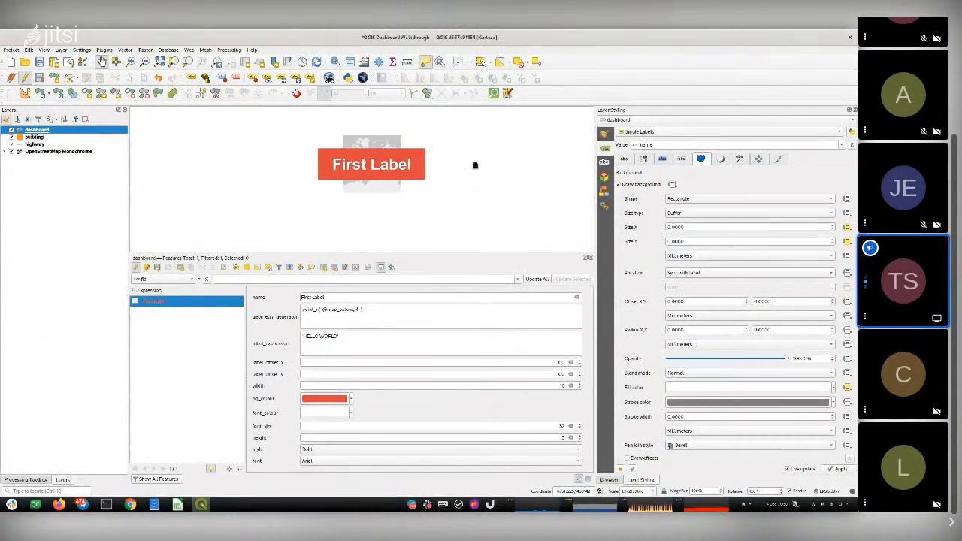
Enable the Geometry Generator for the label placement and insert the geometry_generator field into its expression.
left_click(759, 159)
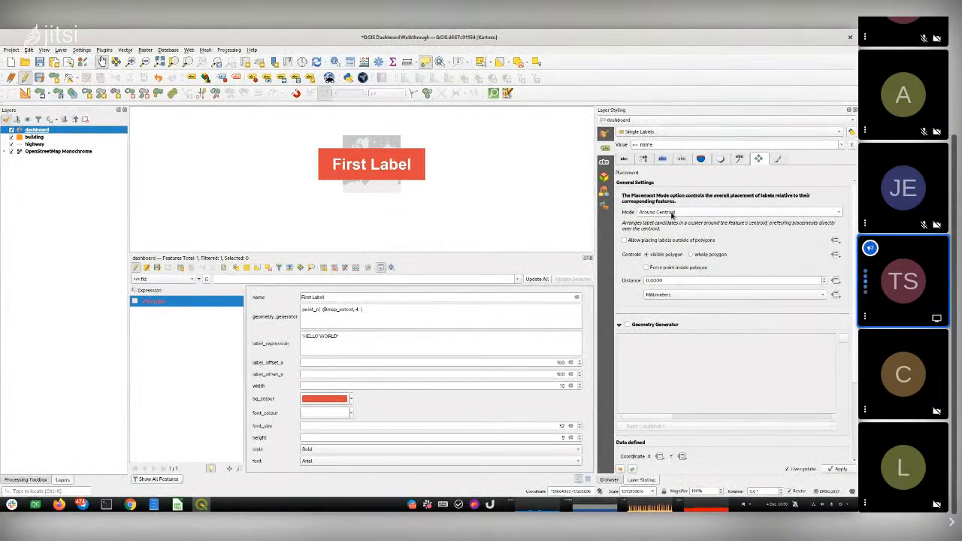
left_click(627, 325)
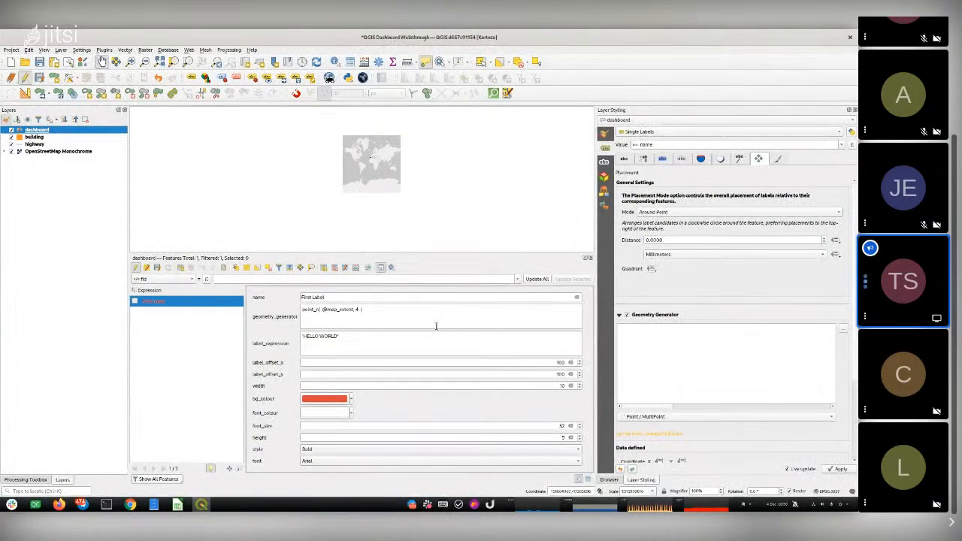
left_click_drag(399, 317, 291, 304)
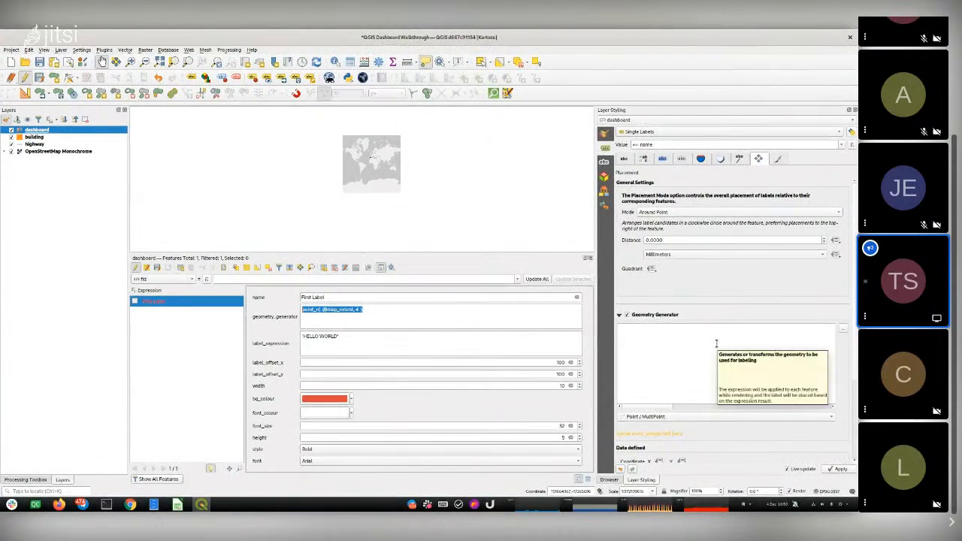
left_click(844, 331)
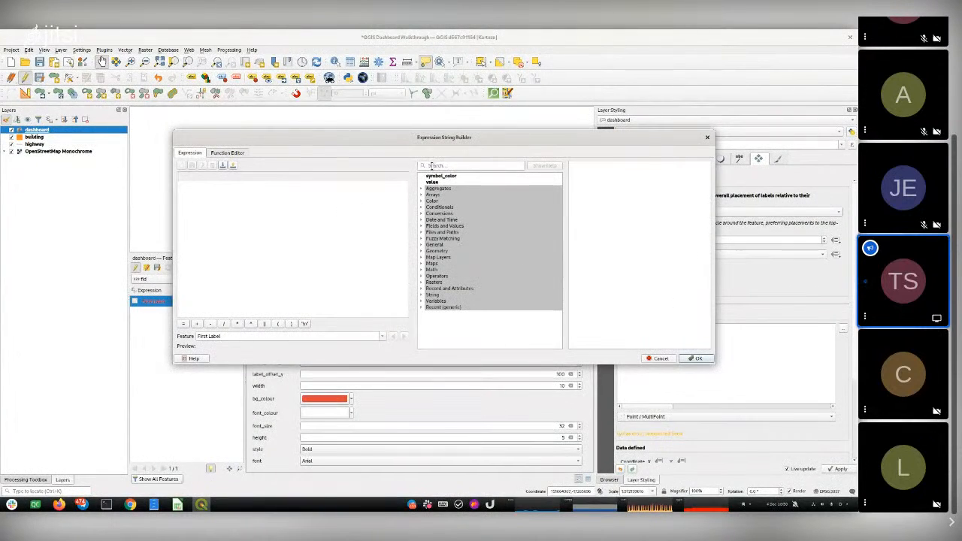
left_click(432, 165)
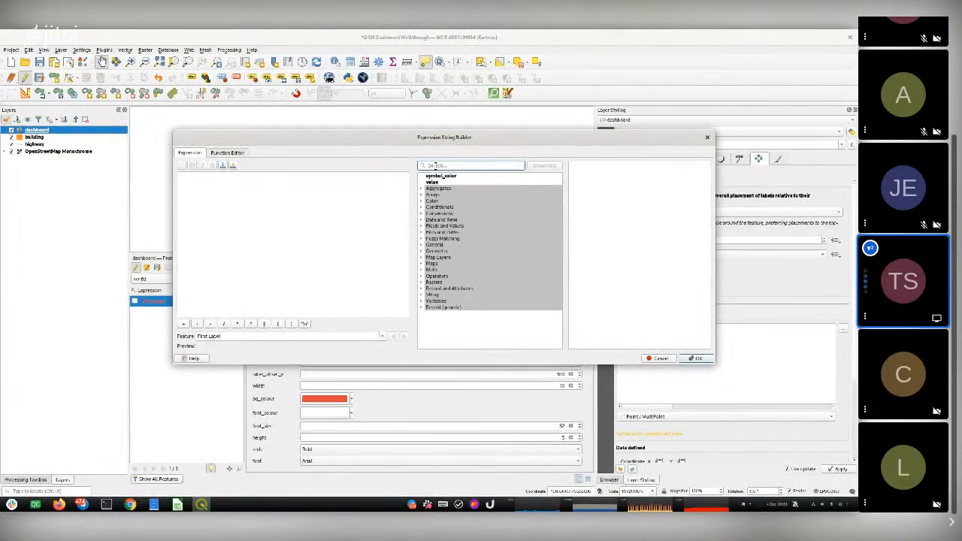
left_click(421, 226)
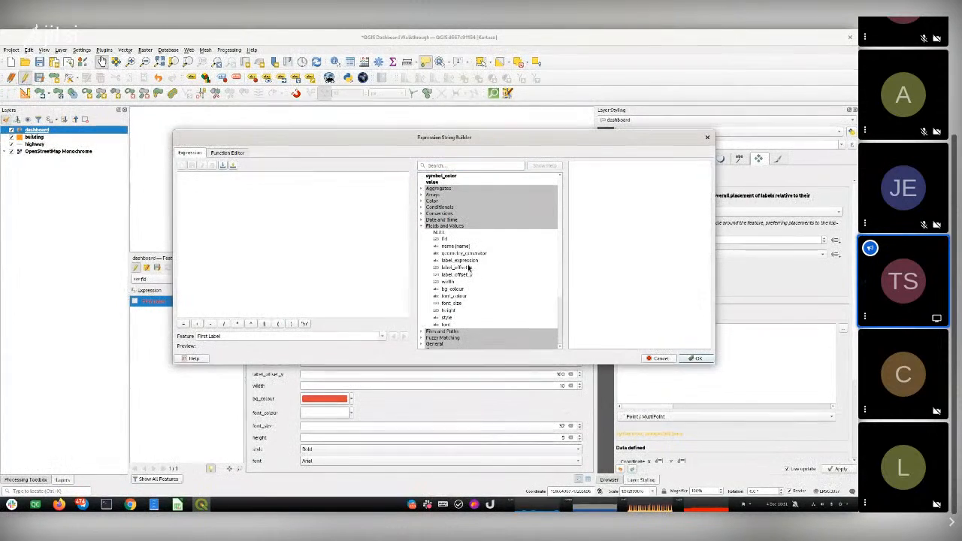
left_click(462, 253)
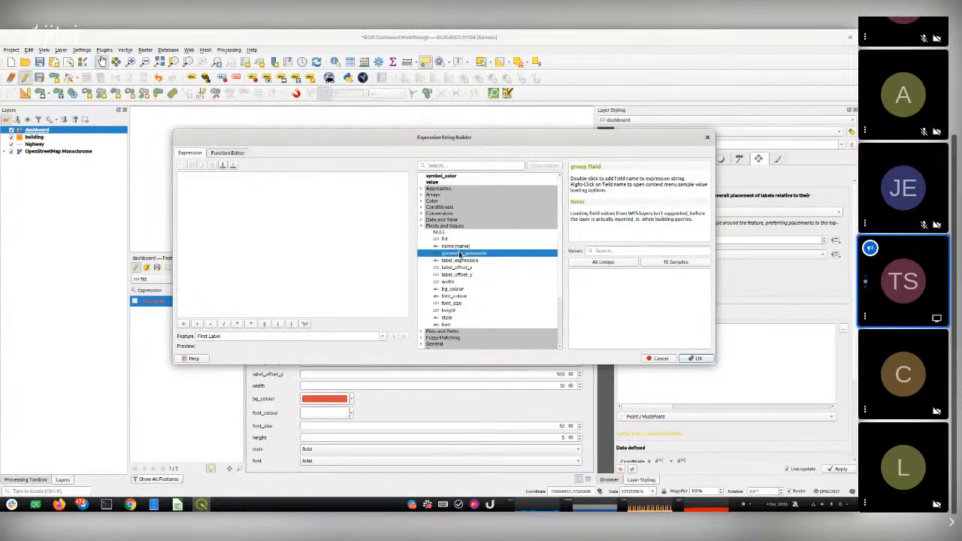
double_click(462, 253)
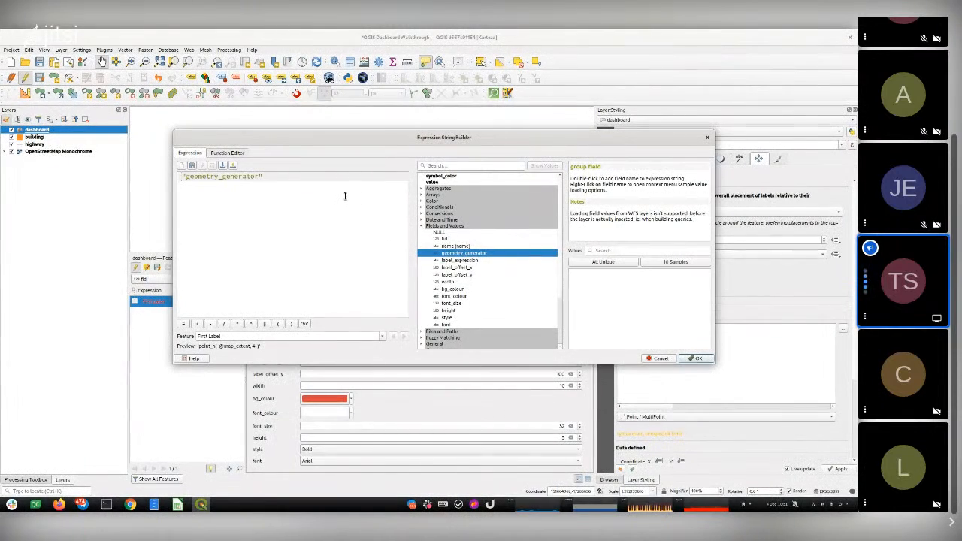
Wrap the geometry_generator field in an eval() function and check the expression's preview.
key("Home")
type("eval")
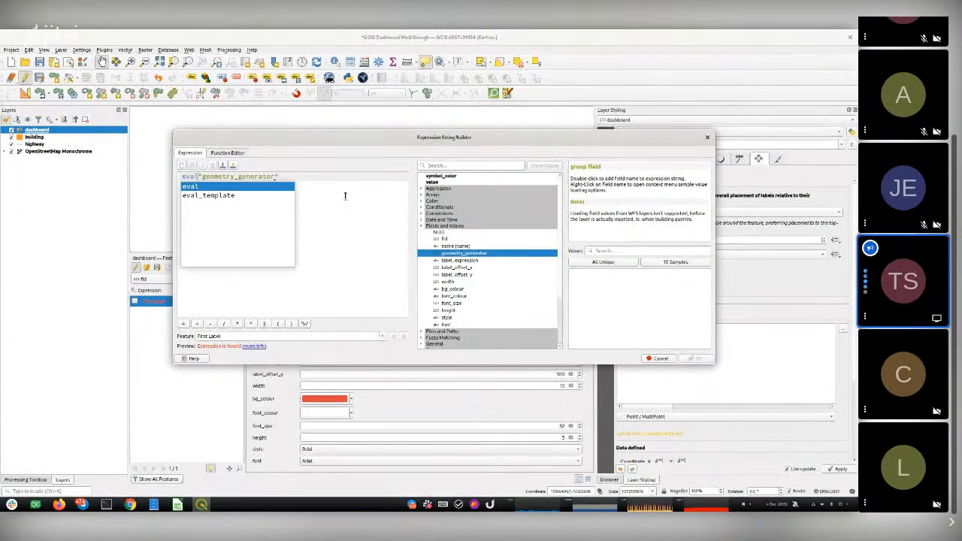
type("(")
key("End")
type(",")
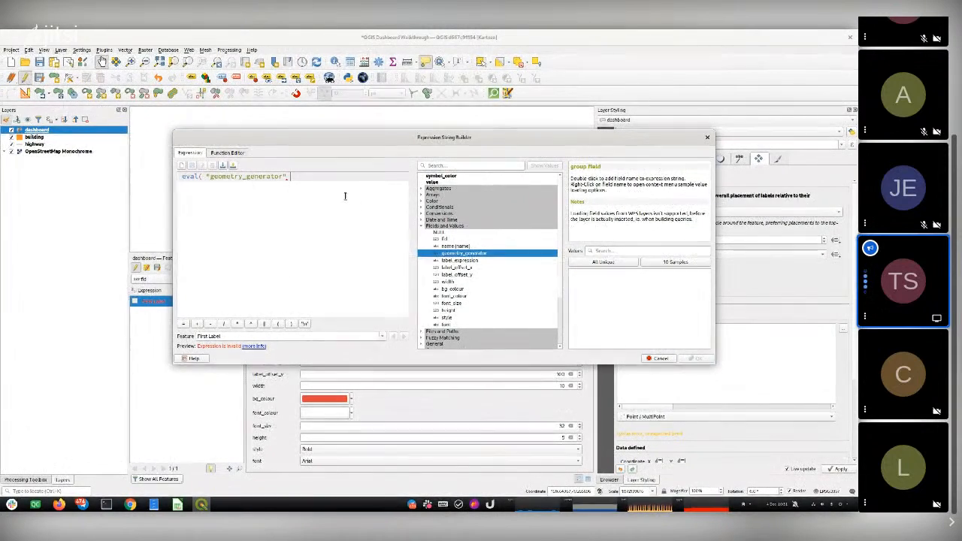
key("BackSpace")
type(")")
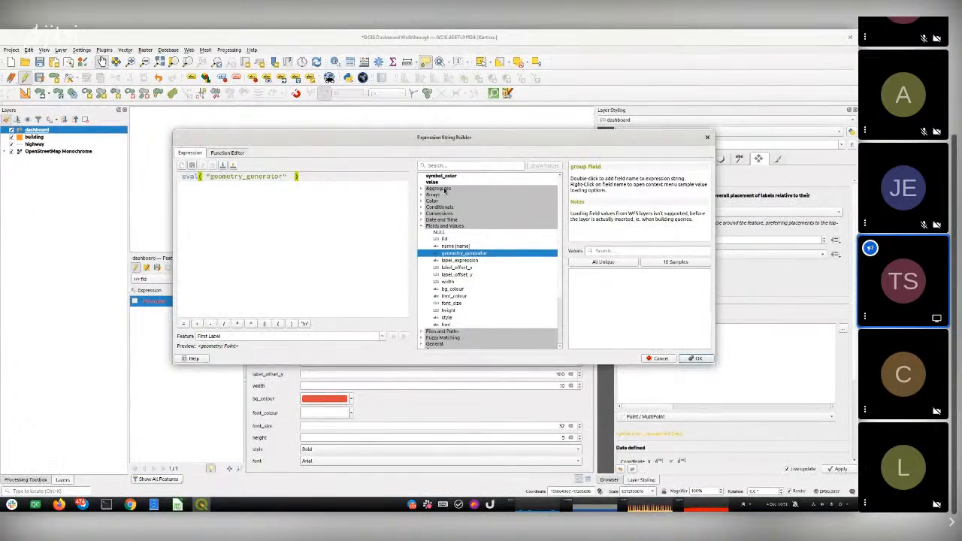
left_click_drag(397, 138, 336, 67)
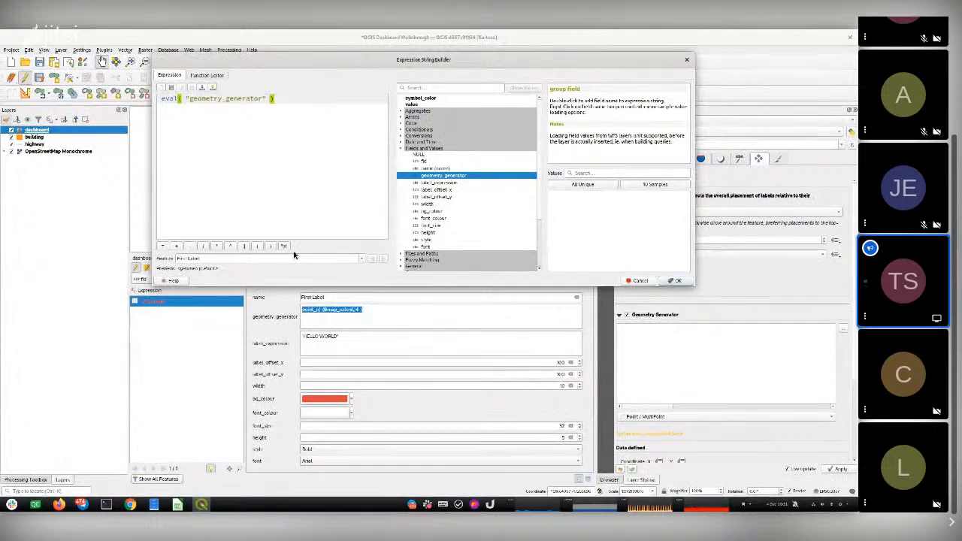
left_click_drag(218, 272, 179, 272)
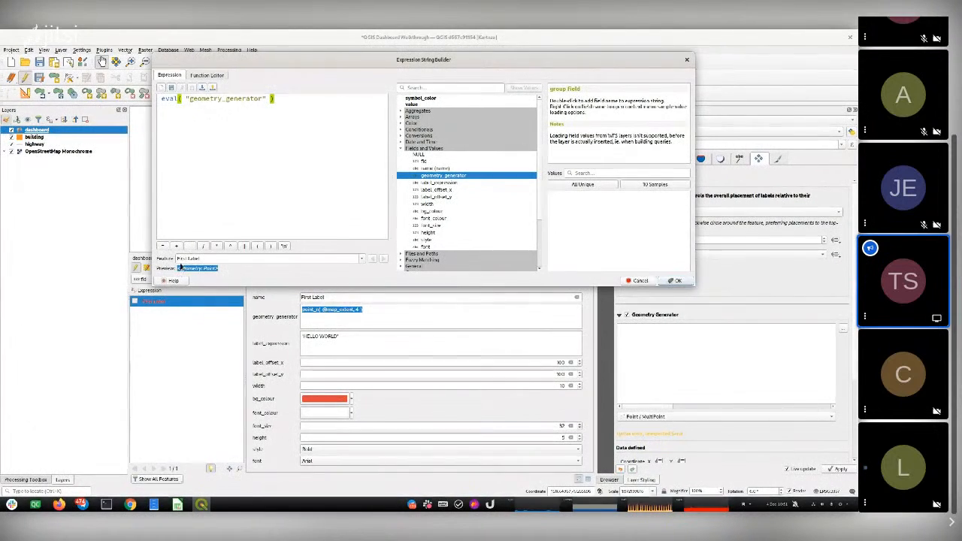
Strip the eval() wrapper from around the geometry_generator field, and undo the removal.
left_click(178, 100)
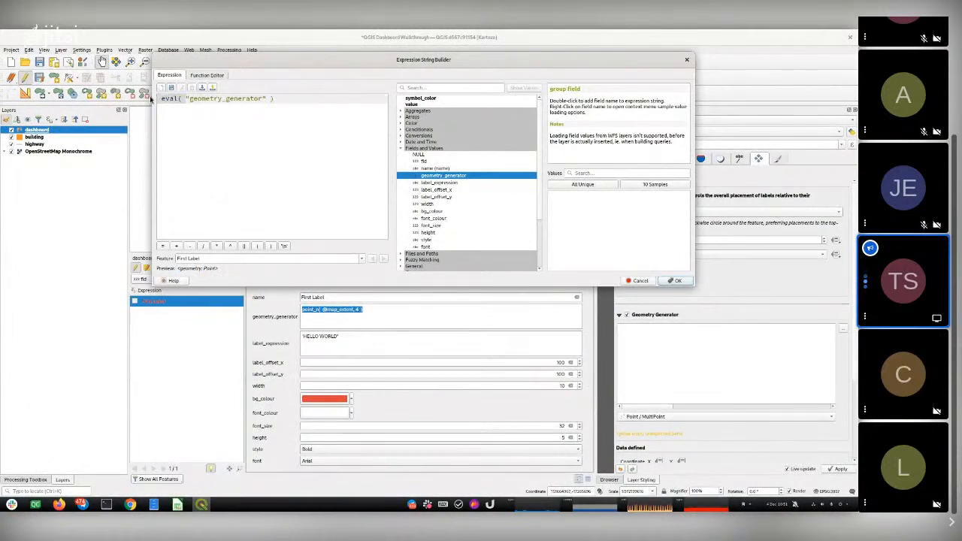
key("BackSpace")
key("BackSpace")
key("BackSpace")
key("BackSpace")
key("BackSpace")
key("BackSpace")
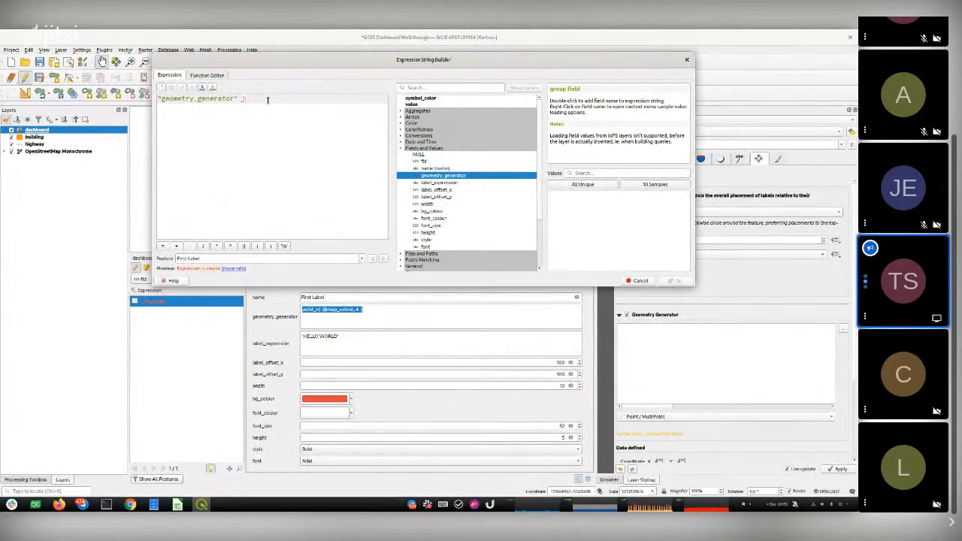
left_click(267, 100)
key("BackSpace")
key("BackSpace")
key("ctrl+z")
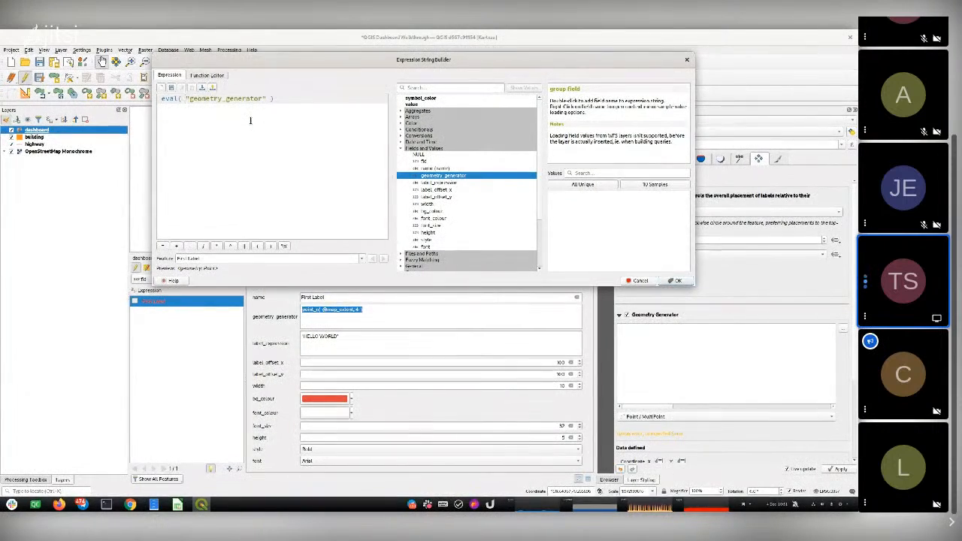
Accept the eval( "geometry_generator" ) expression for the label's Geometry Generator and save the project.
scroll(250, 121, "up", 5)
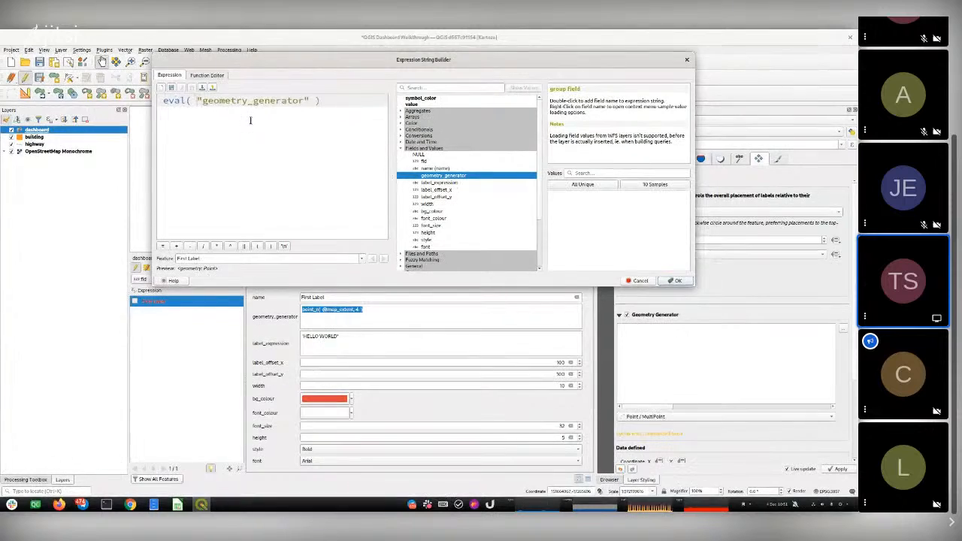
left_click(371, 104)
left_click_drag(371, 104, 158, 92)
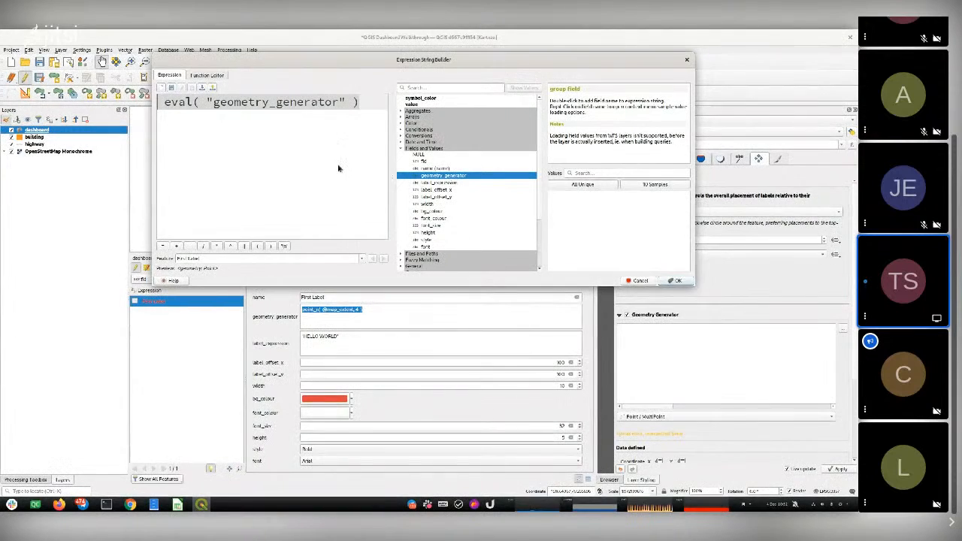
left_click(676, 281)
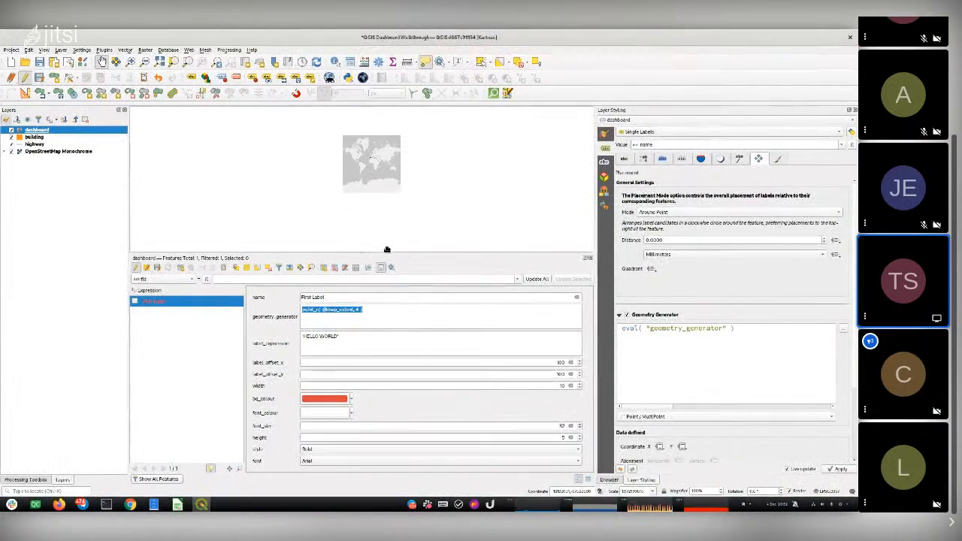
left_click(40, 62)
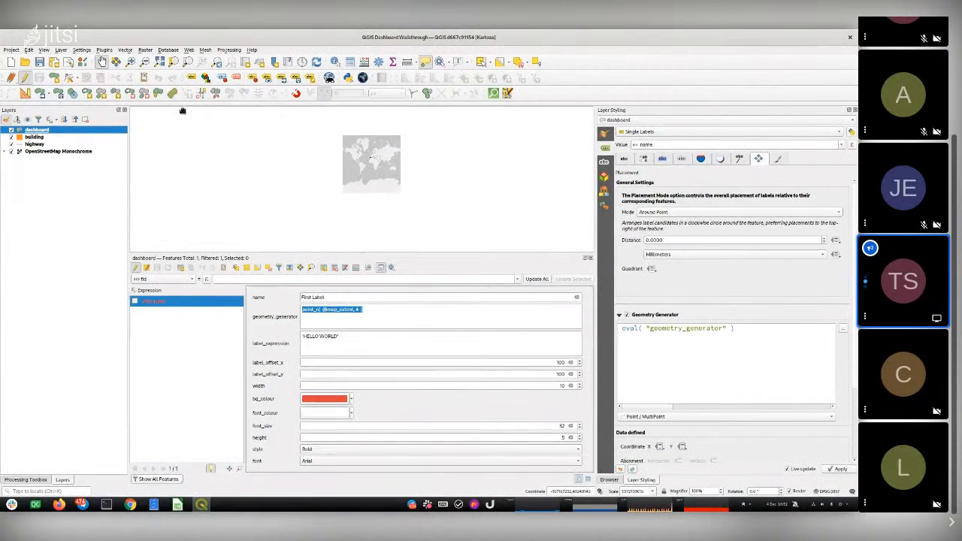
Set the label placement mode to Offset from Point and glance over the label background settings.
left_click(666, 212)
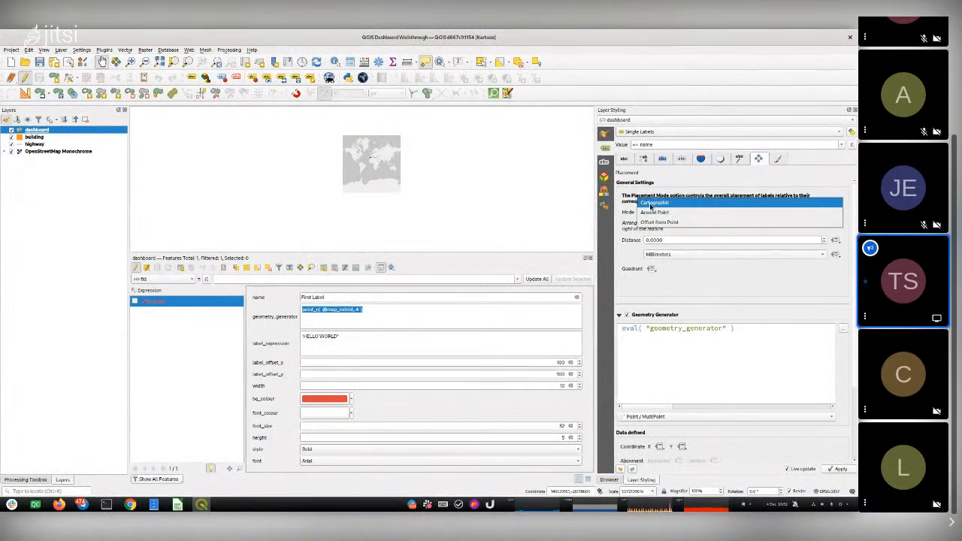
left_click(657, 203)
left_click(657, 232)
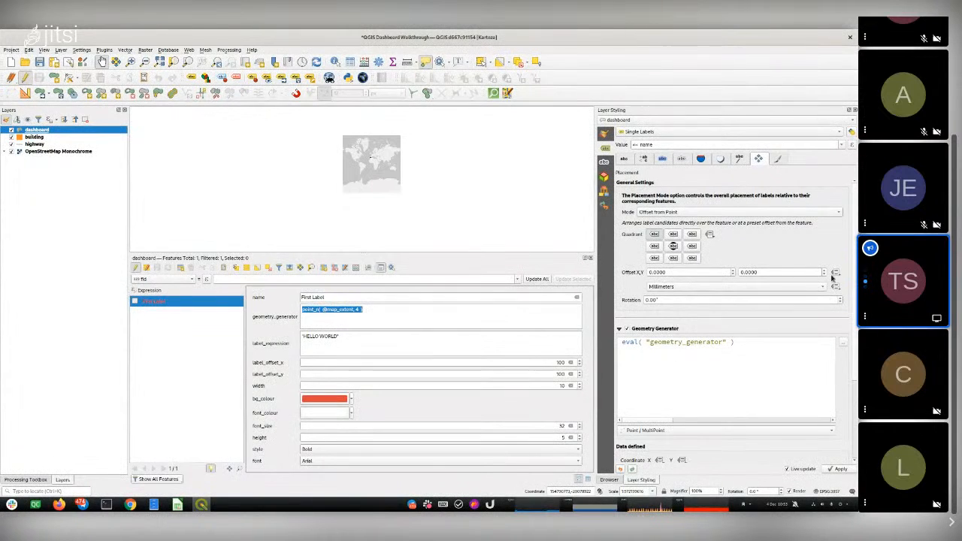
left_click(701, 159)
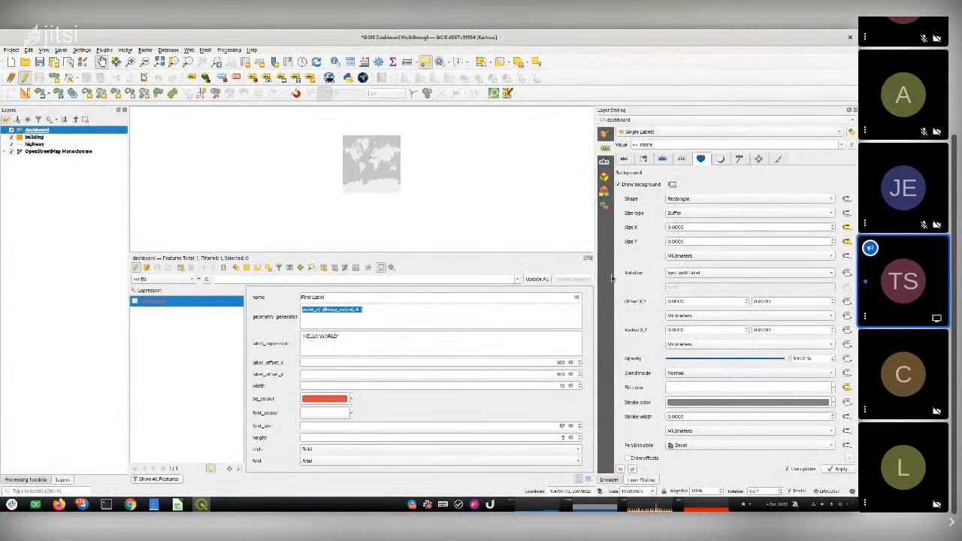
left_click(759, 158)
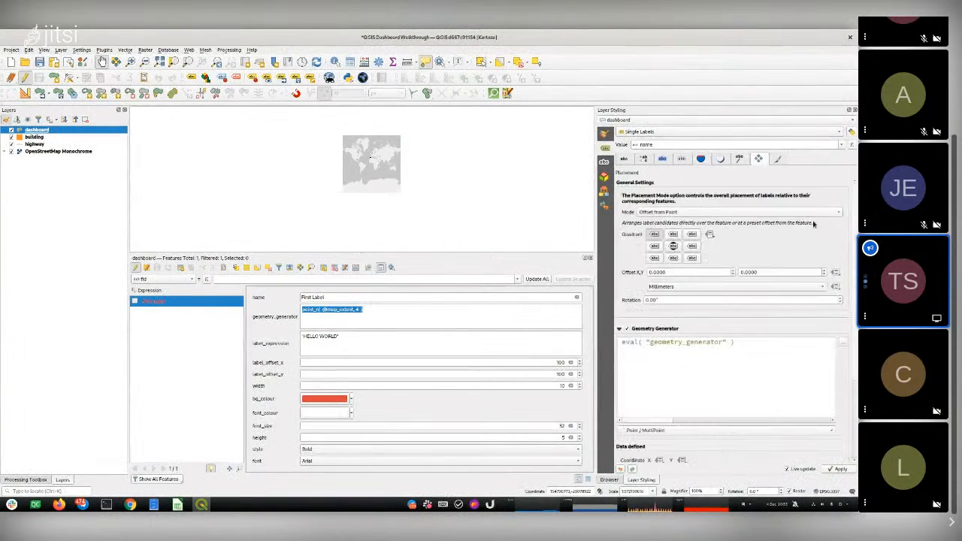
Start a data-defined override expression for the label's Offset X,Y and look up the syntax of the array function to copy it.
left_click(836, 274)
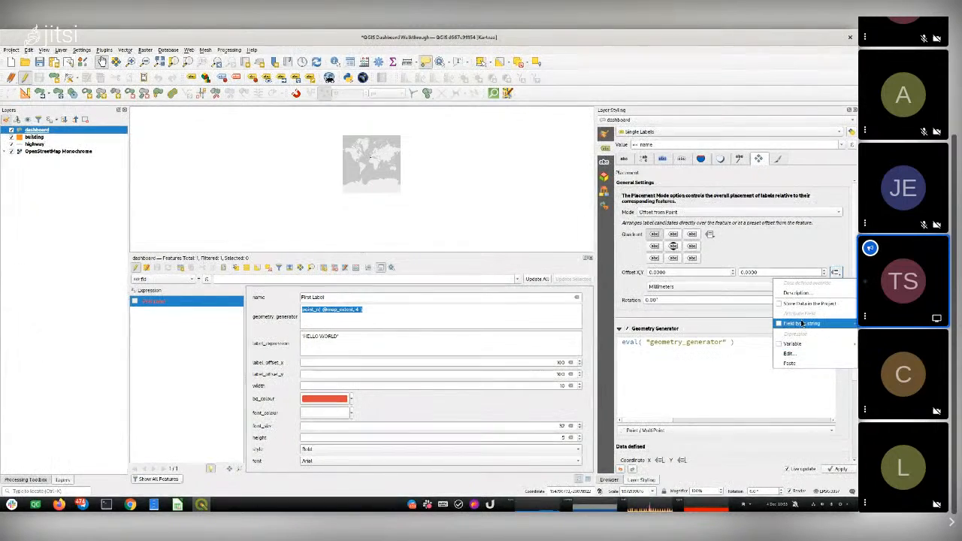
left_click(797, 354)
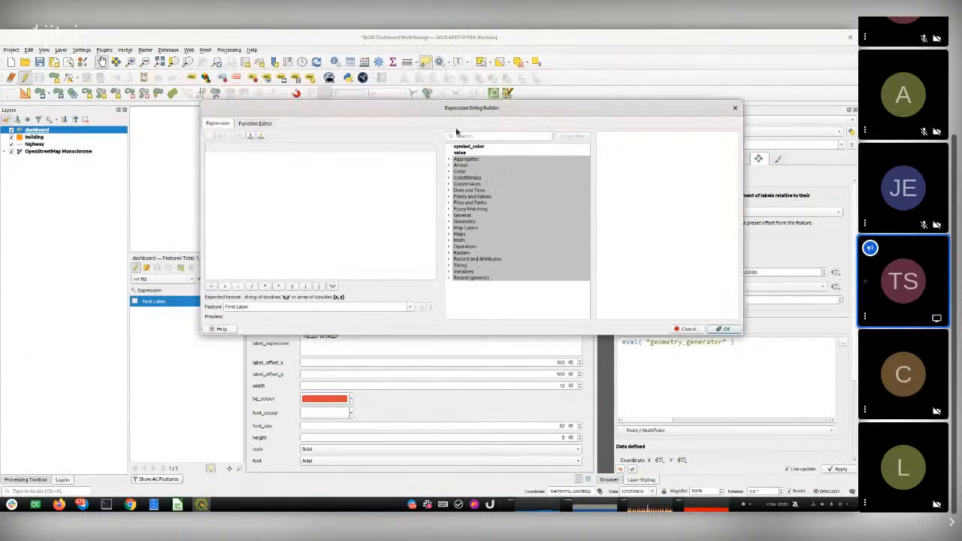
left_click(457, 136)
type("array")
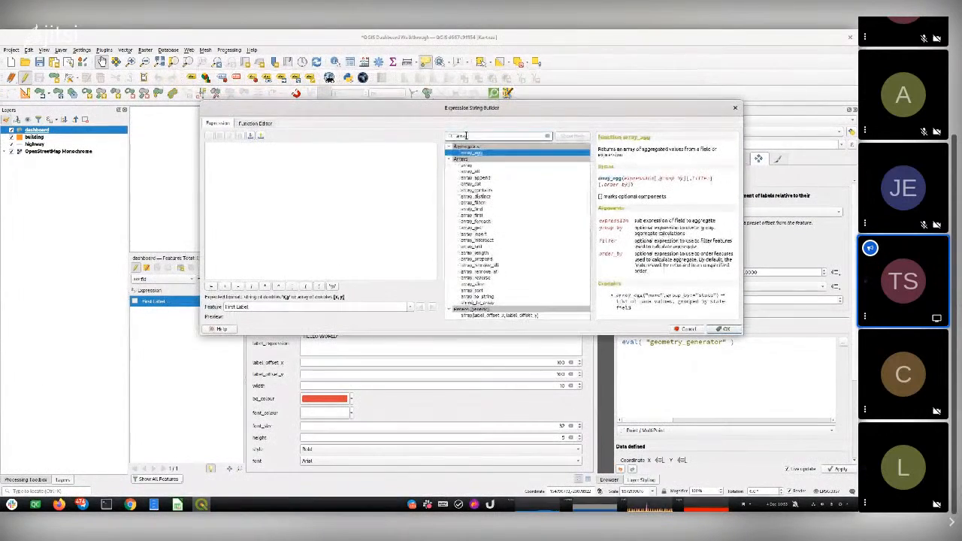
left_click(474, 165)
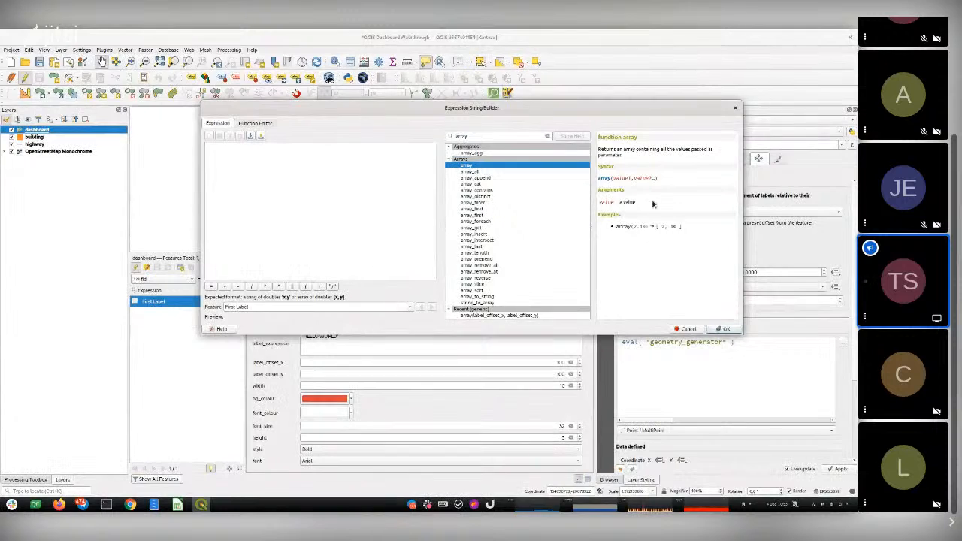
left_click_drag(659, 178, 588, 179)
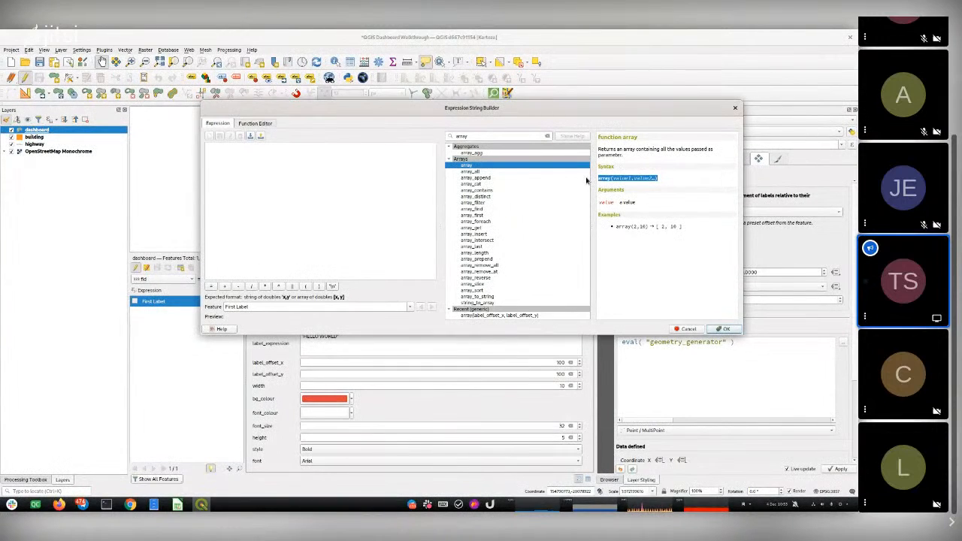
Insert the label_offset_x and label_offset_y fields into the offset expression, separated by a comma.
double_click(481, 137)
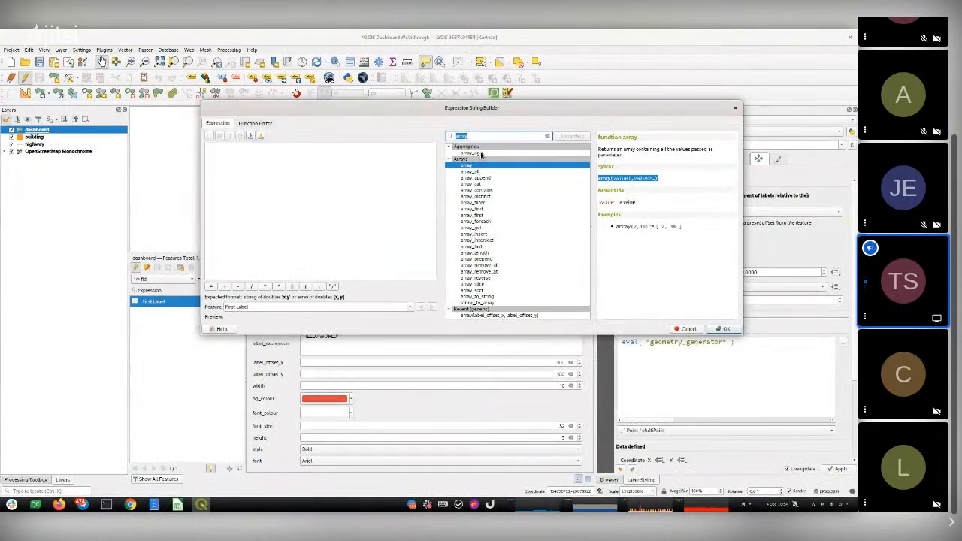
type("offs")
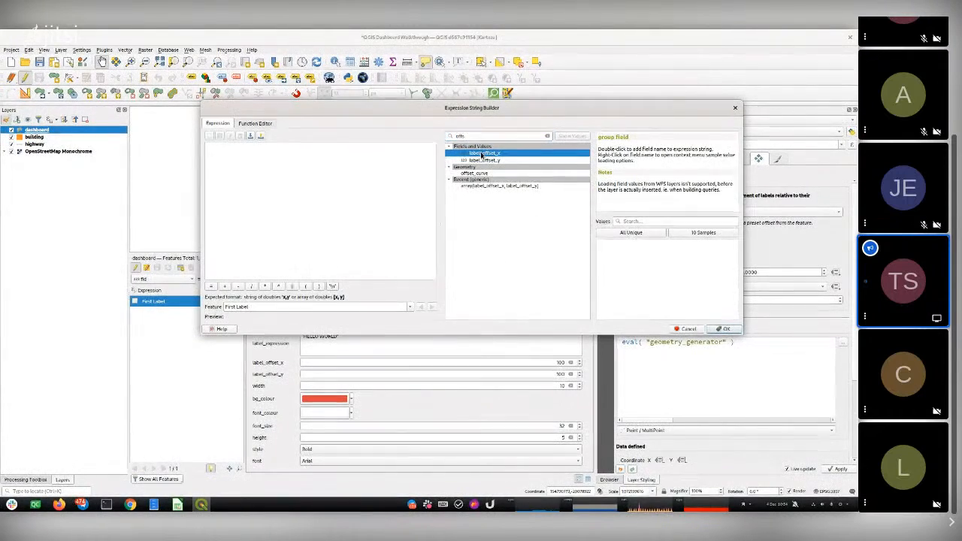
double_click(482, 153)
double_click(485, 161)
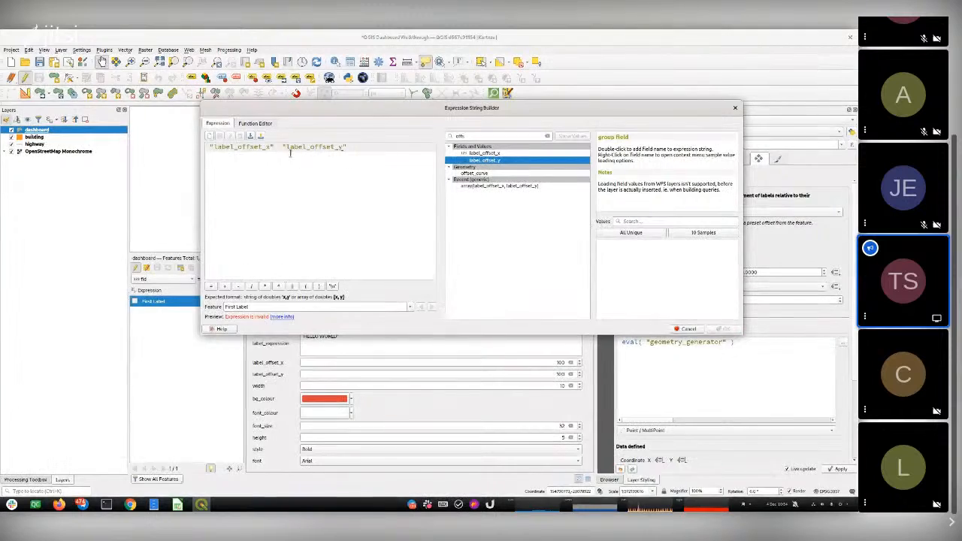
type(",")
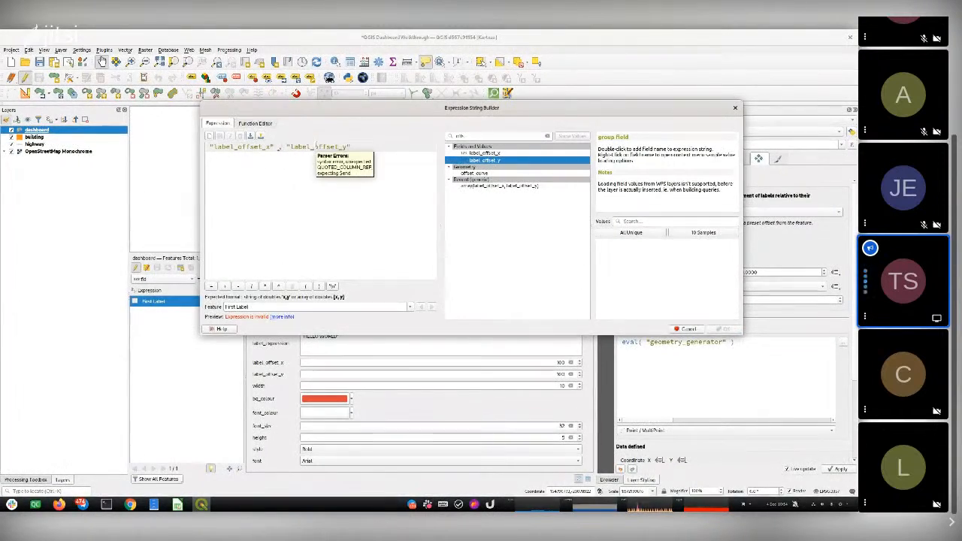
Wrap the two offset fields in an array() function without its placeholder values and check the expression's preview.
key("Home")
type("array(value1,value2…)")
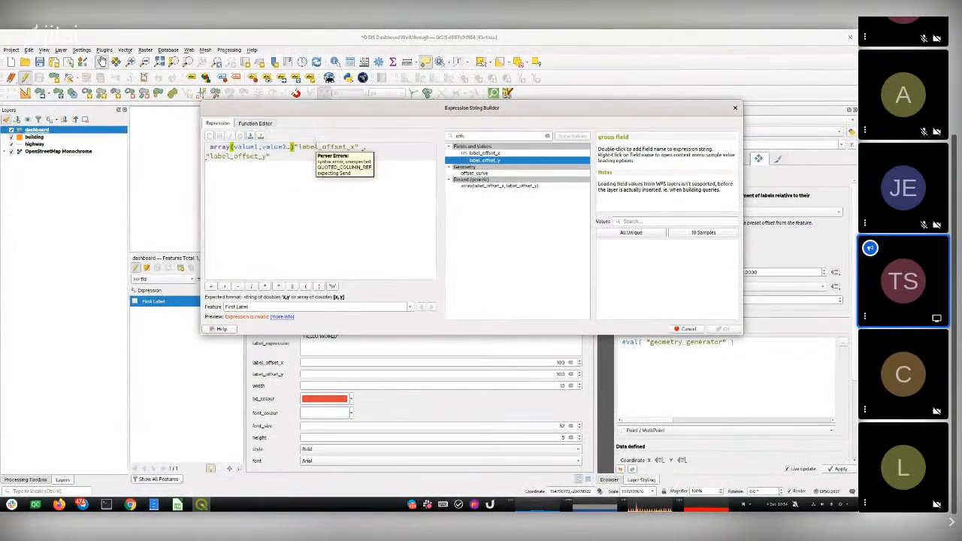
key("BackSpace")
key("BackSpace")
key("BackSpace")
key("BackSpace")
key("BackSpace")
key("BackSpace")
key("BackSpace")
key("BackSpace")
key("BackSpace")
key("BackSpace")
key("BackSpace")
key("BackSpace")
key("BackSpace")
key("BackSpace")
key("BackSpace")
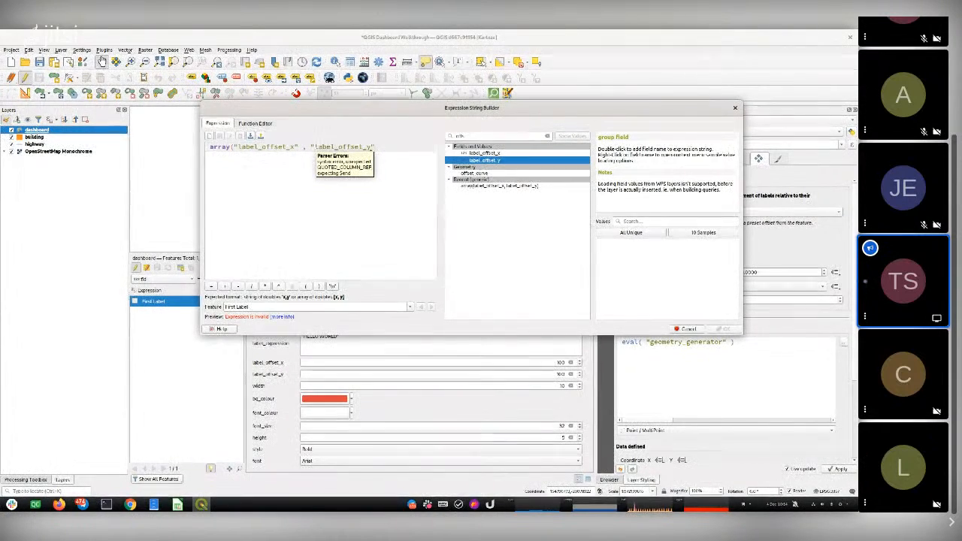
type(")")
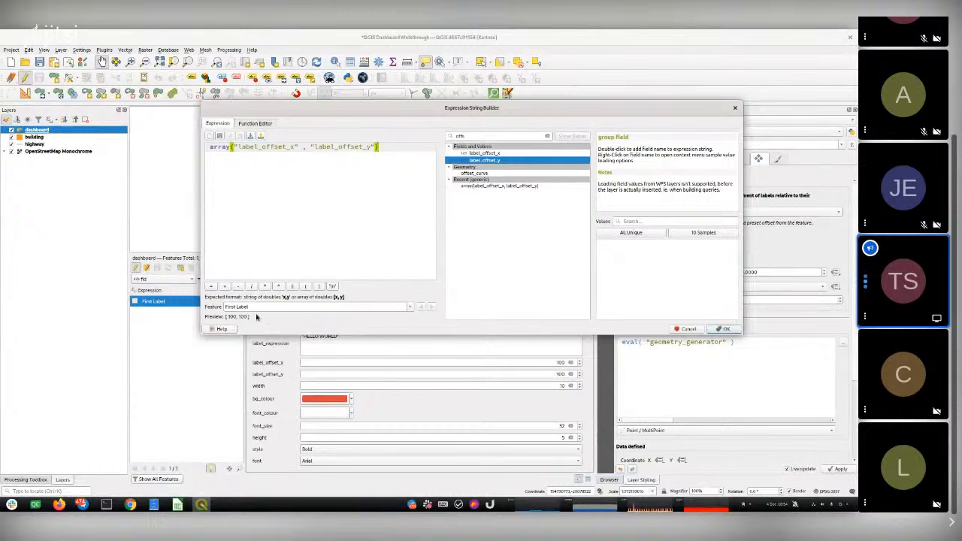
left_click_drag(255, 316, 223, 320)
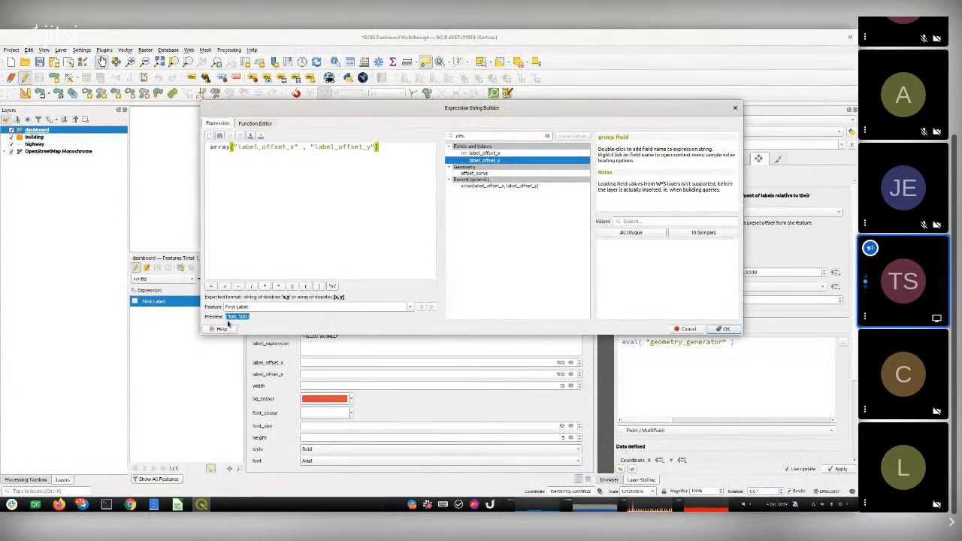
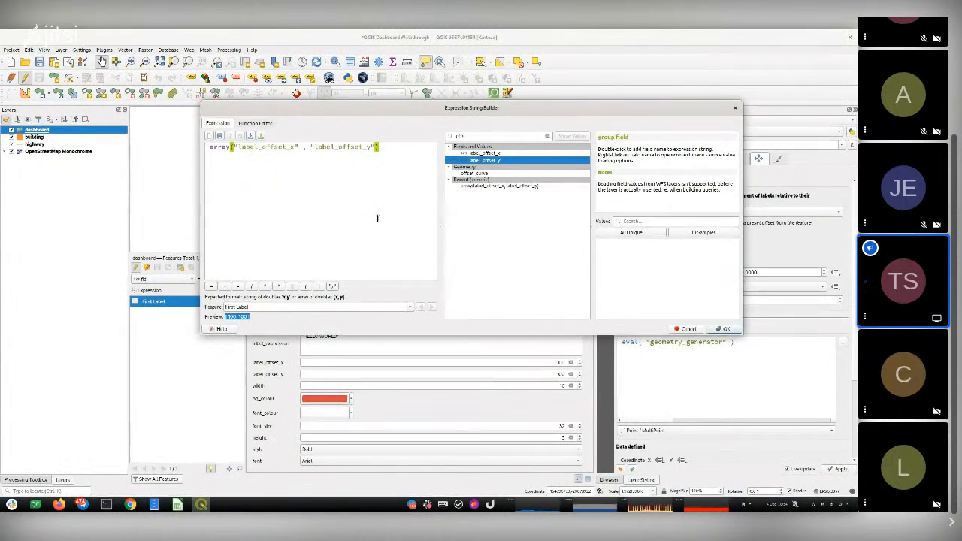
Save a screenshot of the enlarged array expression in its builder window as dashboard5.png, and accept the offset expression.
scroll(378, 218, "up", 2)
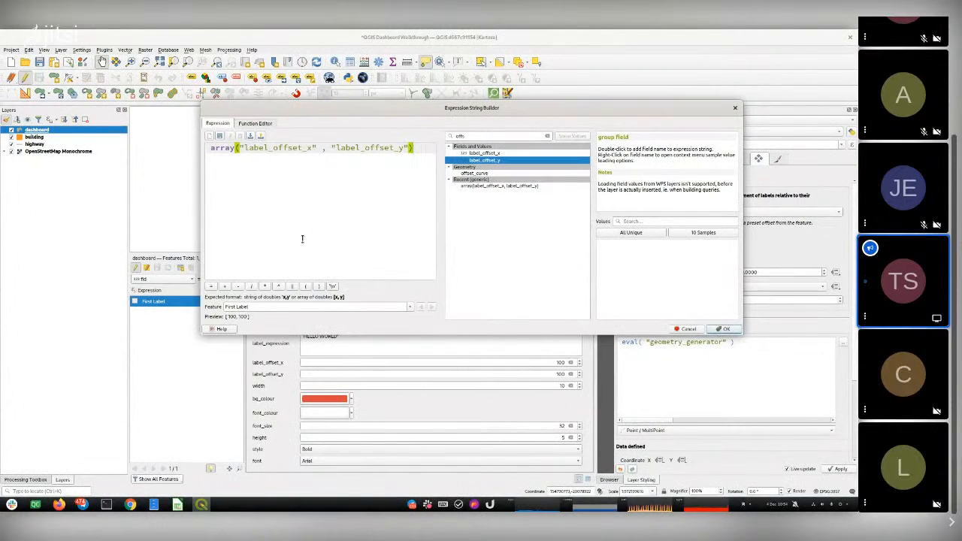
key("Print")
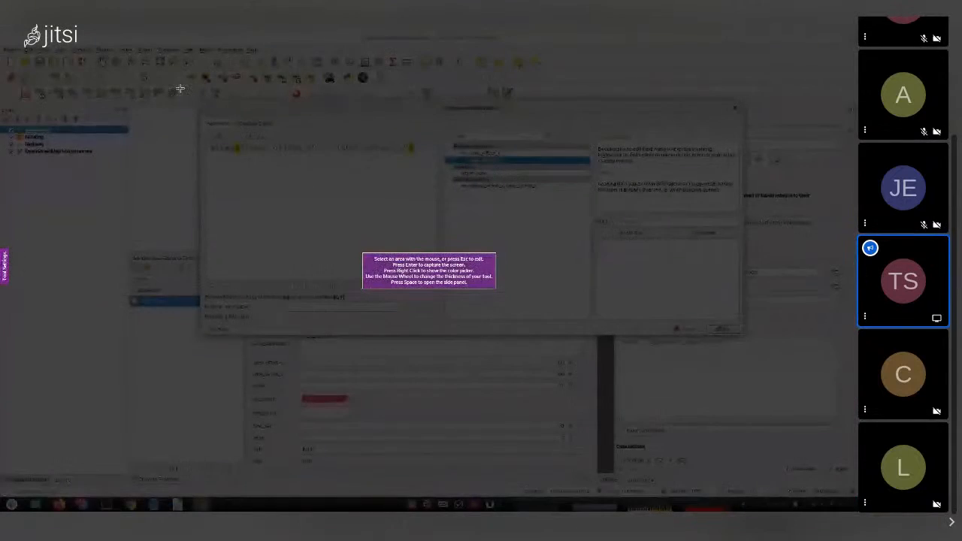
mouse_move(195, 98)
left_mouse_down()
mouse_move(294, 173)
mouse_move(726, 306)
mouse_move(744, 338)
left_mouse_up()
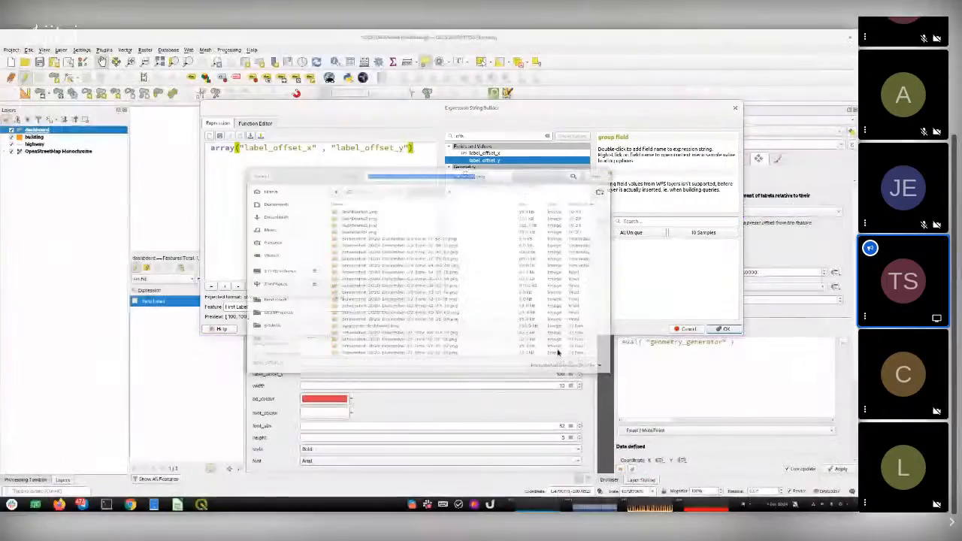
left_click(557, 345)
left_click(391, 193)
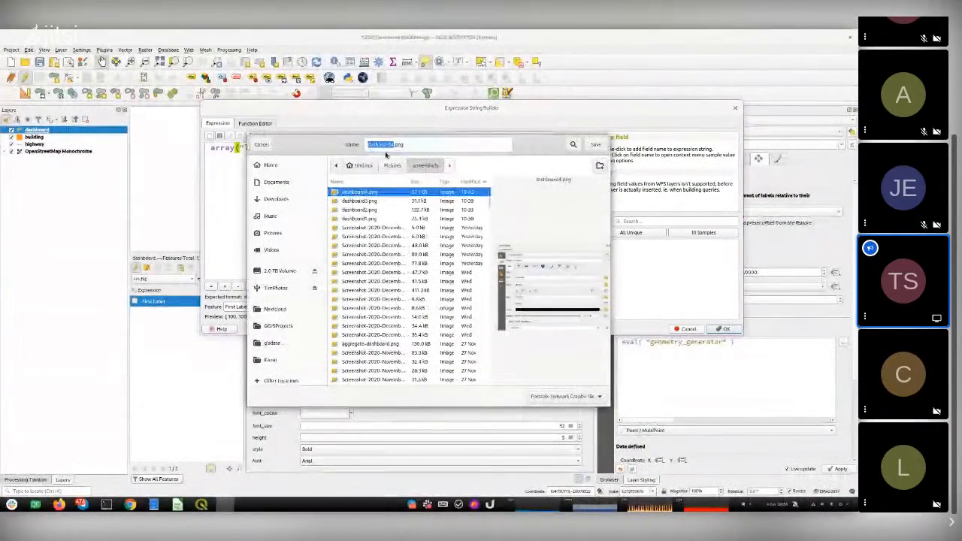
left_click(425, 146)
key("Left")
key("Left")
key("Left")
key("Left")
key("BackSpace")
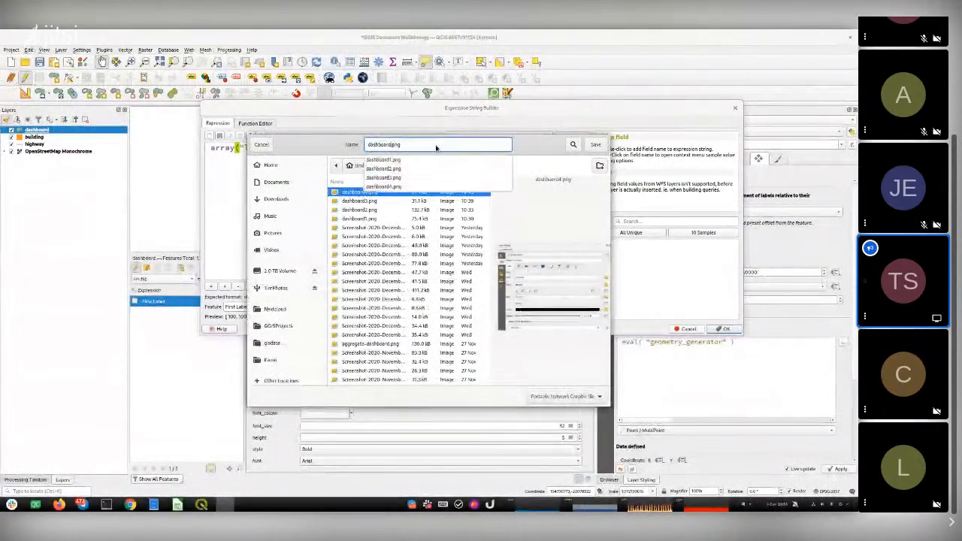
type("5")
key("Return")
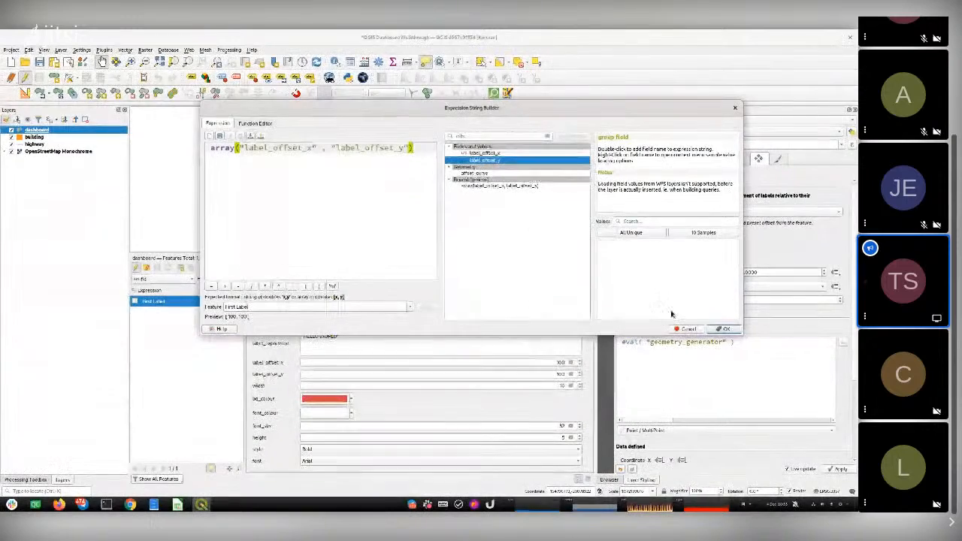
left_click(724, 330)
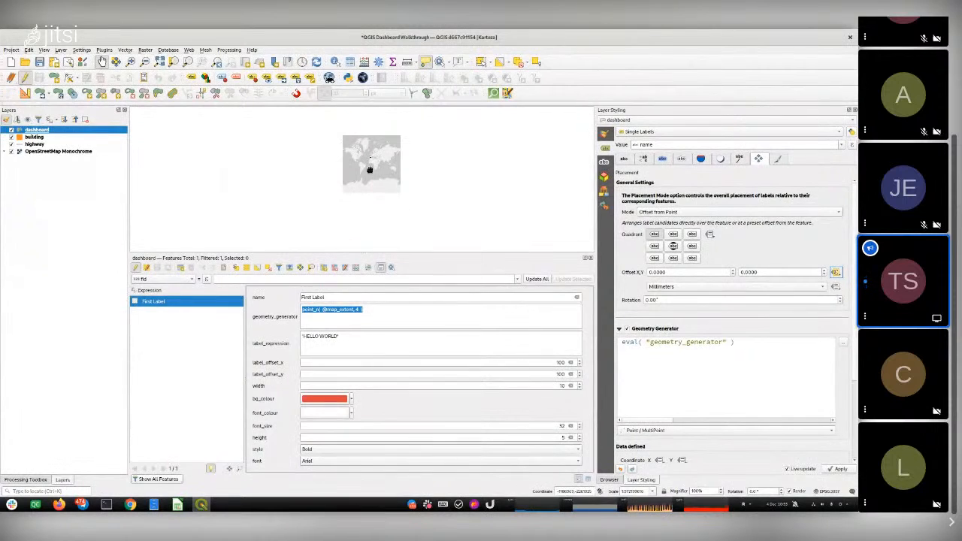
Show Europe in a taller map canvas, and toggle editing of the dashboard layer off and back on.
scroll(369, 170, "down", 1)
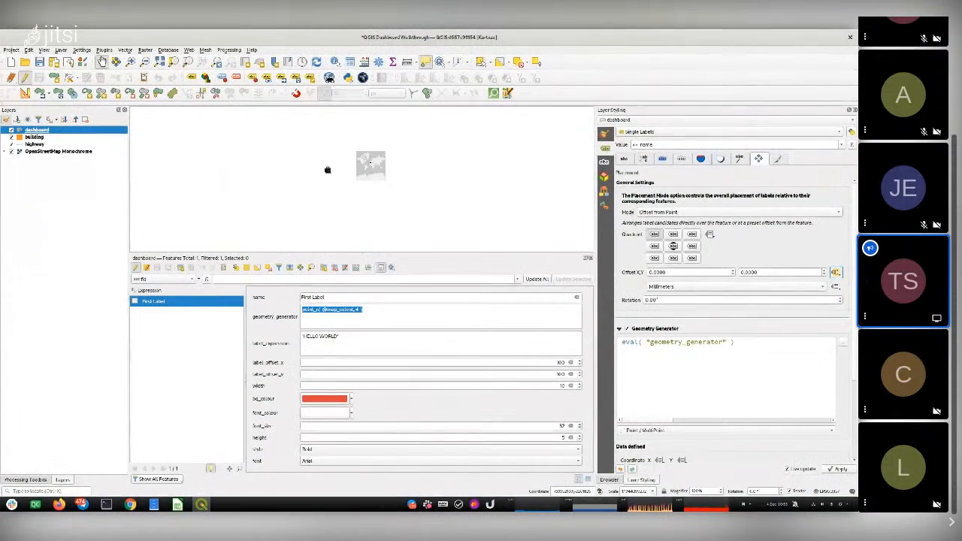
scroll(376, 172, "up", 2)
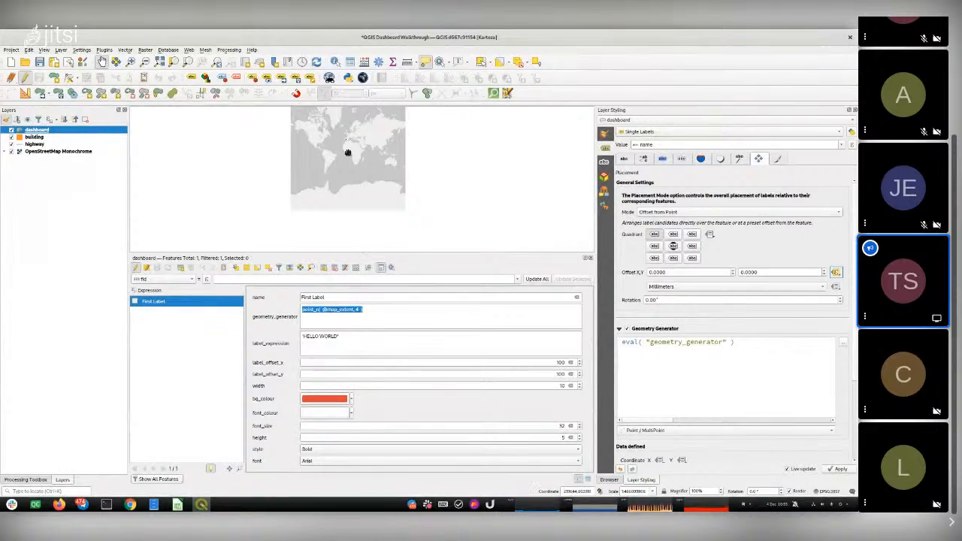
left_click_drag(348, 153, 353, 191)
scroll(357, 175, "up", 3)
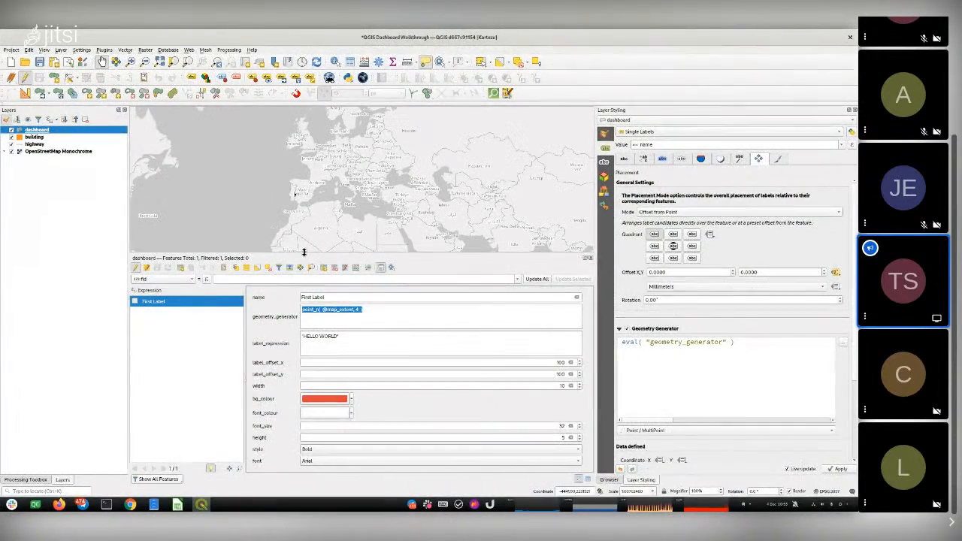
left_click_drag(304, 251, 304, 295)
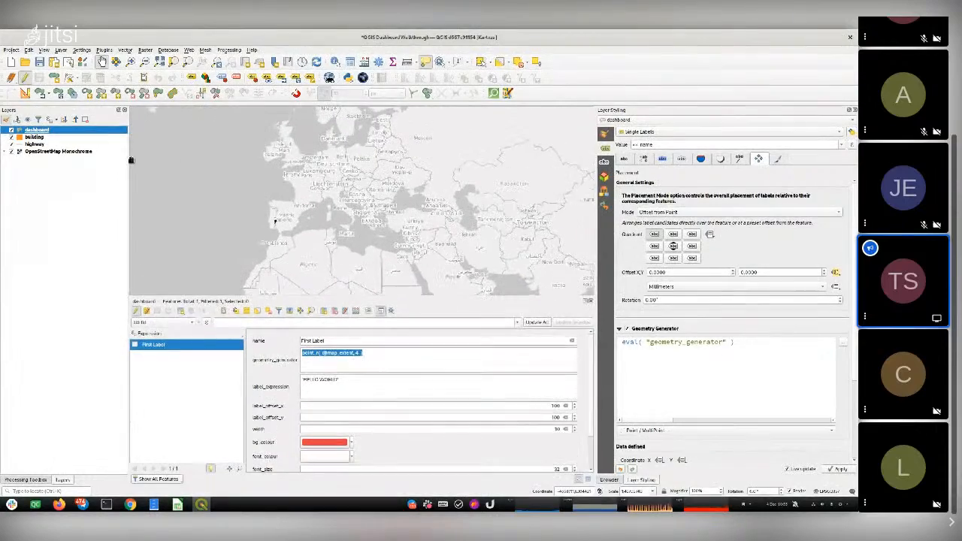
left_click(25, 78)
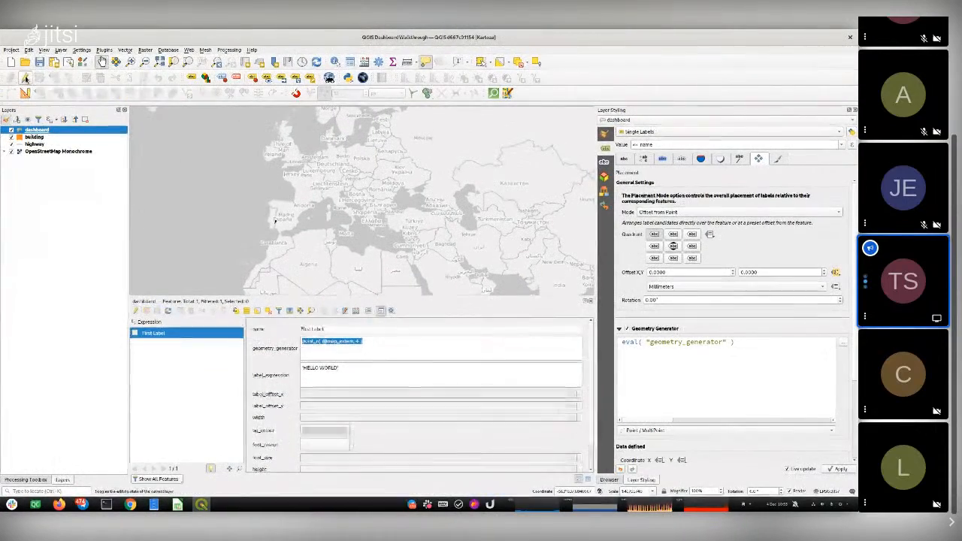
left_click(25, 78)
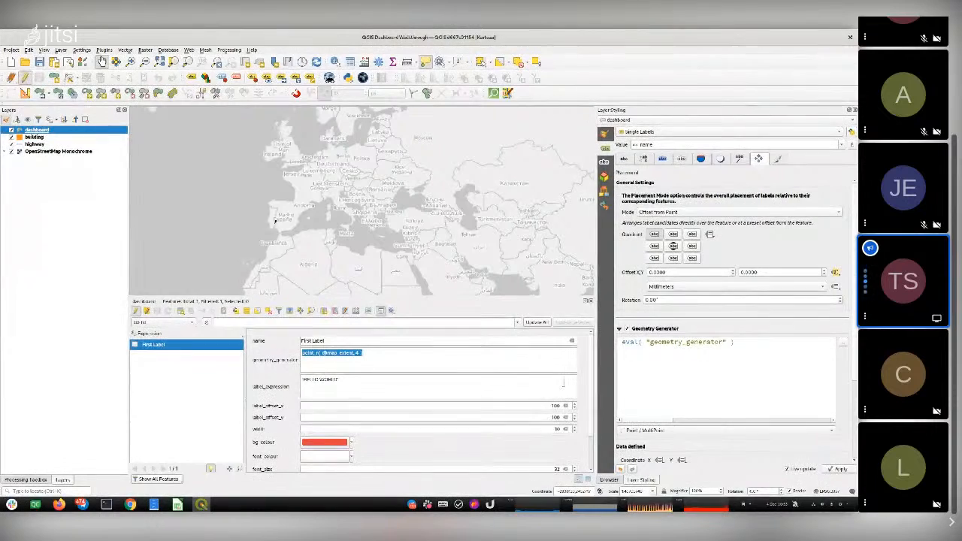
Set the First Label feature's label_offset_x to 30 and label_offset_y to 45, and save the dashboard layer's edits.
scroll(590, 359, "down", 2)
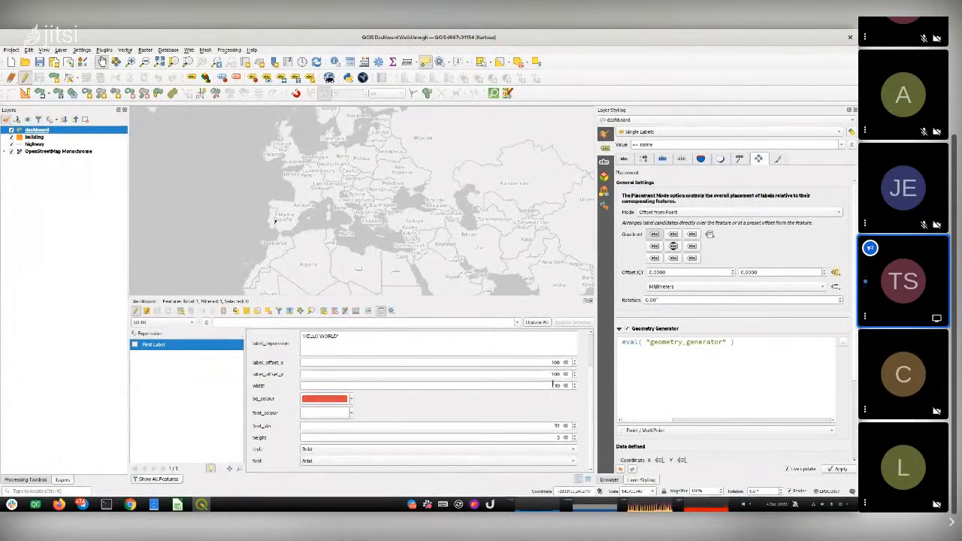
key("alt+Tab")
key("alt+Tab")
key("Escape")
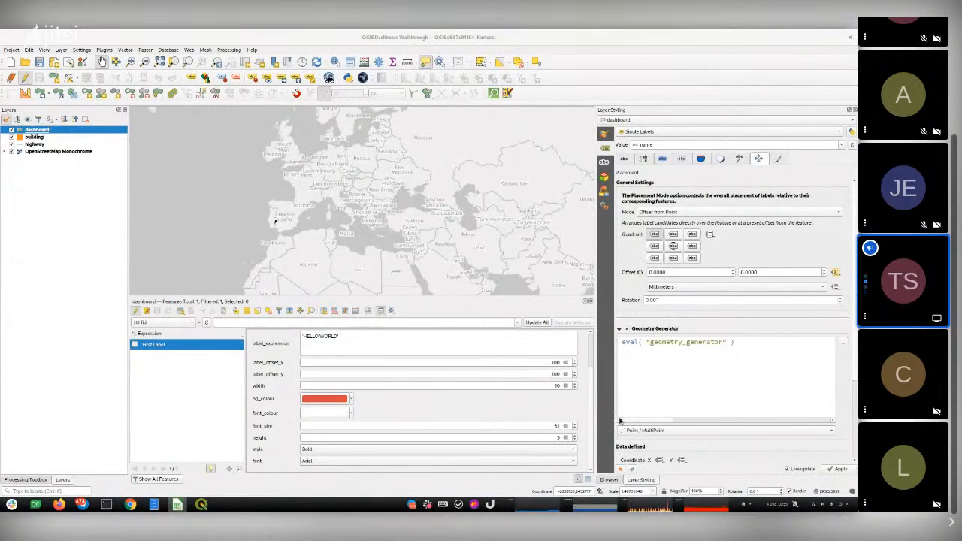
double_click(538, 361)
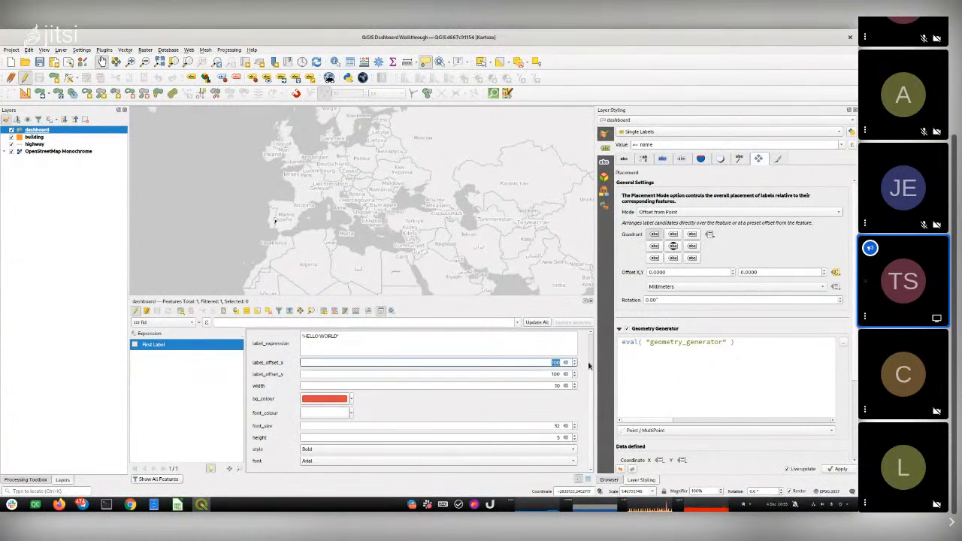
type("30")
left_click(553, 373)
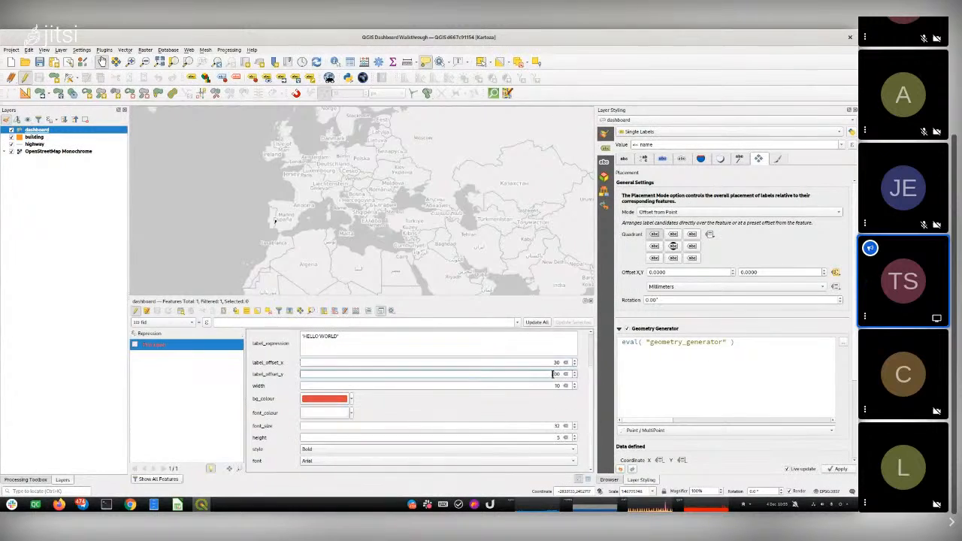
type("45")
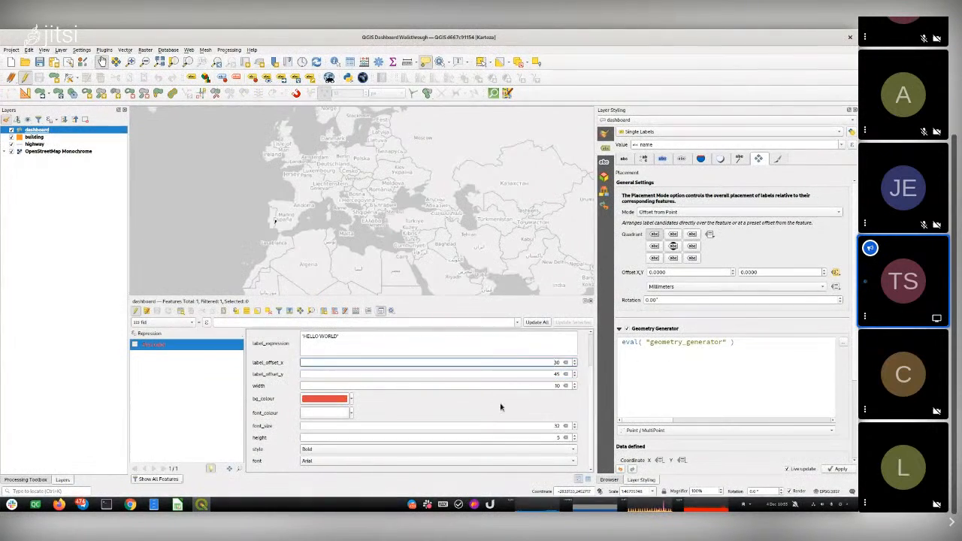
left_click(326, 366)
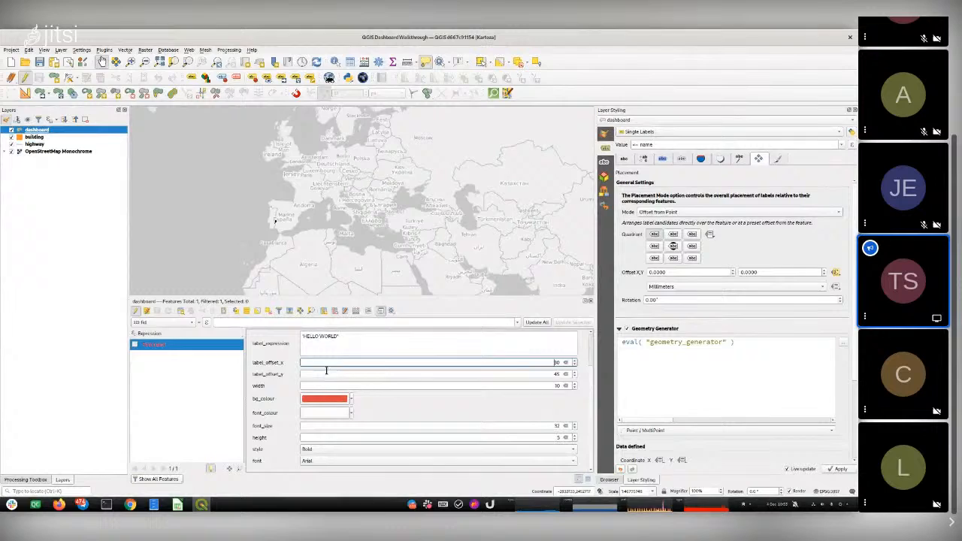
left_click(136, 311)
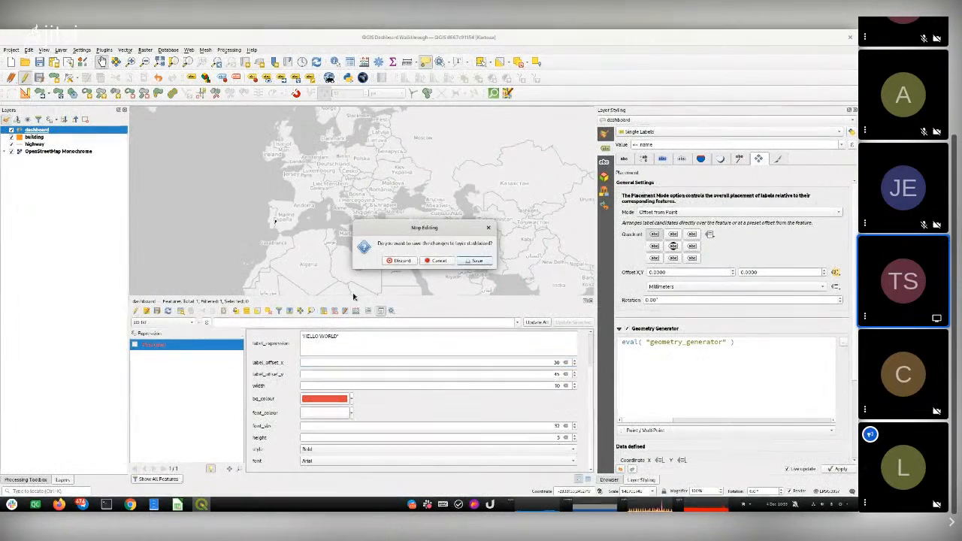
left_click(476, 267)
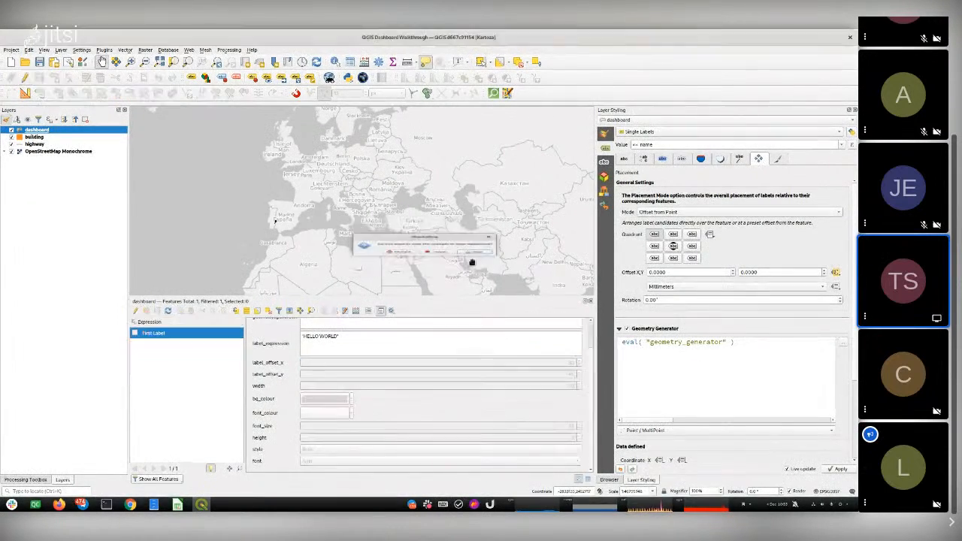
Highlight the First Label feature on the map, clear the selection, and reopen the layer for editing to review its attribute values.
left_click(134, 334)
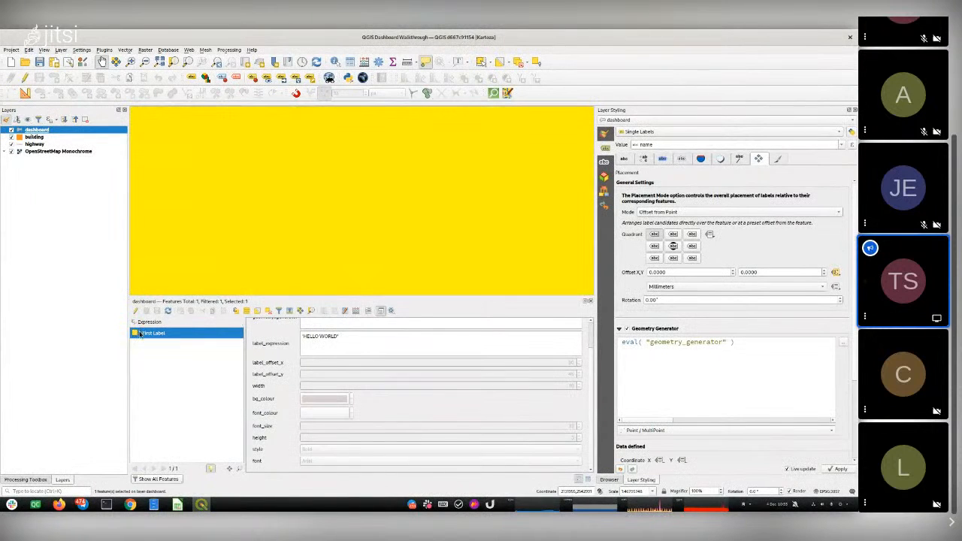
left_click(271, 313)
left_click(136, 311)
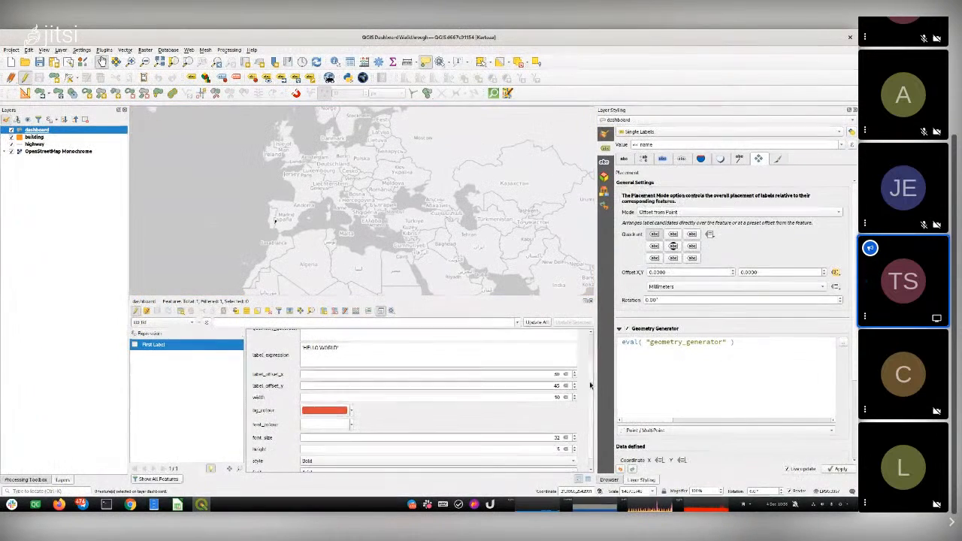
scroll(498, 395, "up", 2)
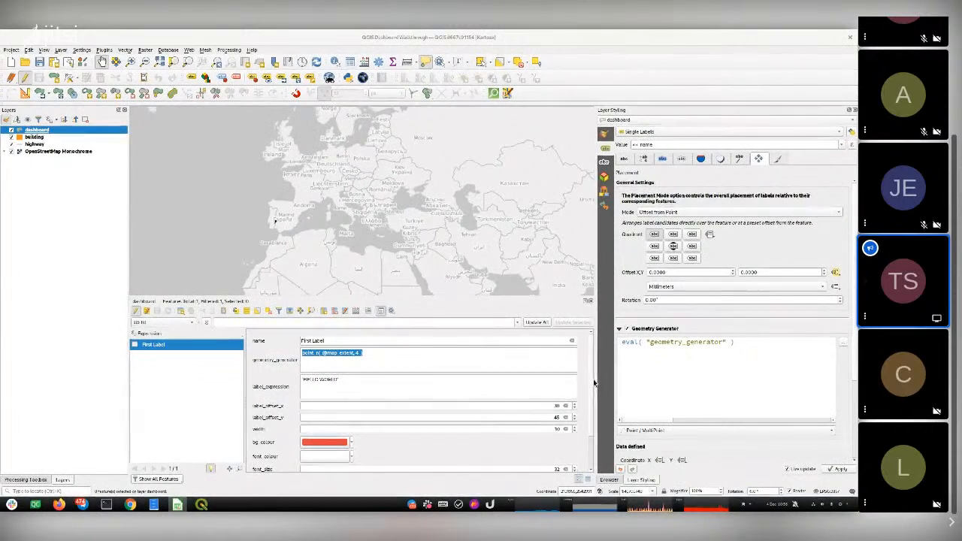
scroll(586, 391, "down", 3)
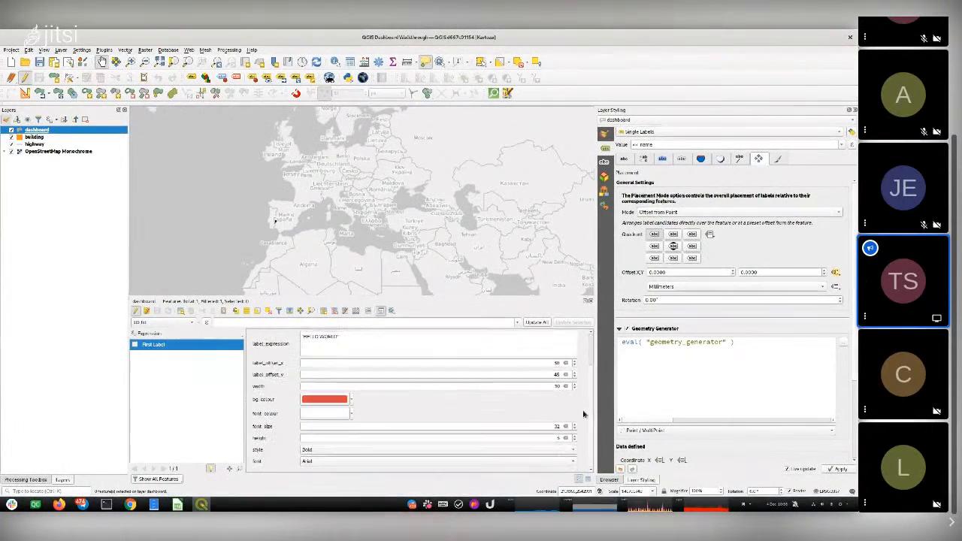
scroll(580, 399, "up", 3)
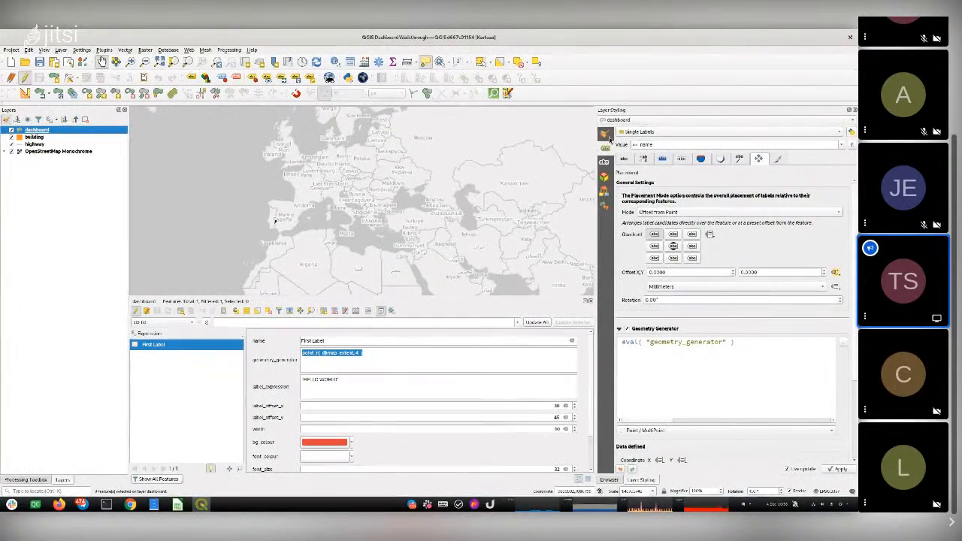
left_click(605, 133)
left_click(639, 132)
left_click(639, 143)
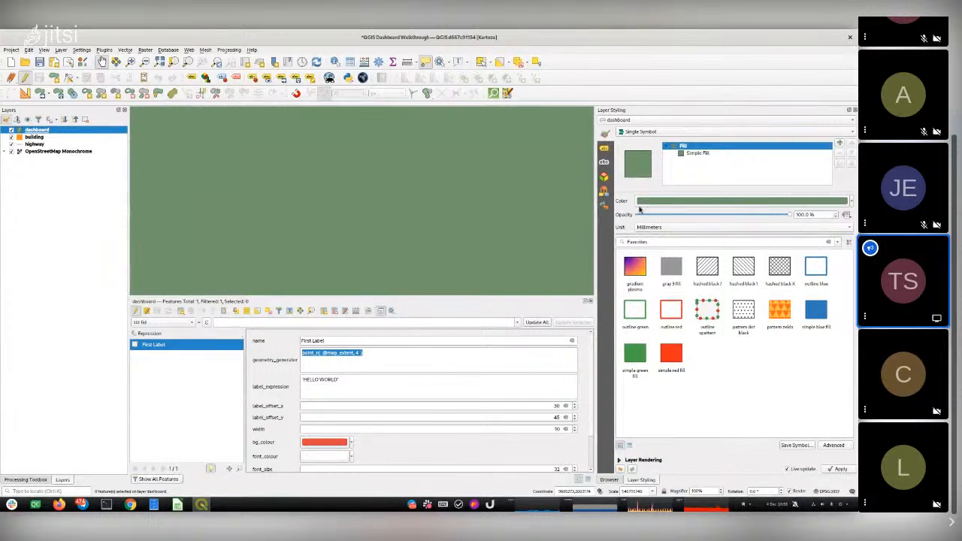
left_click(697, 152)
left_click(682, 202)
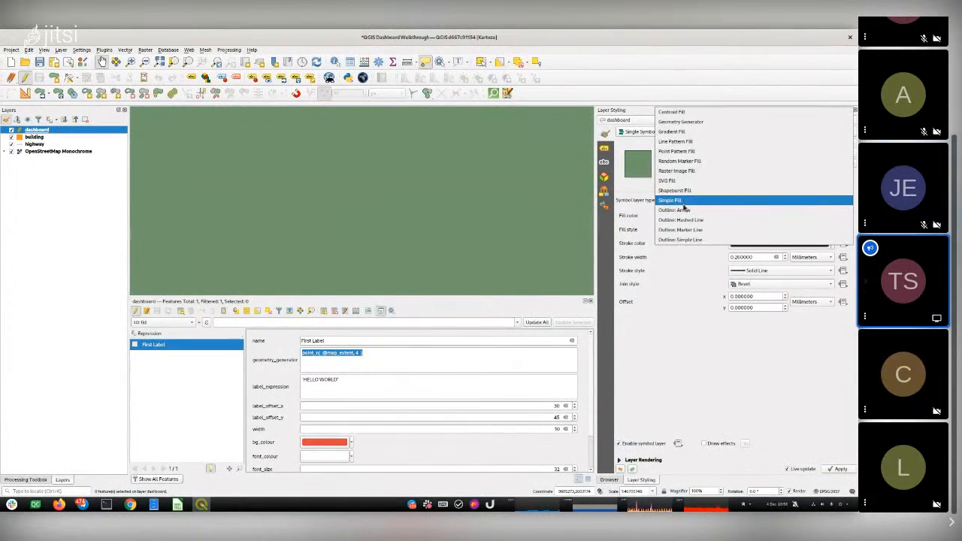
left_click(686, 123)
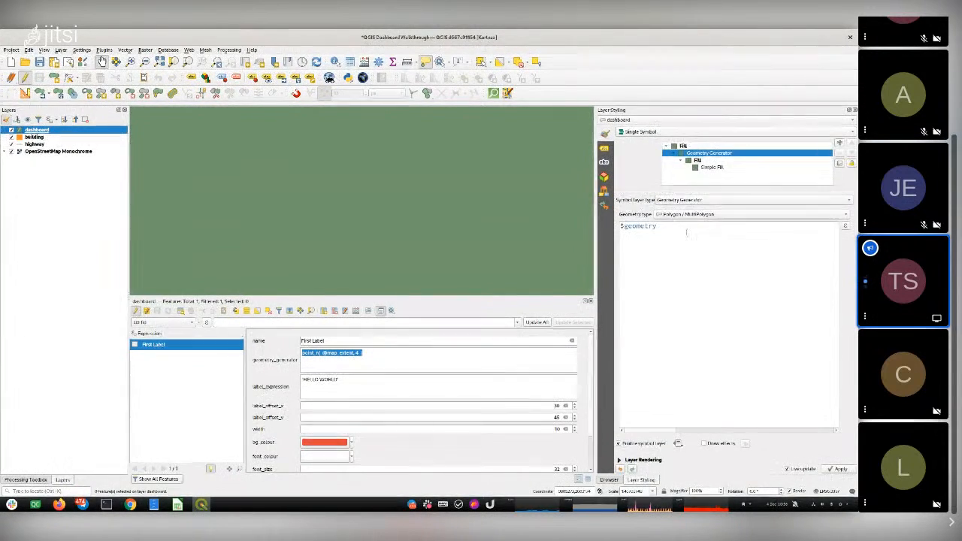
type("point_n(  @map_extent, 4  )")
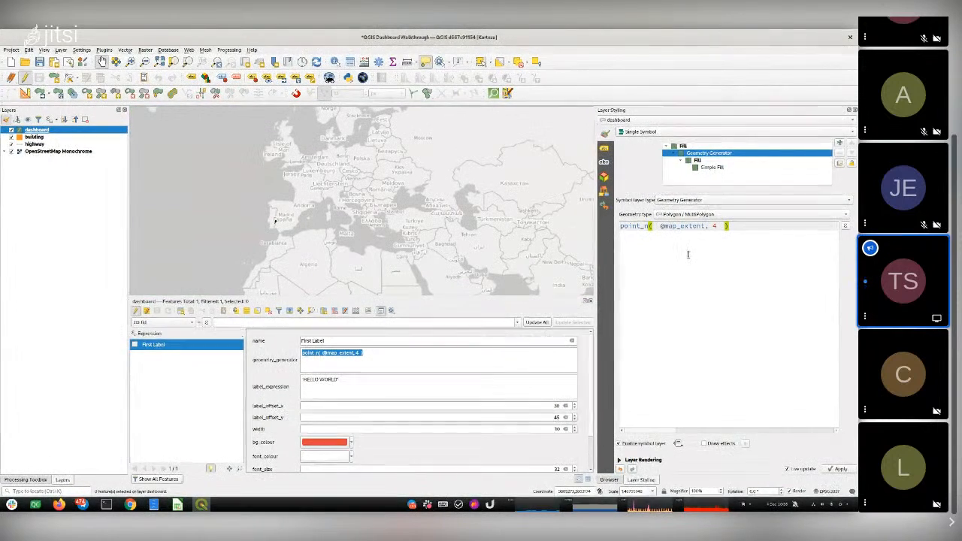
Apply the outline blue style to the generator's fill, and change the generator's geometry type to Point / MultiPoint.
left_click(698, 161)
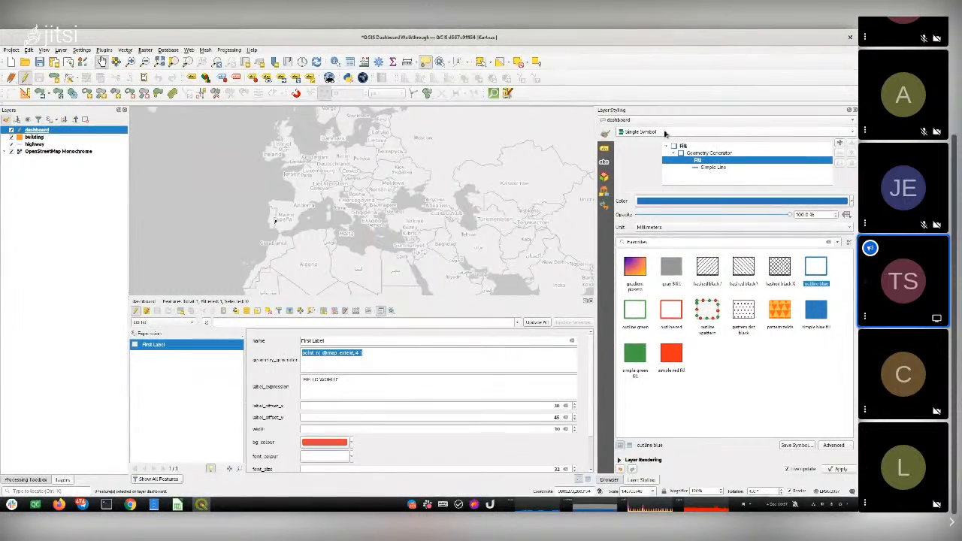
left_click(707, 153)
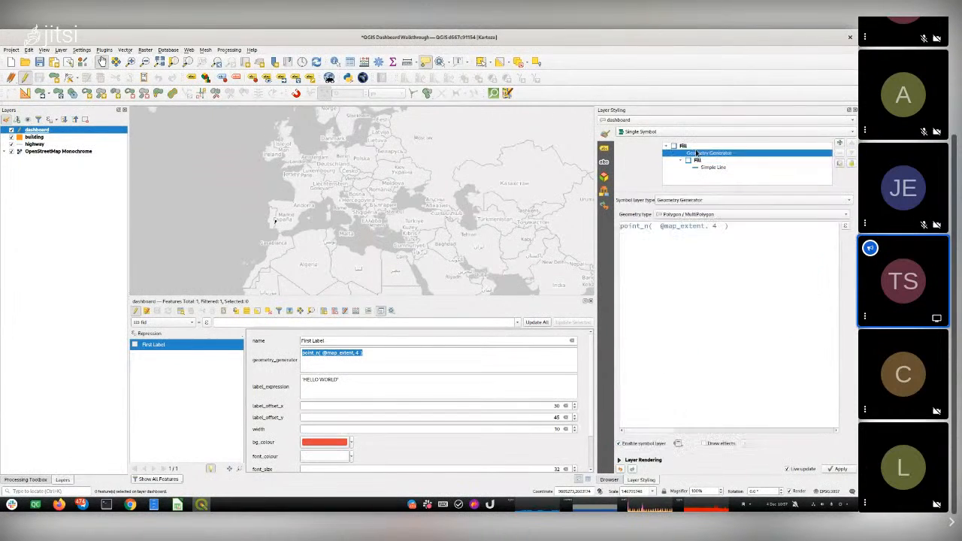
left_click(694, 216)
left_click(686, 233)
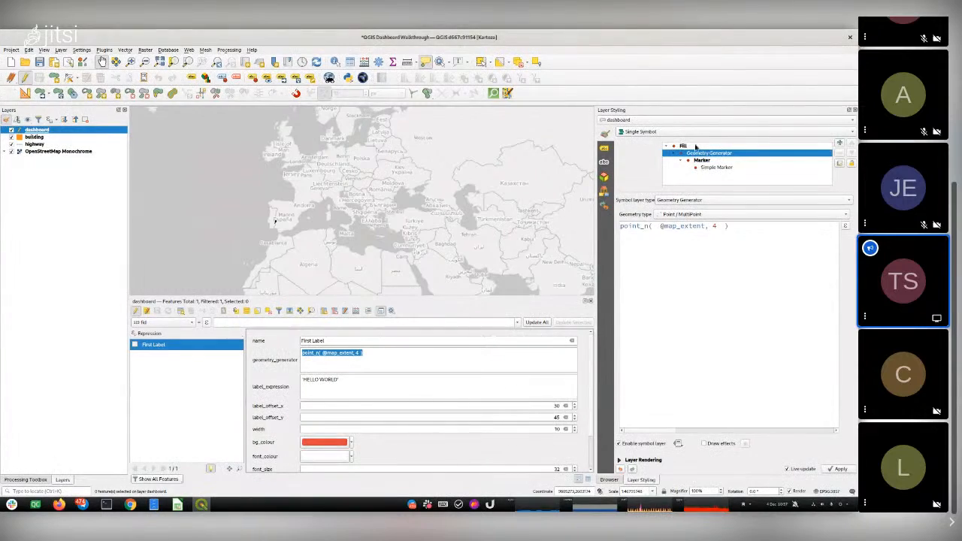
Enlarge the generated point's simple marker by four size increments.
left_click(716, 167)
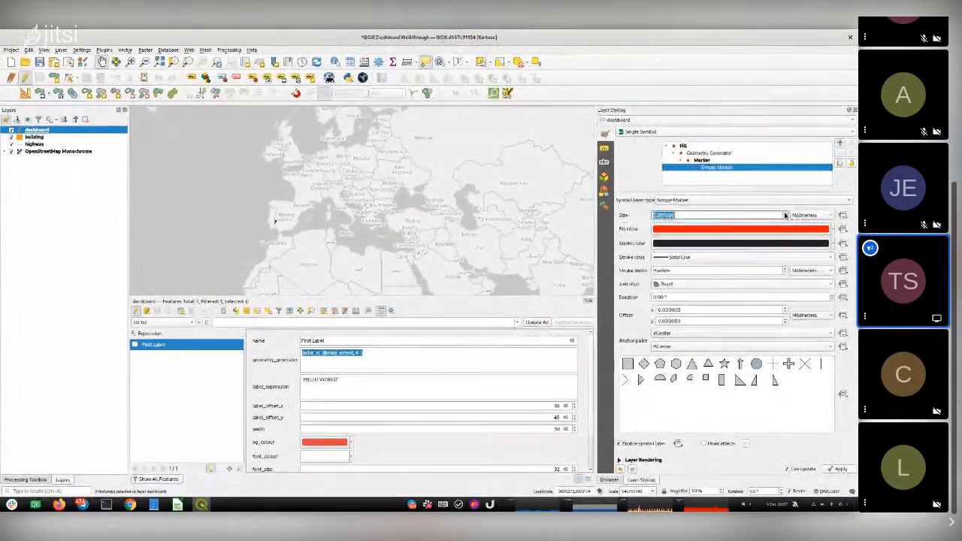
left_click(785, 214)
left_click(786, 215)
left_click(785, 214)
left_click(785, 214)
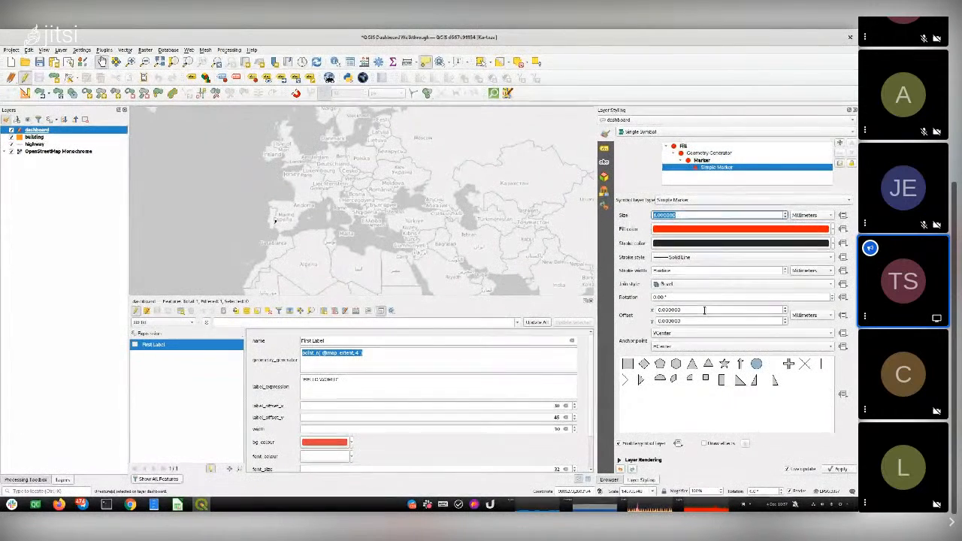
Offset the simple marker by 30 mm in both X and Y, and check the map at a smaller scale.
left_click_drag(705, 310, 650, 311)
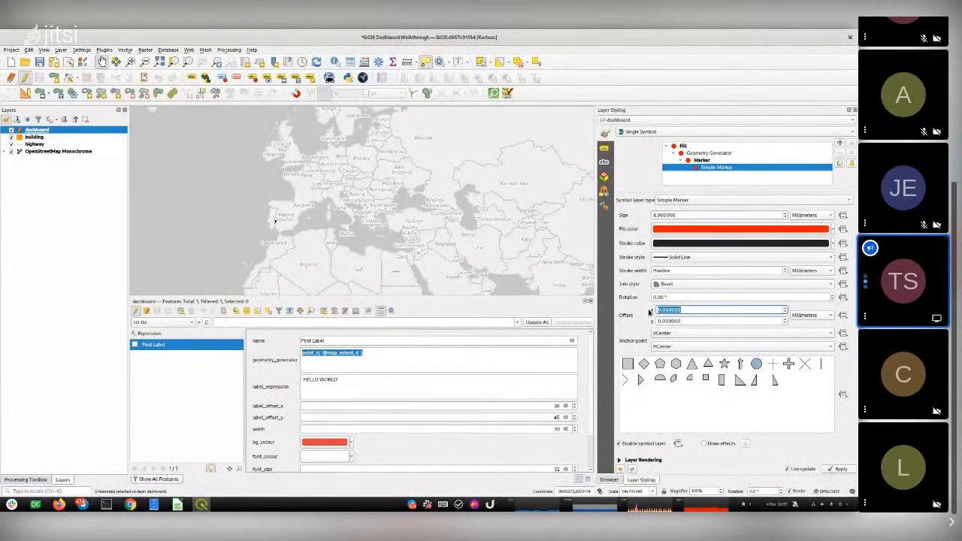
type("3")
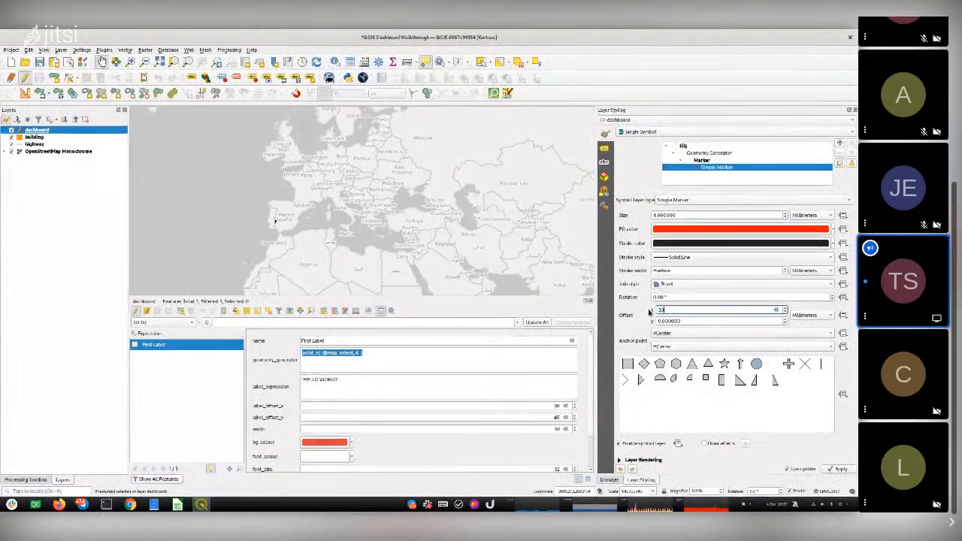
type("0")
left_click_drag(692, 321, 648, 321)
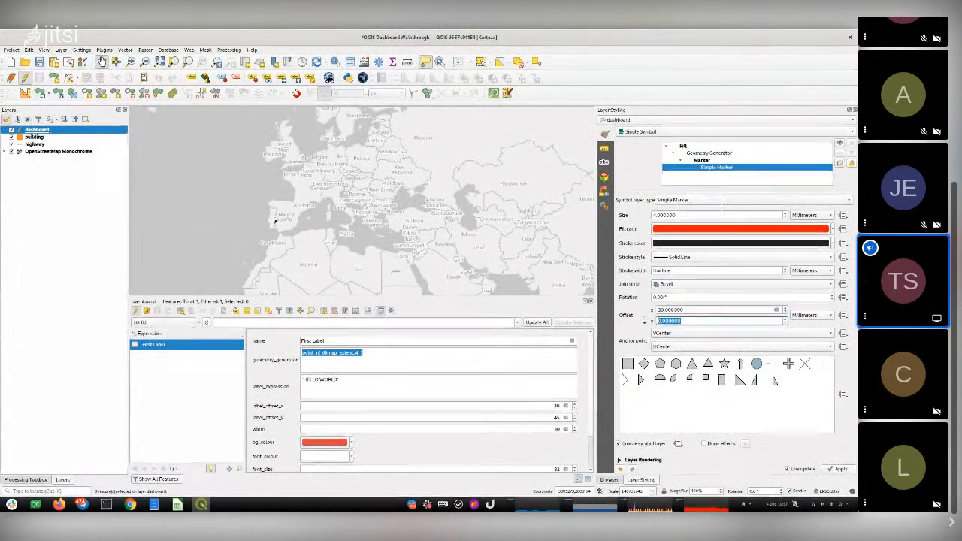
type("30")
key("Return")
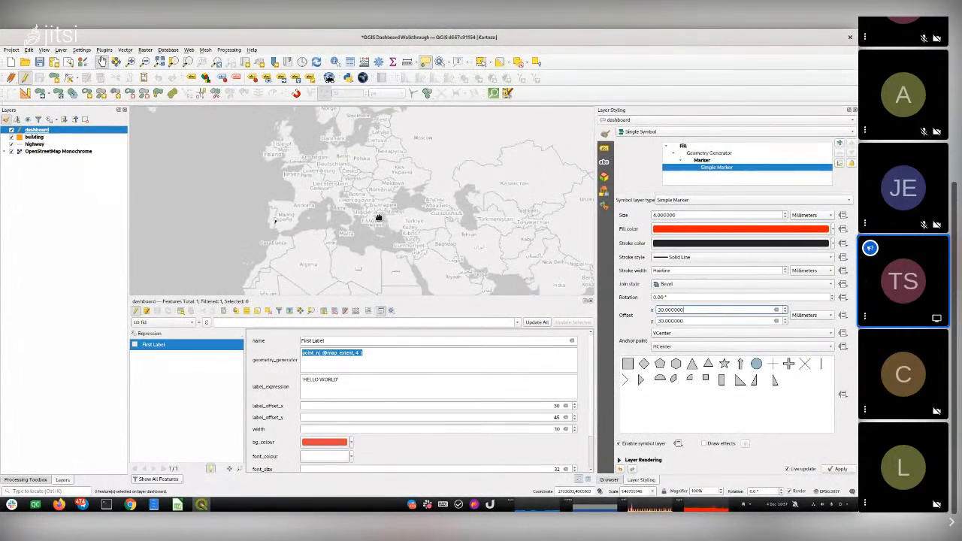
scroll(379, 218, "down", 1)
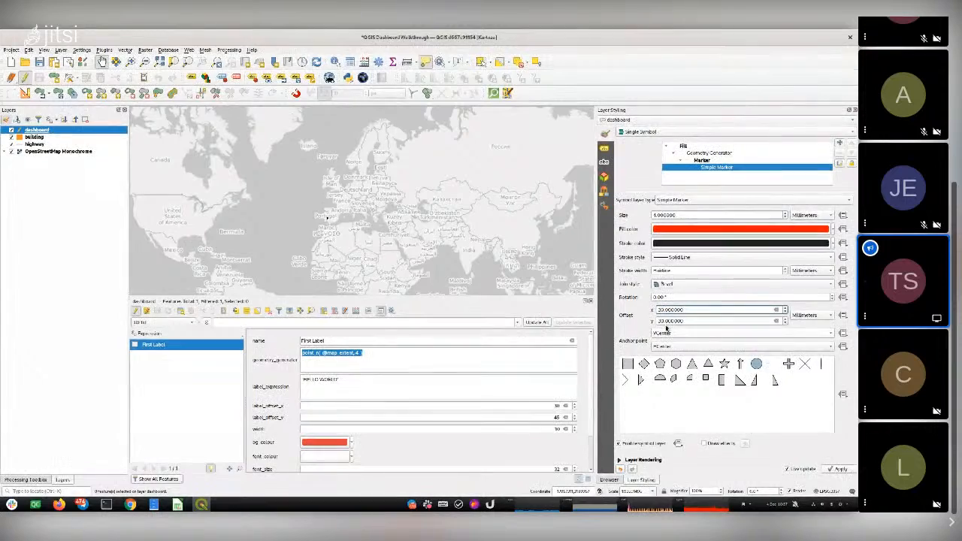
Recheck the geometry generator's expression, stop editing the dashboard layer and save the project.
left_click(709, 153)
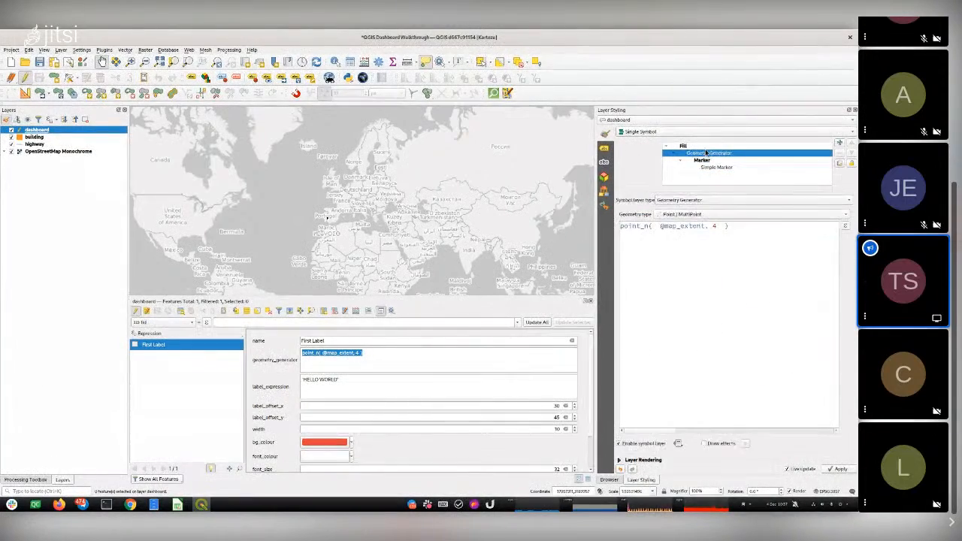
left_click(39, 61)
left_click(26, 78)
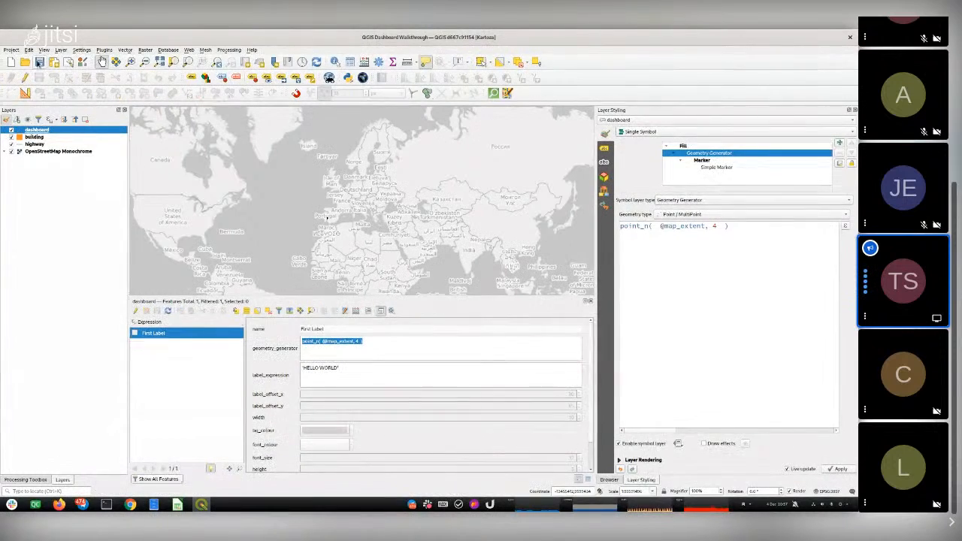
left_click(39, 61)
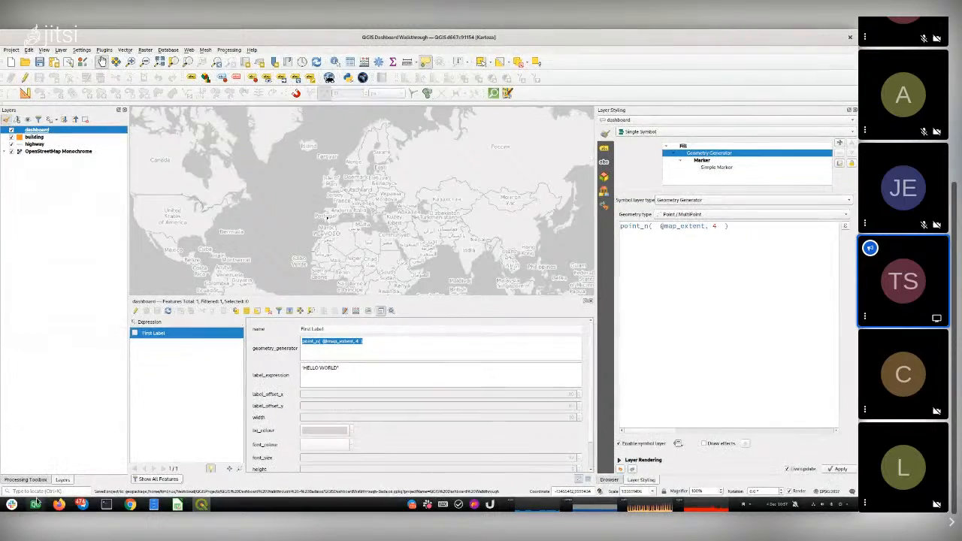
Switch to Qt Creator and run another instance of the qgis project.
mouse_move(36, 504)
left_click(28, 450)
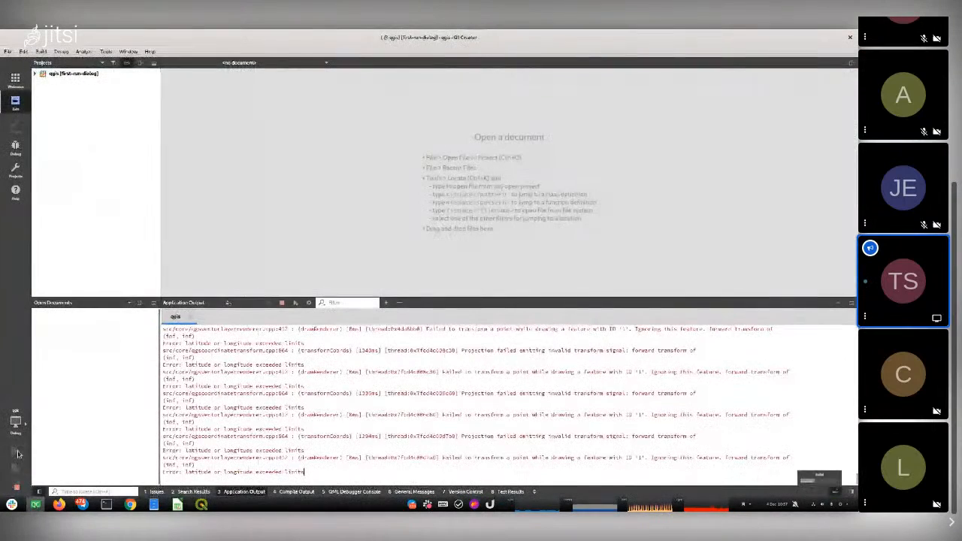
left_click(16, 452)
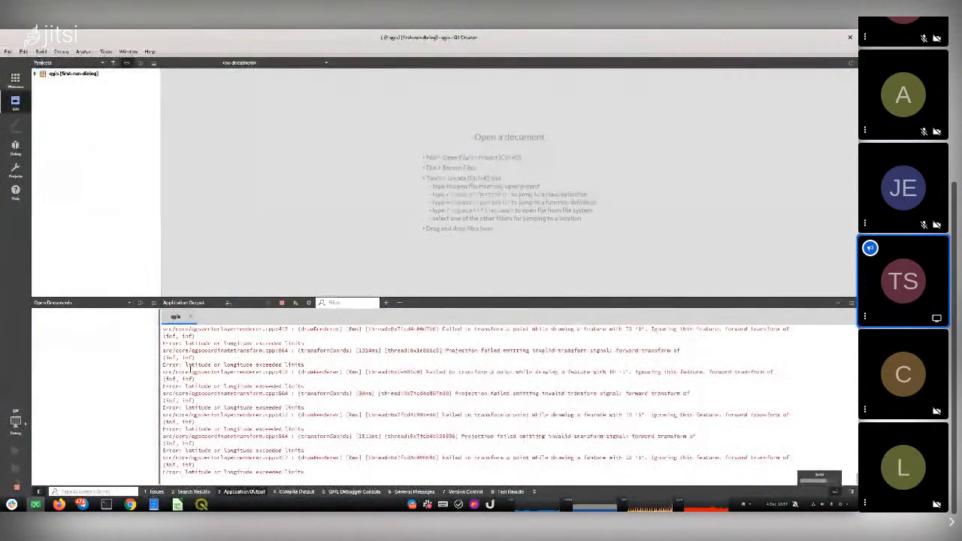
Switch to the new QGIS instance, open the recent CasteloBrancoDashboard project and select its dashboard layer.
mouse_move(201, 505)
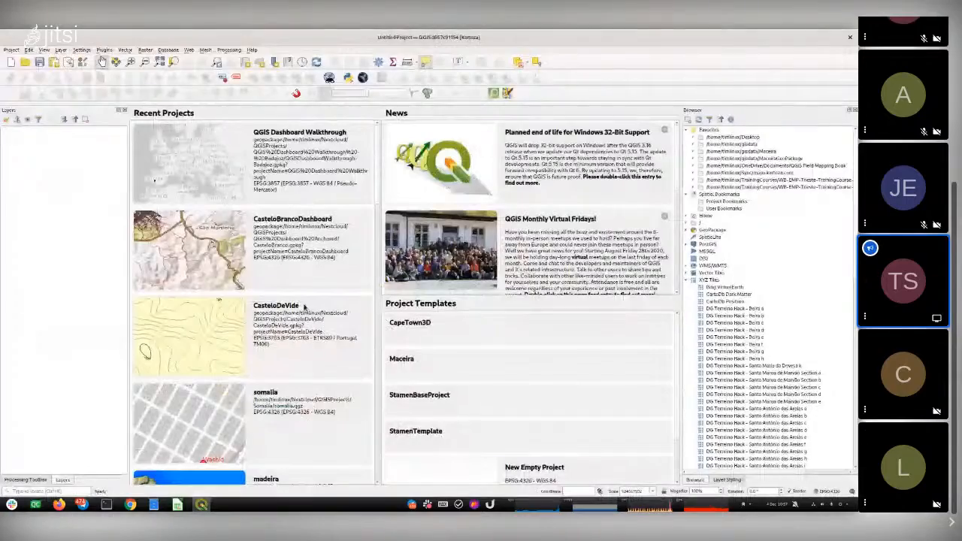
double_click(208, 243)
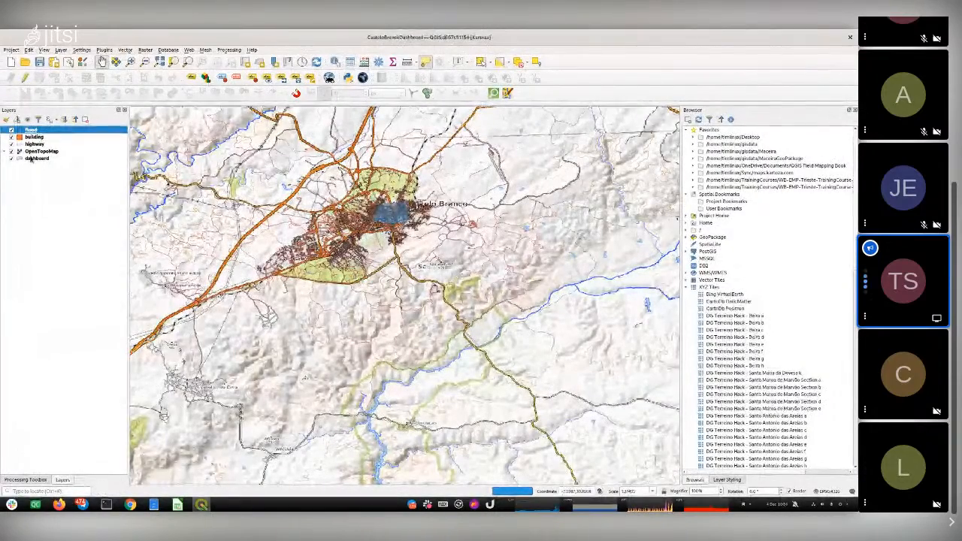
left_click(36, 160)
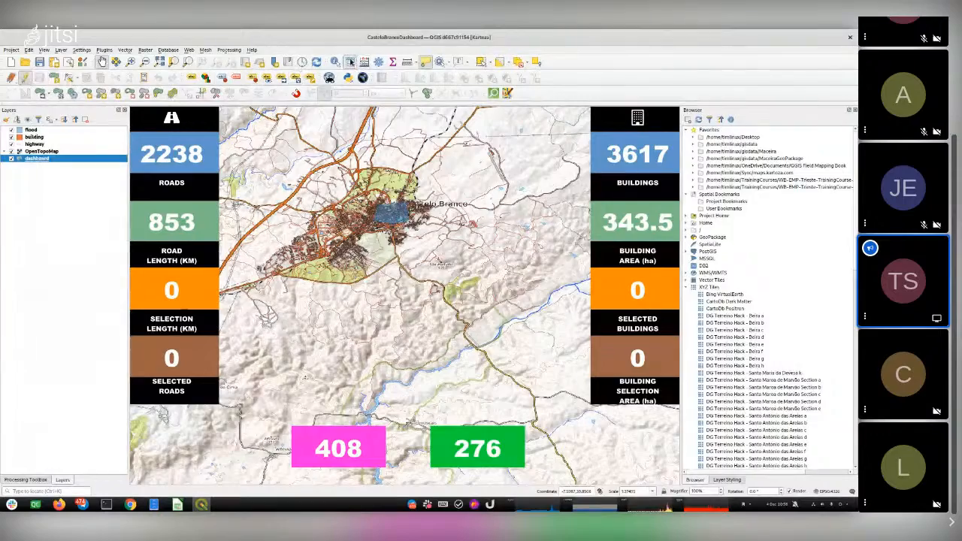
Open the dashboard layer's attribute table in the CasteloBrancoDashboard project and examine its label text, background and placement settings.
left_click(350, 62)
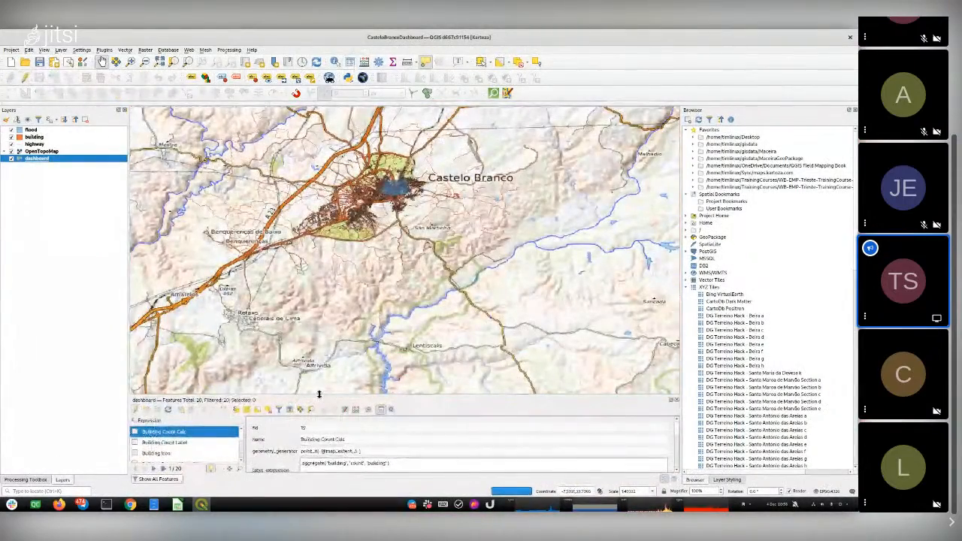
left_click_drag(318, 394, 319, 340)
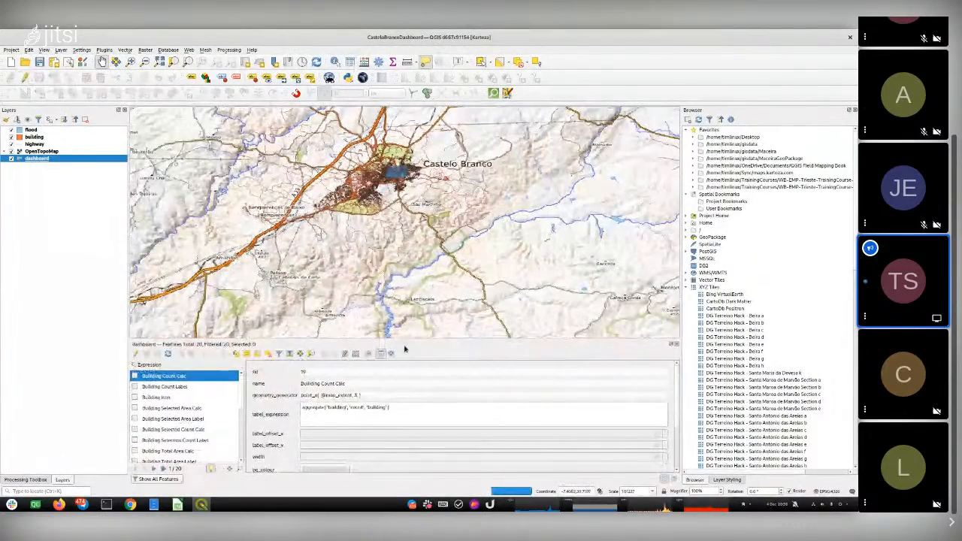
left_click(727, 479)
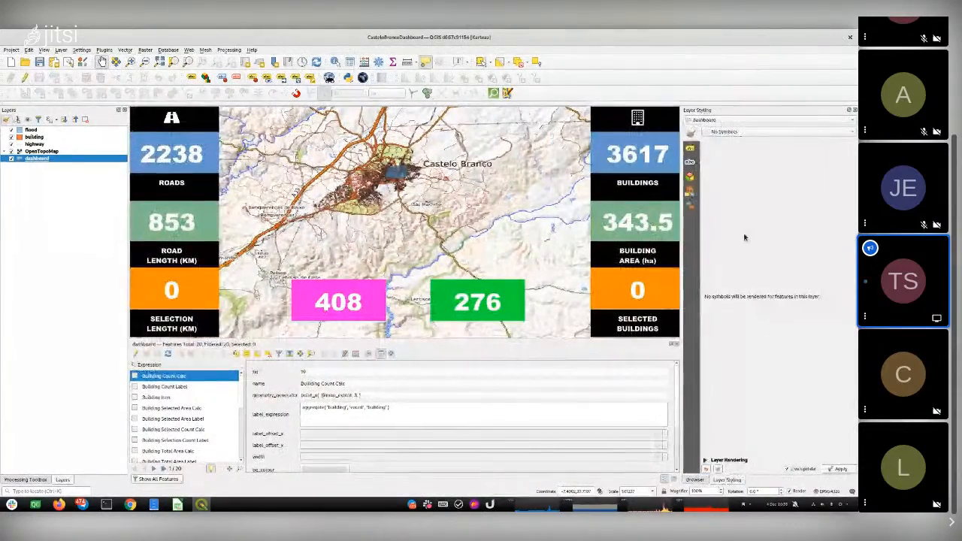
left_click(691, 149)
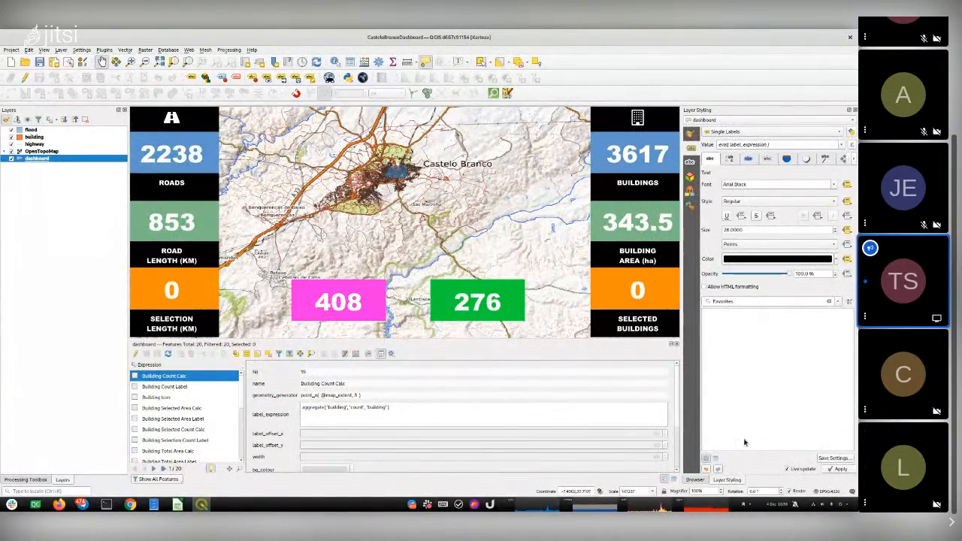
left_click(786, 159)
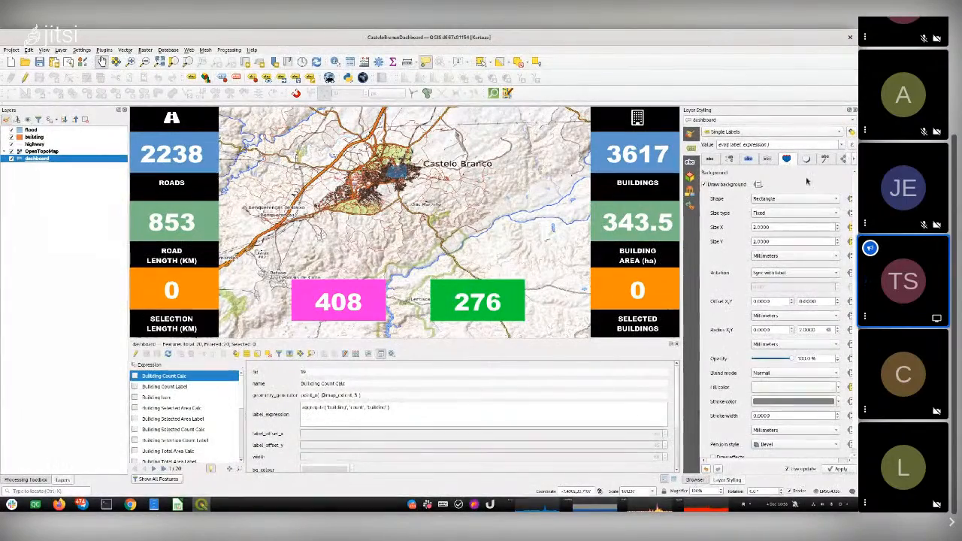
left_click(845, 158)
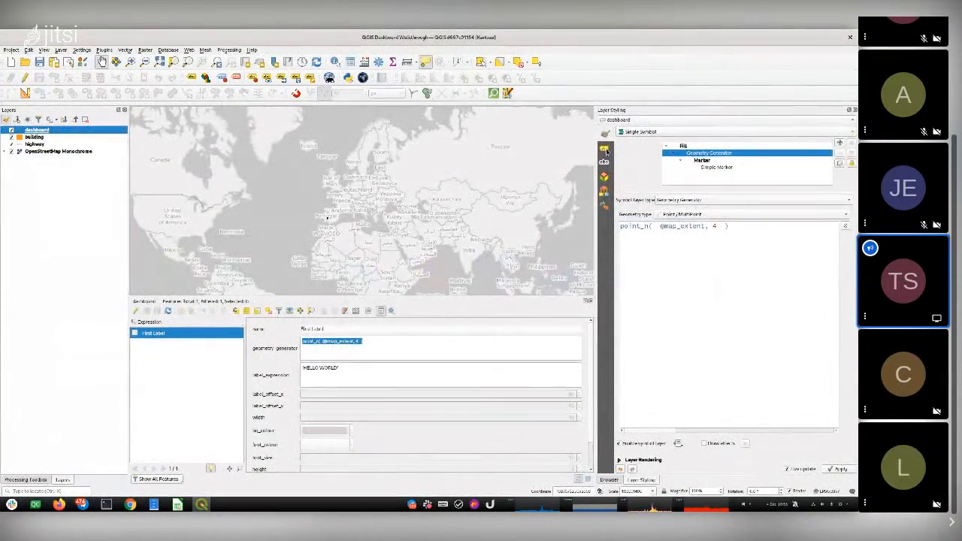
In the QGIS Dashboard Walkthrough project, set the dashboard label's placement geometry generator to eval( geometry_generator ).
left_click(606, 150)
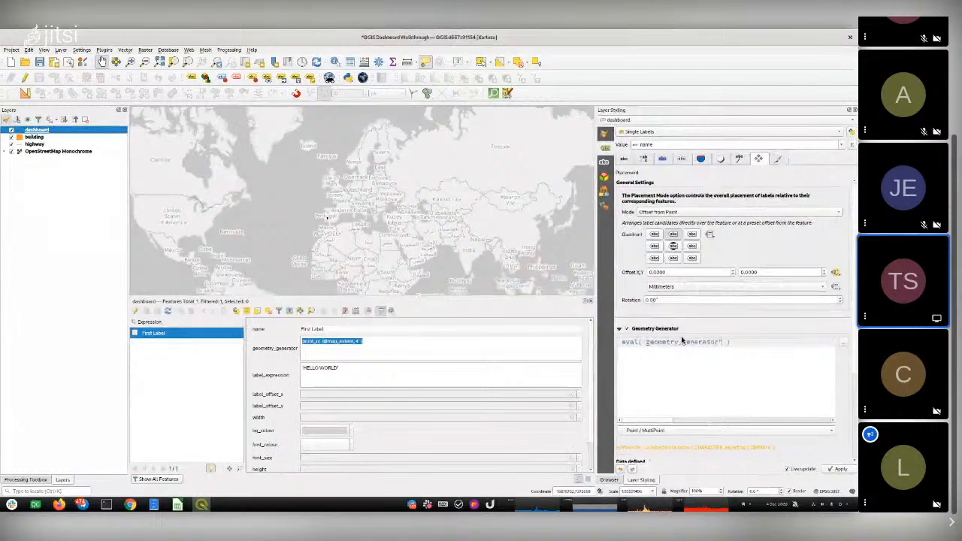
key("BackSpace")
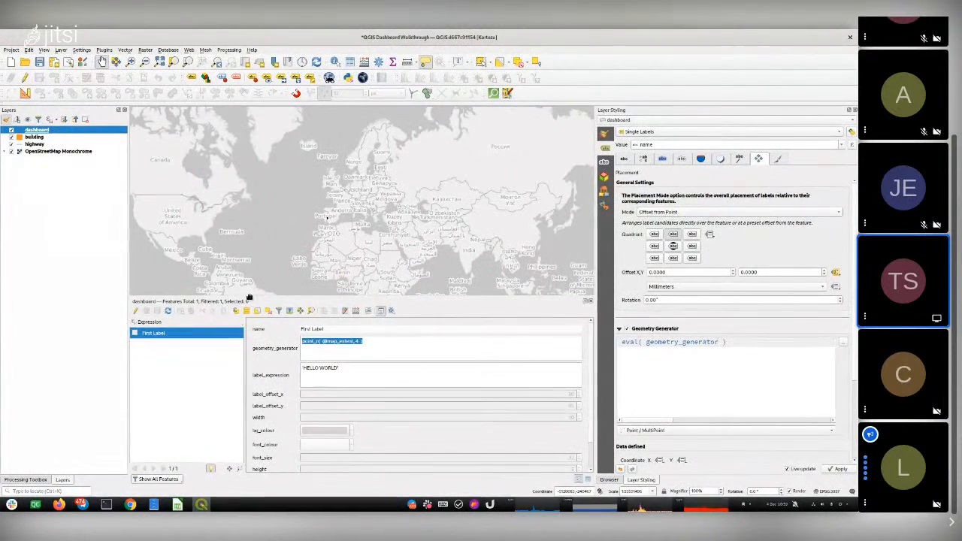
Check the style field's Value Map in the dashboard layer's attributes form, and zoom the map to the building layer.
double_click(35, 130)
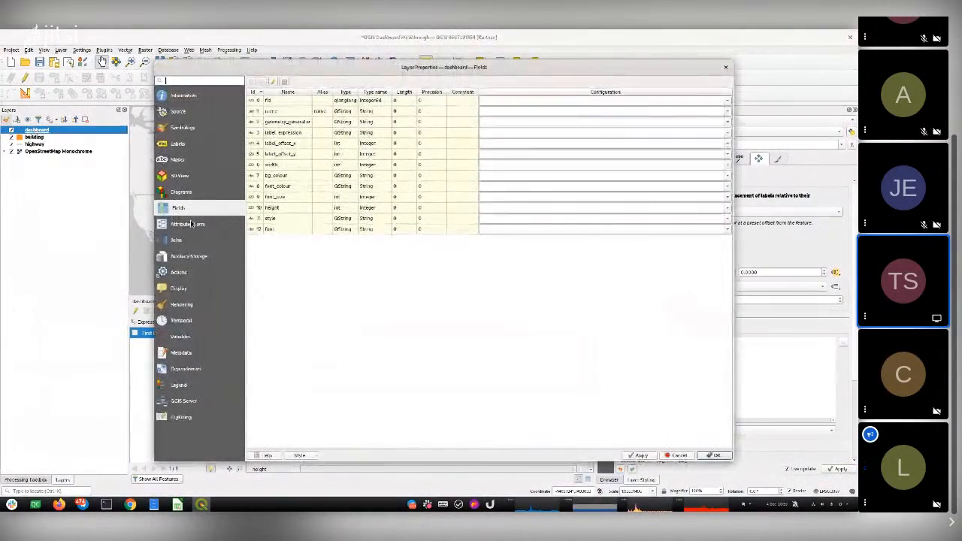
left_click(188, 224)
left_click(284, 186)
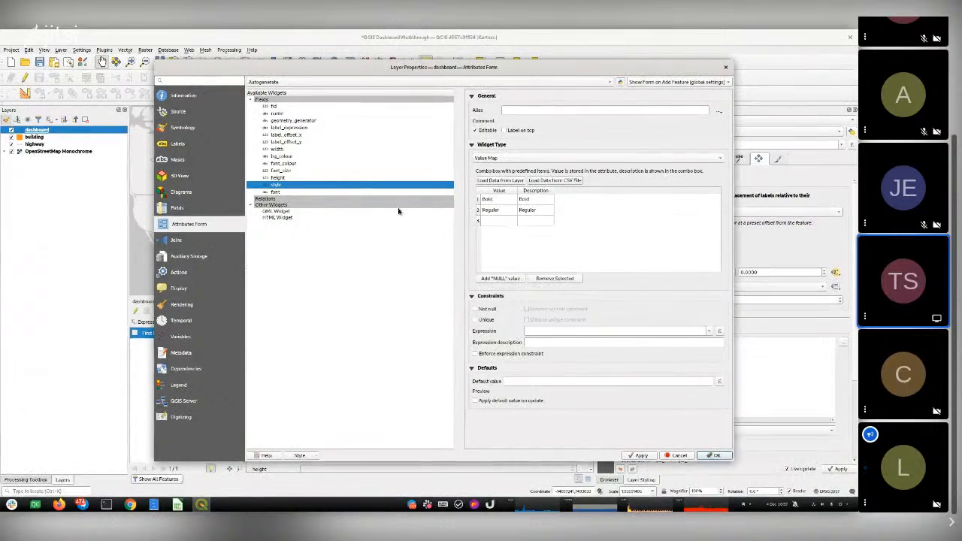
left_click(706, 455)
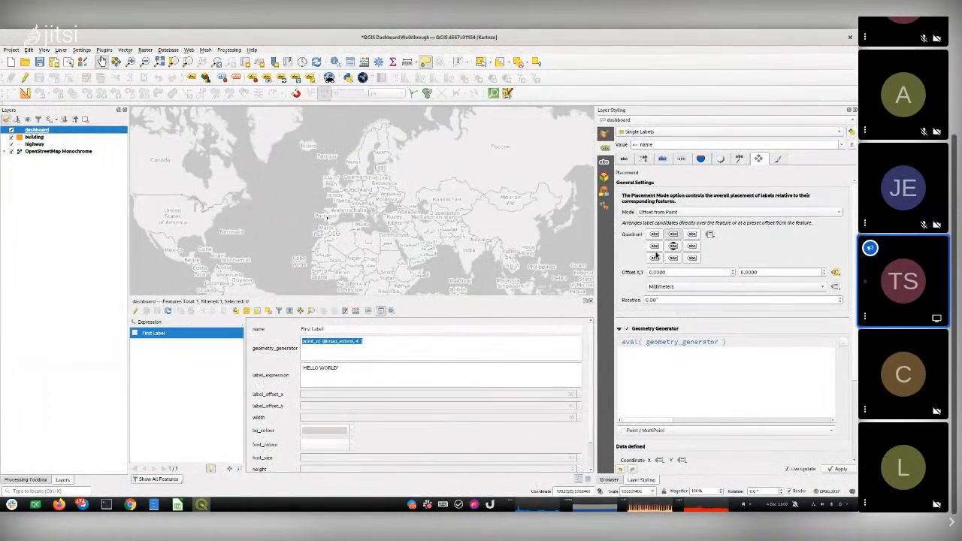
right_click(35, 137)
left_click(51, 145)
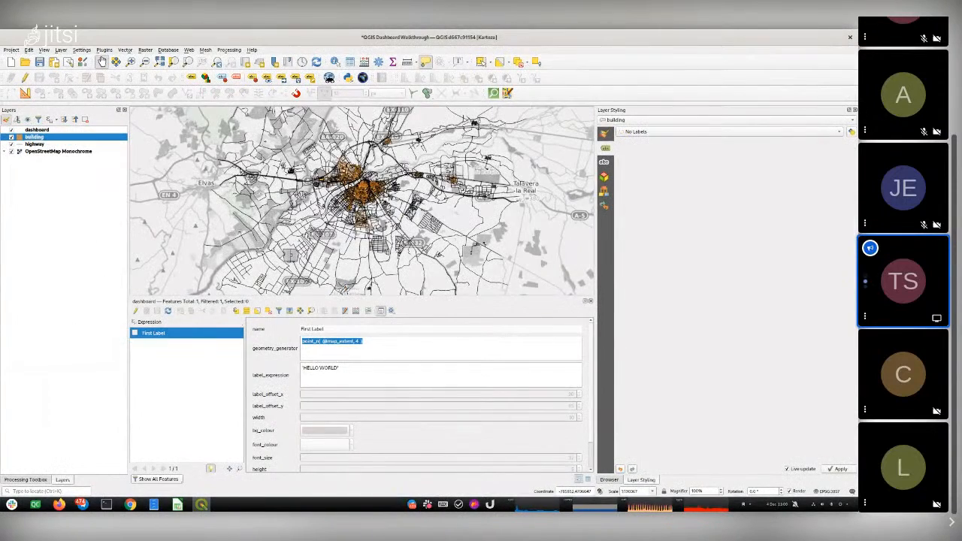
Return to the CasteloBrancoDashboard project and examine the Road Count Calc feature's attributes and the label's buffer and background settings.
key("alt+Tab")
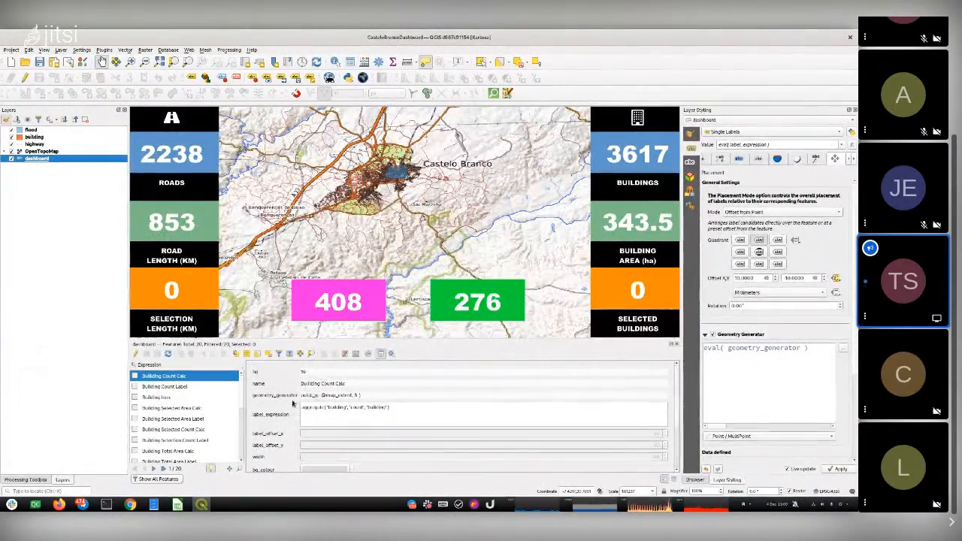
left_click_drag(239, 385, 236, 406)
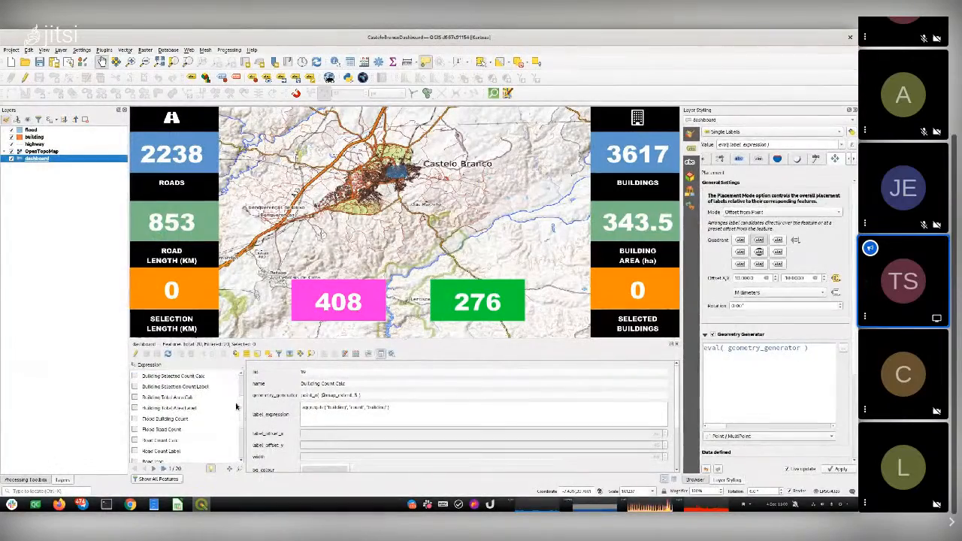
left_click(161, 441)
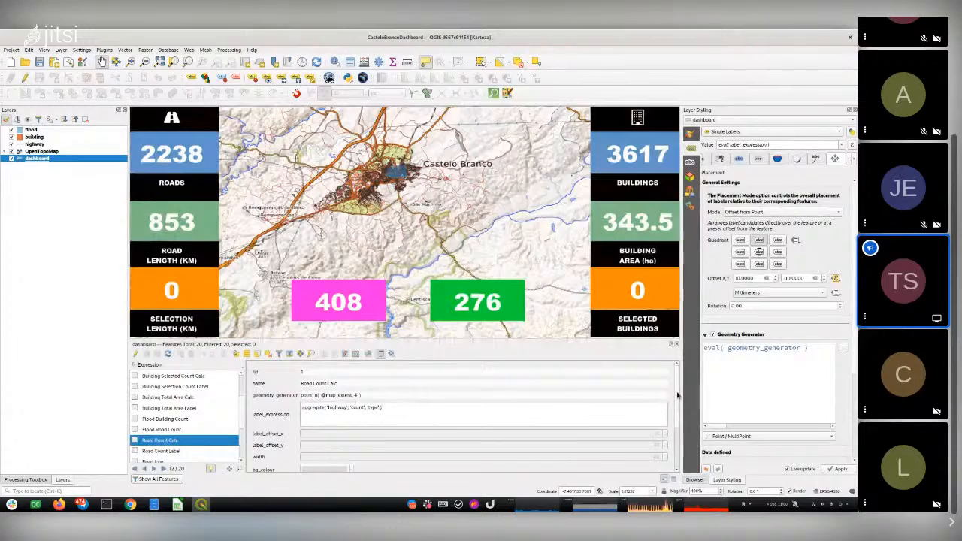
left_click_drag(677, 395, 676, 426)
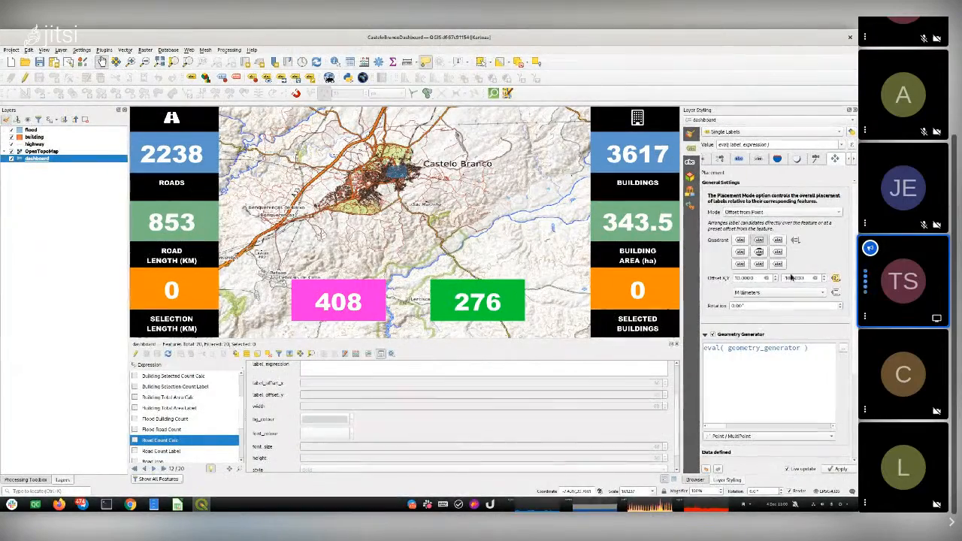
left_click(739, 160)
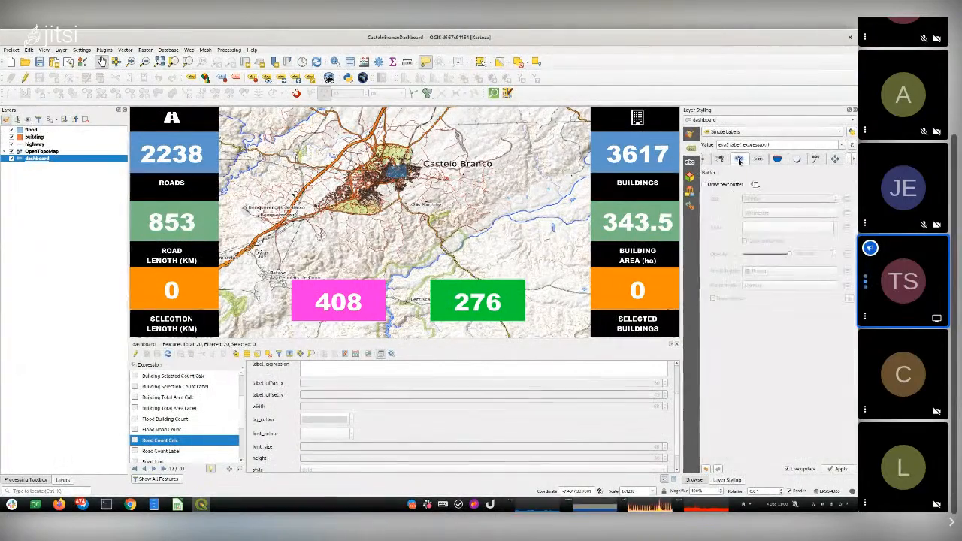
left_click(758, 160)
left_click(777, 159)
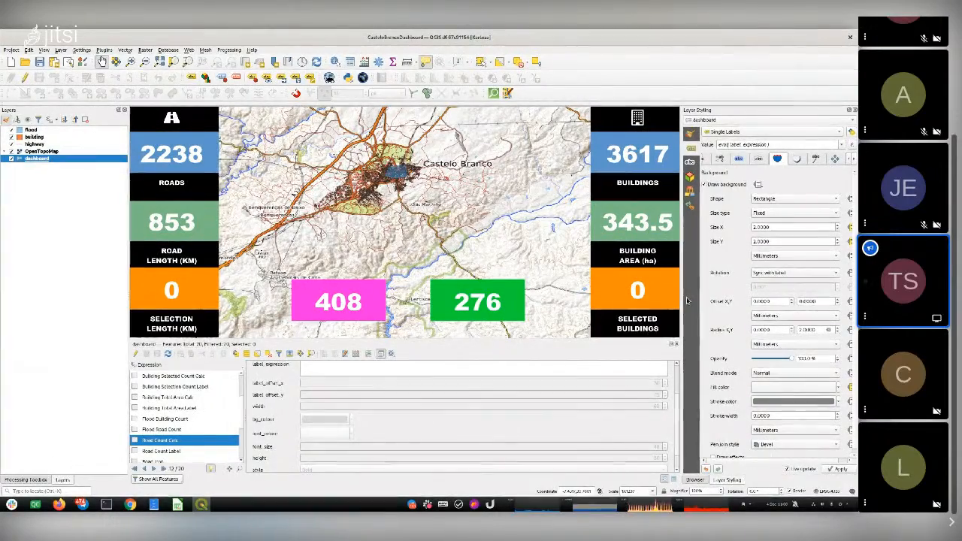
Switch back to the walkthrough project and compare the dashboard layer's label background and text settings.
key("alt+Tab")
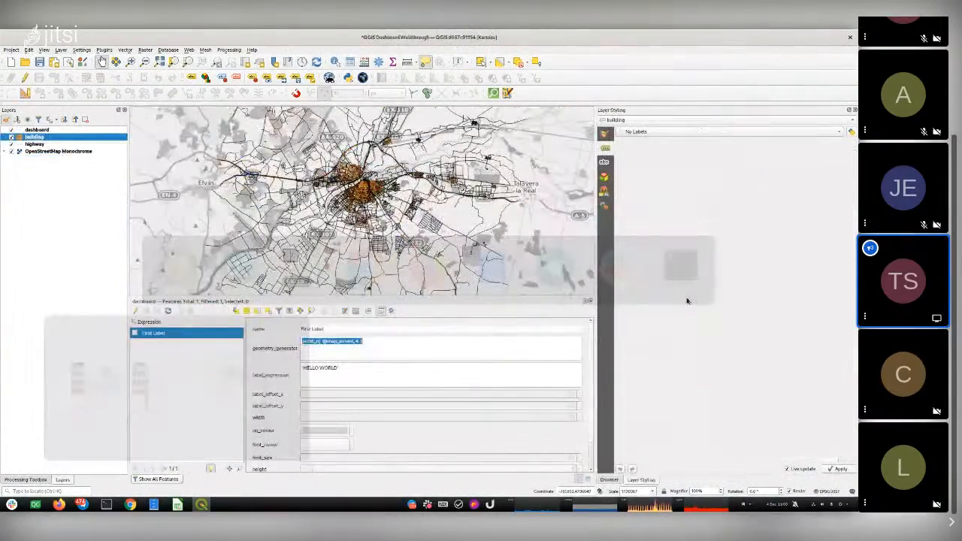
left_click(35, 143)
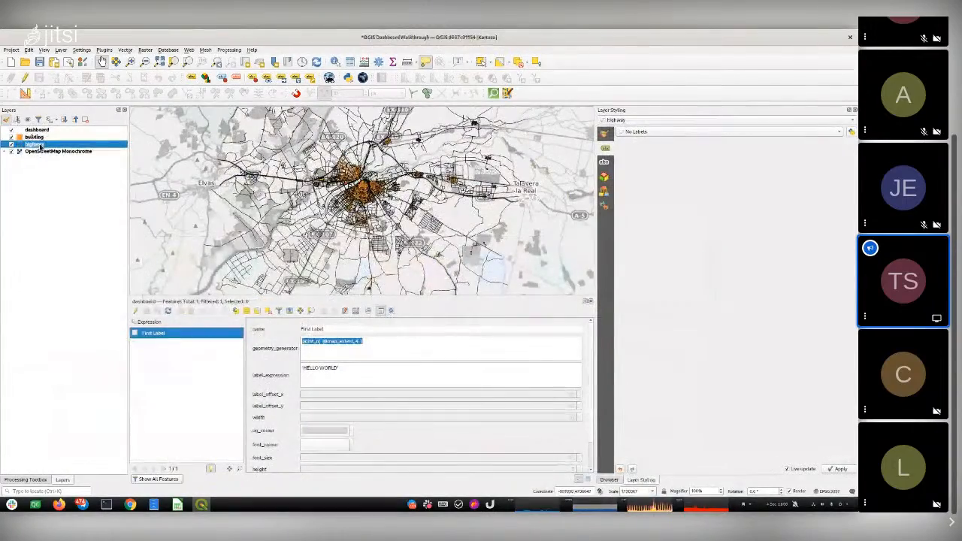
left_click(34, 137)
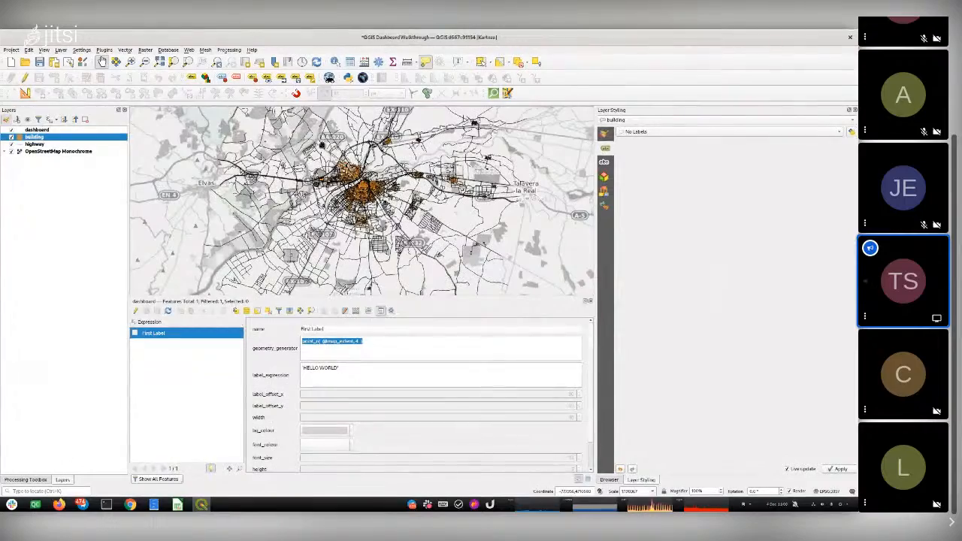
left_click(36, 129)
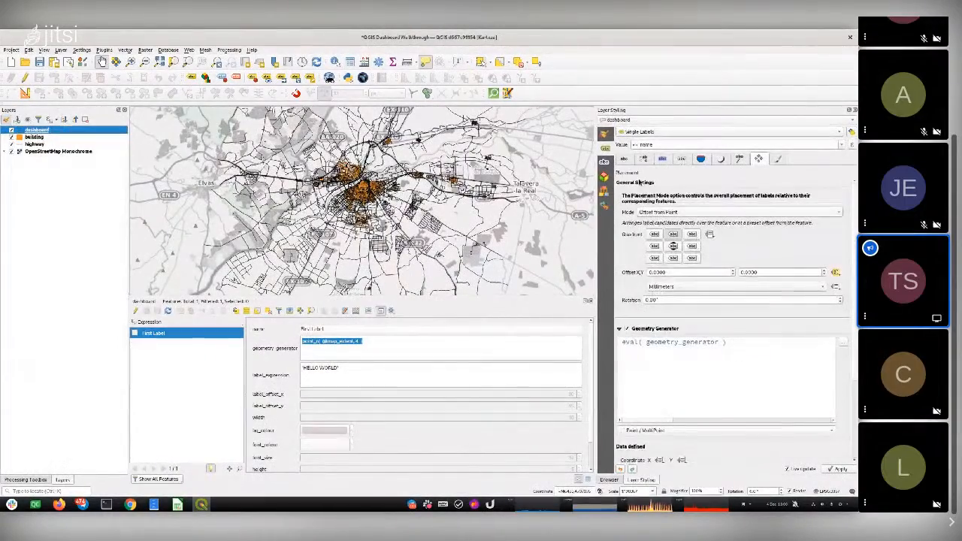
left_click(683, 159)
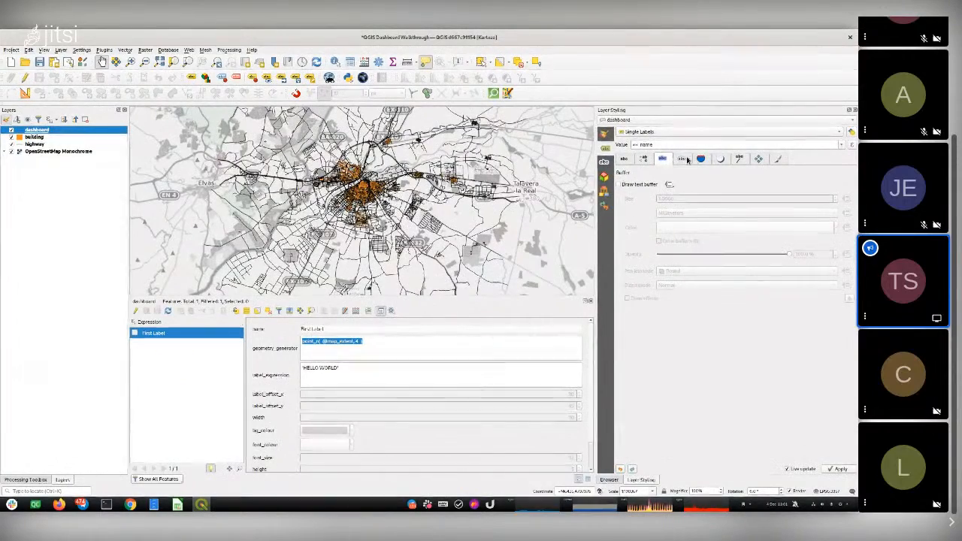
left_click(700, 158)
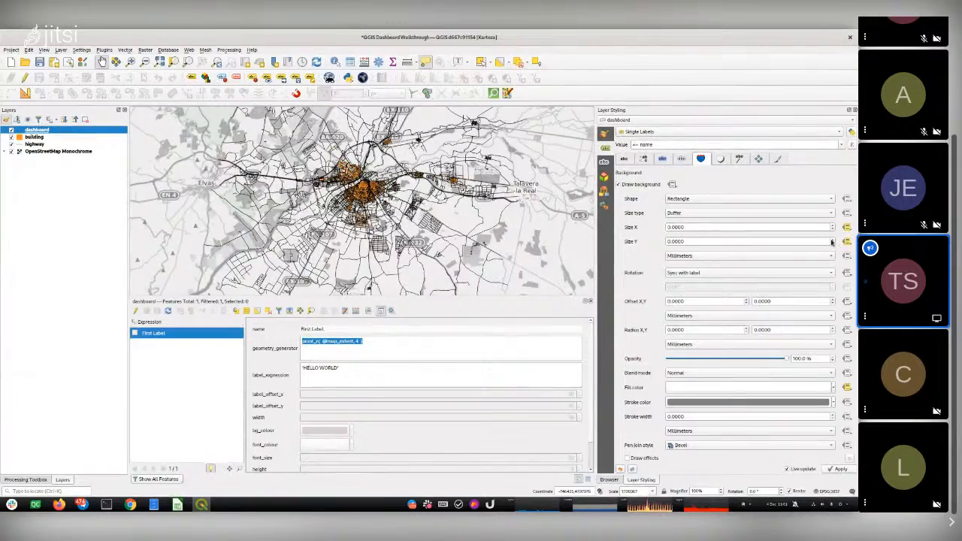
left_click(625, 159)
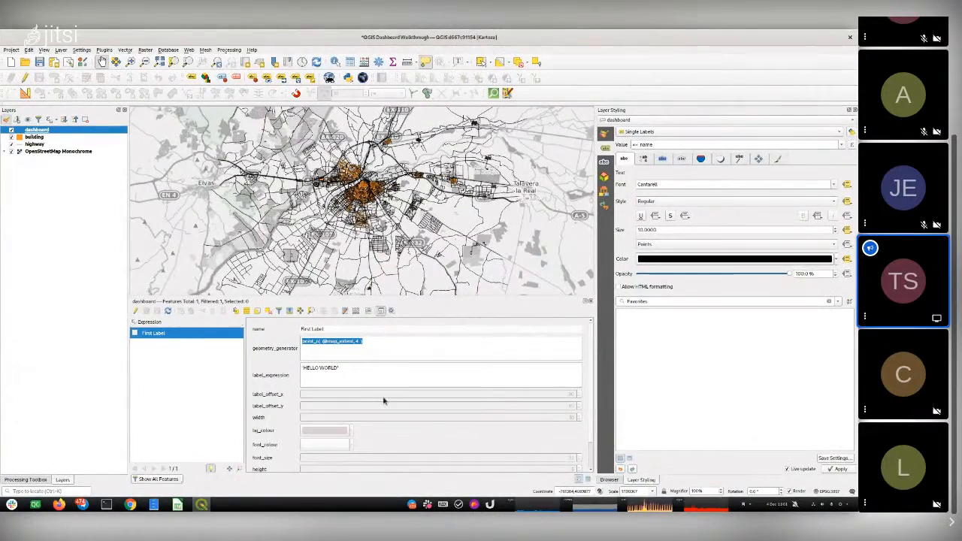
Start editing the dashboard layer and review the First Label feature's attribute values.
left_click_drag(591, 388, 589, 435)
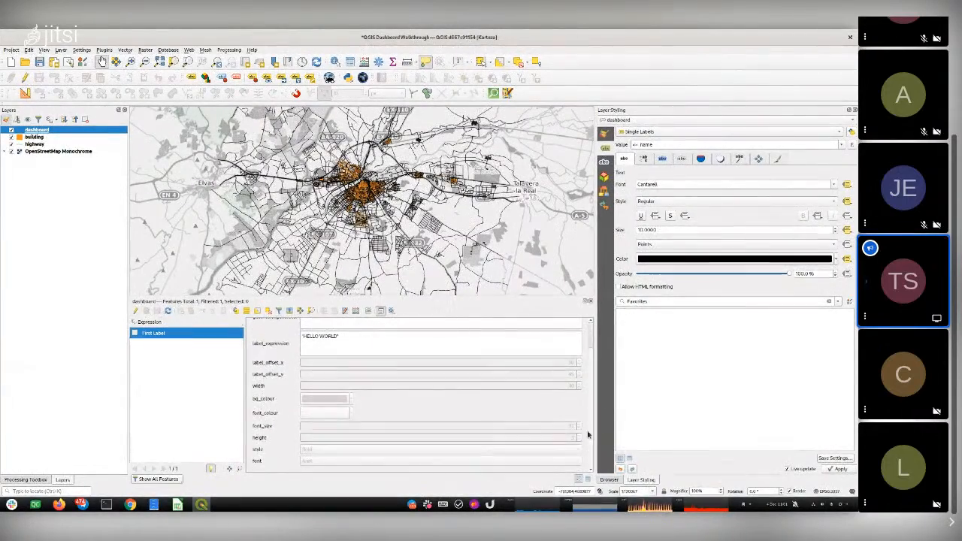
left_click(136, 310)
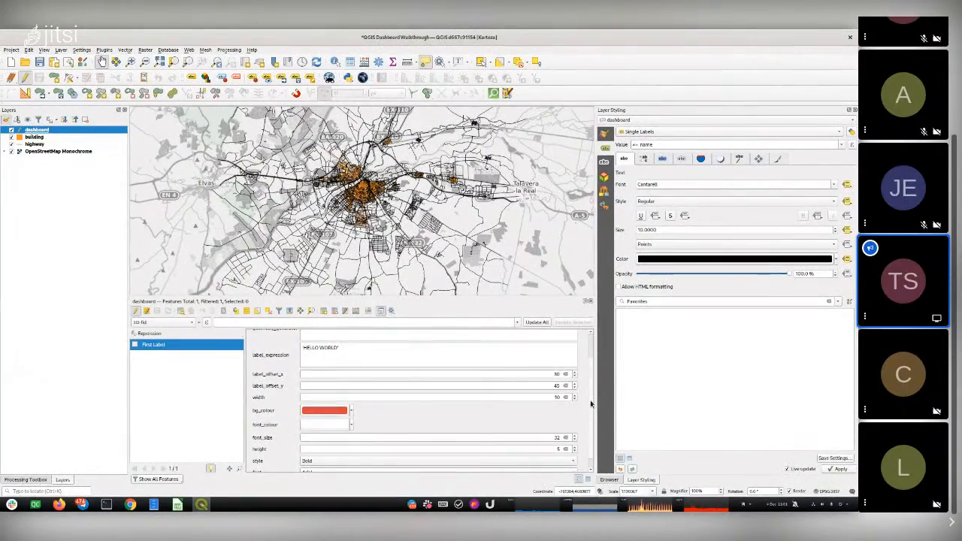
scroll(591, 399, "up", 3)
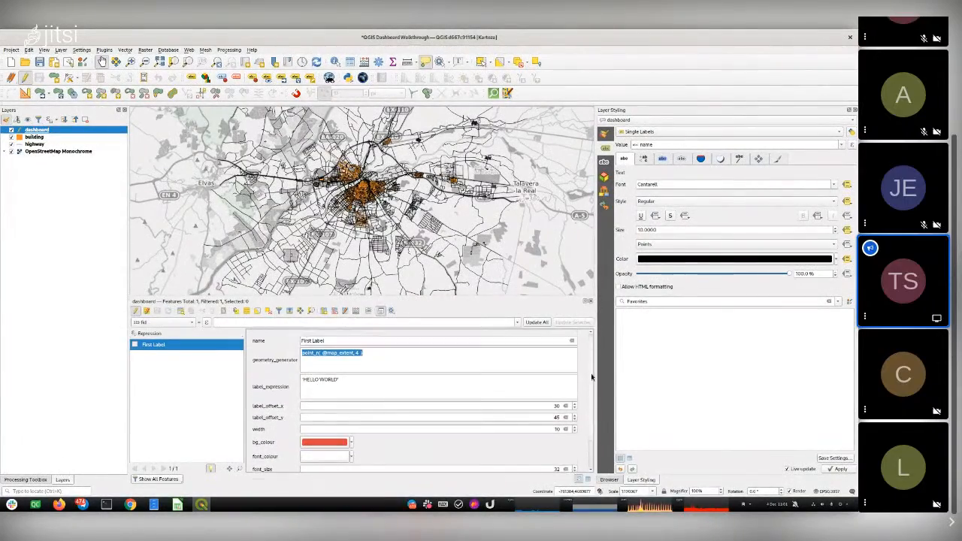
Disable the geometry generator in the dashboard label placement and force the point inside the polygon.
left_click(758, 159)
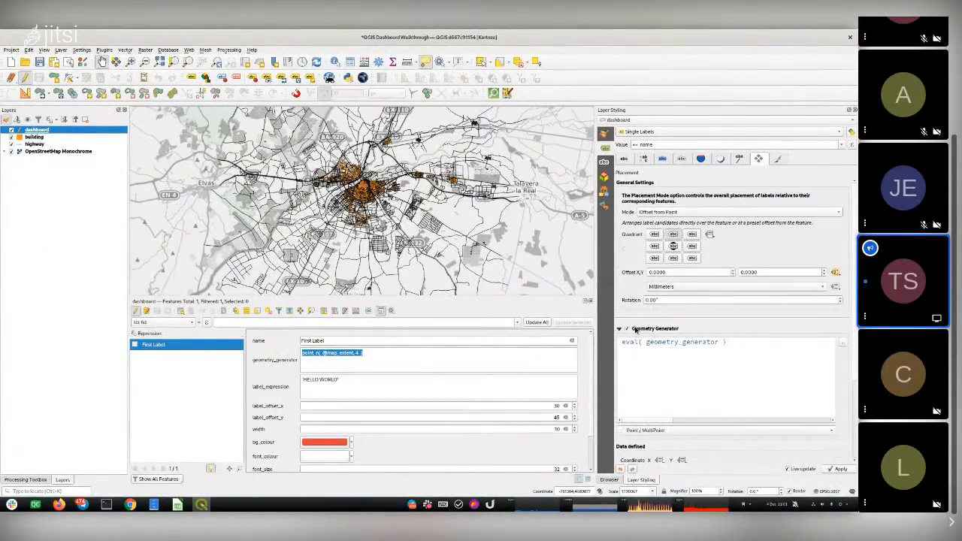
left_click(635, 329)
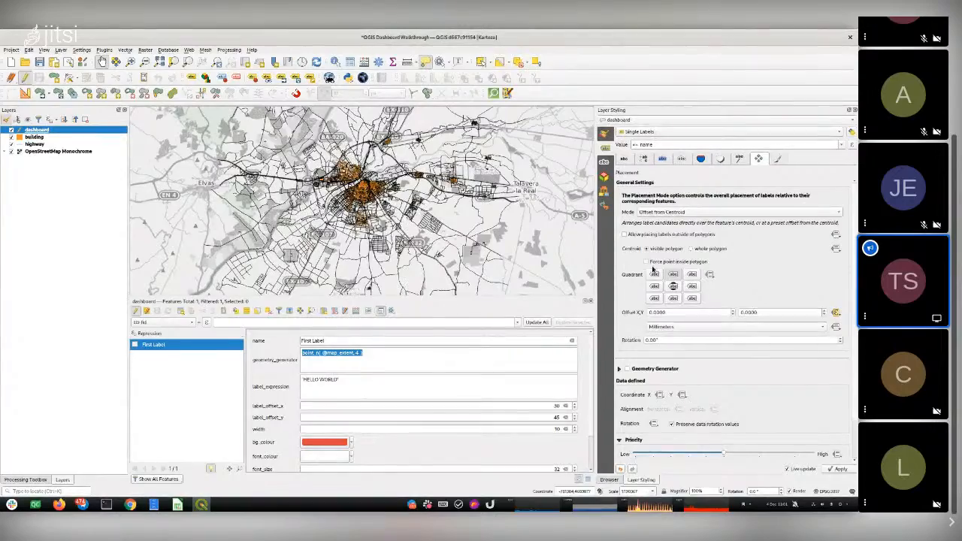
left_click(651, 263)
Try the Around Centroid placement mode for the dashboard label, and return to Offset from Centroid.
left_click(659, 214)
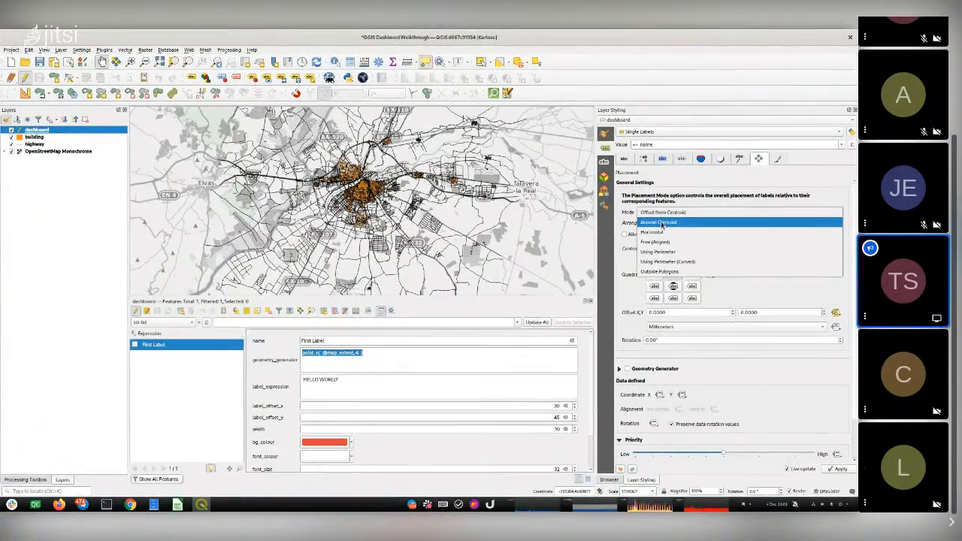
left_click(660, 222)
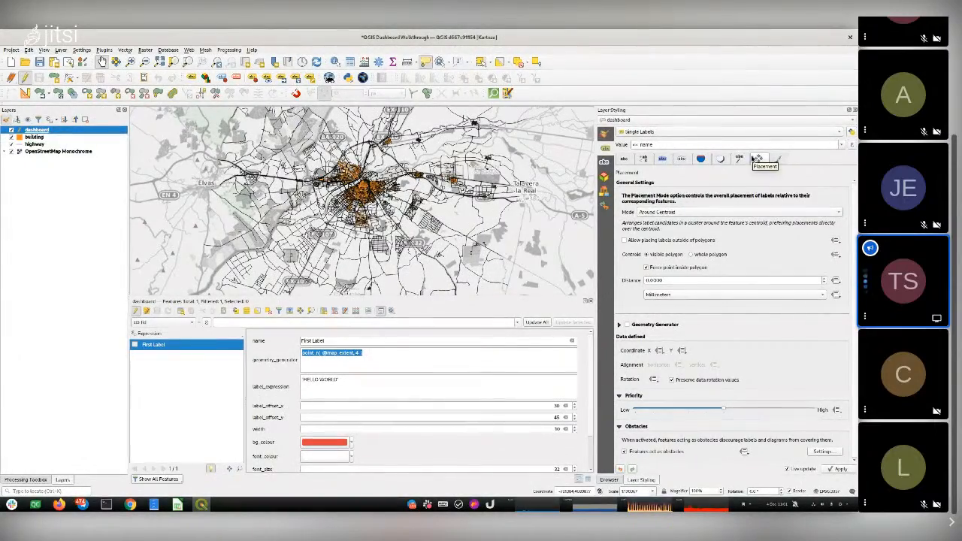
left_click(685, 212)
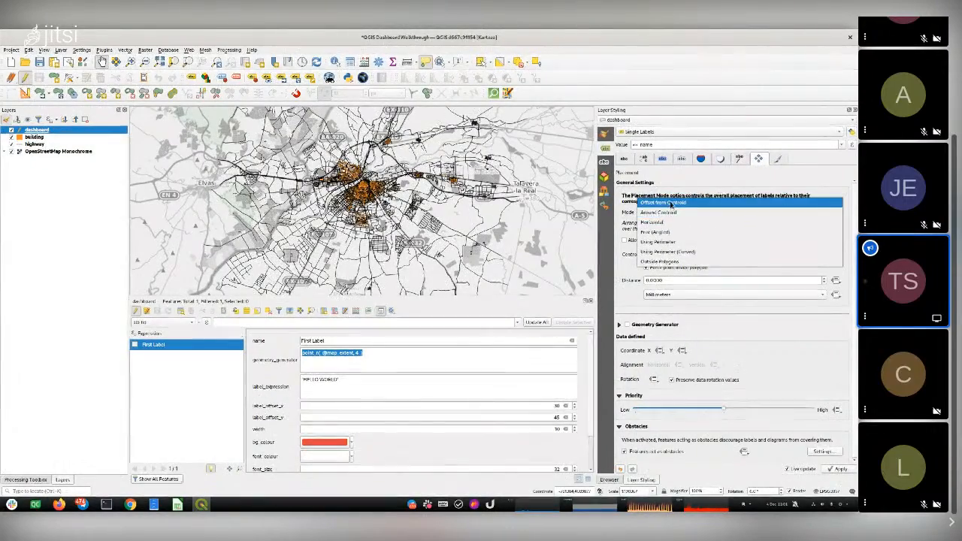
left_click(671, 203)
Remove the data-defined override from the dashboard label's X,Y offset.
left_click(836, 313)
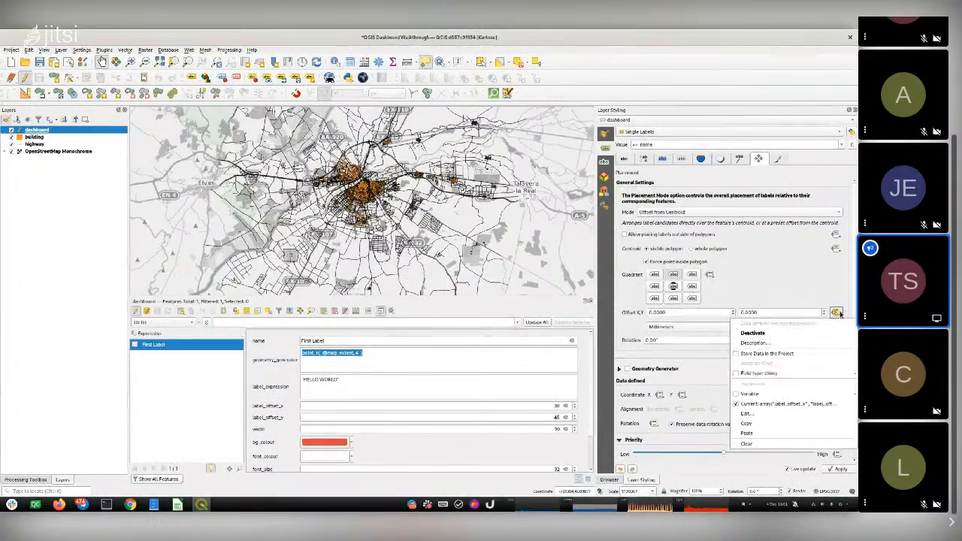
left_click(753, 434)
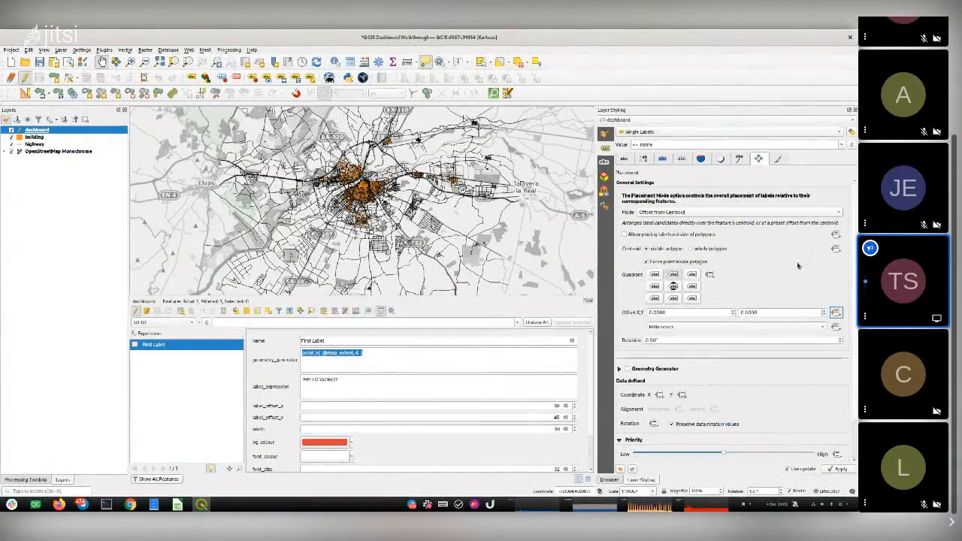
Set the dashboard label's placement mode to Around Centroid and save the project.
left_click(763, 213)
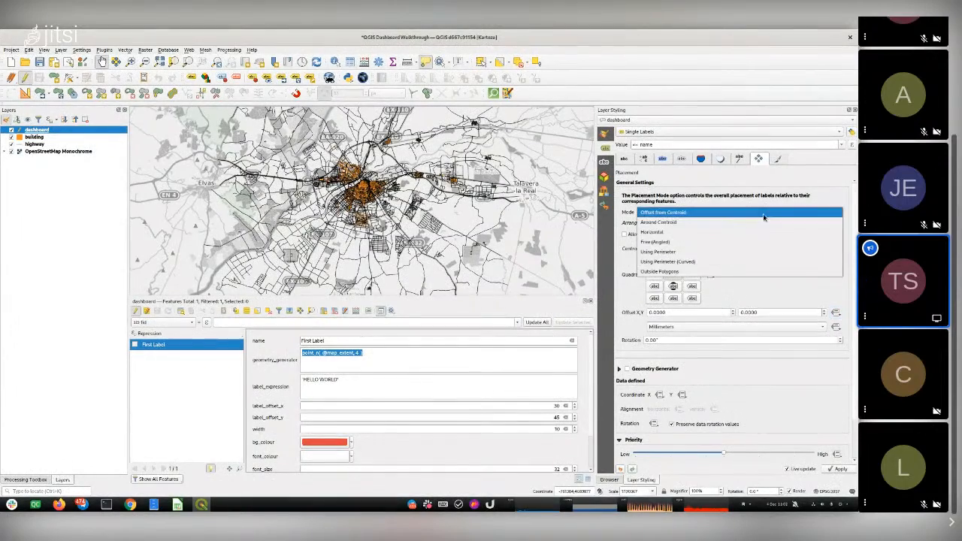
left_click(704, 222)
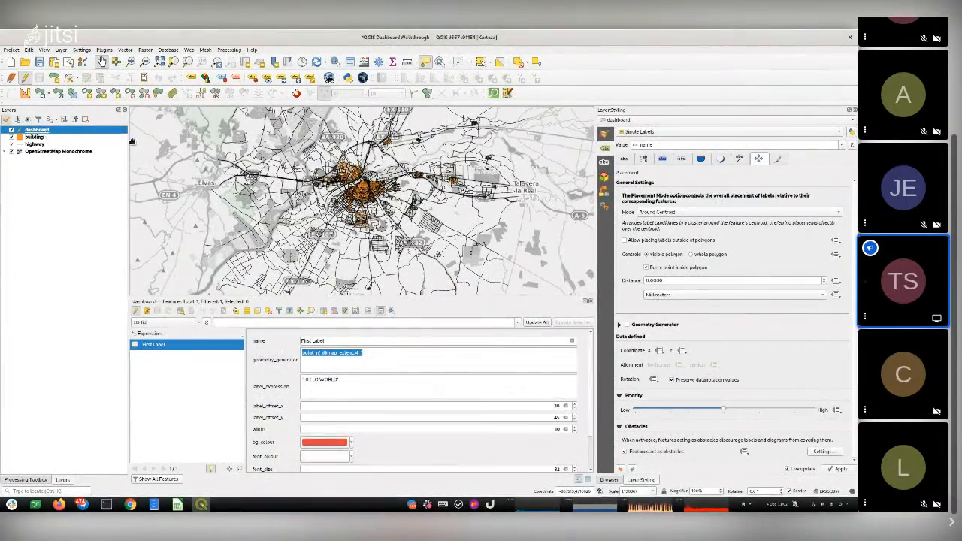
left_click(38, 63)
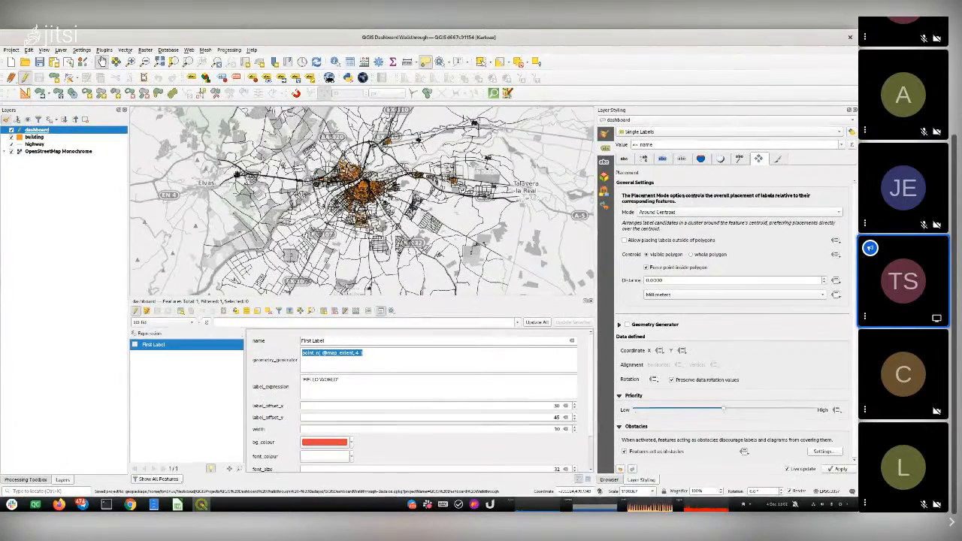
left_click_drag(361, 202, 342, 202)
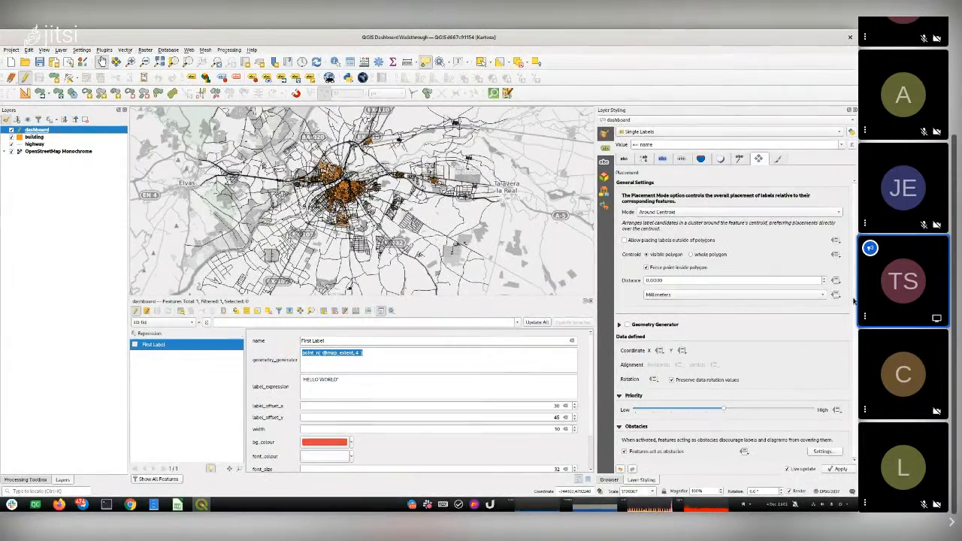
Review the dashboard label's callout, background, text and placement settings.
left_click_drag(855, 301, 857, 327)
left_click(734, 160)
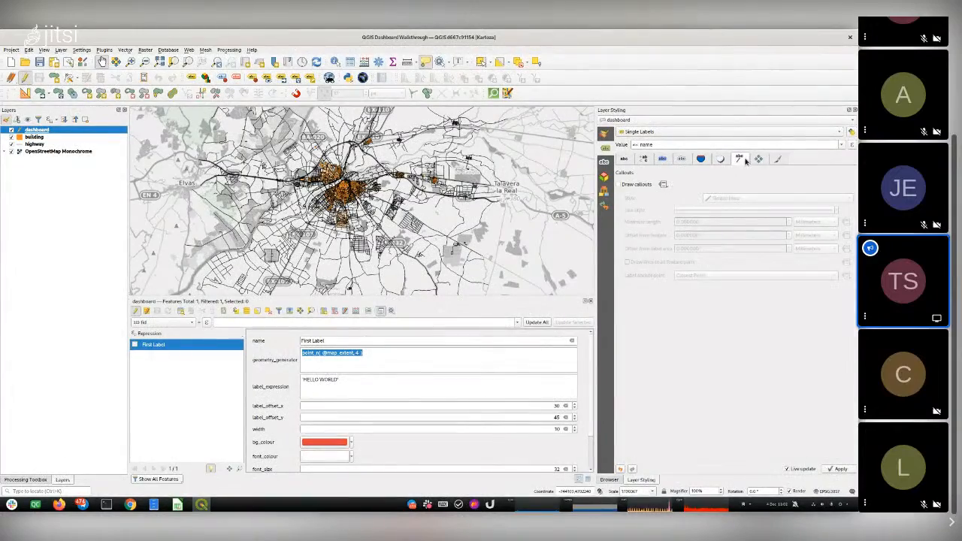
left_click(701, 158)
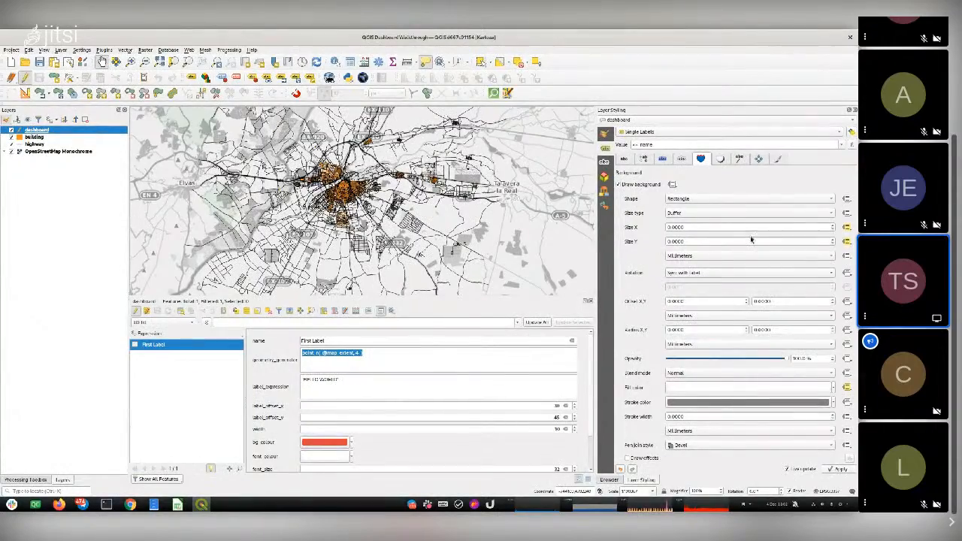
left_click(627, 160)
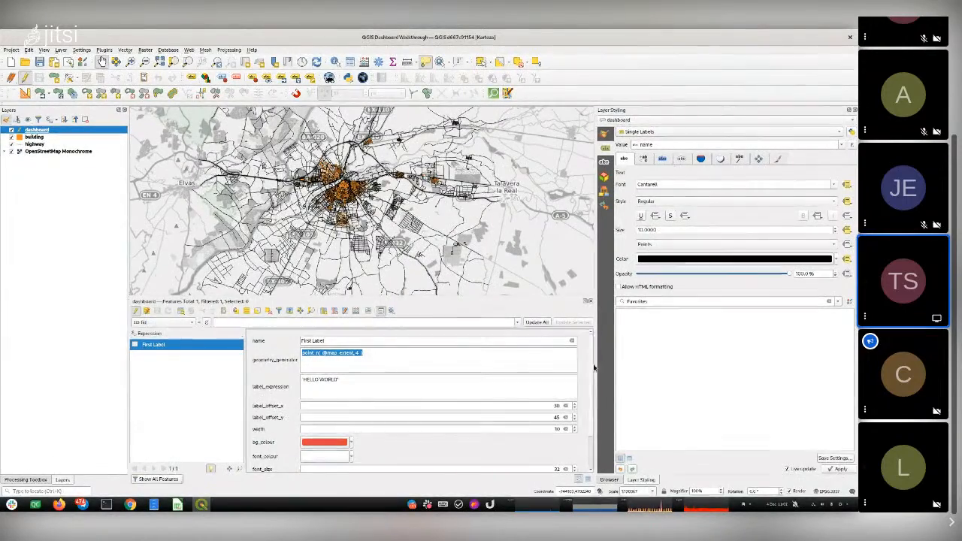
mouse_move(592, 395)
left_mouse_down()
mouse_move(586, 437)
mouse_move(582, 395)
left_mouse_up()
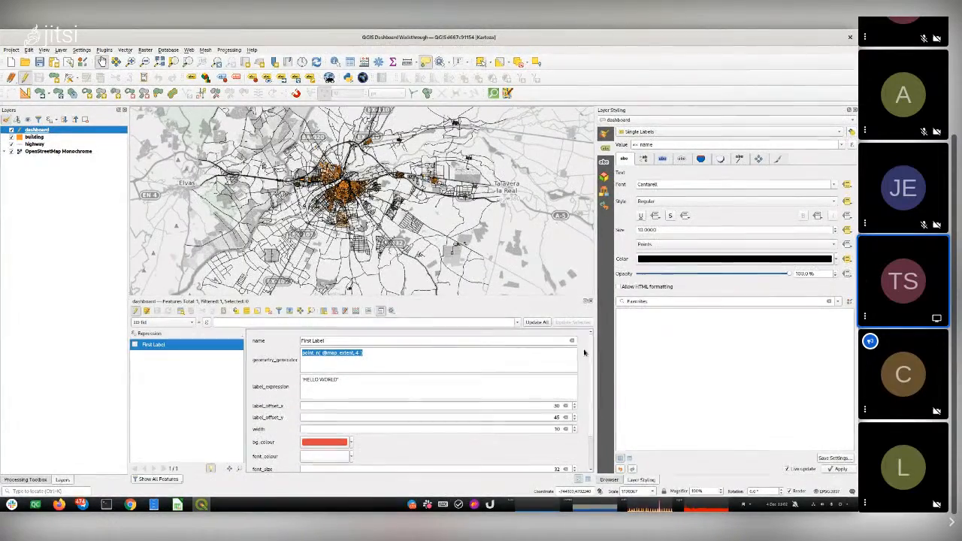
left_click(761, 158)
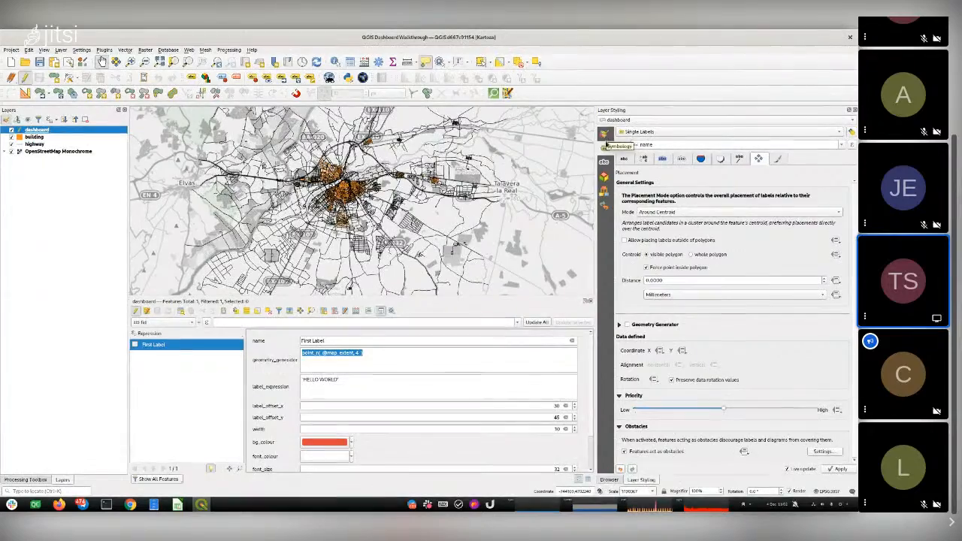
Set the dashboard layer's symbology to No Symbols.
left_click(605, 135)
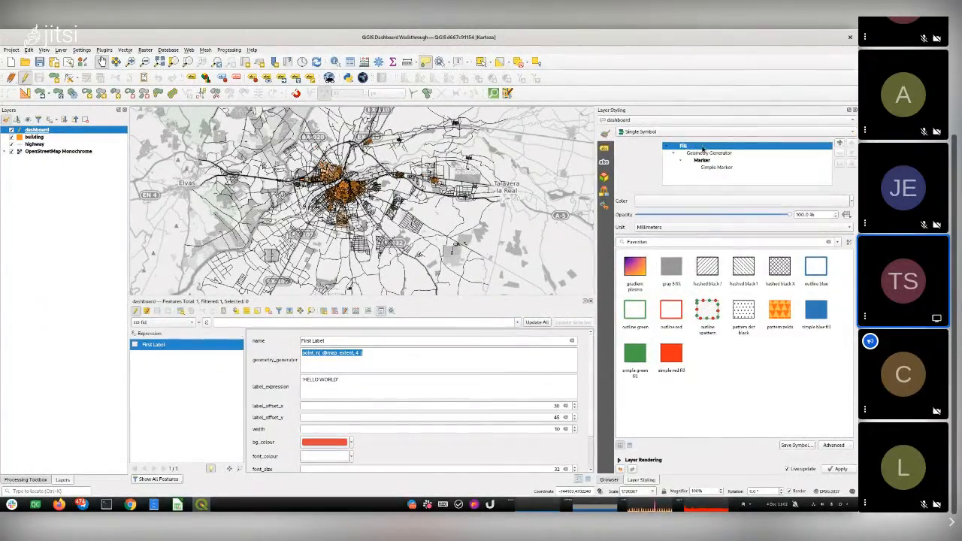
left_click(656, 134)
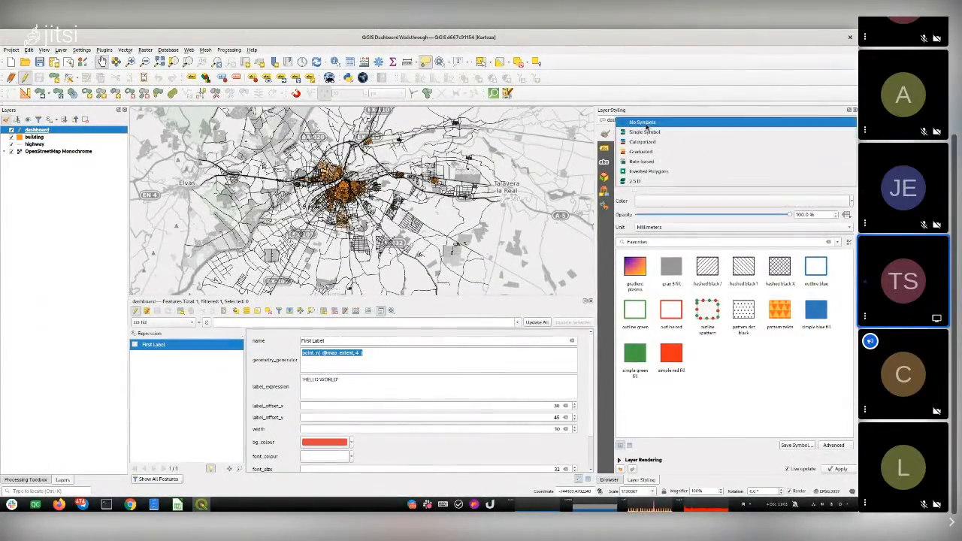
left_click(635, 123)
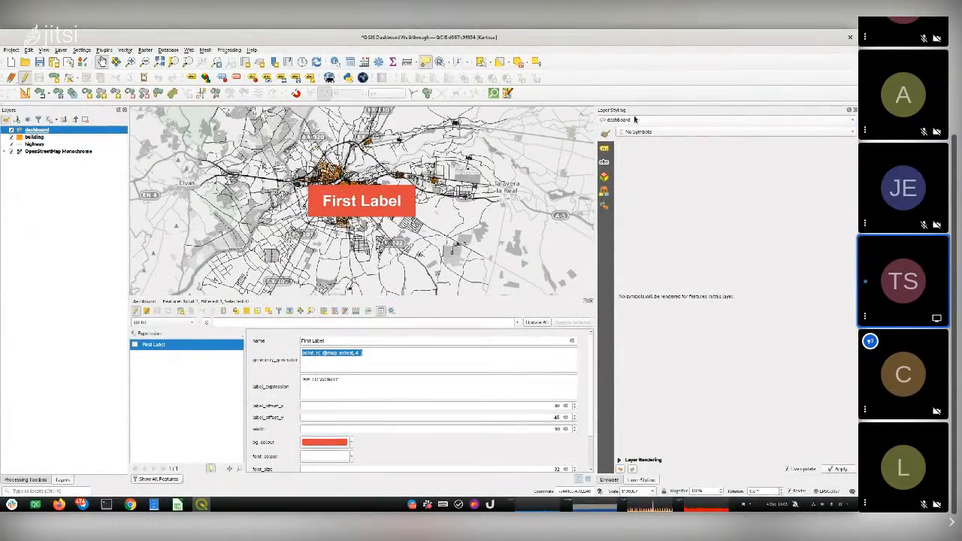
Try the Single Symbol renderer on the dashboard layer, and return to No Symbols.
left_click(642, 133)
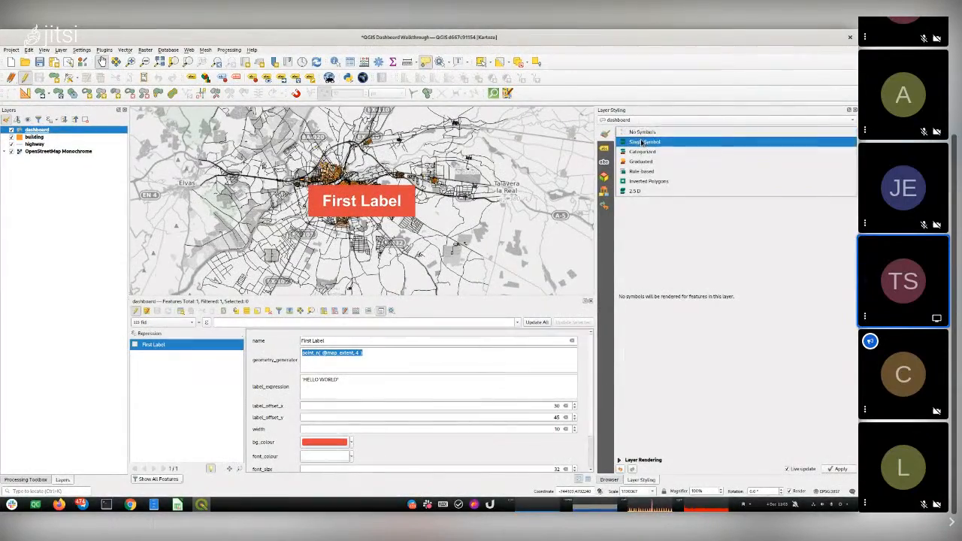
left_click(642, 141)
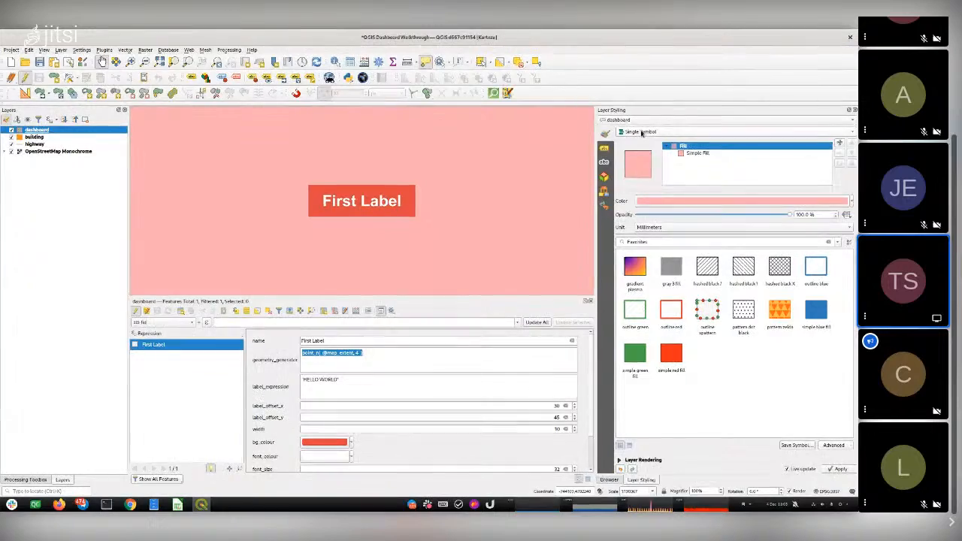
left_click(641, 132)
left_click(638, 125)
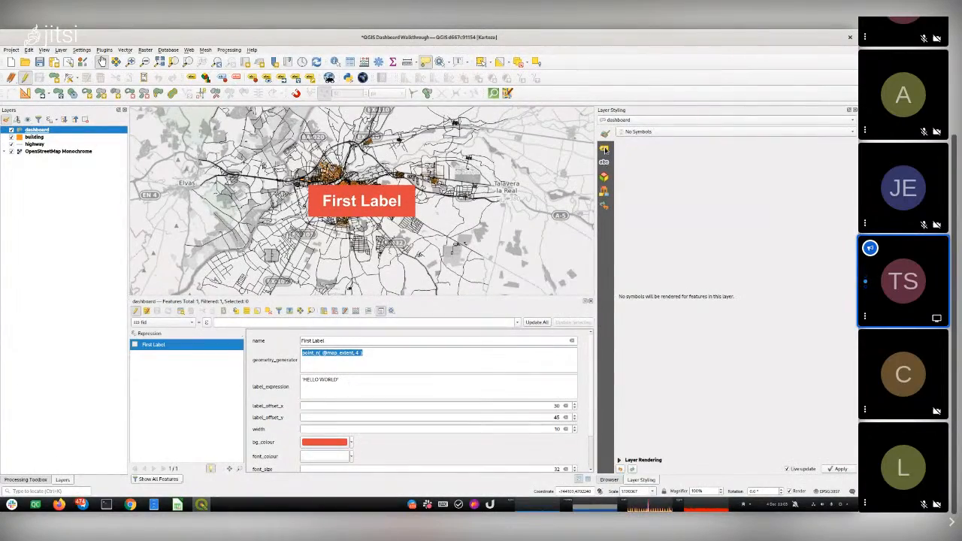
Set the dashboard label's placement mode to Offset from Centroid.
left_click(606, 150)
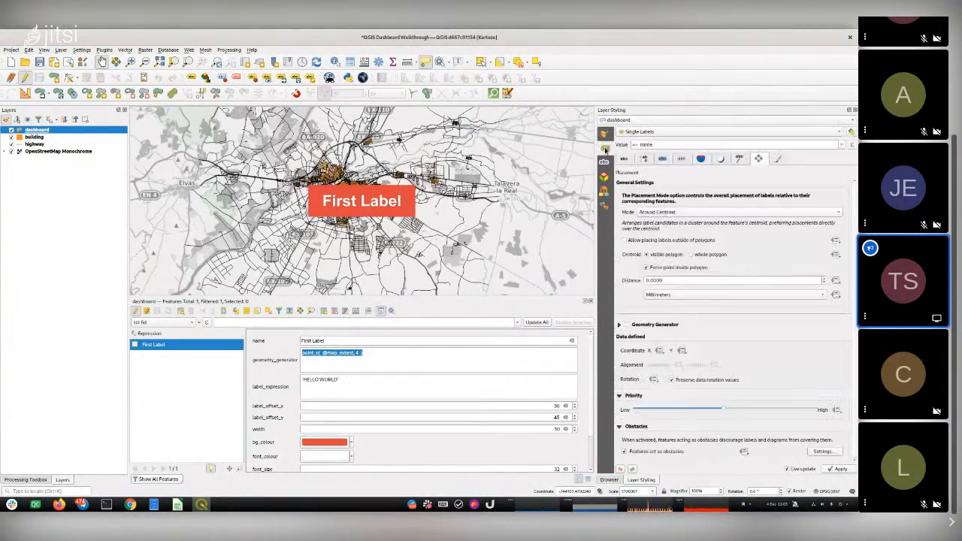
left_click(679, 213)
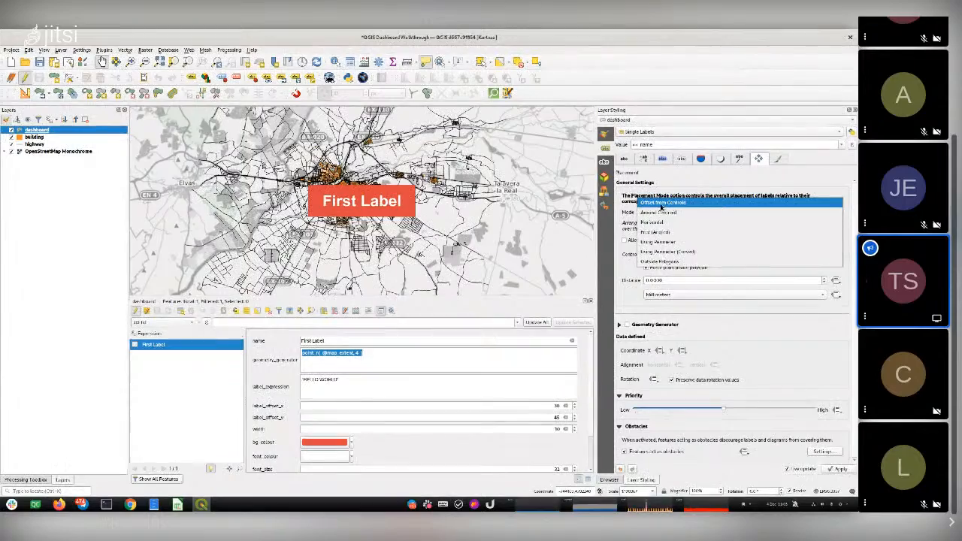
left_click(662, 204)
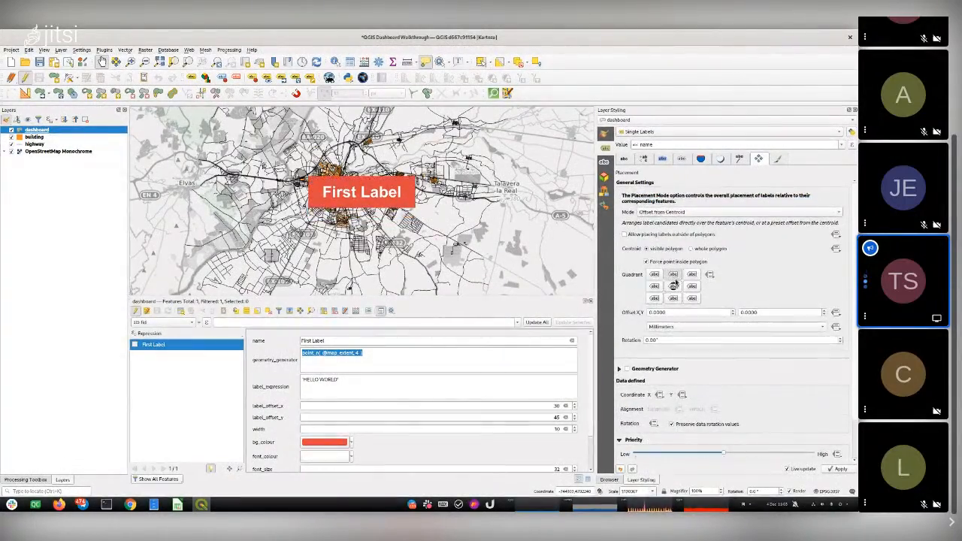
Enable the geometry generator in the dashboard label's placement settings.
left_click(620, 368)
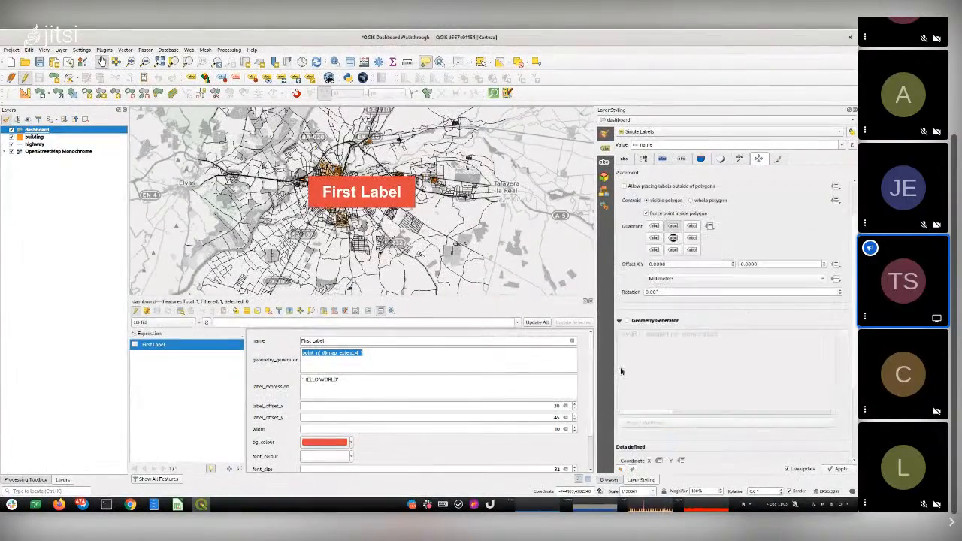
left_click(628, 321)
left_click(627, 280)
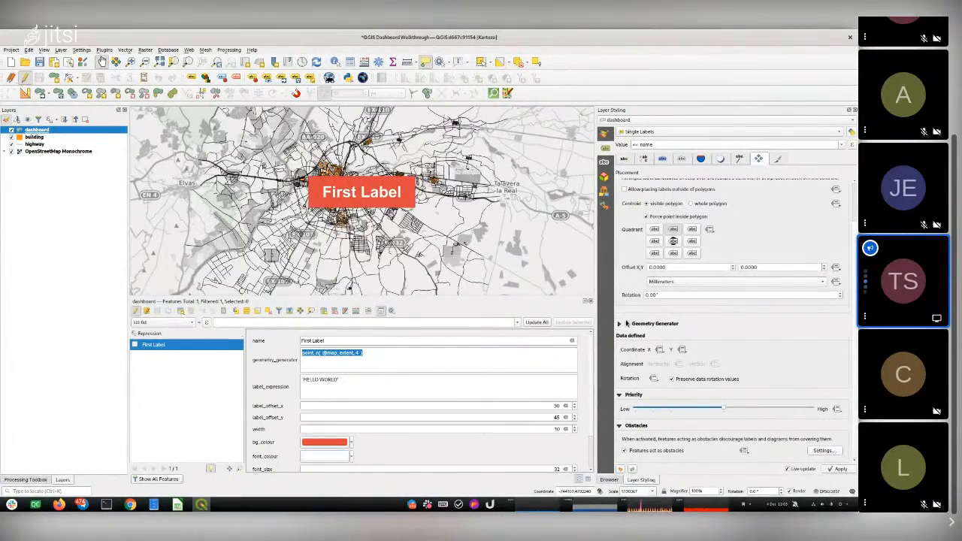
left_click(628, 323)
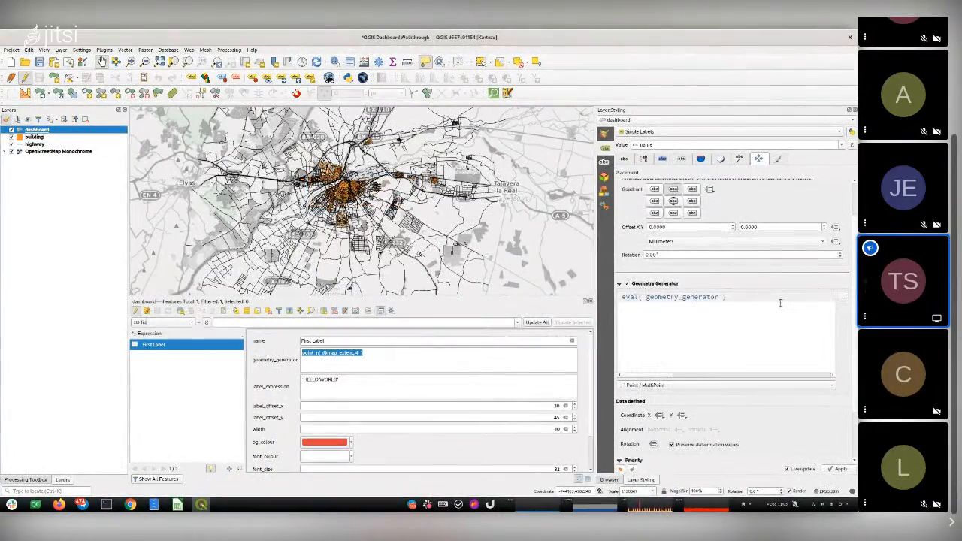
left_click(843, 297)
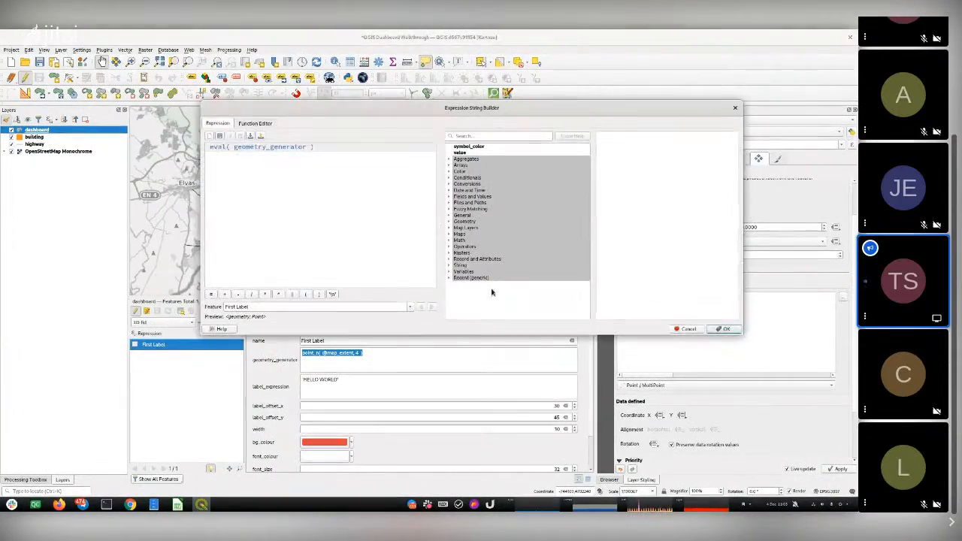
left_click_drag(267, 320, 226, 318)
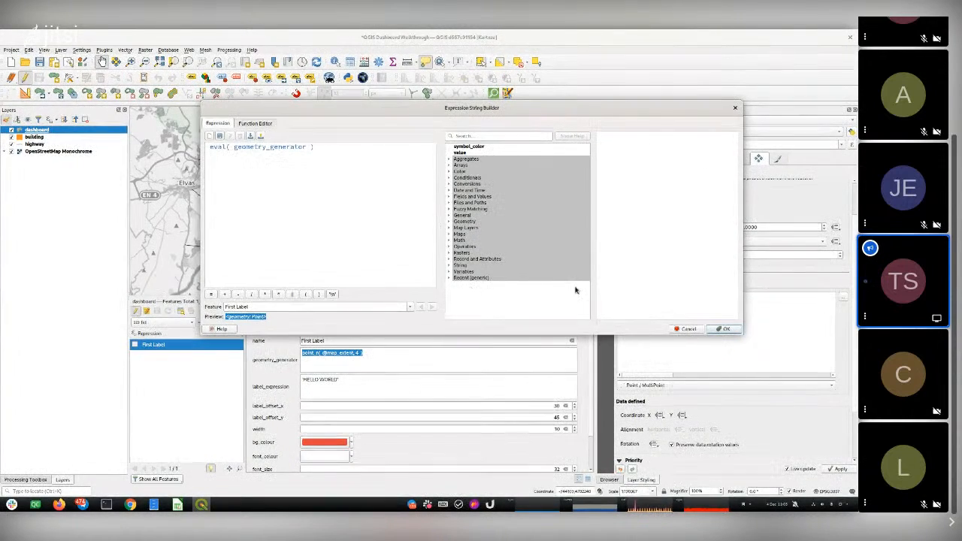
left_click(718, 329)
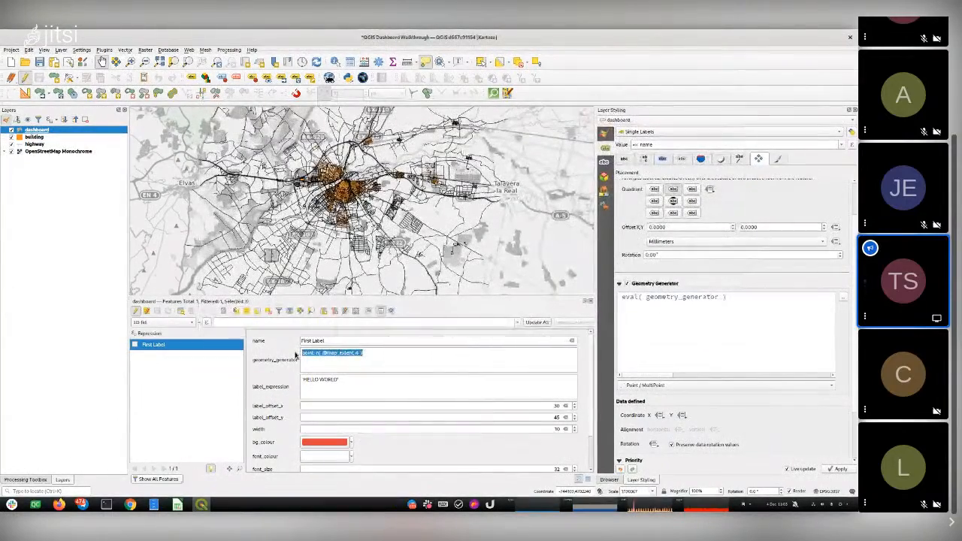
left_click_drag(752, 303, 615, 298)
type("point_n( @map_extent, 4 )")
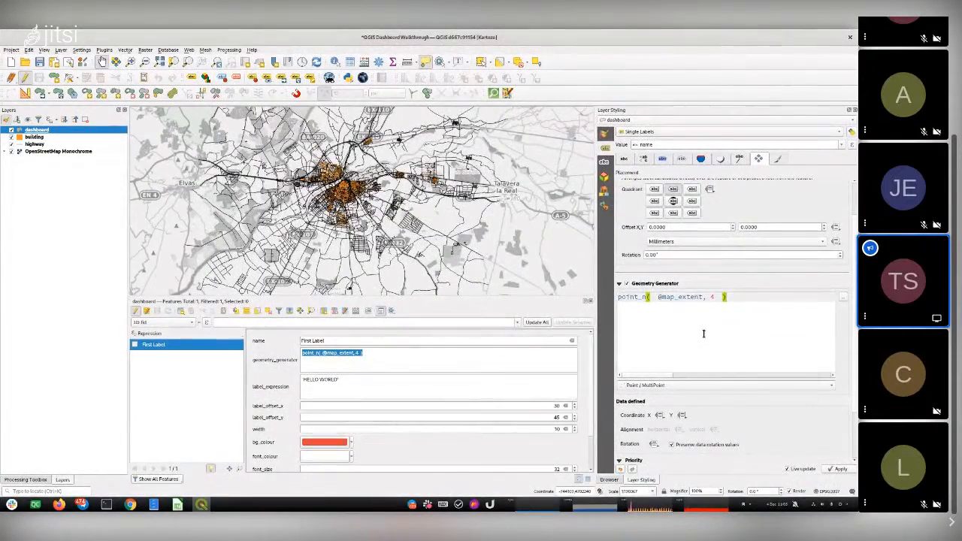
Preview the generated point's coordinates by wrapping the expression in geom_to_wkt, and discard that change.
left_click(843, 298)
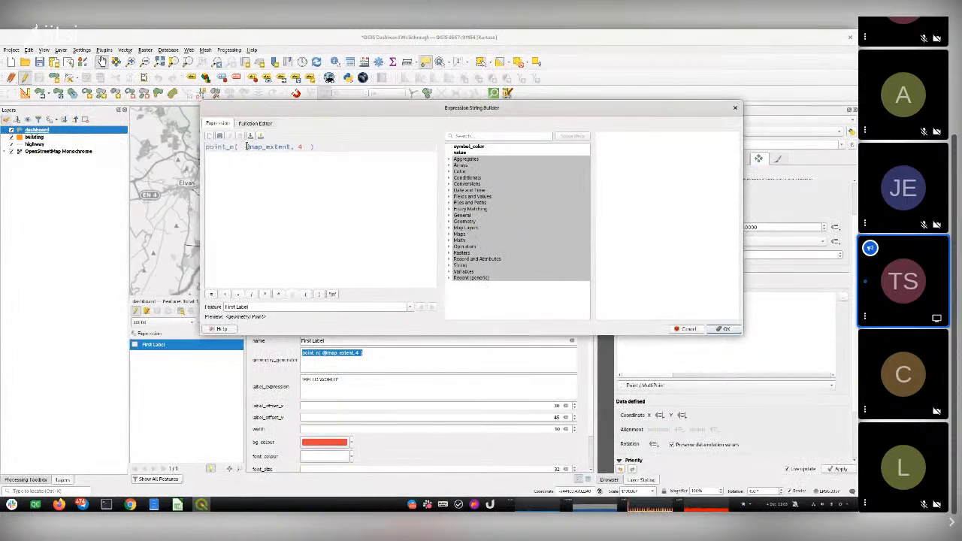
double_click(219, 146)
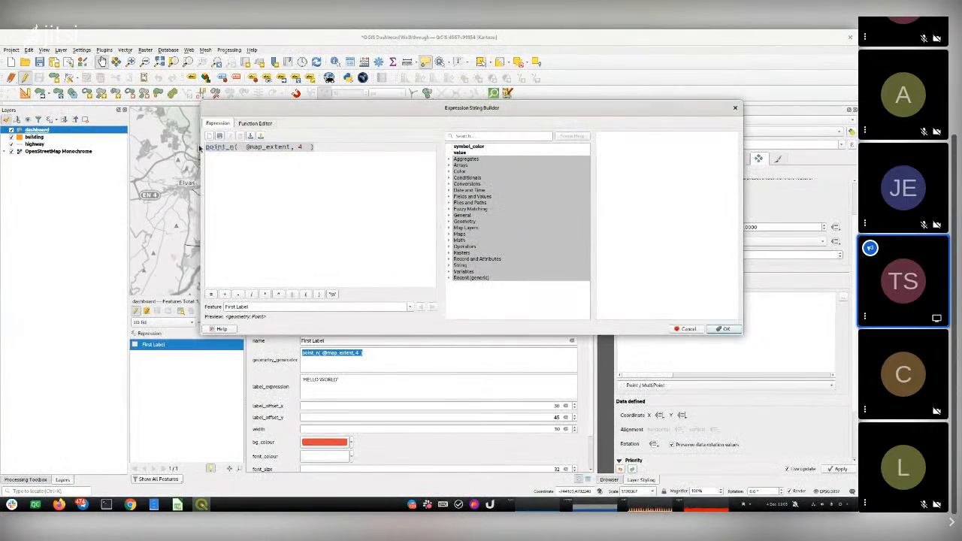
left_click(463, 136)
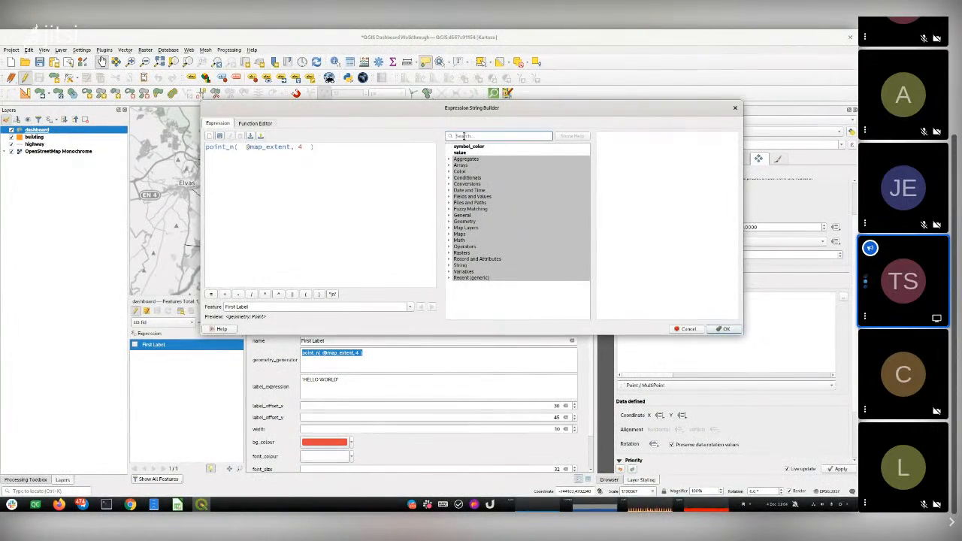
type("as_w")
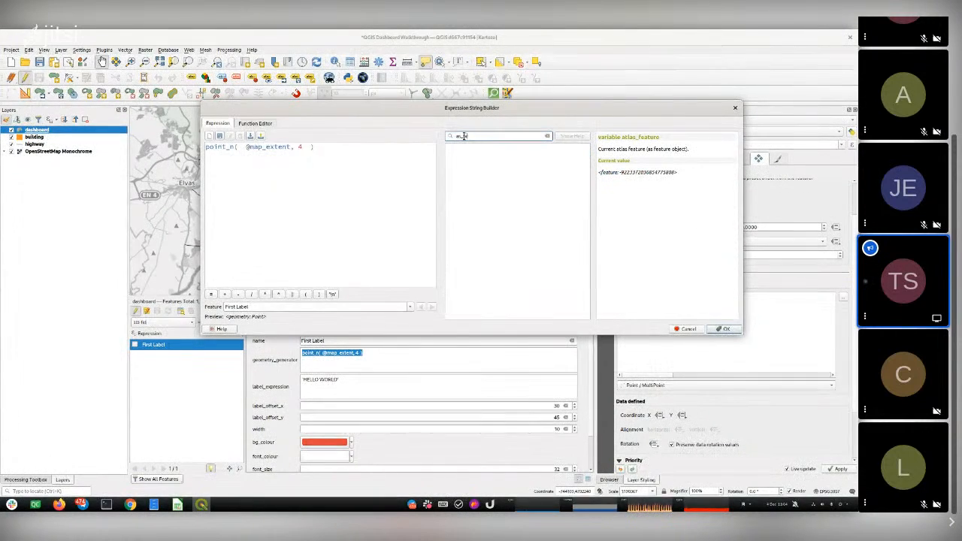
key("BackSpace")
key("BackSpace")
key("BackSpace")
key("BackSpace")
type("w")
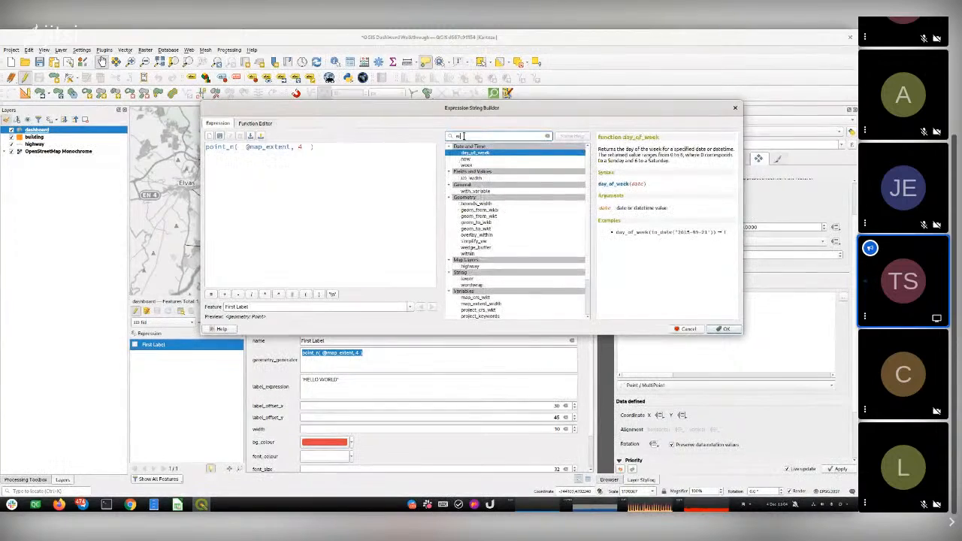
type("kt")
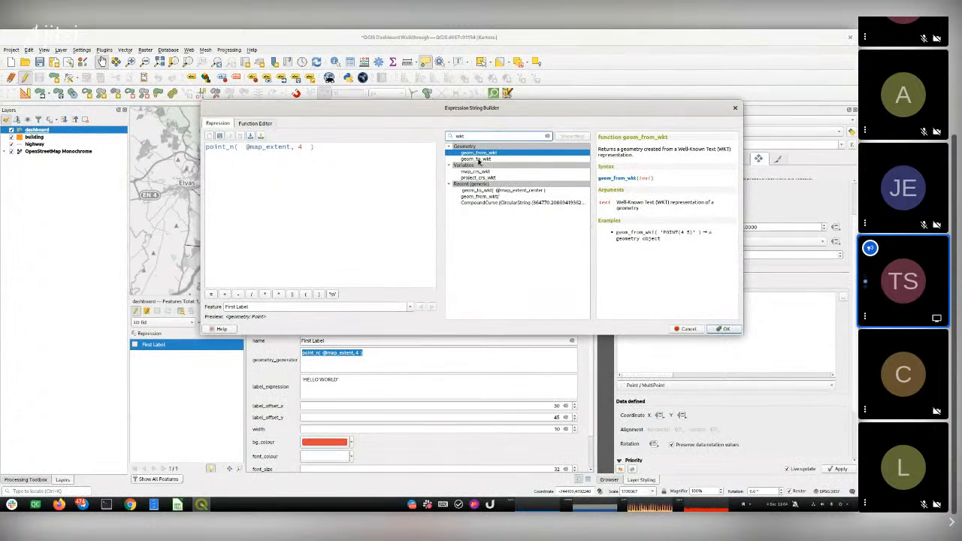
double_click(476, 159)
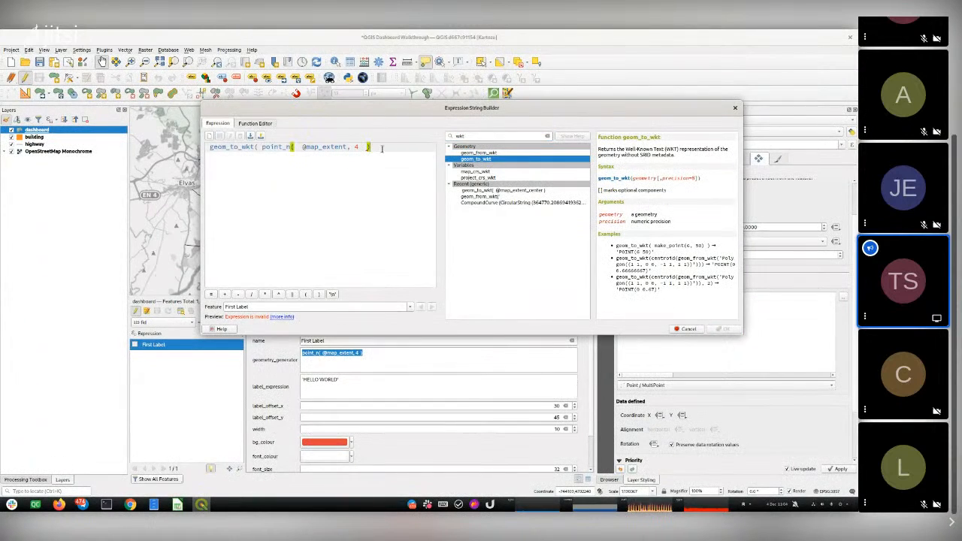
type(")")
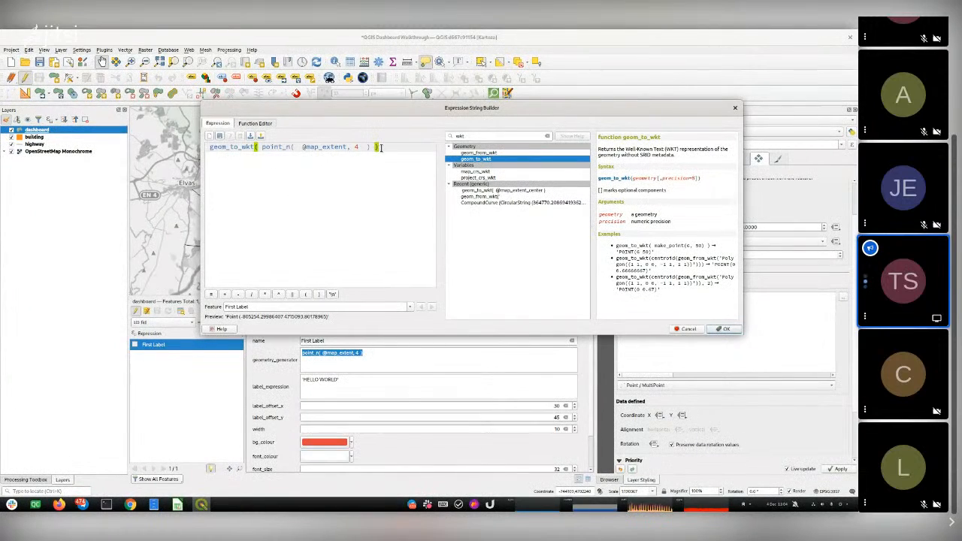
left_click(686, 329)
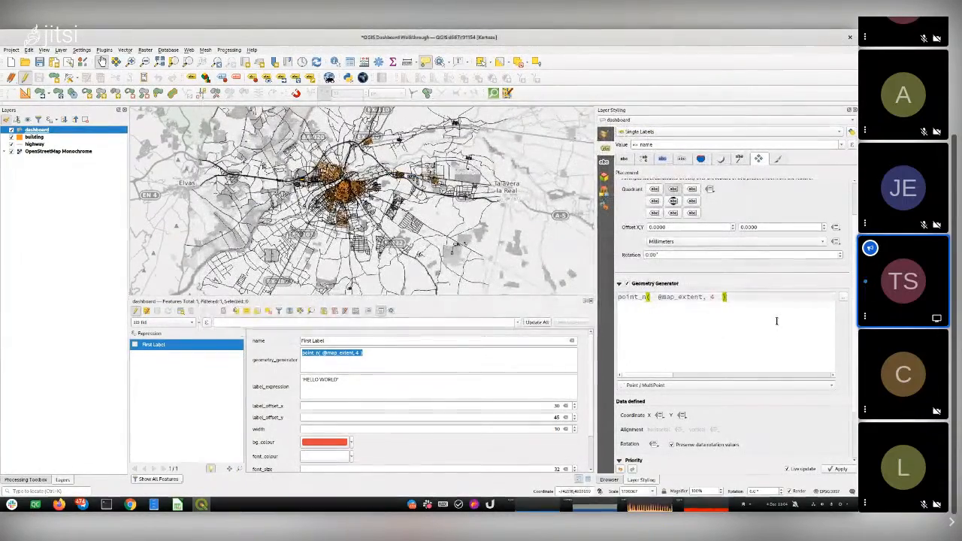
Replace the dashboard label's geometry generator expression with eval( geometry_generator ).
left_click(699, 298)
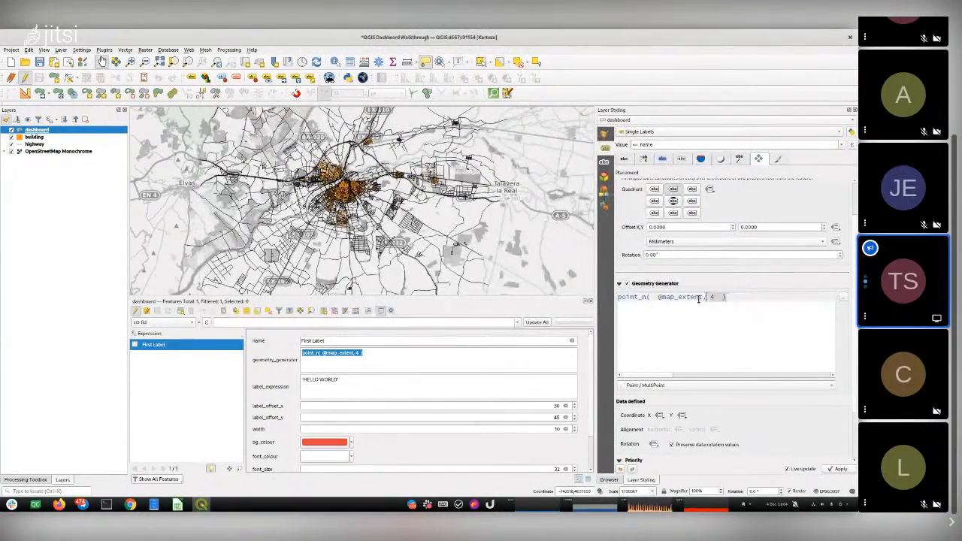
left_click(618, 299)
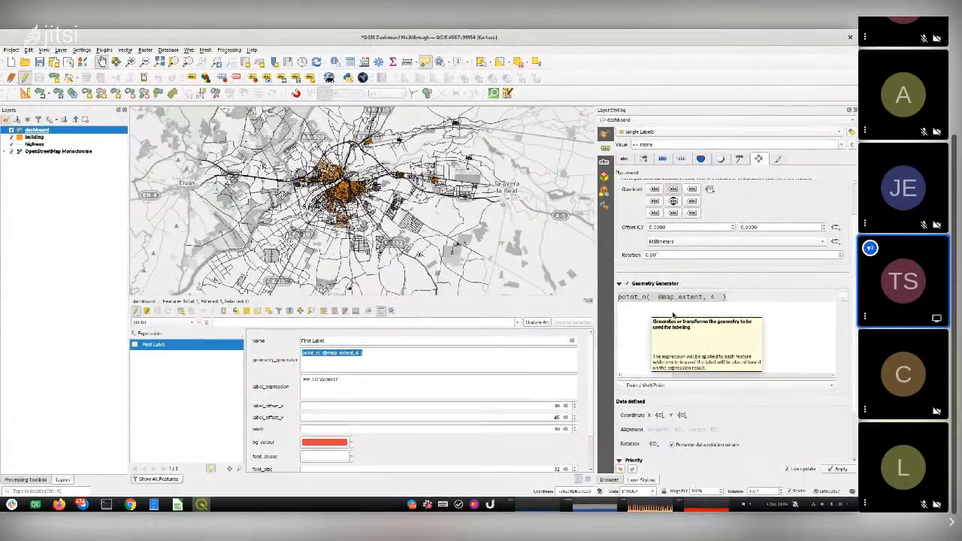
key("ctrl+a")
type("eval")
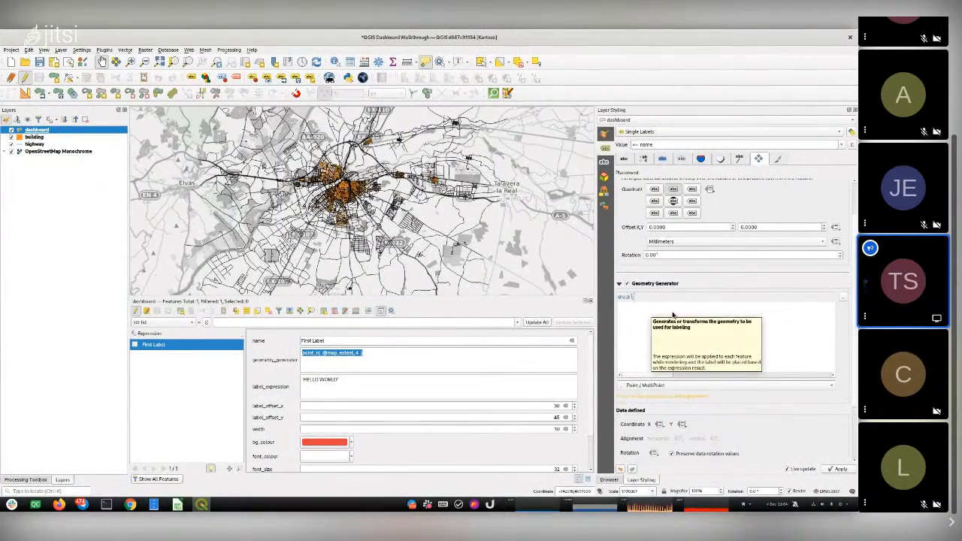
type("(")
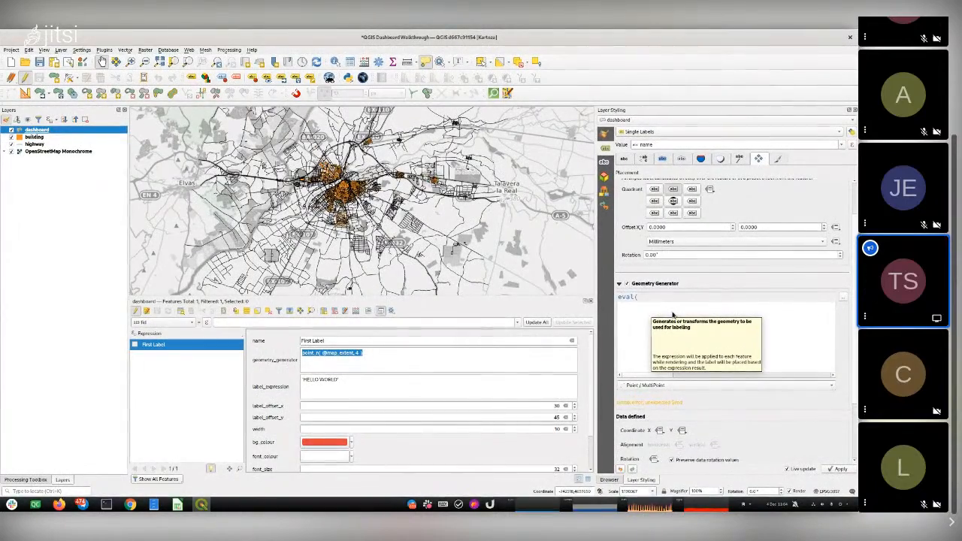
type(" geometry")
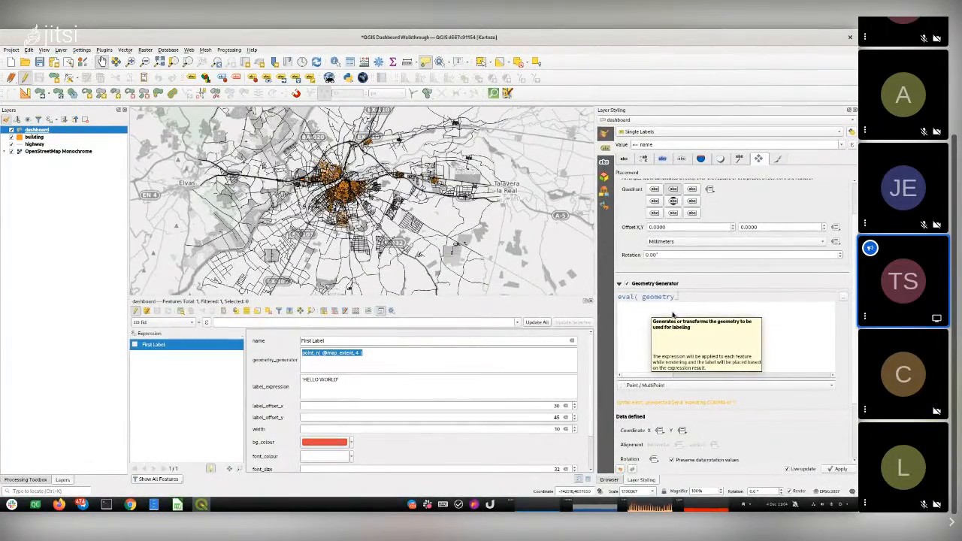
type("_generator")
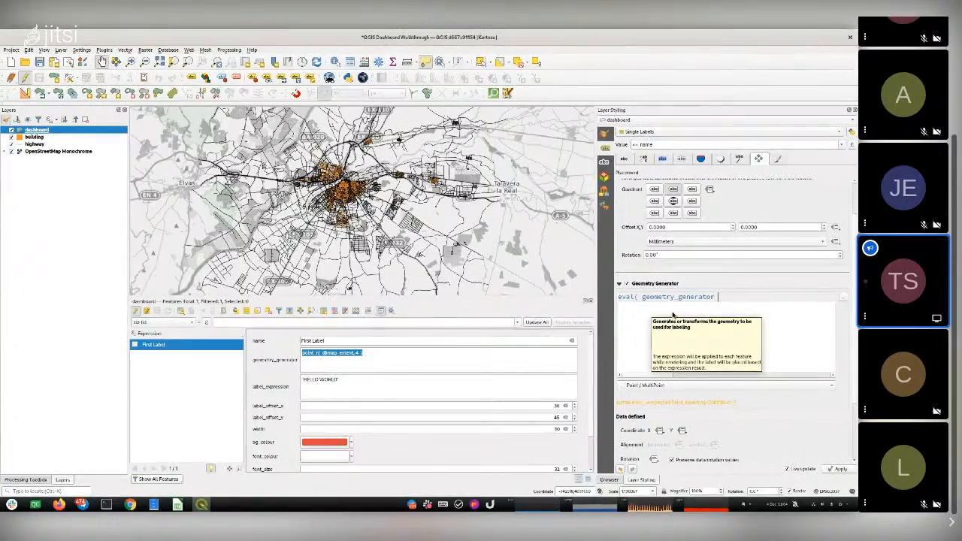
type(" )")
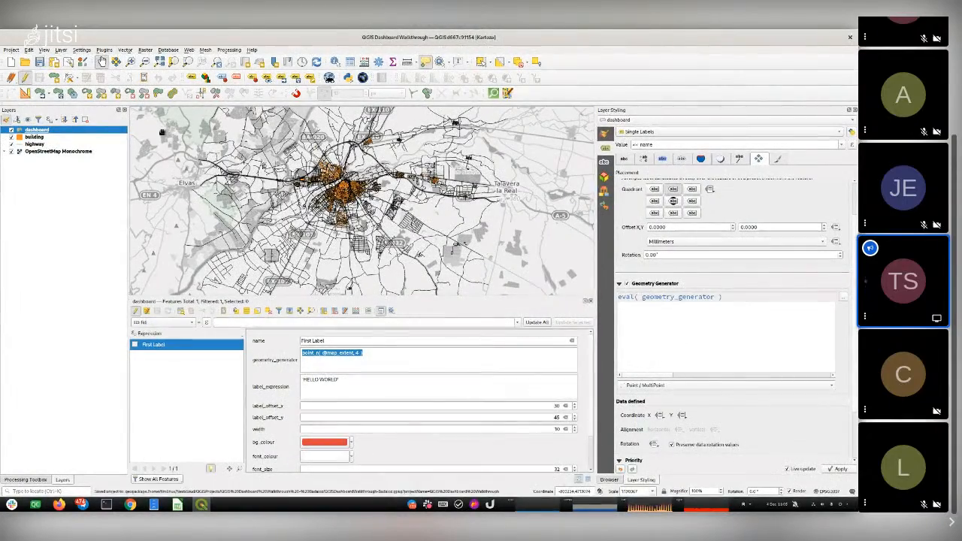
Set the project's coordinate reference system to WGS 84 (EPSG:4326).
left_click(821, 493)
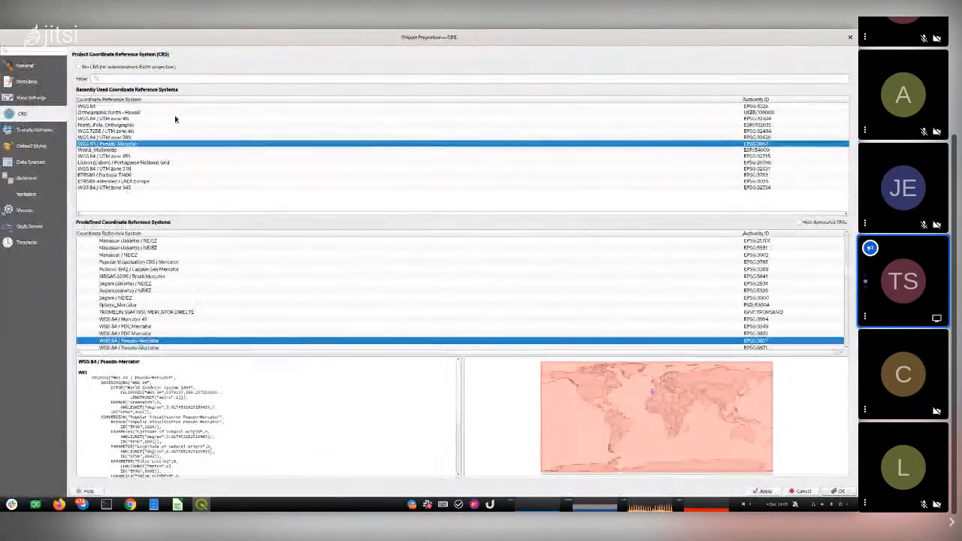
left_click(169, 106)
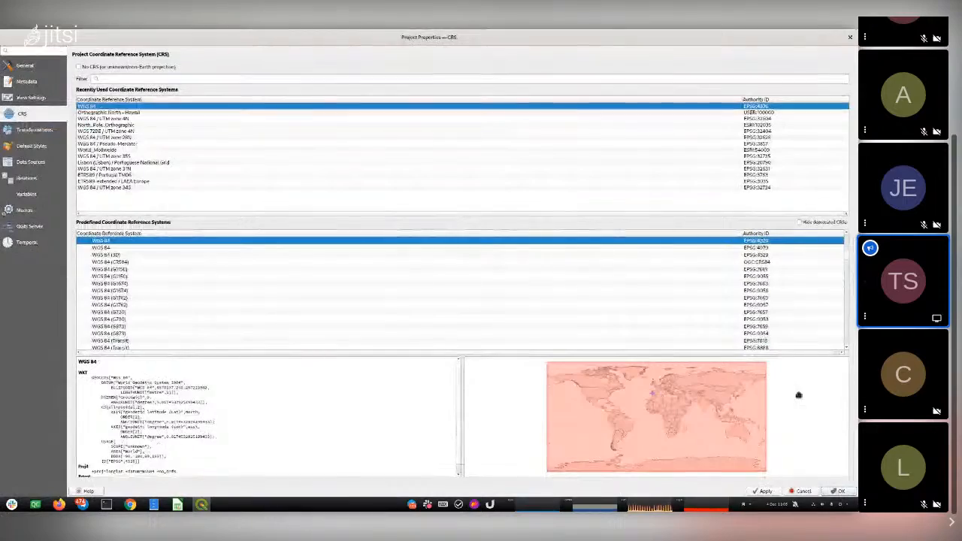
left_click(838, 491)
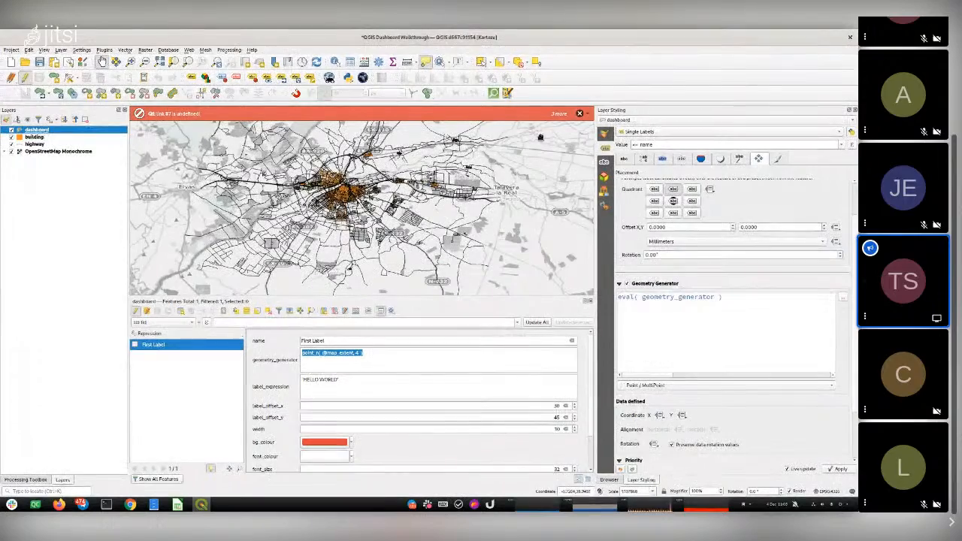
Render the dashboard layer with Single Symbol and set its simple fill's style to No Brush.
left_click(606, 133)
left_click(639, 132)
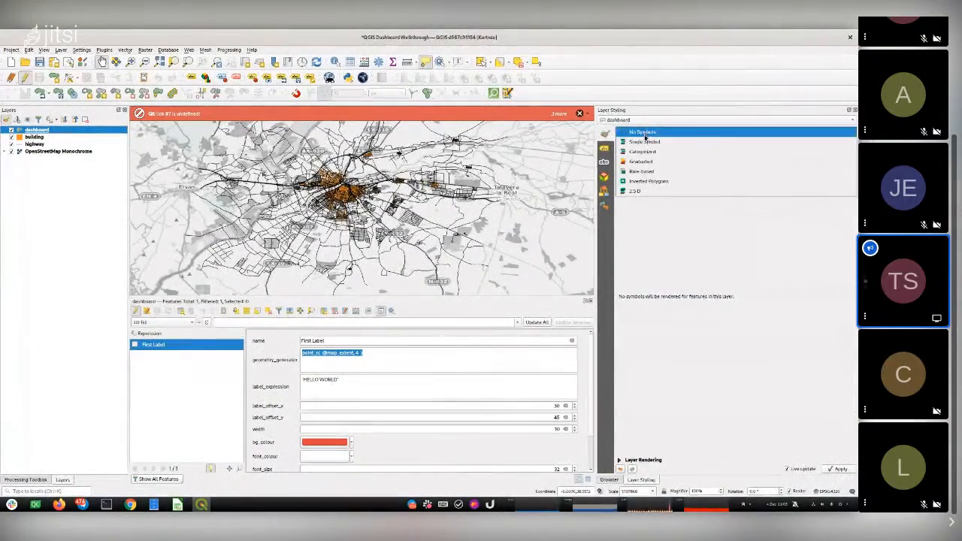
left_click(646, 142)
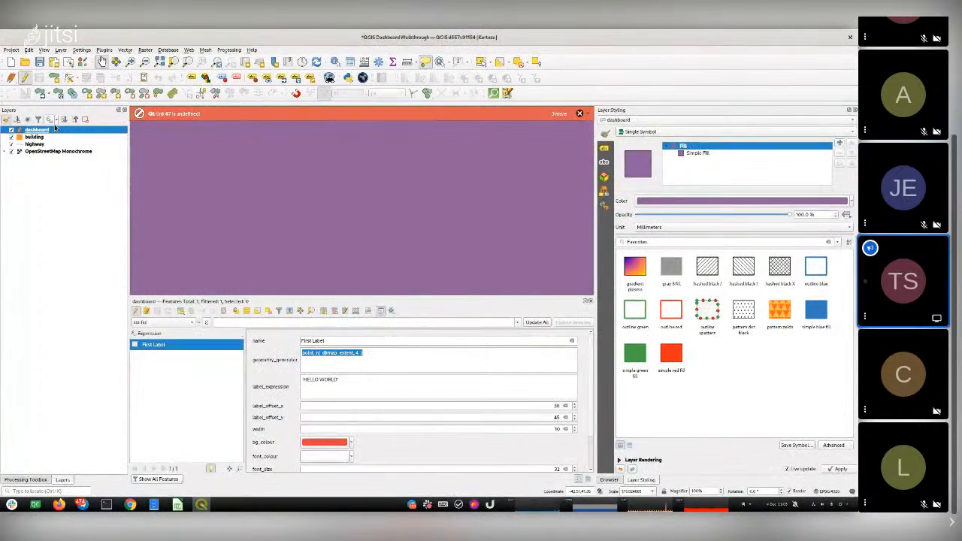
left_click(694, 153)
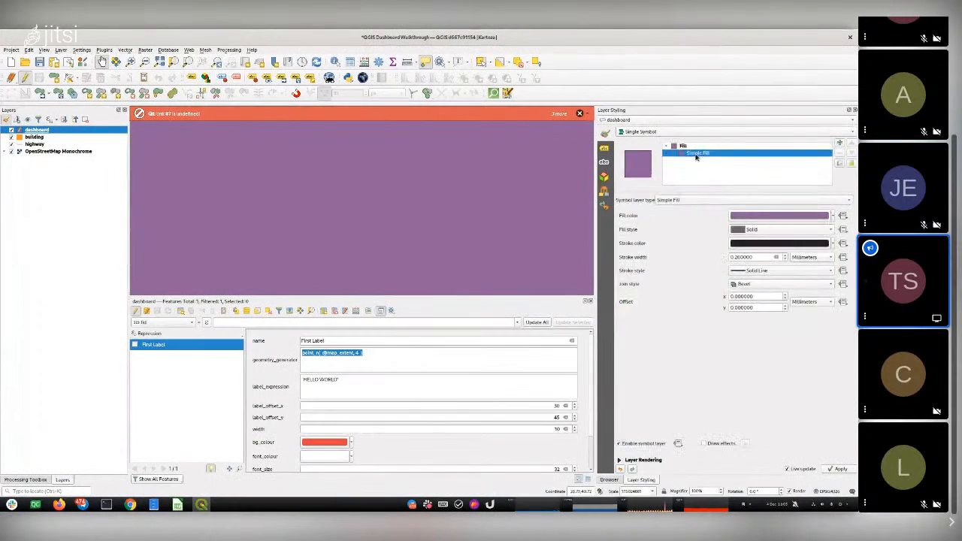
left_click(759, 231)
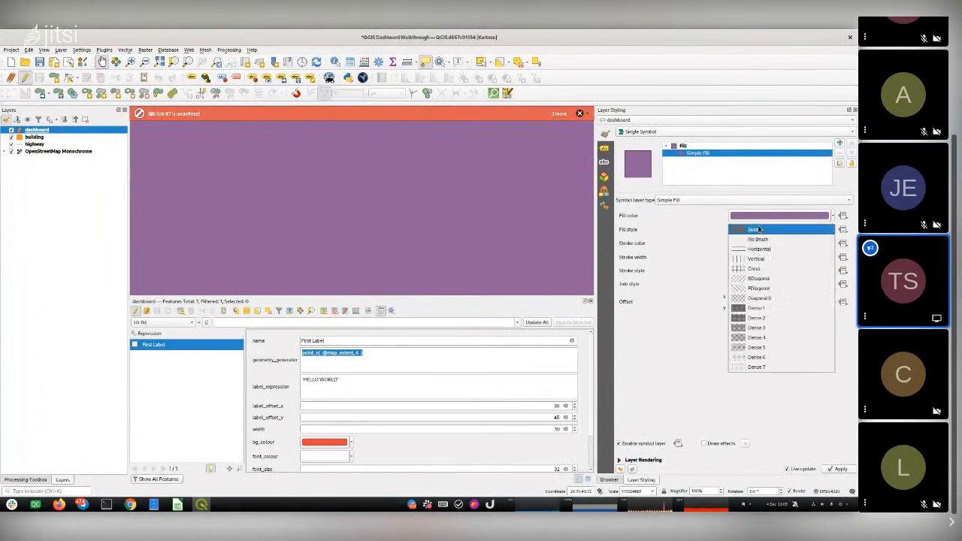
left_click(759, 239)
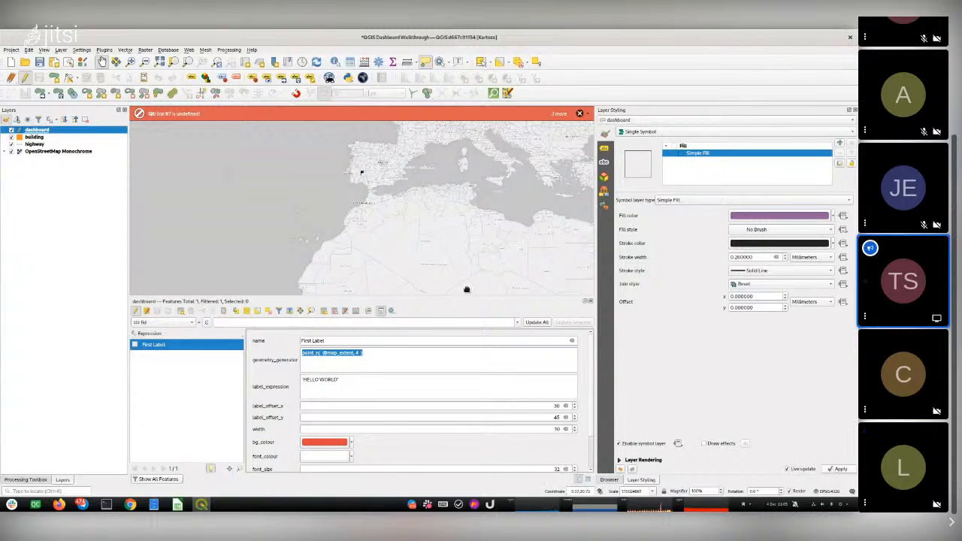
Check the dashboard polygon's full outline on the map and the CRS and extent in the layer's information.
scroll(434, 221, "down", 5)
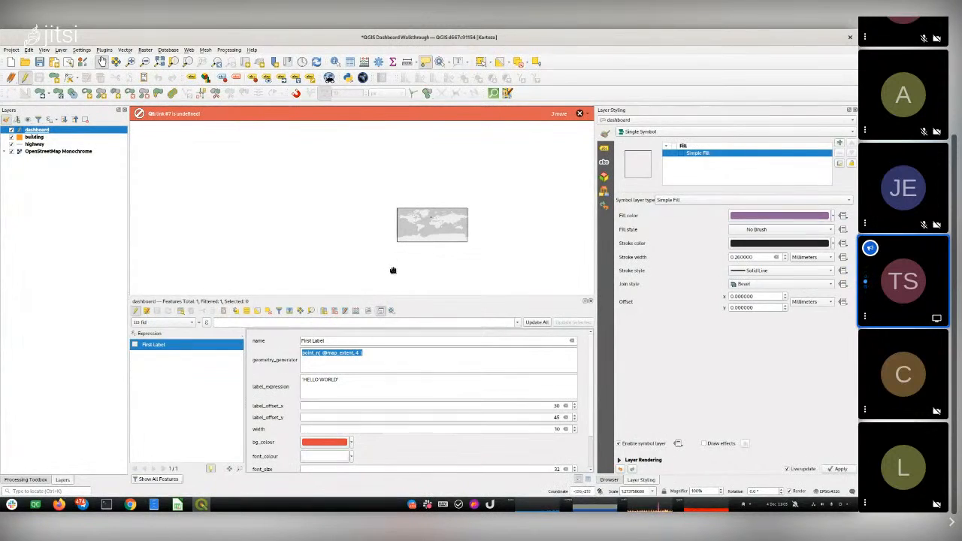
double_click(39, 130)
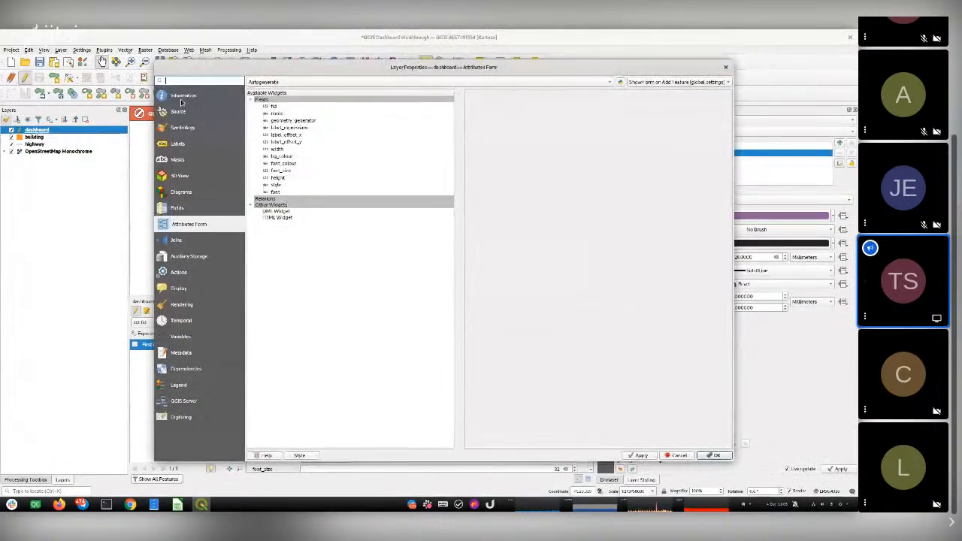
left_click(181, 100)
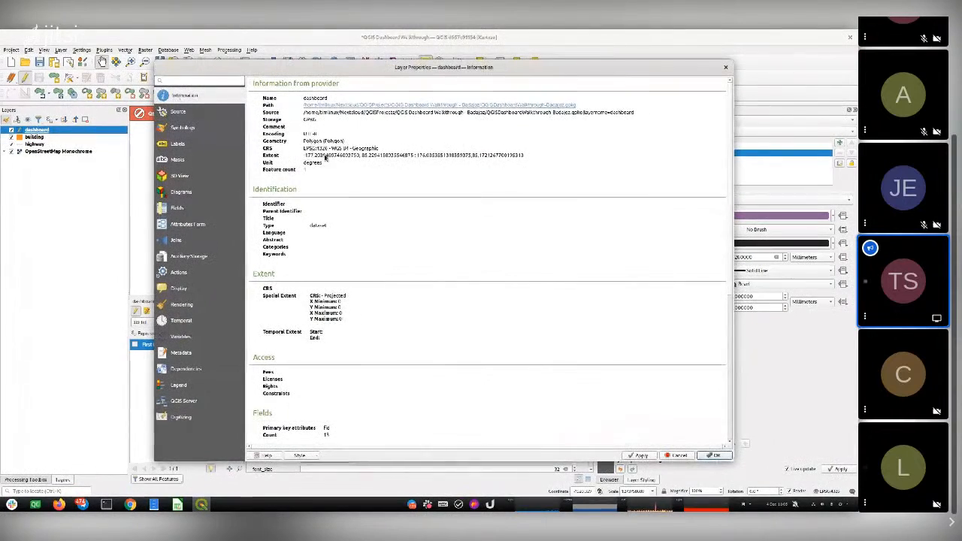
left_click(726, 67)
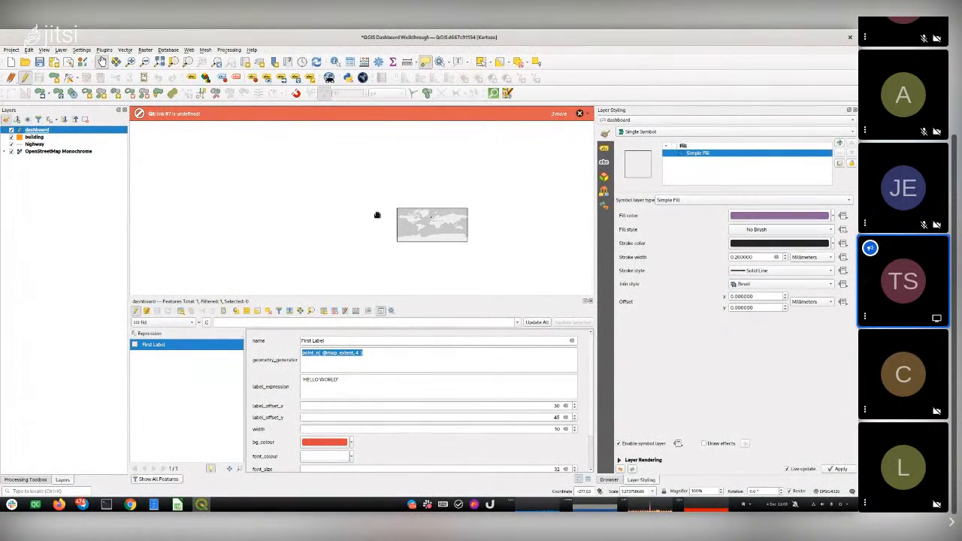
Remove the OpenStreetMap Monochrome layer and save the project.
left_click(603, 160)
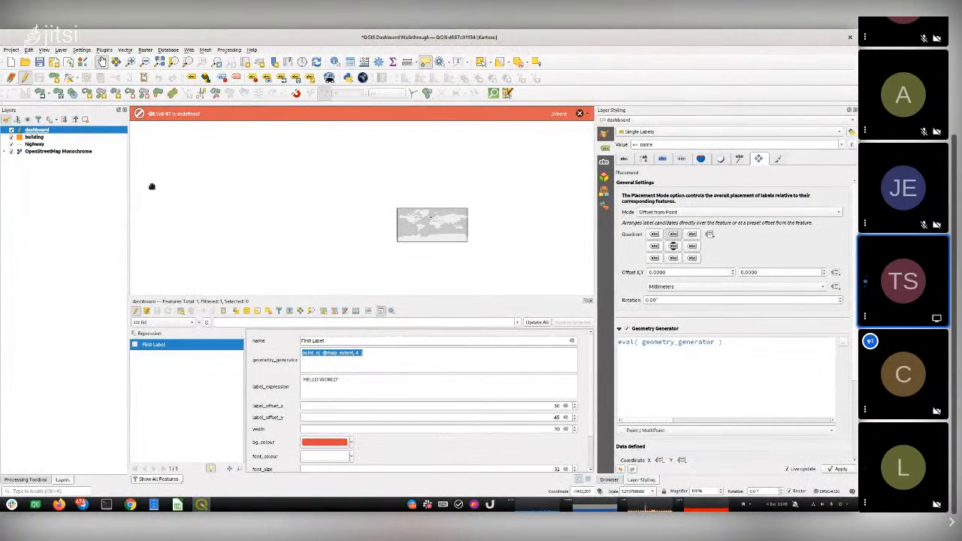
left_click(52, 153)
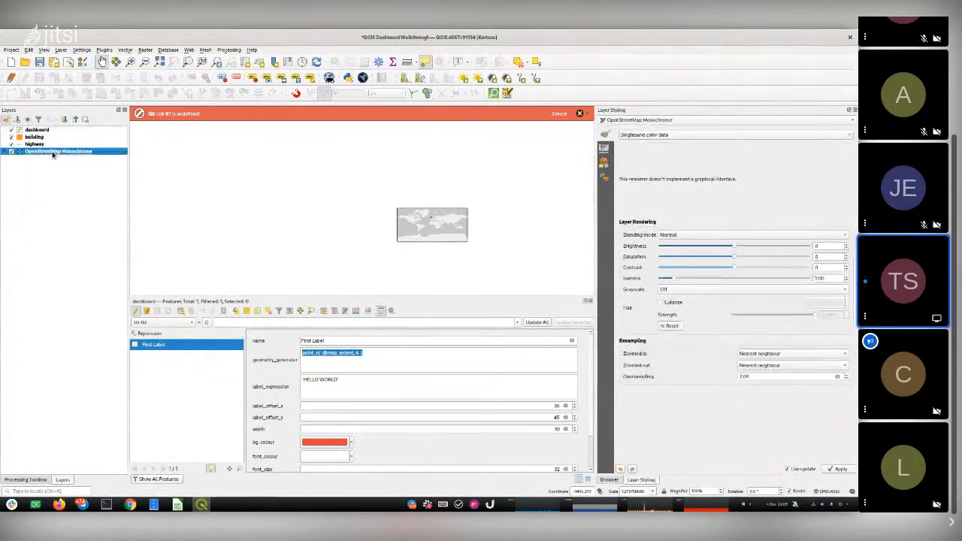
key("ctrl+d")
left_click(448, 260)
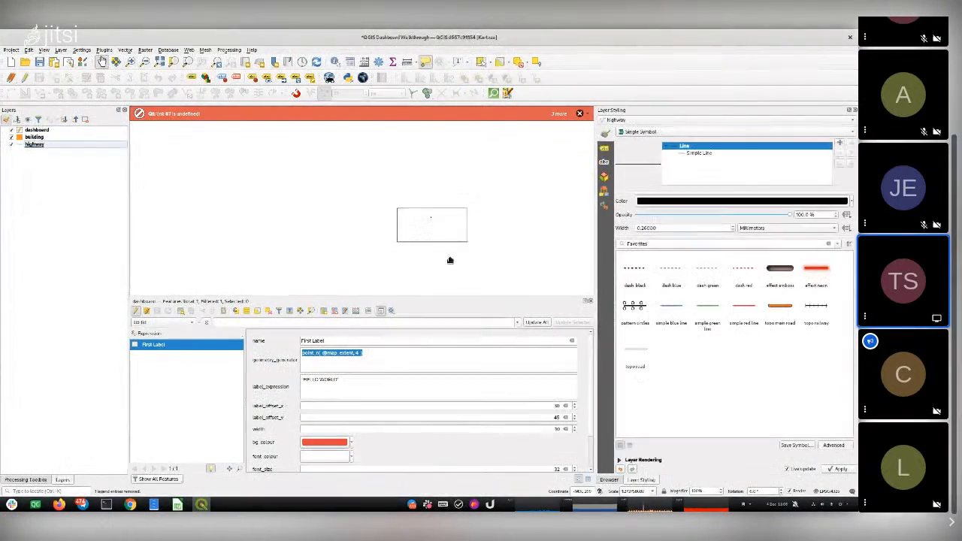
left_click(40, 63)
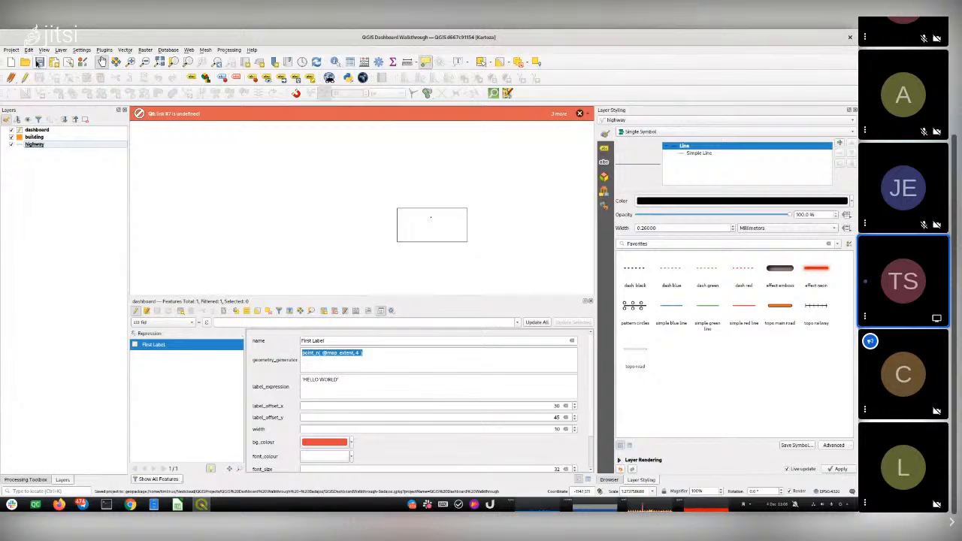
Start a new empty project and reopen the recently saved QGIS Dashboard Walkthrough project.
left_click(12, 62)
left_click(12, 51)
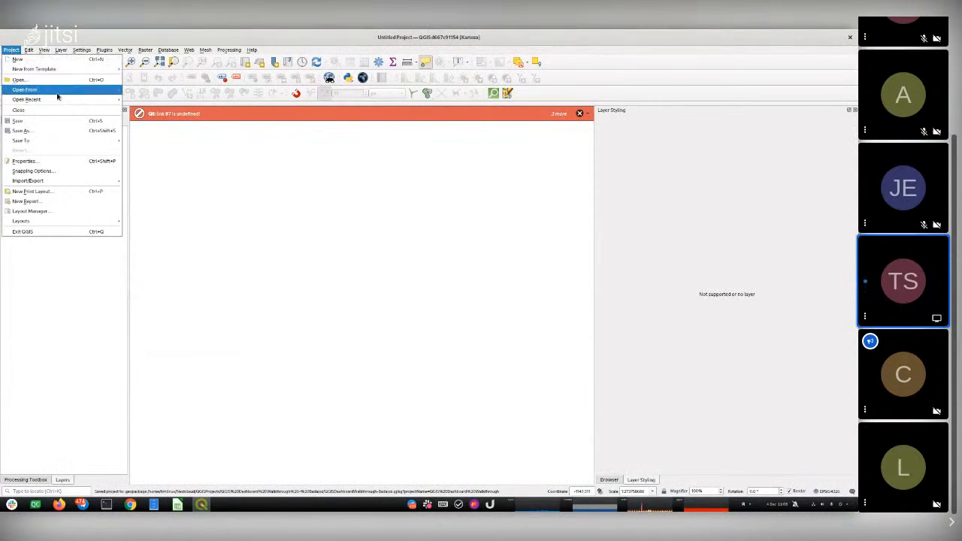
mouse_move(86, 102)
left_click(149, 147)
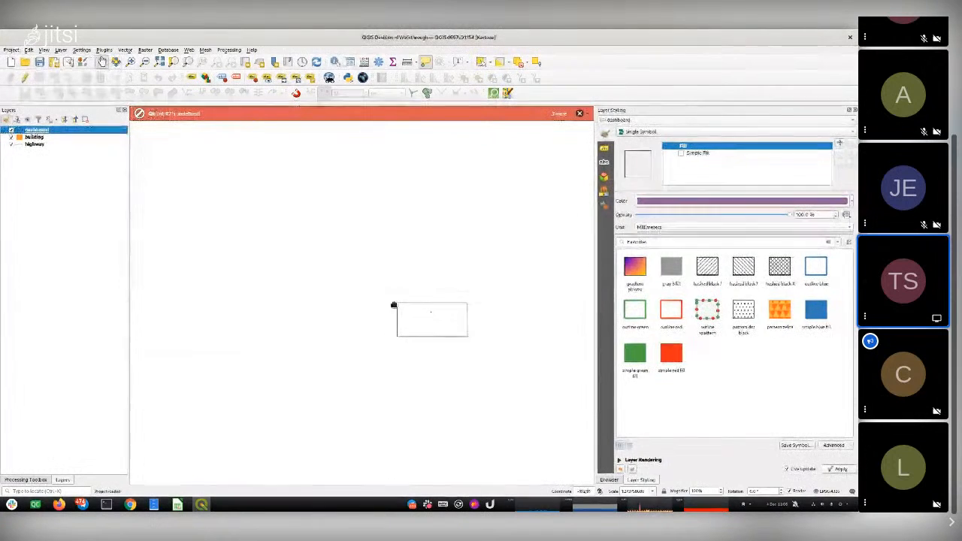
Open the dashboard layer's attribute table and copy the First Label feature's geometry_generator expression.
left_click_drag(391, 294, 486, 363)
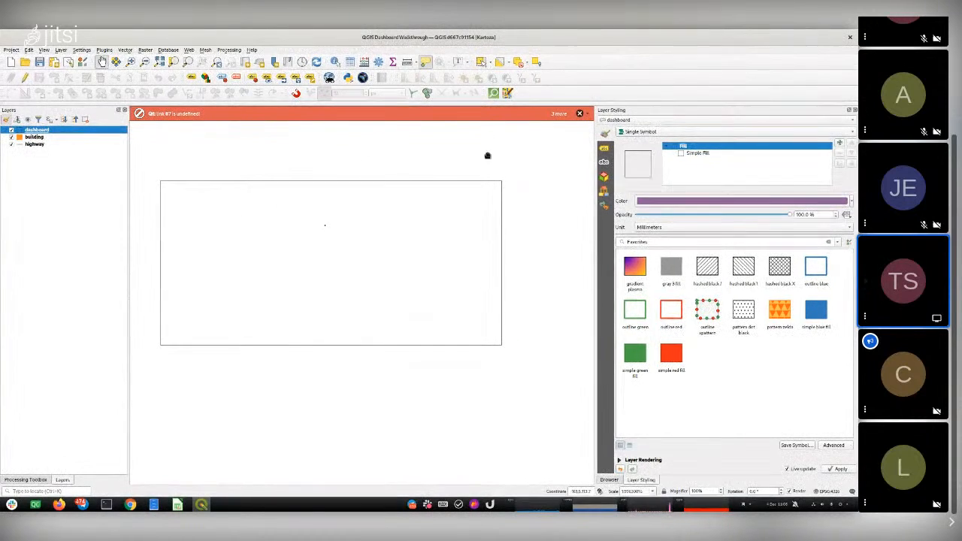
left_click(350, 62)
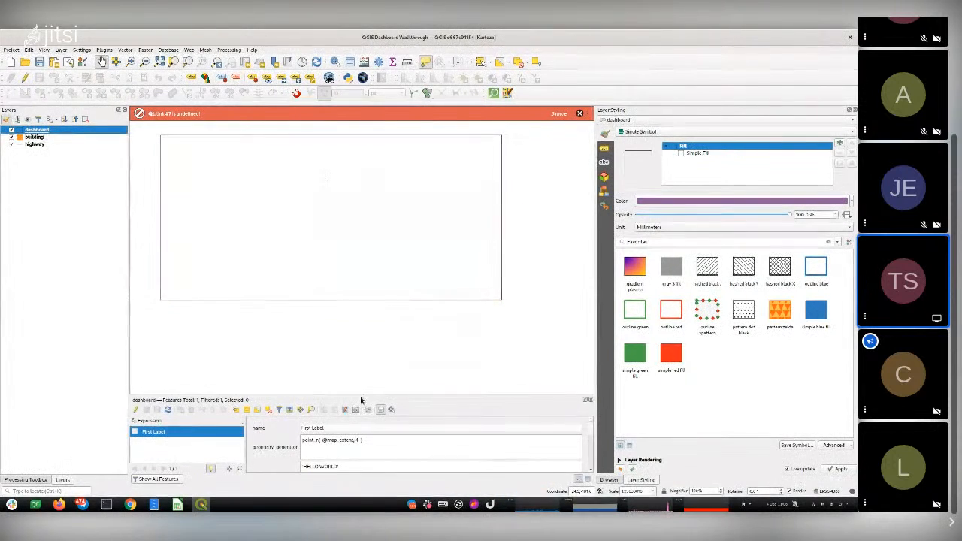
left_click_drag(358, 398, 366, 358)
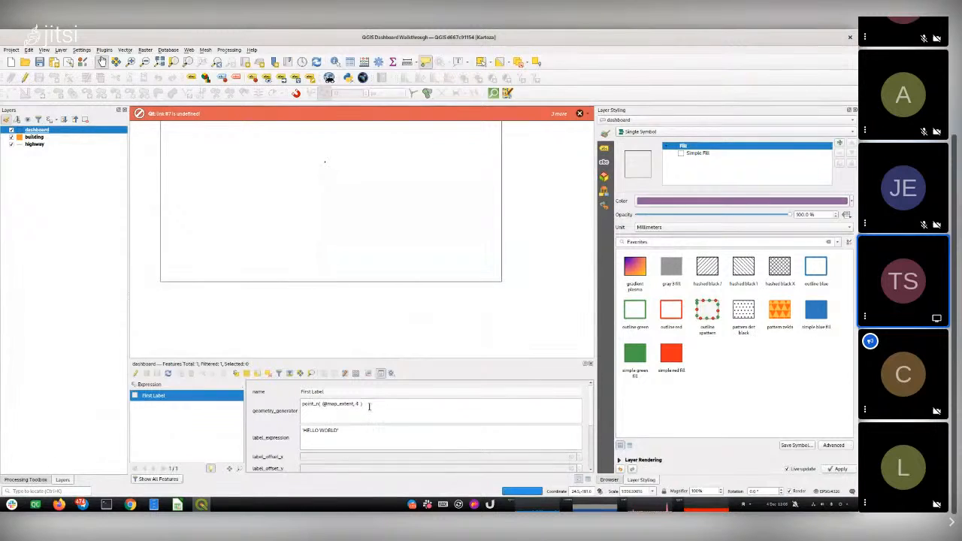
left_click_drag(368, 406, 285, 403)
key("ctrl+c")
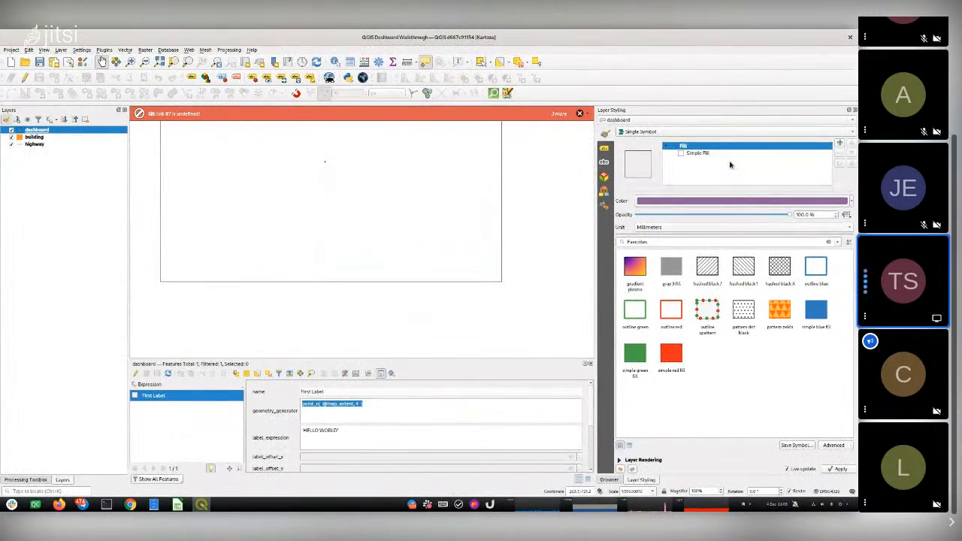
left_click(606, 159)
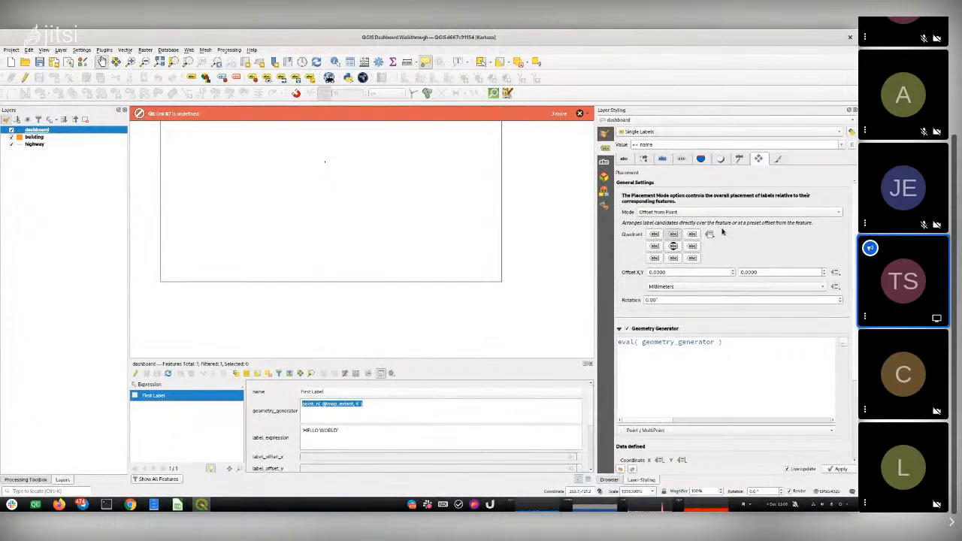
left_click(741, 342)
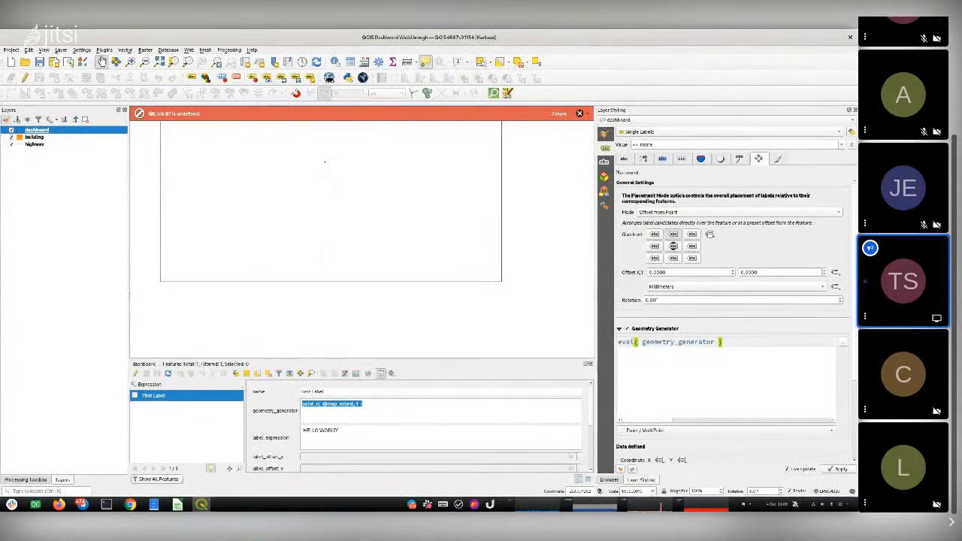
left_click(843, 342)
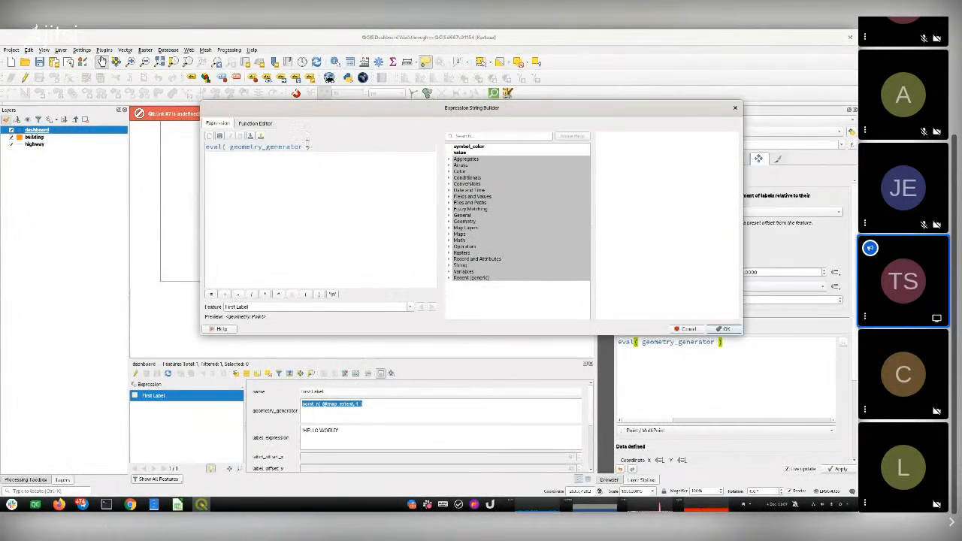
left_click_drag(324, 147, 207, 147)
key("ctrl+v")
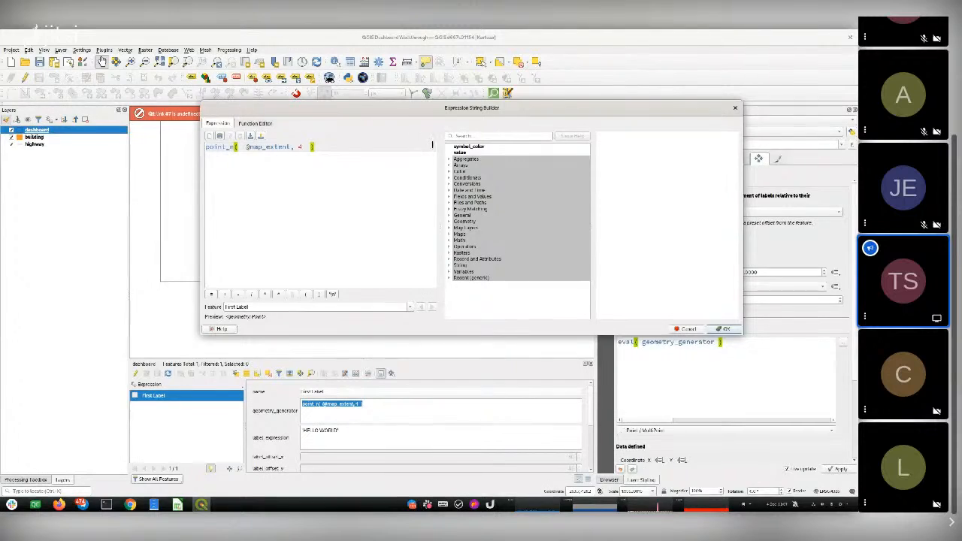
left_click(463, 136)
type("wkt")
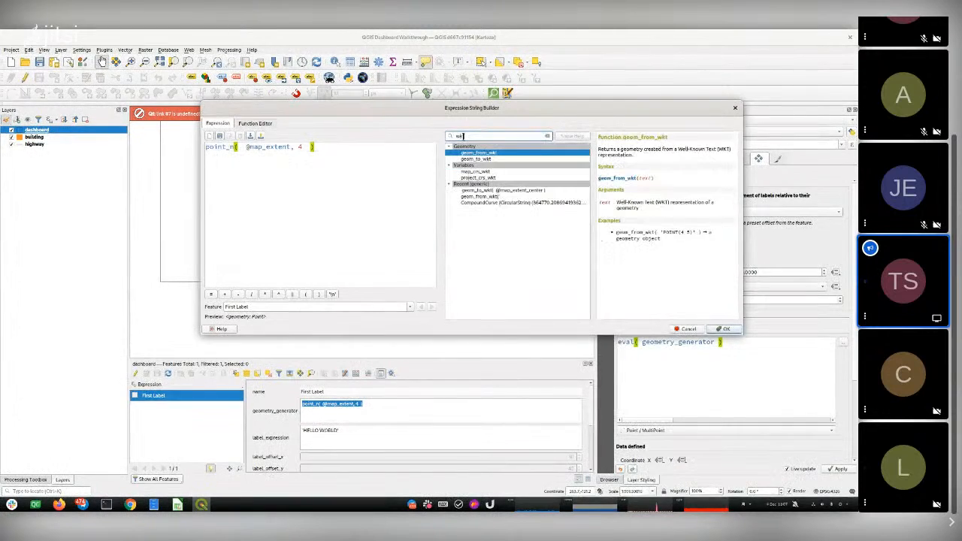
double_click(465, 160)
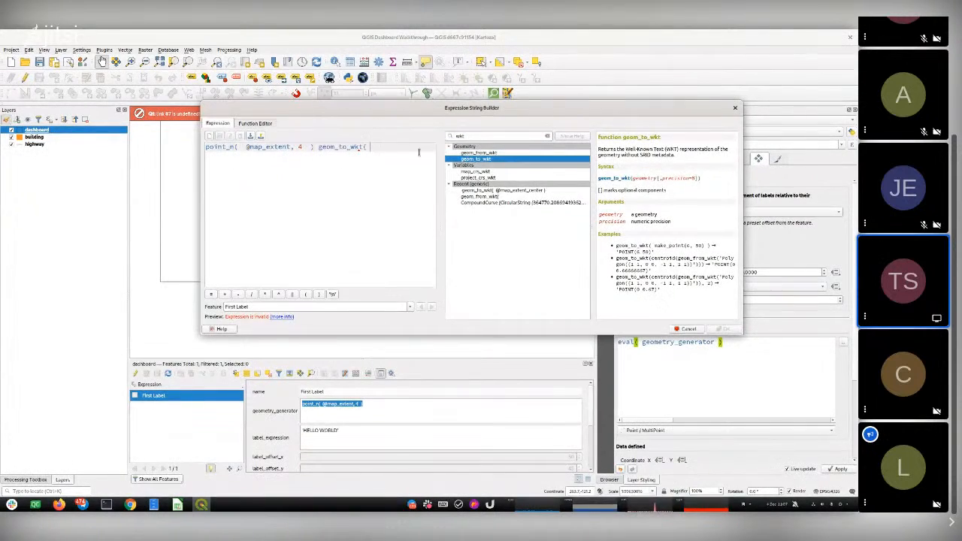
left_click_drag(370, 148, 320, 147)
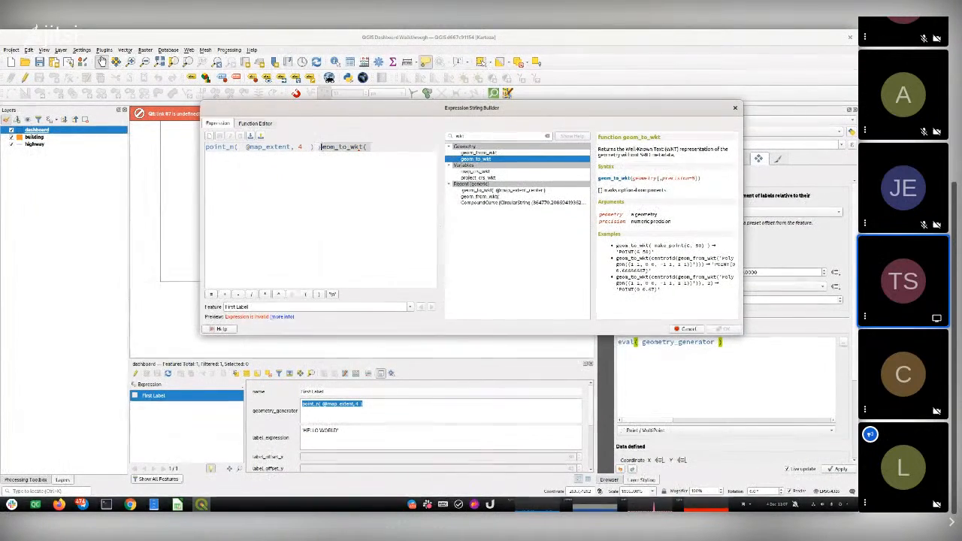
key("ctrl+x")
key("Home")
key("ctrl+v")
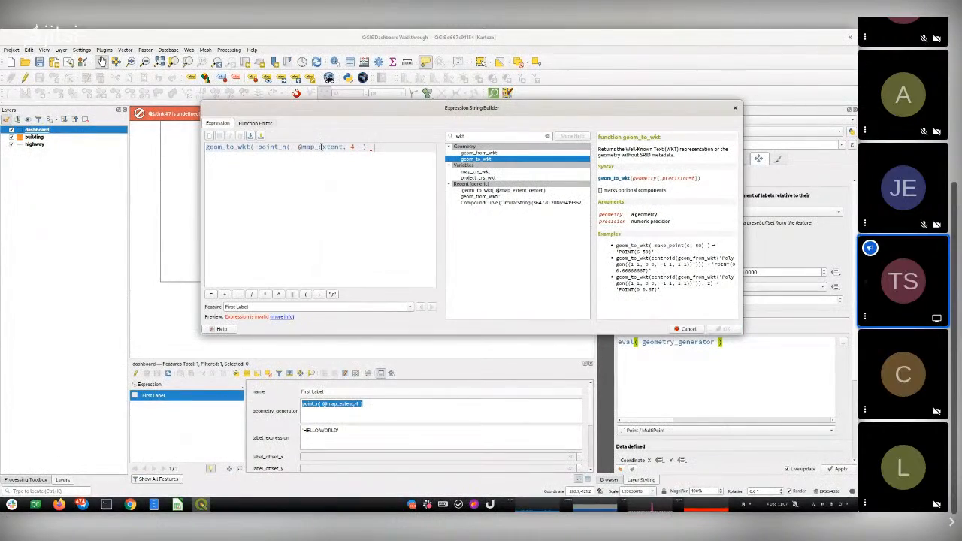
key("End")
type(")")
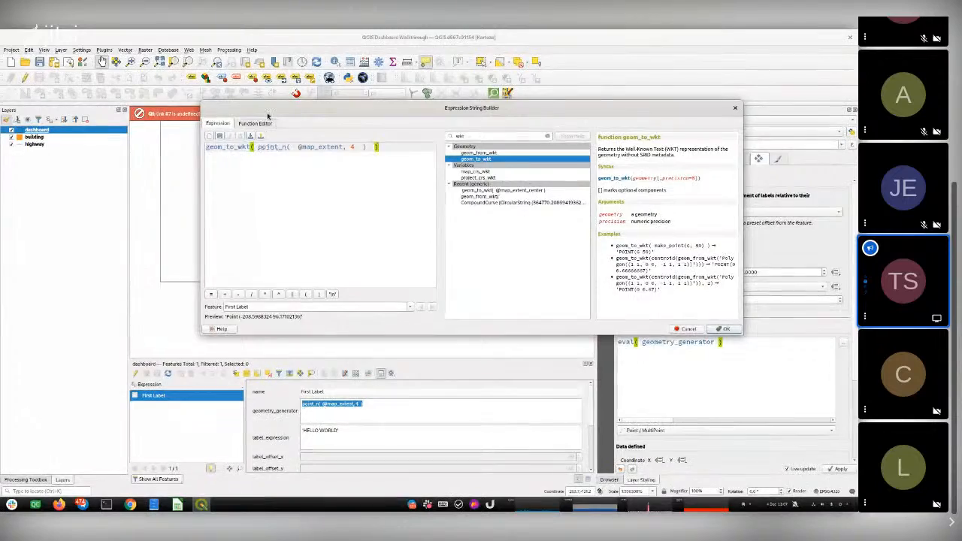
left_click_drag(268, 115, 256, 177)
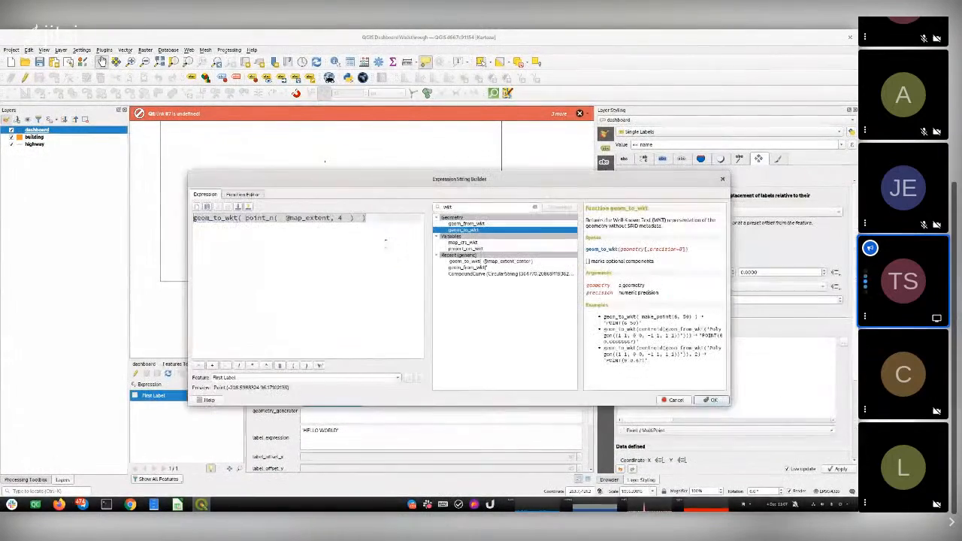
left_click(700, 400)
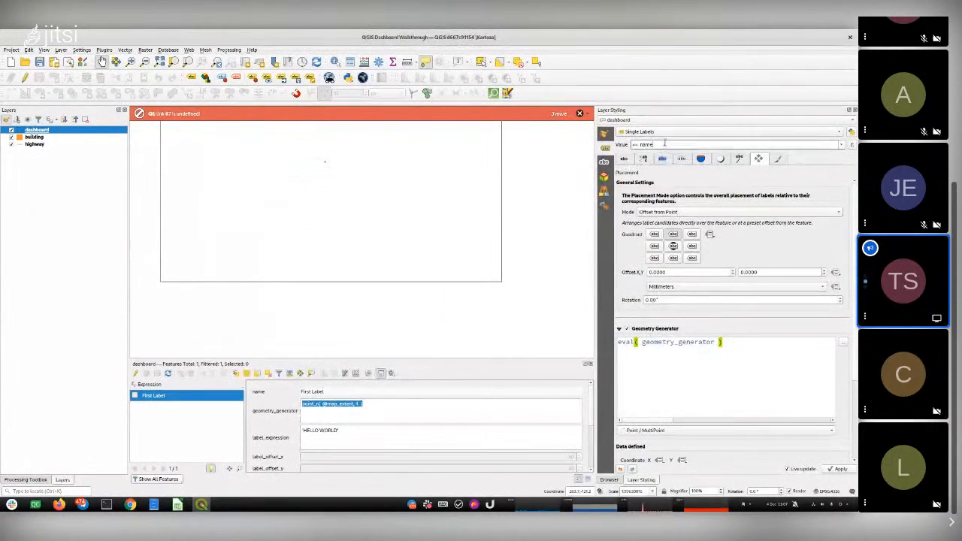
left_click_drag(664, 143, 624, 145)
key("ctrl+v")
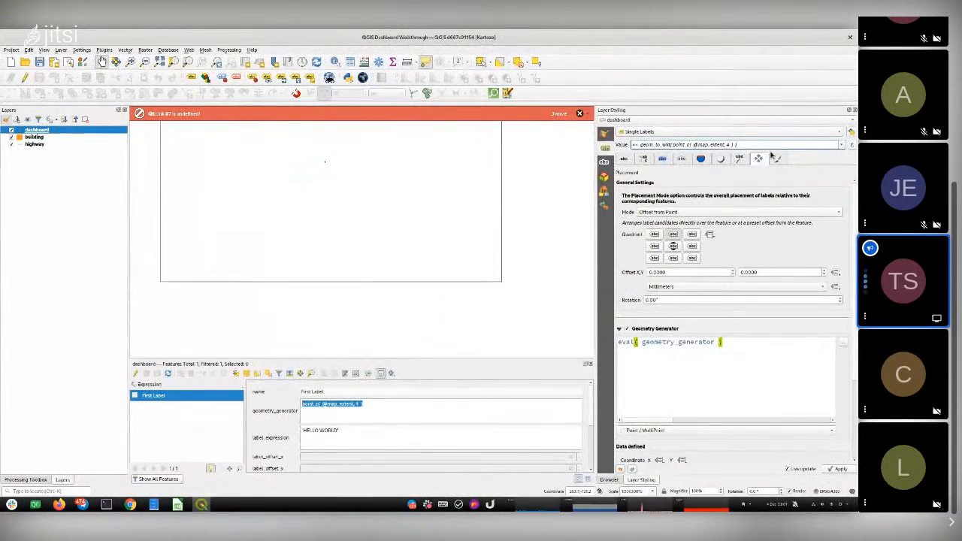
left_click(767, 349)
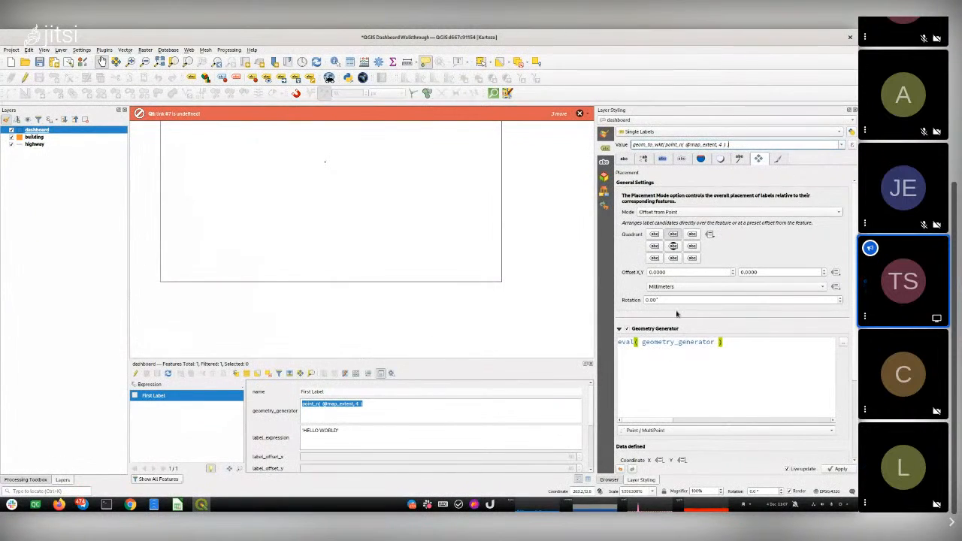
Turn off the label's geometry generator and examine the labelled corner point against the map extents around the road network.
left_click(627, 329)
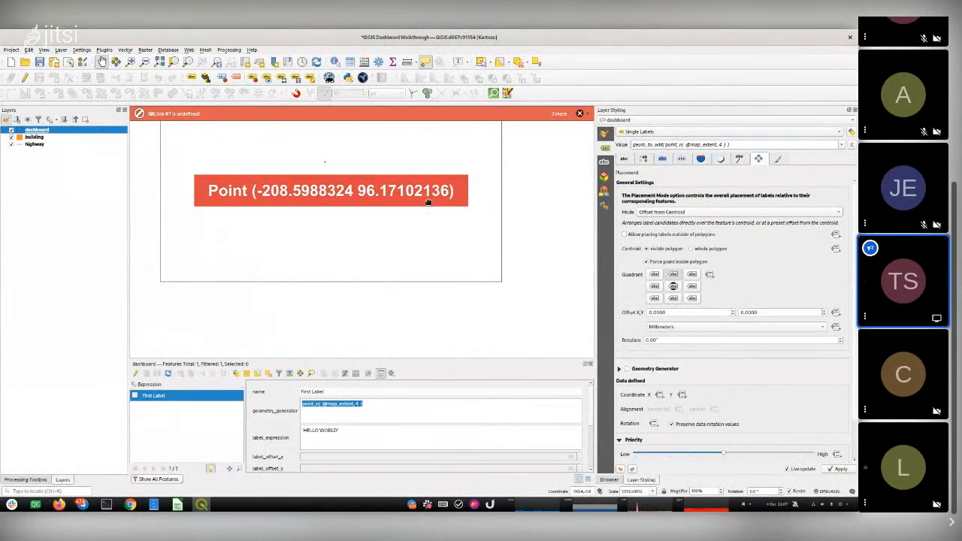
left_click_drag(189, 162, 244, 181)
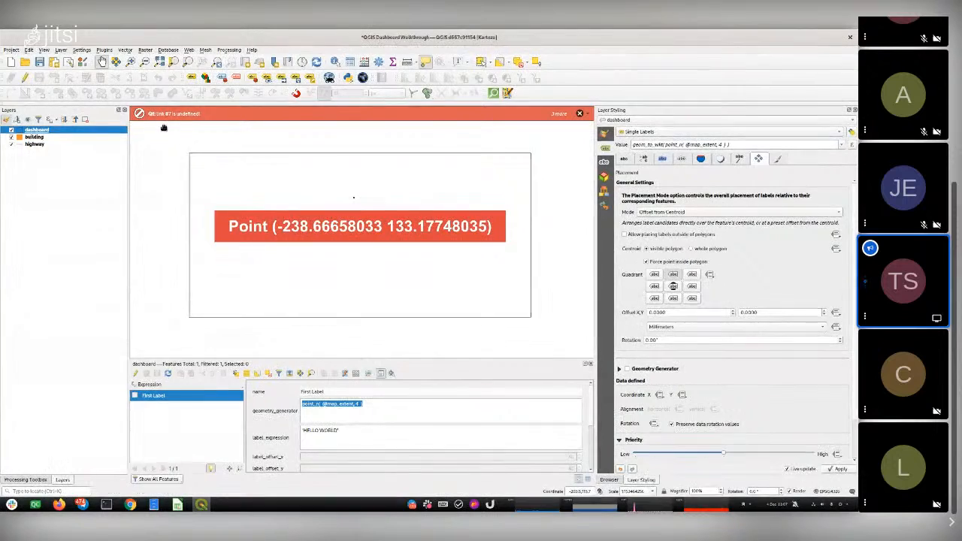
left_click_drag(342, 190, 389, 262)
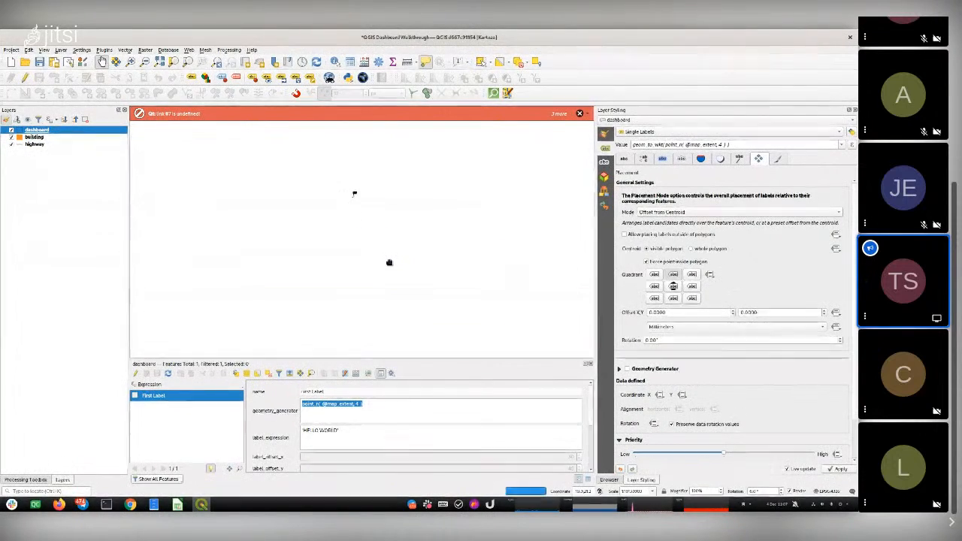
left_click_drag(339, 183, 378, 208)
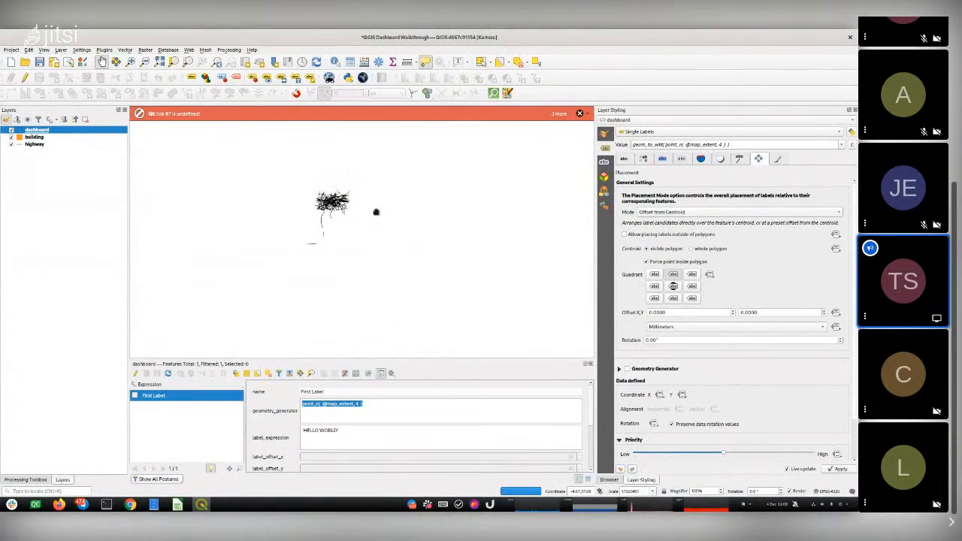
left_click_drag(297, 180, 388, 237)
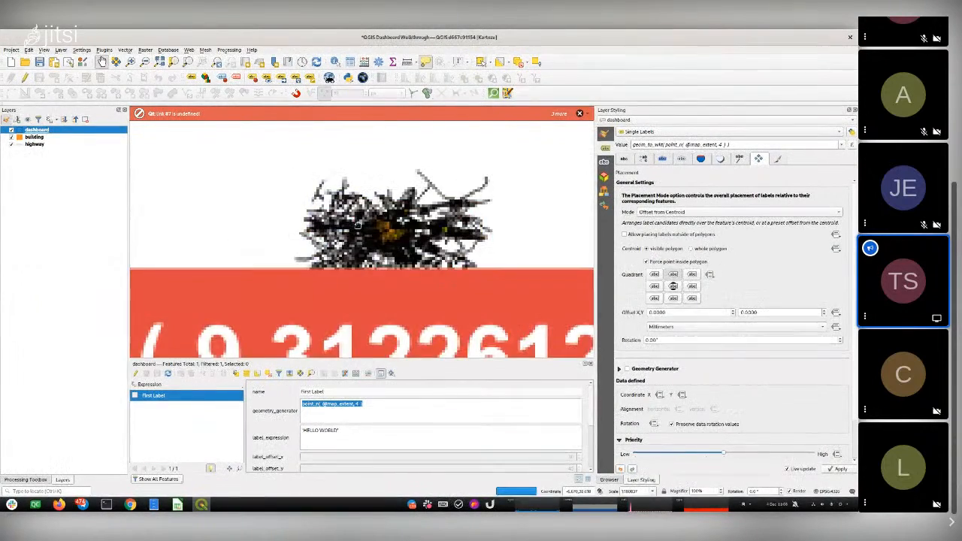
left_click(600, 492)
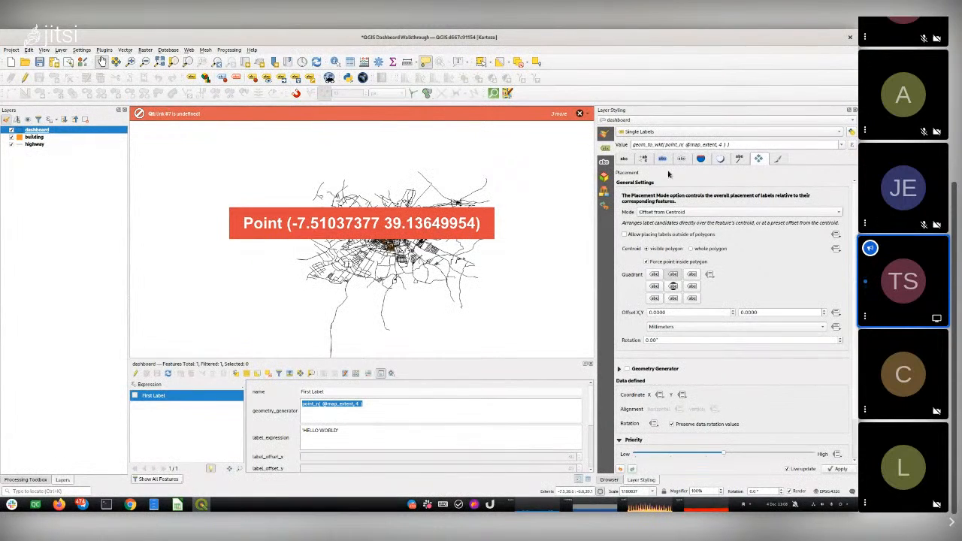
Re-enable the label's geometry generator and set its placement offset to X 100 and Y 100 millimetres.
left_click(618, 369)
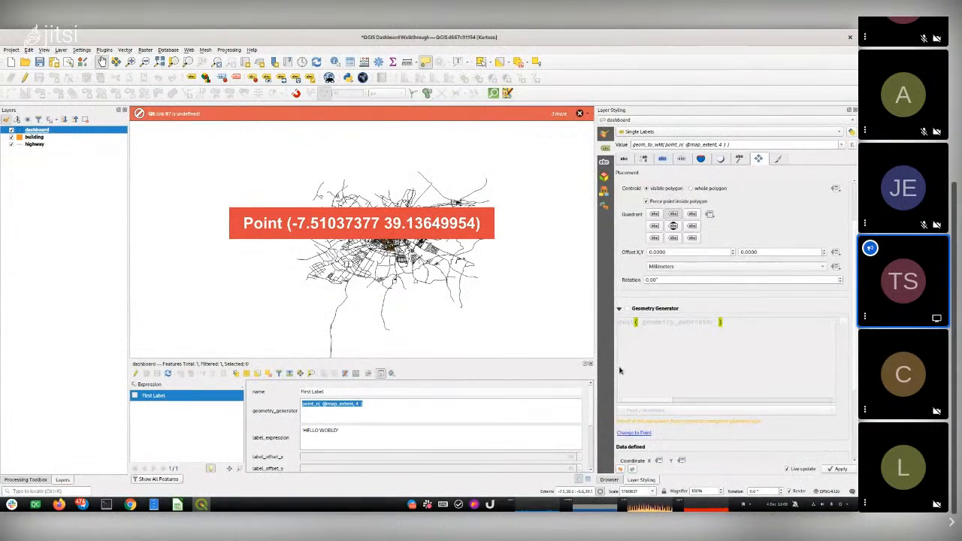
left_click(627, 308)
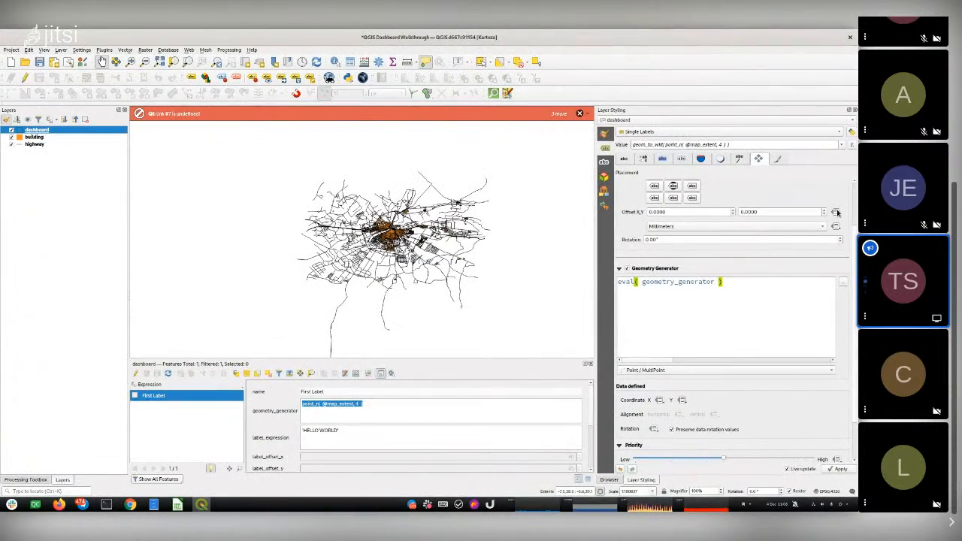
left_click_drag(692, 212, 636, 214)
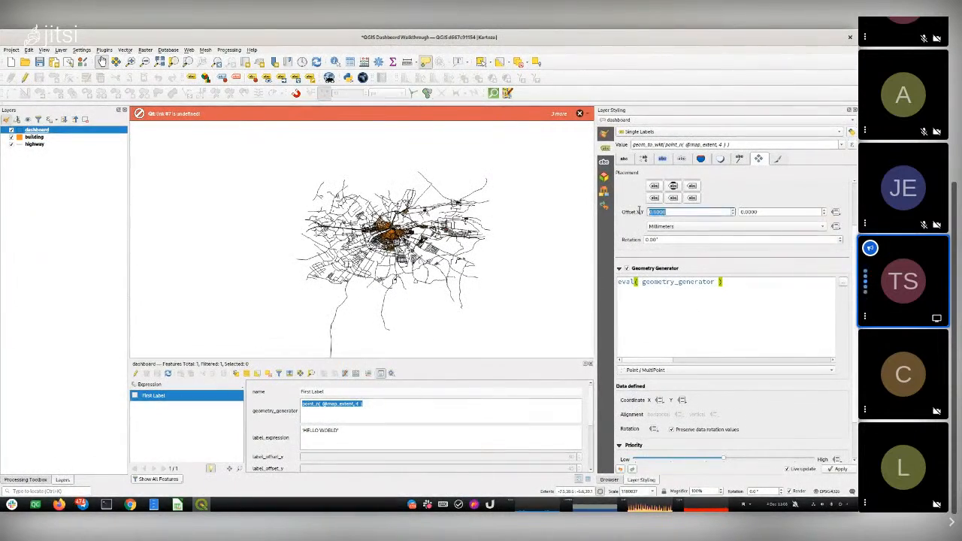
type("100")
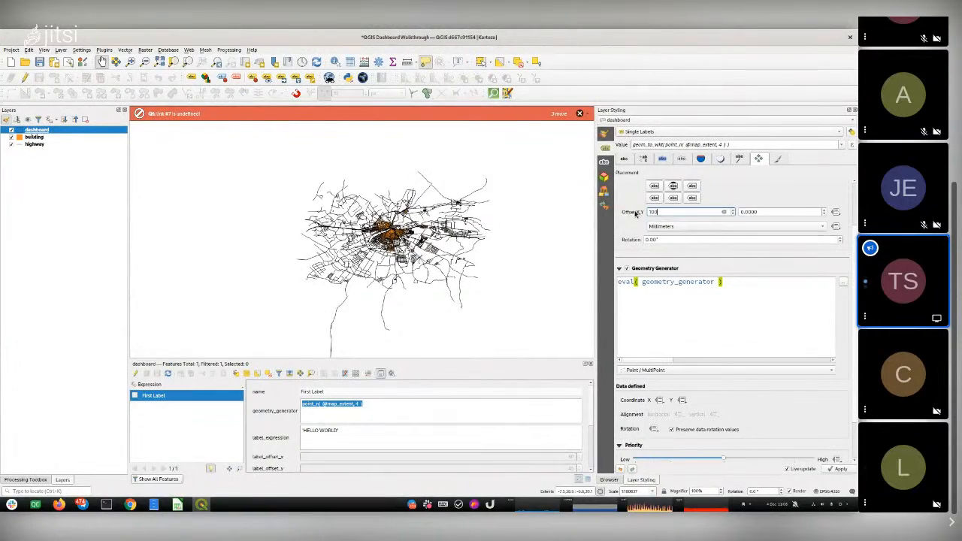
left_click_drag(776, 211, 738, 214)
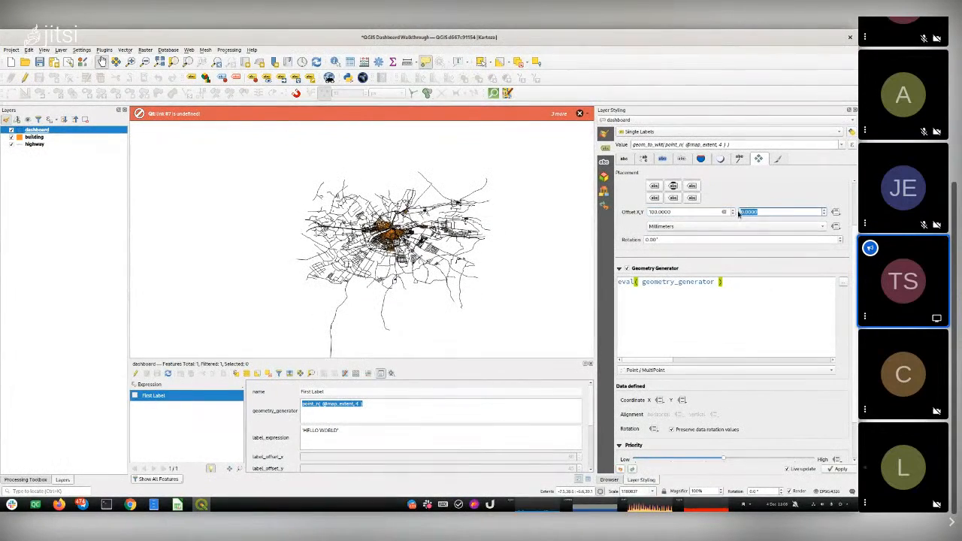
type("100")
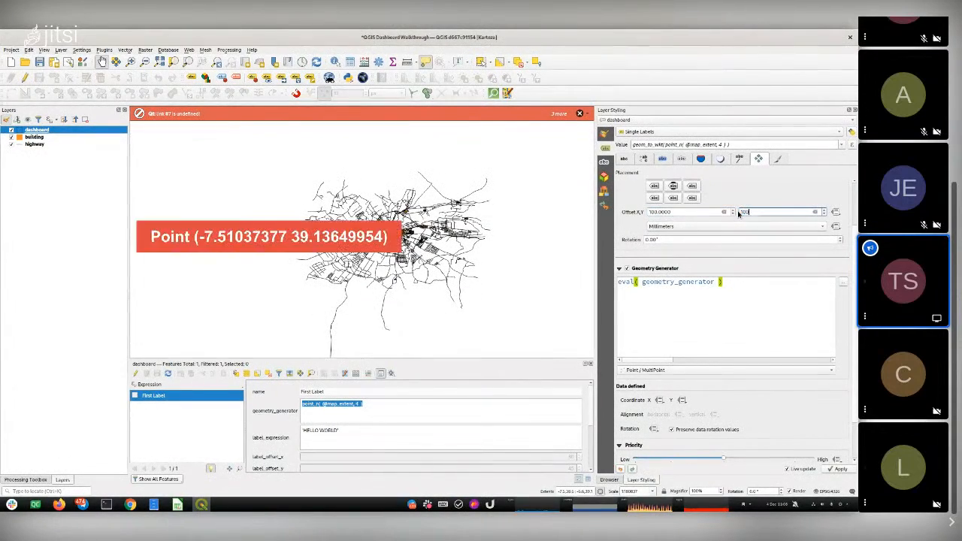
Try a label placement offset of X 40 and Y 20 millimetres.
left_click(702, 213)
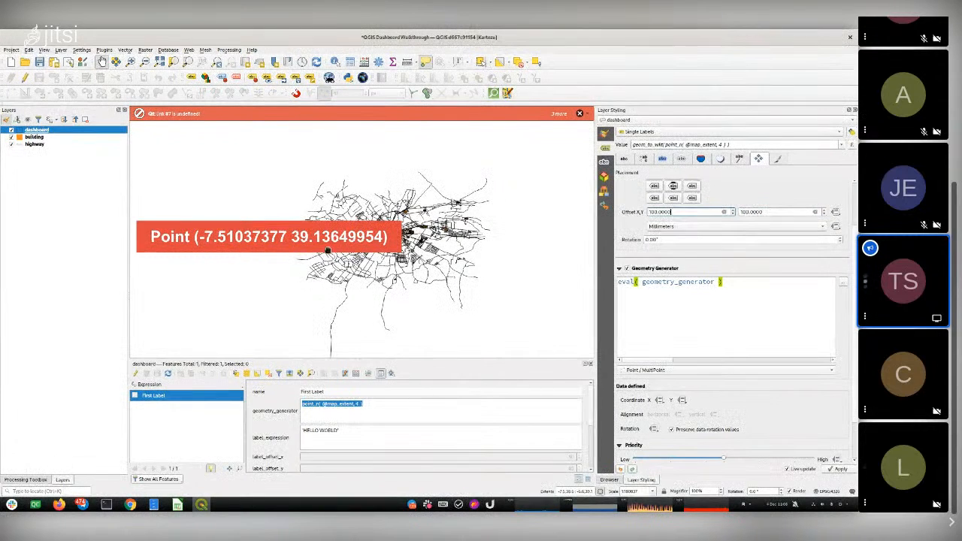
left_click(733, 215)
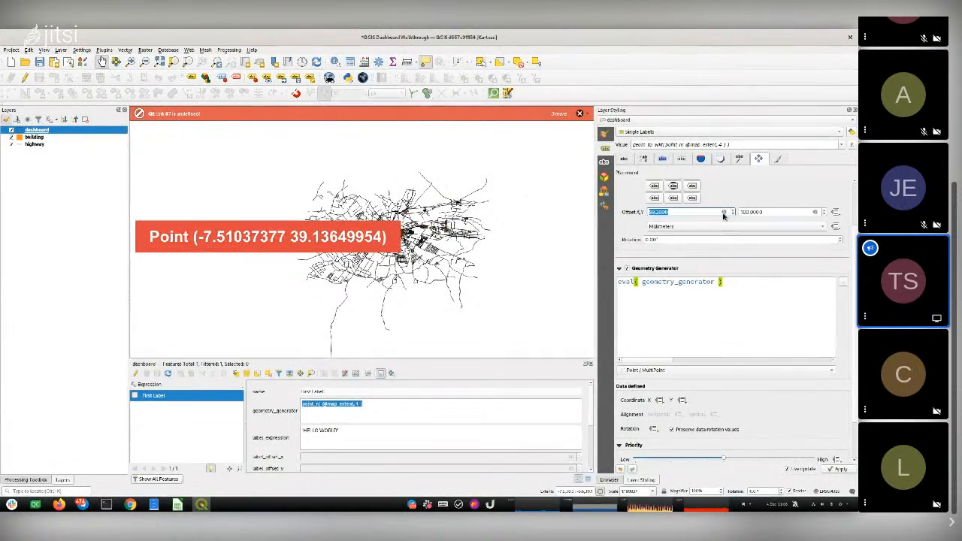
type("40")
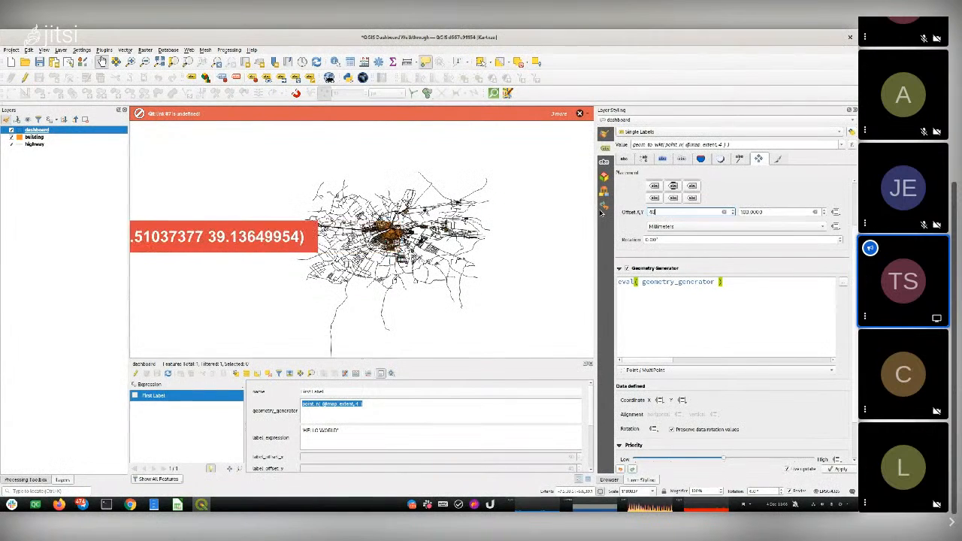
double_click(778, 210)
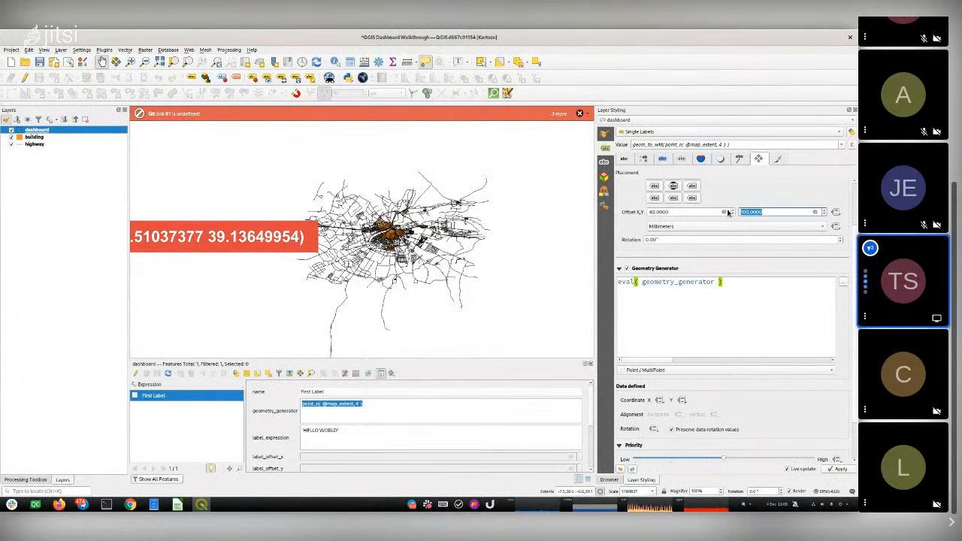
type("0")
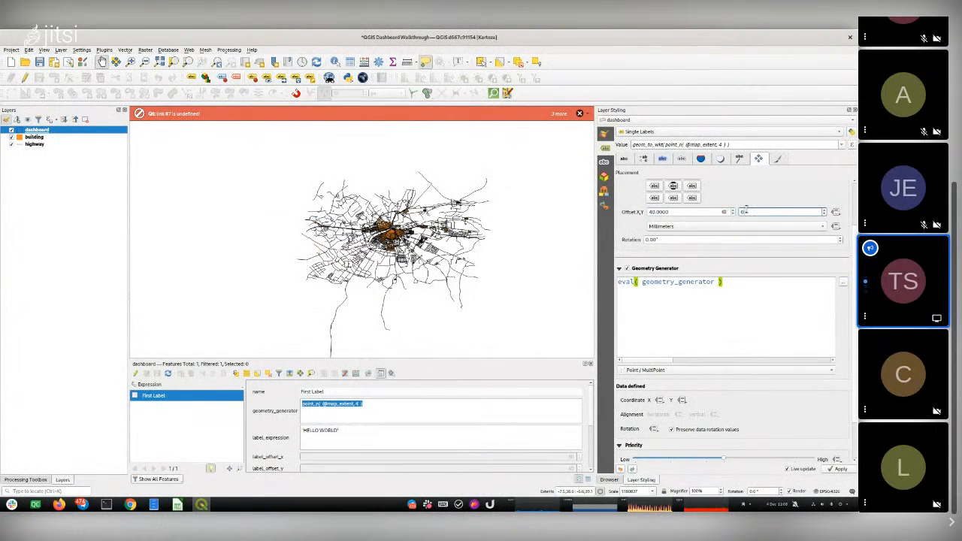
type("20")
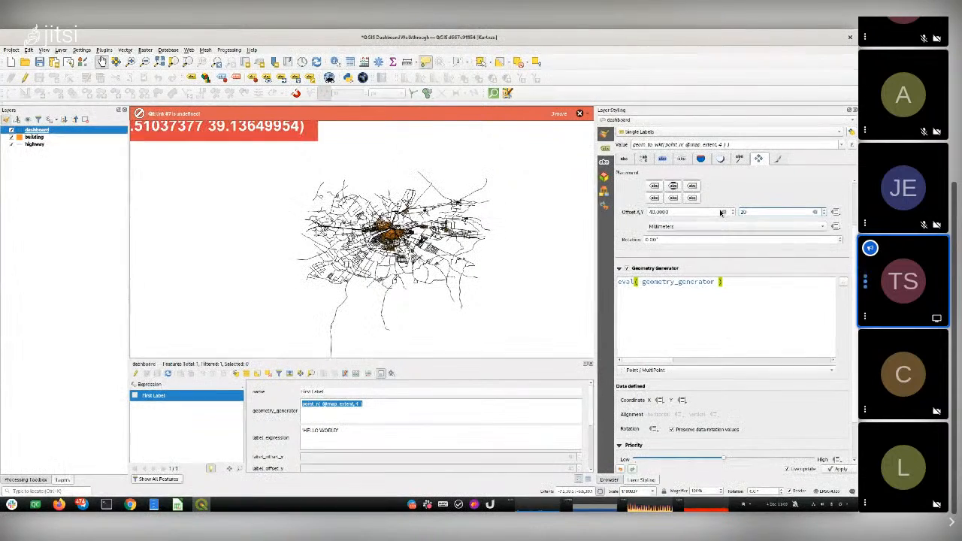
double_click(743, 212)
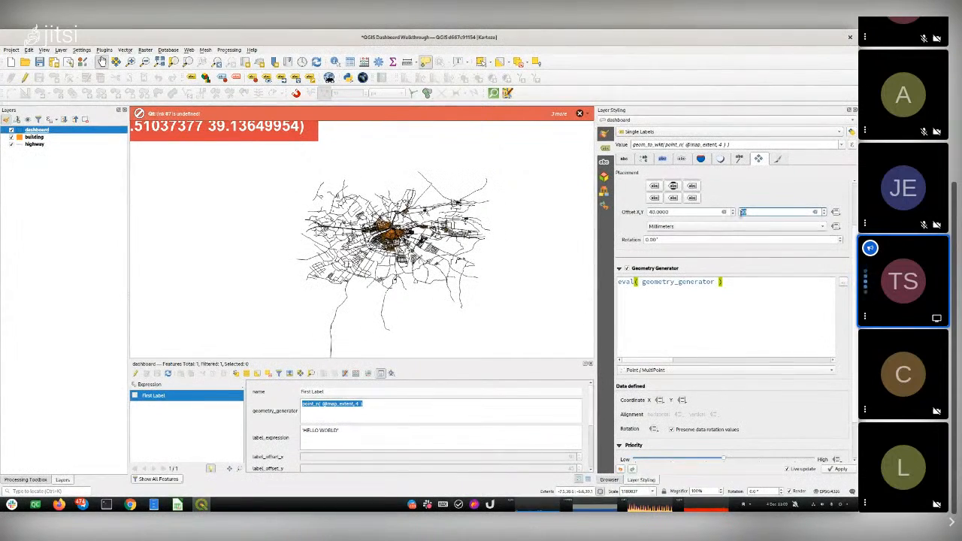
Try the left and right label quadrants, and settle on the centred quadrant directly over the point.
left_click(655, 187)
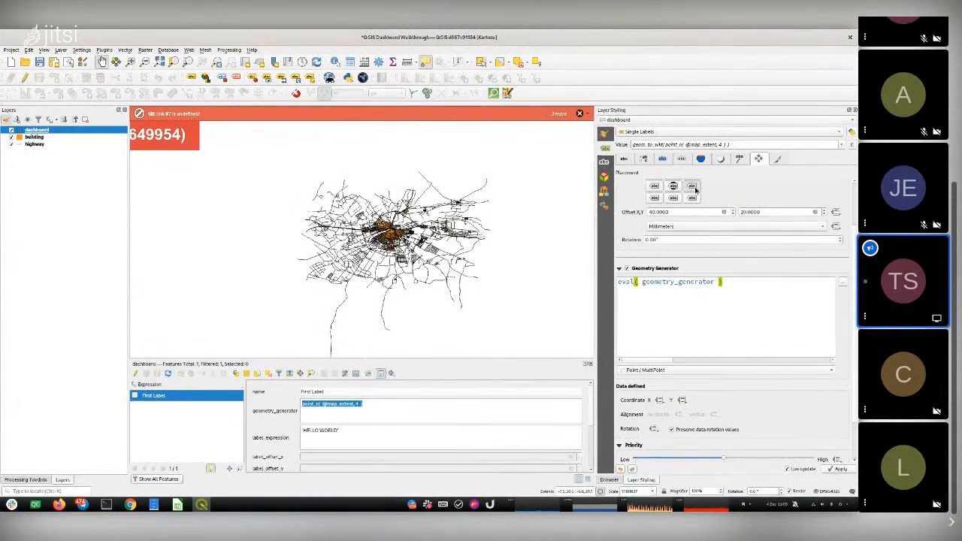
left_click(690, 189)
left_click(673, 185)
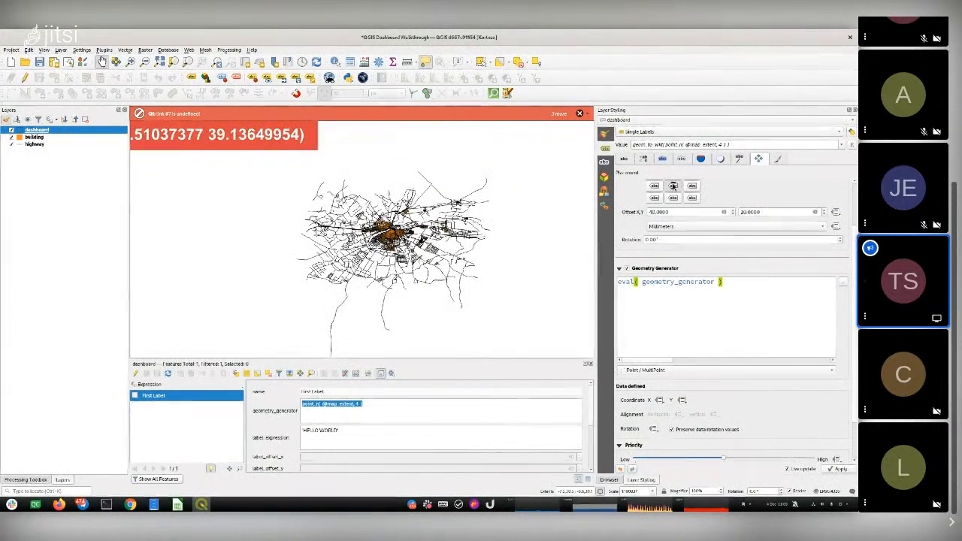
Try a label placement offset of Y 30 mm, combined with X 20 mm and with X 50 mm.
left_click_drag(769, 212, 719, 213)
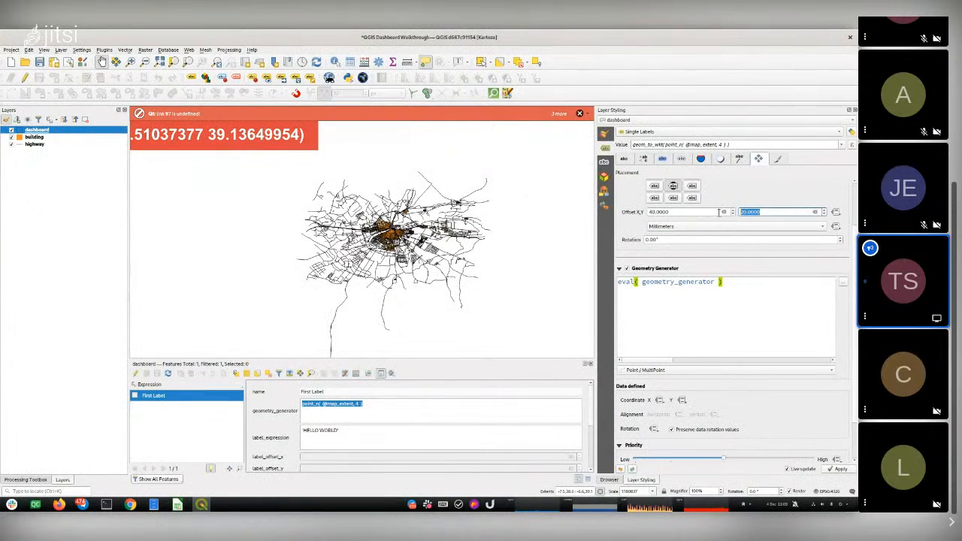
type("30")
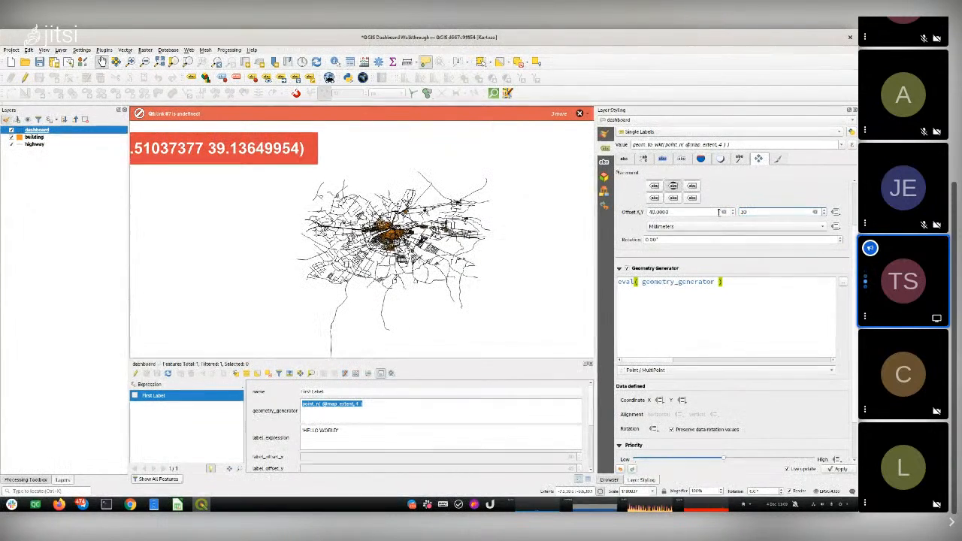
left_click(691, 211)
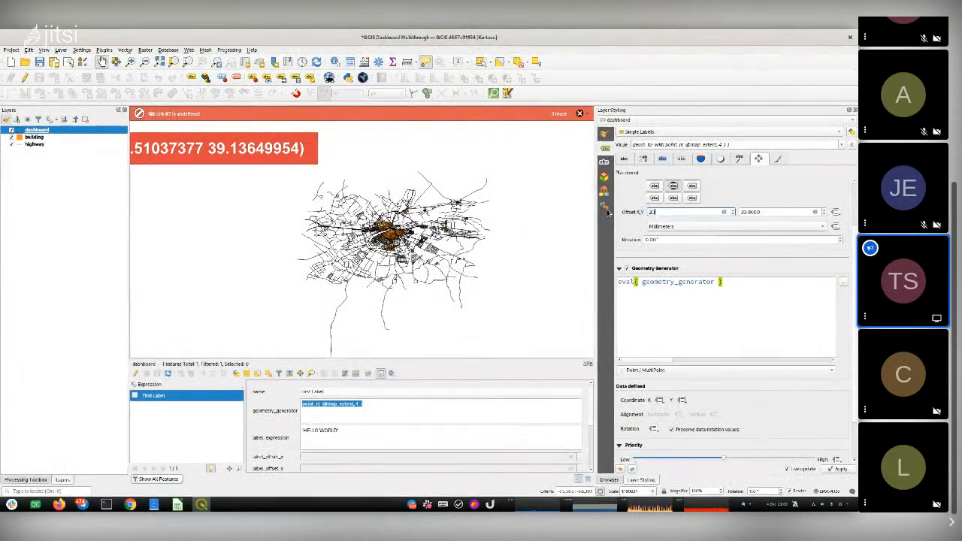
type("20")
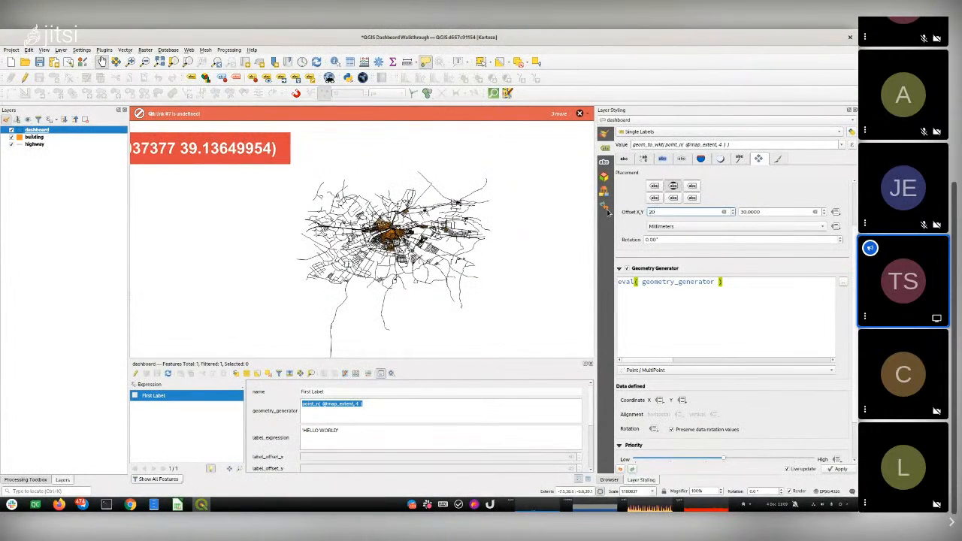
double_click(651, 212)
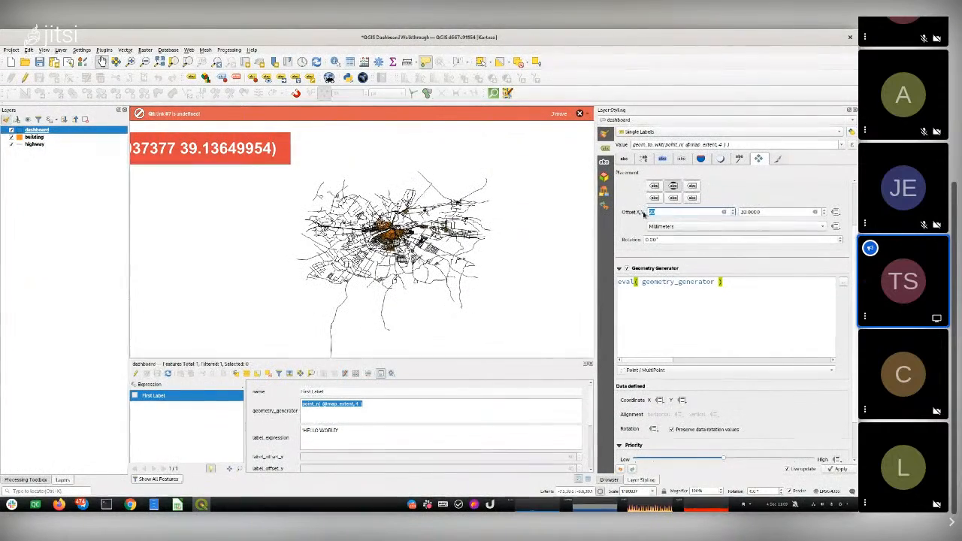
type("50")
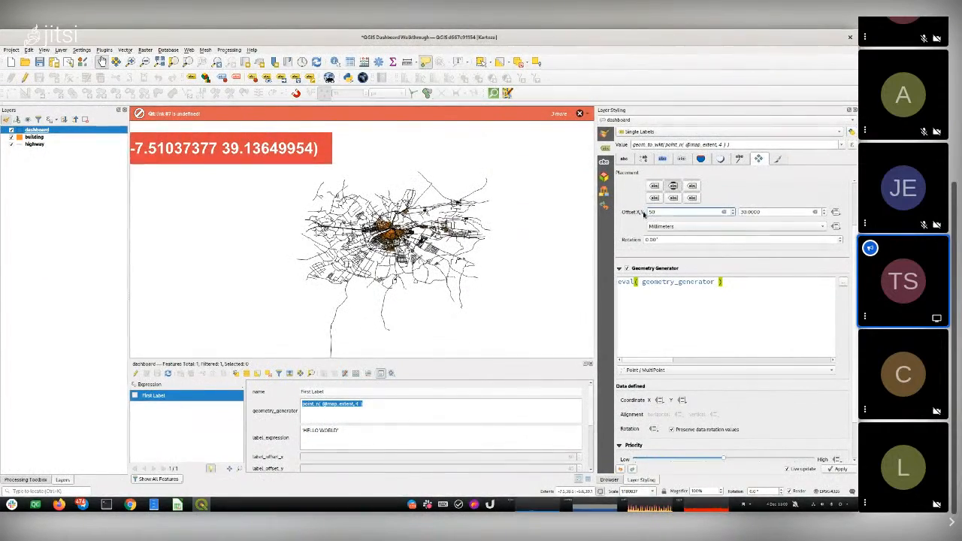
Set the label's Y placement offset to 10 mm after trying 15 mm, and dismiss the error messages above the map.
left_click_drag(772, 214, 734, 213)
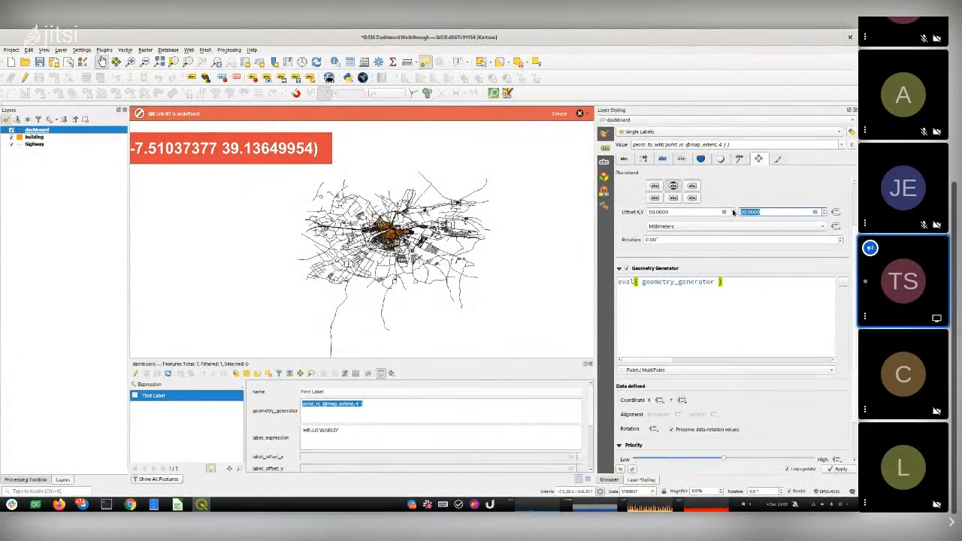
type("15")
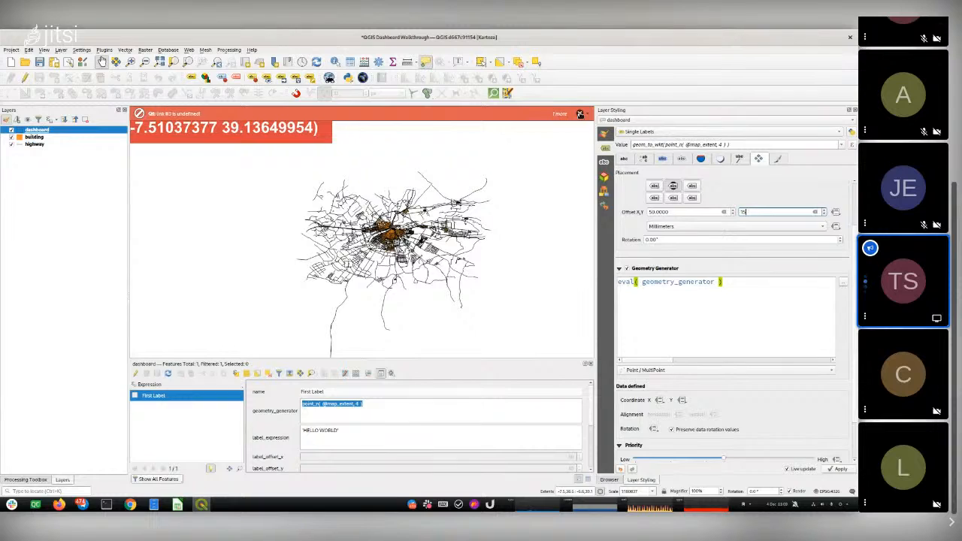
left_click(579, 115)
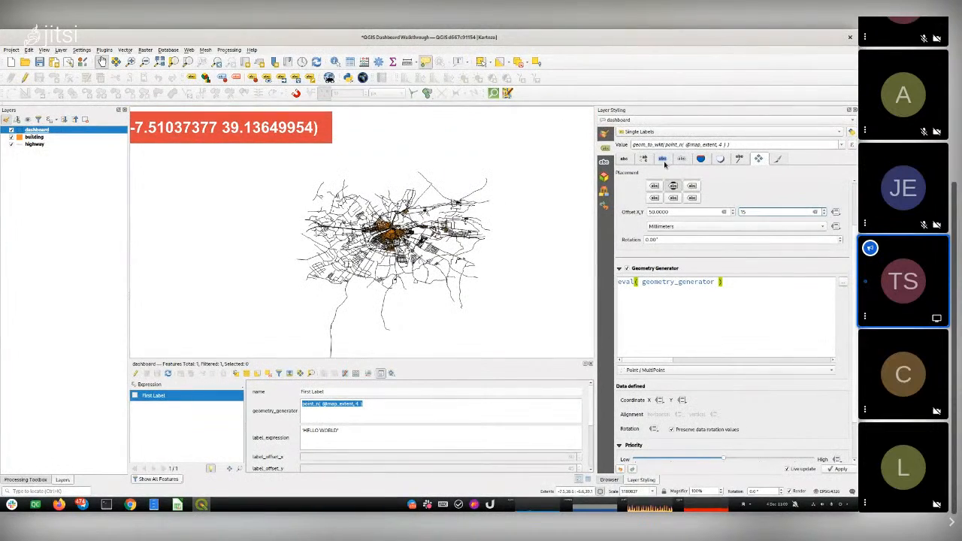
left_click_drag(756, 212, 736, 214)
type("10")
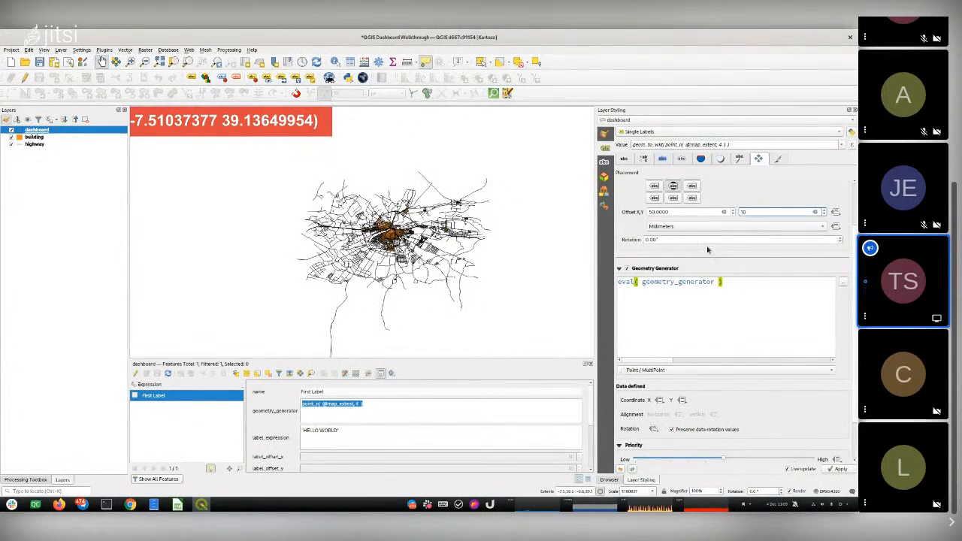
Replace the label's coordinate expression with the name field as its value.
triple_click(716, 143)
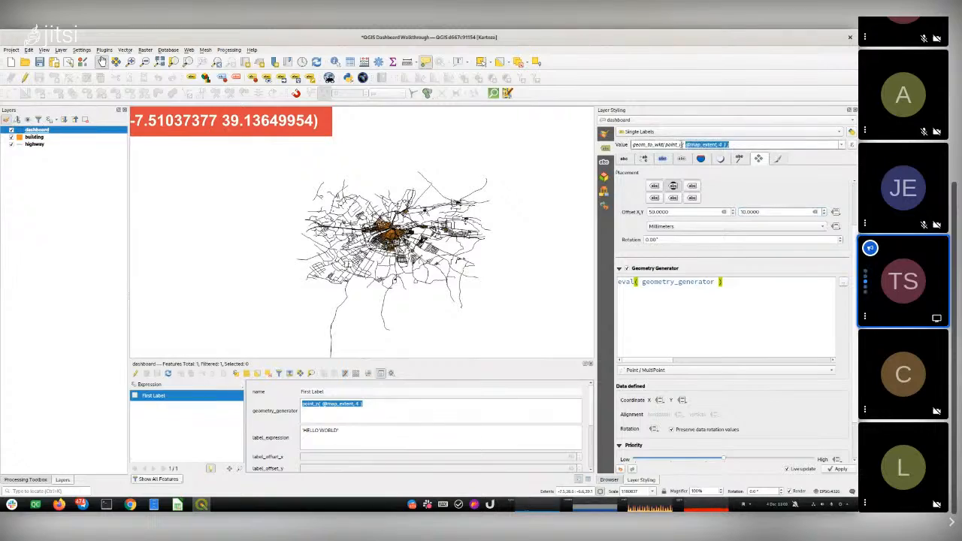
left_click(841, 145)
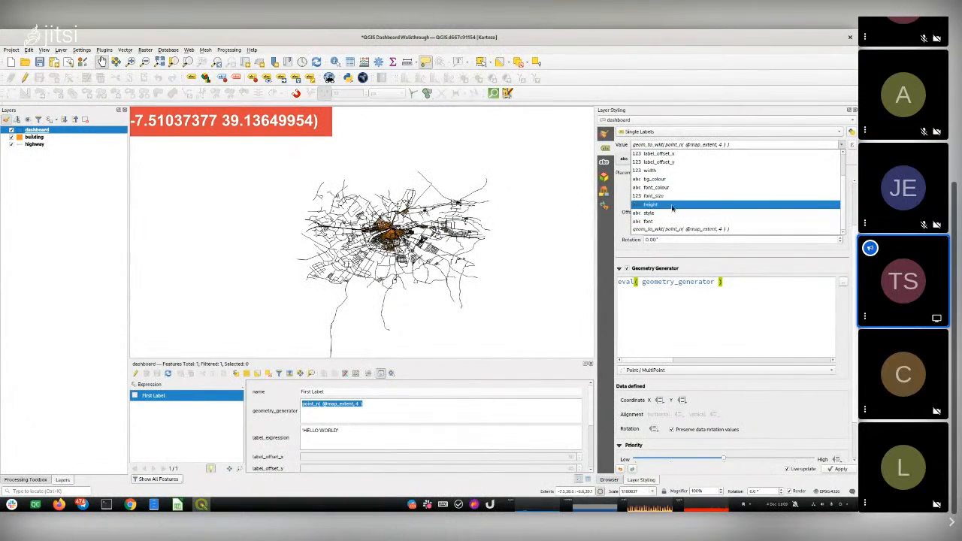
scroll(673, 207, "up", 2)
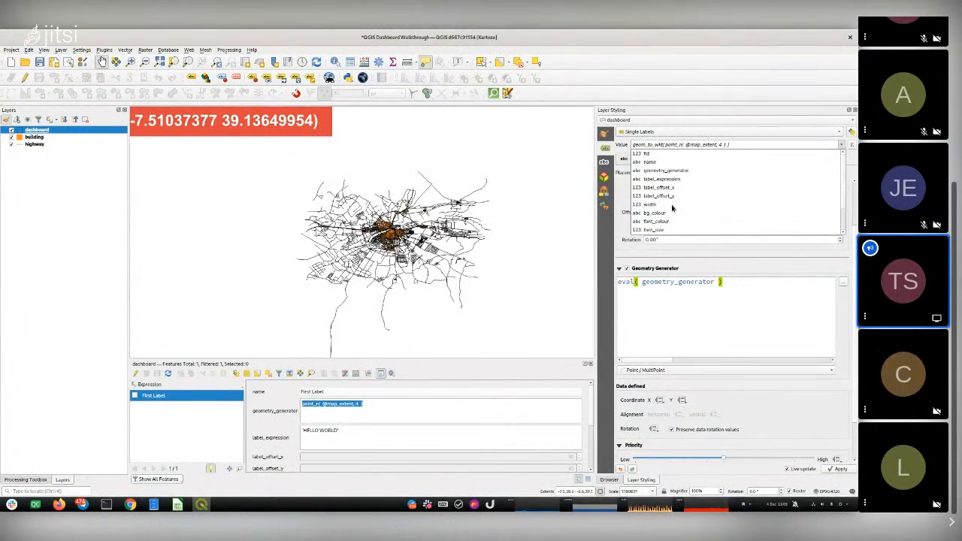
left_click(661, 163)
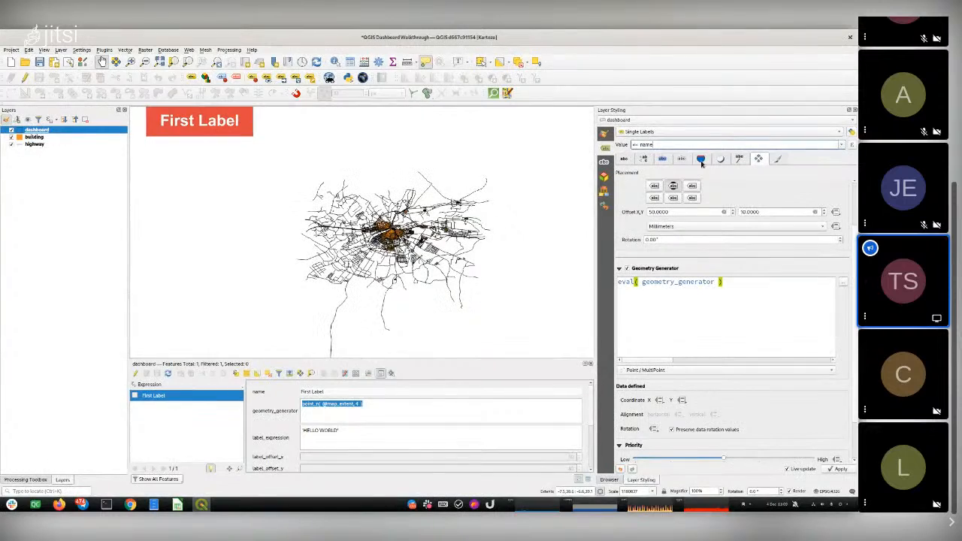
Set the label's X placement offset to 35 mm after trying 40 mm.
left_click_drag(673, 213, 652, 213)
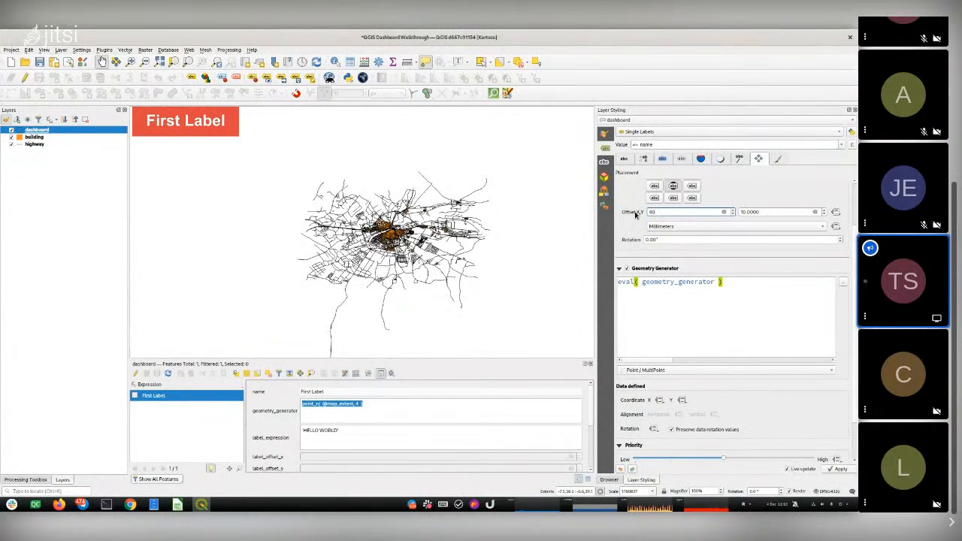
left_click_drag(656, 214, 643, 215)
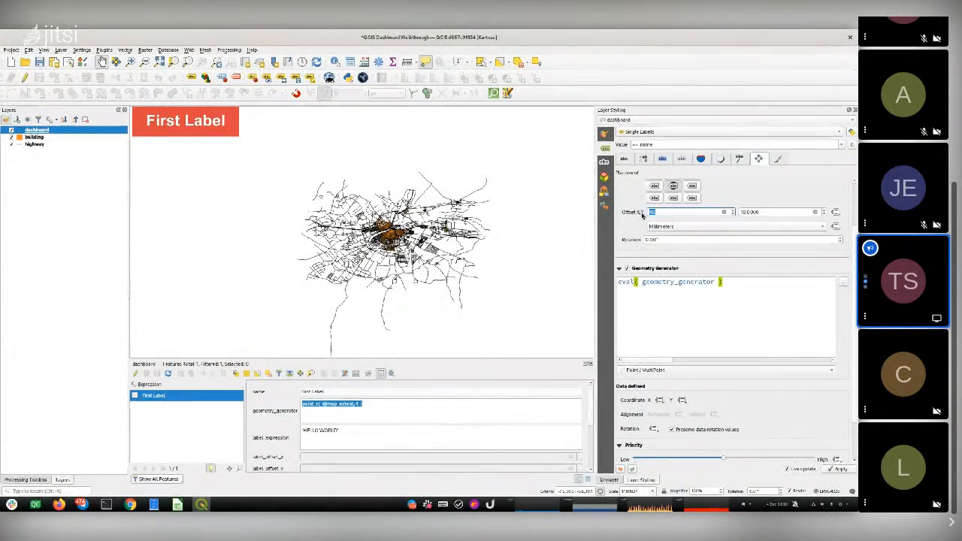
type("35")
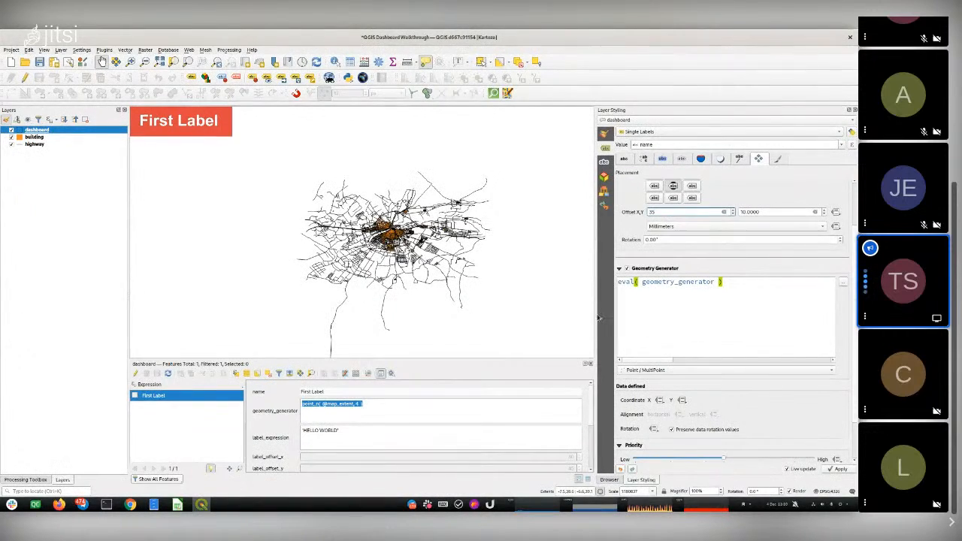
Make the dashboard layer editable and set the First Label feature's label_offset_x to 35 and label_offset_y to 10.
scroll(586, 410, "down", 4)
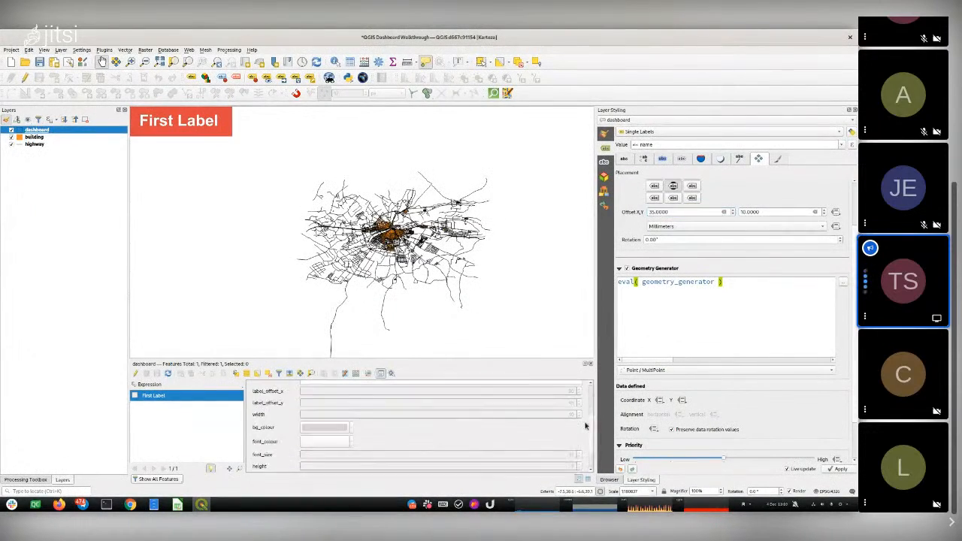
scroll(587, 429, "down", 2)
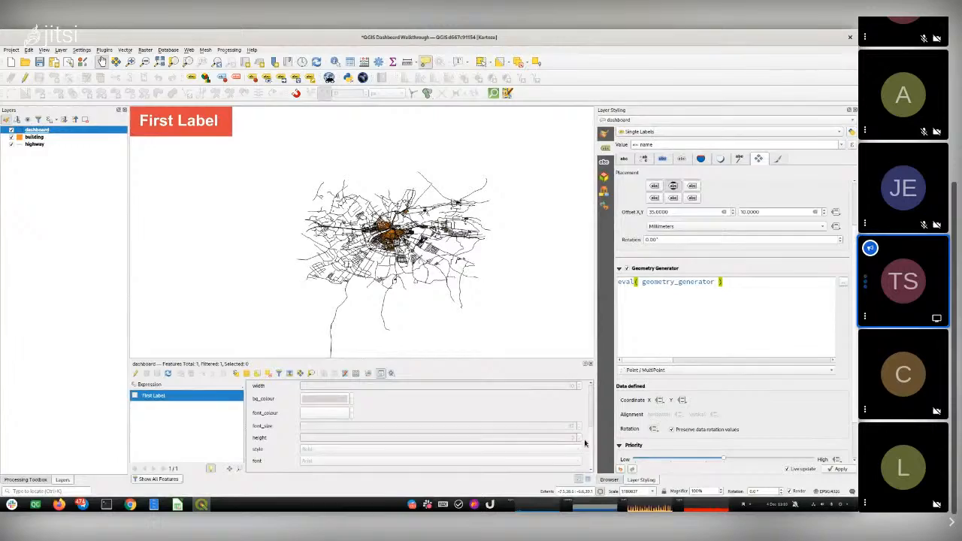
left_click(135, 374)
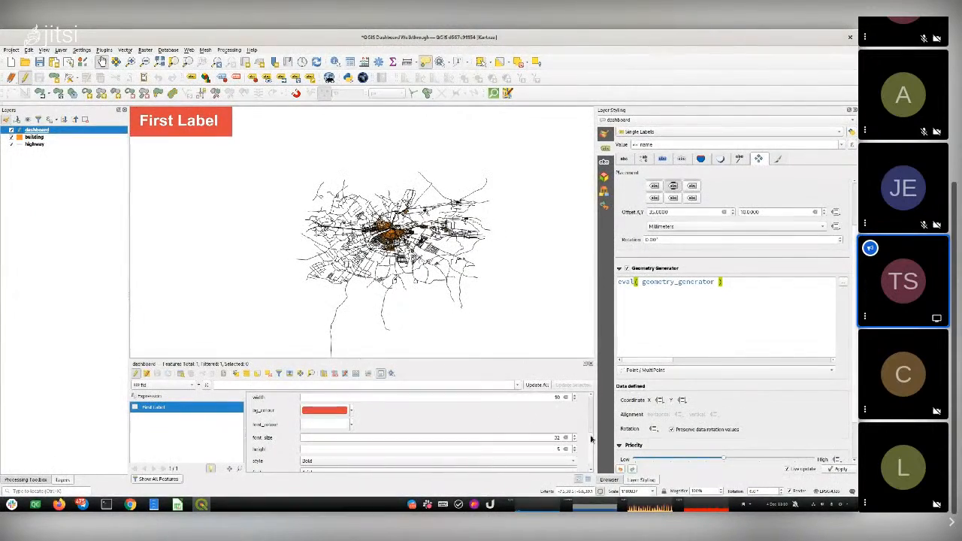
scroll(591, 442, "up", 3)
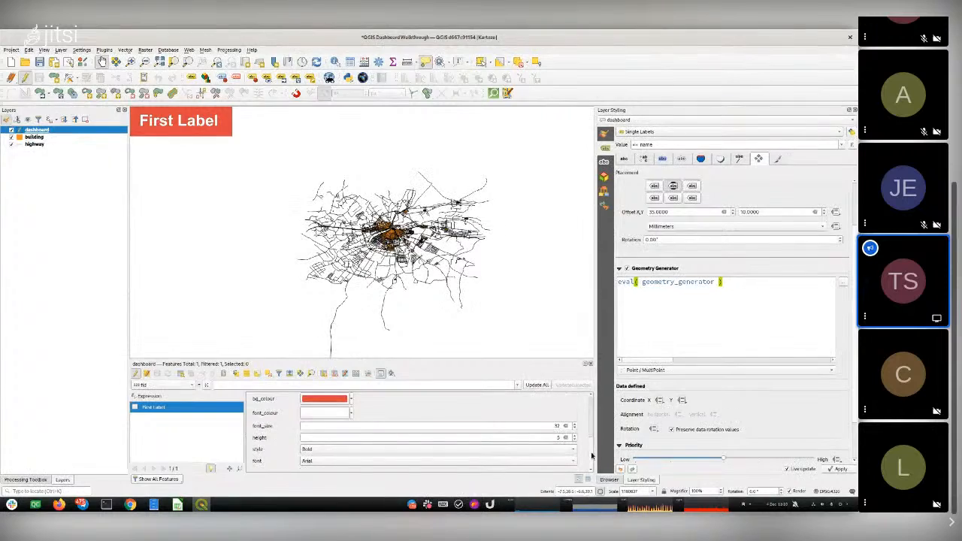
double_click(557, 415)
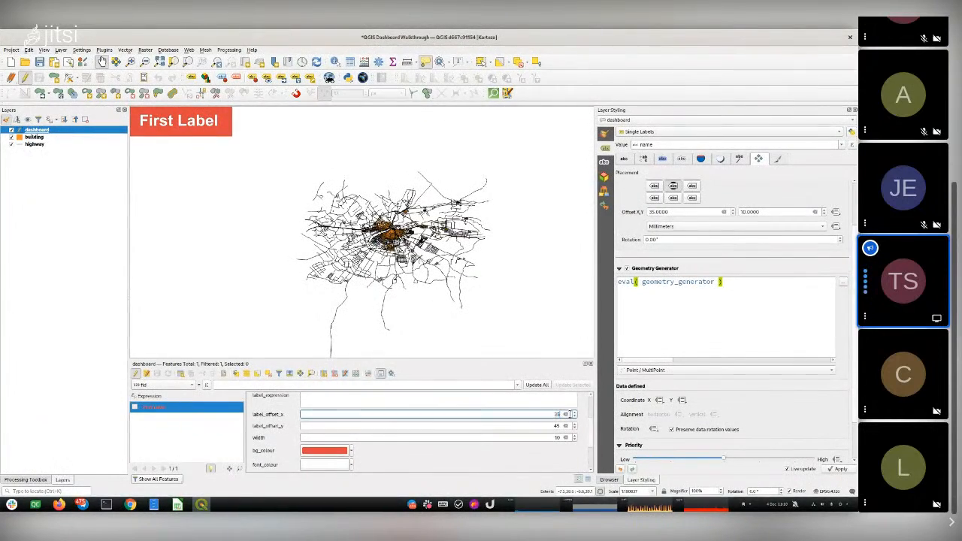
double_click(558, 427)
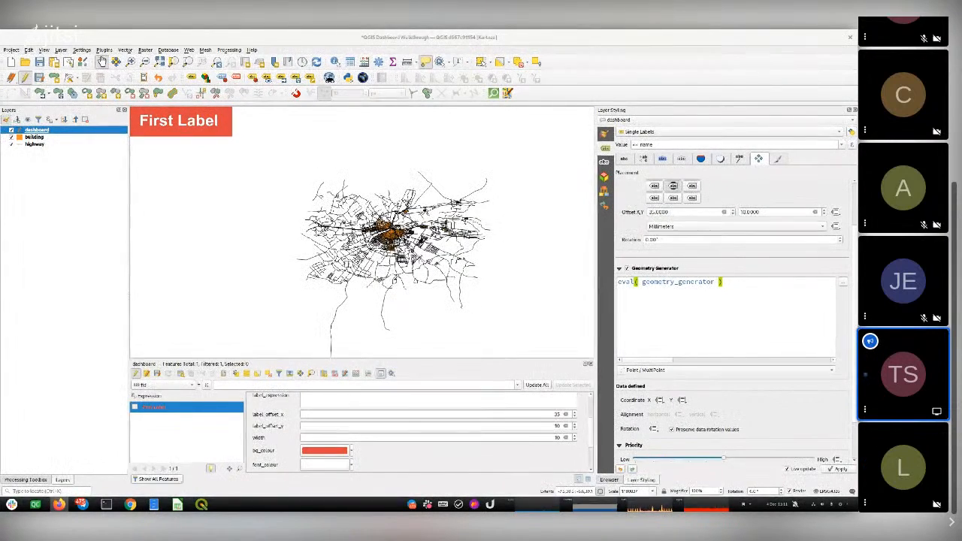
Start a data-defined override expression for the label's X,Y offset and insert the array function.
key("alt+Tab")
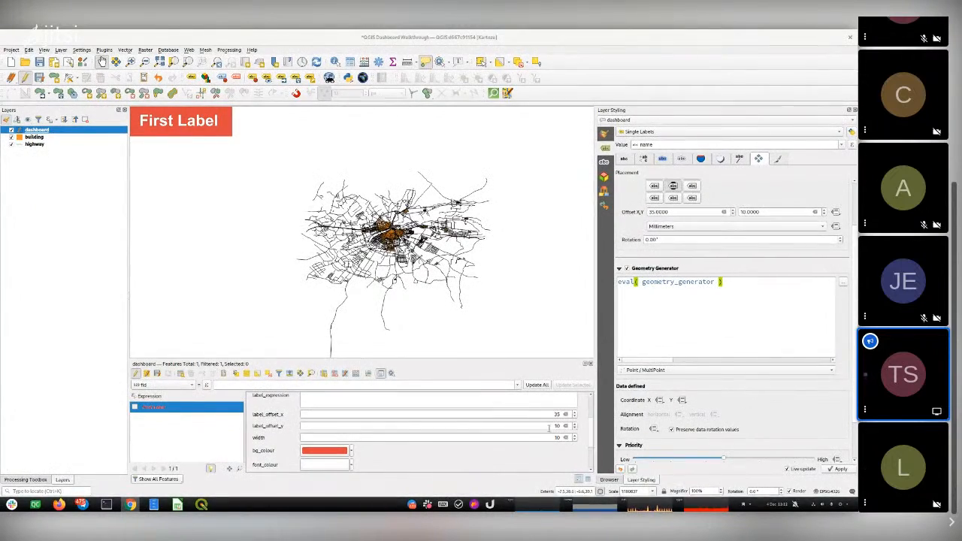
left_click(836, 212)
mouse_move(818, 263)
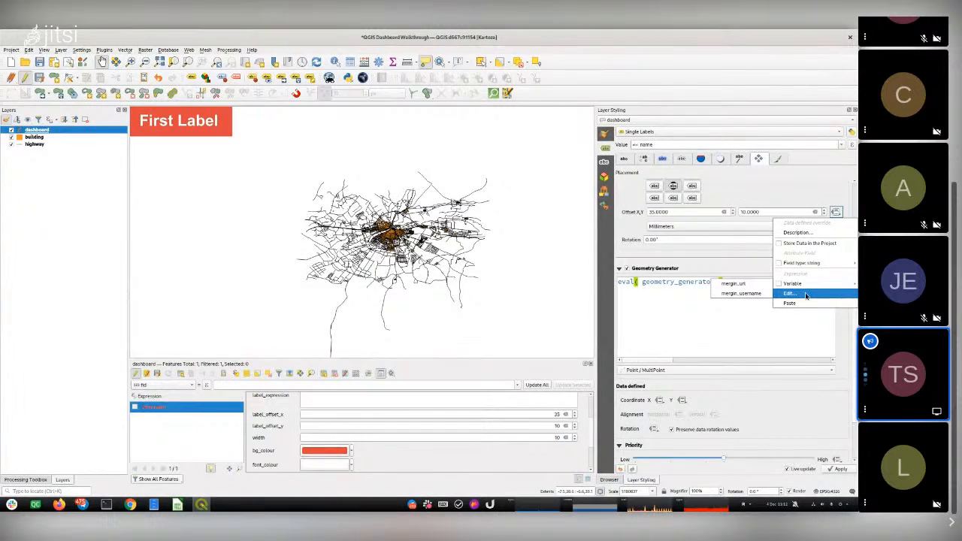
left_click(806, 294)
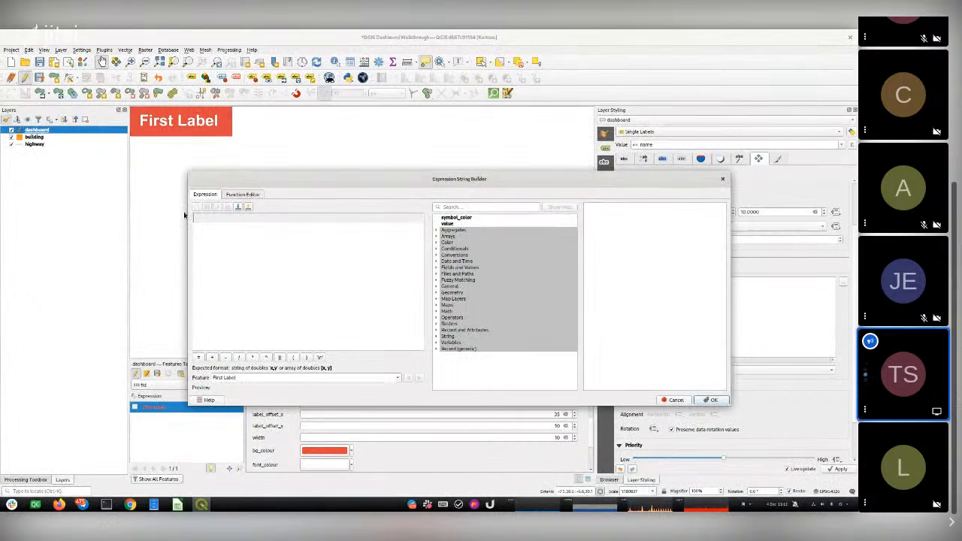
left_click(501, 207)
type("a")
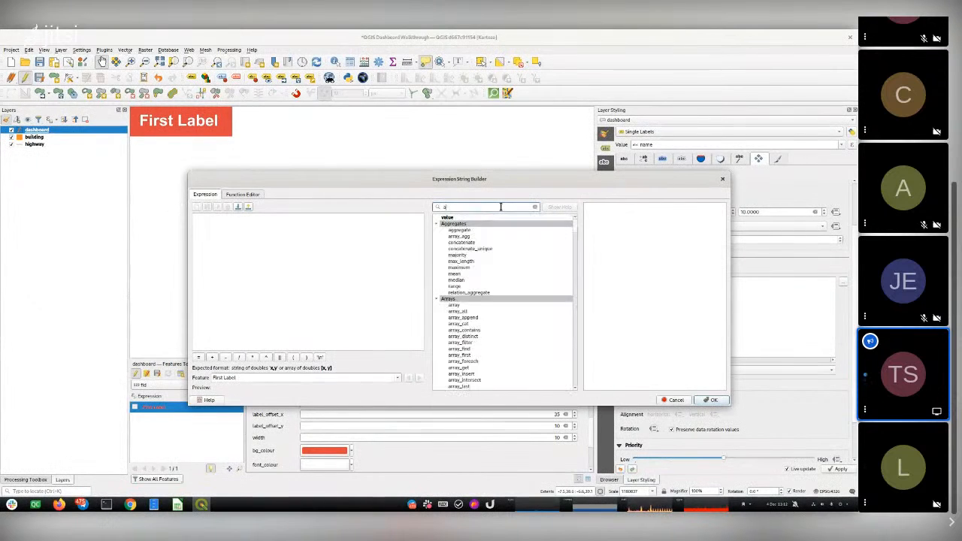
type("rra")
left_click(474, 237)
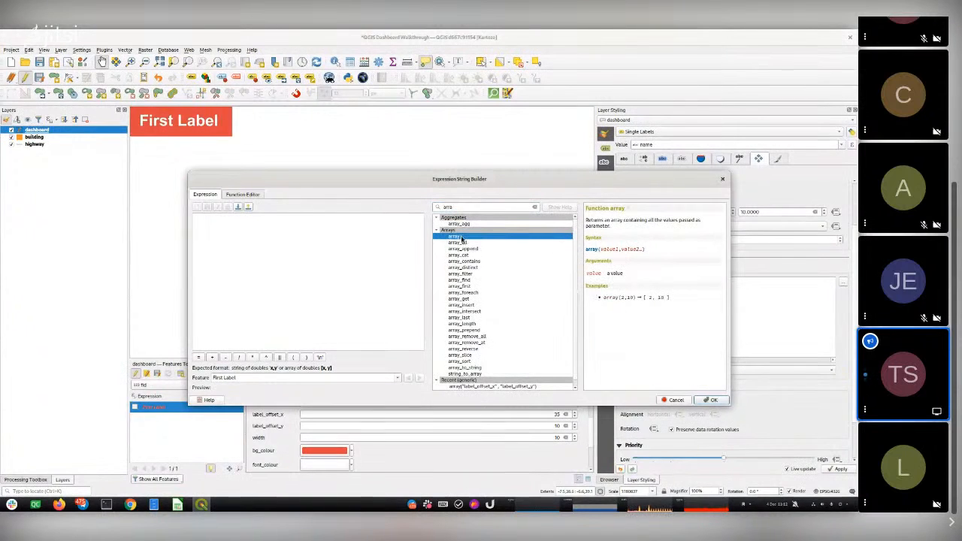
double_click(462, 239)
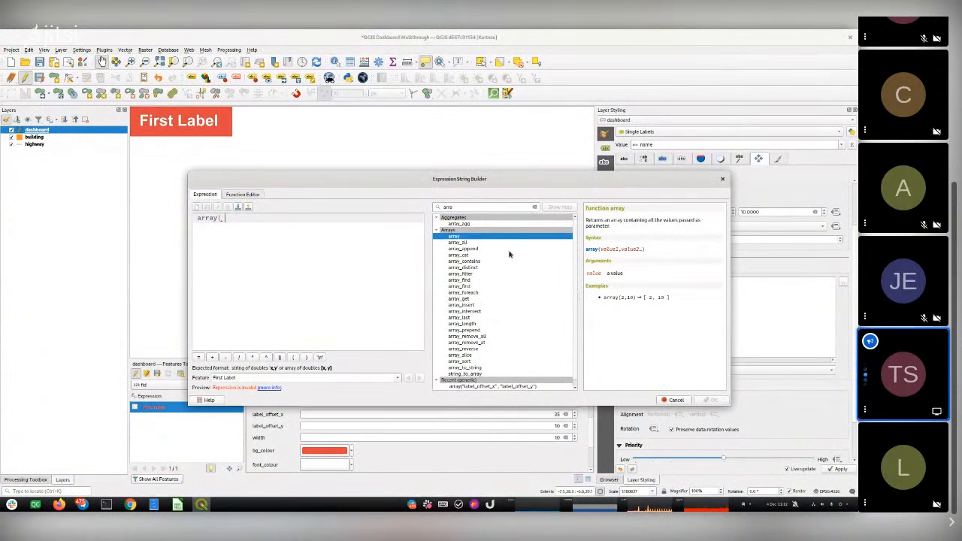
Complete the offset expression as array( "label_offset_x" , "label_offset_y" ) using the layer's fields.
left_click(534, 207)
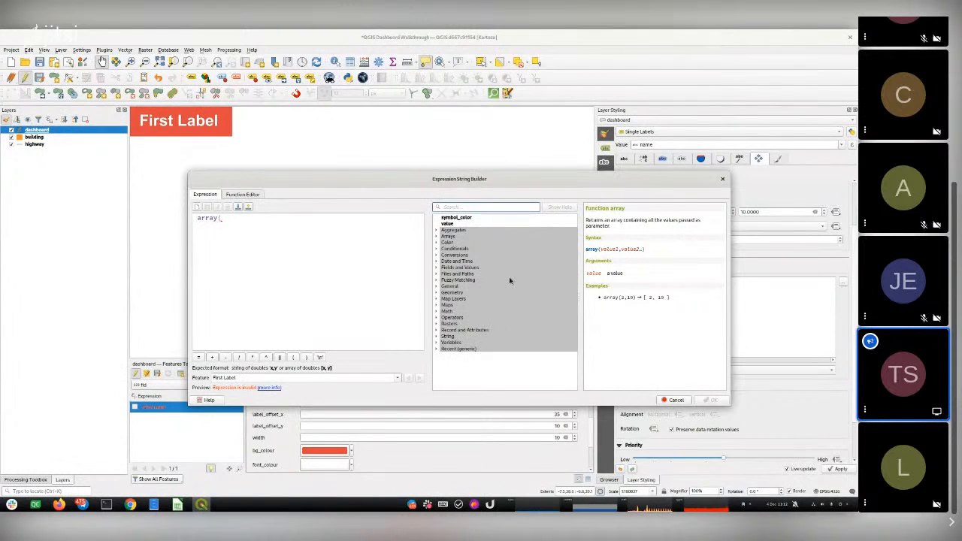
left_click(437, 267)
left_click(473, 309)
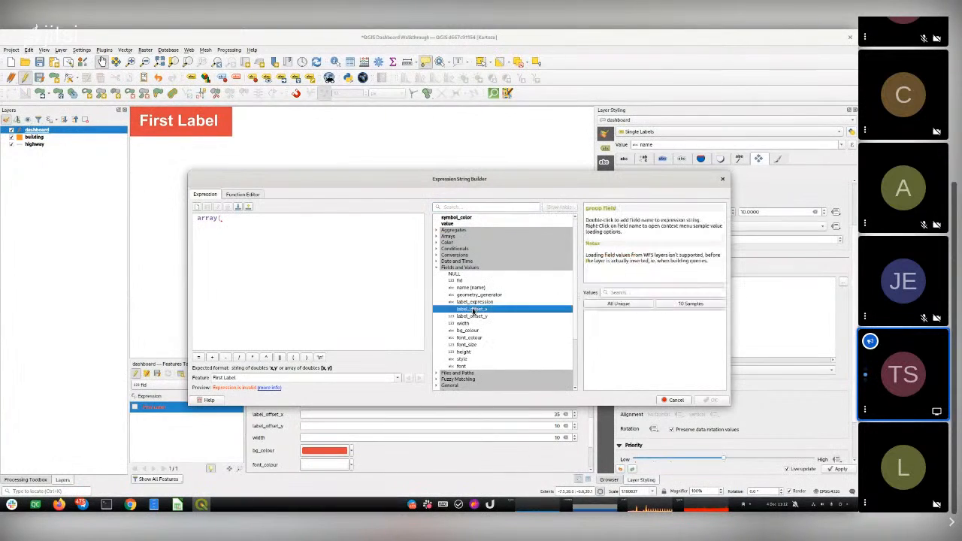
double_click(473, 310)
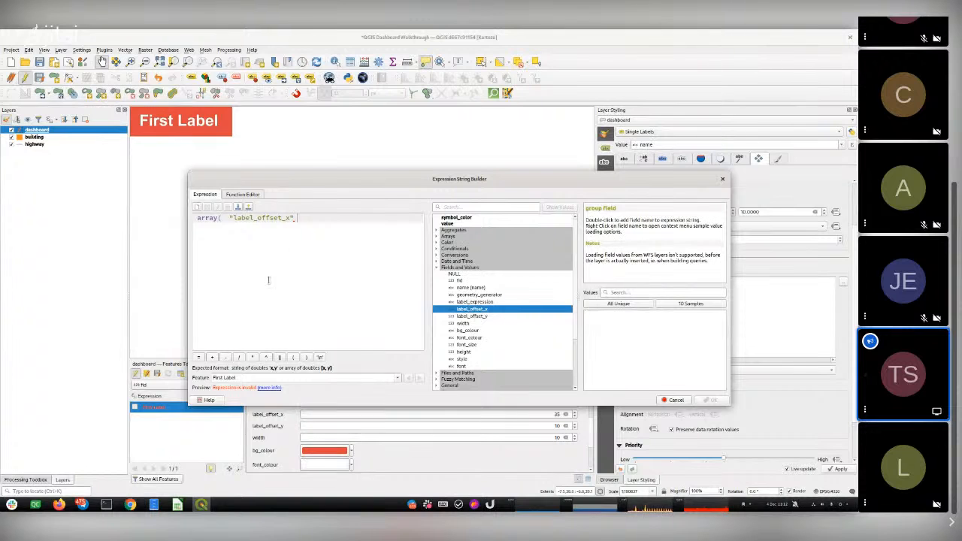
type(",")
double_click(473, 316)
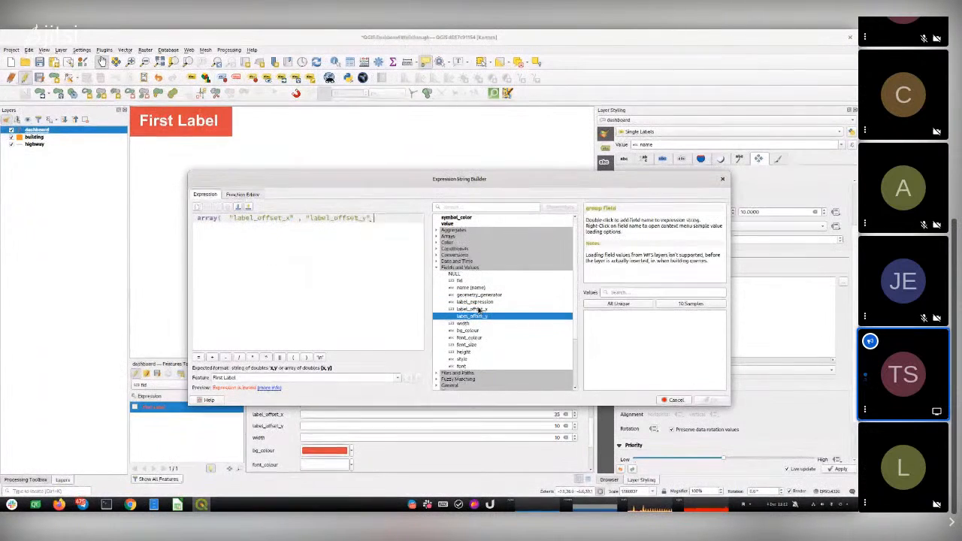
type(")")
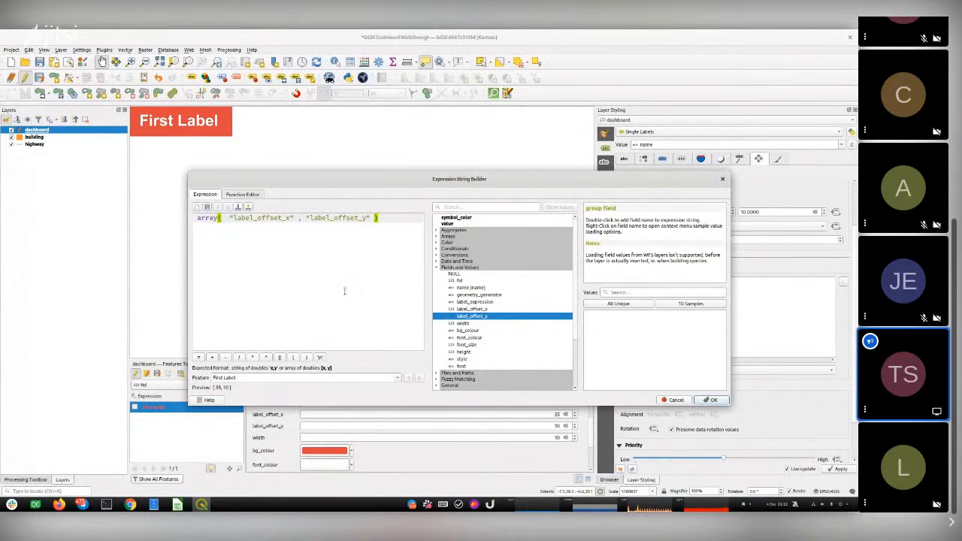
Capture a screenshot of the offset expression dialog, save it as a PNG in the screenshots folder, and dismiss the dialog.
key("Print")
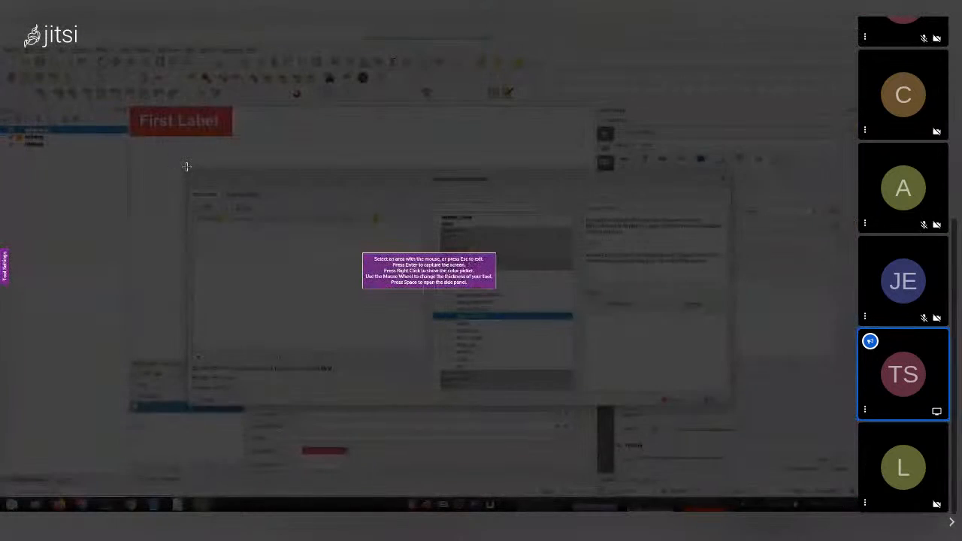
left_click_drag(185, 167, 732, 407)
left_click(548, 419)
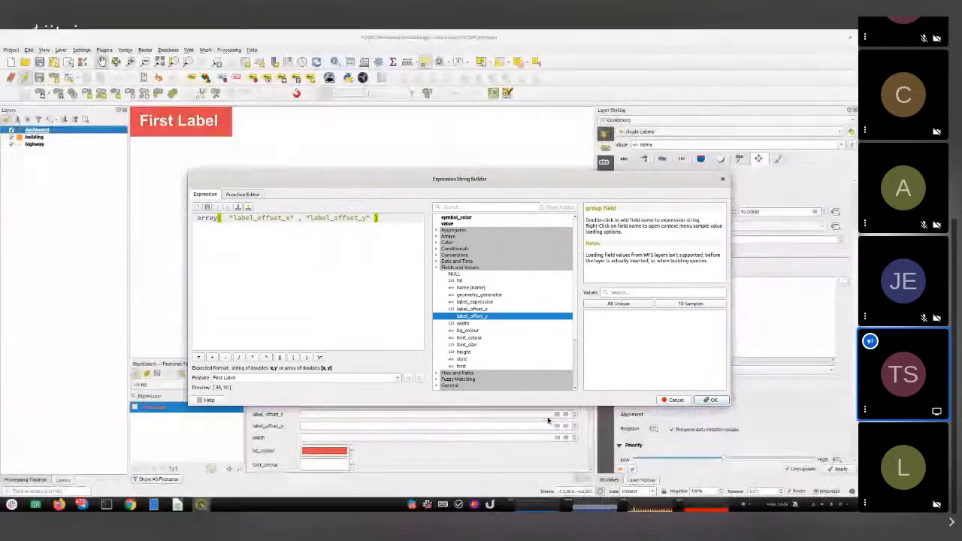
left_click(378, 191)
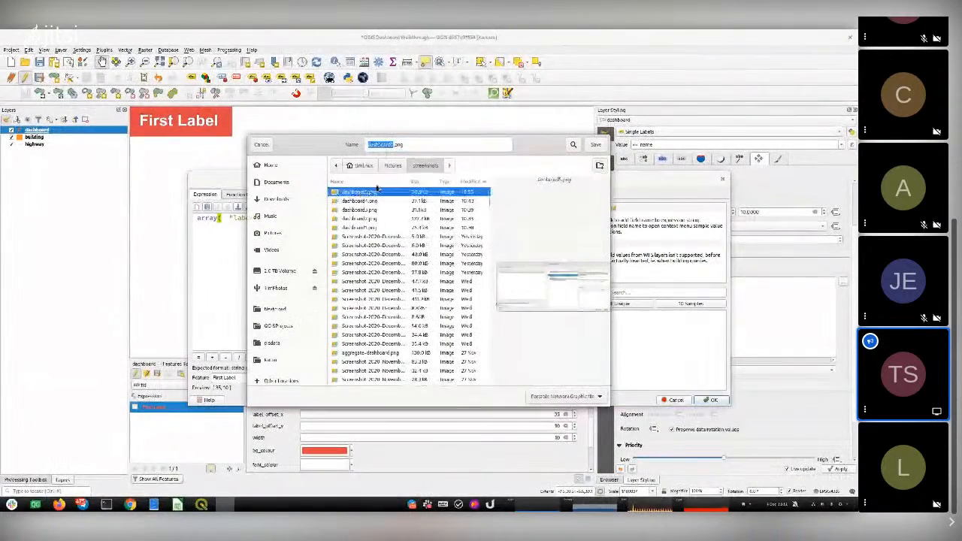
left_click(596, 145)
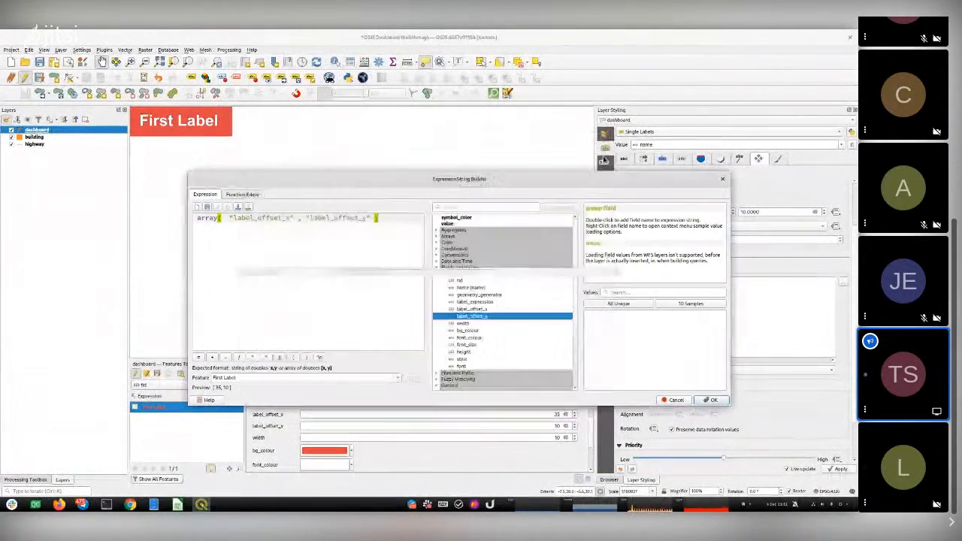
key("Escape")
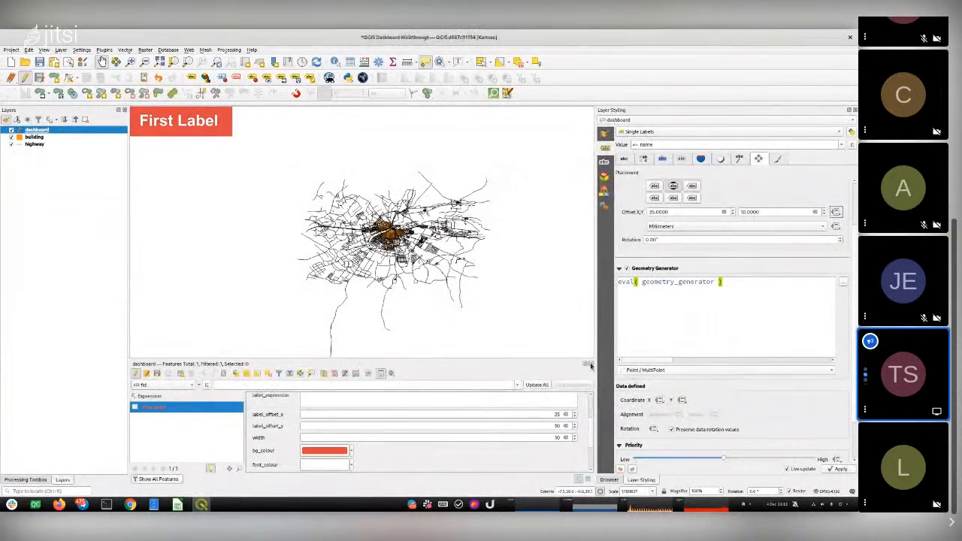
Recreate the data-defined override for the label's X,Y offset as array( "label_offset_x" , "label_offset_y" ) and accept it.
left_click(836, 213)
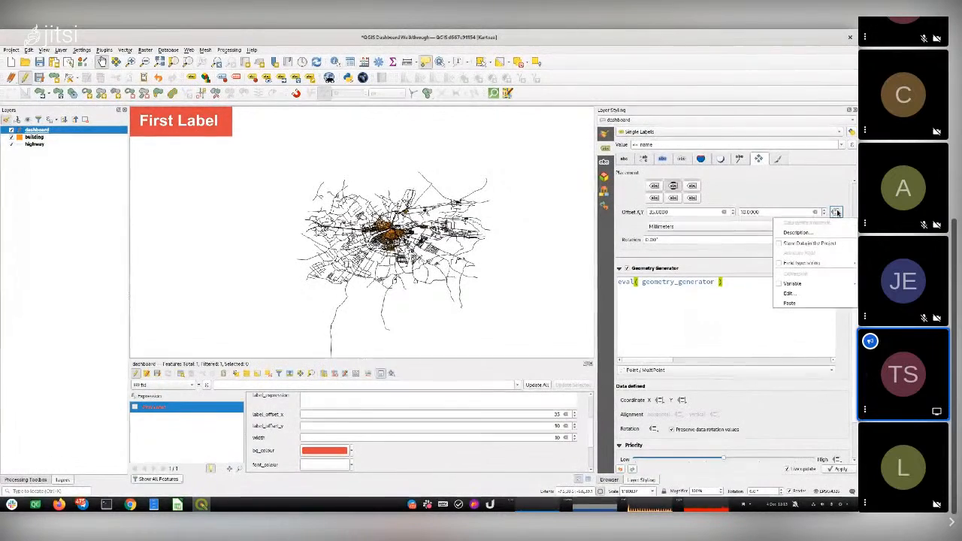
left_click(802, 294)
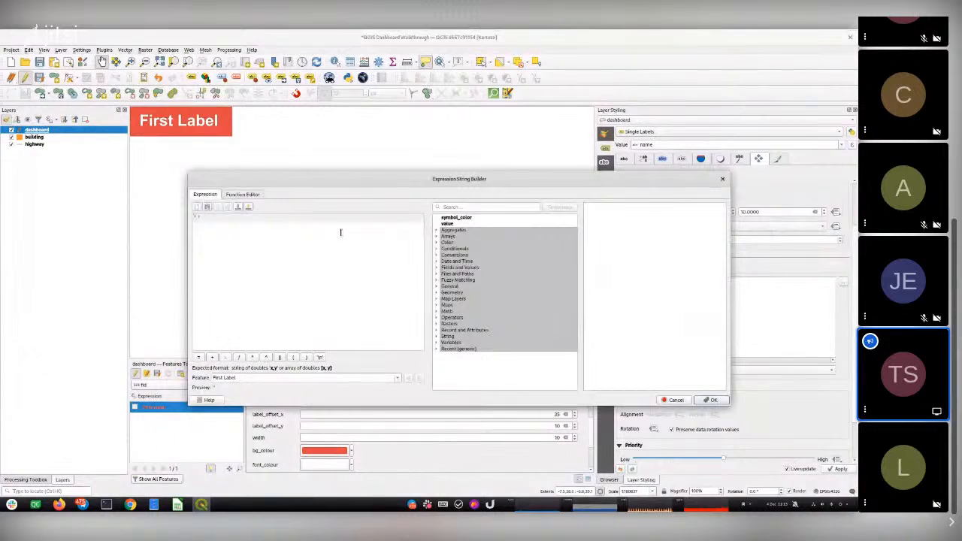
type("array")
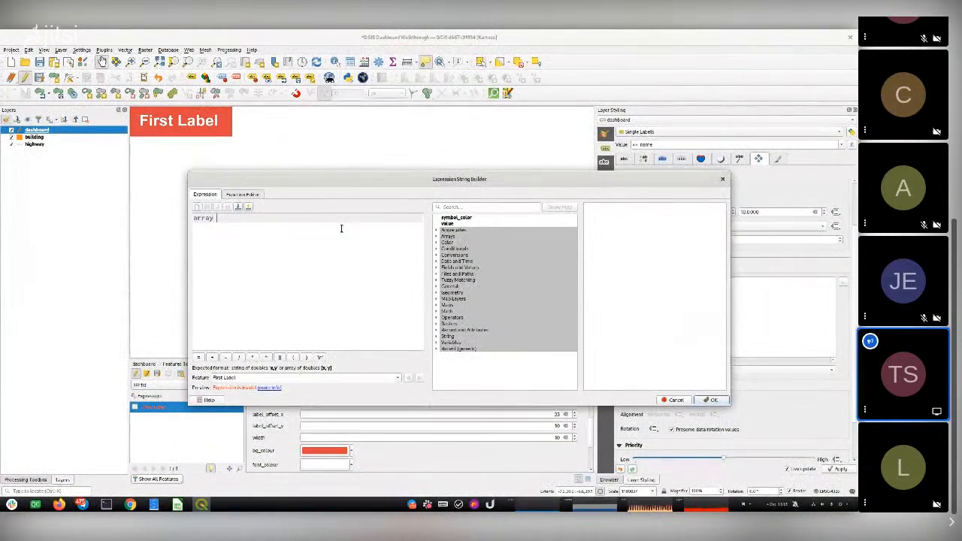
type("(")
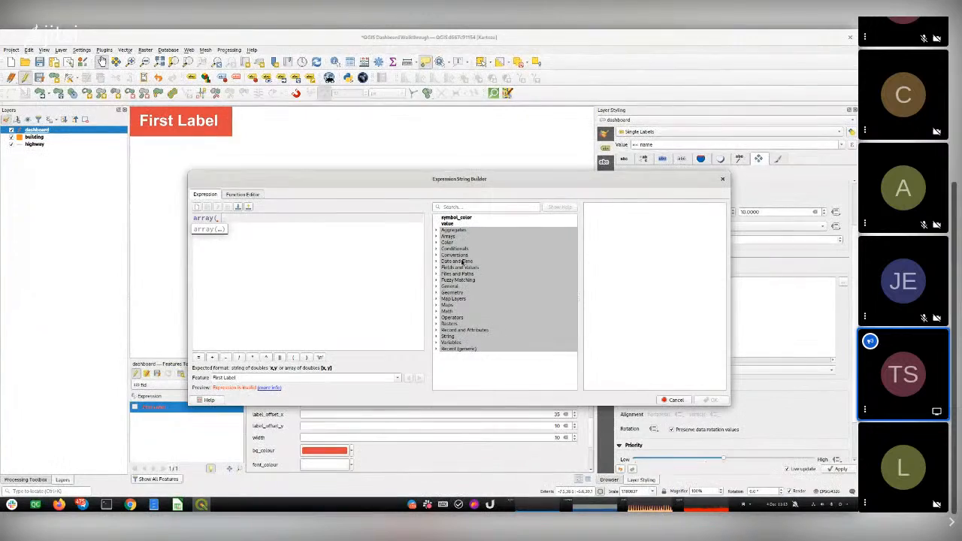
left_click(436, 268)
left_click(436, 268)
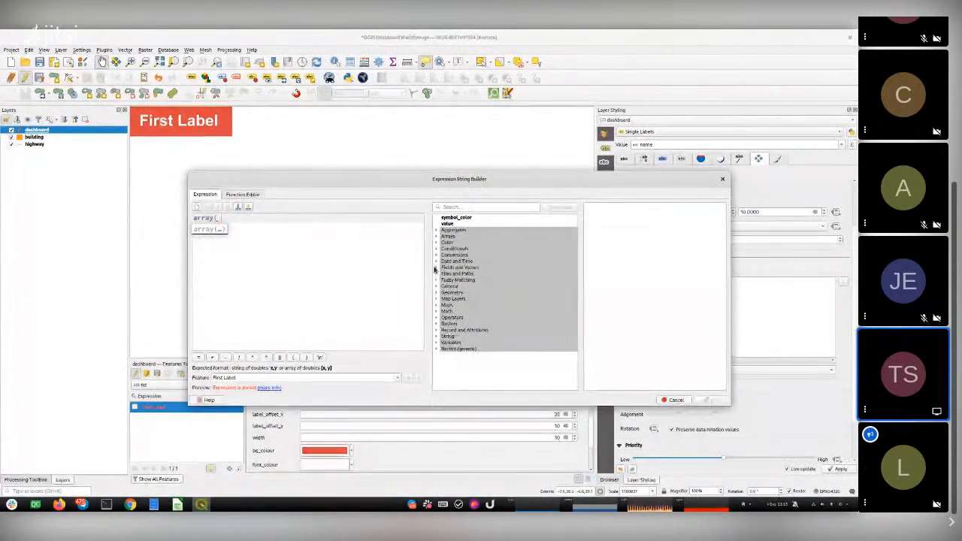
left_click(436, 269)
double_click(472, 309)
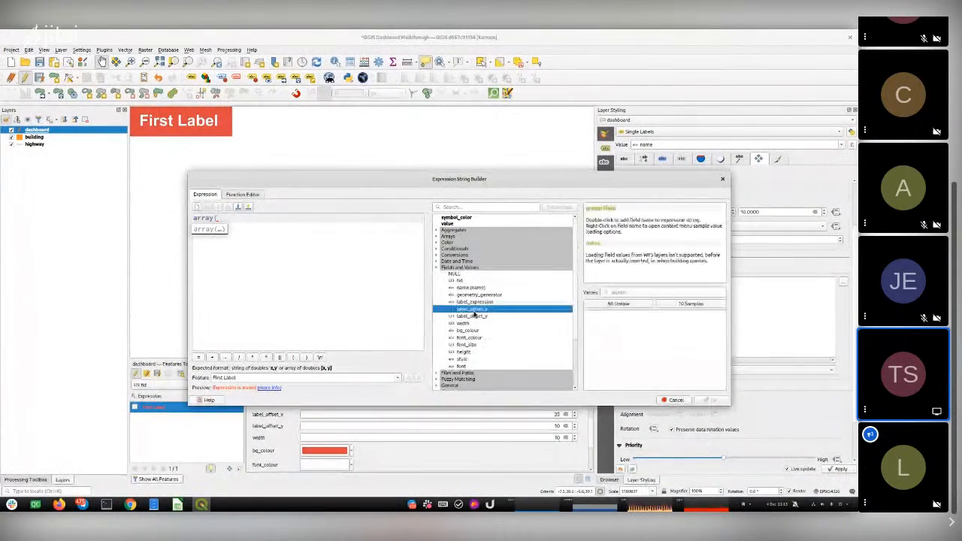
type(",")
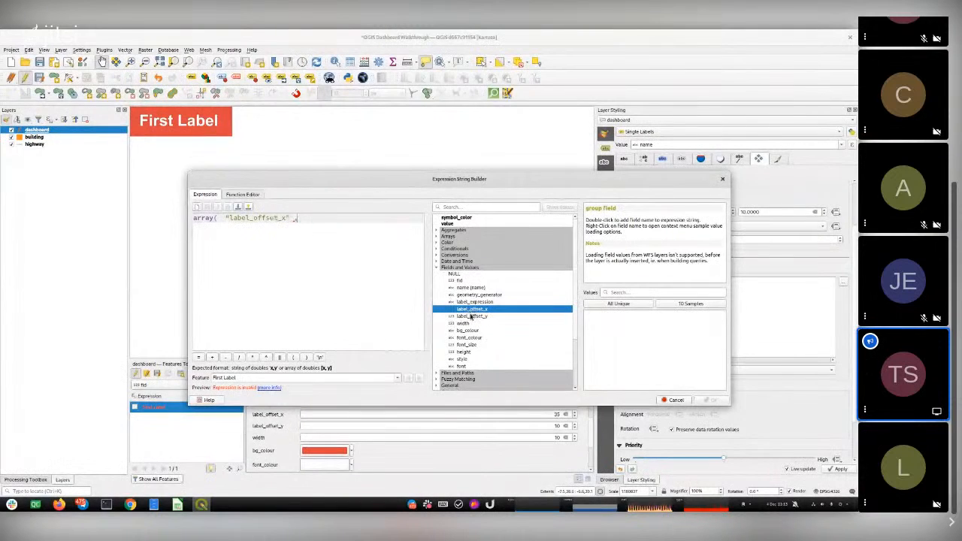
double_click(472, 316)
type(")")
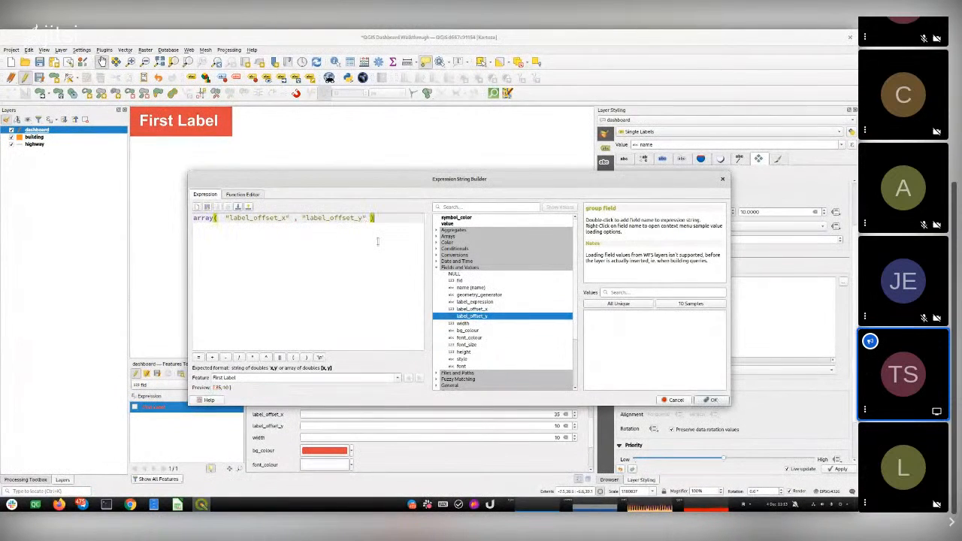
left_click(710, 400)
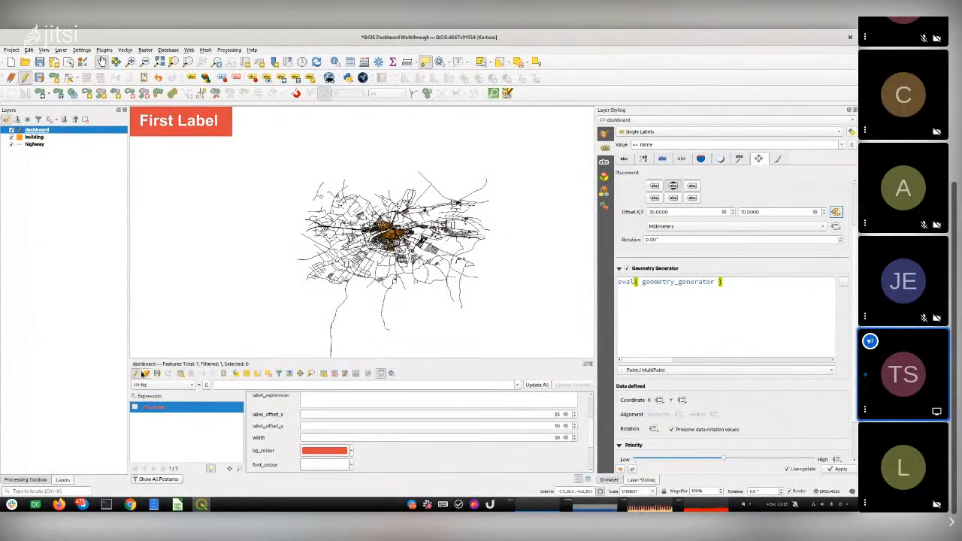
Test the offset override by changing First Label's label_offset_x to 45, then return it to 35 and refresh the map.
left_click(553, 414)
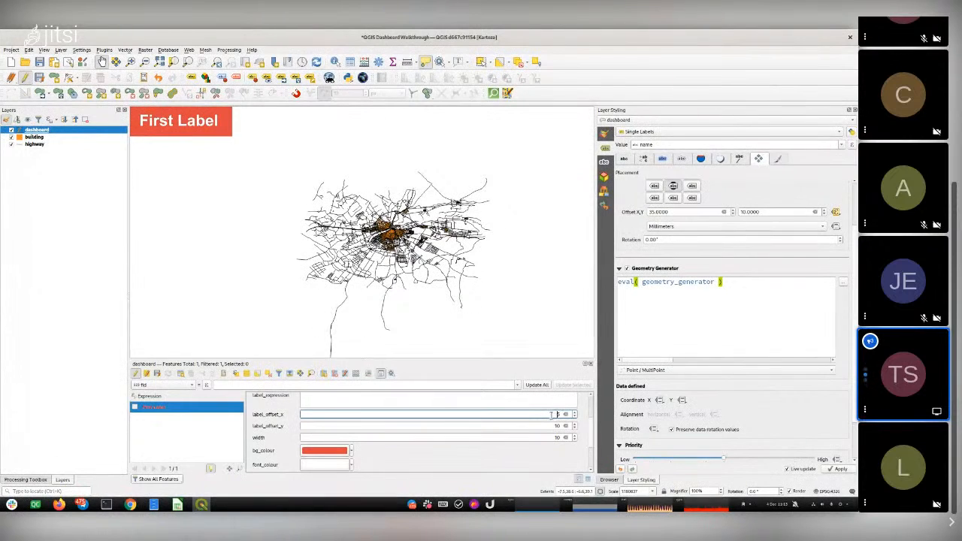
type("4")
left_click(537, 425)
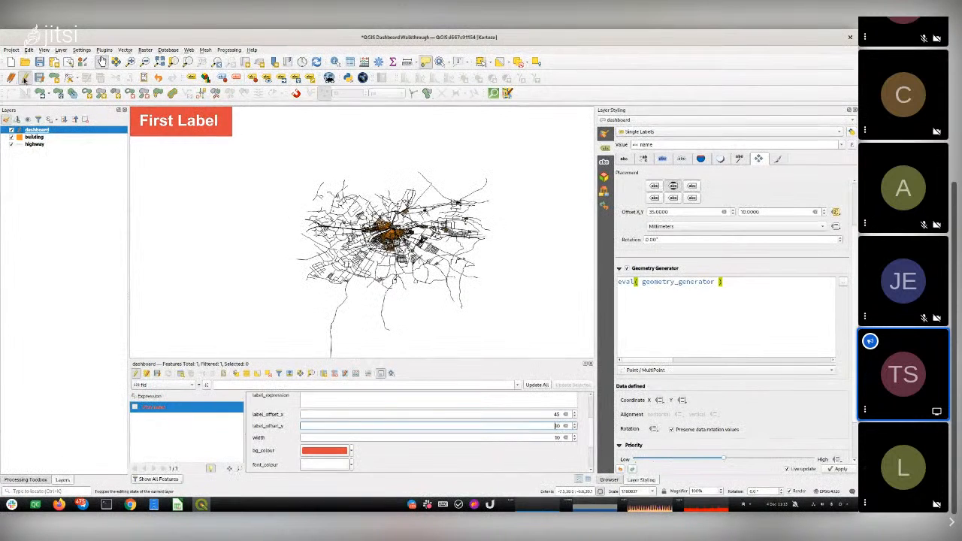
left_click(24, 79)
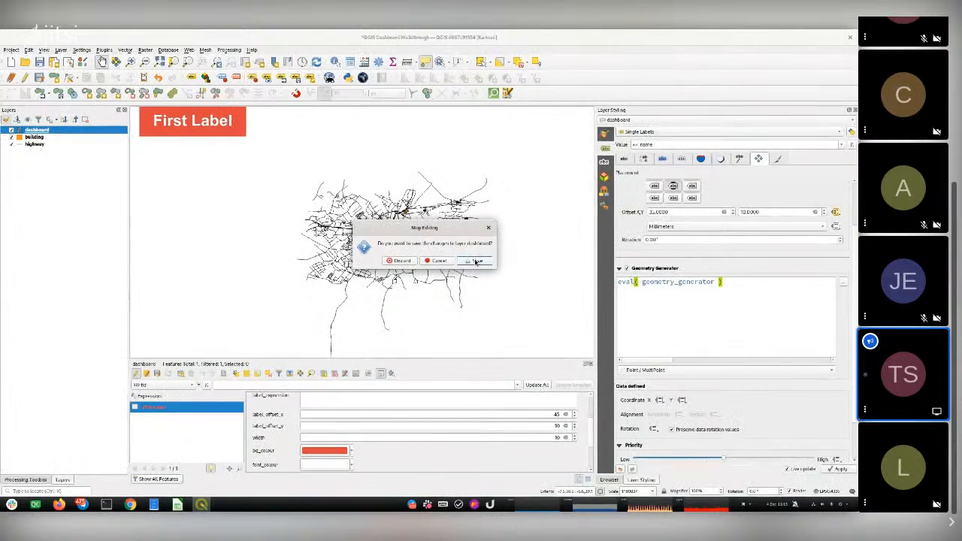
left_click(427, 261)
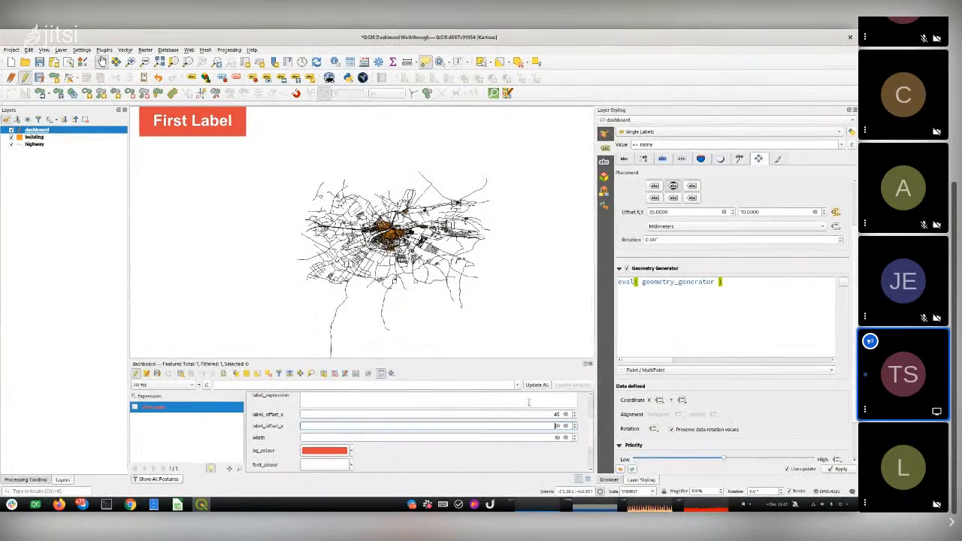
left_click(557, 414)
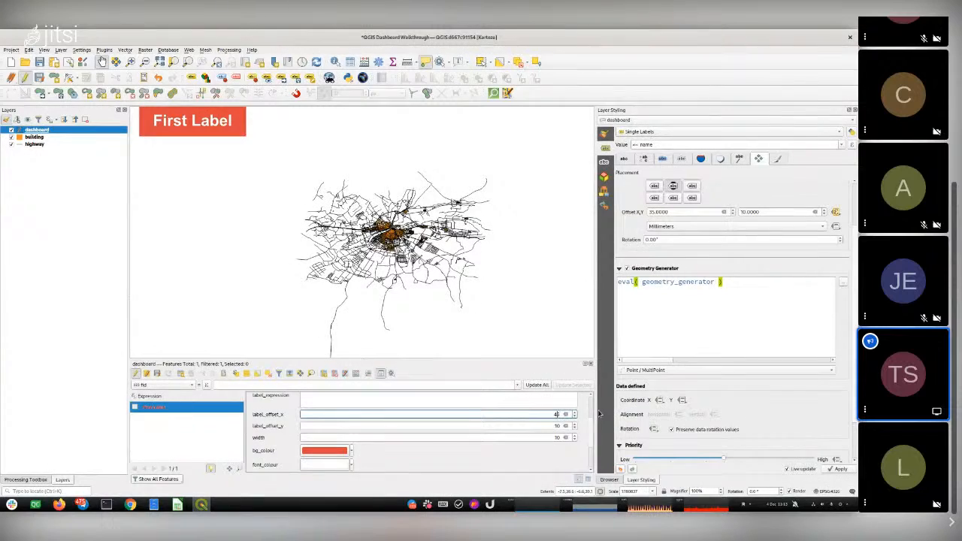
left_click(316, 63)
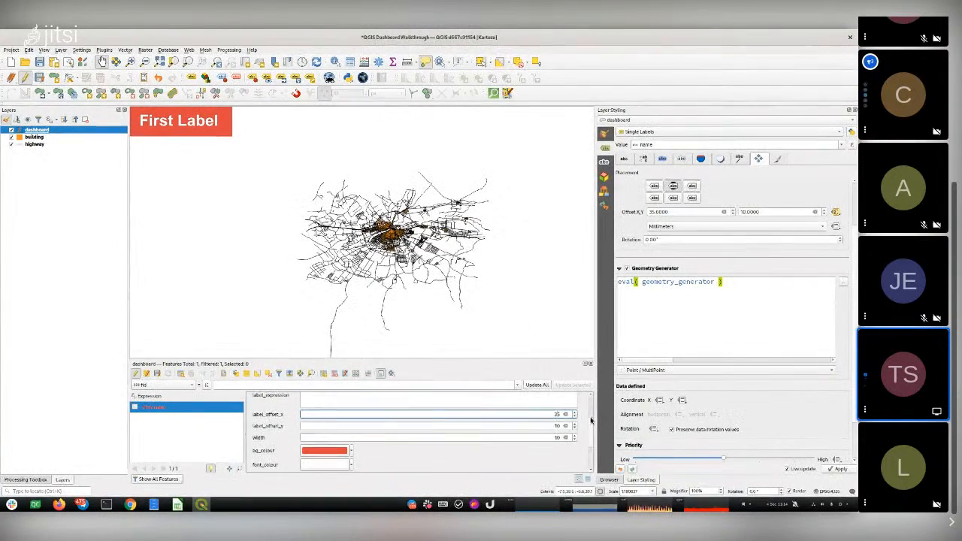
Try Pixels as the label's placement offset unit and switch back to Millimeters.
scroll(592, 416, "up", 2)
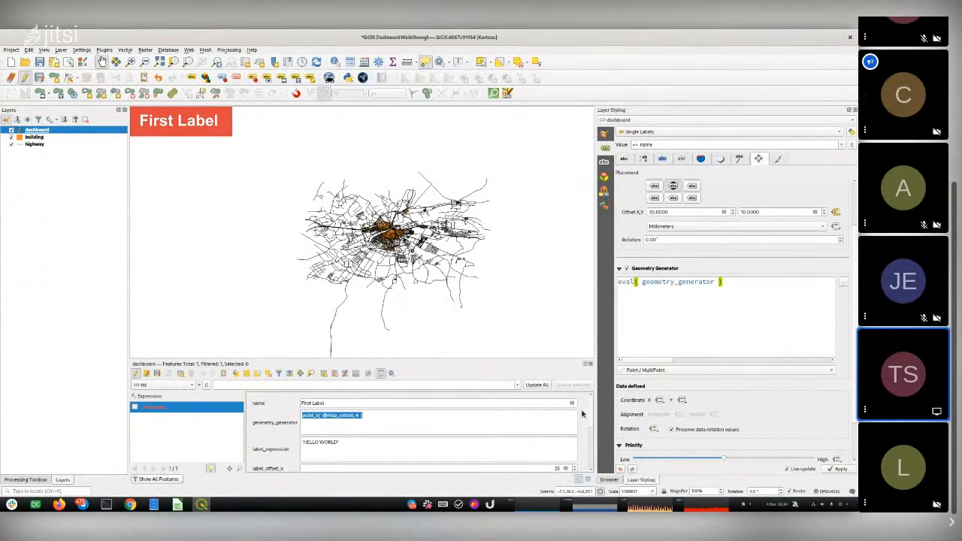
left_click(684, 226)
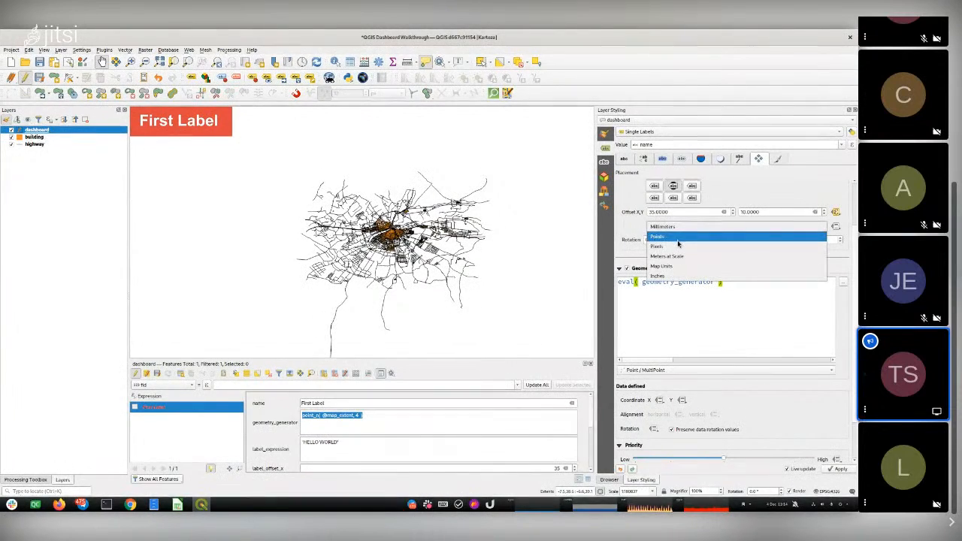
left_click(678, 246)
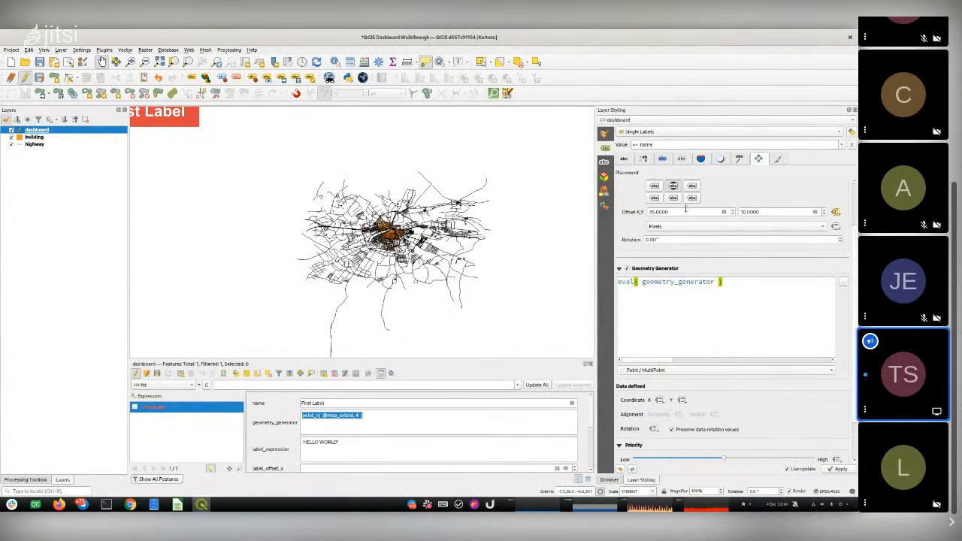
left_click(684, 227)
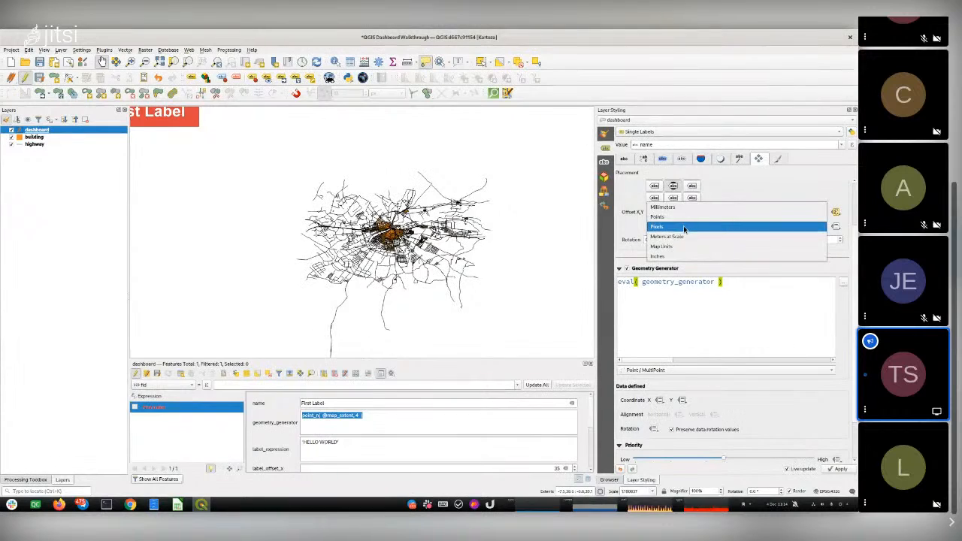
left_click(681, 208)
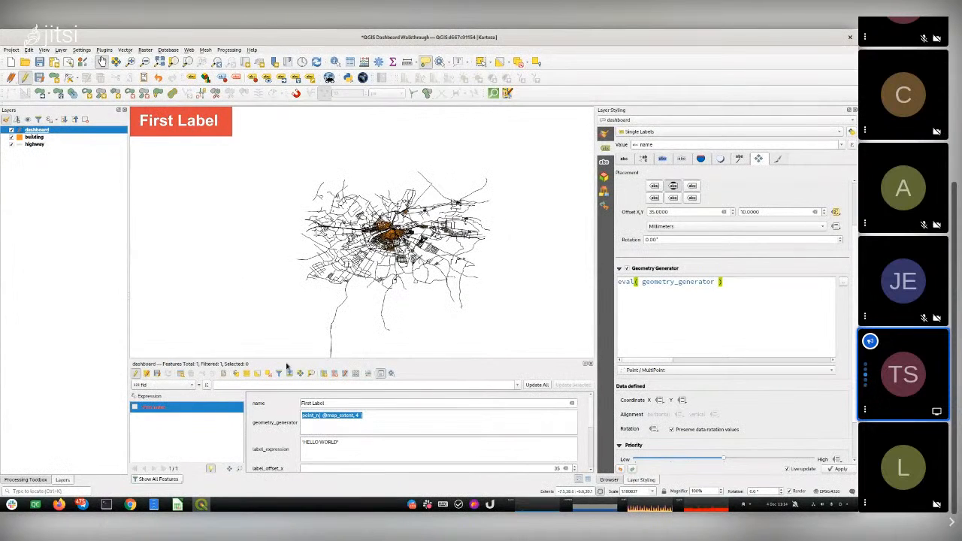
triple_click(337, 403)
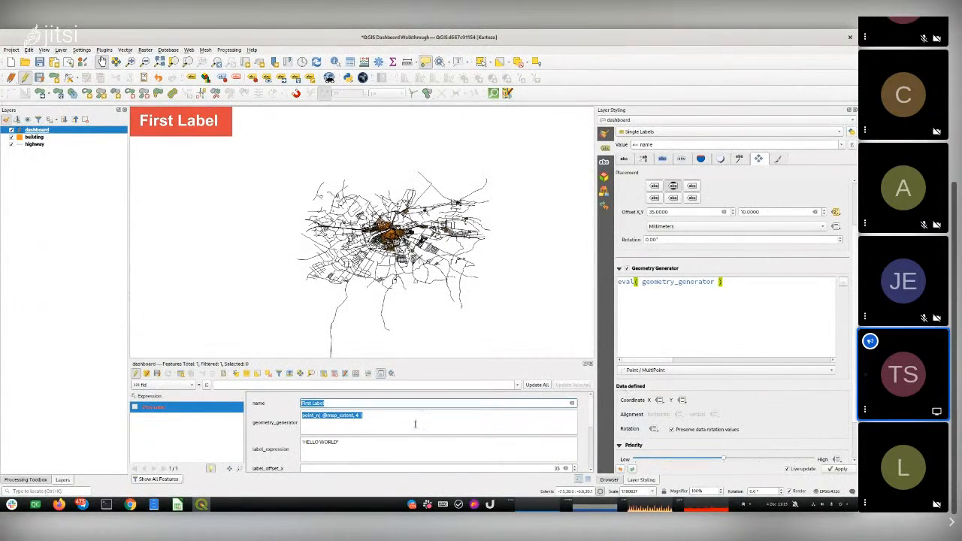
left_click_drag(369, 442, 302, 444)
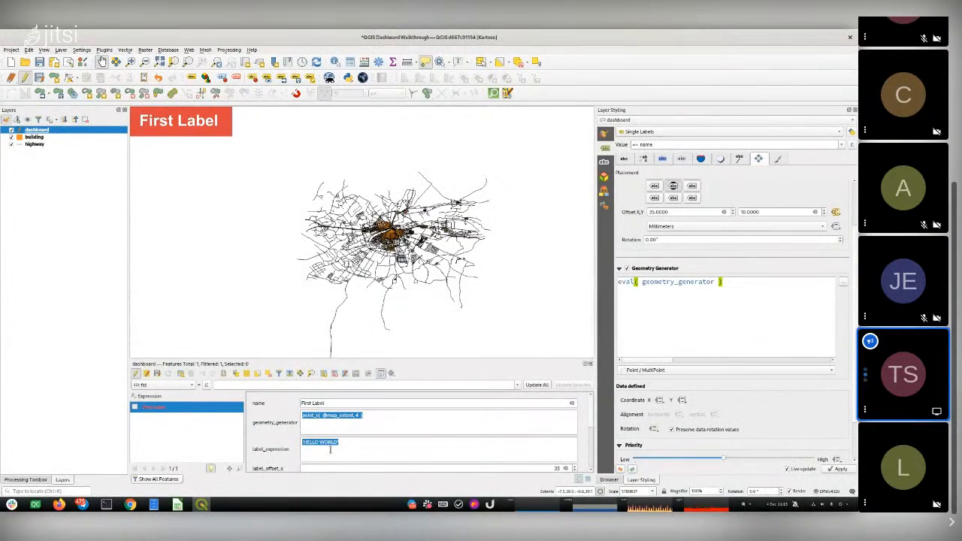
left_click_drag(748, 283, 597, 286)
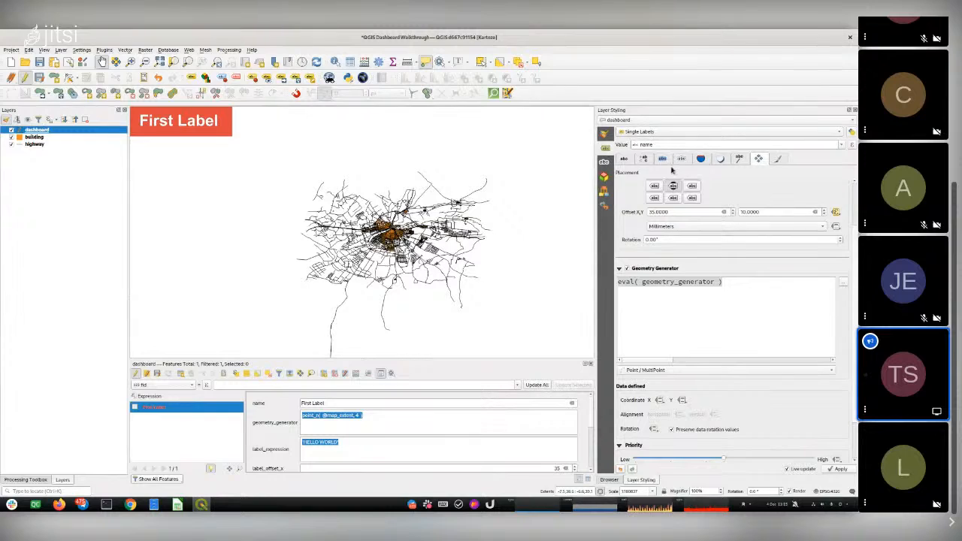
Open the label value's expression and replace the name field with eval( label_expression ).
left_click(853, 145)
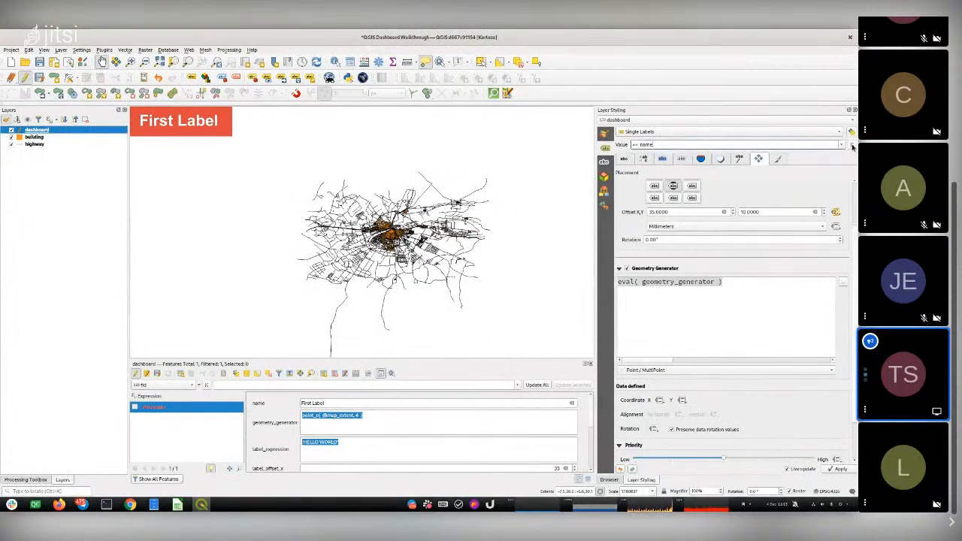
left_click_drag(390, 180, 478, 131)
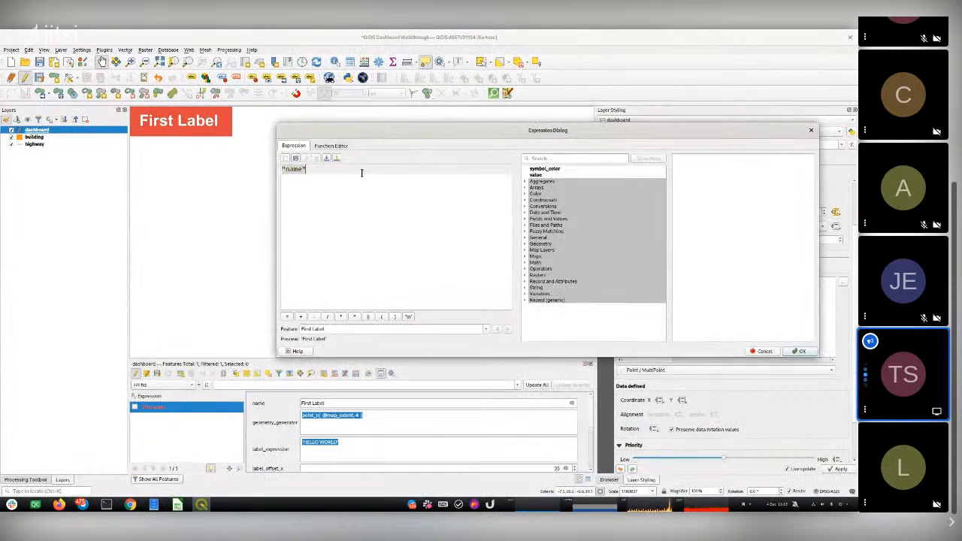
key("ctrl+a")
type("eval(")
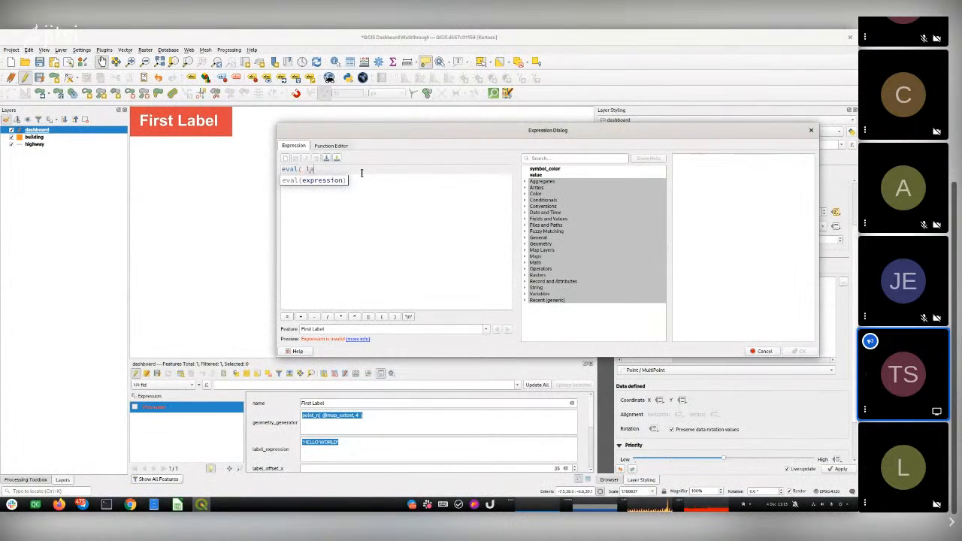
key("BackSpace")
key("BackSpace")
key("BackSpace")
key("BackSpace")
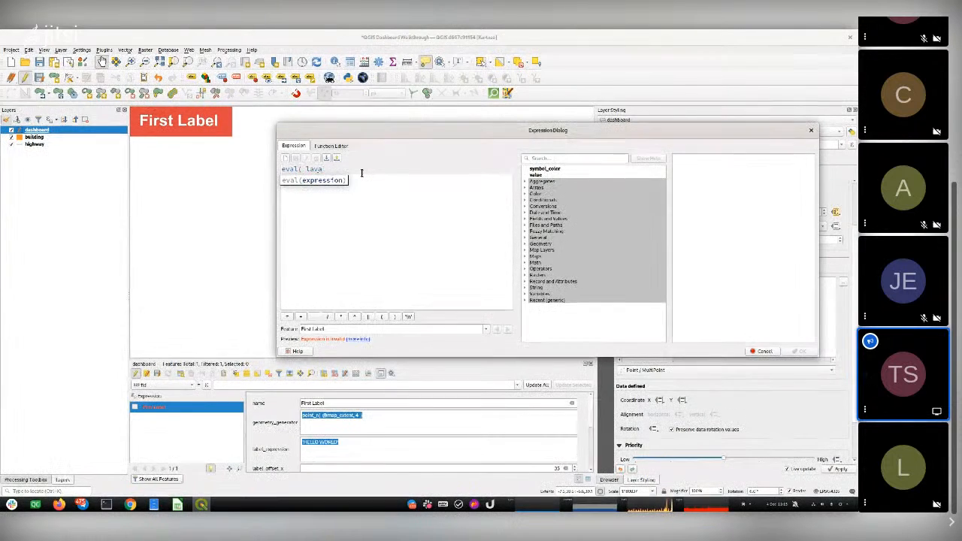
type("be")
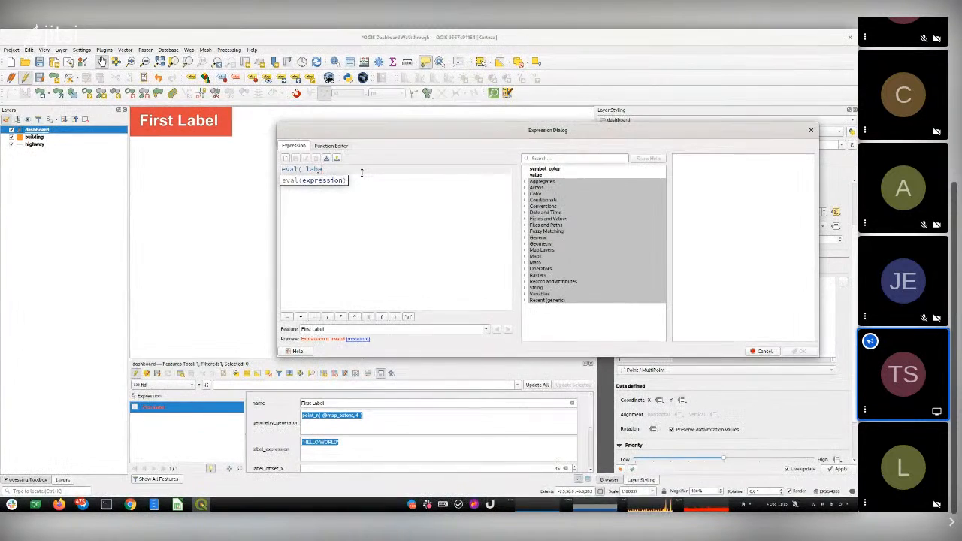
type("l_expression )")
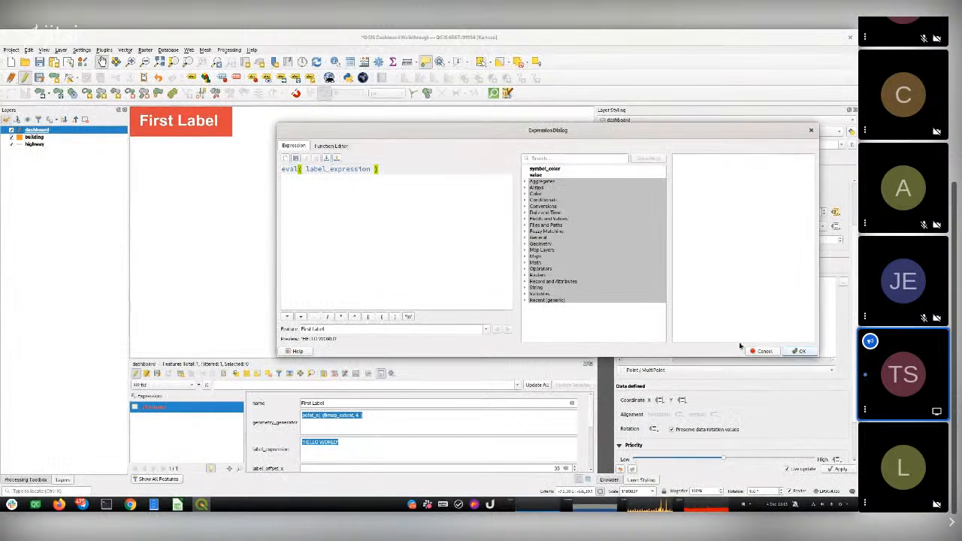
Capture a screenshot of the expression dialog and save it as dashboard6.png in the screenshots folder.
key("Print")
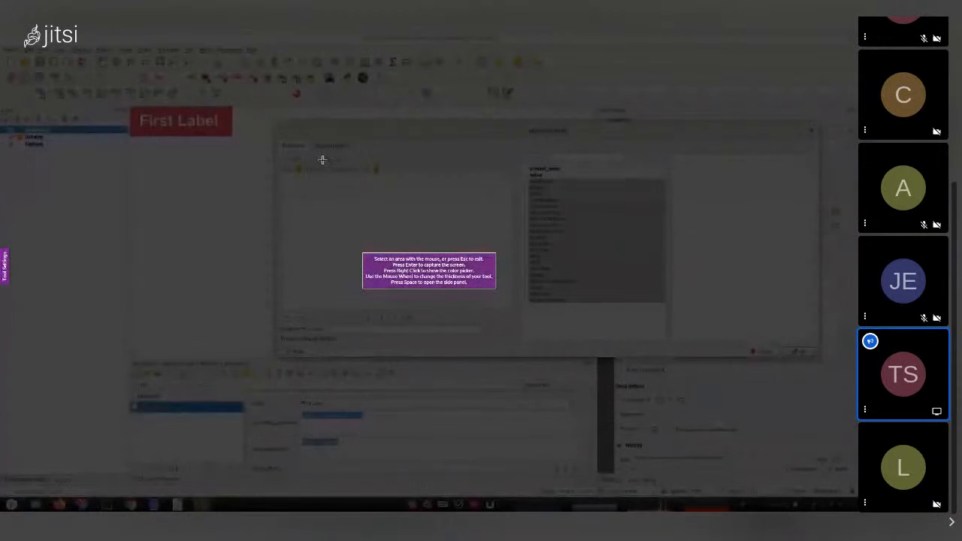
mouse_move(273, 120)
left_mouse_down()
mouse_move(457, 194)
mouse_move(702, 273)
mouse_move(822, 361)
left_mouse_up()
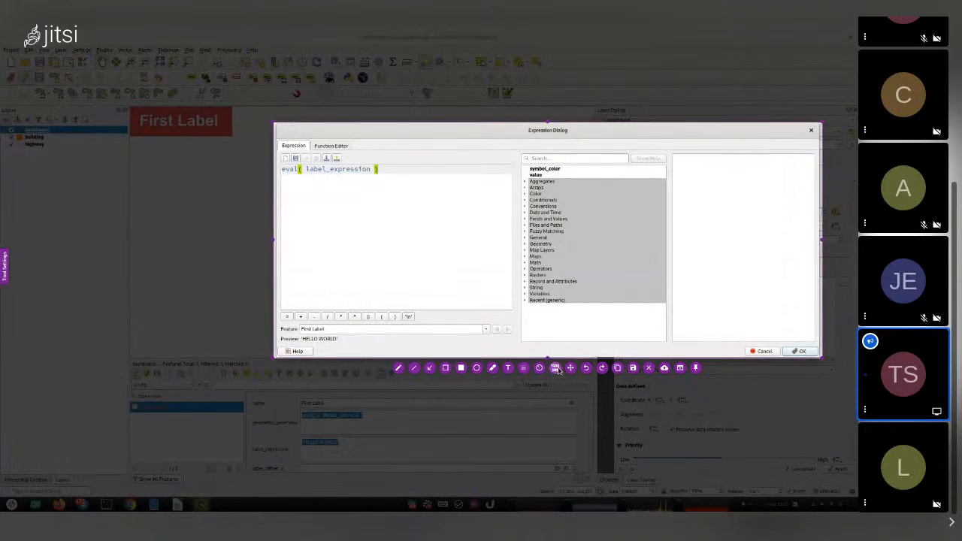
left_click(633, 368)
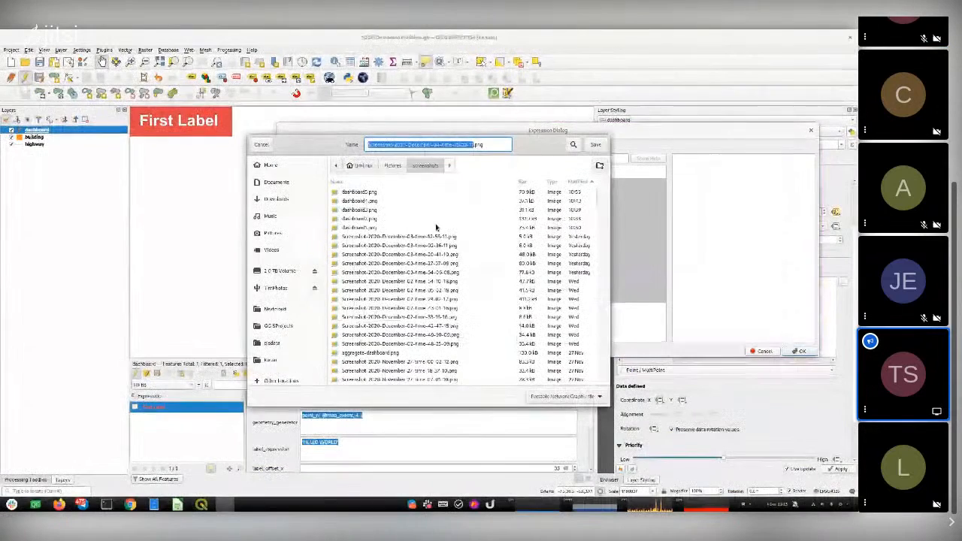
left_click(420, 144)
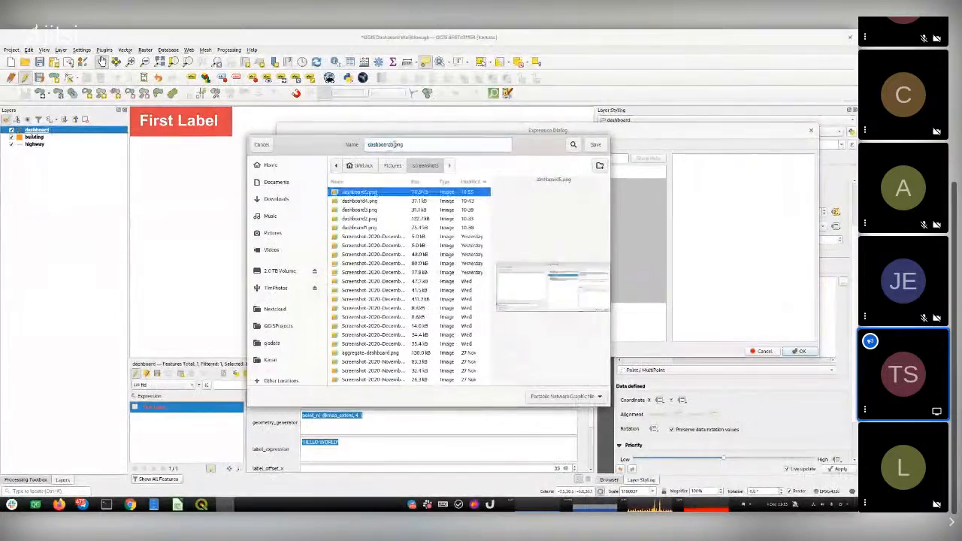
key("Left")
key("Left")
key("Left")
key("Left")
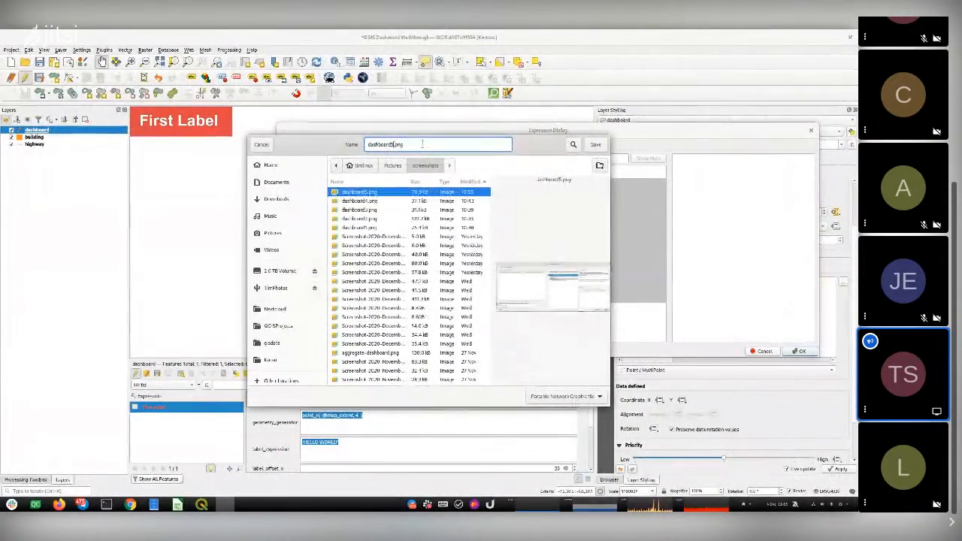
key("BackSpace")
type("6")
key("Return")
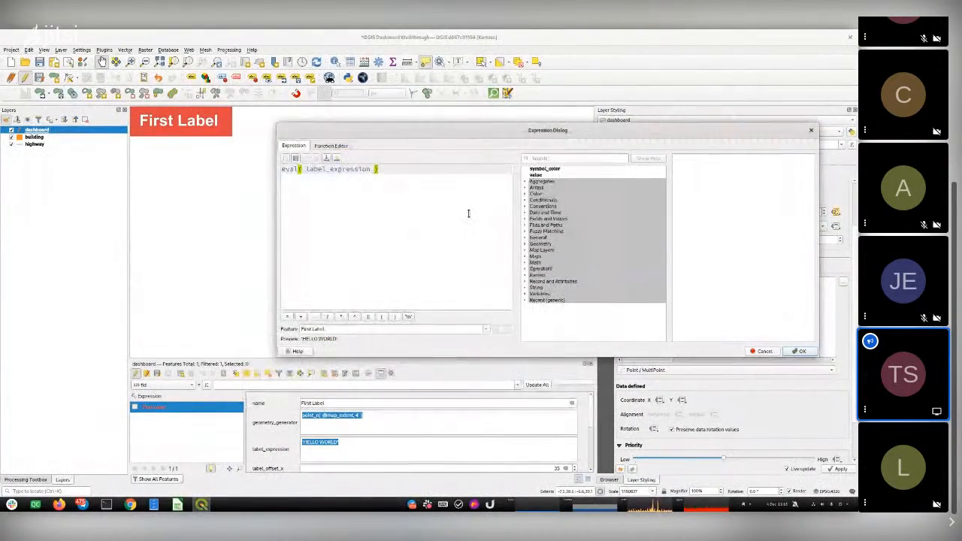
Accept the eval( label_expression ) label value and inspect First Label's label_expression text.
left_click(789, 350)
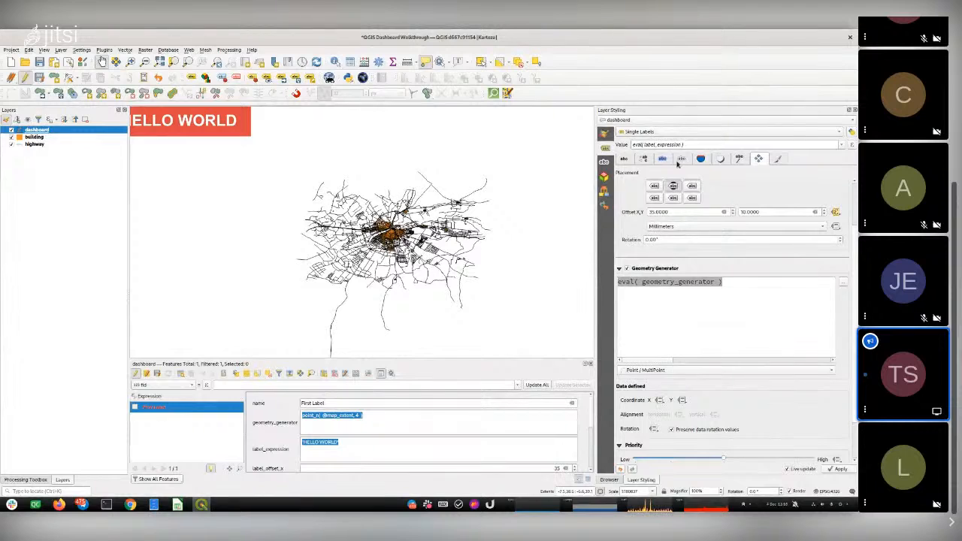
scroll(383, 418, "down", 1)
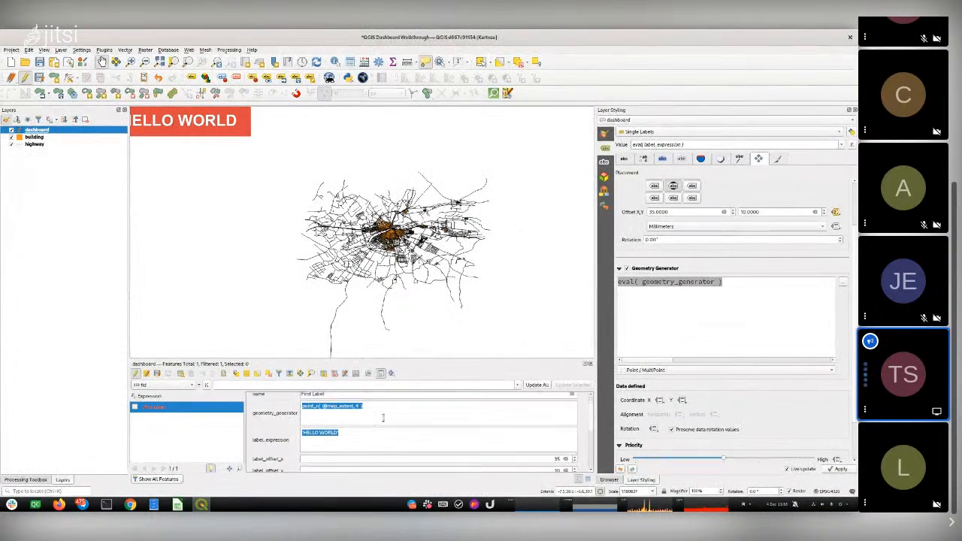
left_click(337, 431)
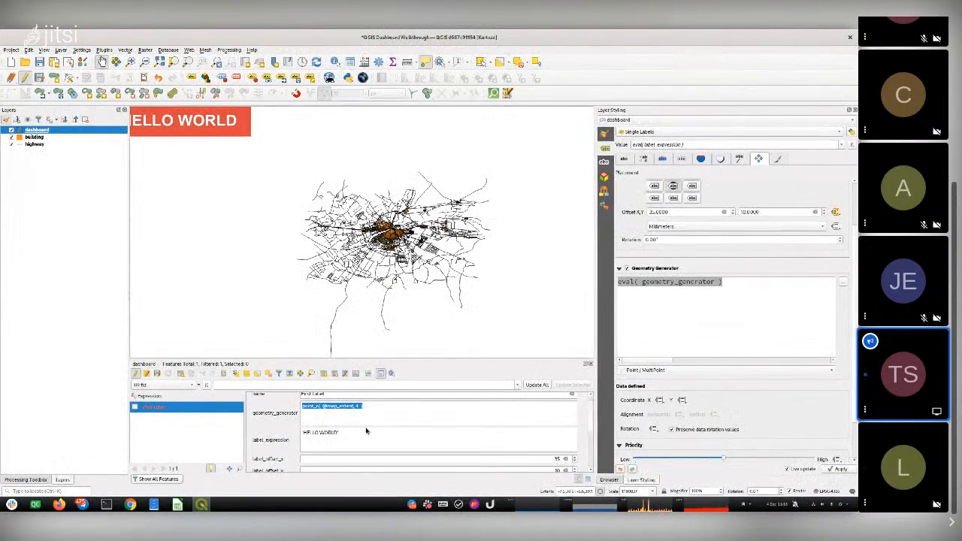
Reduce First Label's font_size so the whole label text fits inside its red background, and refresh the map.
left_click_drag(590, 416, 590, 438)
scroll(591, 438, "down", 4)
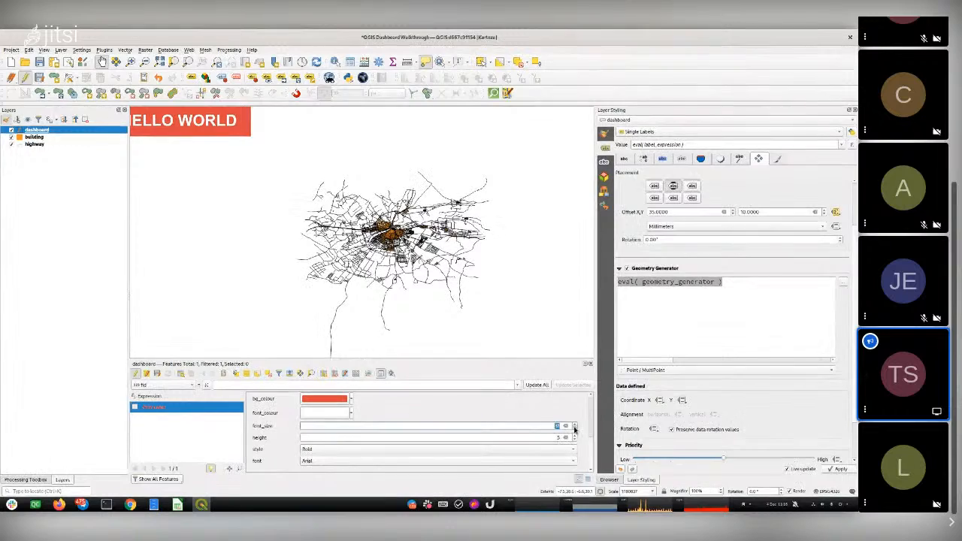
left_click(575, 426)
left_click(575, 428)
left_click(574, 429)
left_click(574, 428)
left_click(575, 429)
left_click(575, 429)
left_click(575, 428)
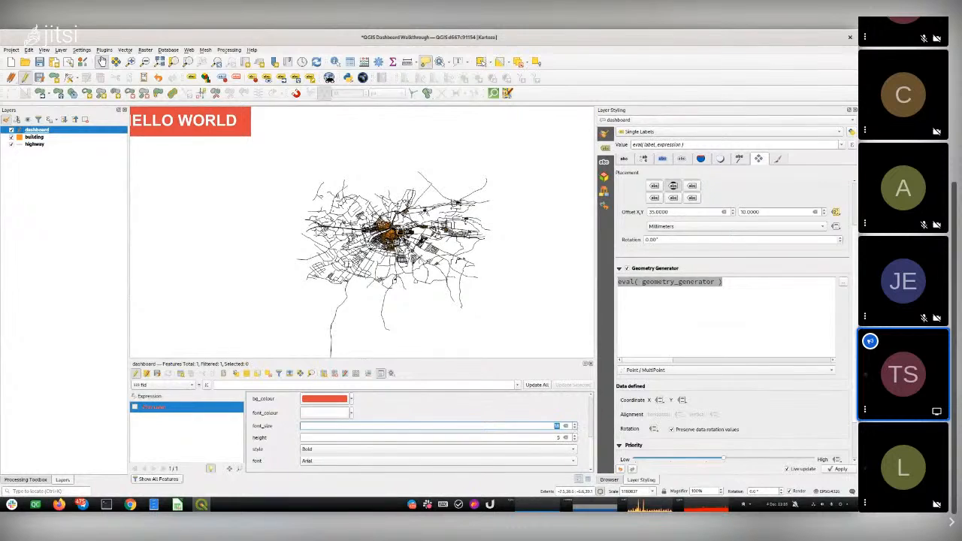
left_click(317, 63)
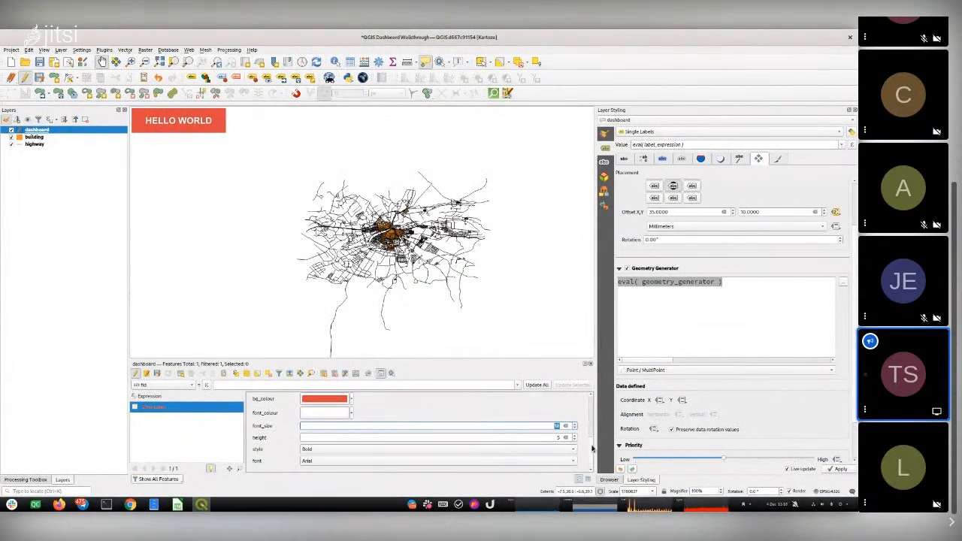
Save the project, stop editing the dashboard layer and save its changes.
scroll(594, 449, "up", 5)
scroll(598, 398, "down", 5)
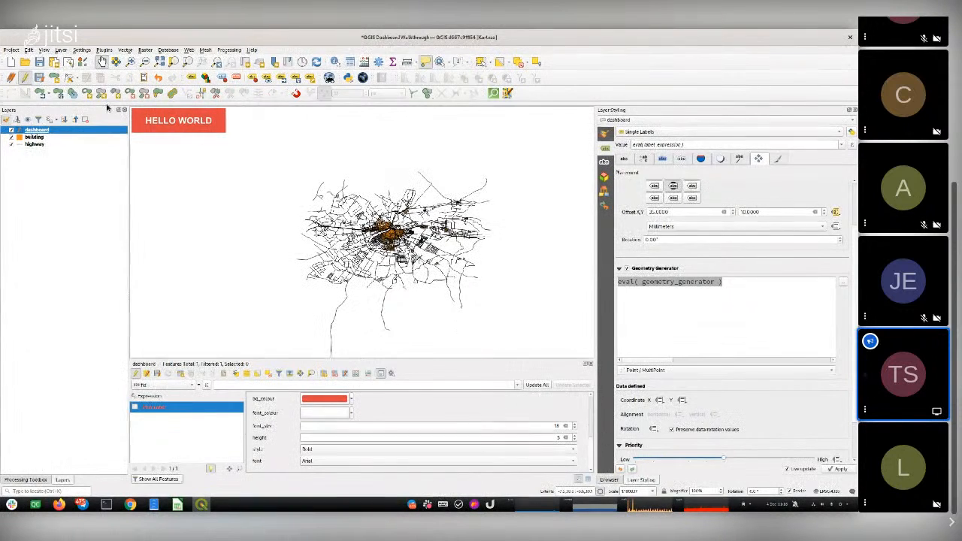
left_click(39, 62)
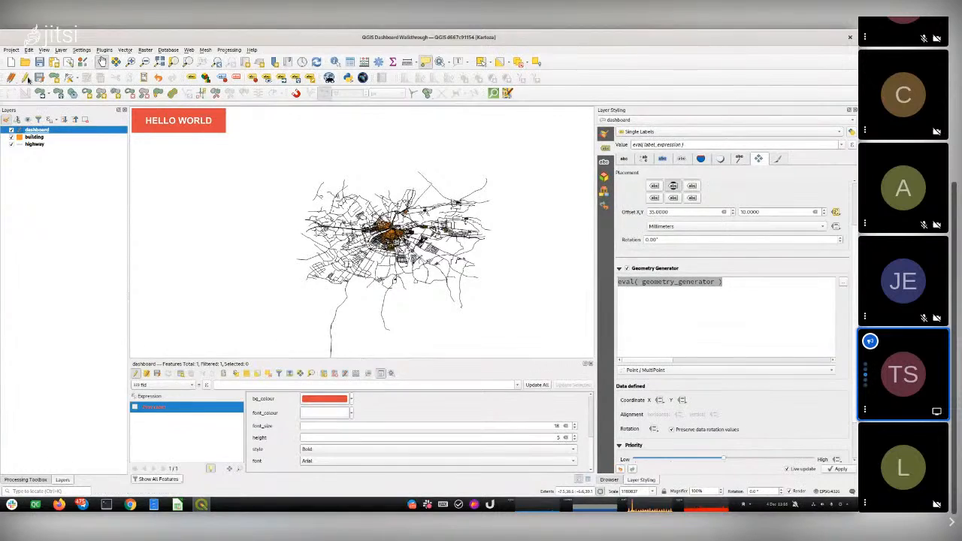
left_click(26, 78)
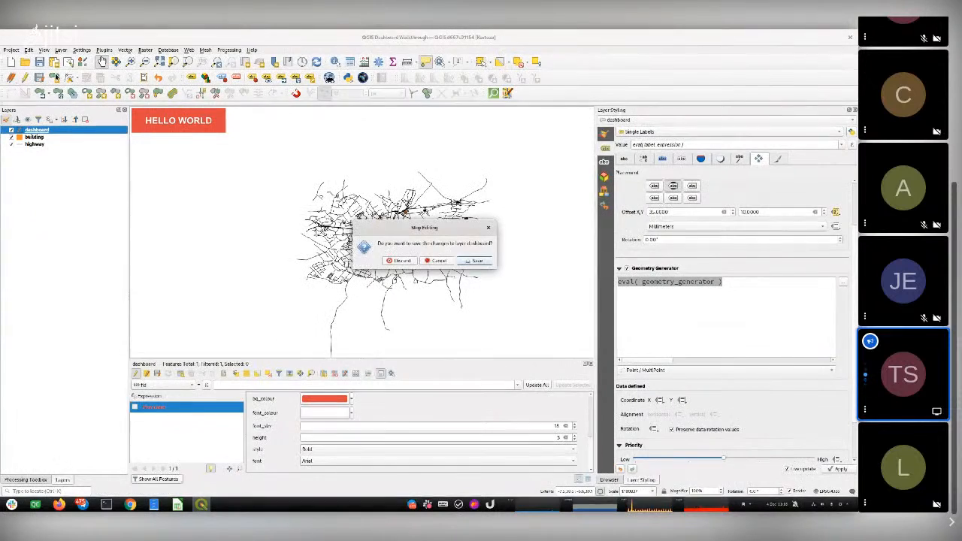
left_click(475, 260)
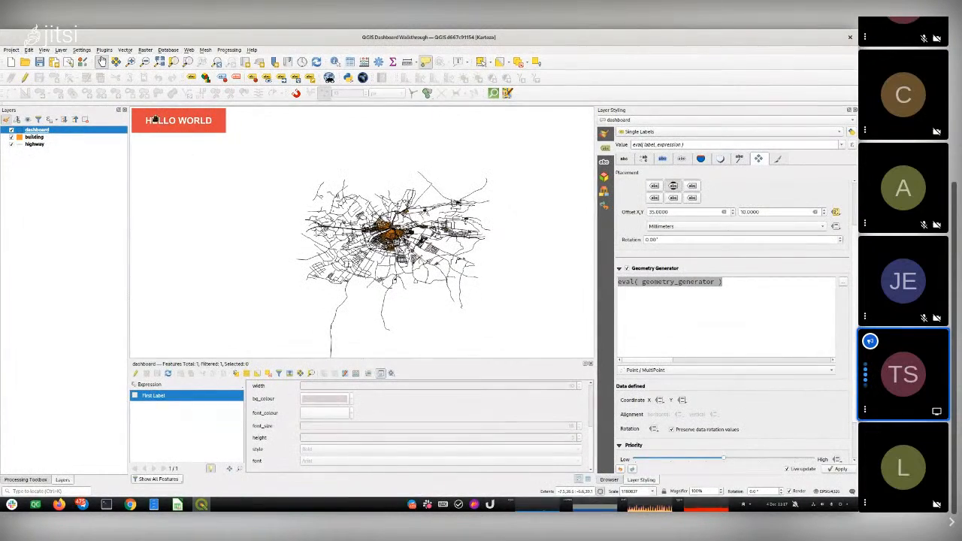
Open the variables in the project properties and widen the Variable column to read the full variable names.
left_click(82, 50)
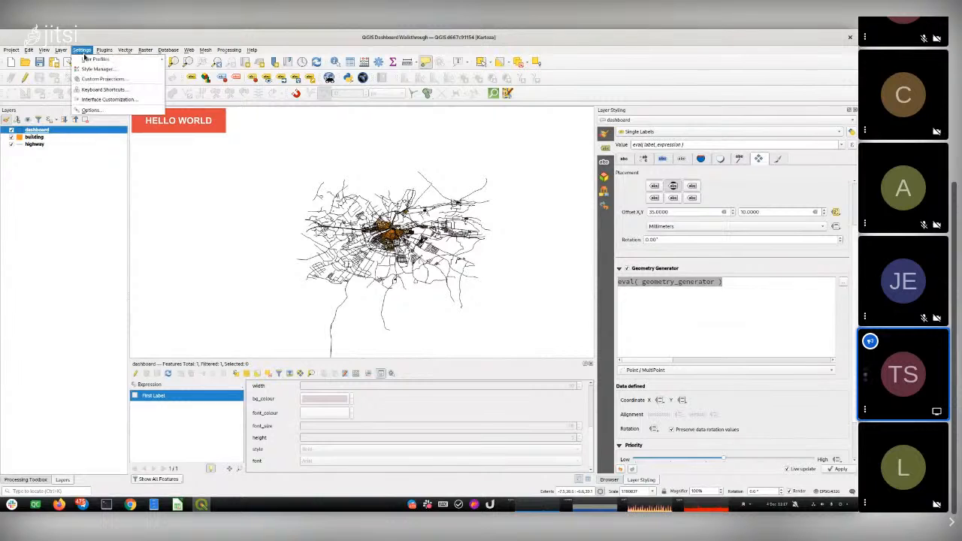
mouse_move(97, 60)
left_click(822, 491)
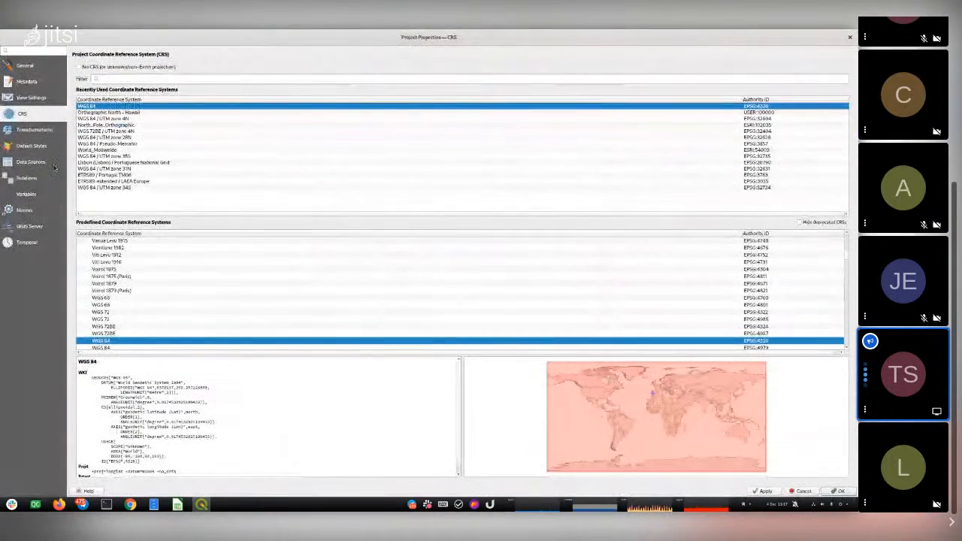
left_click(26, 194)
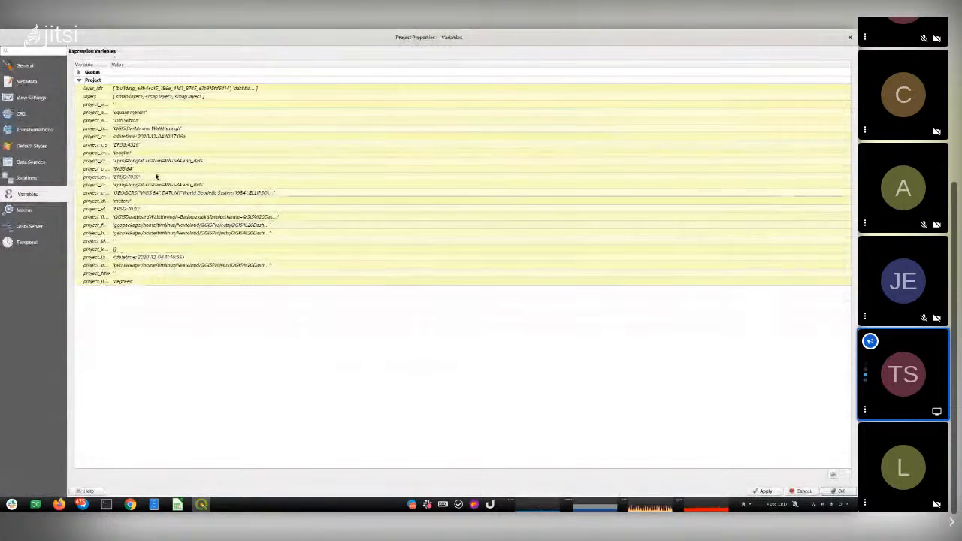
left_click(107, 88)
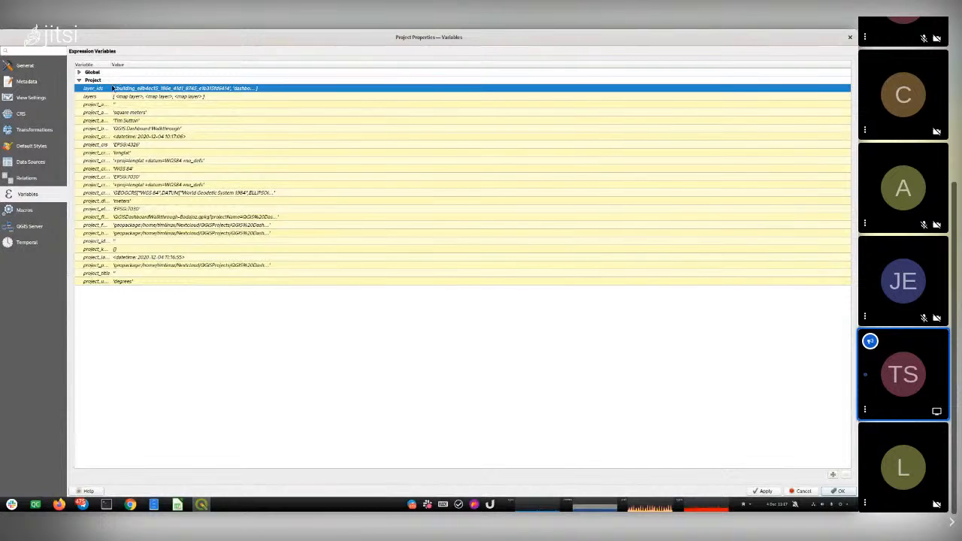
left_click_drag(111, 65, 174, 64)
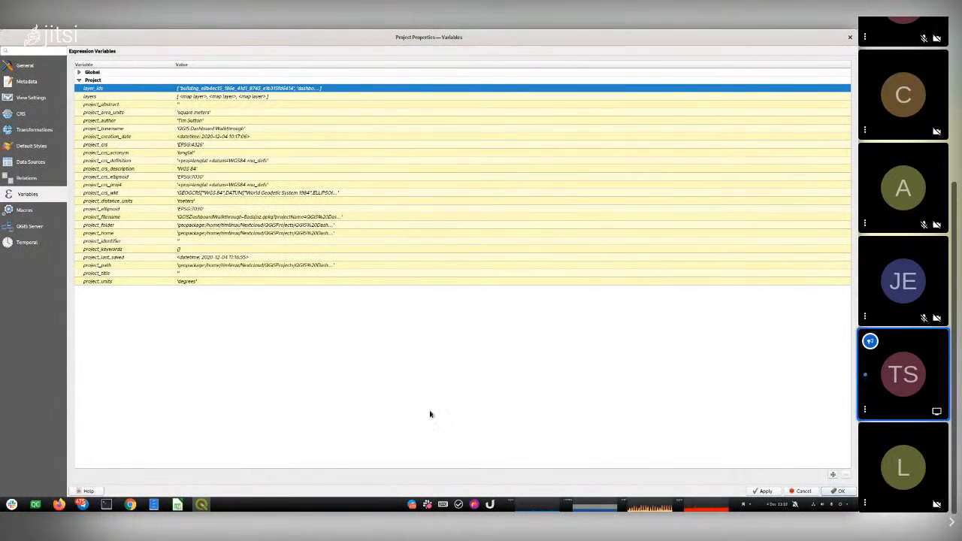
Add a project variable named does_it_rock with the value Yes QGIS Rocks, accept the project properties and dismiss the map message.
left_click(833, 474)
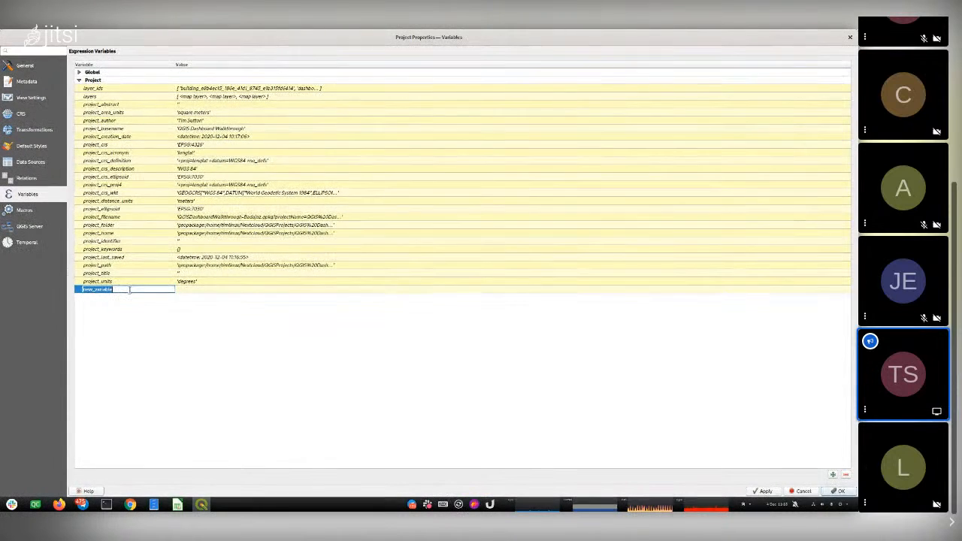
type("dem_it_rock")
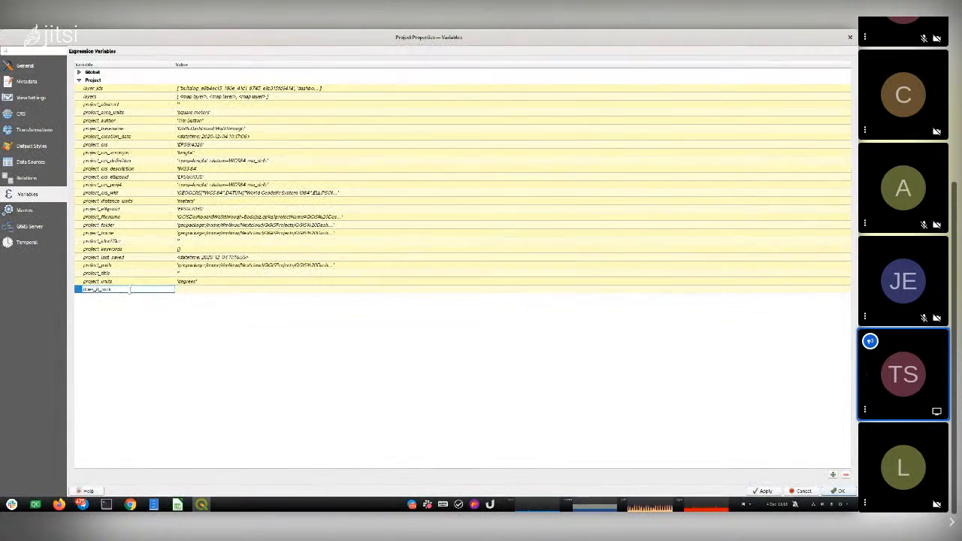
double_click(197, 289)
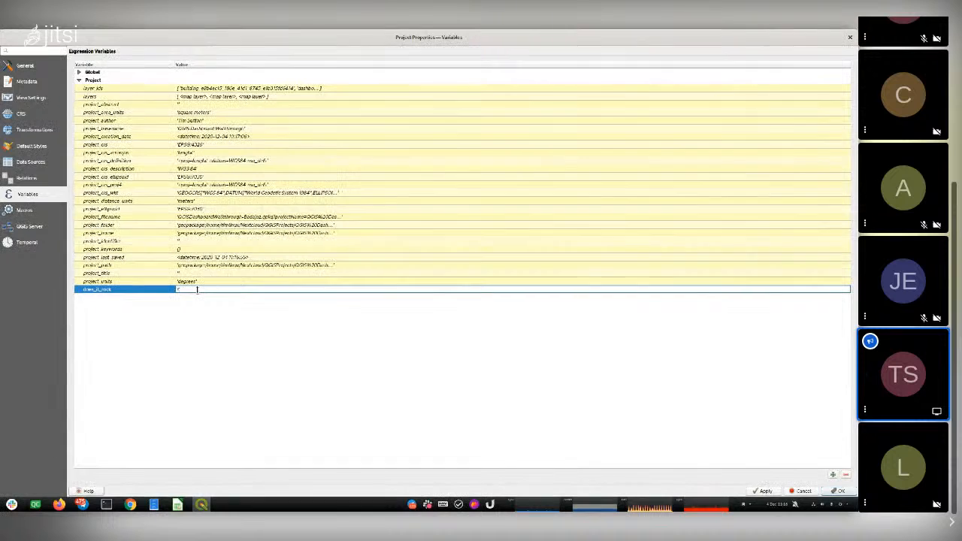
type("Yes QGIS Rocks")
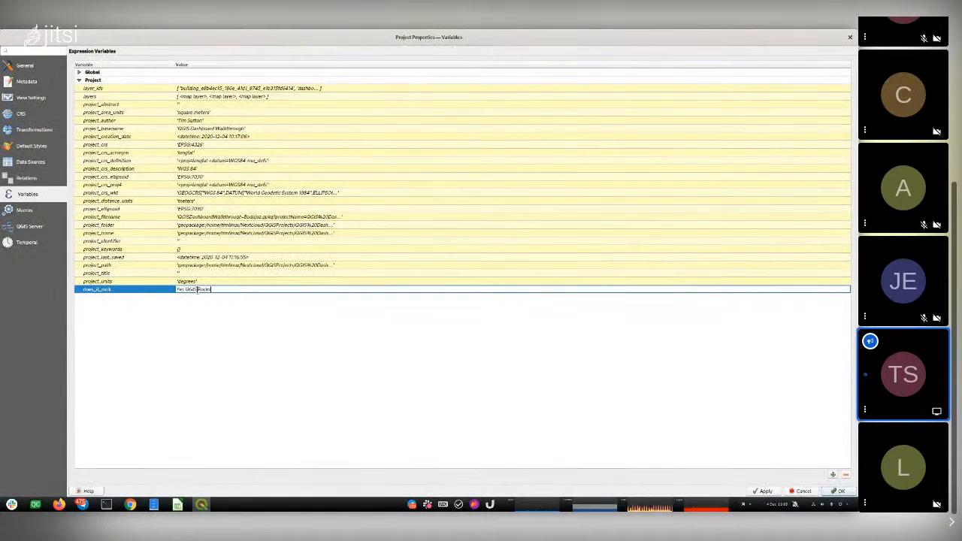
key("Return")
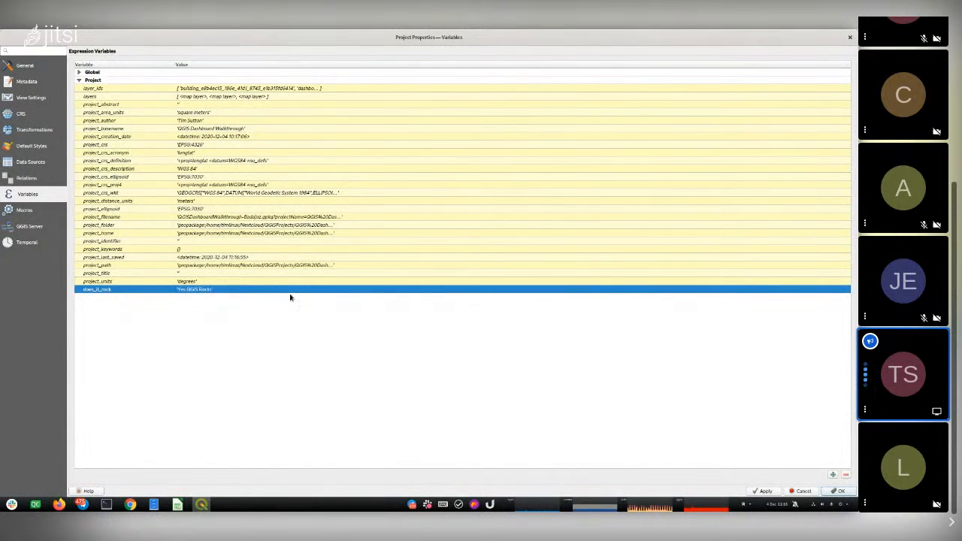
left_click(839, 490)
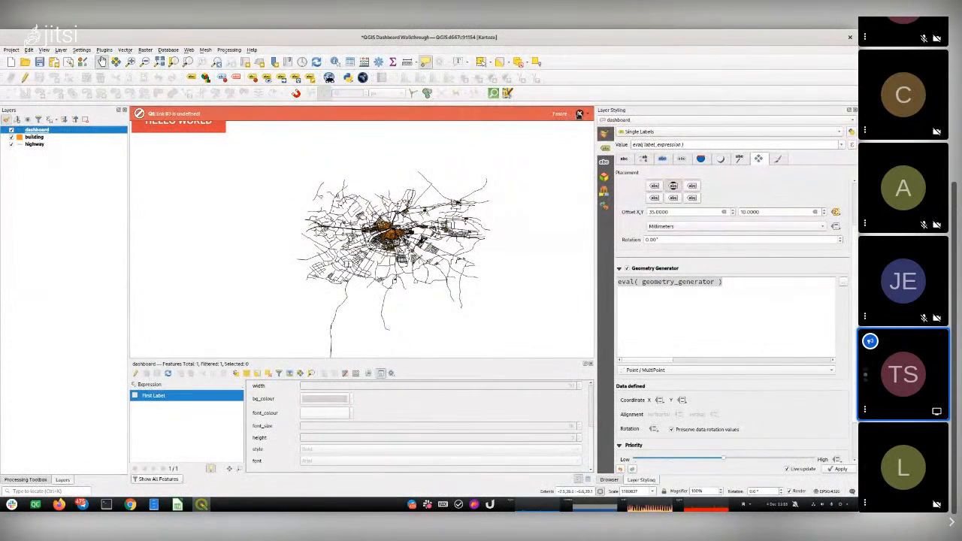
left_click(580, 113)
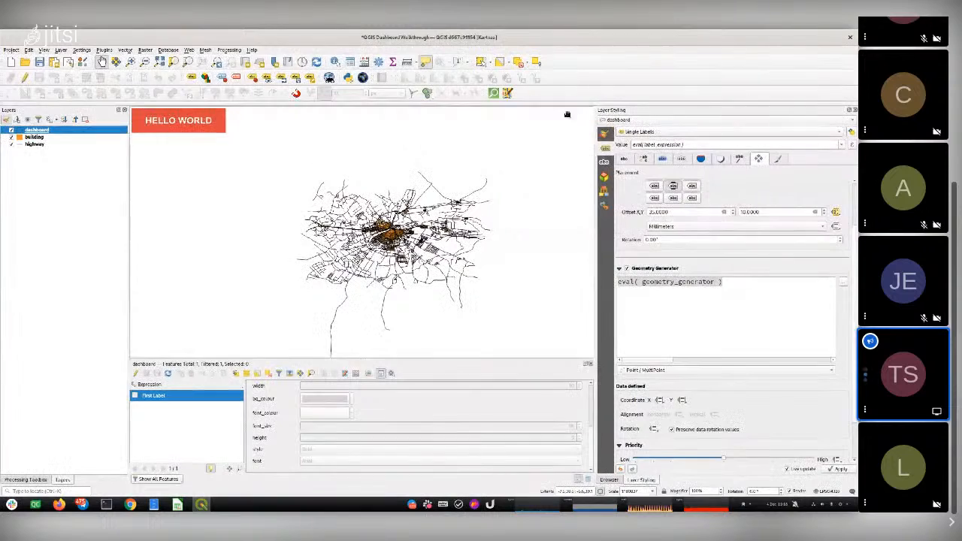
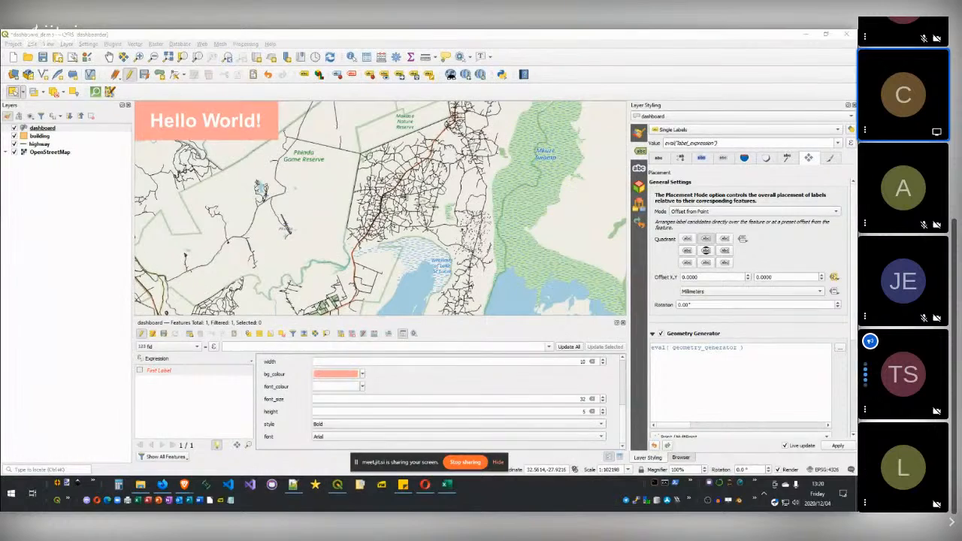
left_click(466, 462)
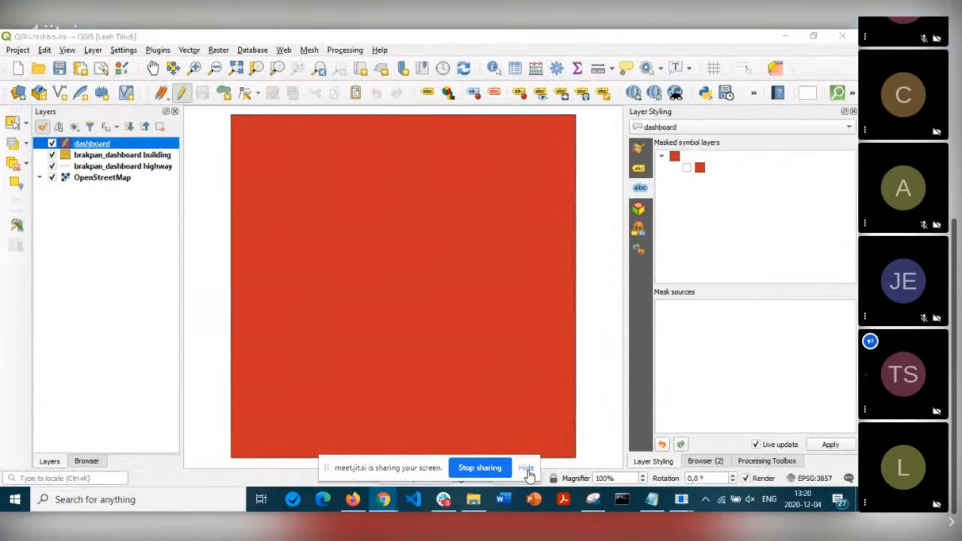
left_click(527, 468)
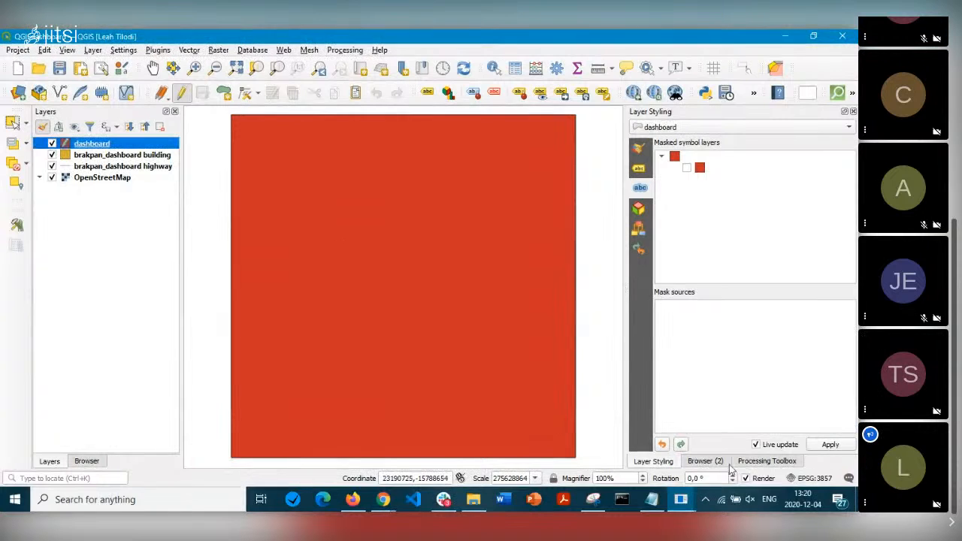
Open the symbol layer type choices for the Simple Fill in the dashboard layer's symbology.
left_click(639, 149)
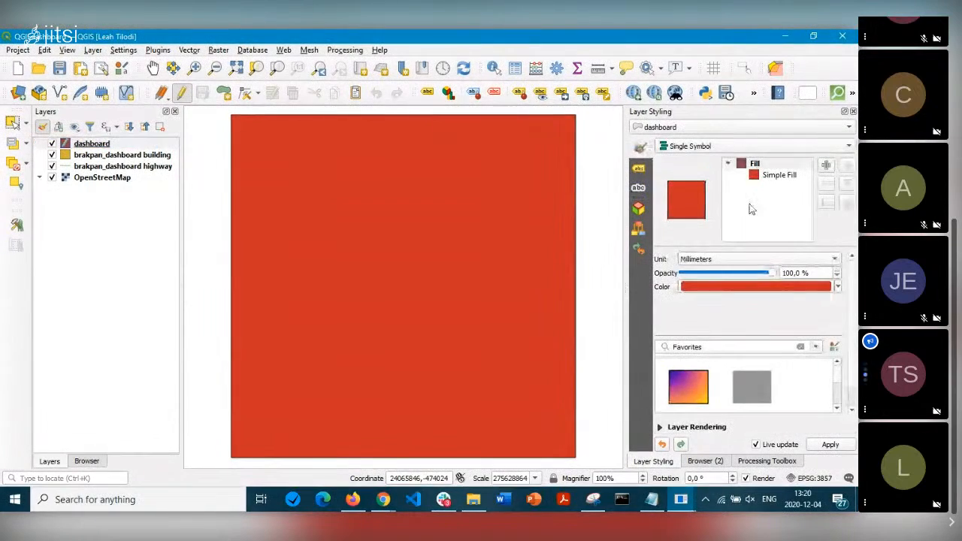
left_click(775, 175)
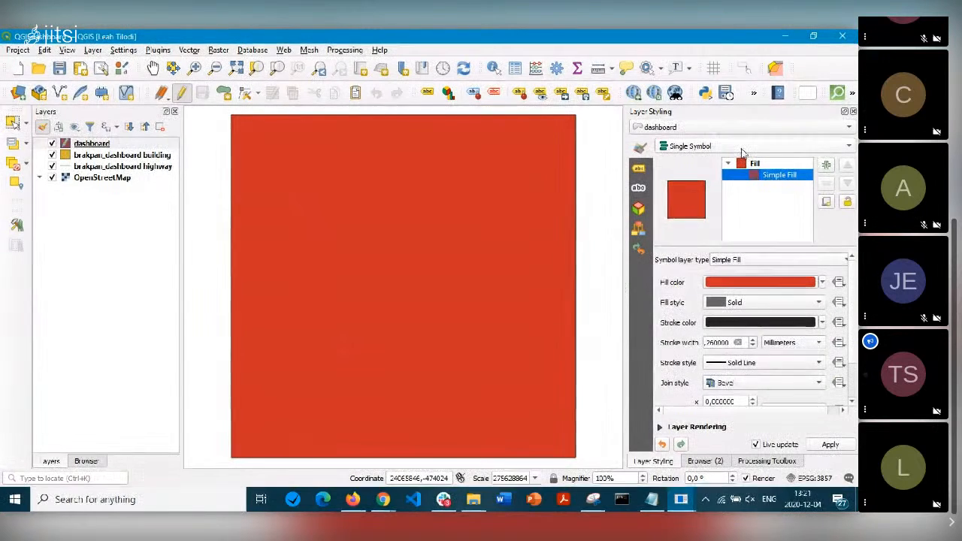
left_click(732, 261)
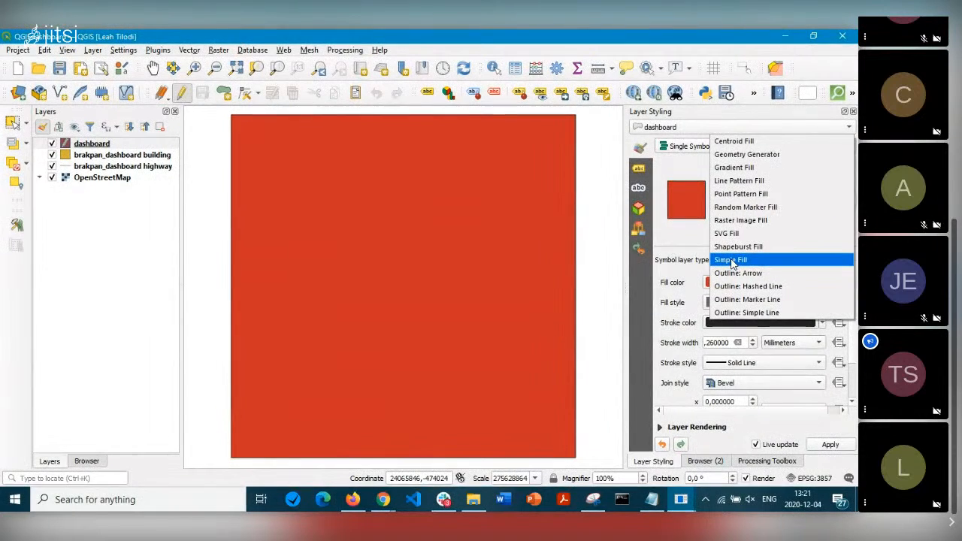
Set the dashboard layer's symbology to No Symbols and review the fields in its attribute table.
left_click(684, 146)
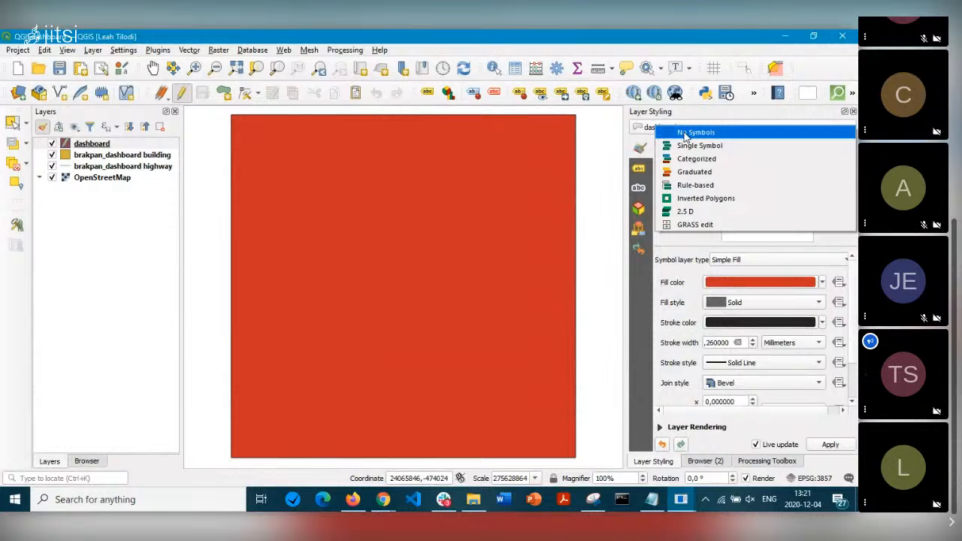
left_click(684, 133)
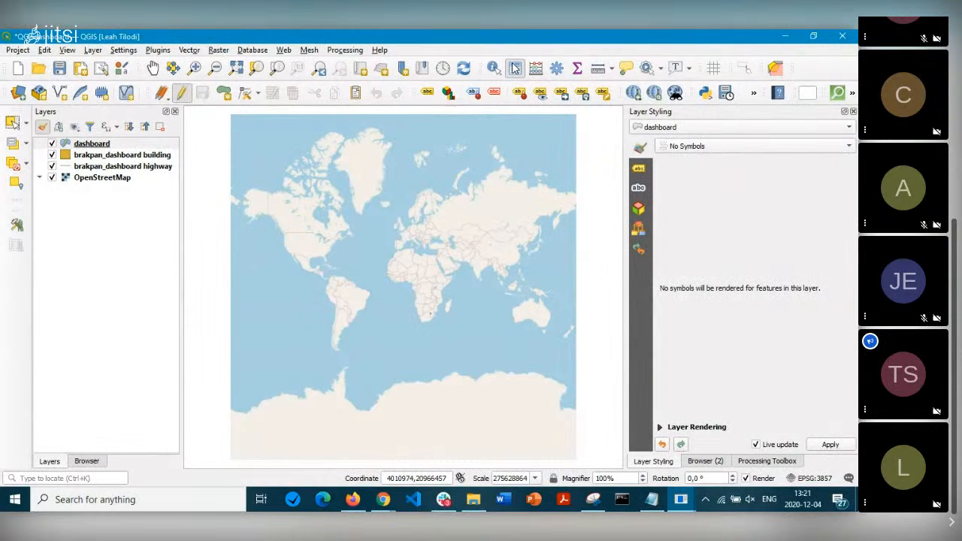
left_click(515, 68)
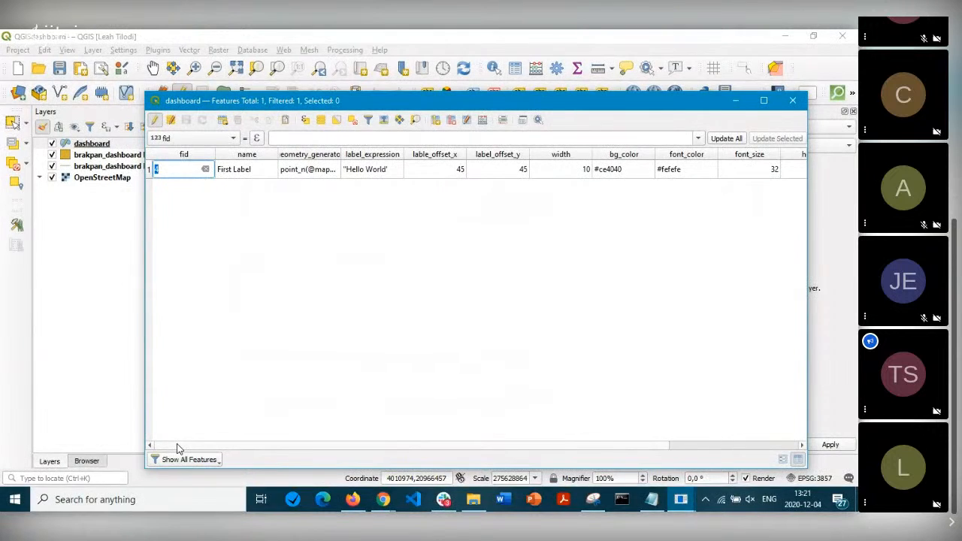
left_click(177, 445)
left_click_drag(178, 449, 290, 454)
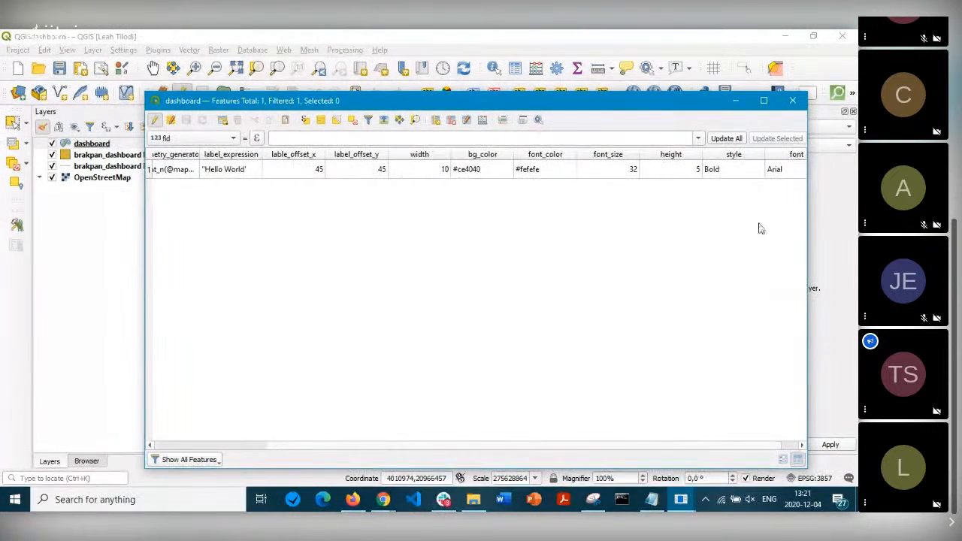
left_click(733, 103)
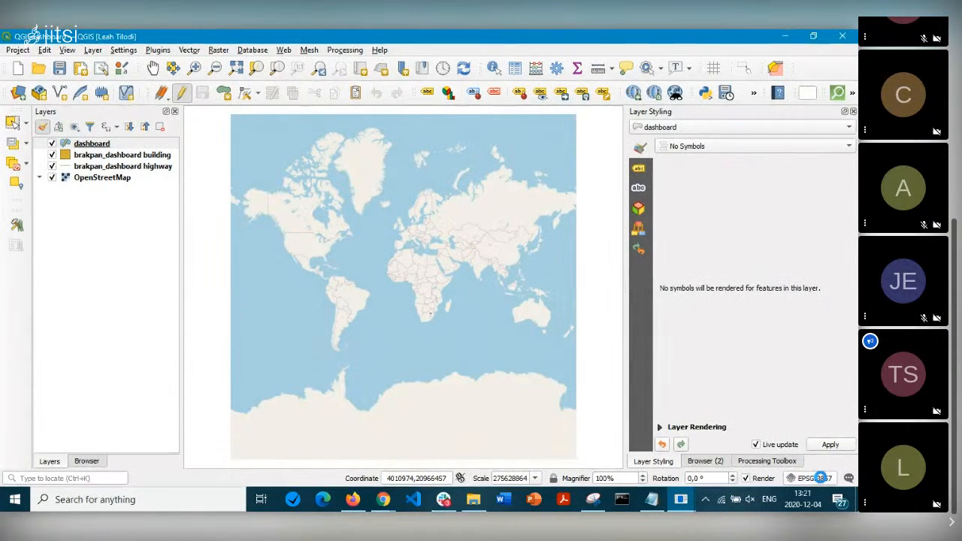
Set the project coordinate reference system to WGS 84 (EPSG:4326) and save the project, overwriting the version on disk.
left_click(822, 479)
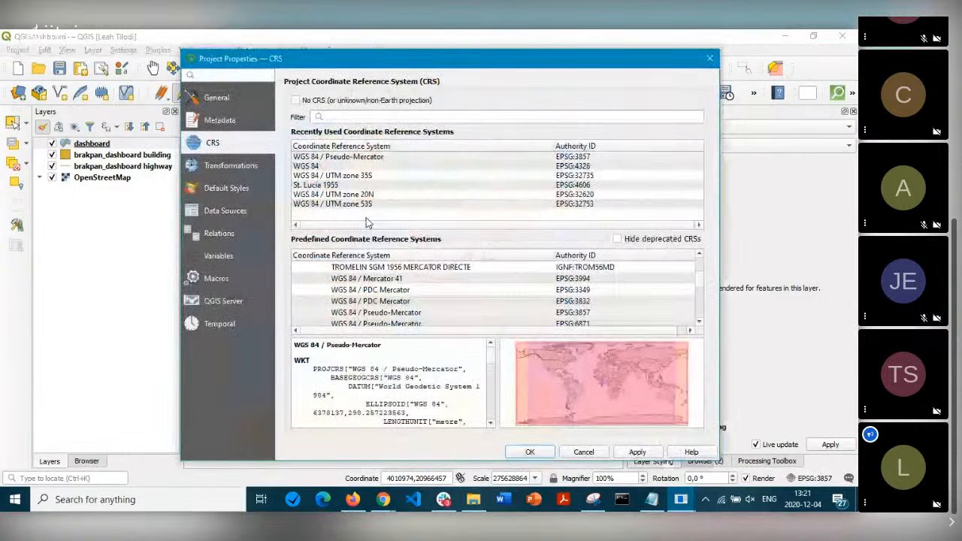
left_click(323, 165)
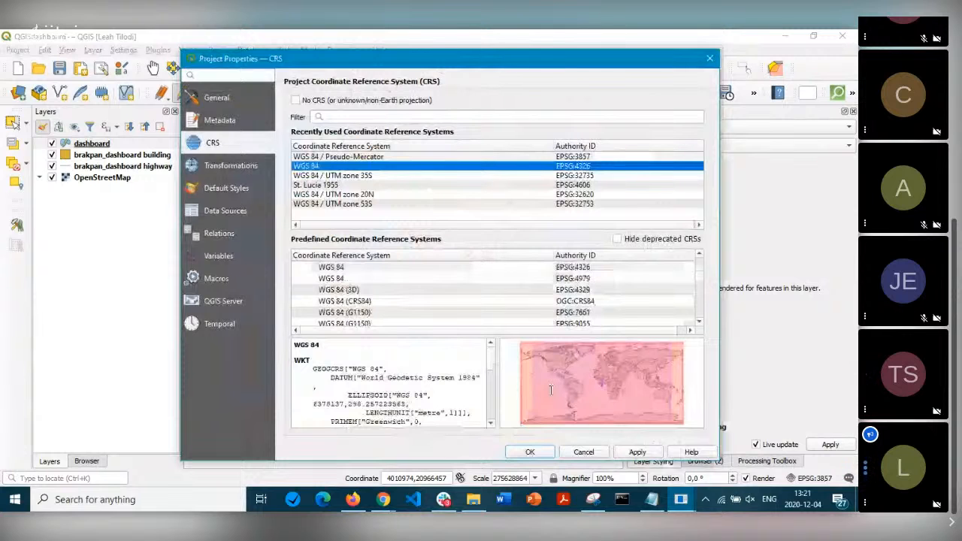
left_click(641, 452)
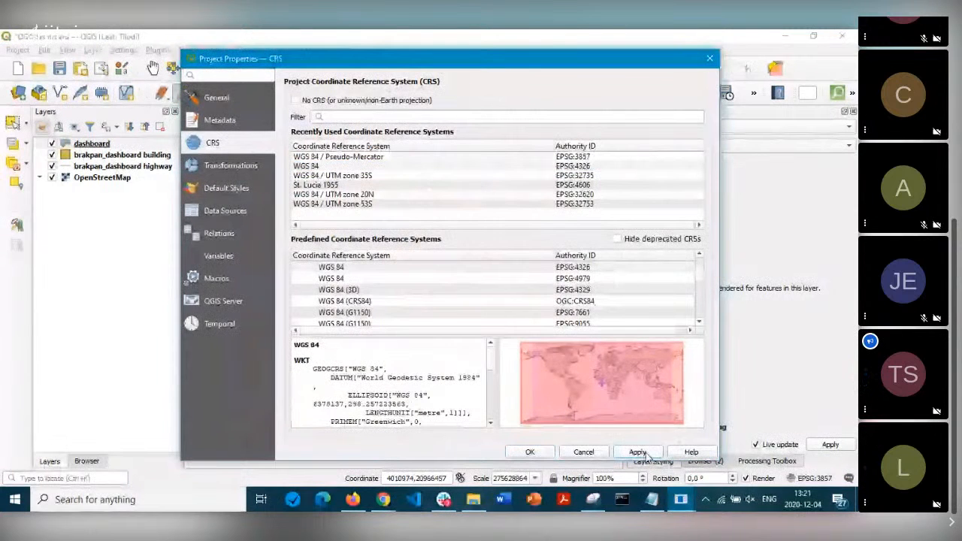
left_click(530, 452)
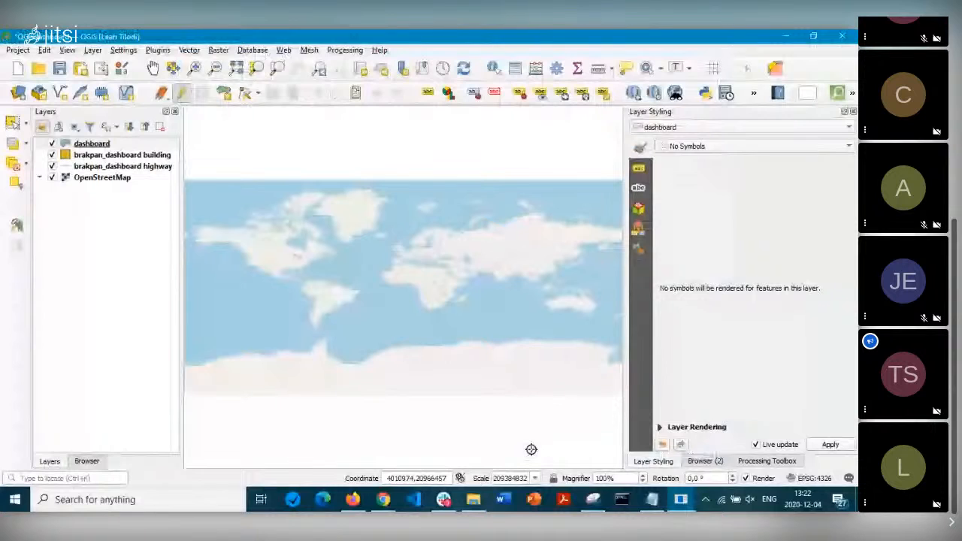
left_click(62, 70)
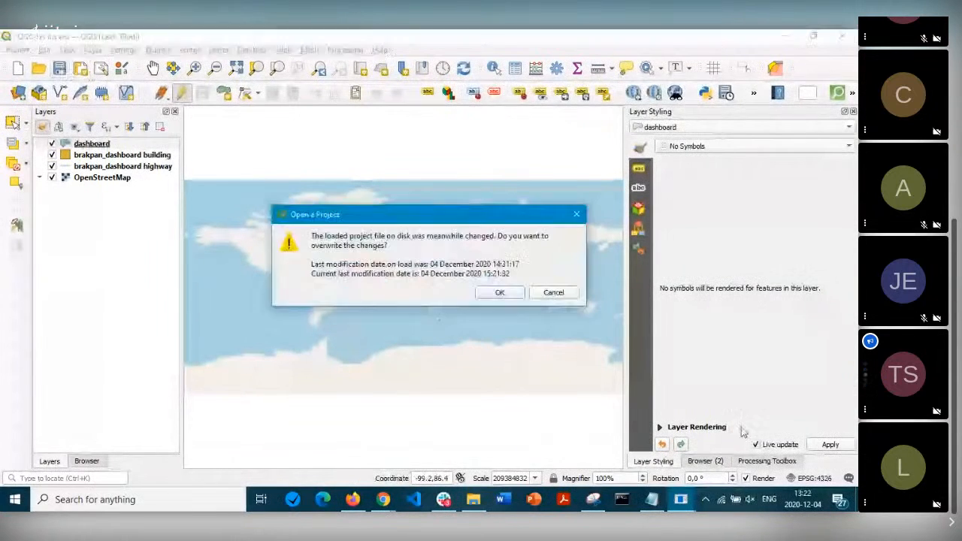
left_click(500, 295)
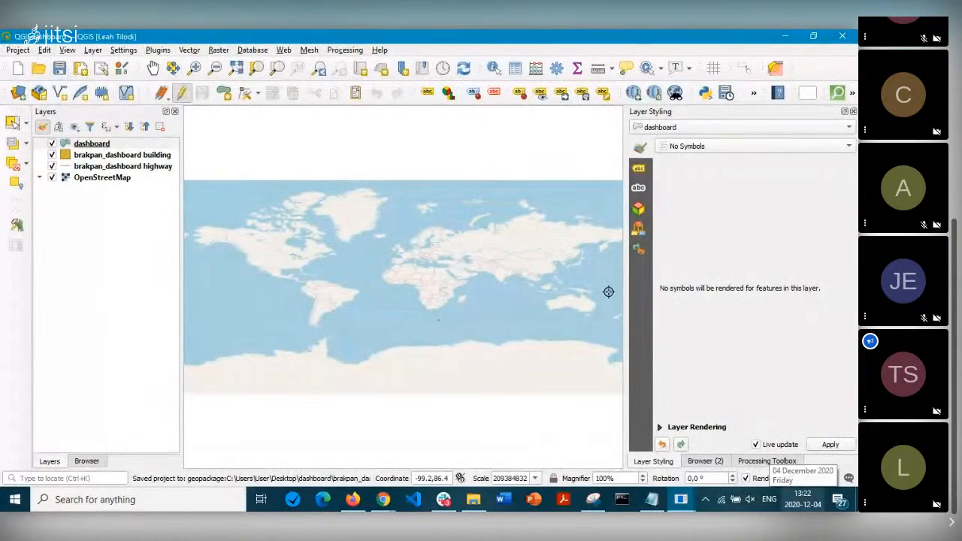
Look over the dashboard layer's attribute table again, checking the label settings stored for First Label.
left_click(515, 68)
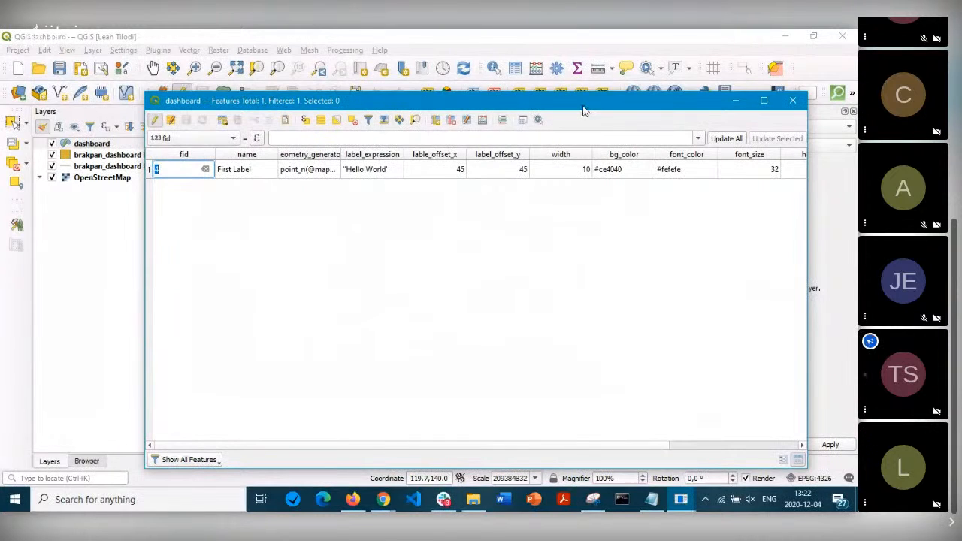
left_click_drag(585, 111, 477, 287)
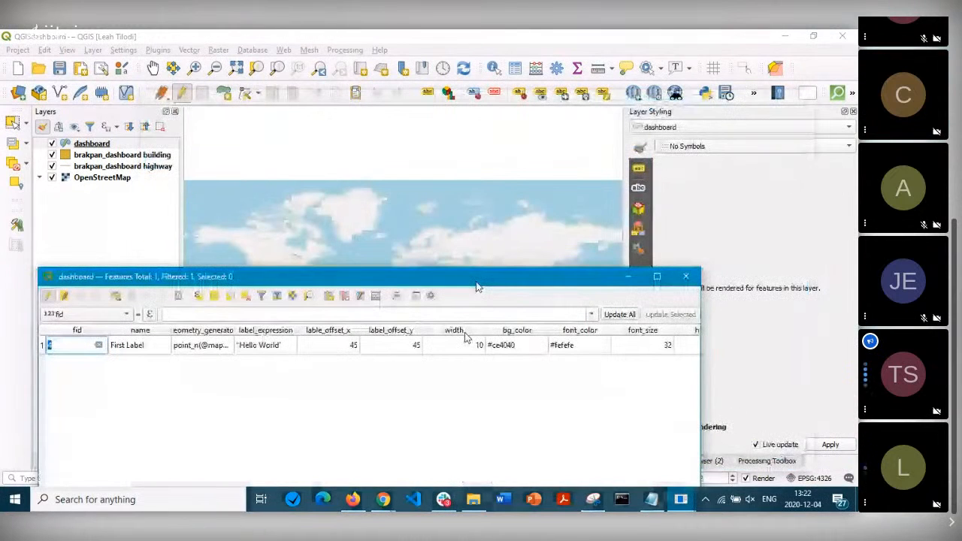
left_click_drag(71, 277, 212, 110)
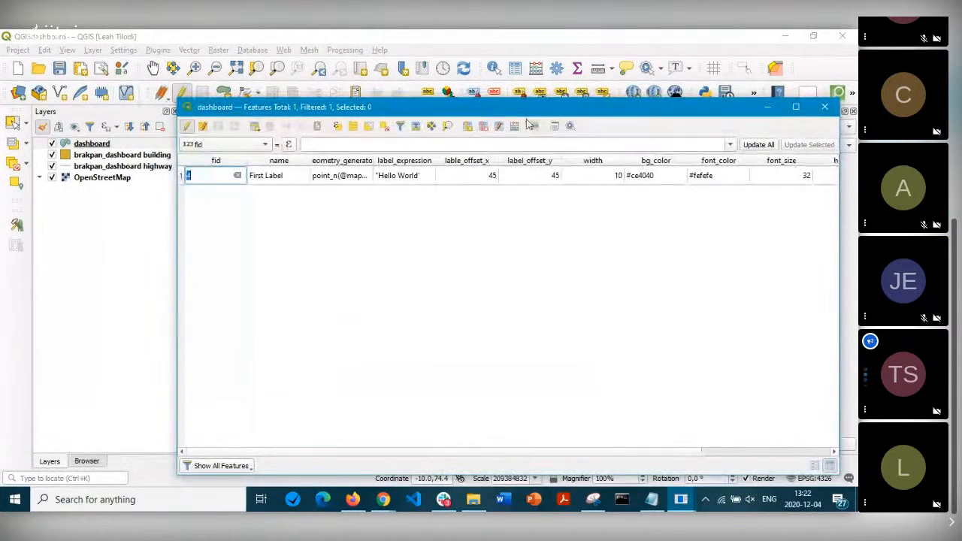
left_click(815, 466)
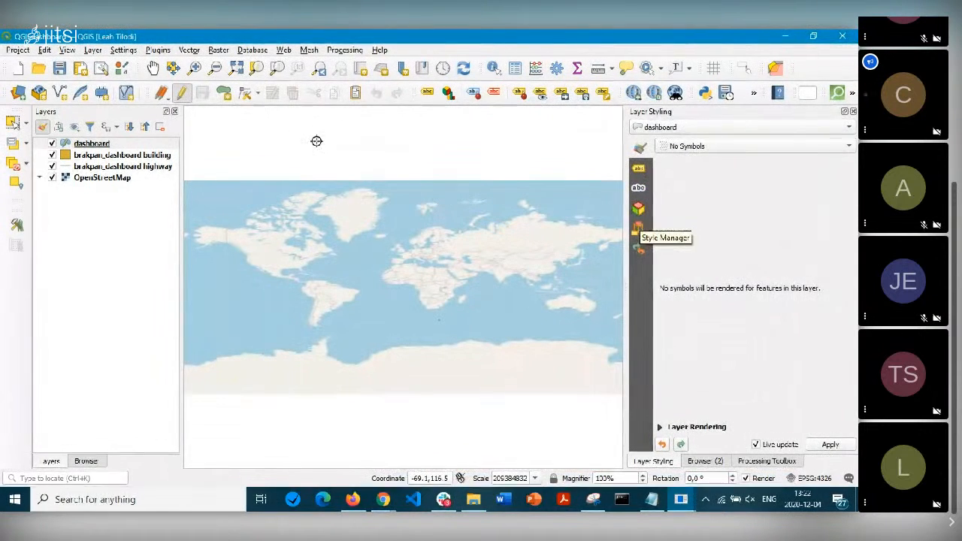
Refresh the map and zoom to the extent of the brakpan_dashboard building layer.
left_click(464, 70)
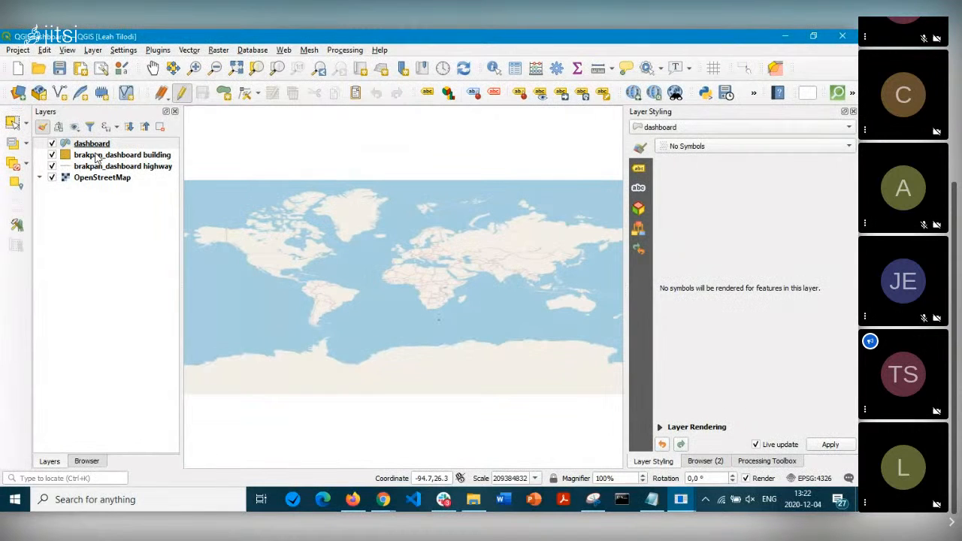
right_click(97, 155)
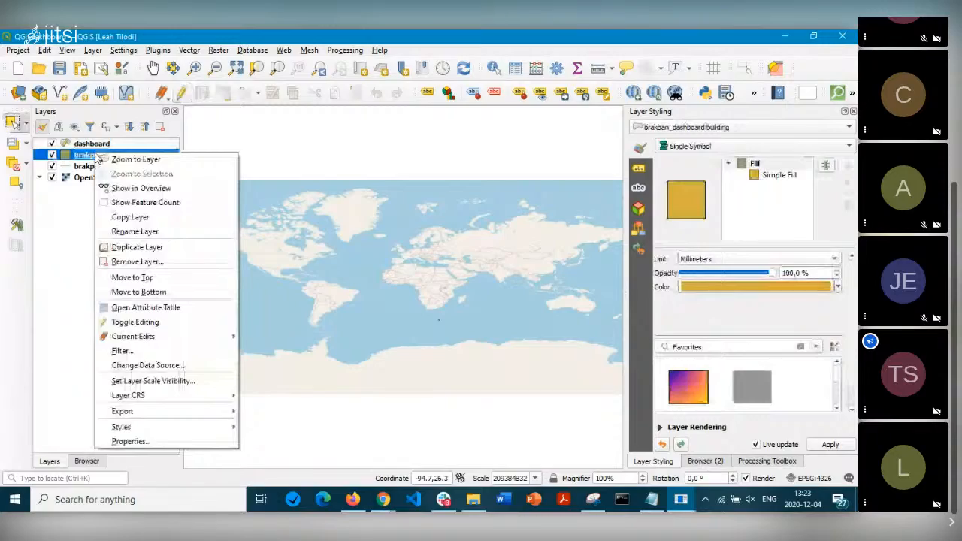
left_click(121, 160)
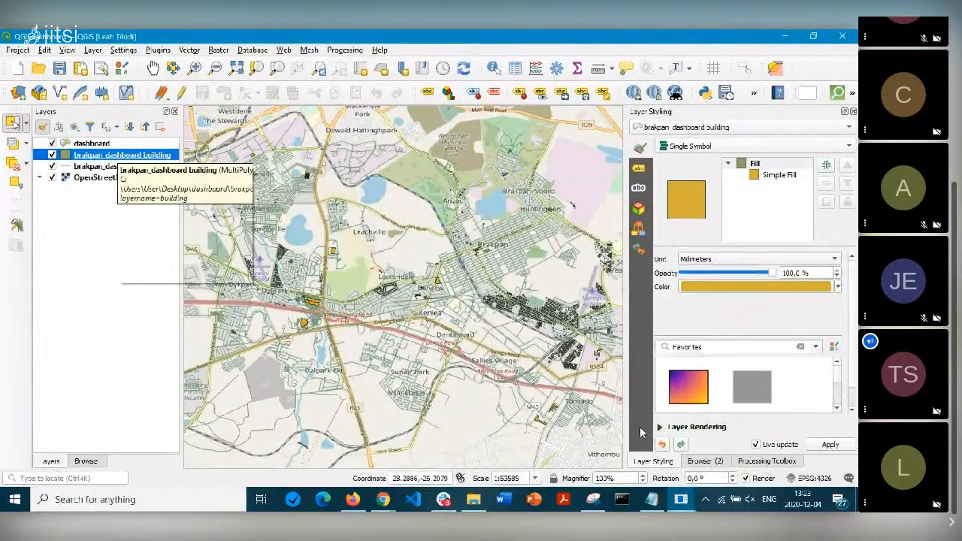
Examine the dashboard layer's label settings for text, formatting, buffer, mask, shadow and placement.
left_click(638, 168)
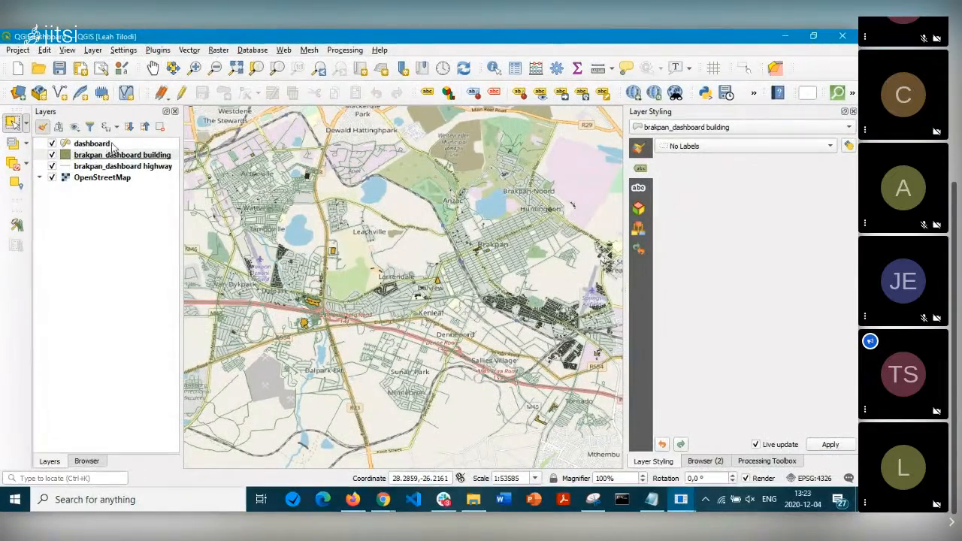
left_click(101, 143)
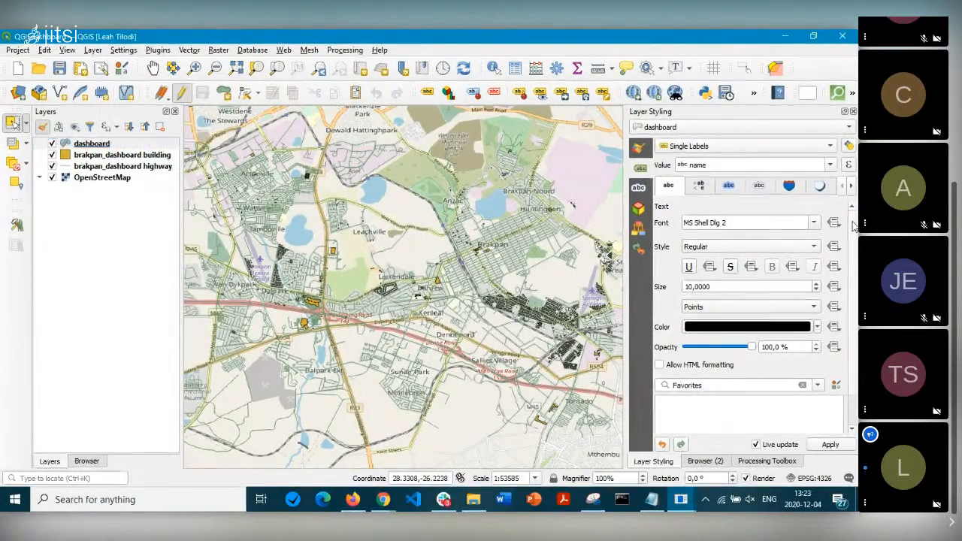
mouse_move(854, 226)
left_mouse_down()
mouse_move(856, 283)
mouse_move(855, 212)
left_mouse_up()
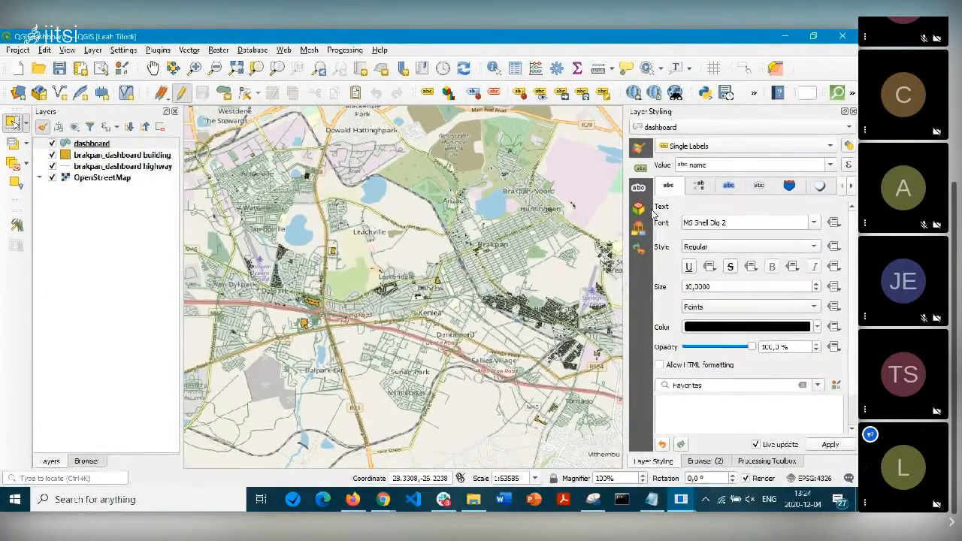
left_click(698, 186)
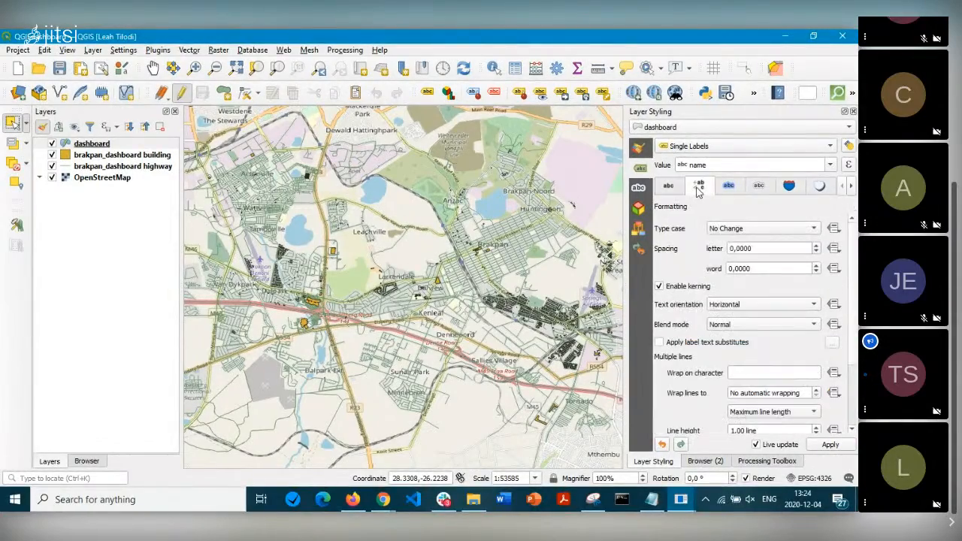
left_click(760, 185)
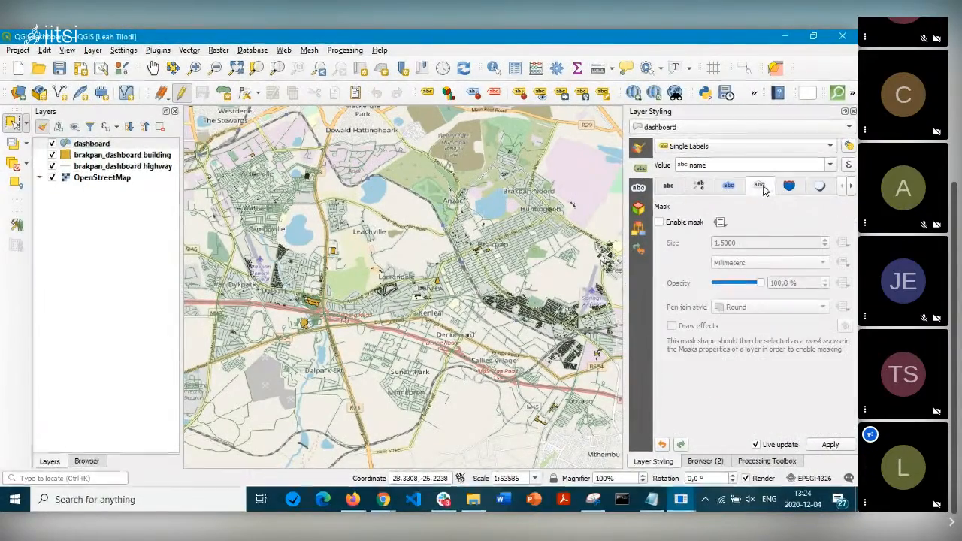
left_click(729, 187)
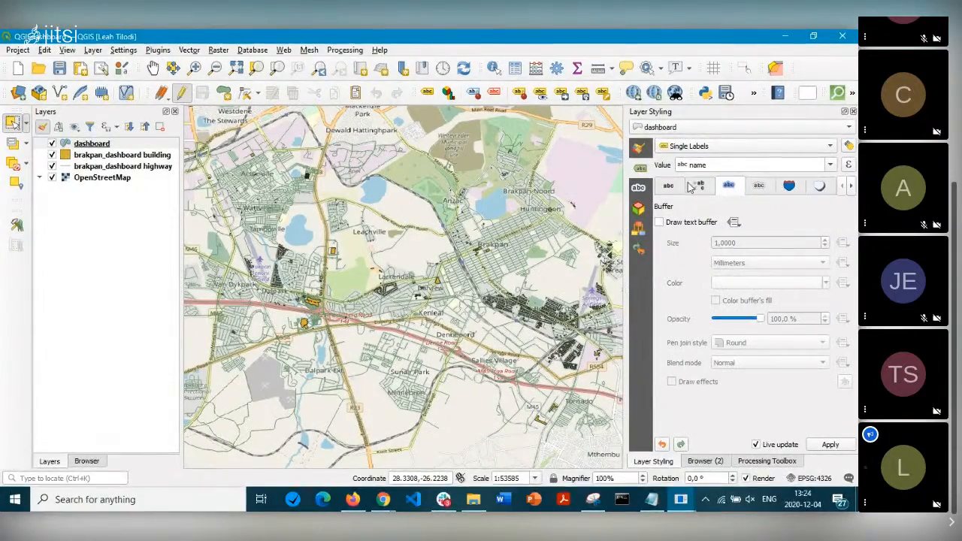
left_click(821, 188)
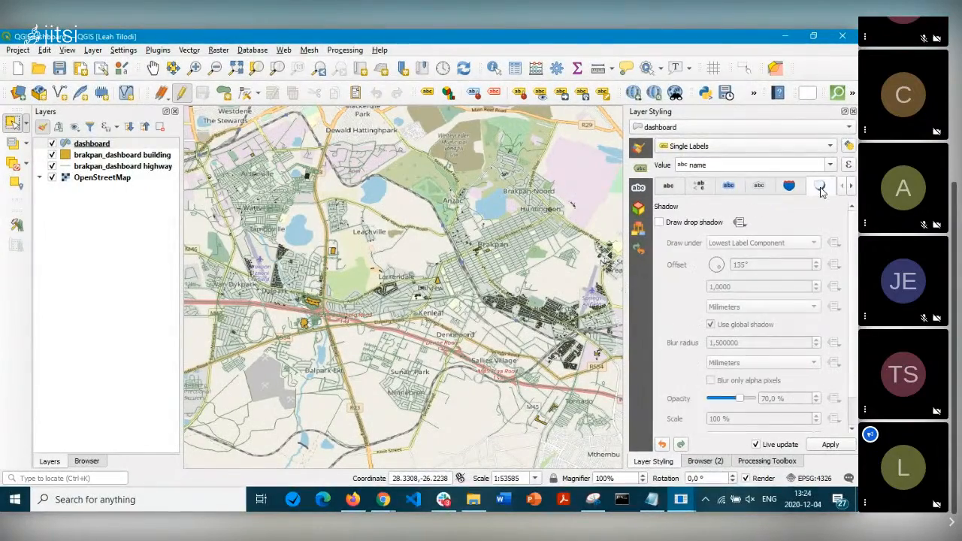
left_click(850, 187)
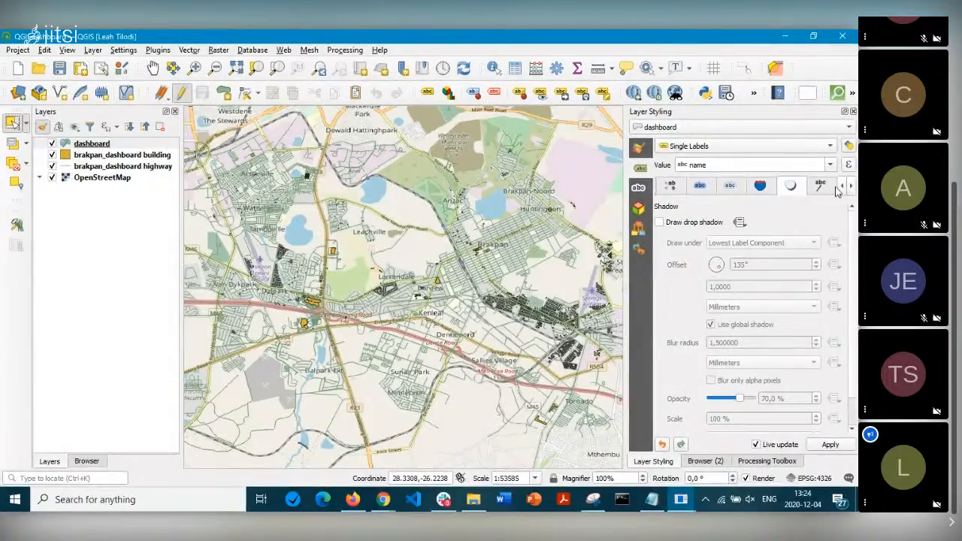
left_click(834, 188)
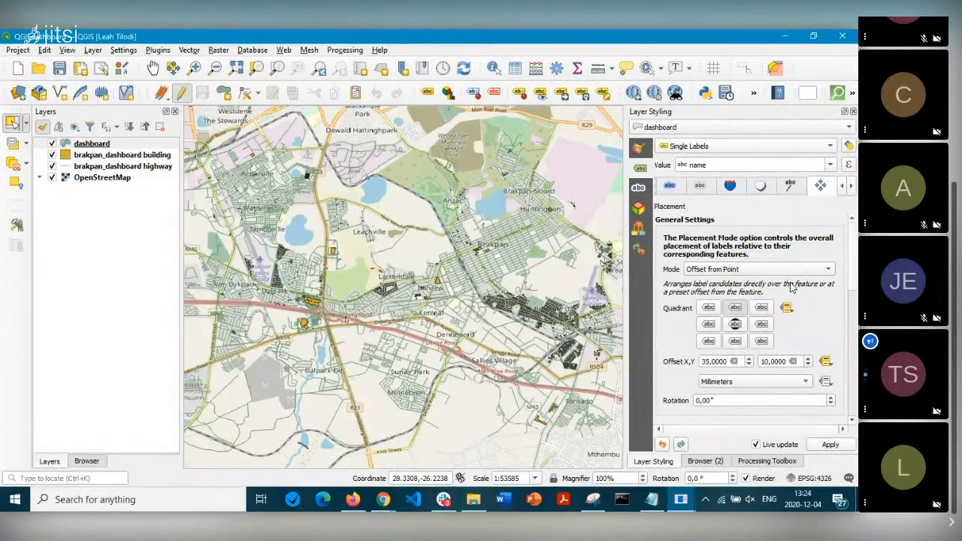
left_click(842, 186)
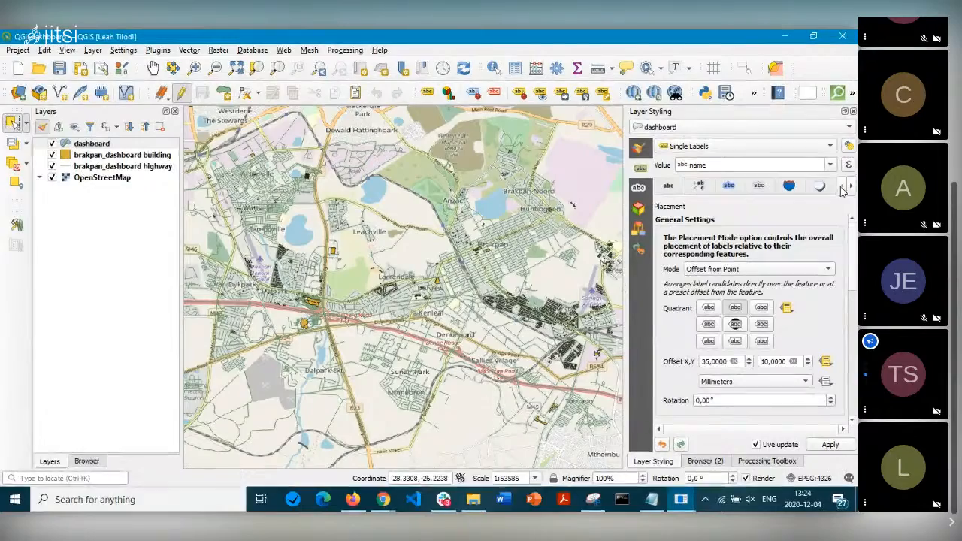
Set the dashboard label's text style to Bold.
left_click(669, 187)
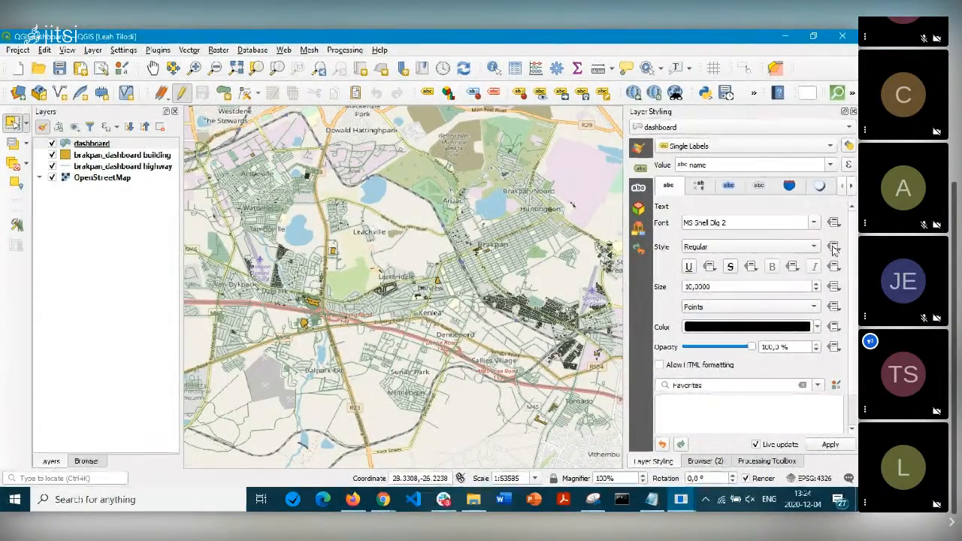
left_click(806, 252)
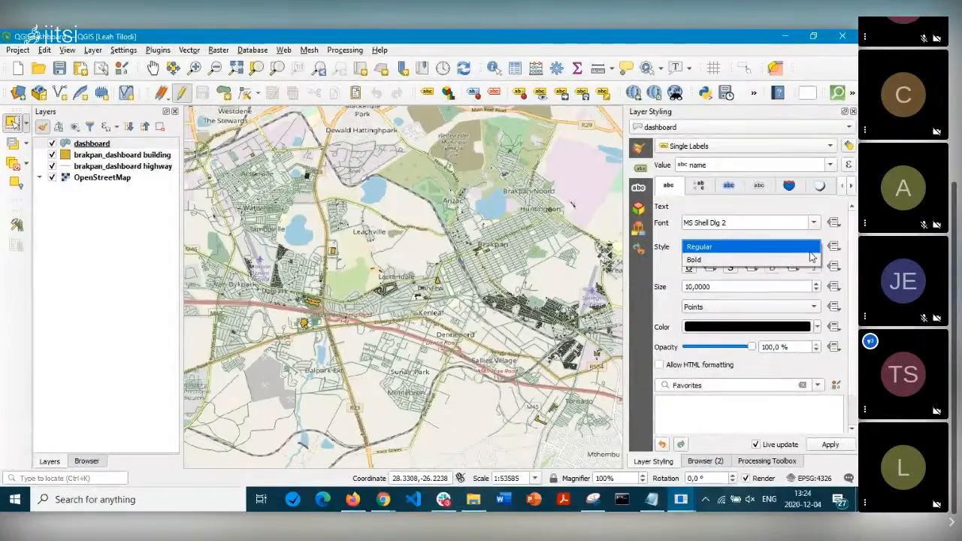
left_click(810, 263)
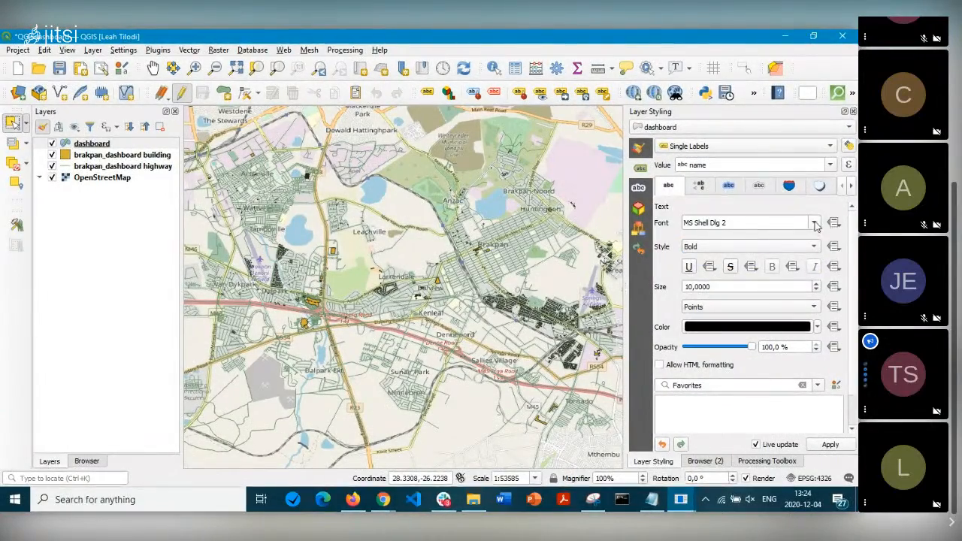
Add a data-defined override to the dashboard label's font using the string field font.
left_click(833, 223)
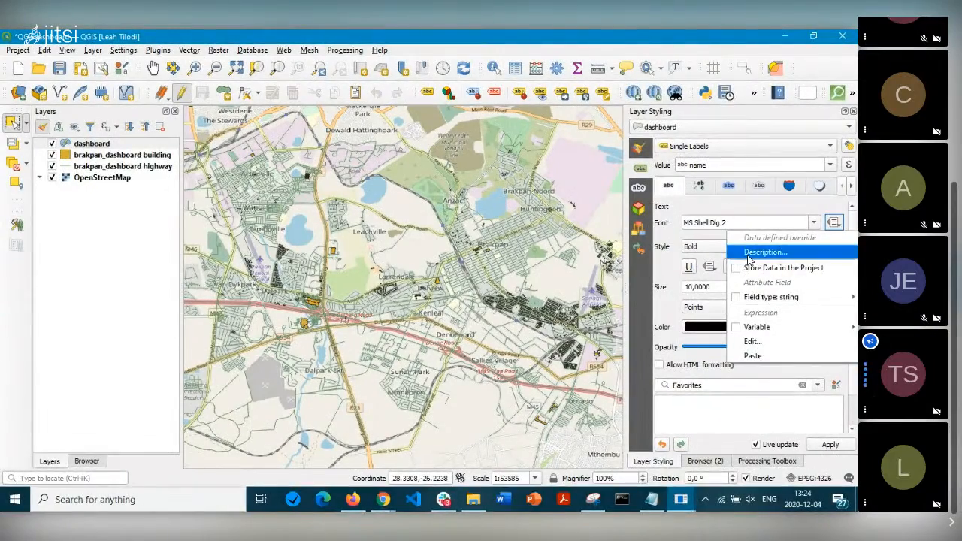
mouse_move(737, 301)
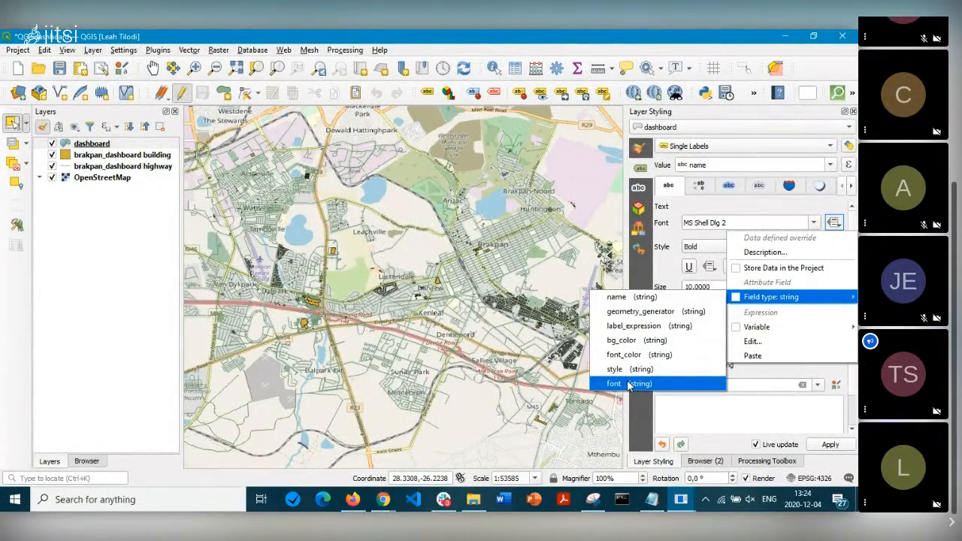
left_click(629, 384)
Add data-defined overrides to the dashboard label's style using the style field and to its size using the font_size field.
left_click(834, 246)
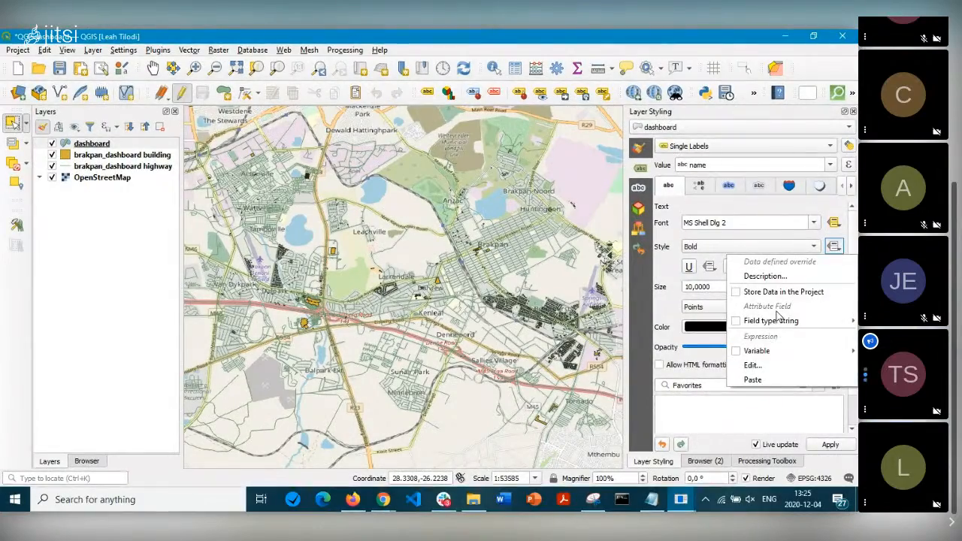
mouse_move(766, 321)
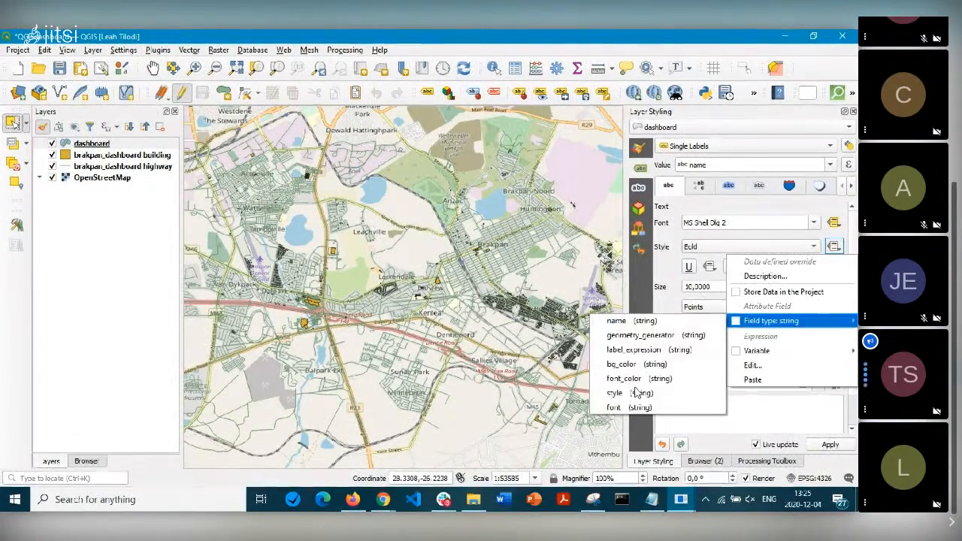
left_click(621, 390)
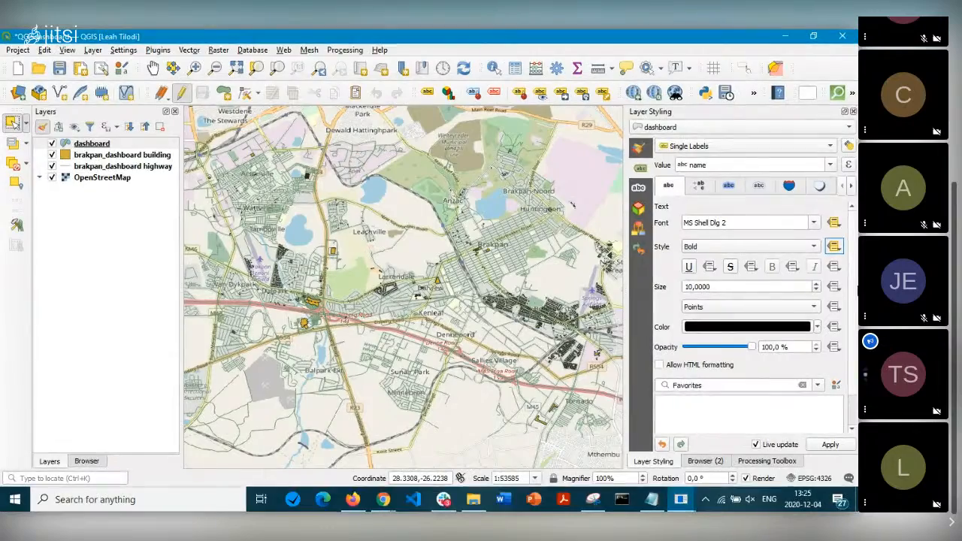
left_click(833, 287)
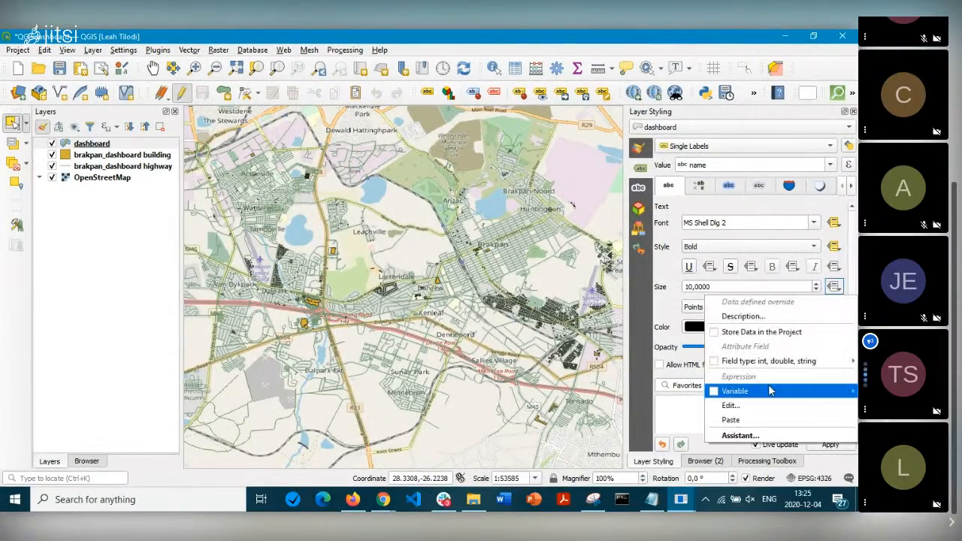
mouse_move(767, 361)
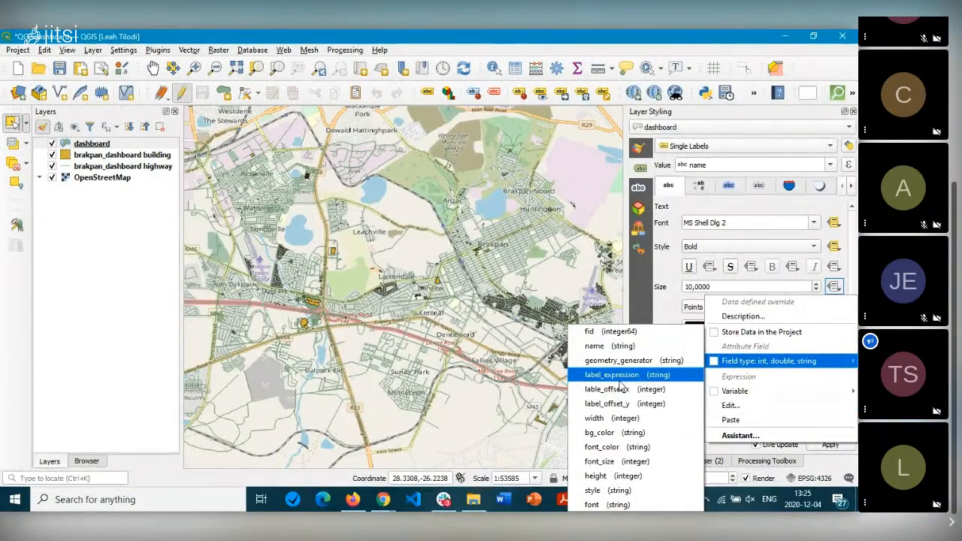
left_click(608, 462)
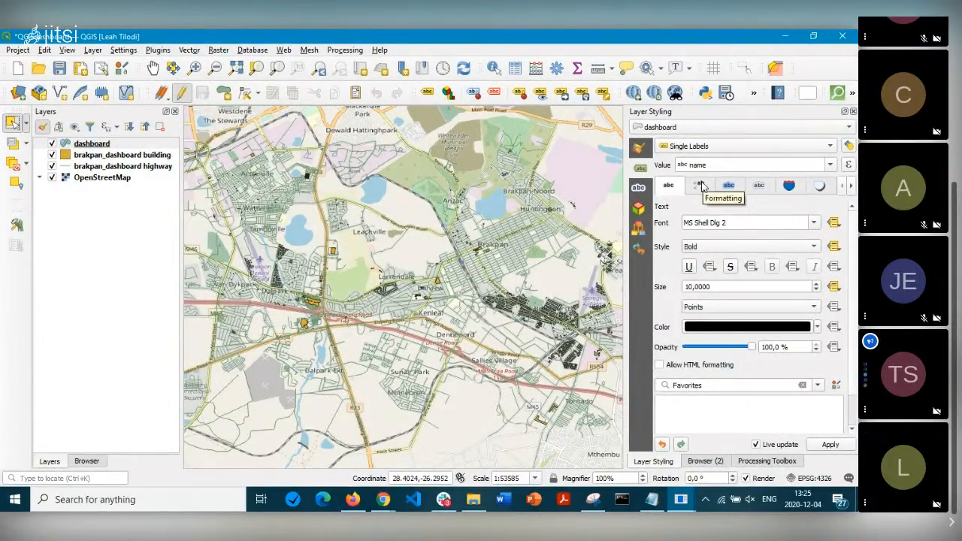
Add a data-defined override to the dashboard label's text color using a string attribute field.
left_click(833, 327)
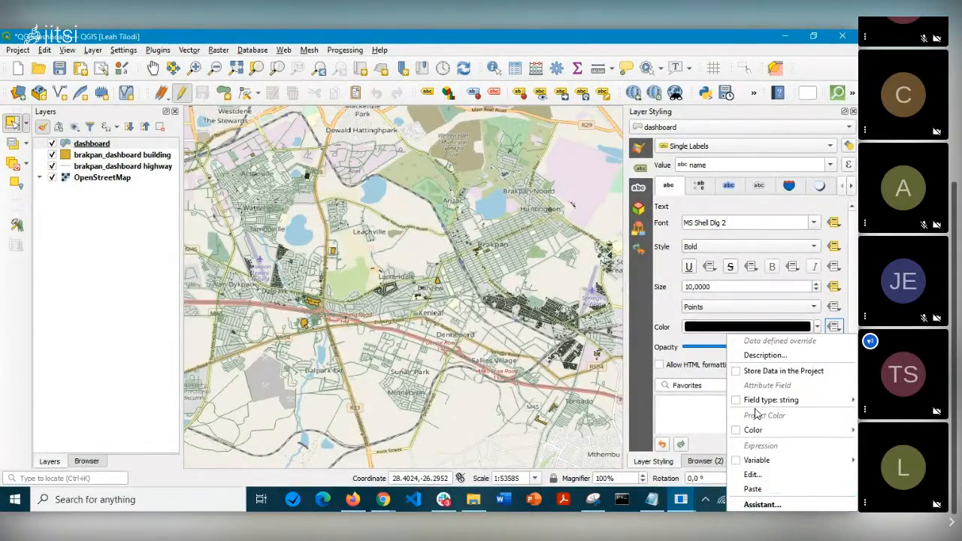
mouse_move(744, 401)
left_click(653, 445)
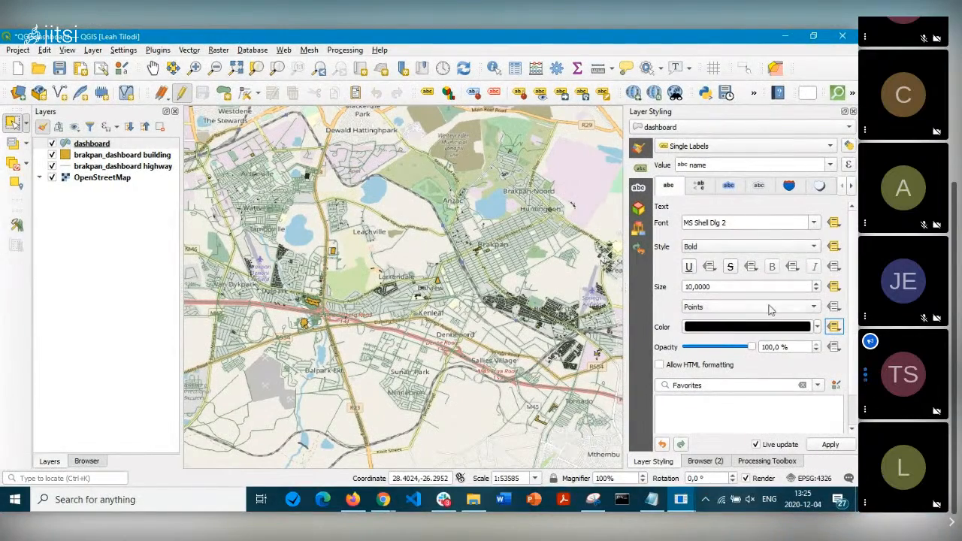
Enable the dashboard label's background and add a data-defined override to Draw background using the string field bg_color.
left_click(700, 186)
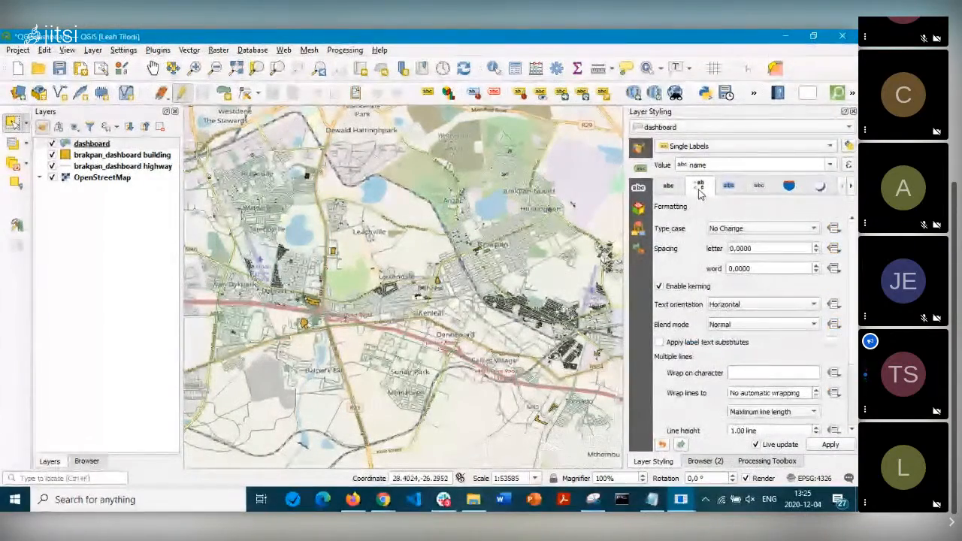
left_click(731, 188)
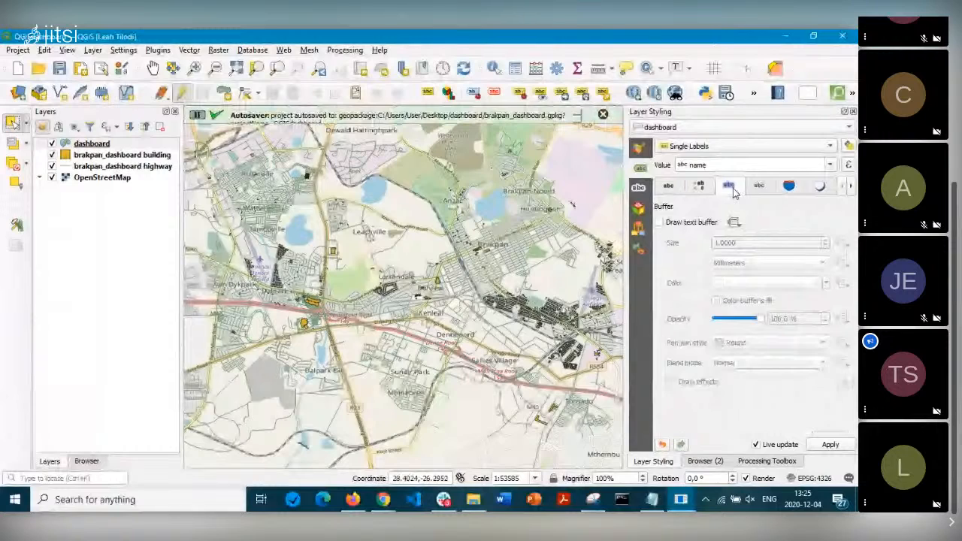
left_click(789, 187)
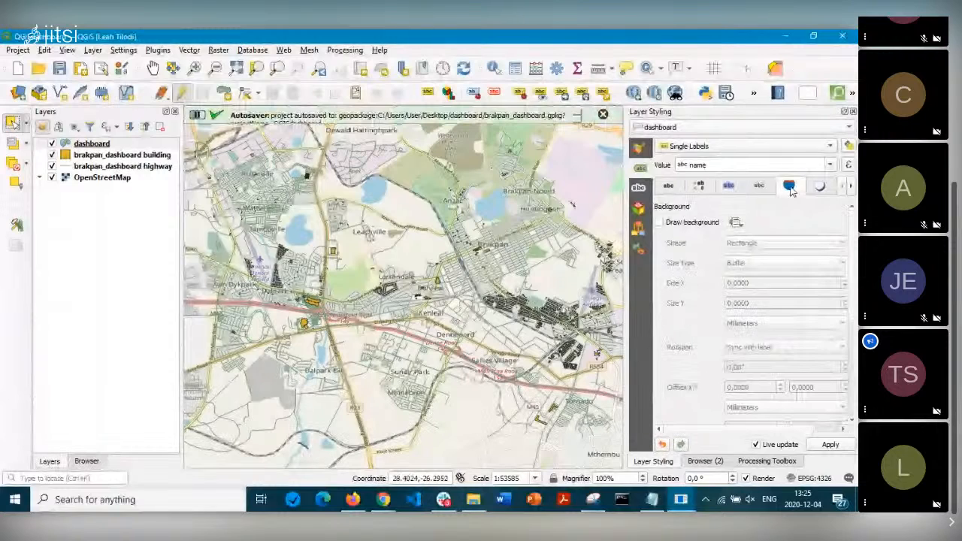
left_click(660, 223)
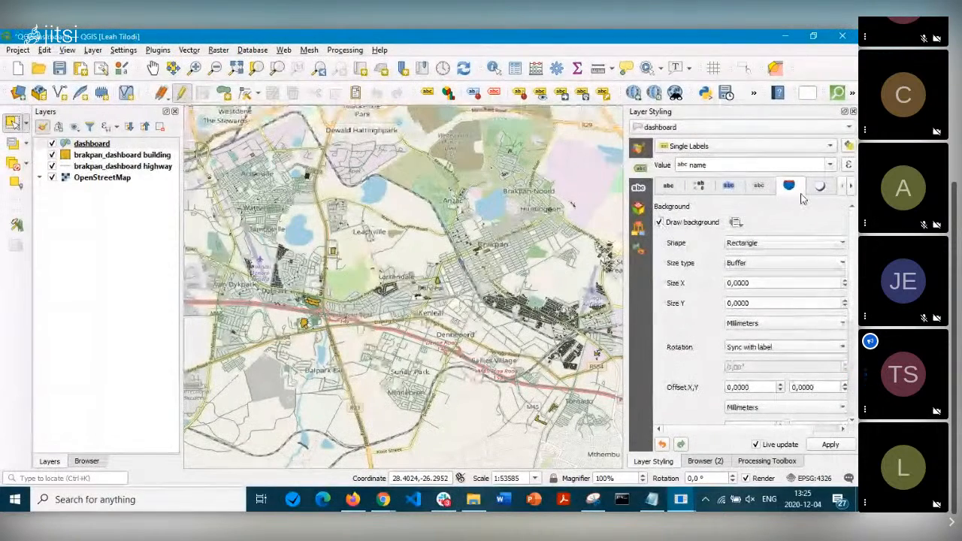
left_click(736, 223)
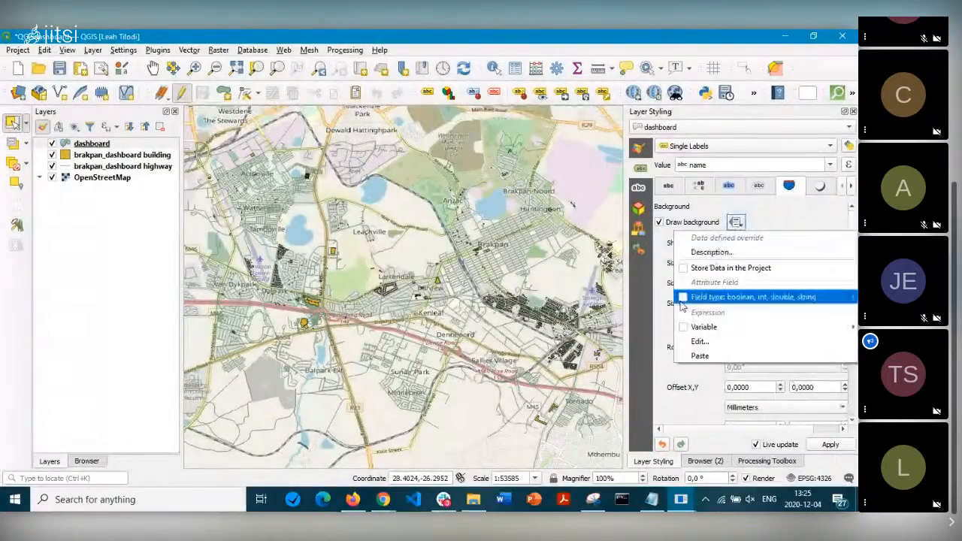
mouse_move(752, 296)
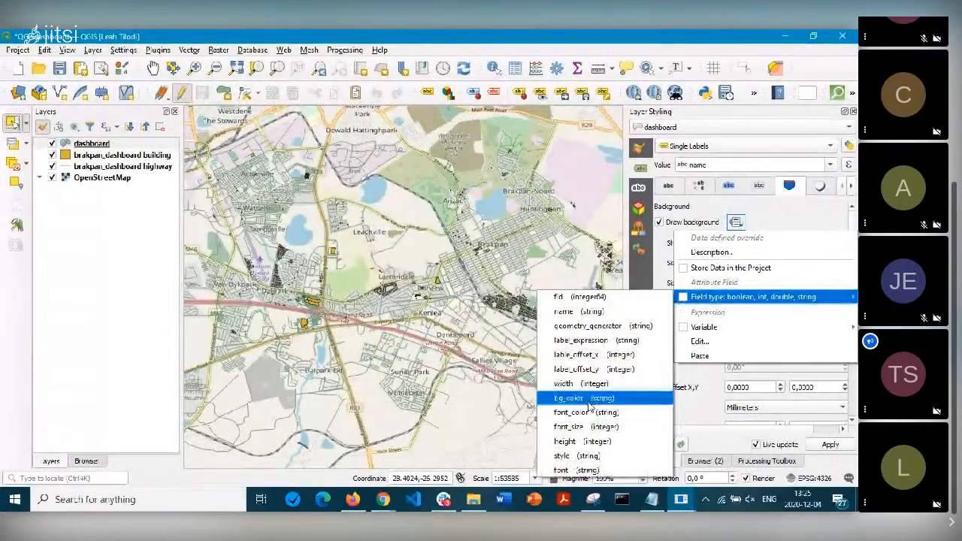
left_click(568, 397)
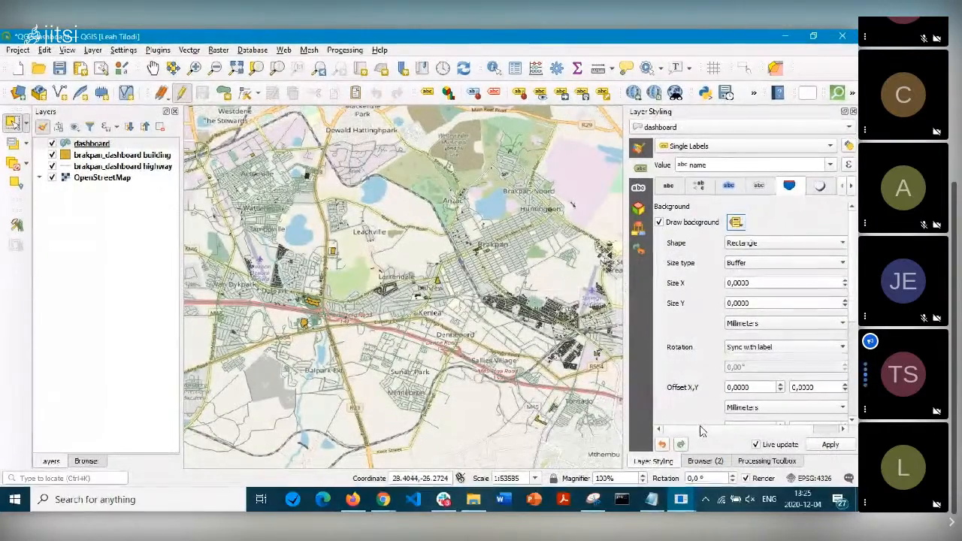
Widen the layer styling area until the background settings' data-defined override controls are in view.
mouse_move(701, 433)
left_mouse_down()
mouse_move(724, 433)
mouse_move(706, 433)
left_mouse_up()
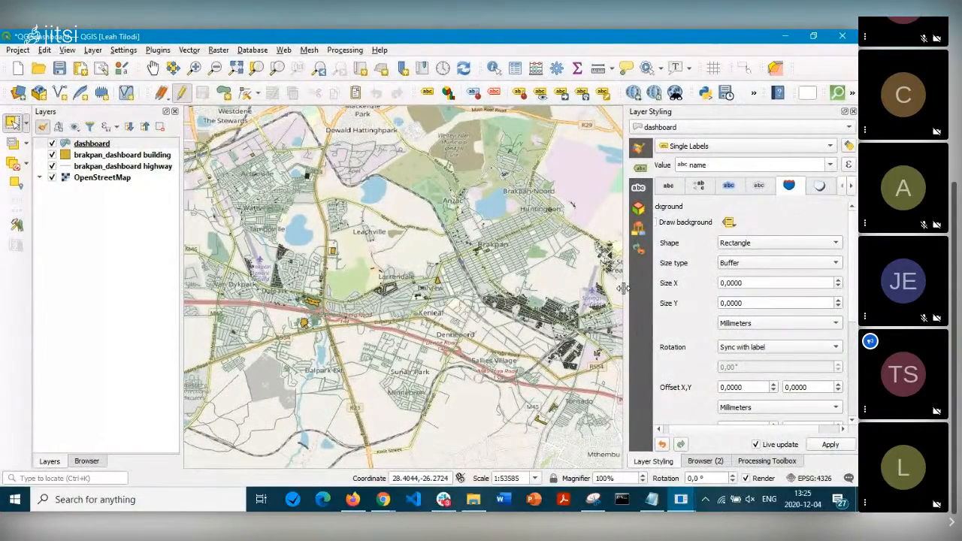
left_click_drag(624, 288, 472, 285)
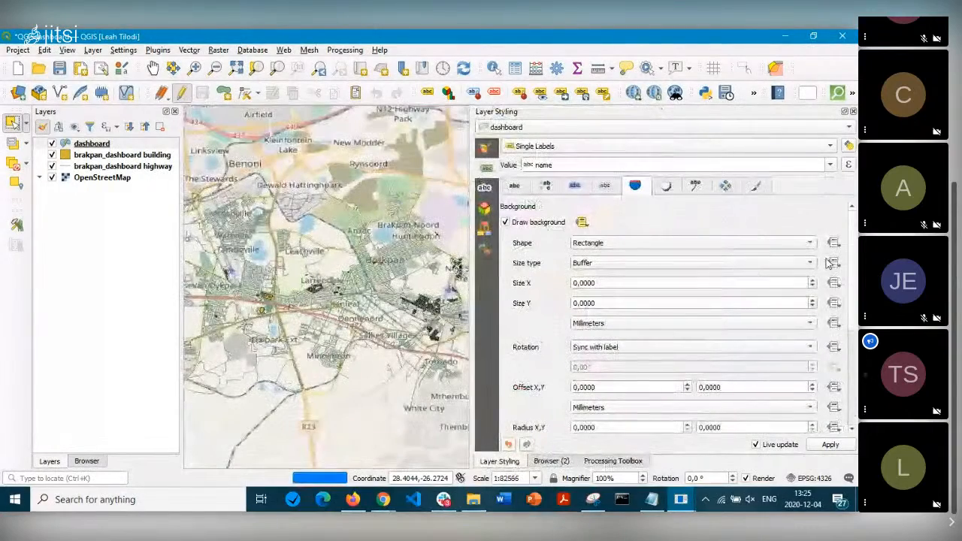
left_click(834, 283)
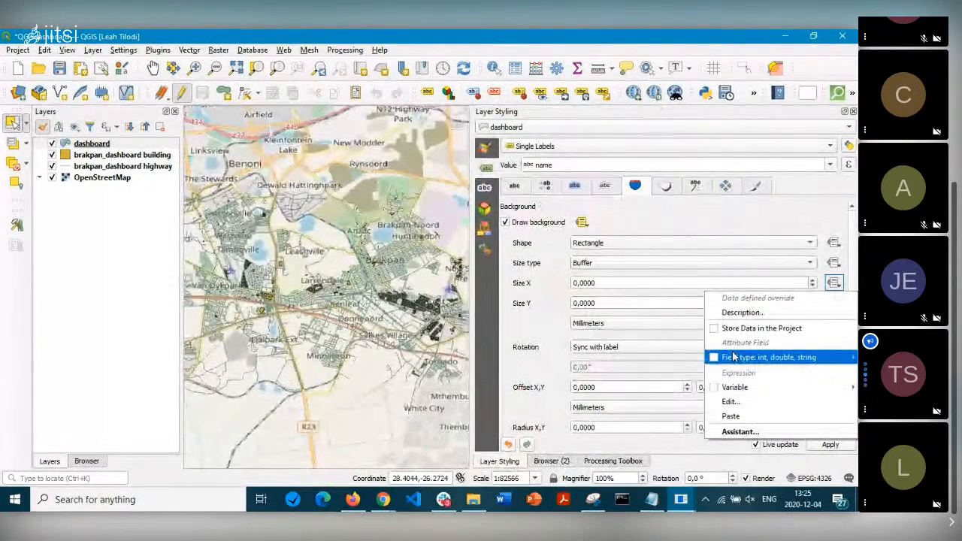
mouse_move(734, 357)
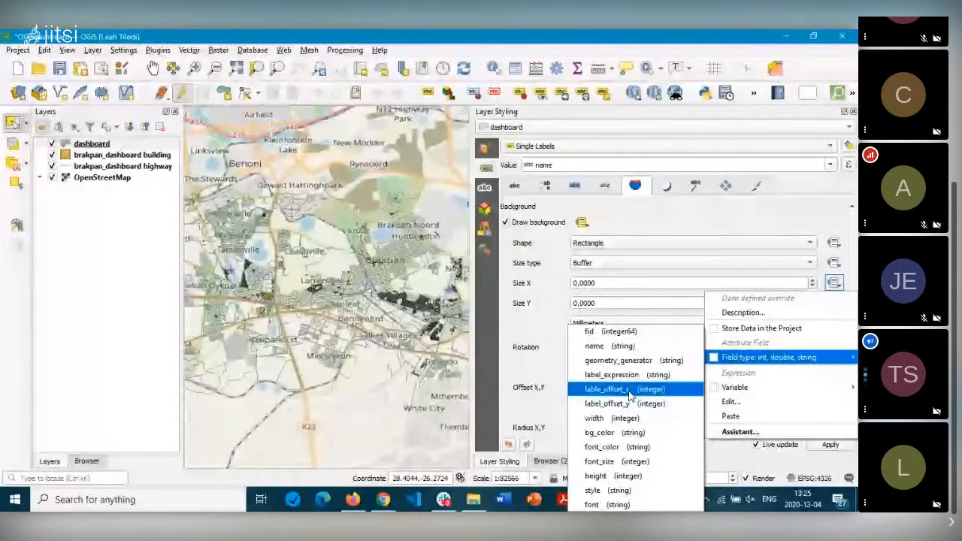
left_click(629, 389)
left_click(834, 303)
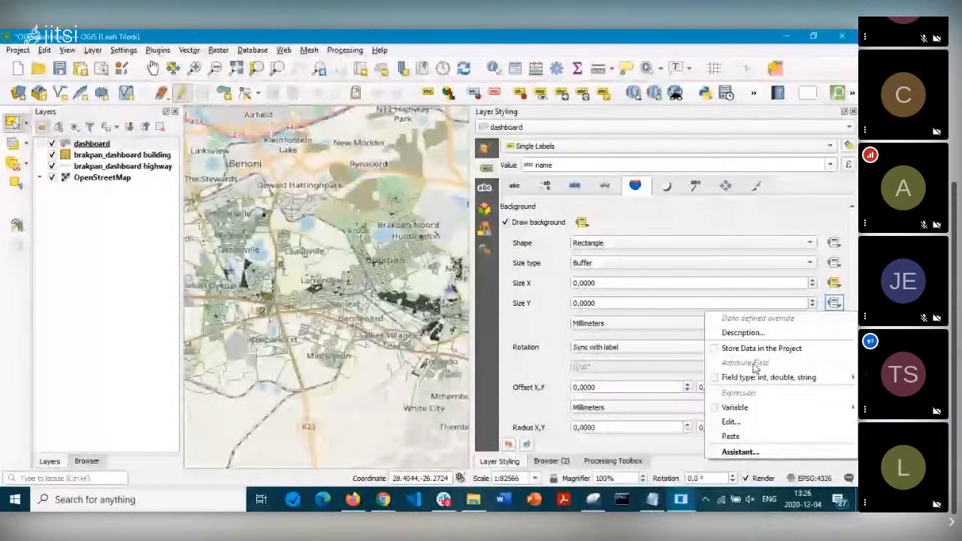
Set the label background's data-defined overrides to the width field for Size X and the height field for Size Y.
left_click(834, 284)
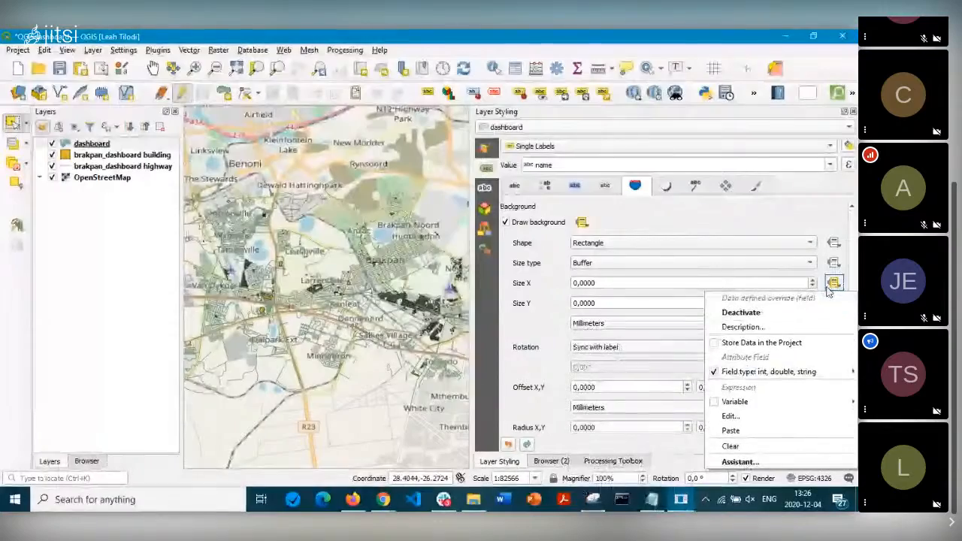
mouse_move(748, 371)
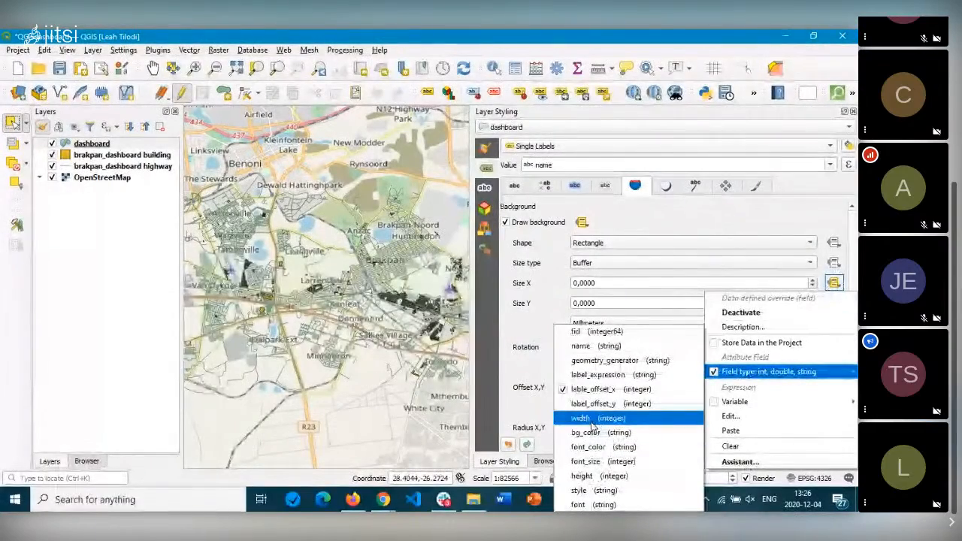
left_click(591, 424)
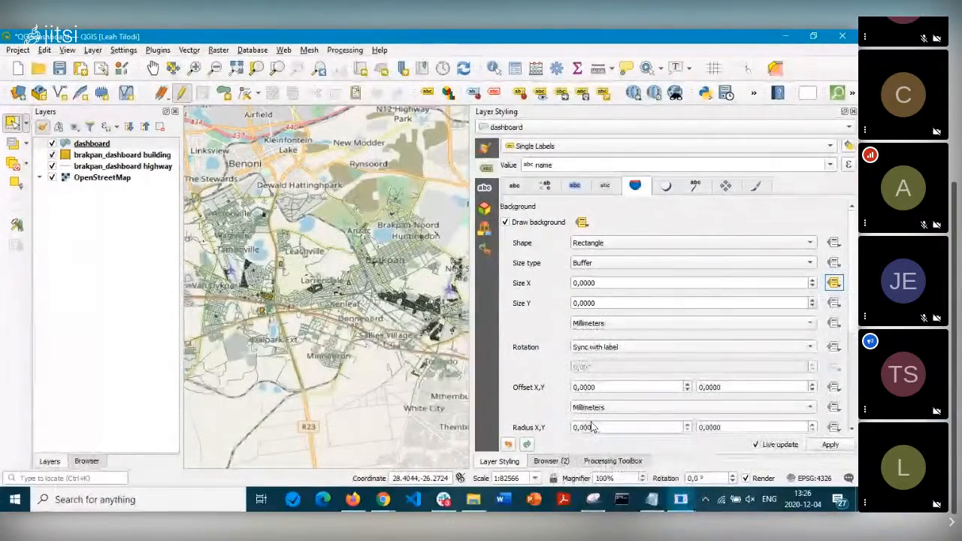
left_click(835, 303)
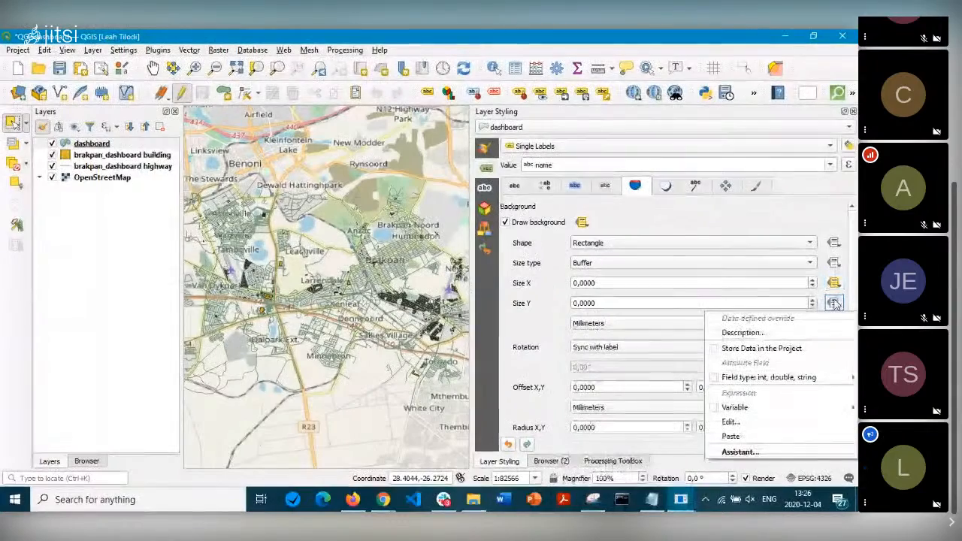
mouse_move(752, 377)
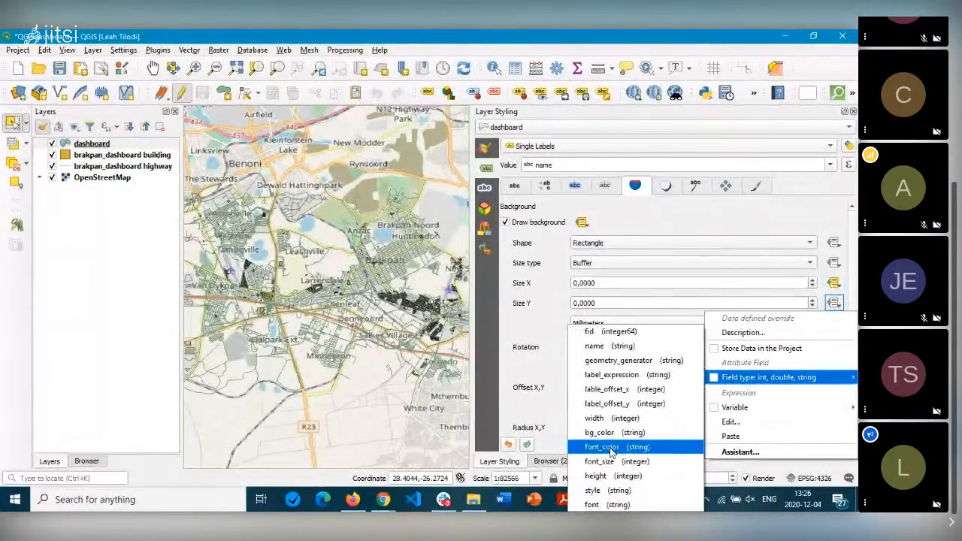
left_click(601, 477)
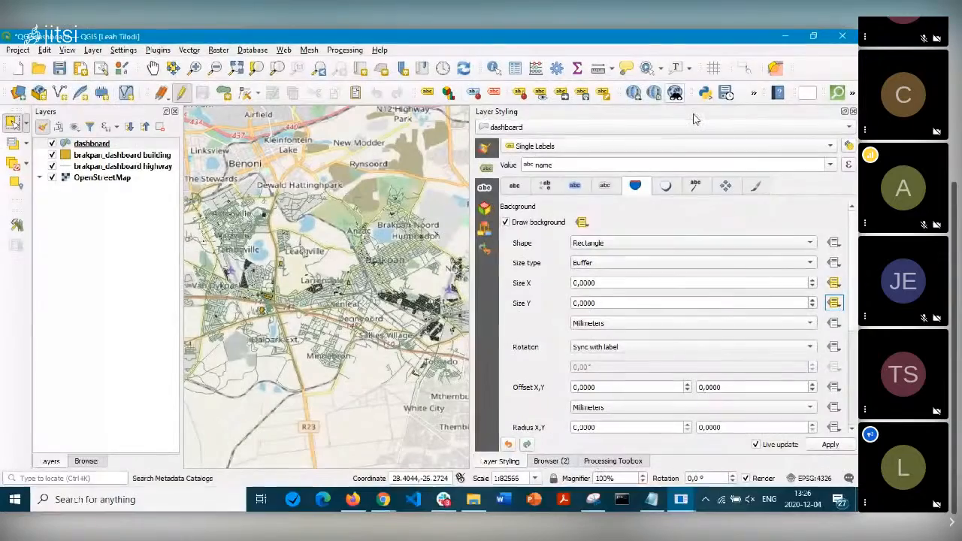
Open the dashboard label's placement settings and save the project, overwriting the changed project file on disk.
scroll(842, 337, "down", 3)
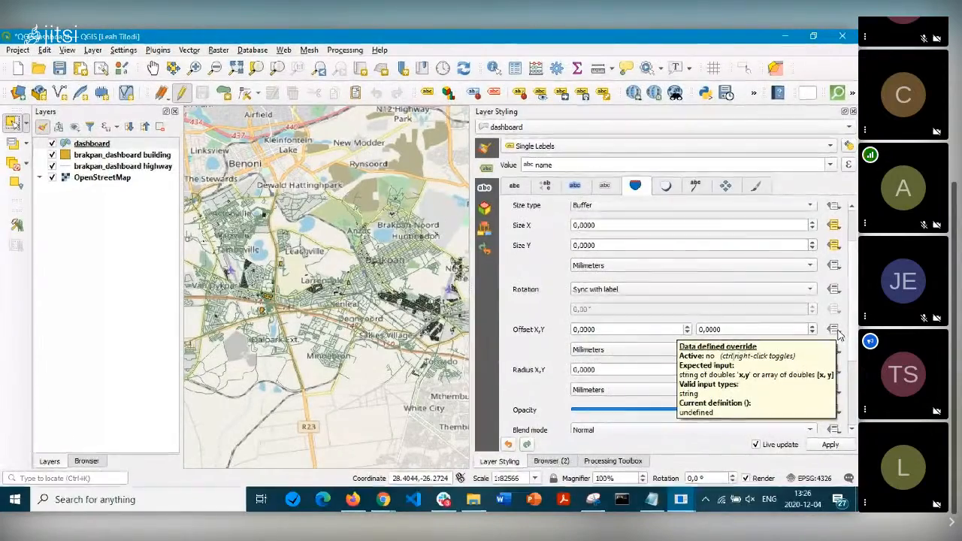
left_click(725, 186)
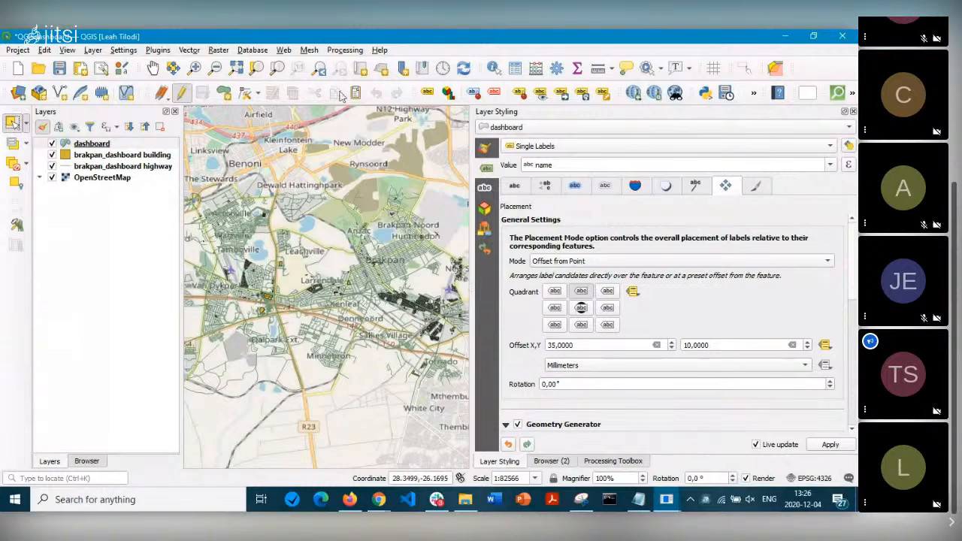
left_click(41, 68)
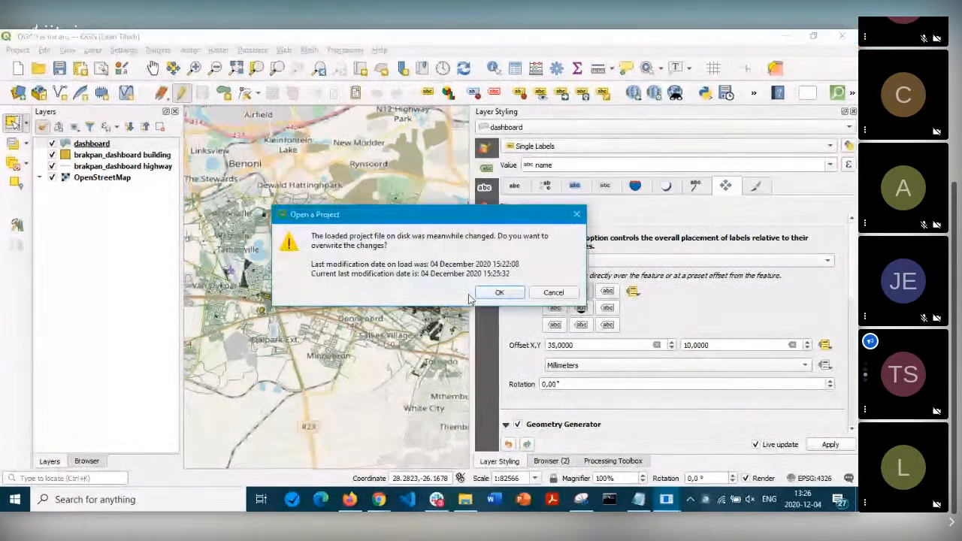
left_click(499, 292)
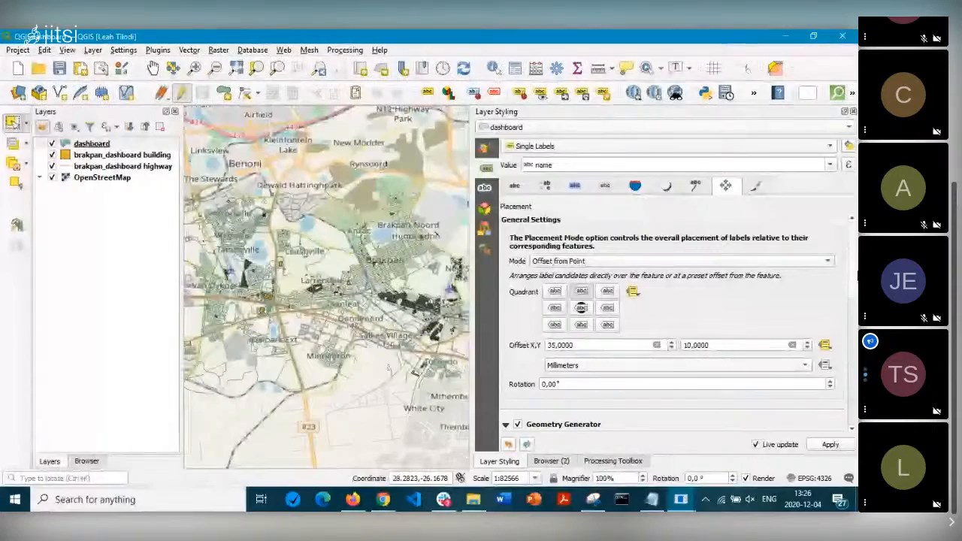
Turn off the Geometry Generator in the dashboard label's placement settings.
left_click_drag(852, 247, 854, 324)
scroll(854, 324, "up", 1)
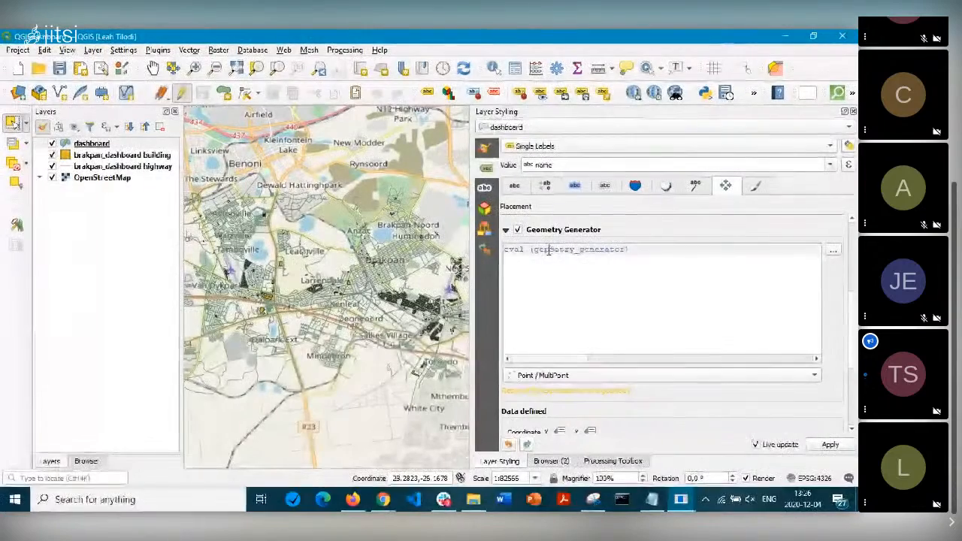
left_click(518, 229)
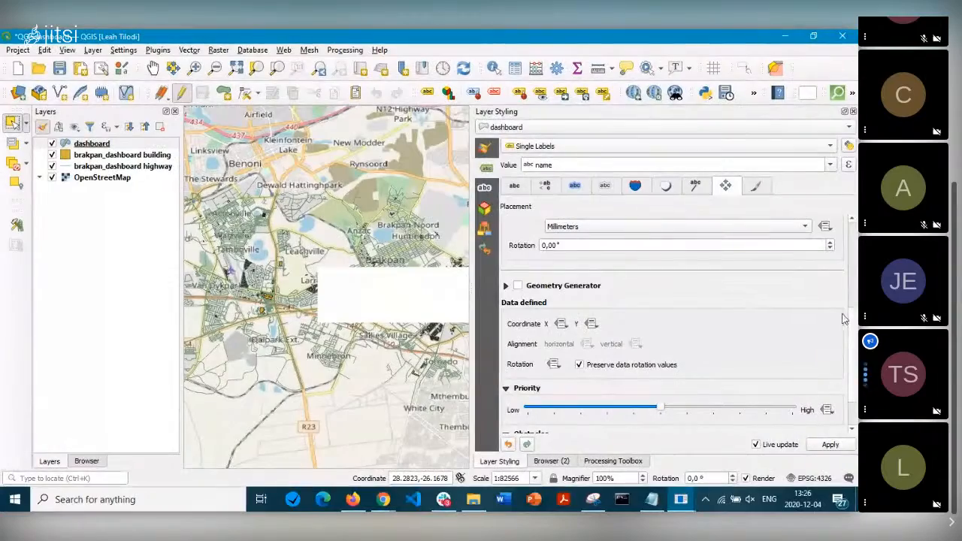
scroll(843, 319, "down", 2)
scroll(853, 348, "up", 2)
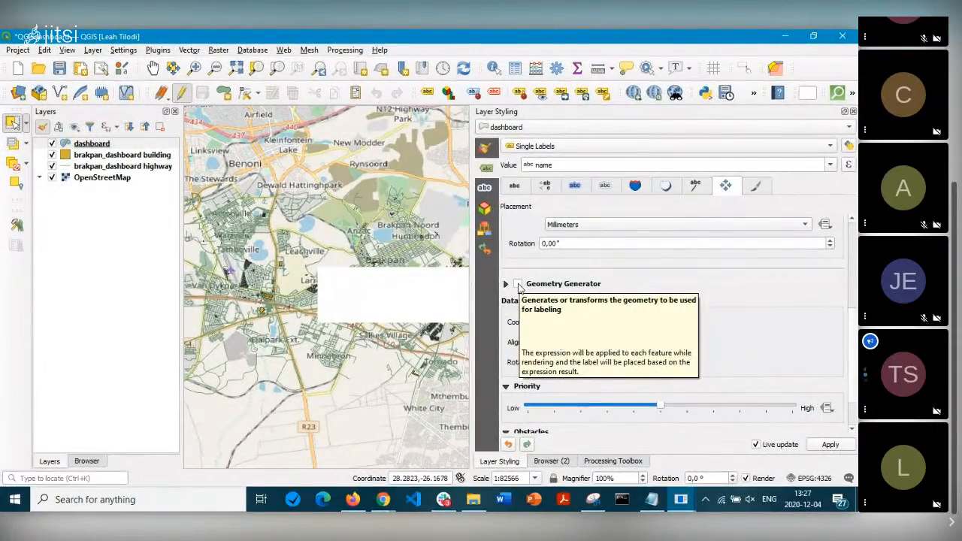
Set the First Label feature's font_color to black (#000000) in the dashboard layer's attribute form.
left_click(517, 189)
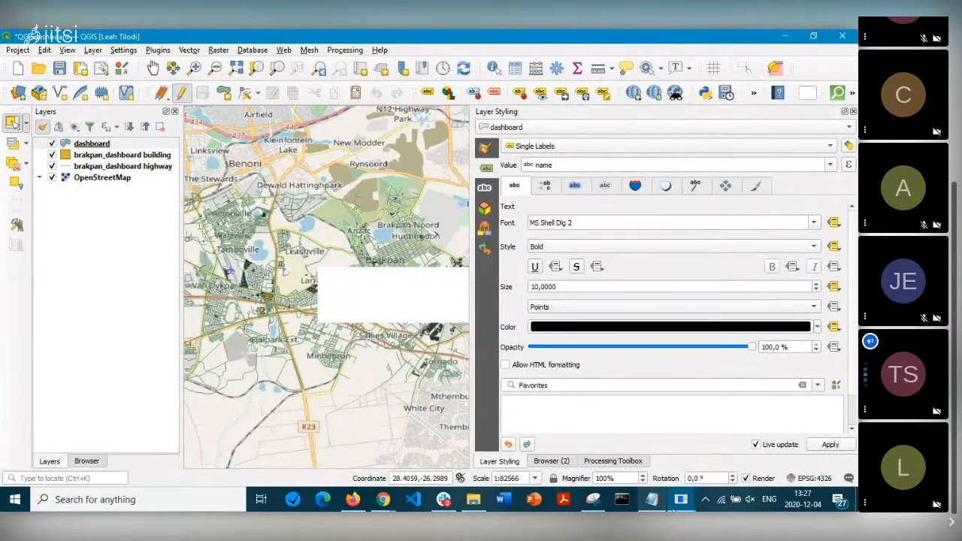
mouse_move(652, 500)
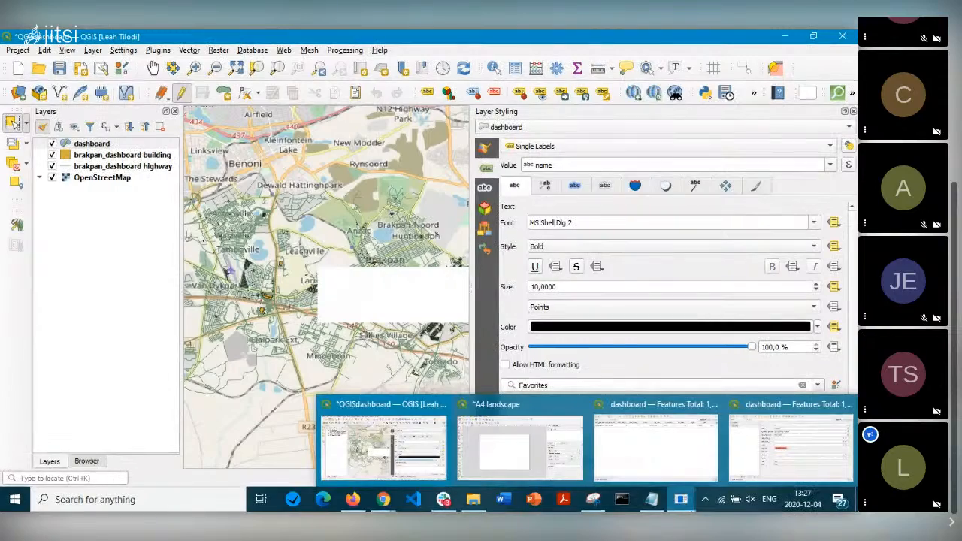
left_click(791, 447)
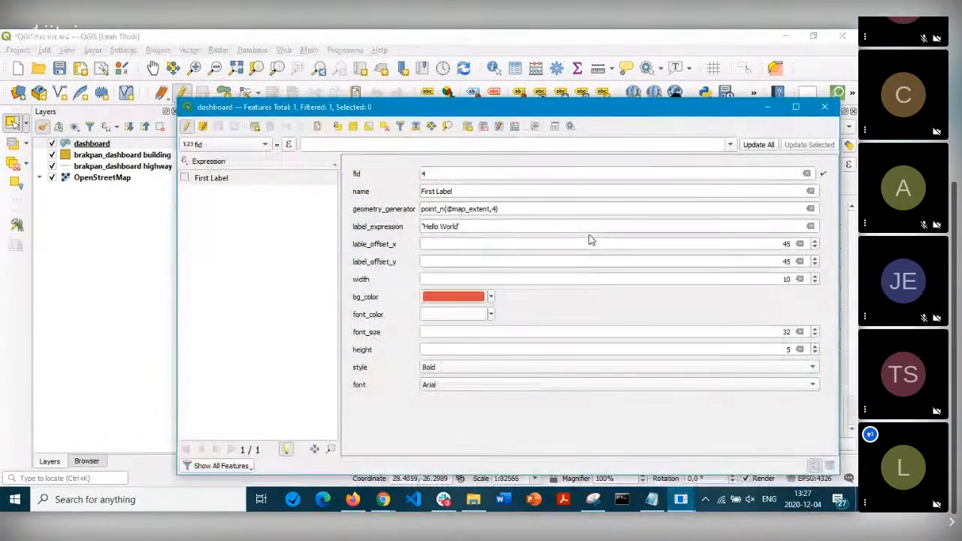
left_click(488, 315)
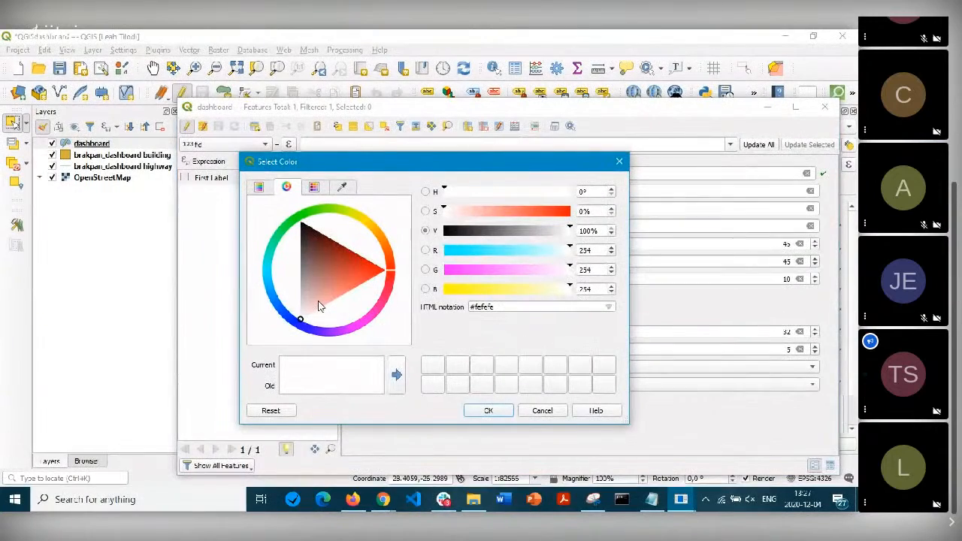
left_click_drag(306, 315, 301, 224)
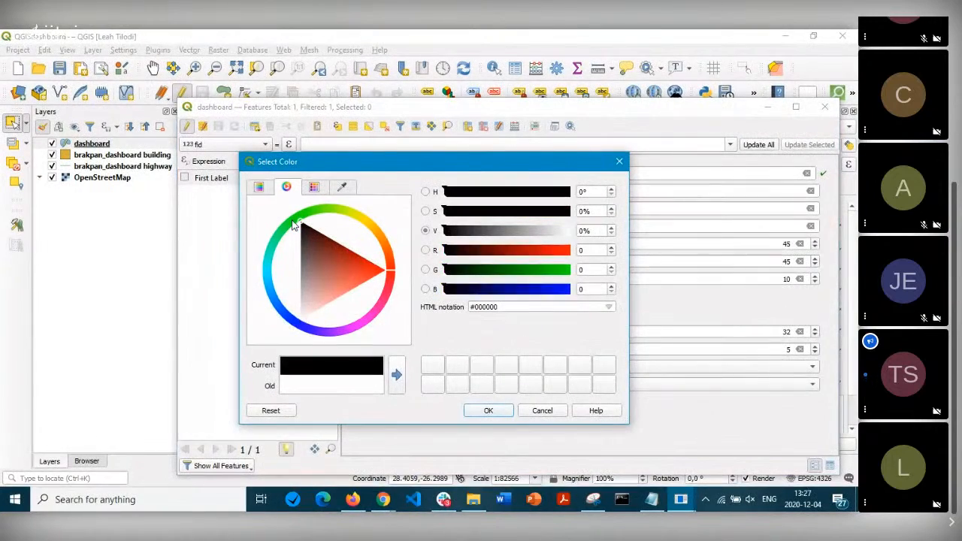
left_click(488, 411)
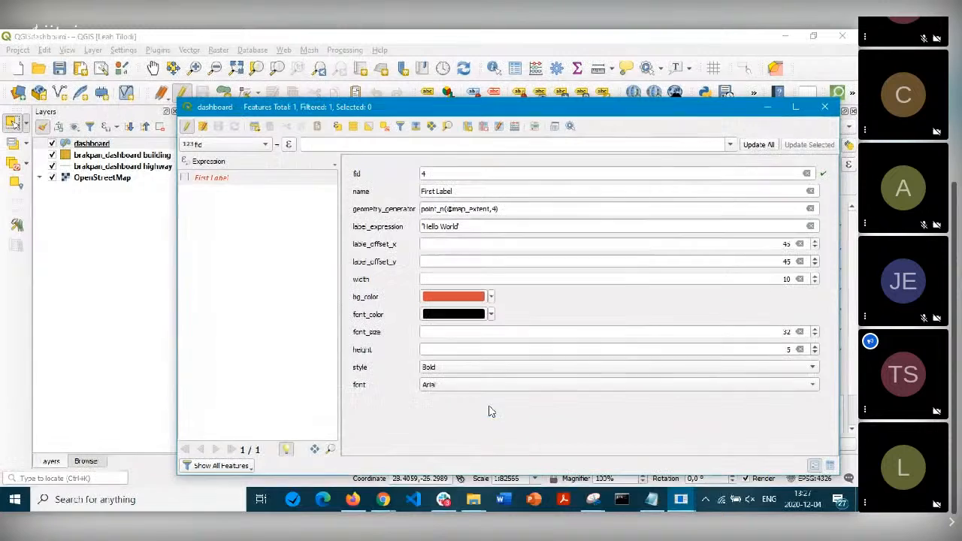
left_click(769, 109)
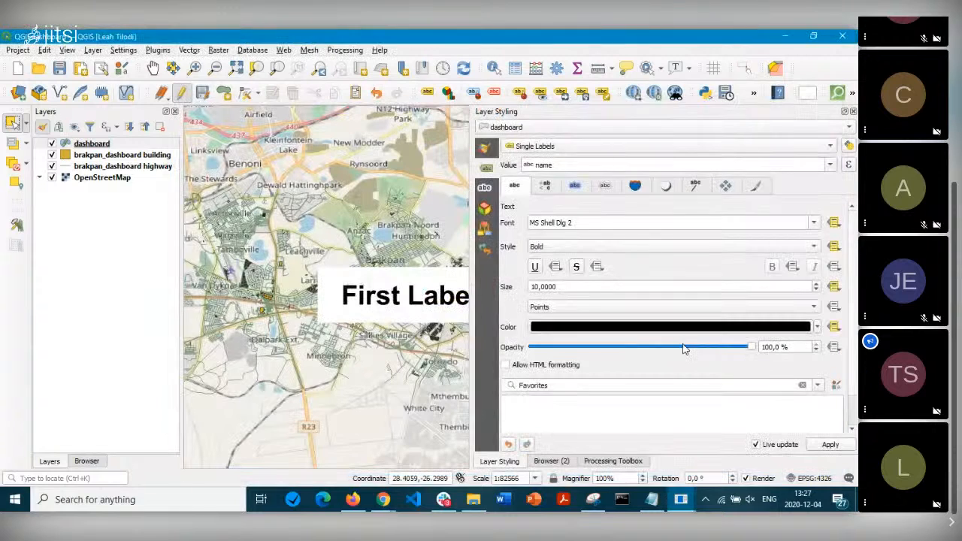
mouse_move(681, 499)
left_click(658, 441)
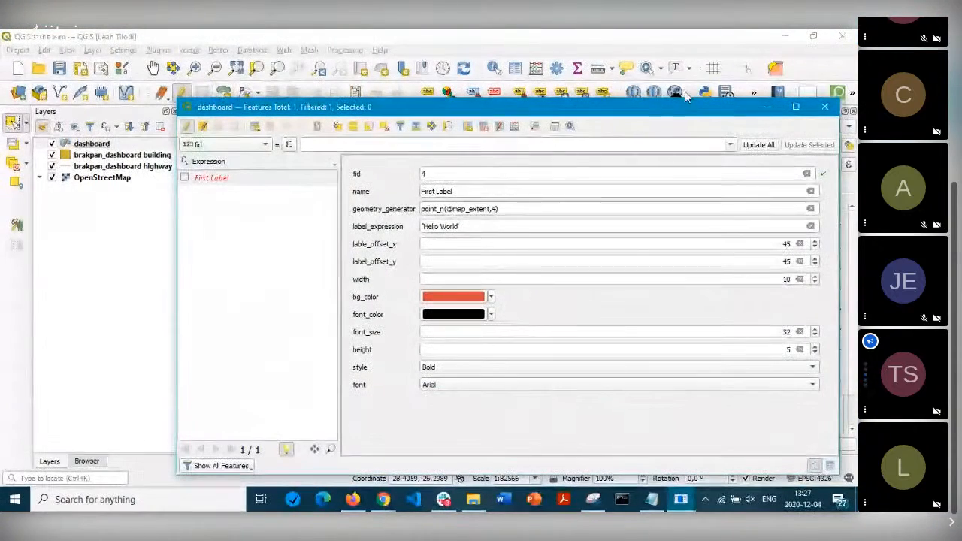
left_click(765, 109)
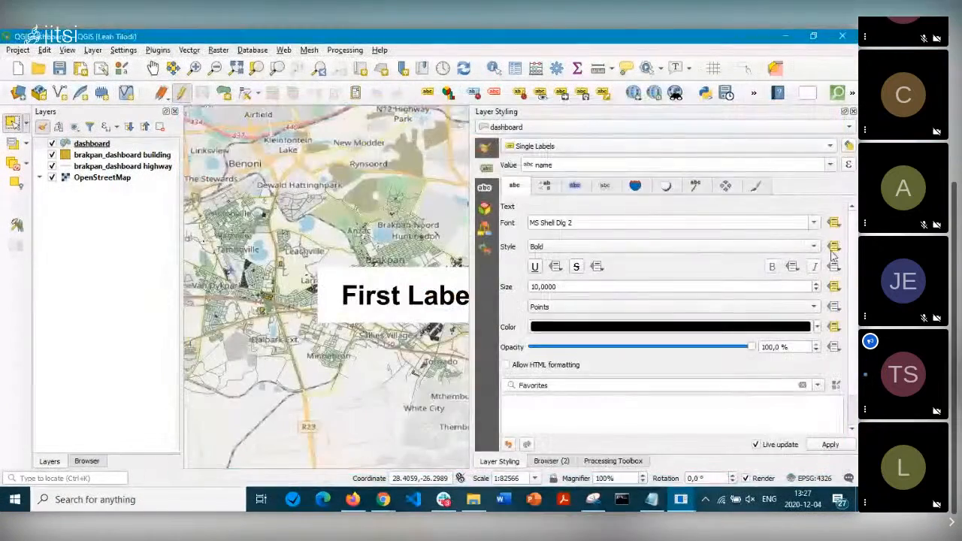
Turn on the Geometry Generator in the dashboard label's placement settings and review its expression, data-defined and offset settings.
left_click(726, 187)
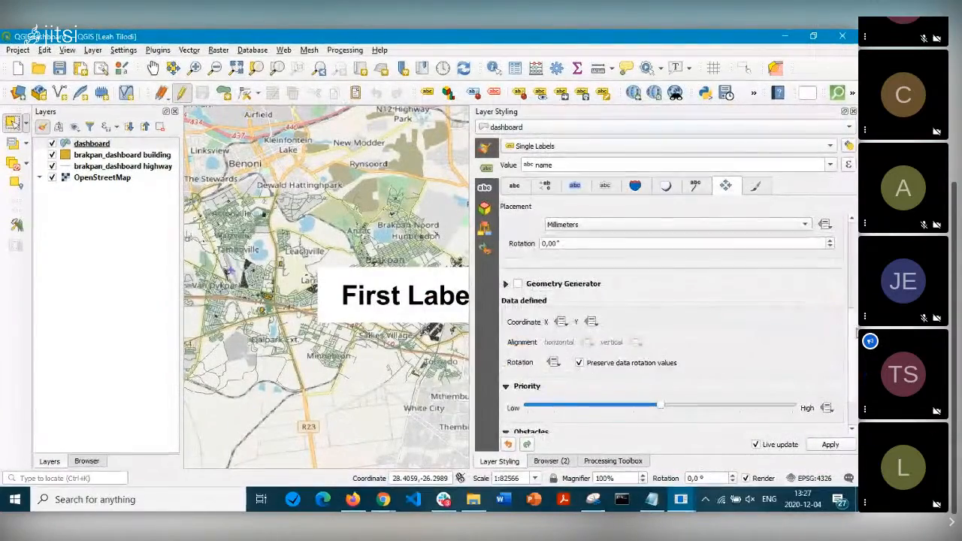
left_click_drag(856, 335, 856, 352)
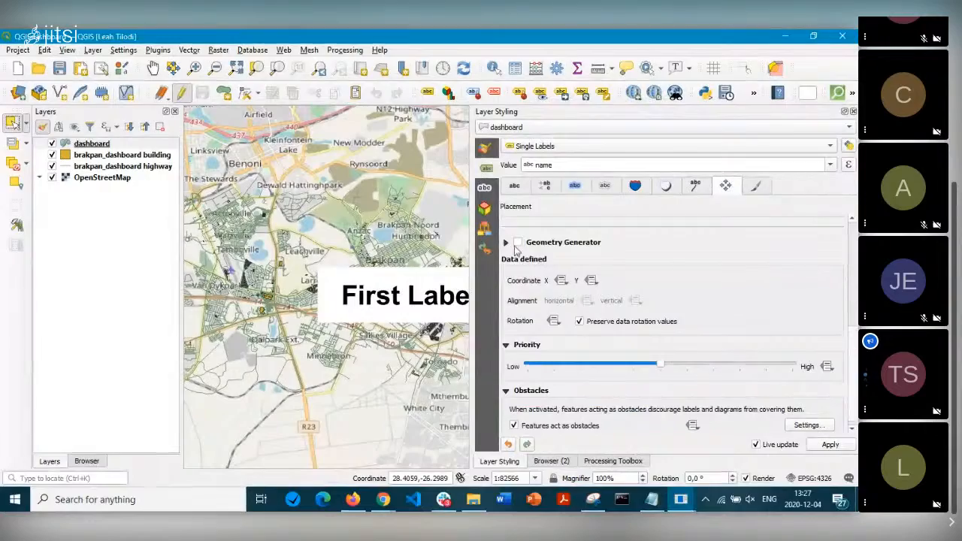
left_click(517, 242)
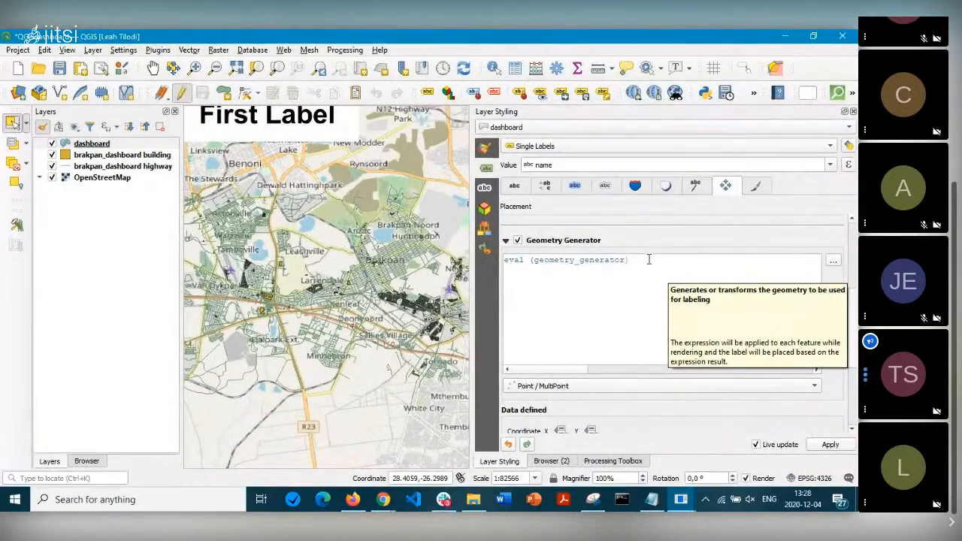
left_click(649, 259)
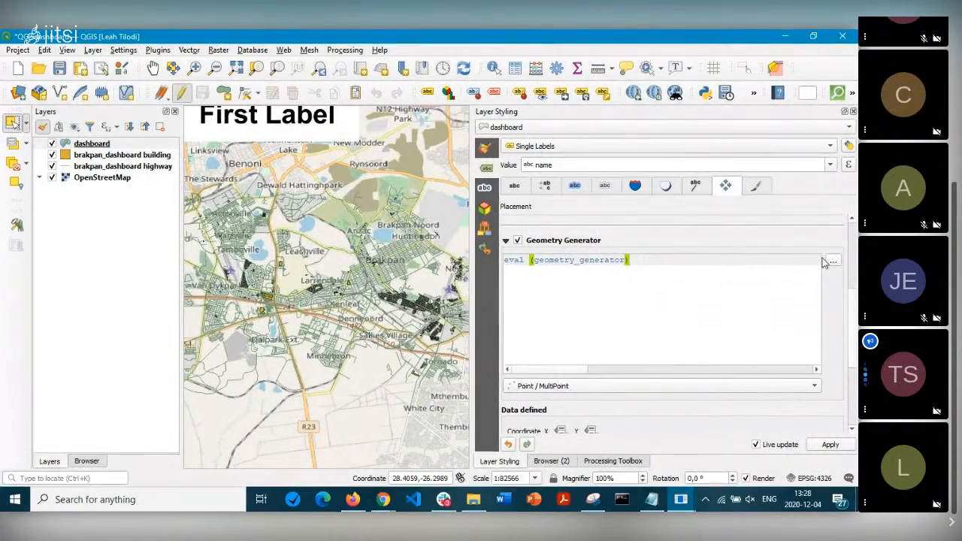
scroll(855, 316, "down", 2)
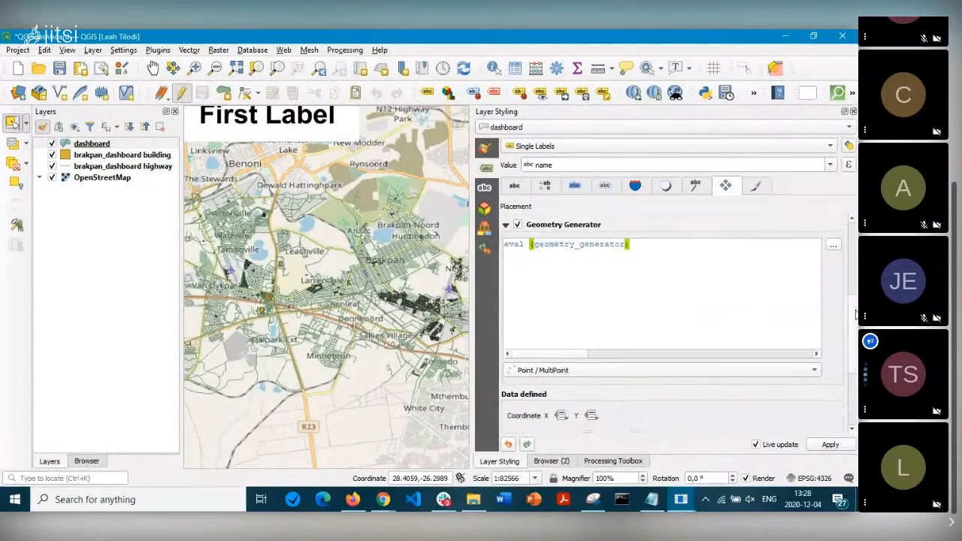
scroll(857, 319, "up", 2)
scroll(857, 338, "down", 4)
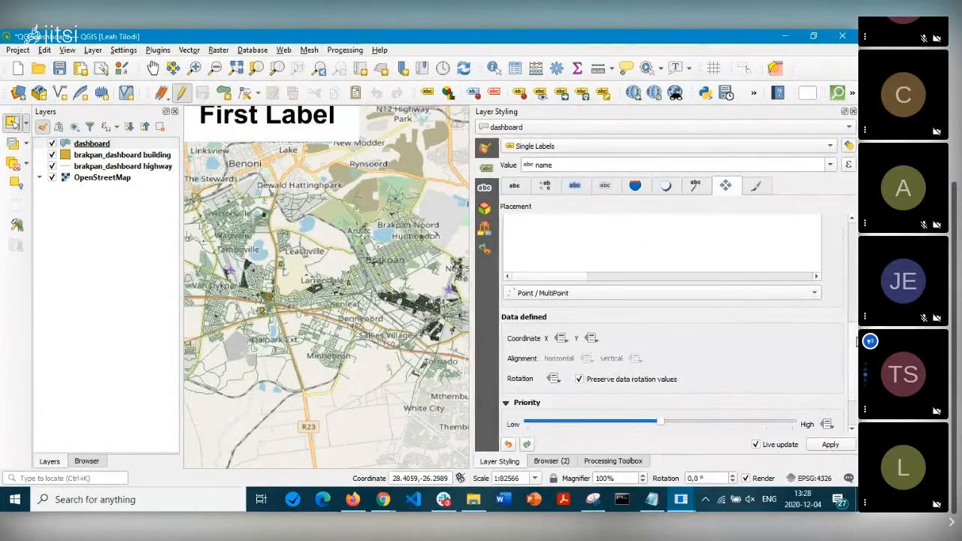
scroll(857, 316, "up", 5)
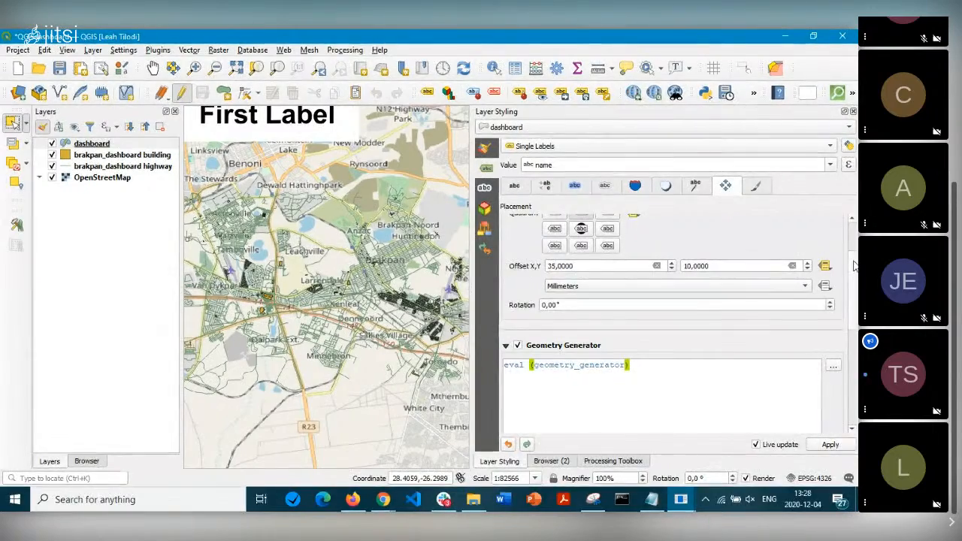
scroll(850, 244, "up", 3)
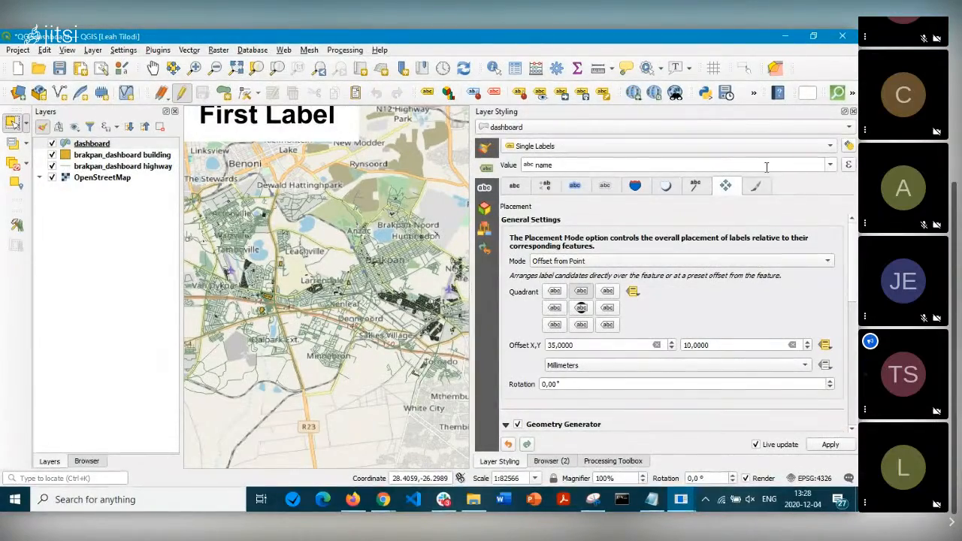
Replace the dashboard label's value expression with eval ( "label_expression" ).
left_click(850, 167)
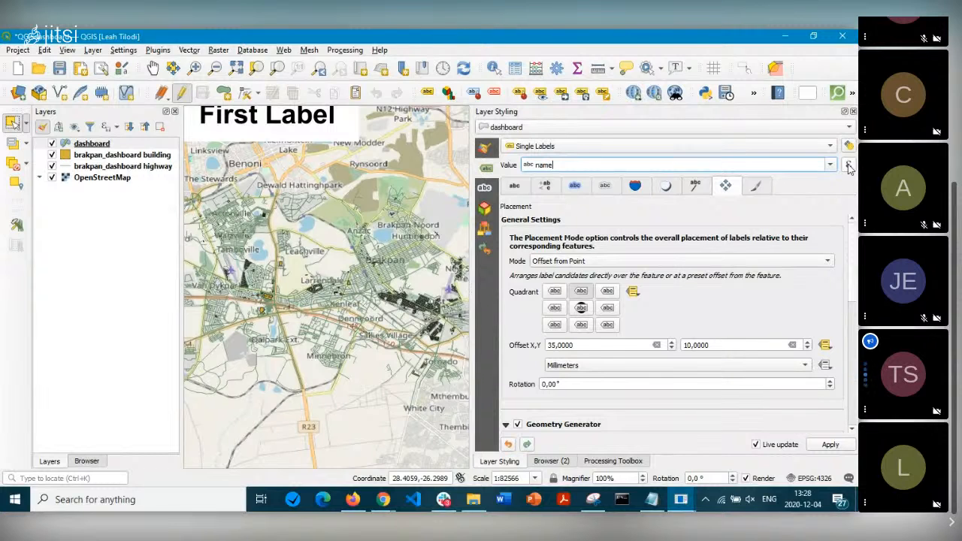
left_click(849, 167)
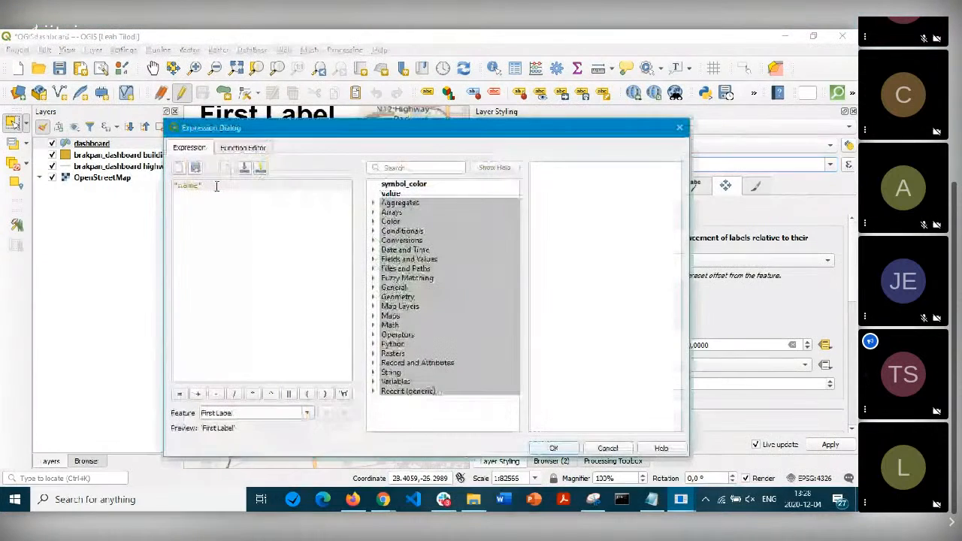
left_click_drag(217, 187, 173, 187)
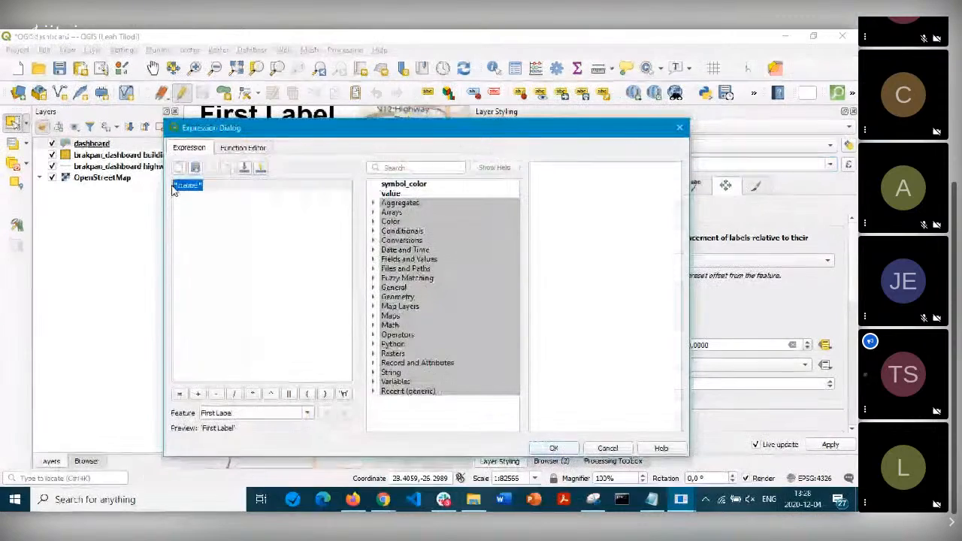
type("eval")
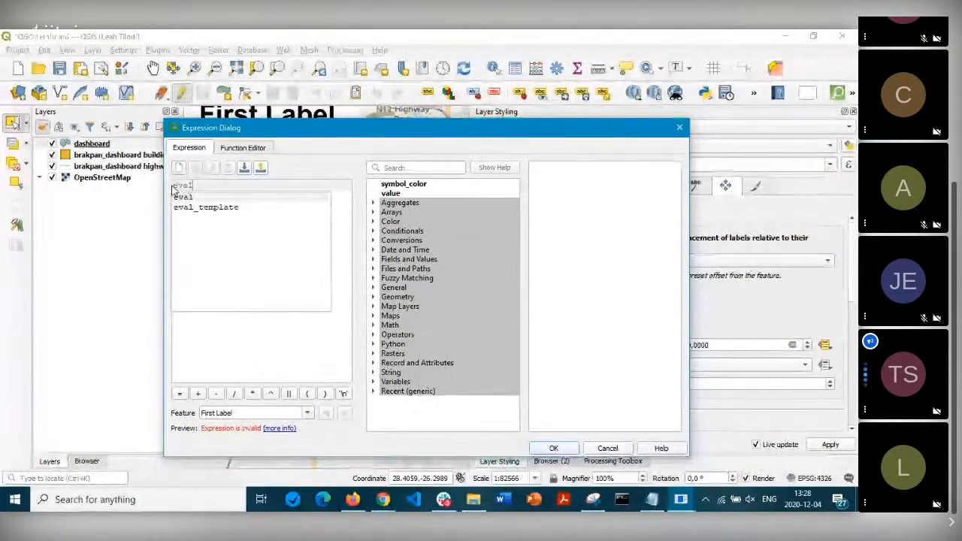
type(" (")
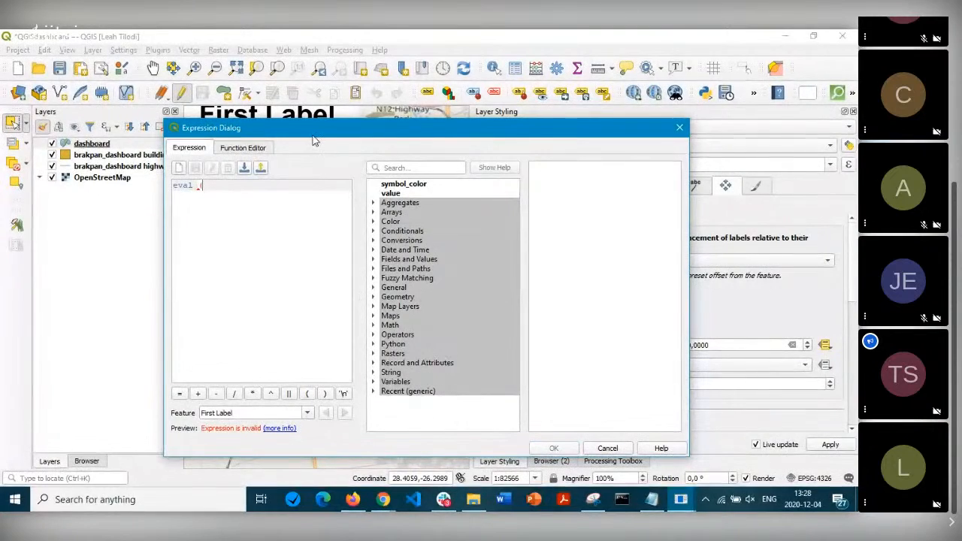
left_click(374, 260)
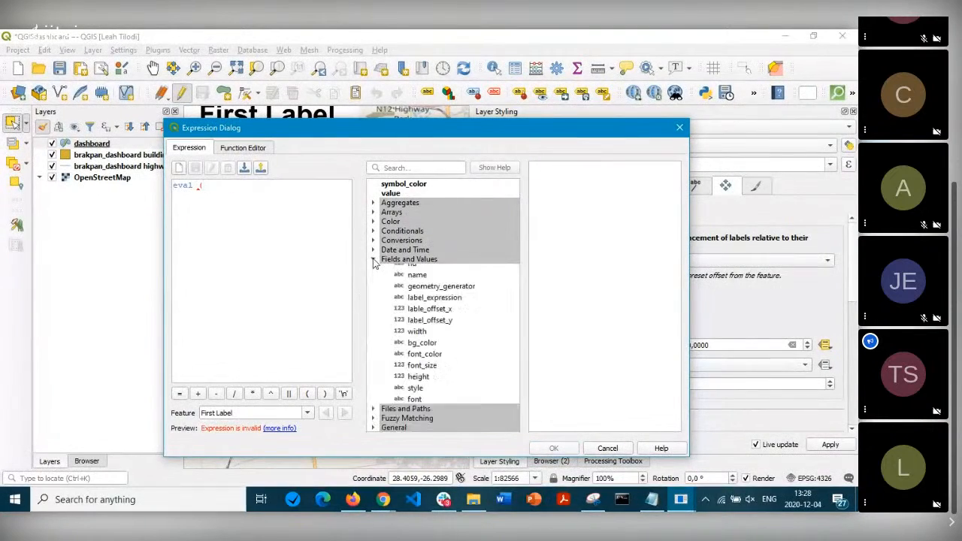
scroll(518, 275, "down", 1)
scroll(489, 273, "down", 1)
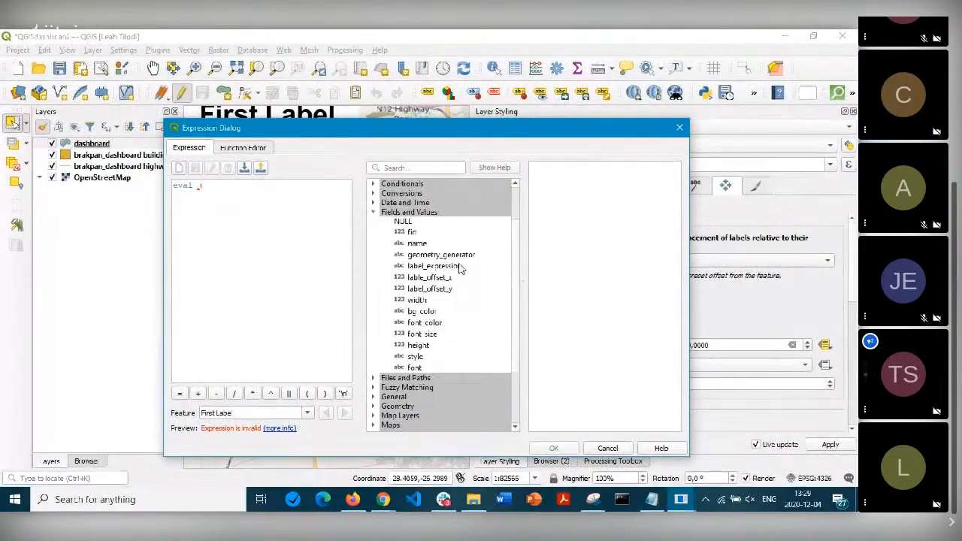
double_click(436, 268)
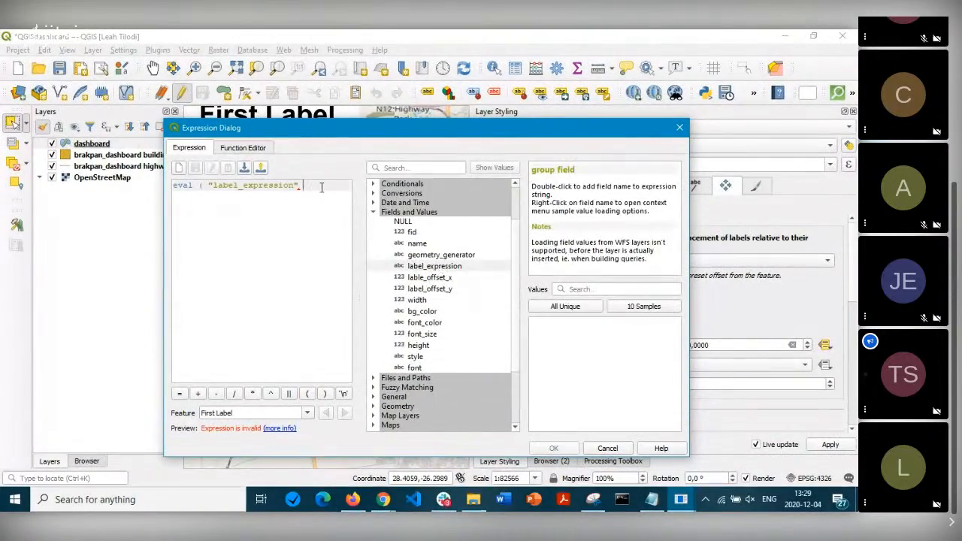
type(")")
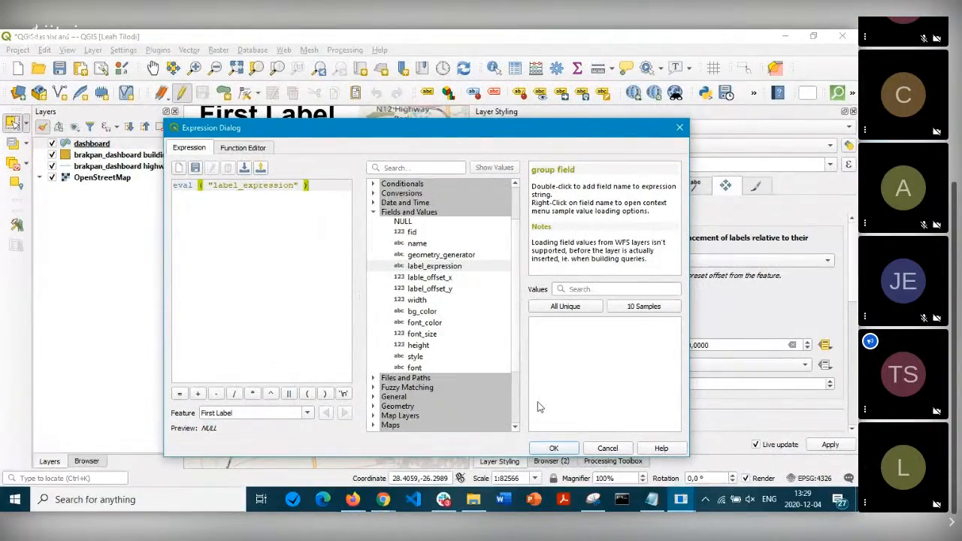
left_click(554, 449)
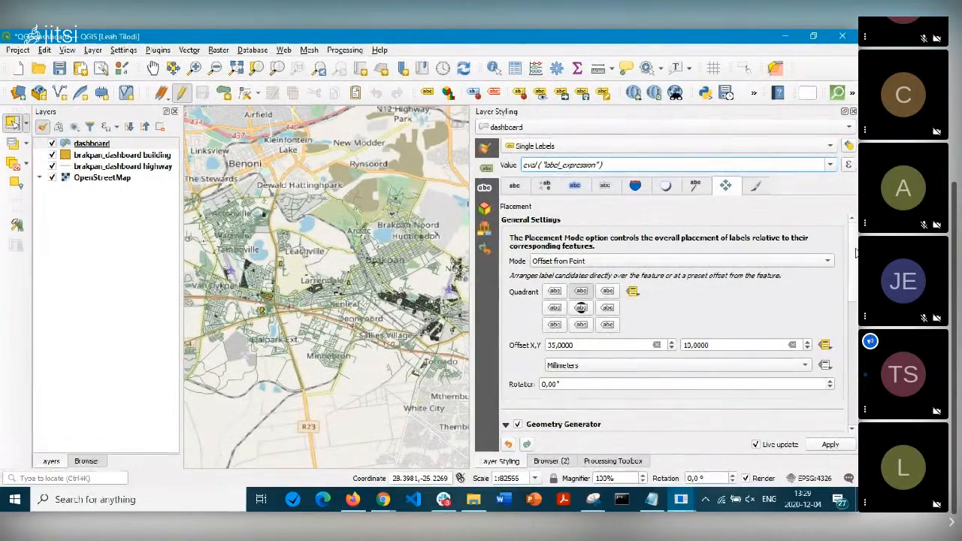
Correct the opening quote of the First Label feature's label_expression so it reads 'Hello World', apply it to the map and save the project.
left_click(681, 502)
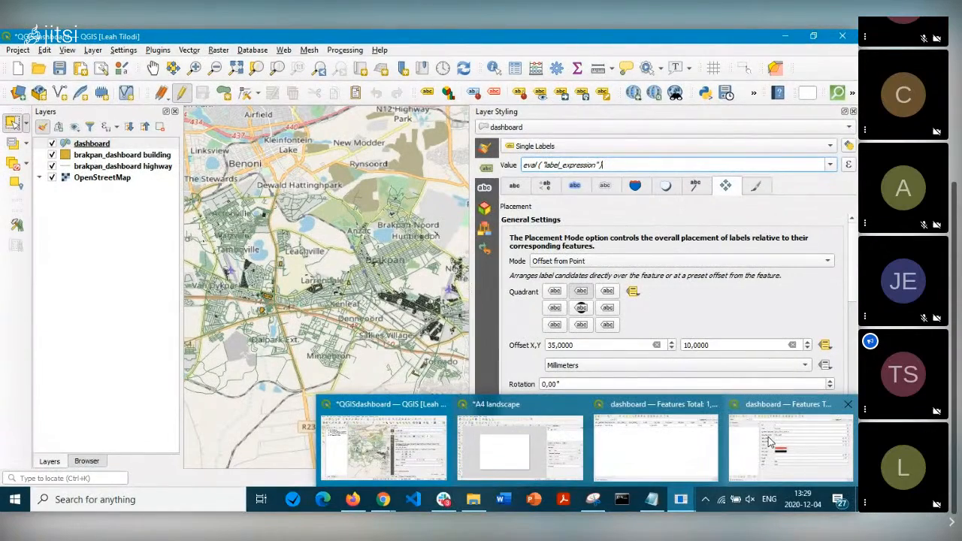
left_click(769, 442)
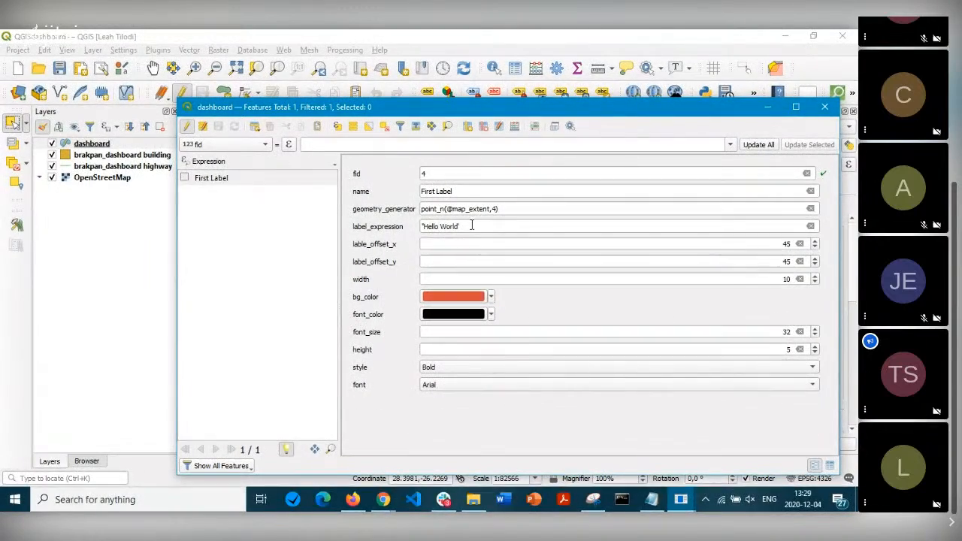
left_click(423, 228)
key("BackSpace")
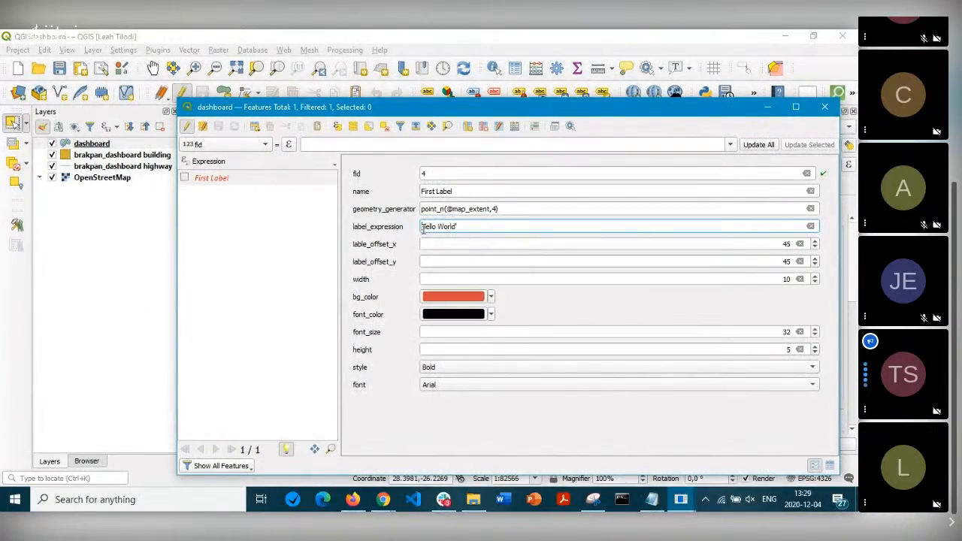
type("'")
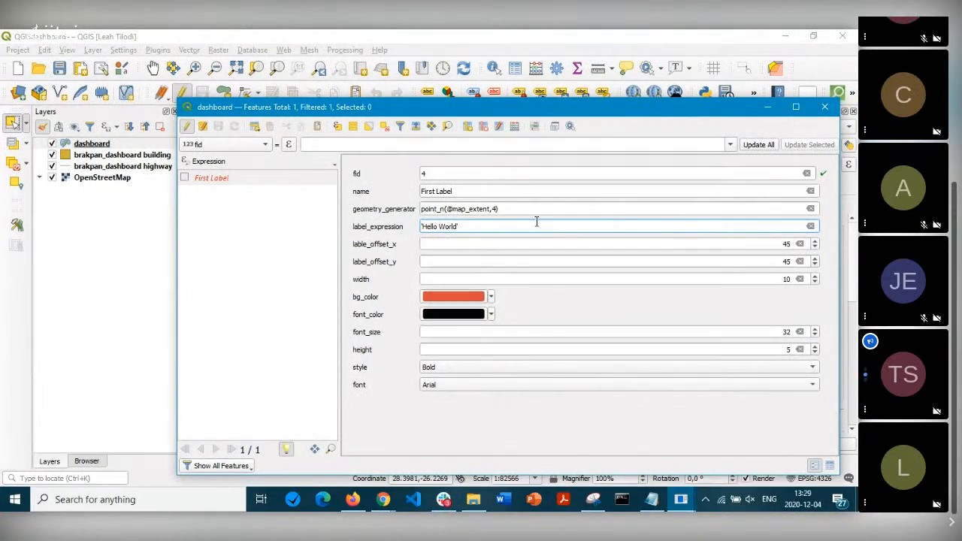
left_click(767, 109)
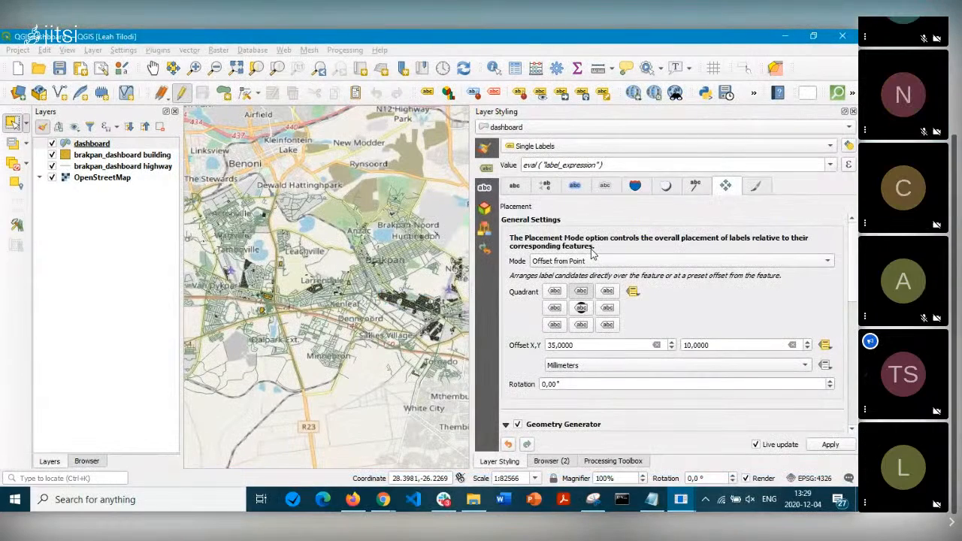
left_click(485, 188)
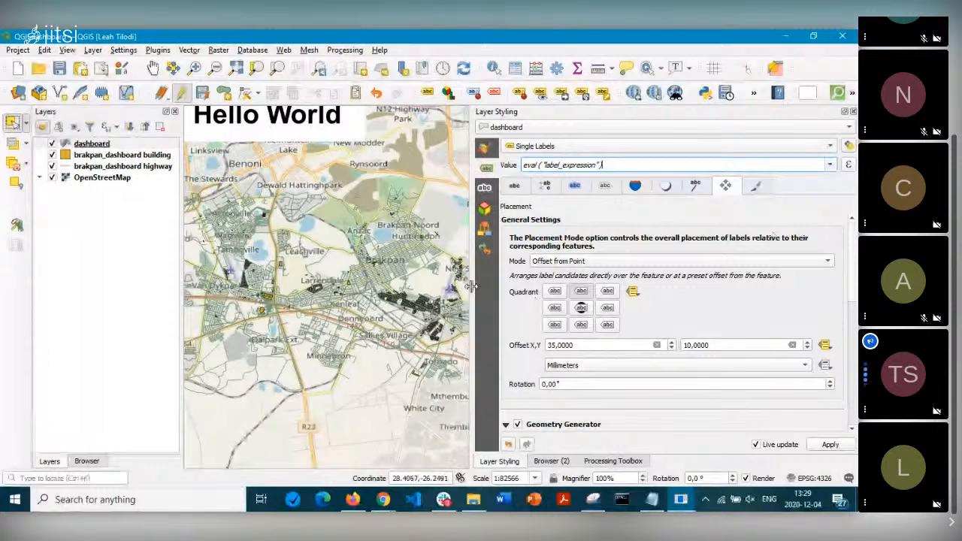
key("ctrl+s")
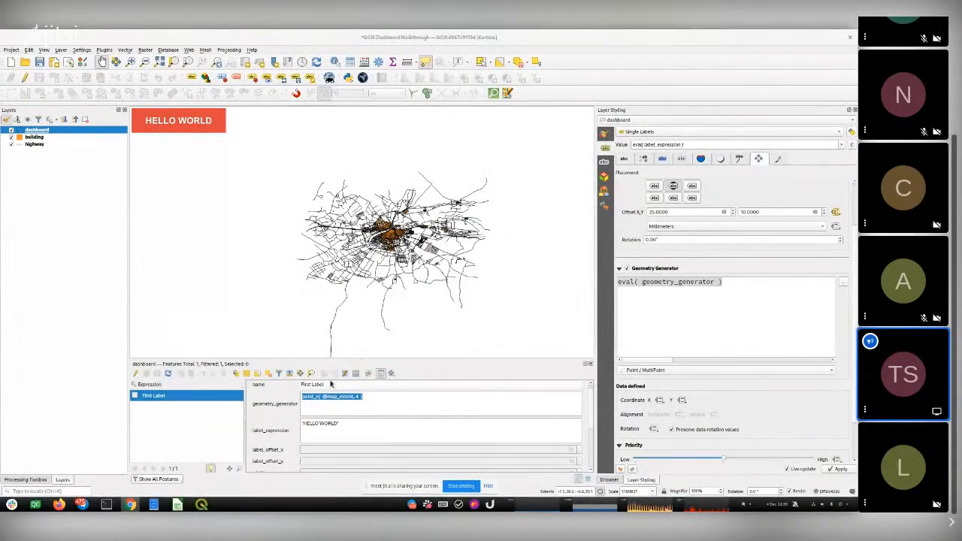
Turn on editing for the dashboard layer.
left_click(136, 374)
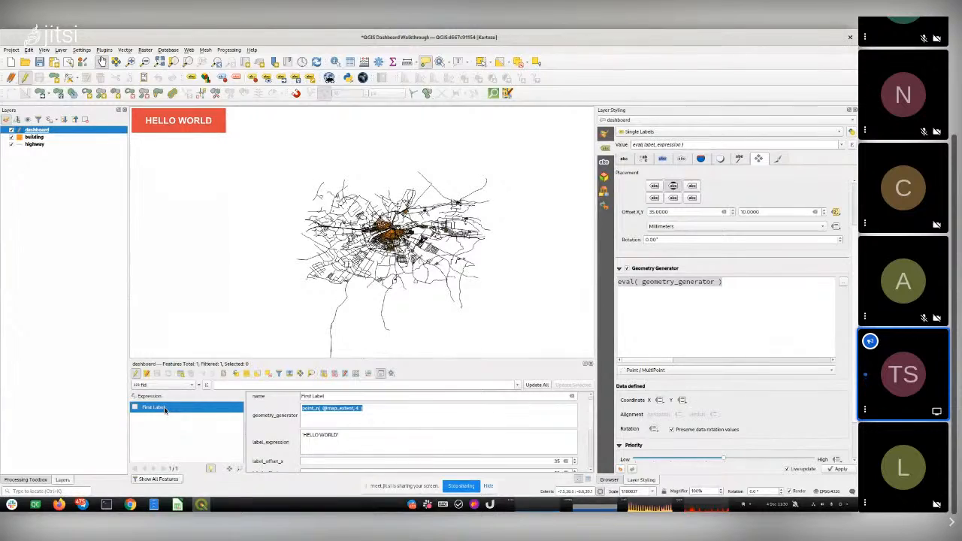
key("ctrl+v")
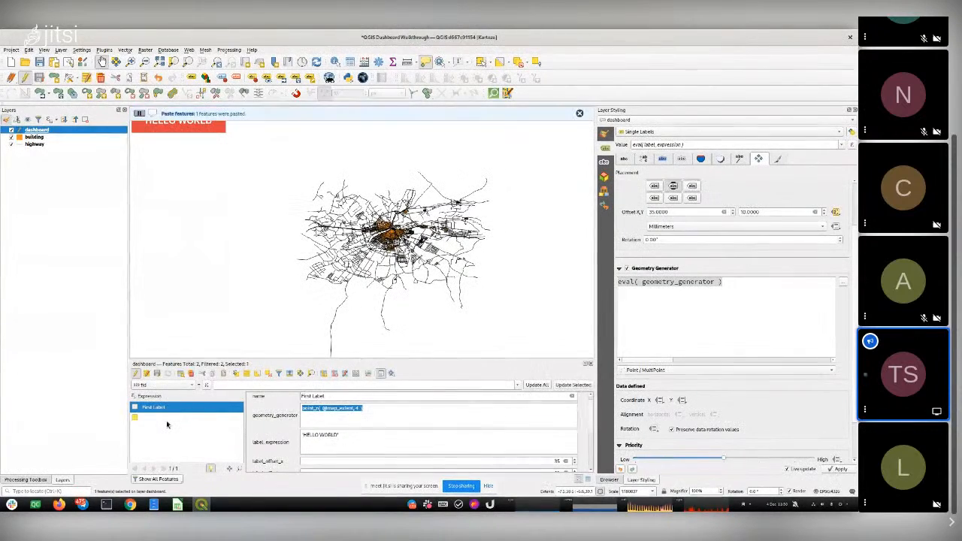
left_click(178, 418)
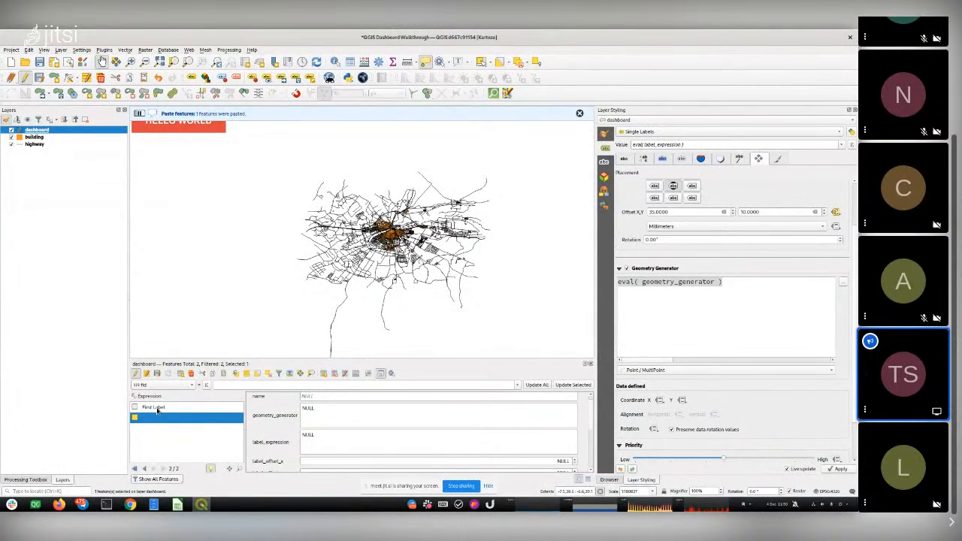
left_click(155, 408)
left_click(153, 421)
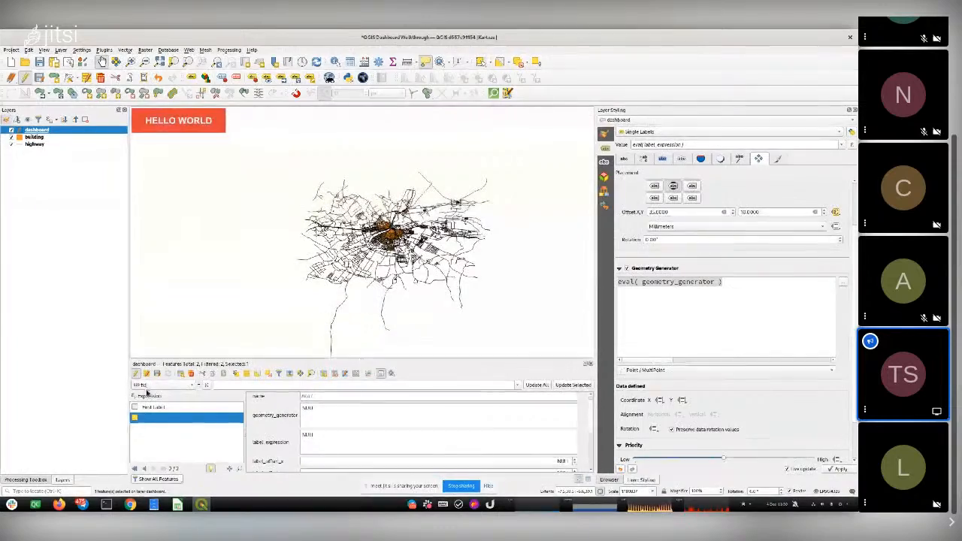
key("ctrl+z")
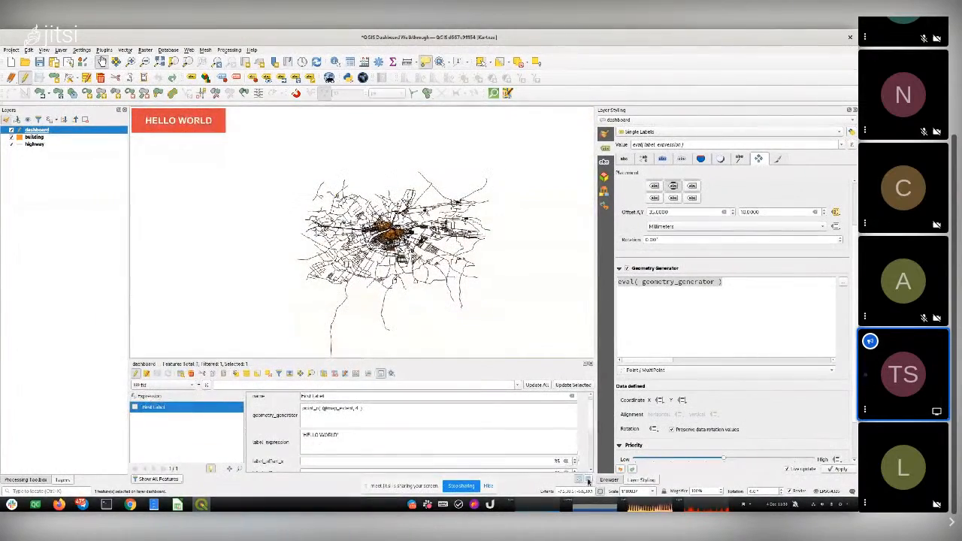
Duplicate the First Label feature by copying and pasting its row in the dashboard attribute table, and save the layer edits.
left_click(589, 481)
left_click(131, 405)
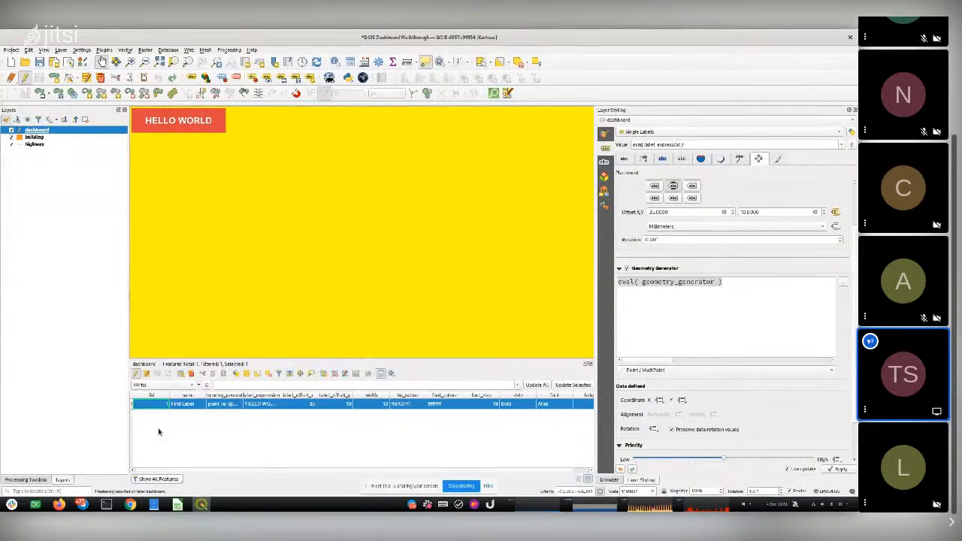
key("ctrl+v")
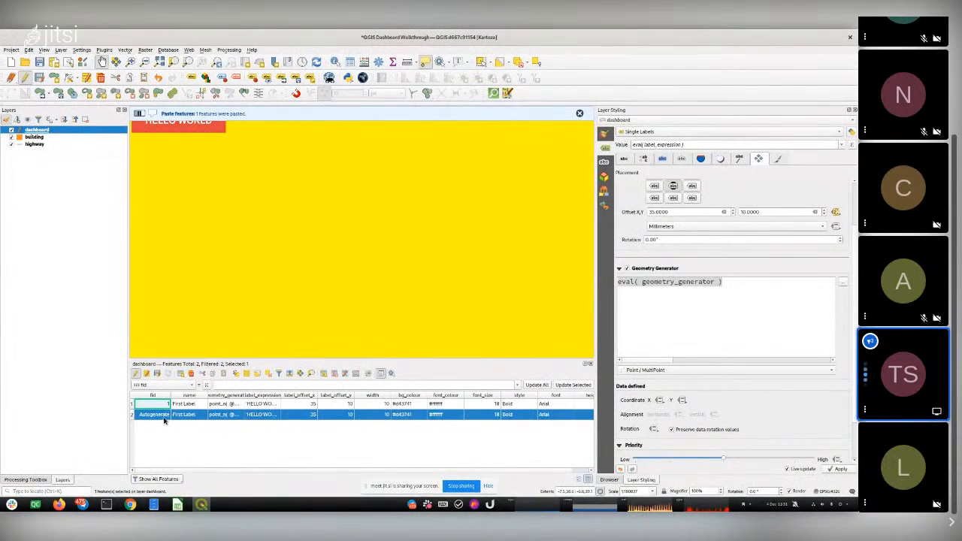
left_click(157, 374)
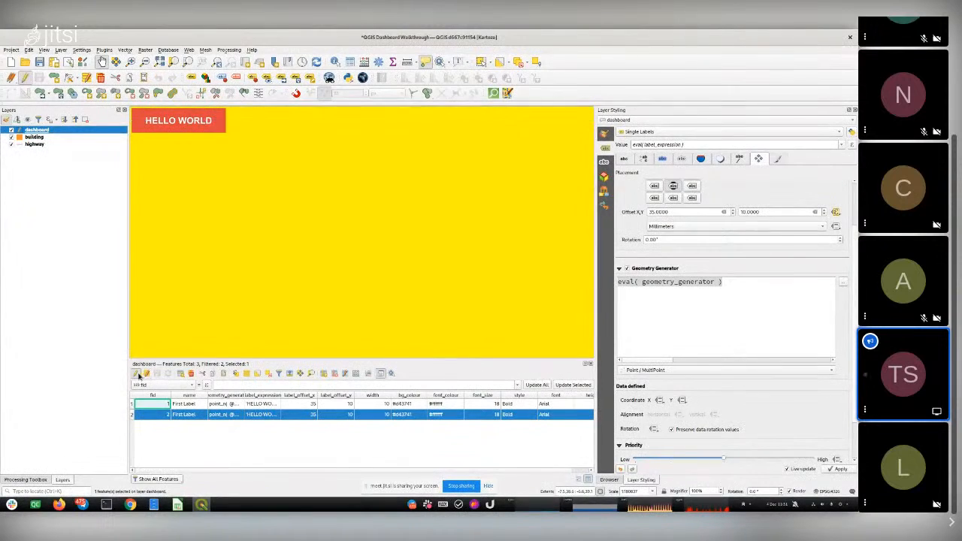
Rename the duplicated feature as Second Label in the dashboard layer's attribute form.
left_click(578, 478)
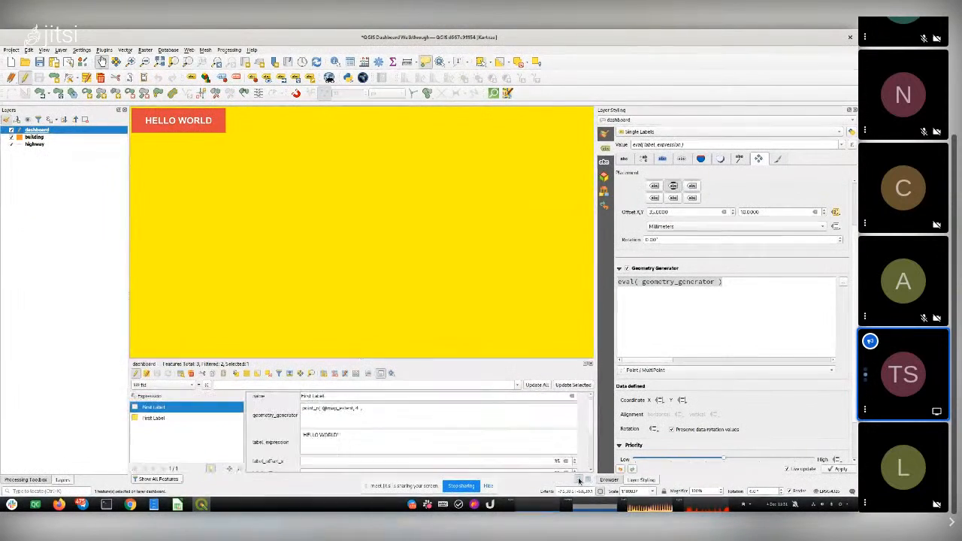
left_click(159, 418)
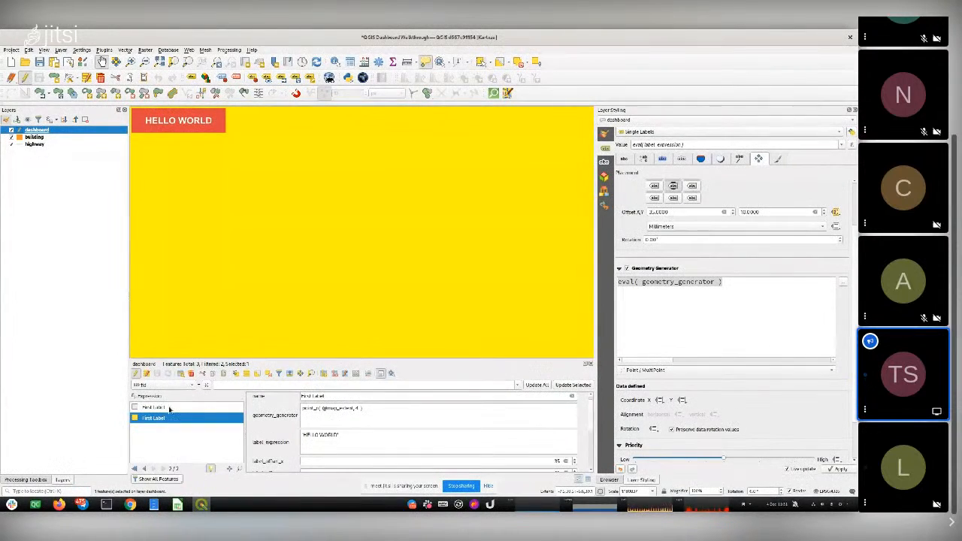
triple_click(312, 397)
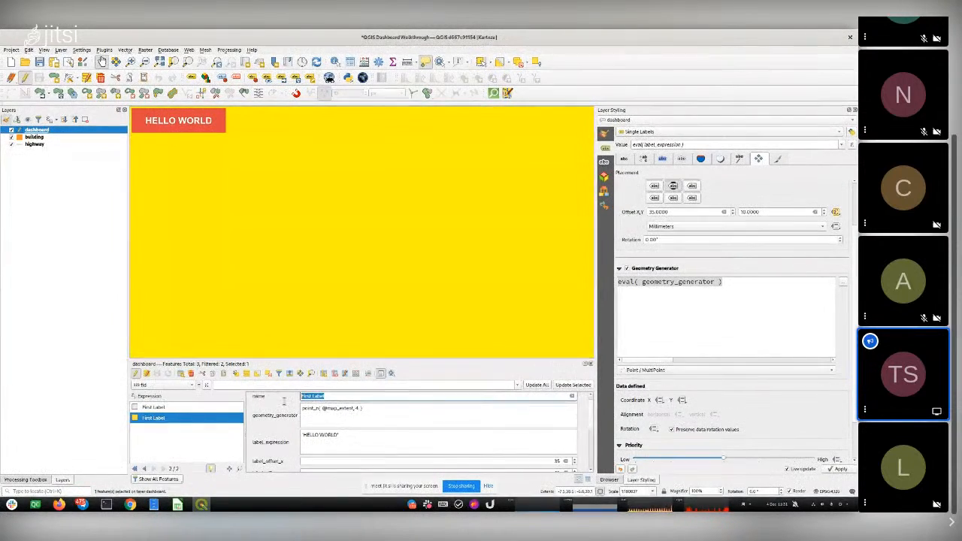
type("Second")
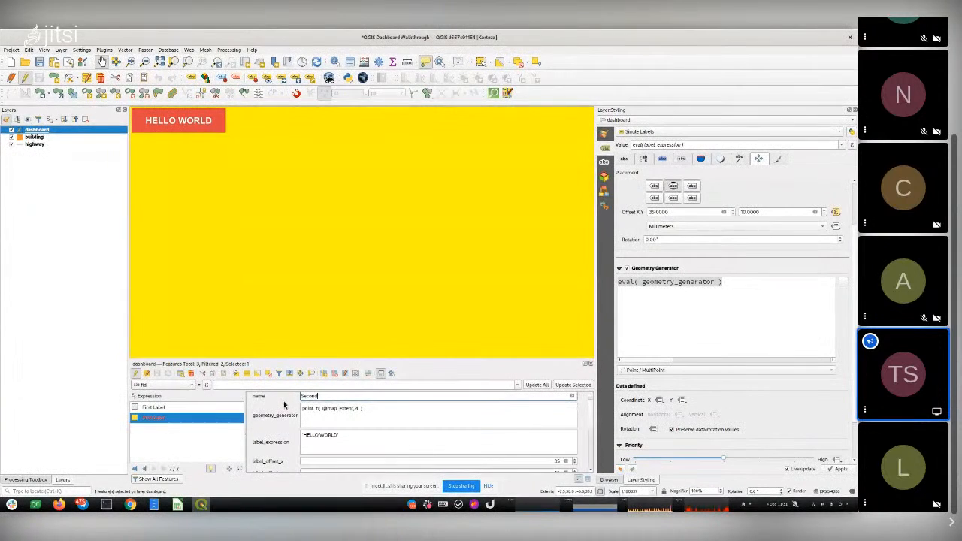
type(" Label")
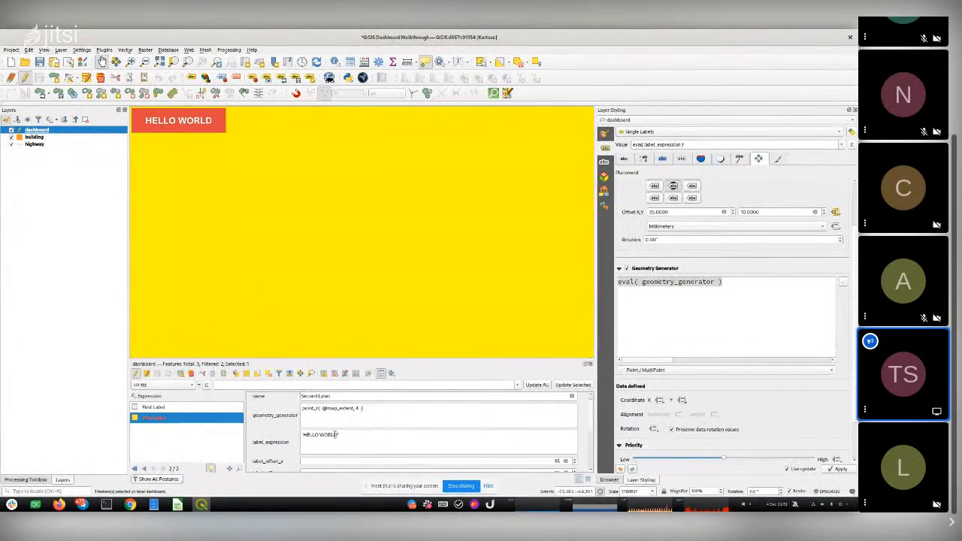
Change the Second Label feature's label_expression to '2' and deselect all features.
left_click_drag(336, 435, 306, 435)
key("BackSpace")
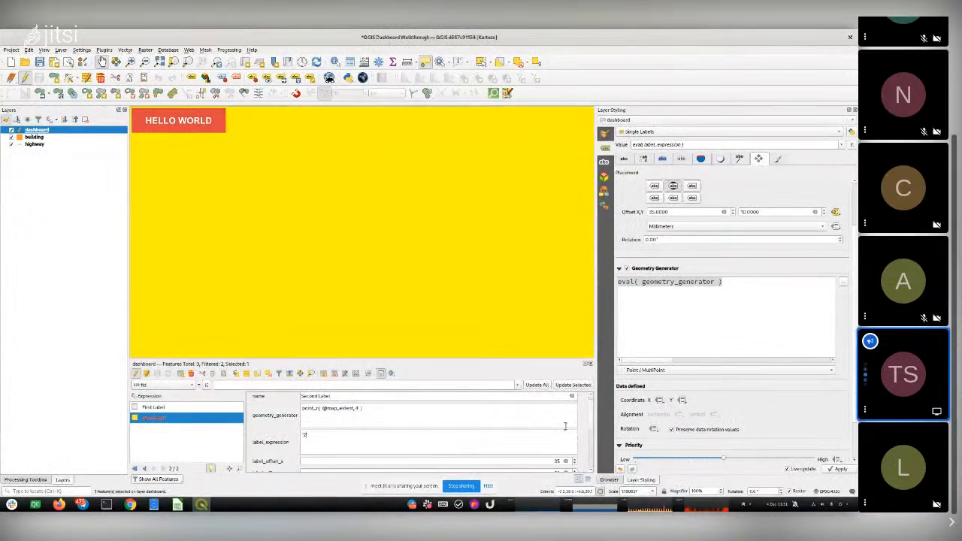
scroll(589, 425, "down", 2)
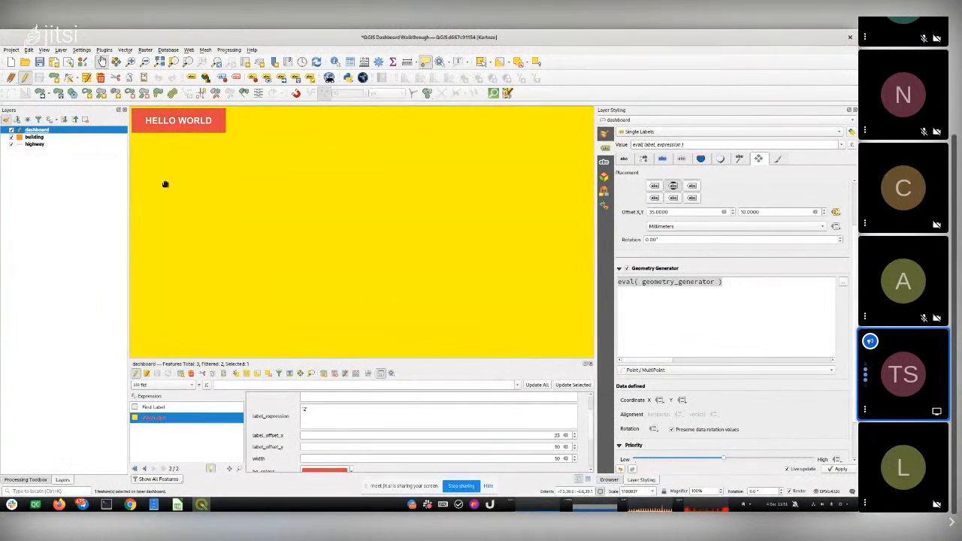
left_click(270, 374)
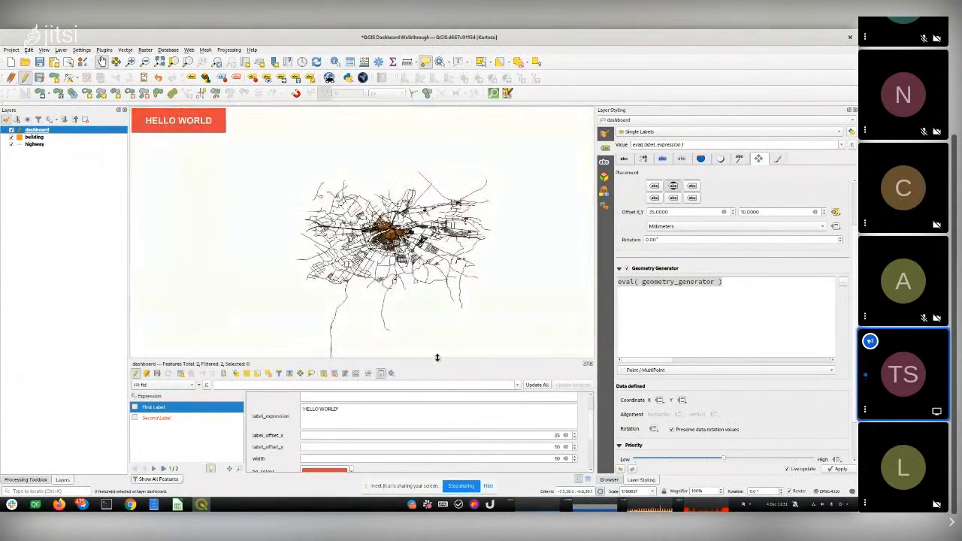
Enlarge the attribute form, set the Second Label feature's label_offset_y to 40 and refresh the map.
left_click_drag(437, 358, 434, 265)
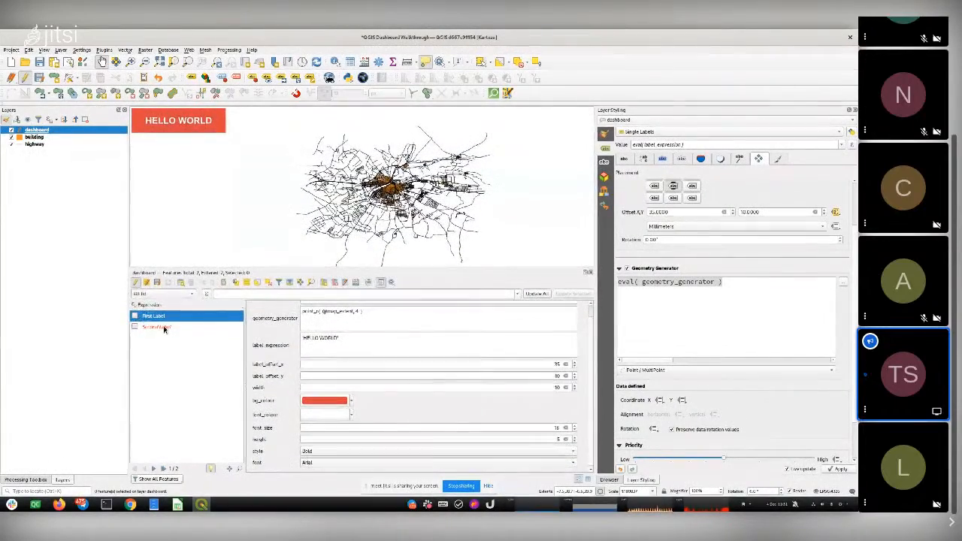
left_click(164, 327)
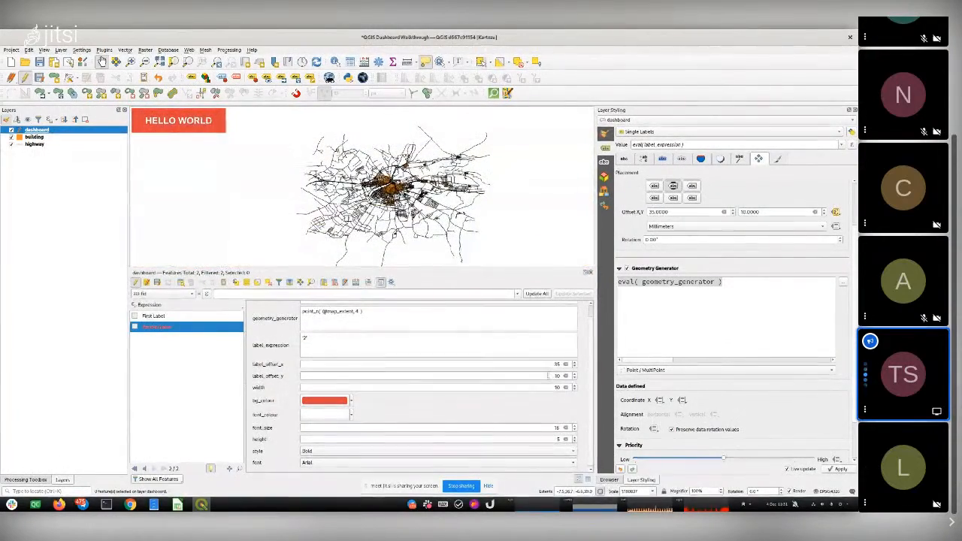
double_click(557, 375)
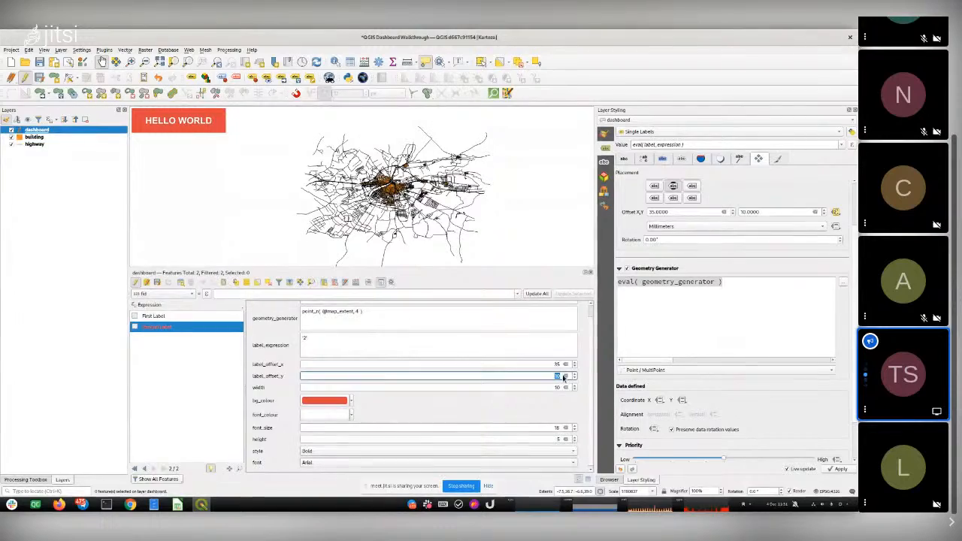
type("40")
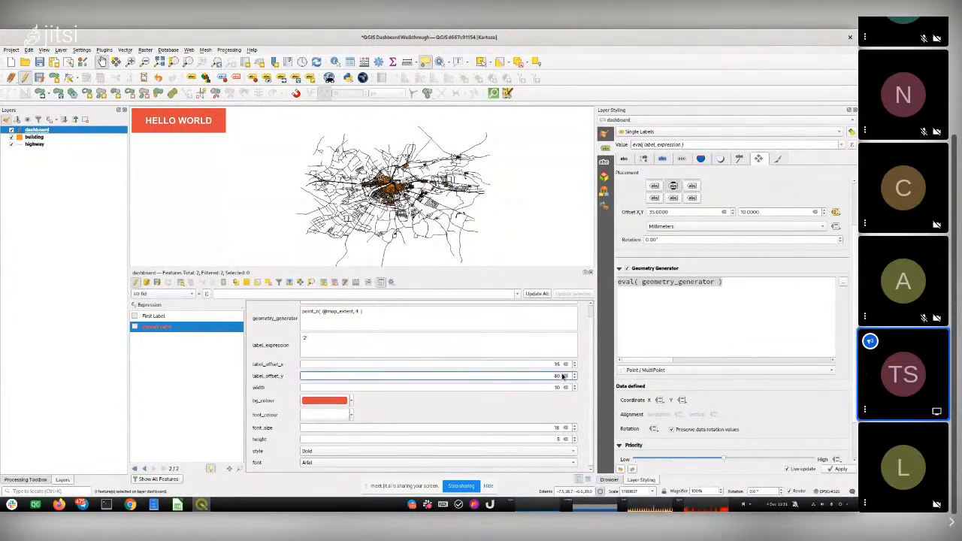
left_click(549, 364)
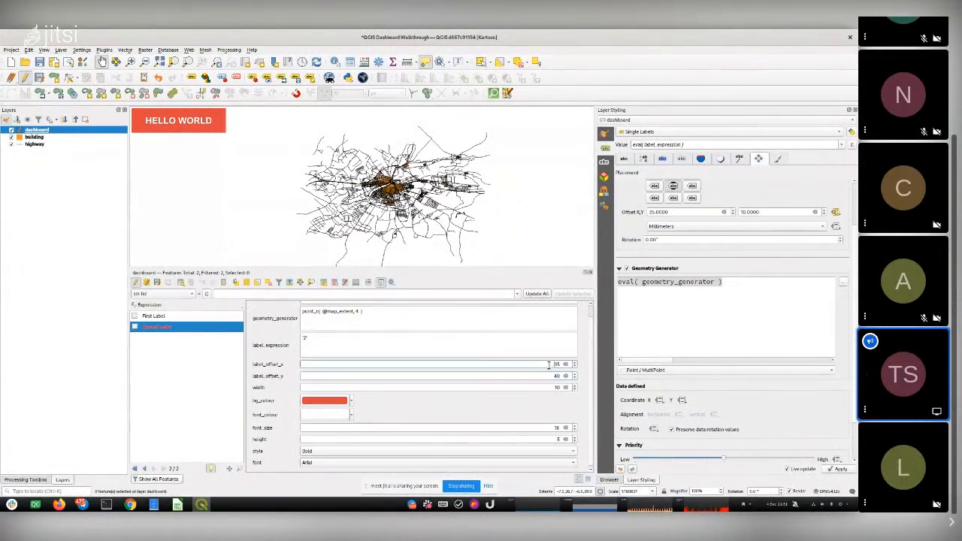
left_click(317, 64)
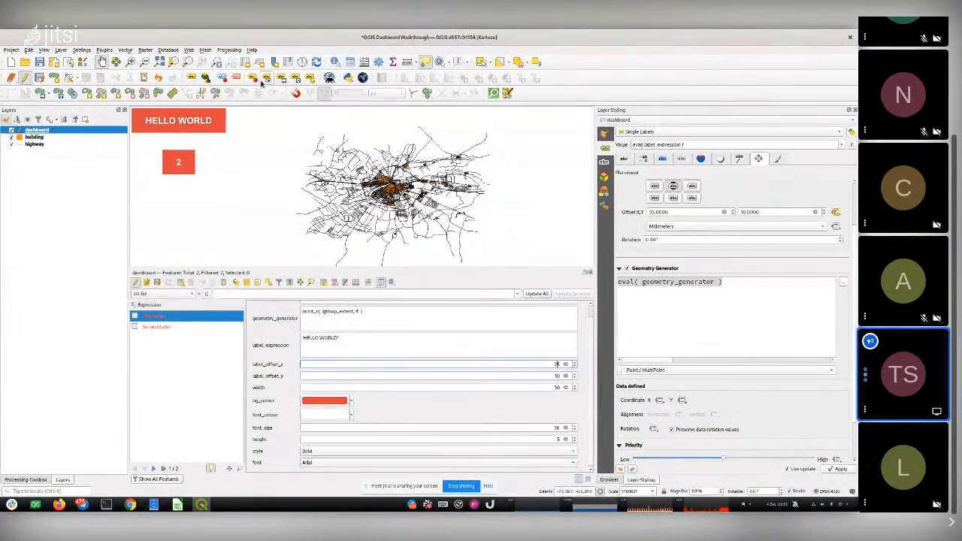
Refresh the map and restore the First Label feature's offsets to label_offset_x 35 and label_offset_y 10.
left_click(316, 63)
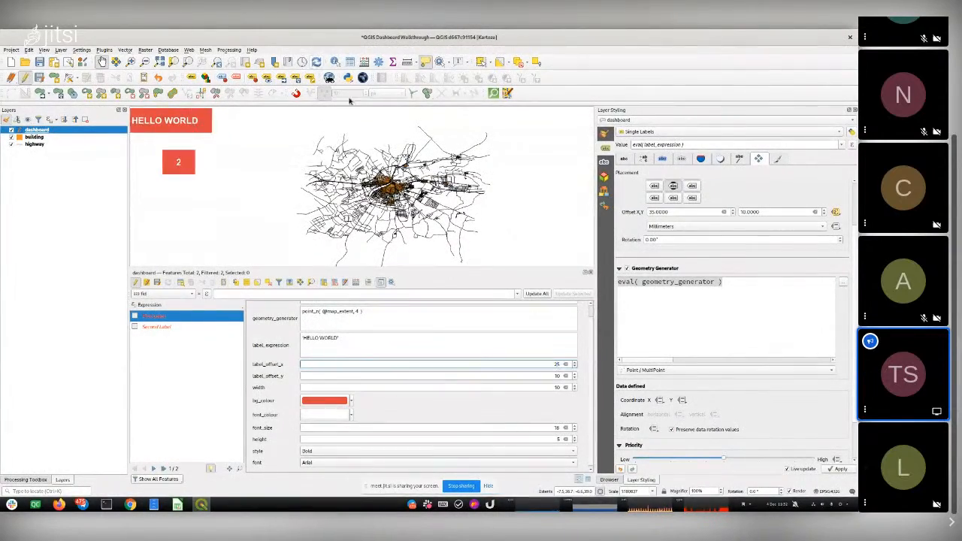
double_click(558, 365)
type("5")
left_click(566, 377)
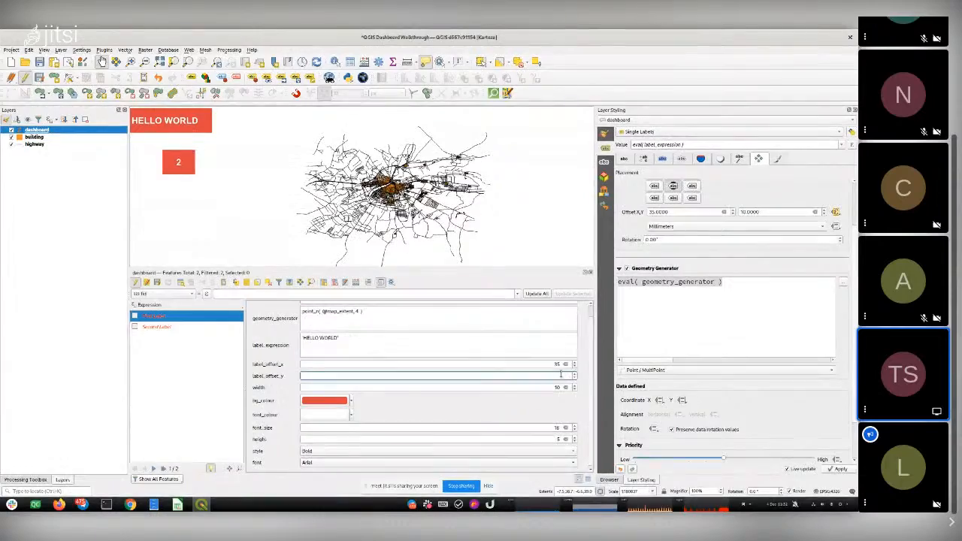
left_click(164, 328)
left_click(162, 316)
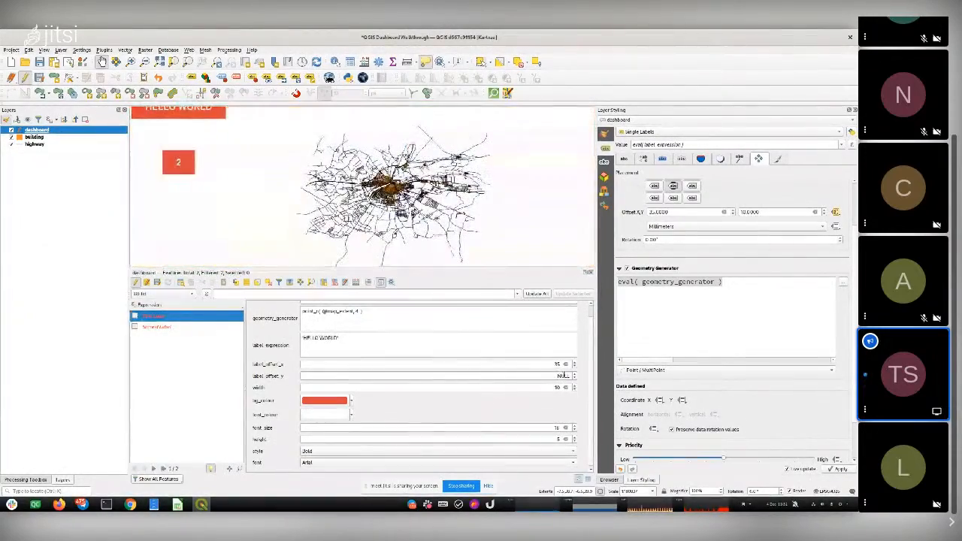
left_click(547, 375)
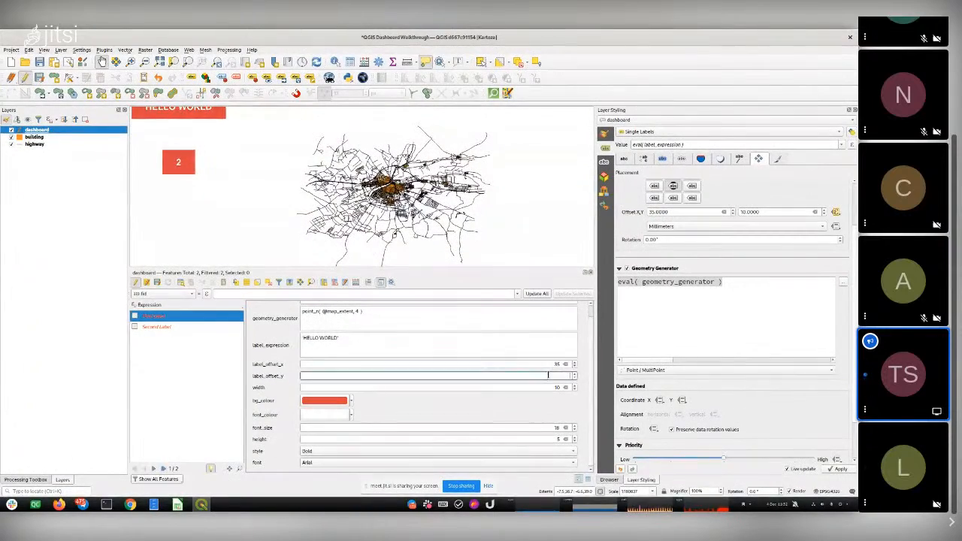
type("10")
left_click(534, 364)
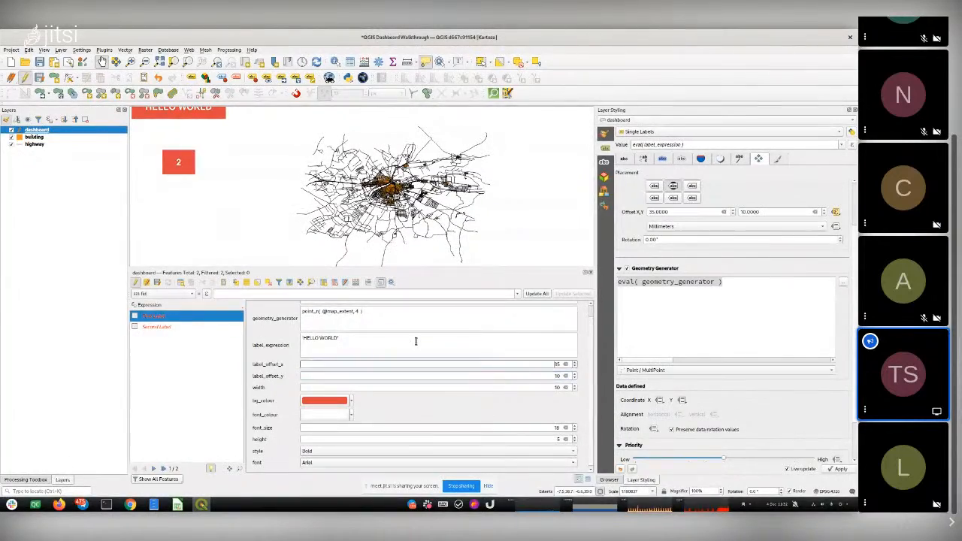
Set the Second Label feature's label_offset_y to 20 and apply it to the map.
left_click(167, 328)
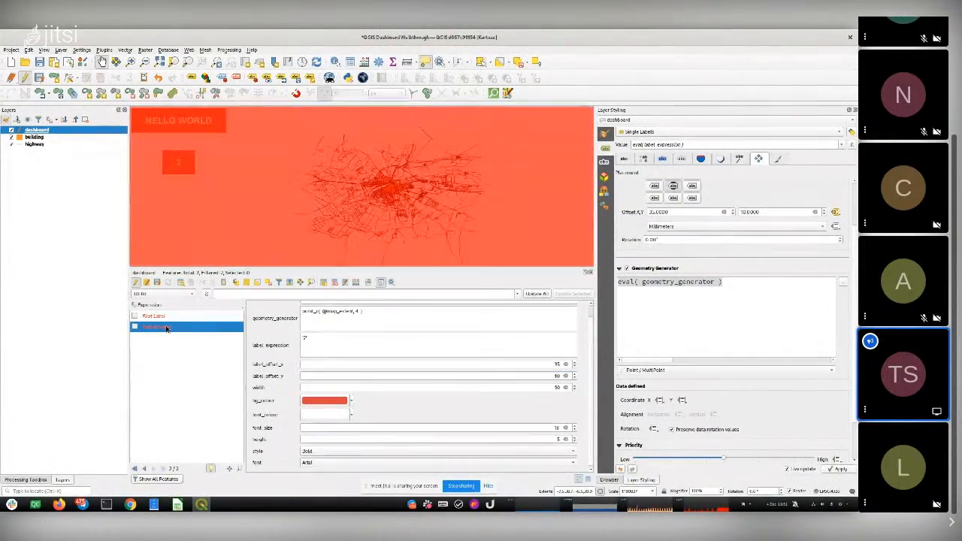
left_click(556, 376)
key("BackSpace")
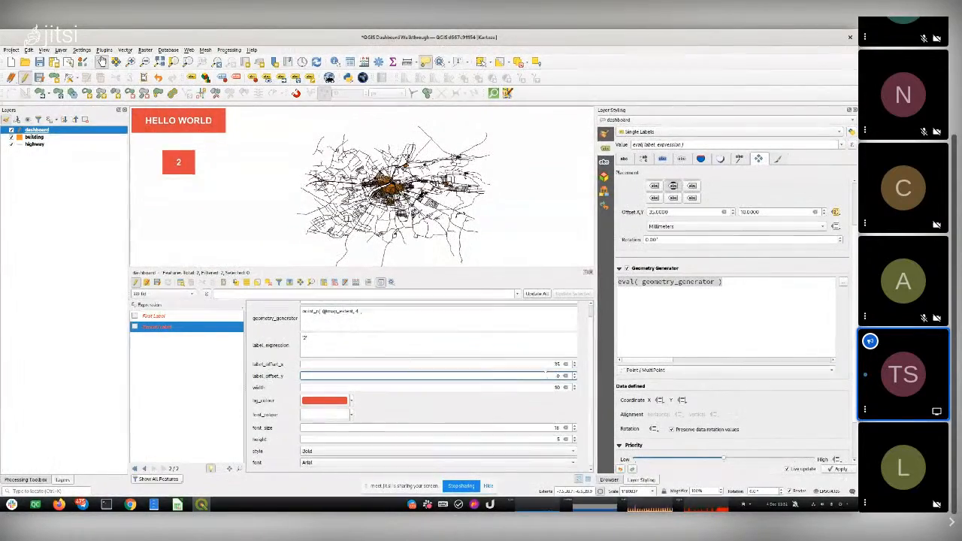
left_click(539, 364)
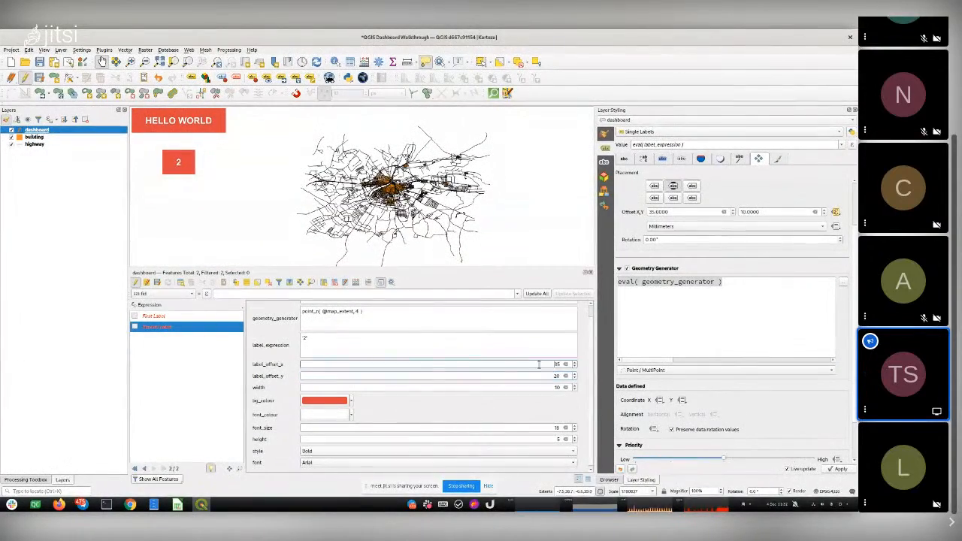
left_click(174, 318)
left_click(166, 328)
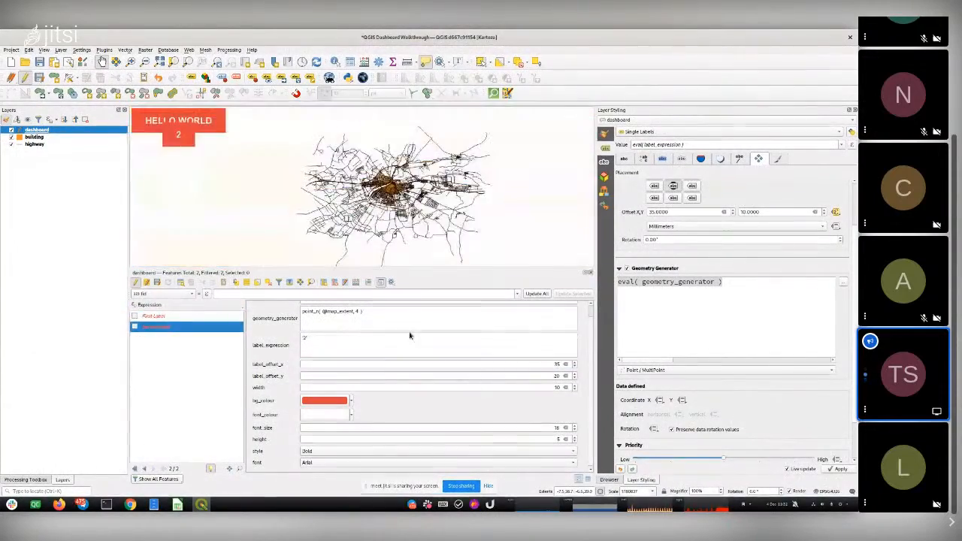
Set the Second Label feature's label_offset_y to 25 and apply it to the map.
left_click(574, 375)
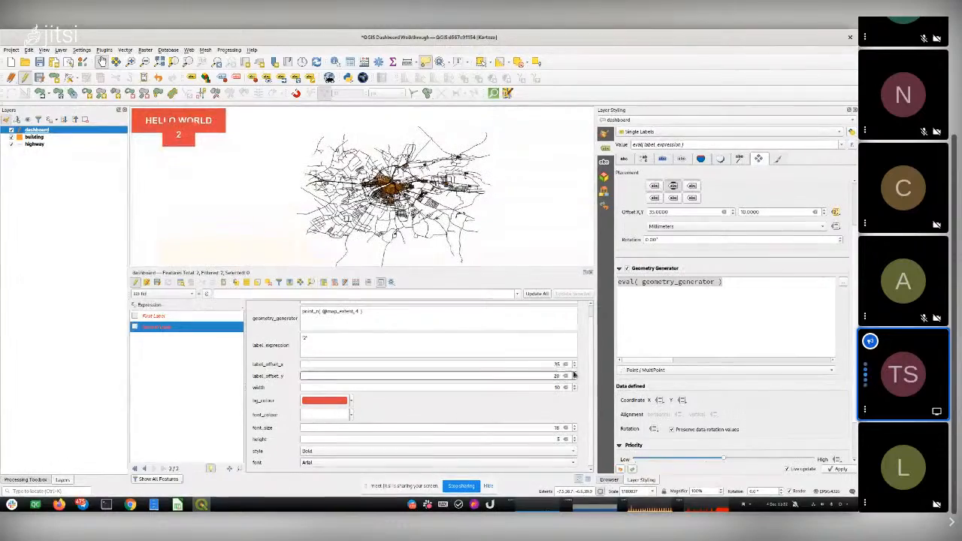
key("BackSpace")
left_click(166, 317)
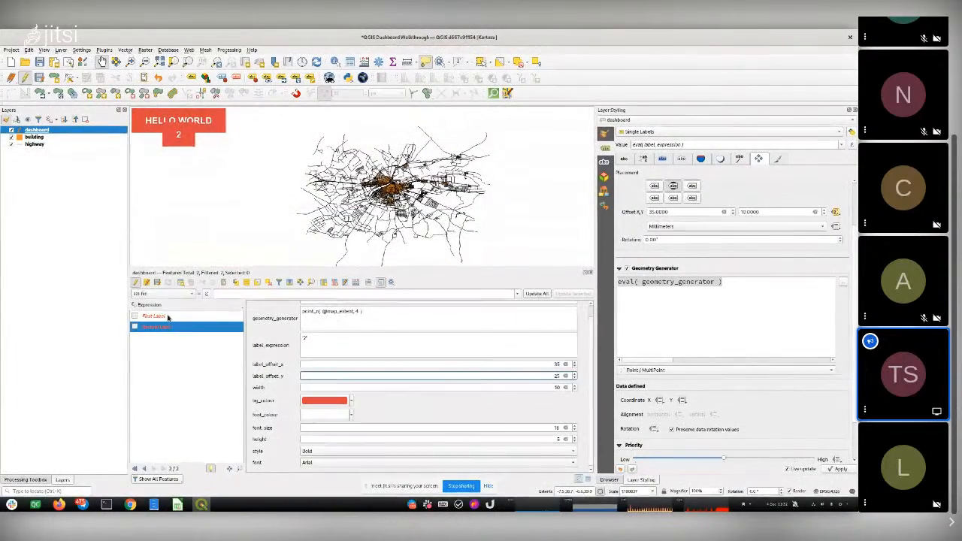
left_click(169, 329)
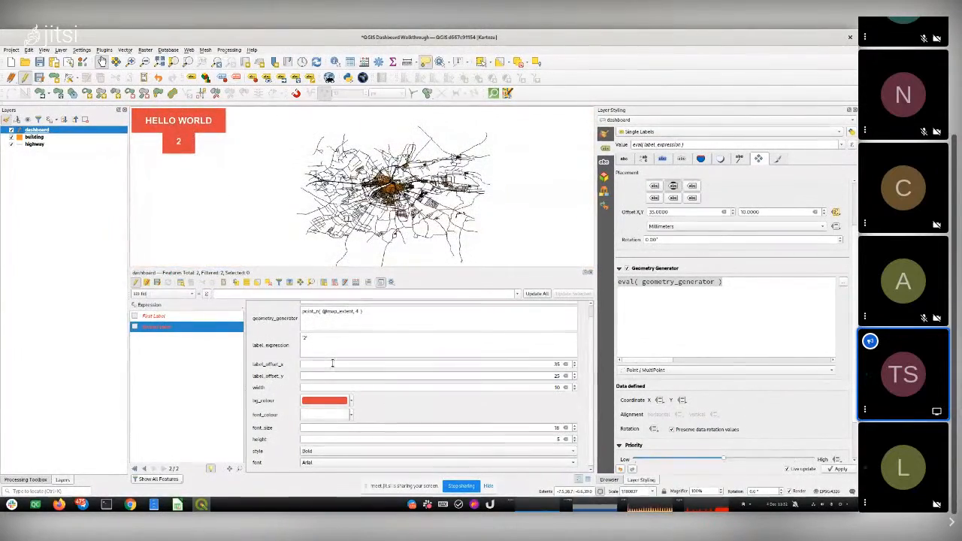
Set the Second Label feature's bg_colour to green and apply it to the map.
left_click(350, 400)
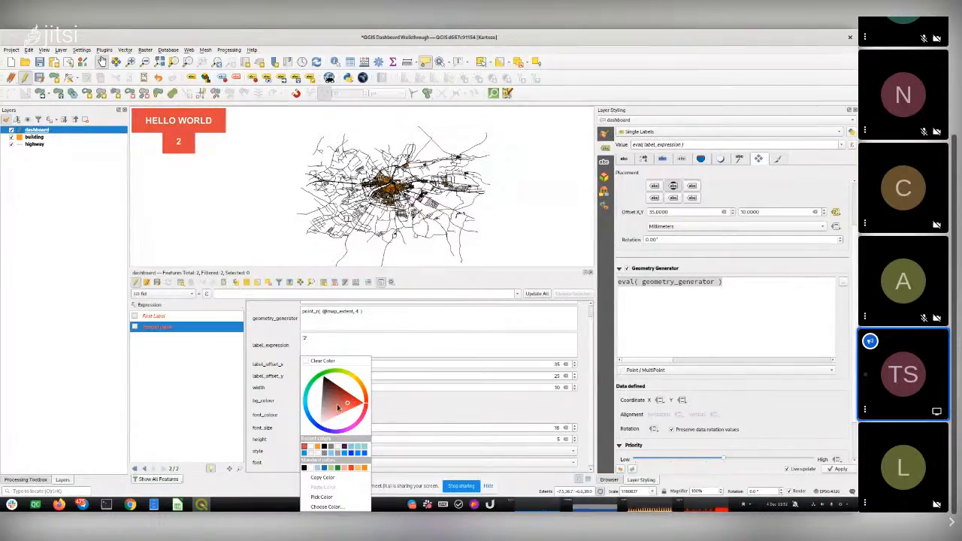
left_click(330, 387)
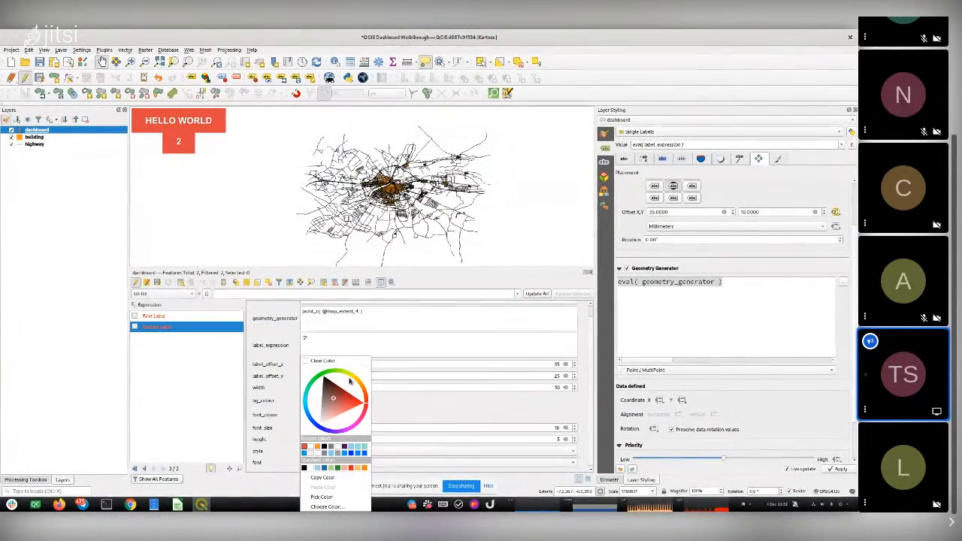
left_click(318, 376)
left_click(326, 385)
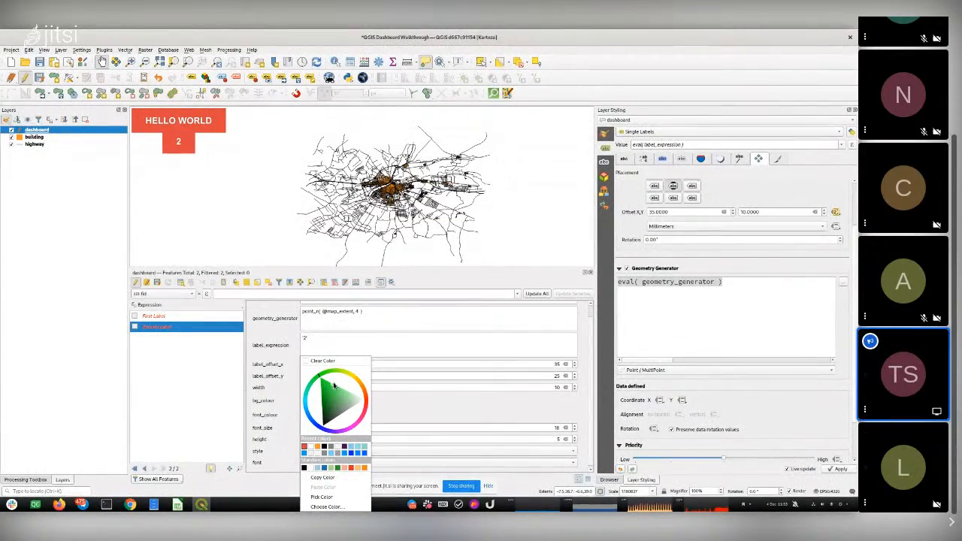
left_click(364, 351)
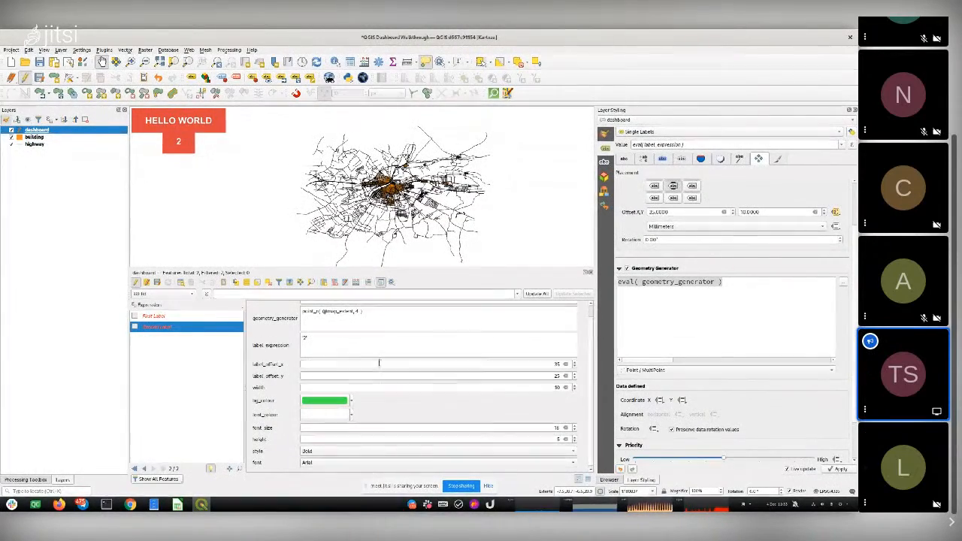
left_click(155, 317)
left_click(158, 329)
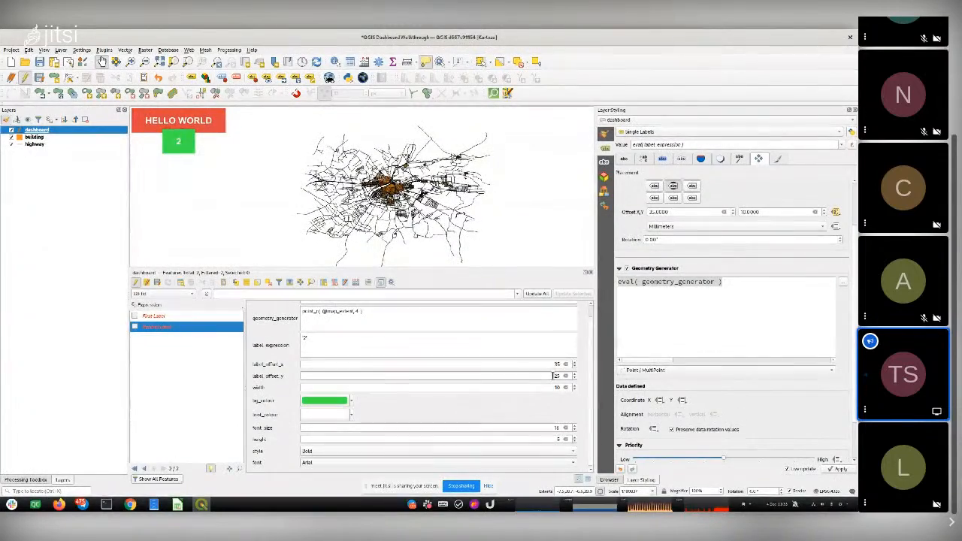
Set the Second Label feature's label_offset_y to 30 and apply it to the map.
left_click(564, 377)
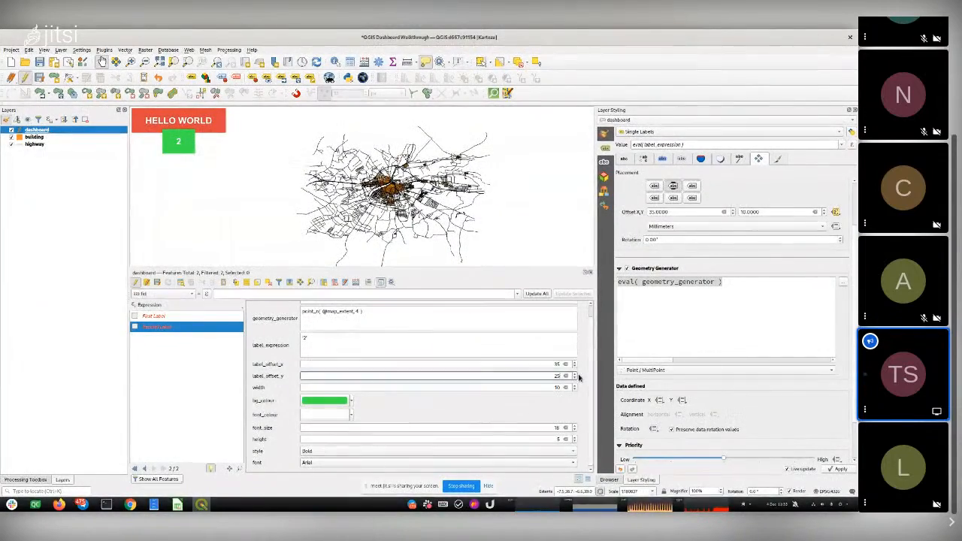
key("BackSpace")
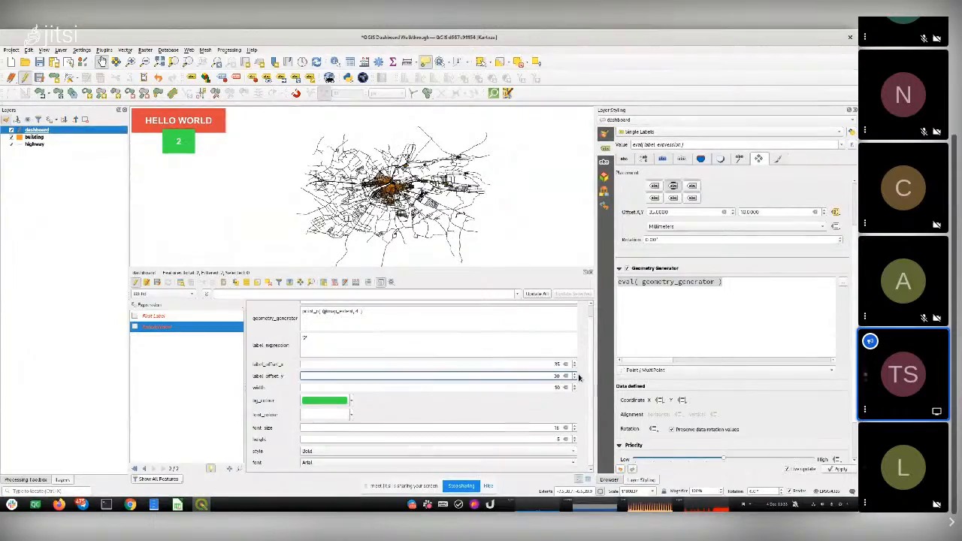
left_click(169, 319)
left_click(170, 327)
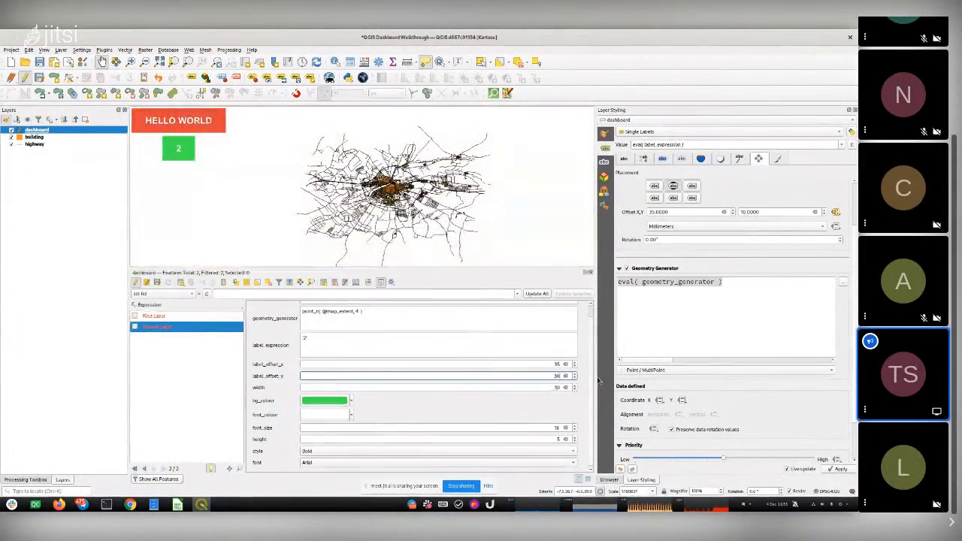
Set the Second Label feature's label_offset_y to 27 and apply it to the map.
key("BackSpace")
key("BackSpace")
type("2")
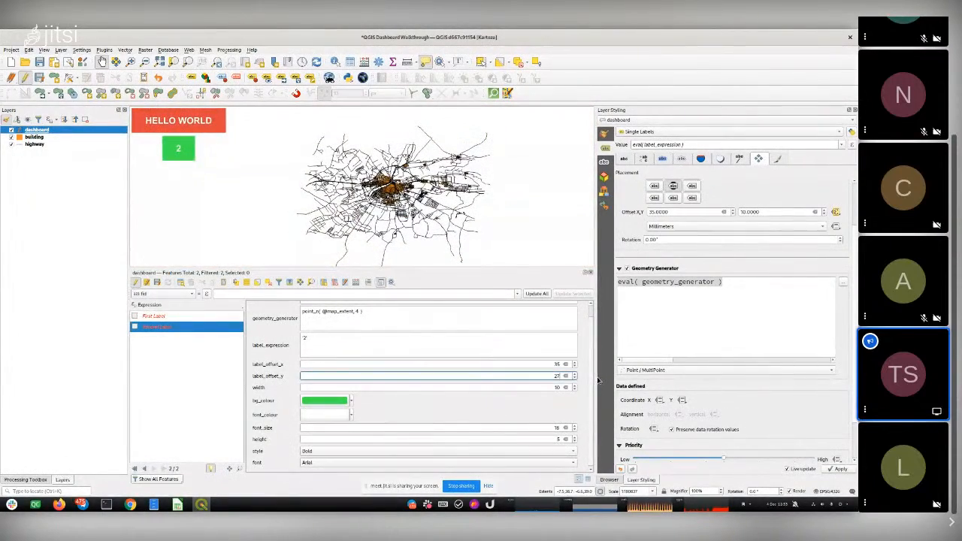
type("7")
left_click(464, 364)
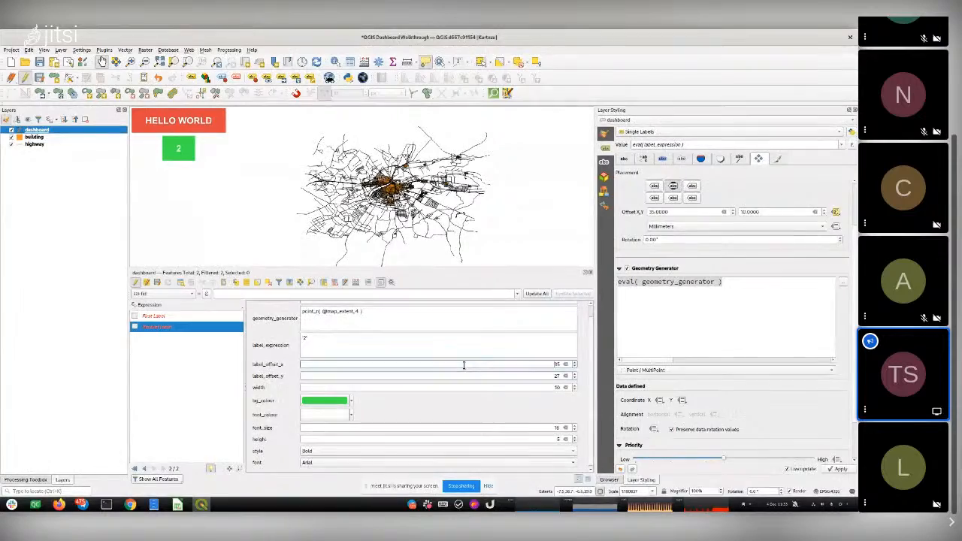
key("Up")
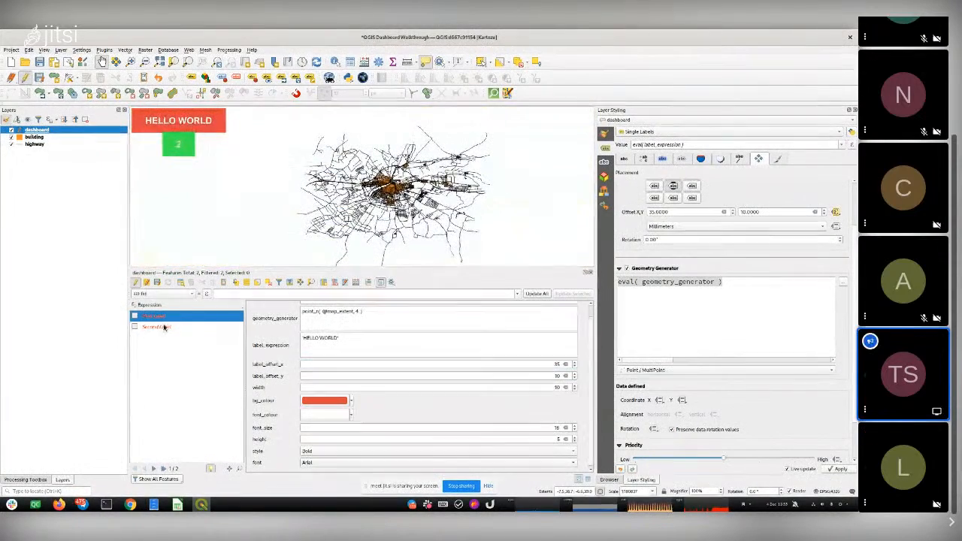
key("Down")
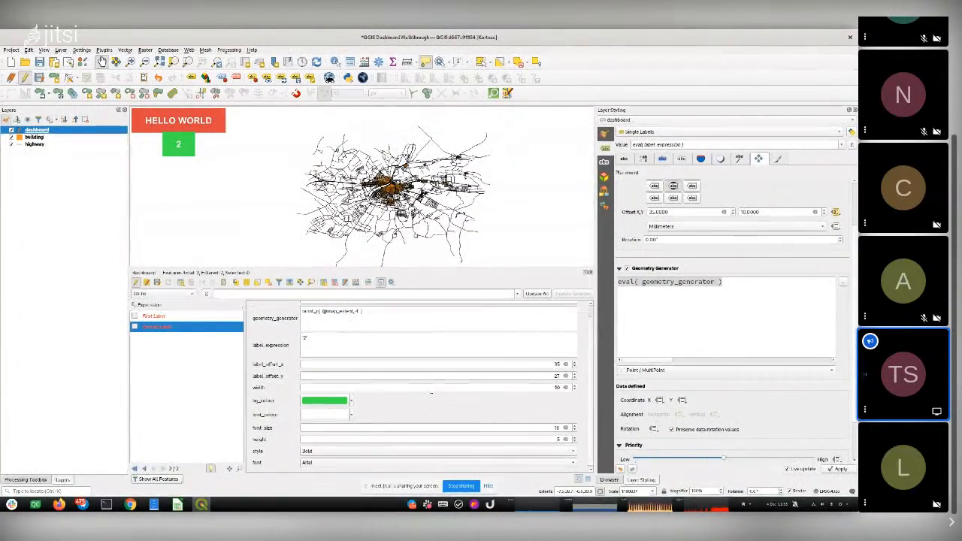
Set the First Label feature's width to 40 and apply it to the map.
left_click(196, 316)
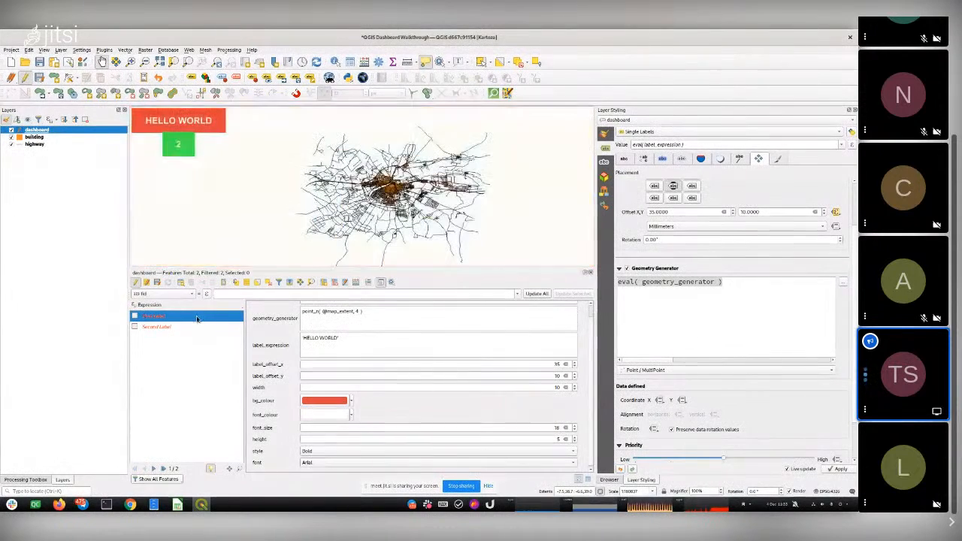
double_click(555, 387)
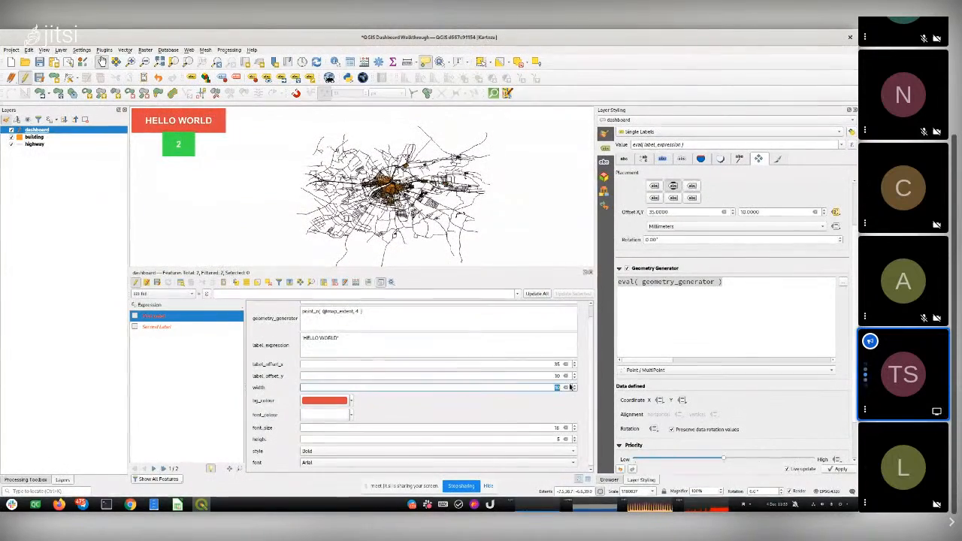
type("40")
left_click(162, 327)
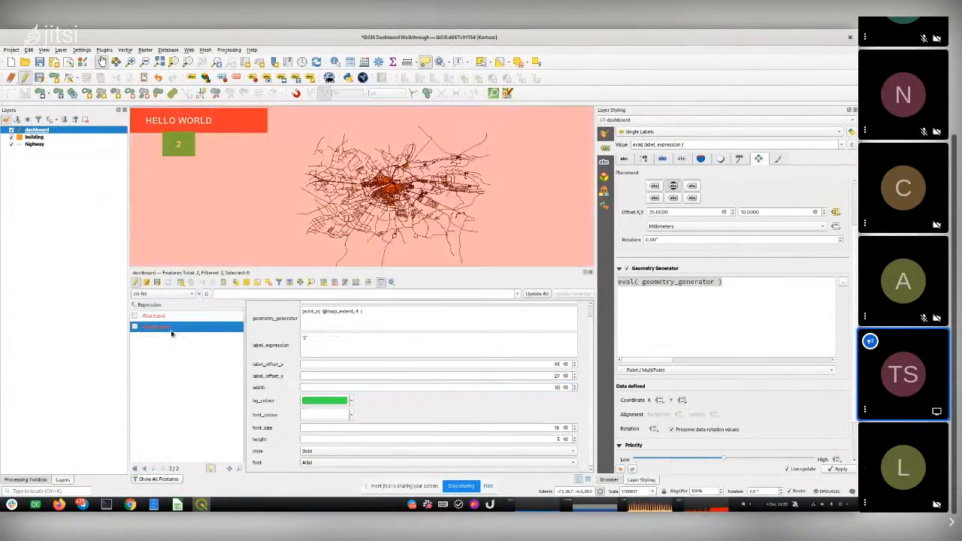
double_click(548, 387)
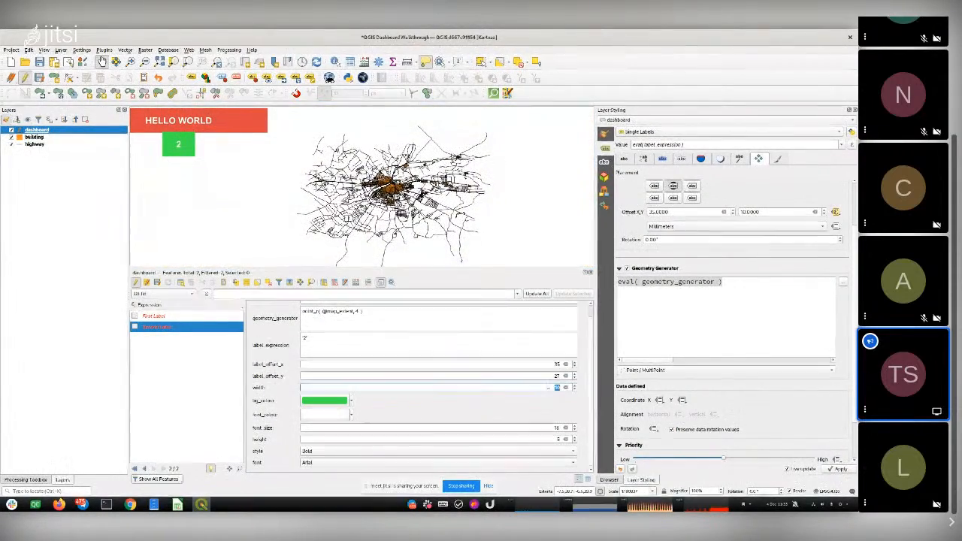
Set the First Label feature's width to 30 and apply it to the map.
left_click(150, 316)
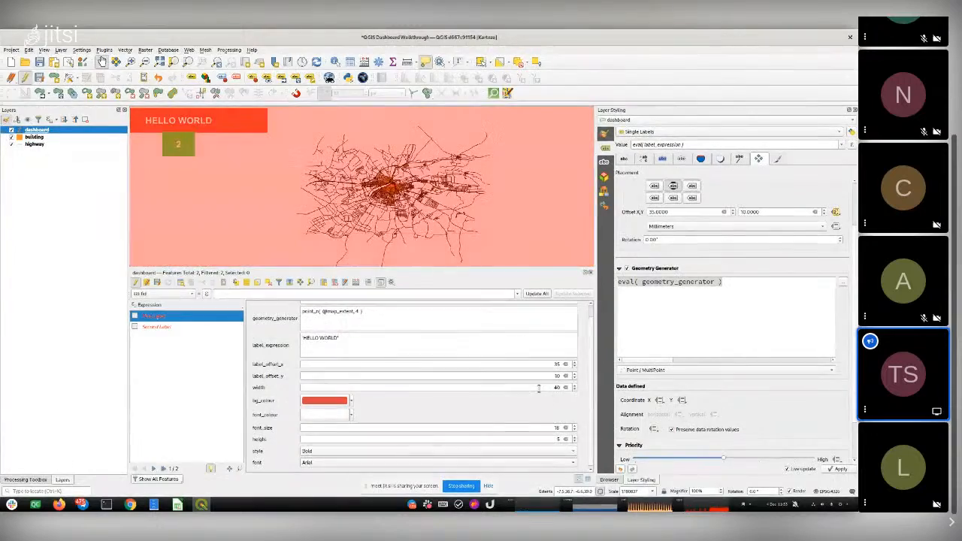
type("30")
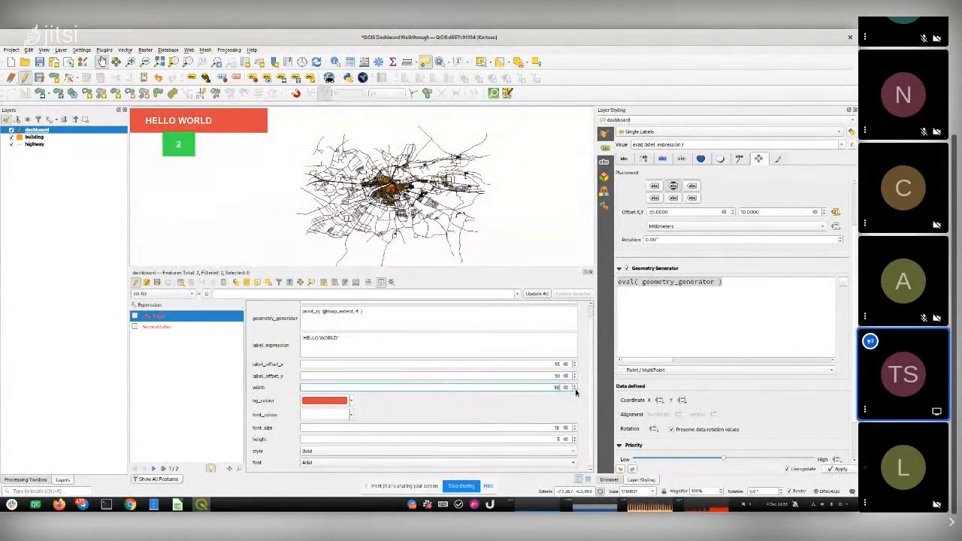
left_click(183, 327)
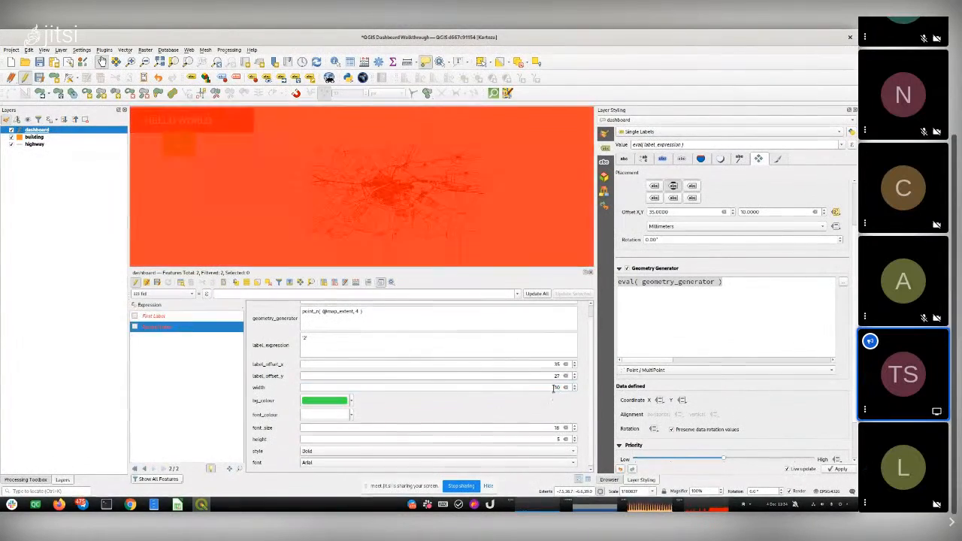
Set the Second Label feature's width to 30 and apply it to the map.
left_click(574, 389)
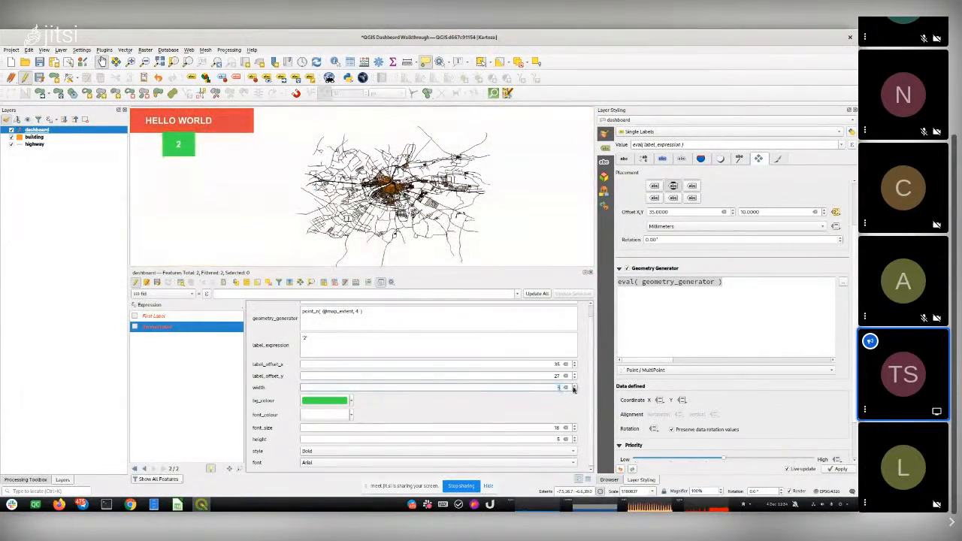
left_click(169, 316)
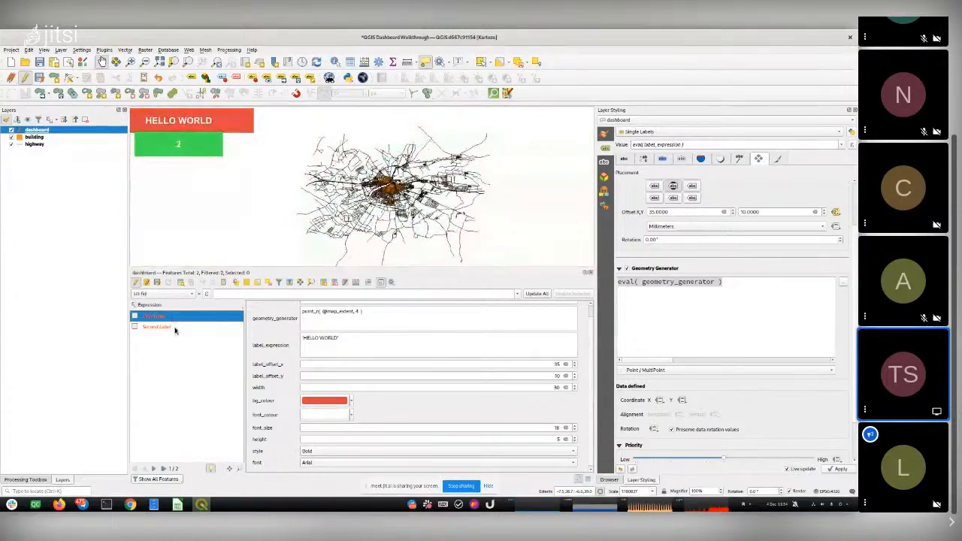
left_click(175, 328)
left_click(172, 317)
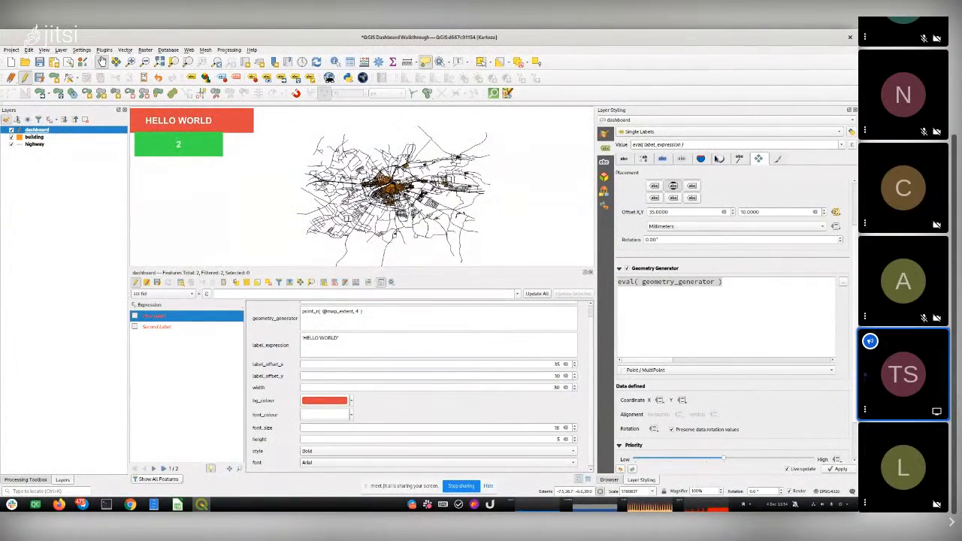
Set the multi-line alignment of the dashboard labels to Center in the label formatting settings and refresh the labels.
left_click(701, 160)
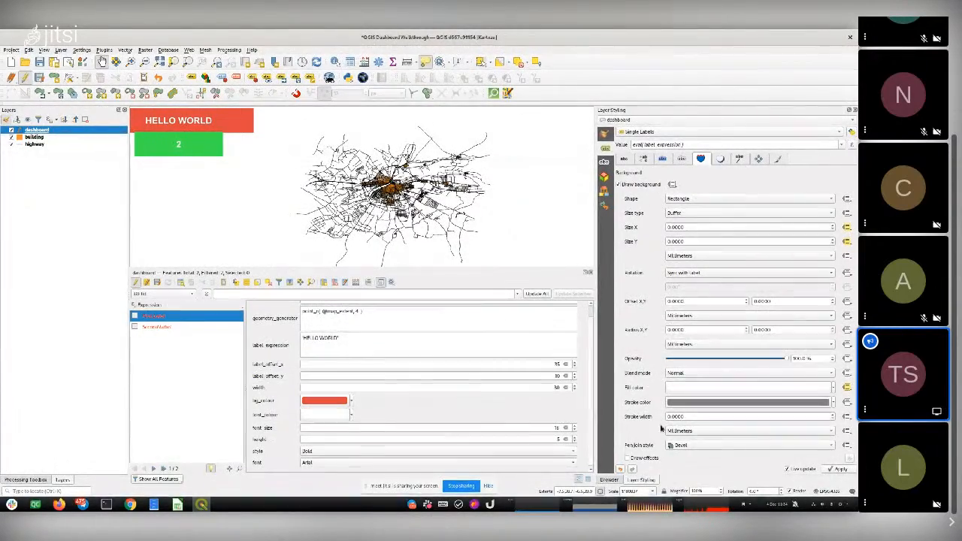
left_click(624, 158)
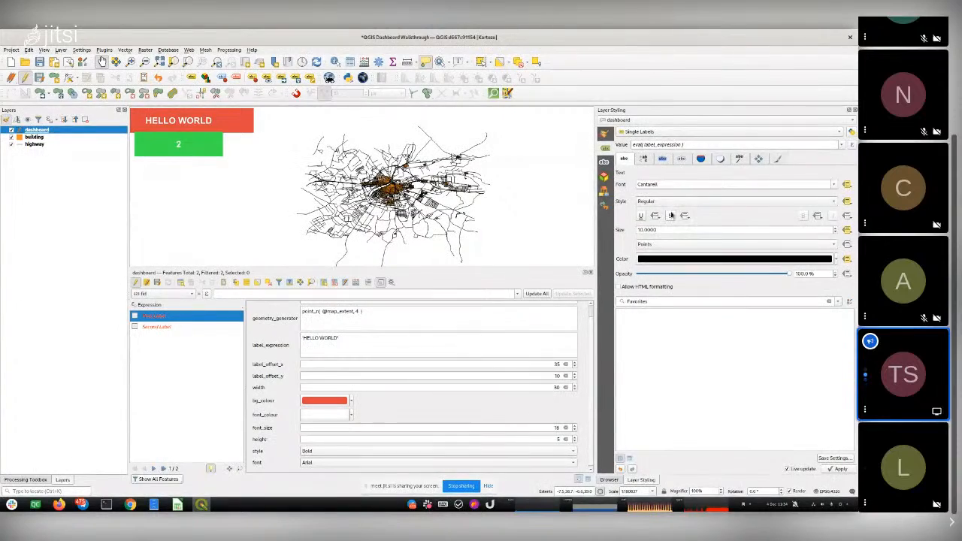
left_click(644, 159)
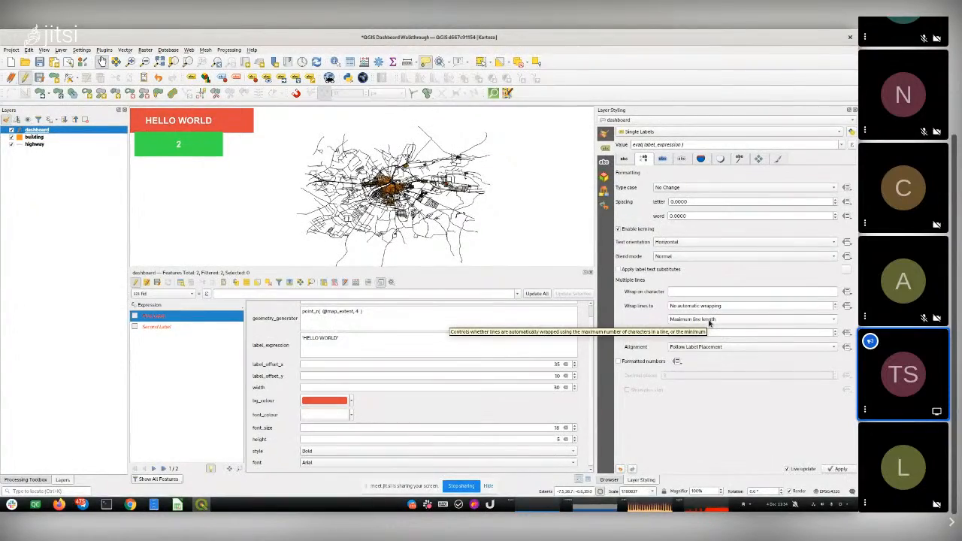
left_click(718, 348)
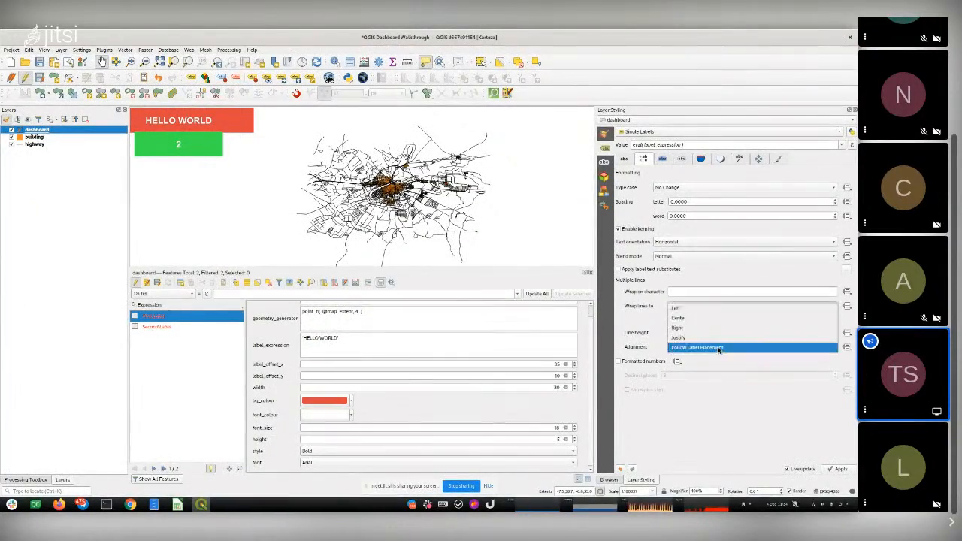
left_click(693, 319)
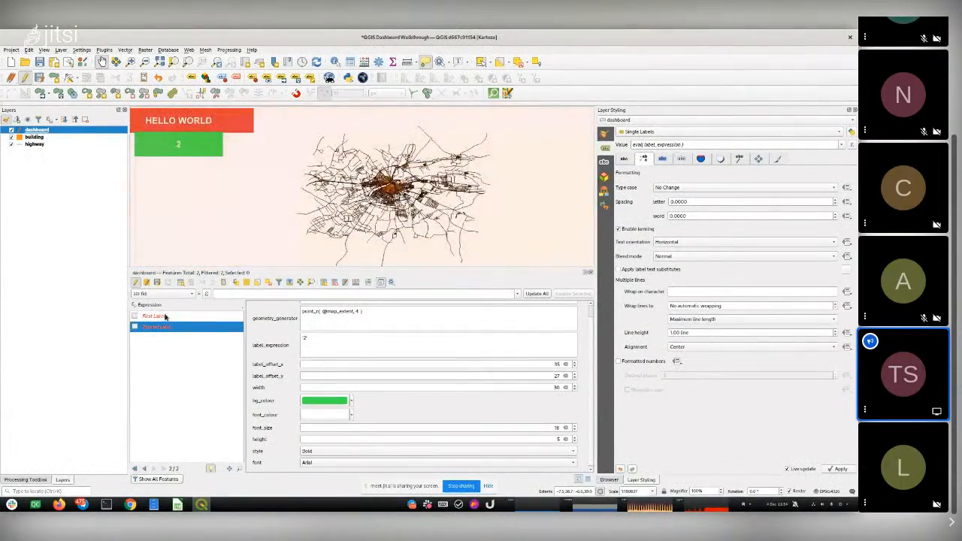
left_click(165, 317)
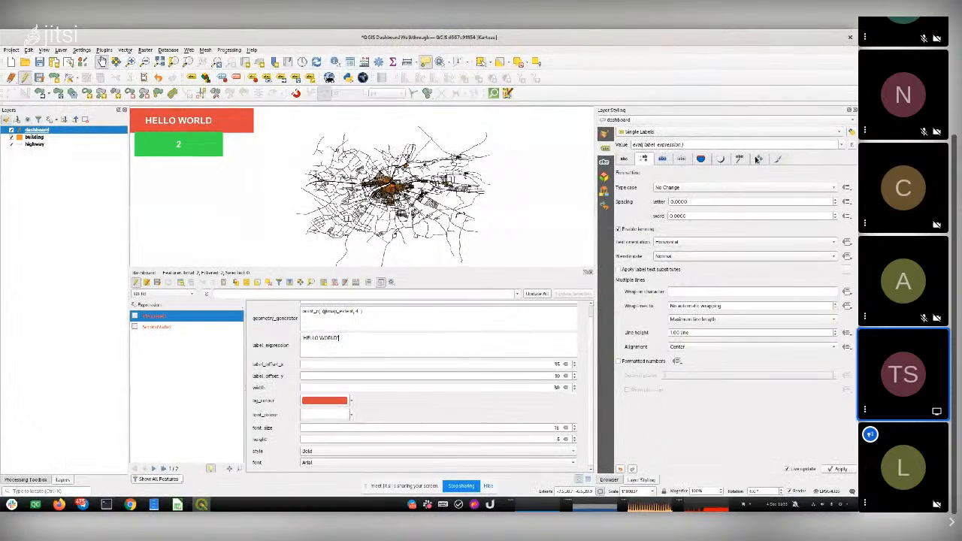
Set the First Label feature's width to 20 and apply it to the map.
left_click(758, 160)
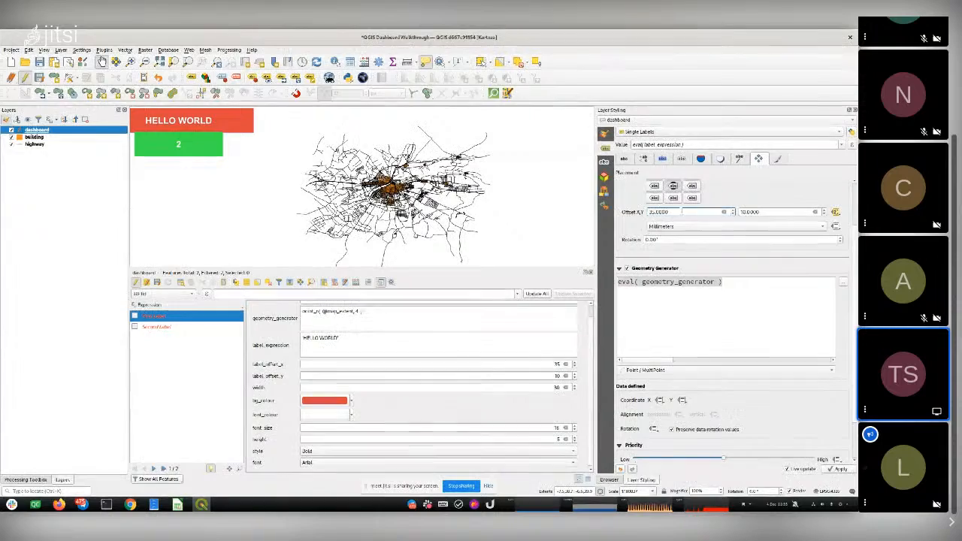
left_click(701, 158)
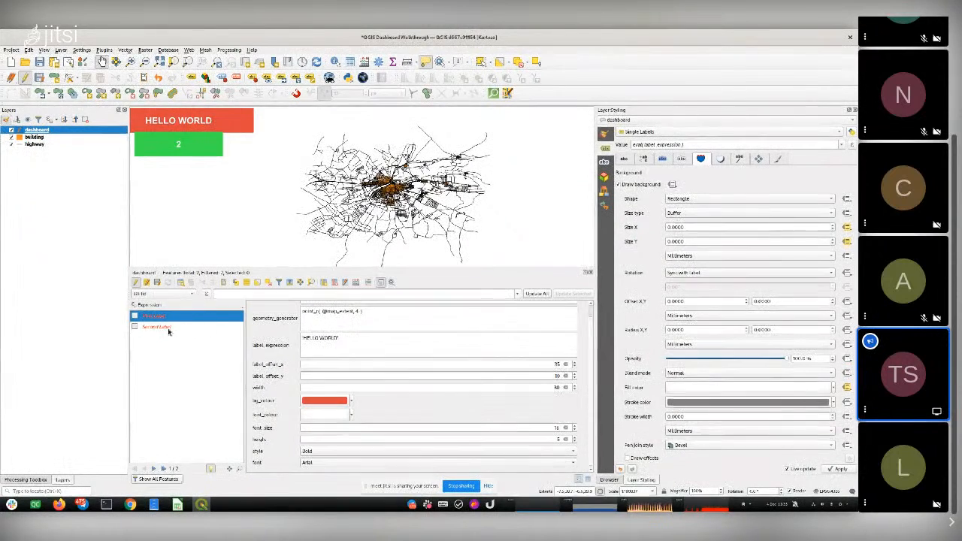
left_click(190, 328)
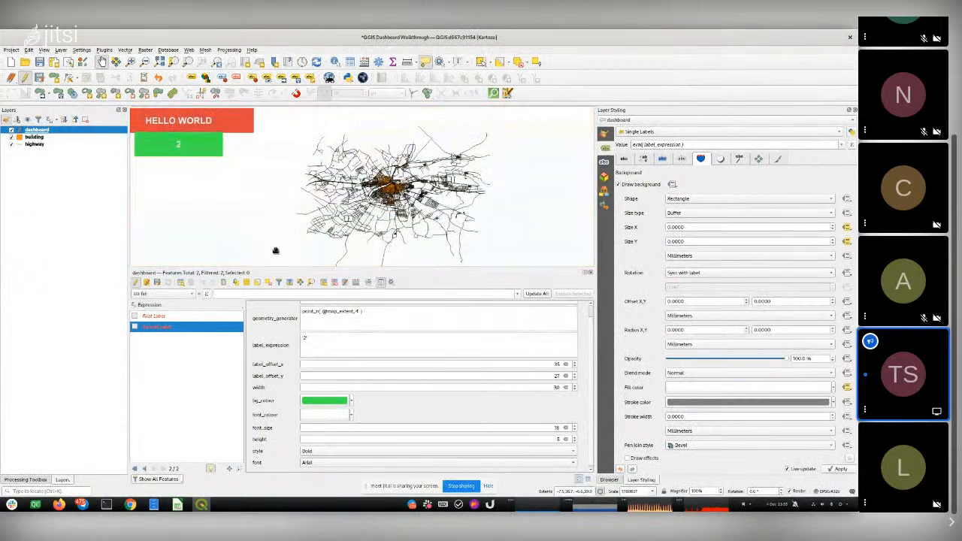
left_click(153, 317)
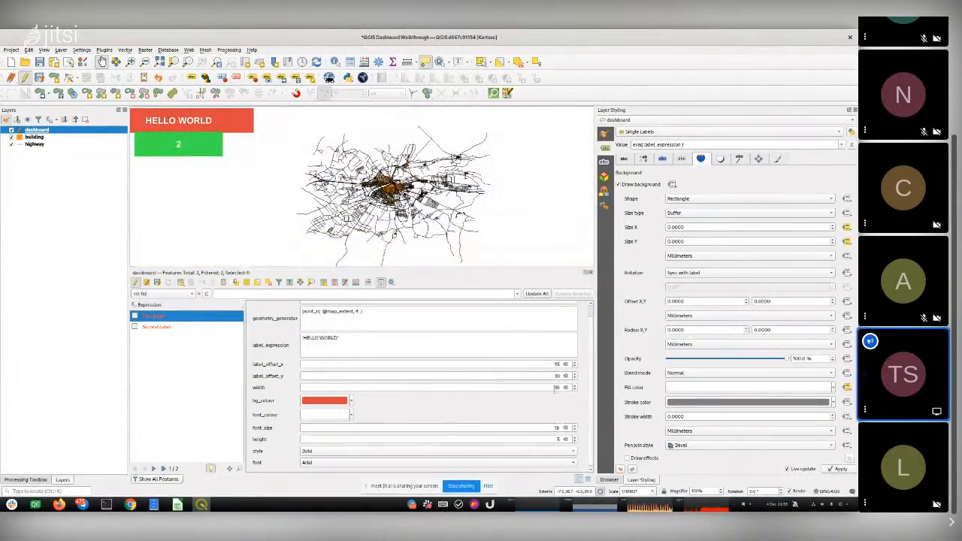
double_click(566, 388)
type("20")
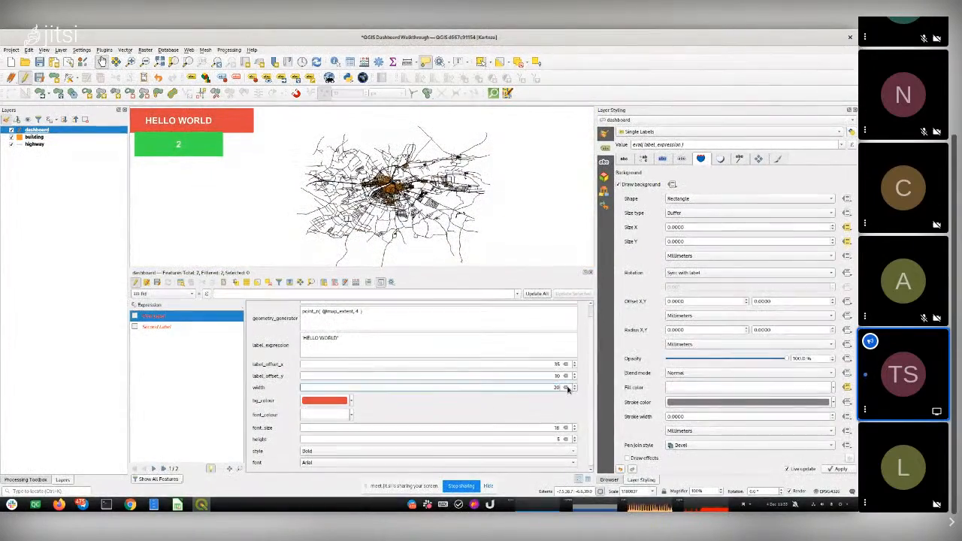
left_click(542, 375)
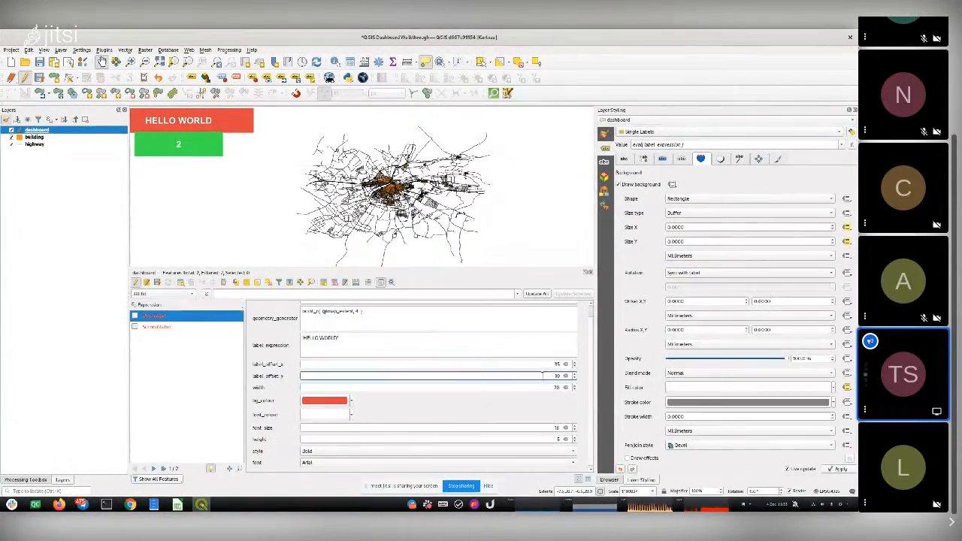
left_click(169, 329)
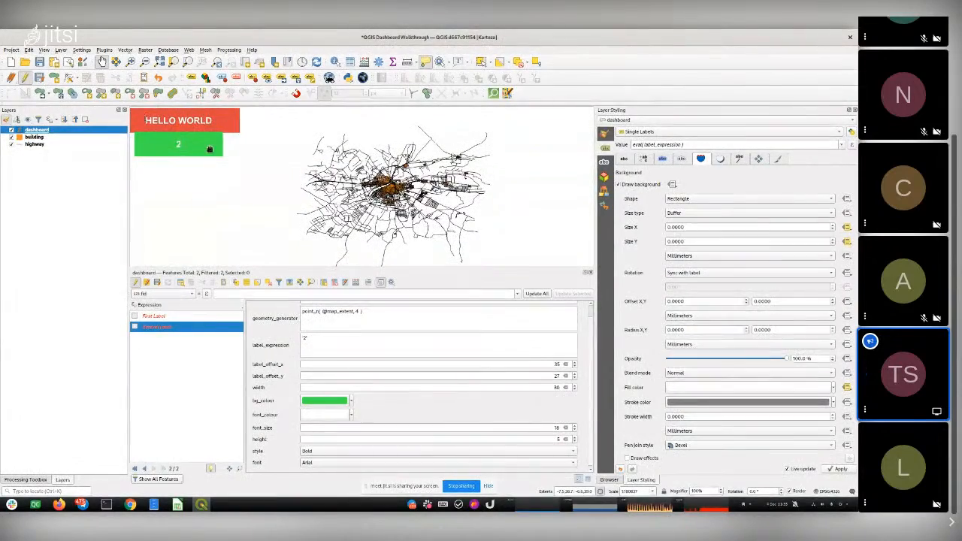
Set the First Label feature's label expression to 'Building Count' and its font size to 12, and apply them to the map.
left_click(156, 317)
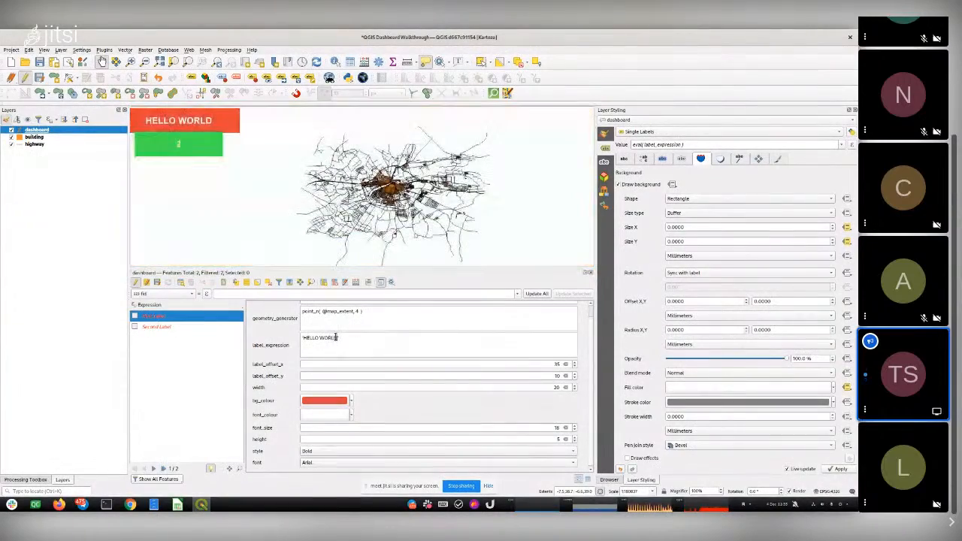
left_click_drag(338, 338, 305, 339)
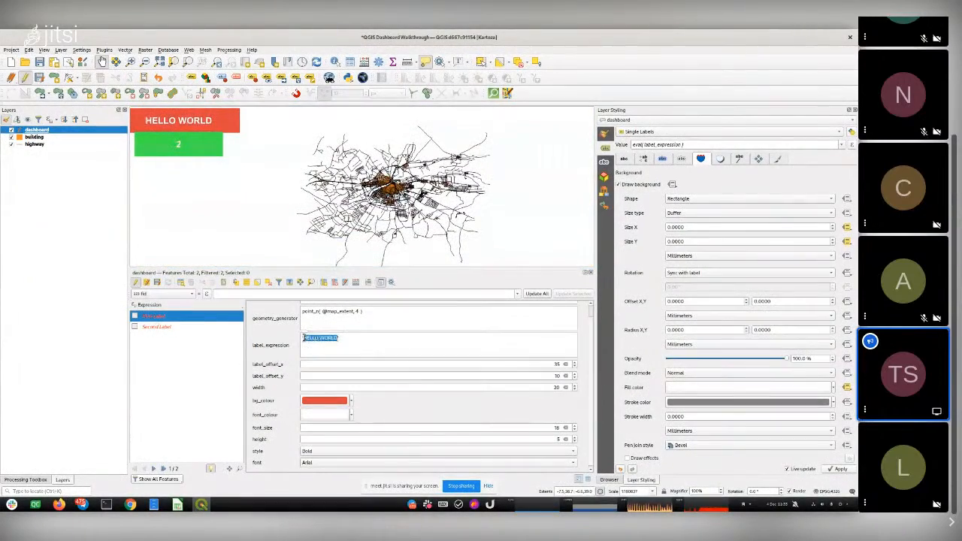
type("Building Count")
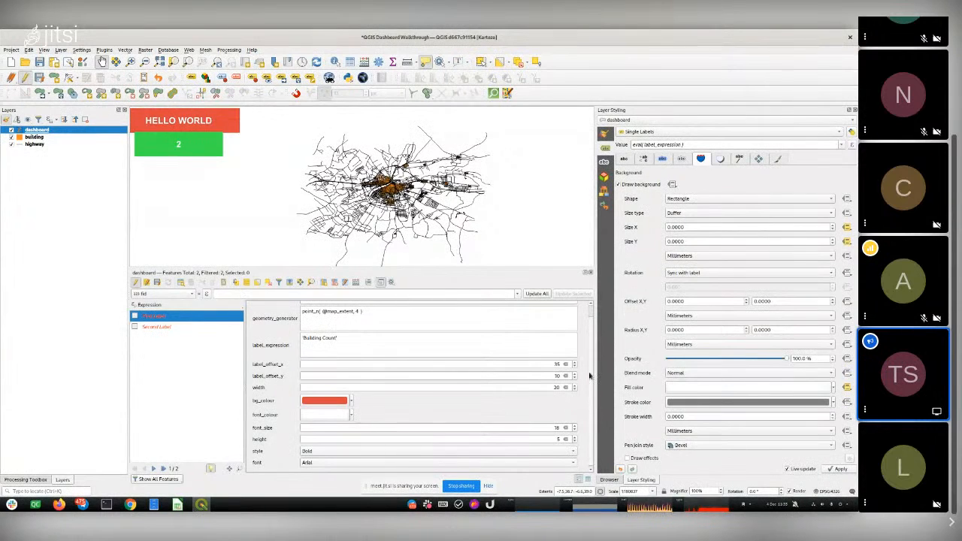
double_click(560, 428)
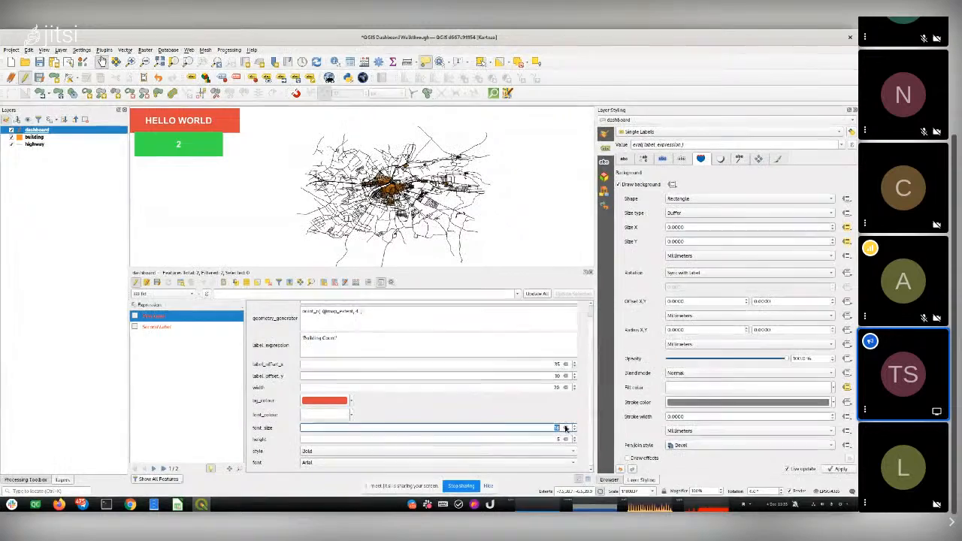
type("12")
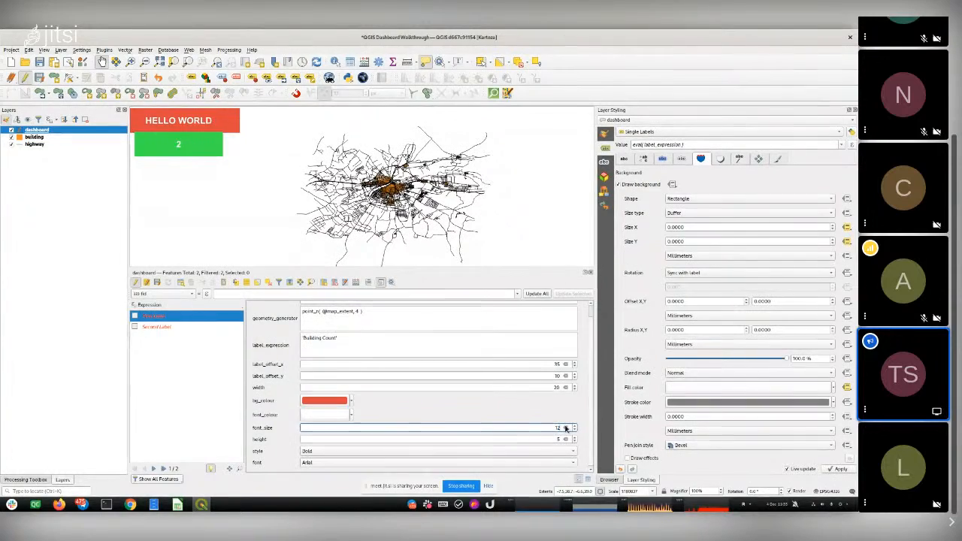
left_click(161, 331)
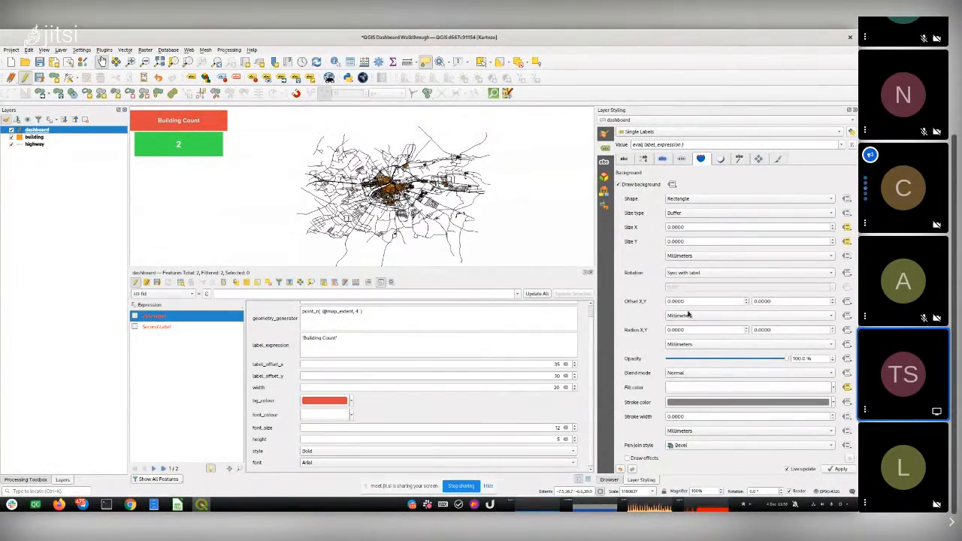
Set the size type of the dashboard labels' background to Fixed.
left_click(680, 214)
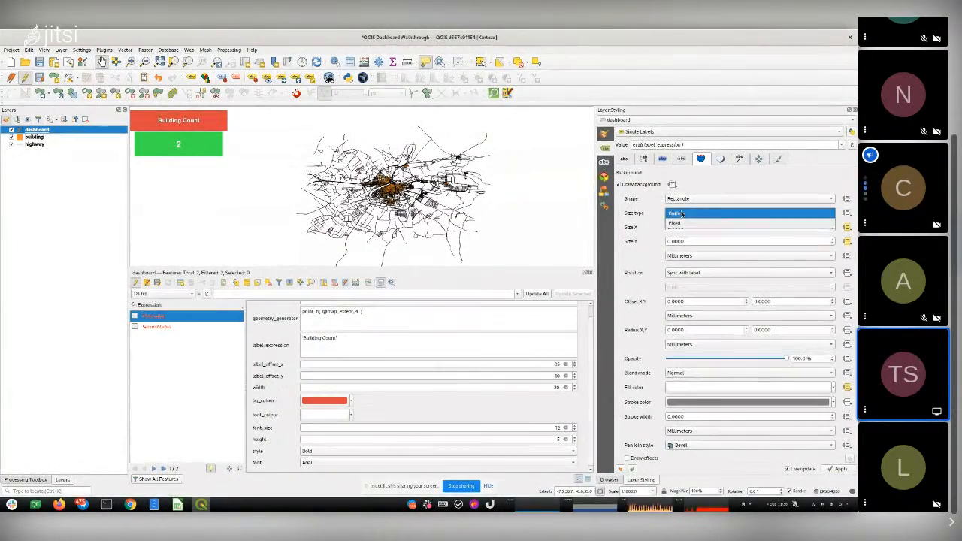
left_click(682, 223)
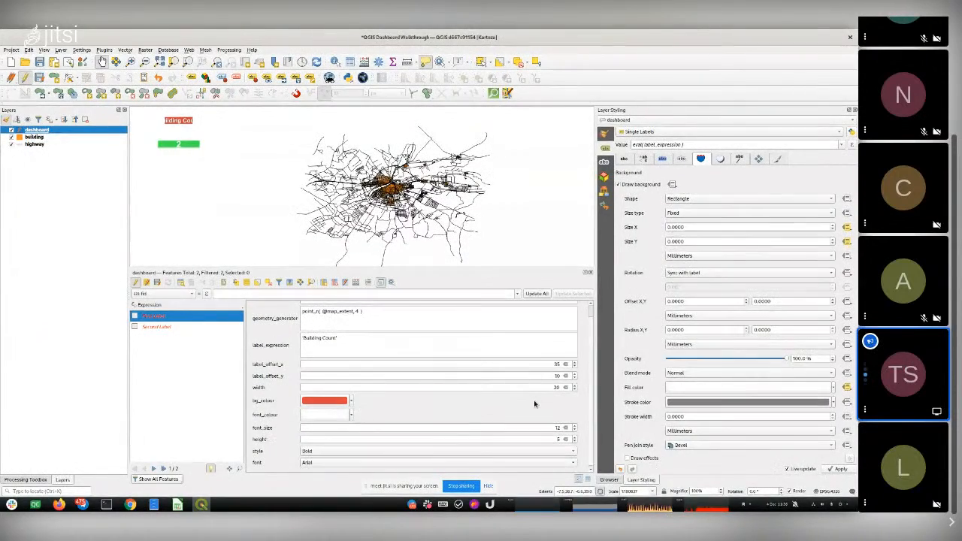
left_click(684, 214)
Set the First Label feature's font size to 30.
left_click_drag(596, 379, 594, 388)
left_click_drag(551, 427, 567, 427)
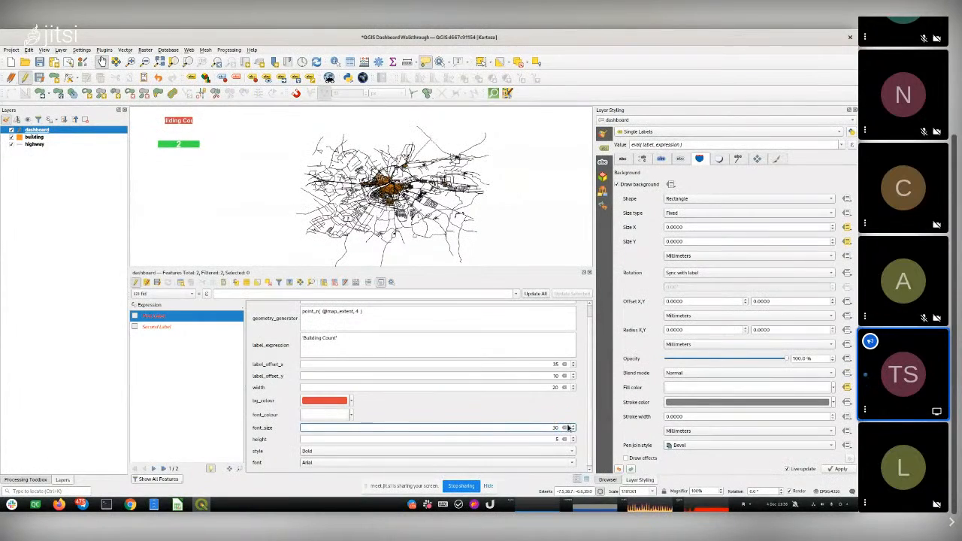
Switch to the dashboard-table spreadsheet in LibreOffice Calc and check the font size, height and width of the Road Count Calc row.
key("alt+Tab")
key("alt+Tab")
key("alt+Tab")
key("alt+Tab")
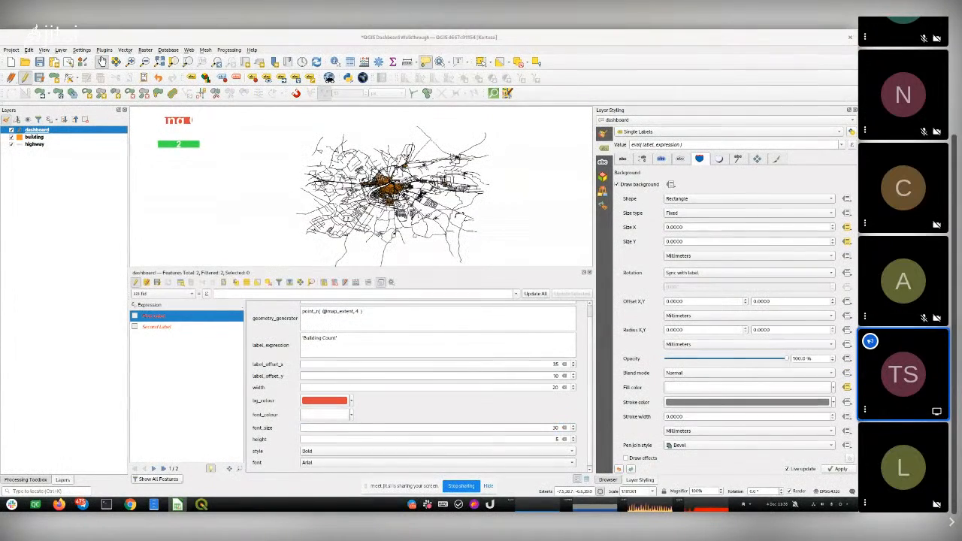
left_click_drag(784, 93, 486, 31)
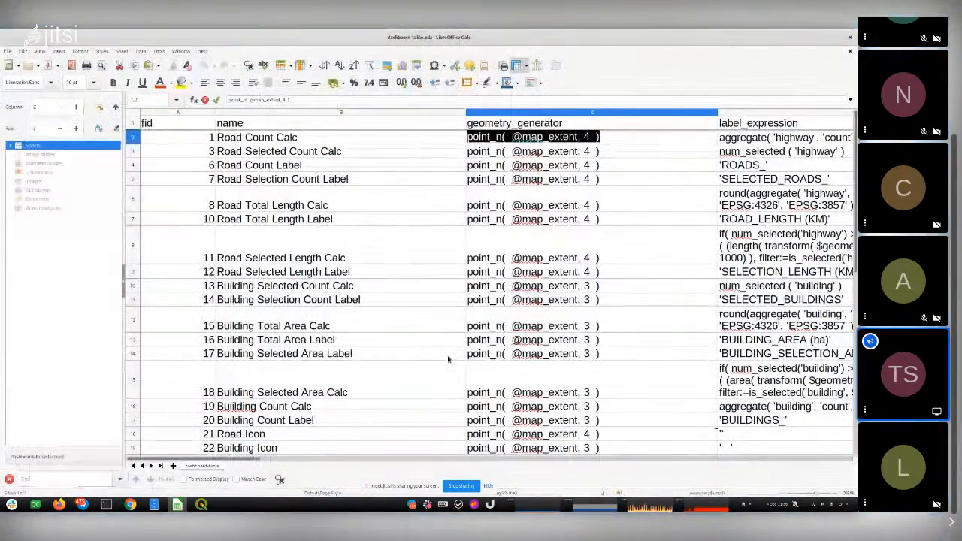
scroll(448, 359, "right", 5)
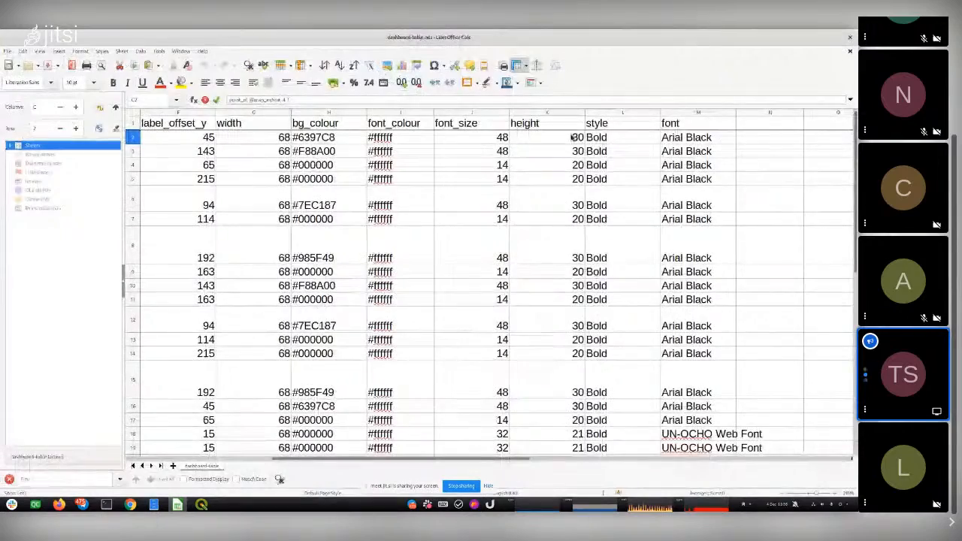
left_click(494, 137)
left_click(553, 140)
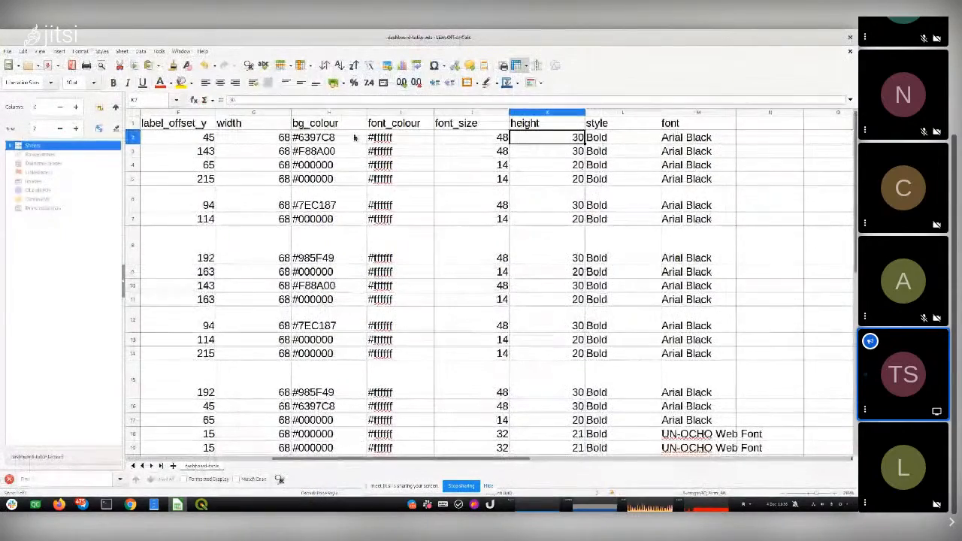
left_click(258, 140)
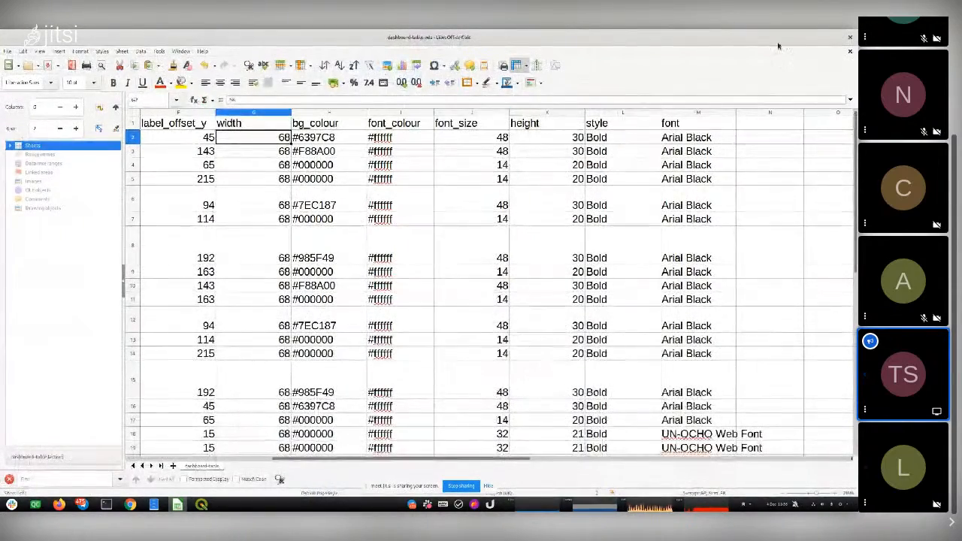
Return to QGIS and set the First Label feature's height to 20 and its width to 40.
key("alt+Tab")
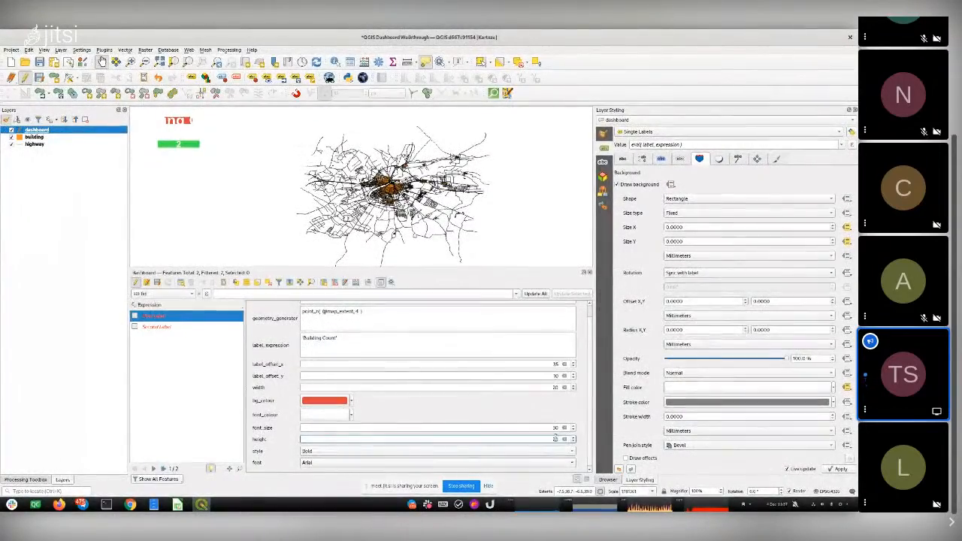
left_click(547, 387)
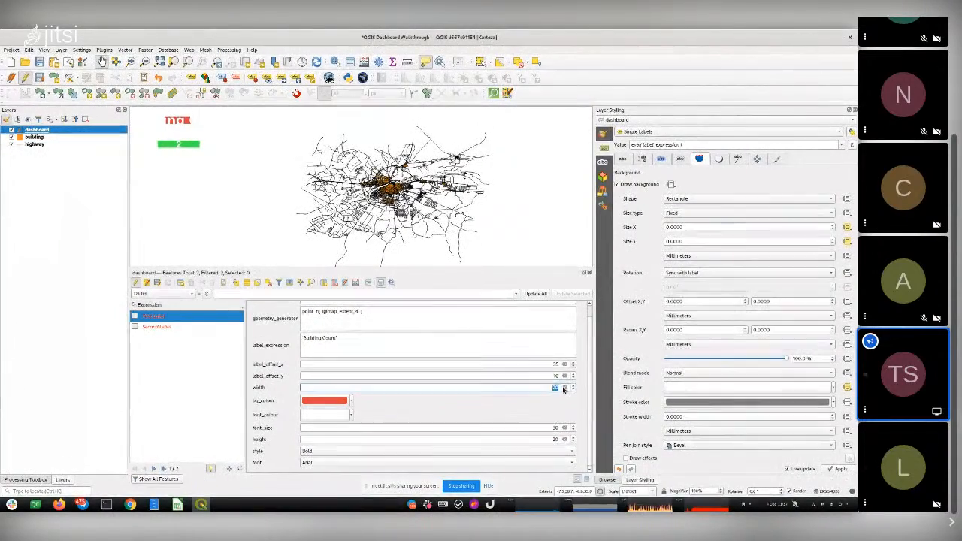
type("40")
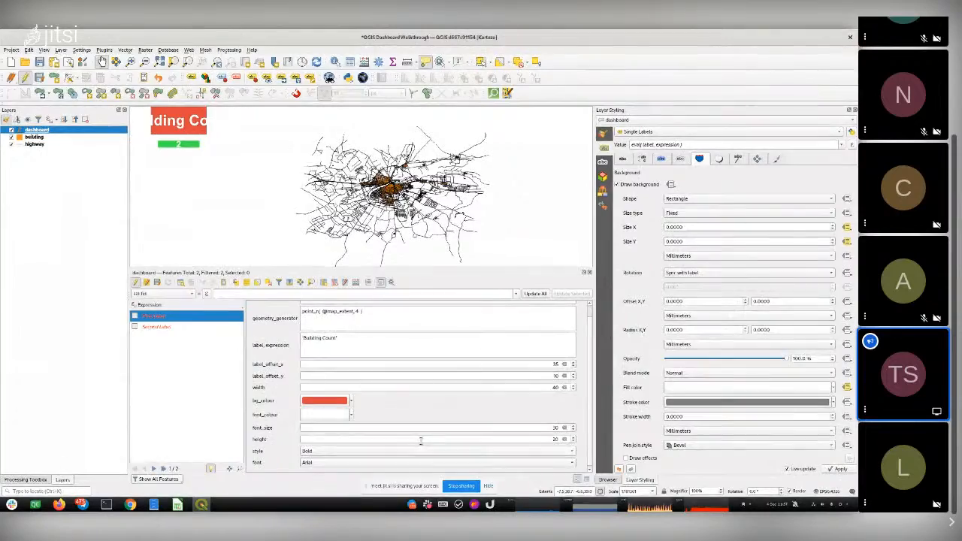
Set the First Label feature's font size to 12 and apply it to the map.
left_click(548, 428)
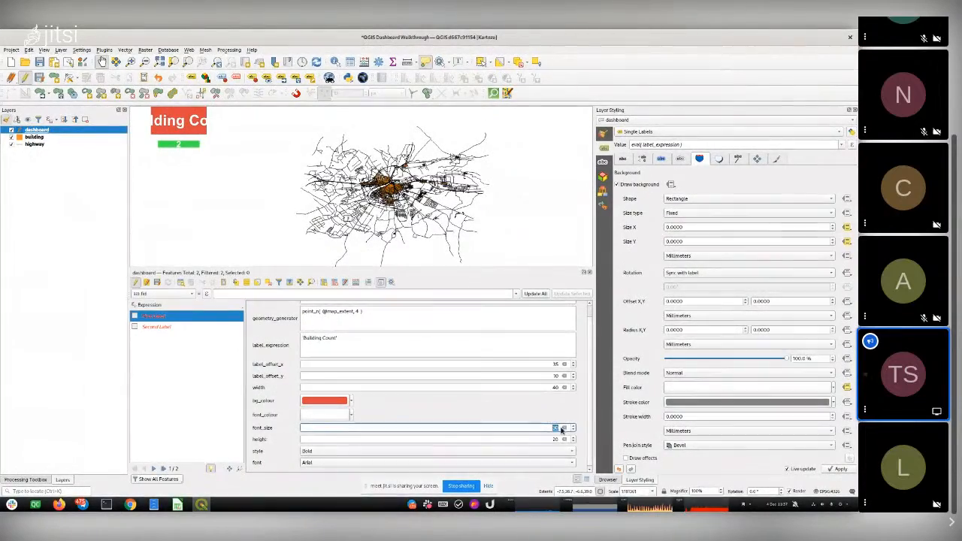
type("12")
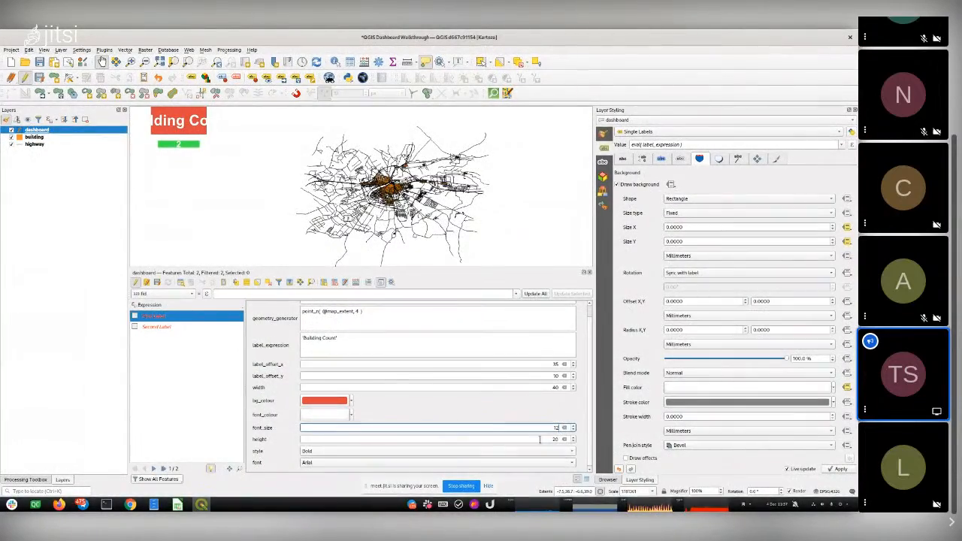
double_click(554, 388)
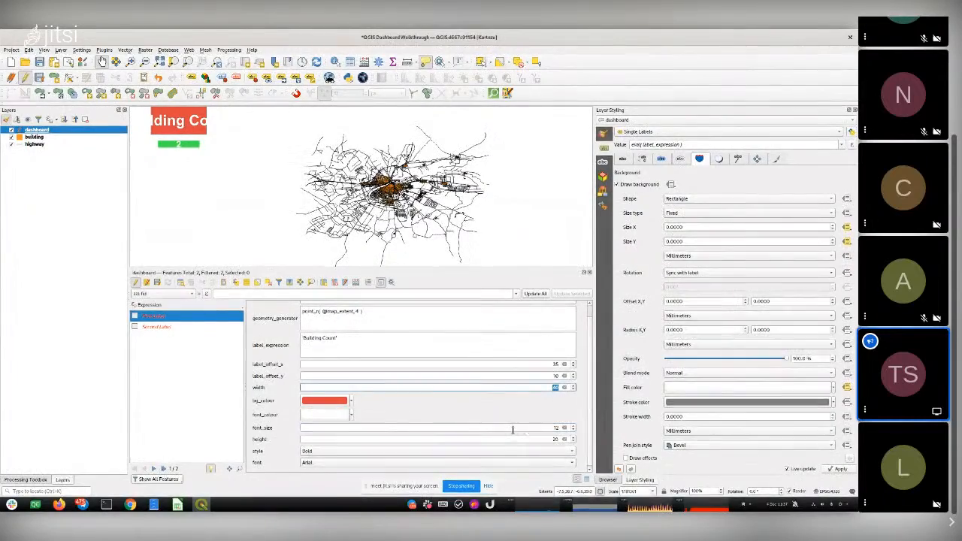
left_click(161, 328)
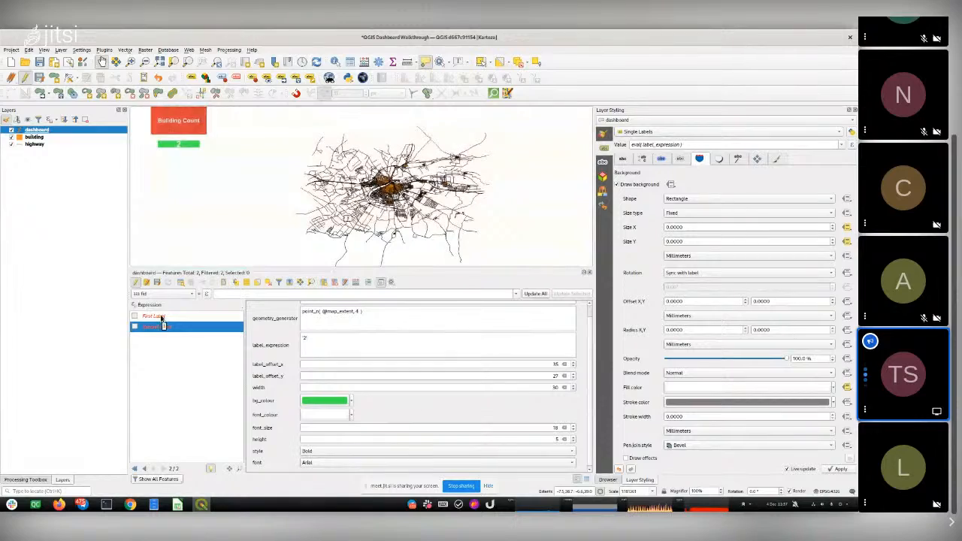
Set the First Label feature's label_offset_x to 15 and apply it to the map.
left_click(161, 317)
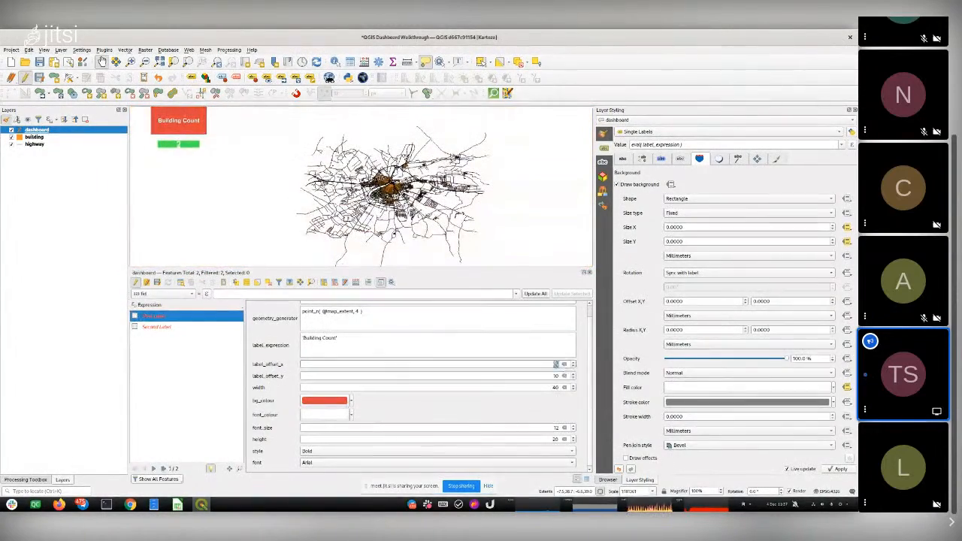
double_click(537, 361)
type("15")
left_click(165, 327)
Set the First Label feature's label_offset_x to 20 and apply it to the map.
left_click(163, 318)
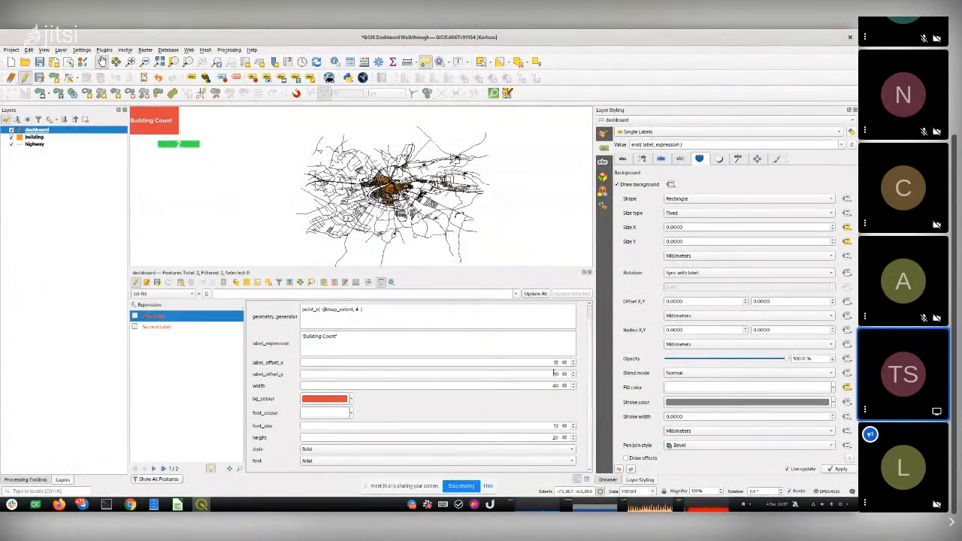
left_click_drag(551, 363, 575, 363)
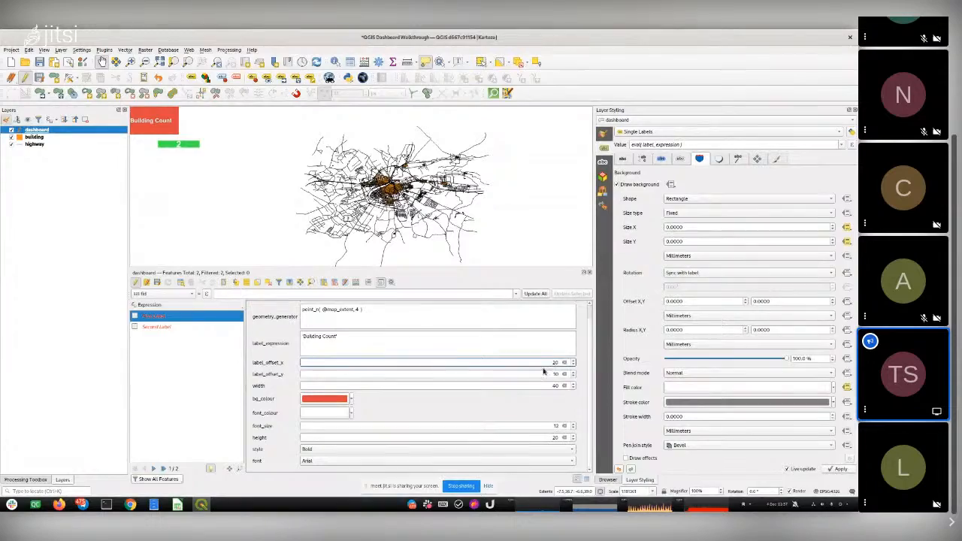
left_click(169, 327)
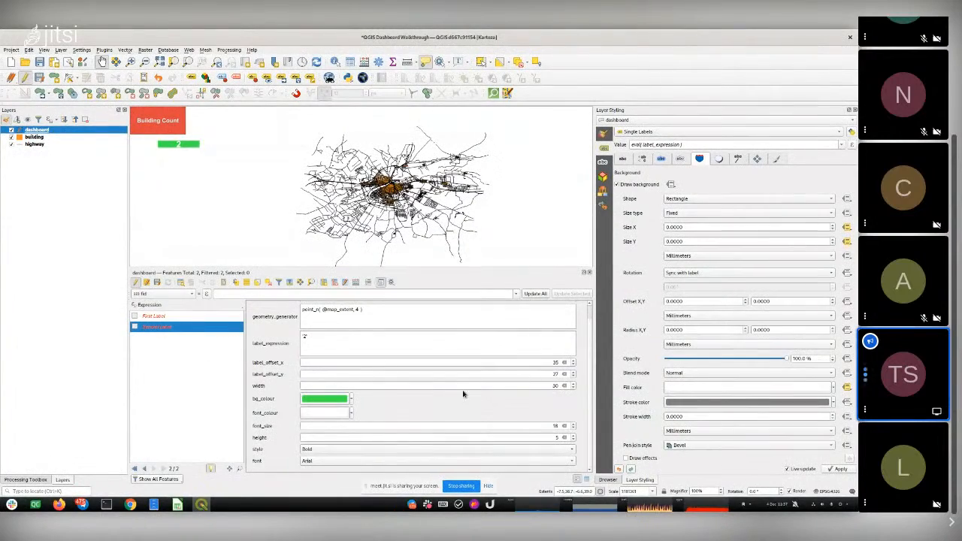
Set the Second Label feature's width to 40 and its label_offset_x to 20.
double_click(555, 386)
type("40")
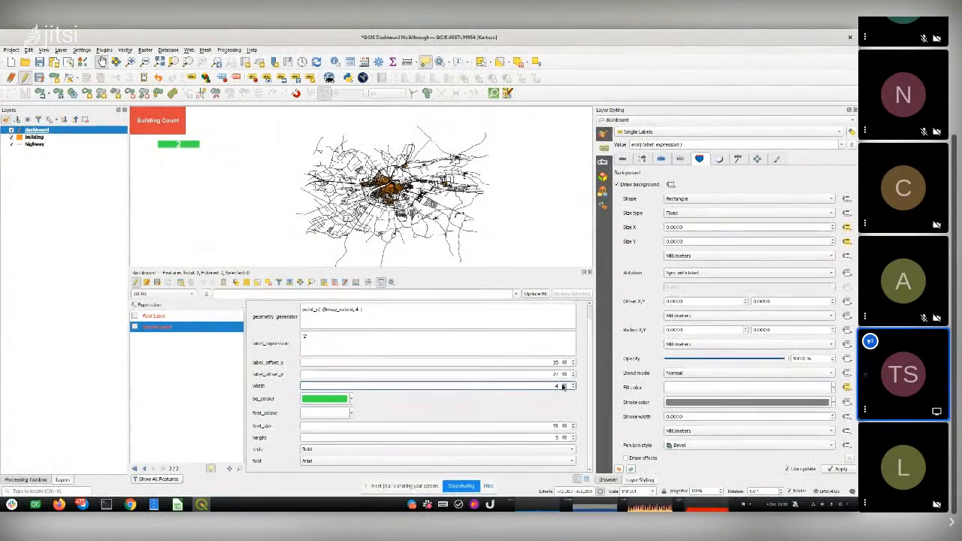
left_click_drag(547, 364, 586, 366)
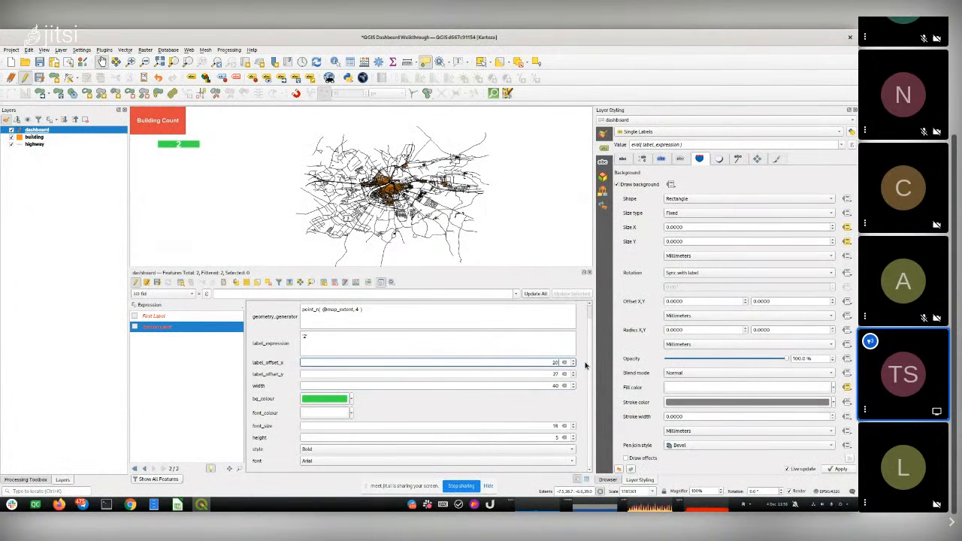
Set the Second Label feature's height to 20 and apply its changed values to the map.
left_click(554, 437)
type("1")
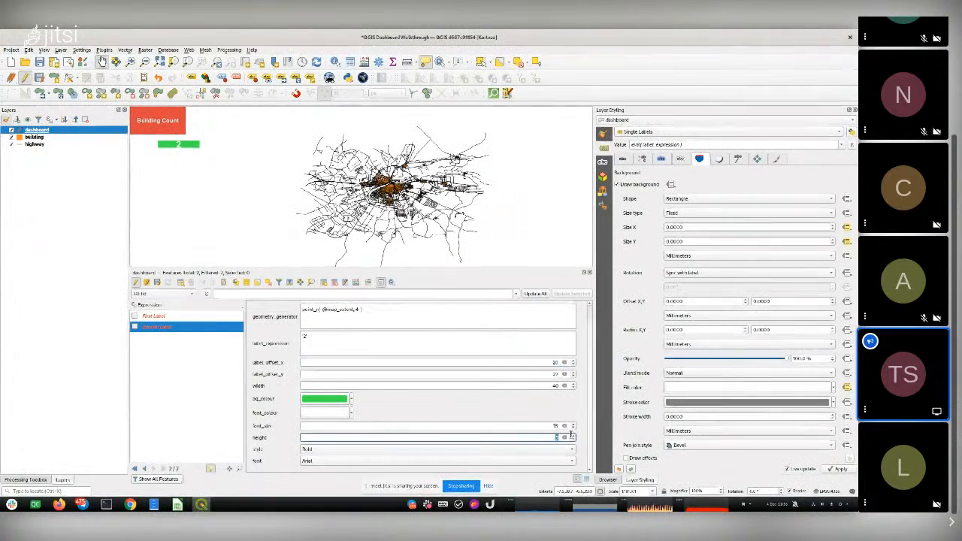
type("0")
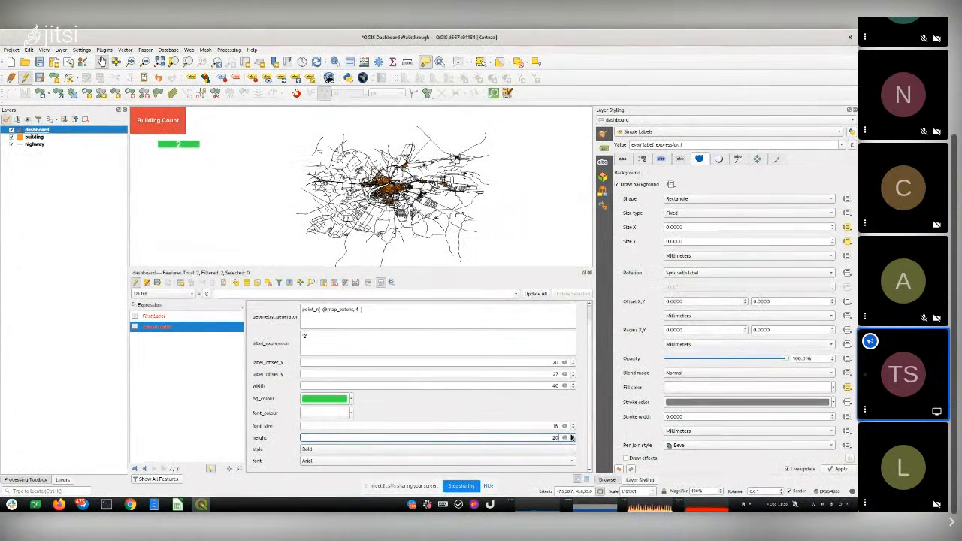
left_click(164, 317)
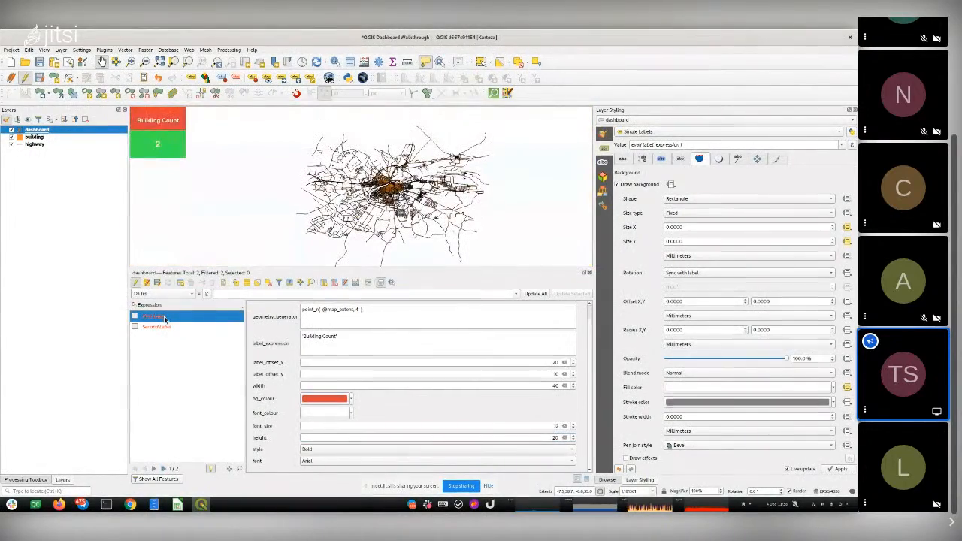
Set the Second Label feature's label_offset_y to 32.
left_click(166, 325)
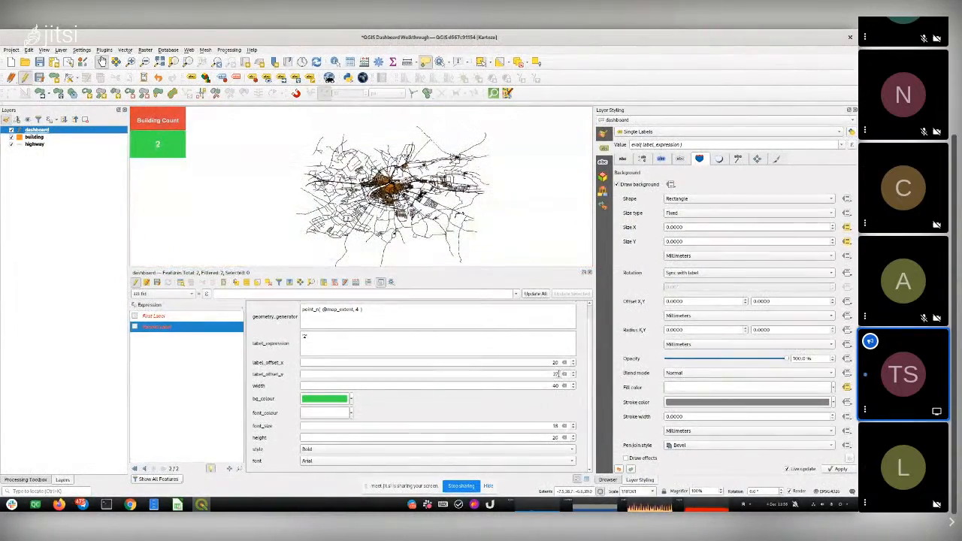
type("50")
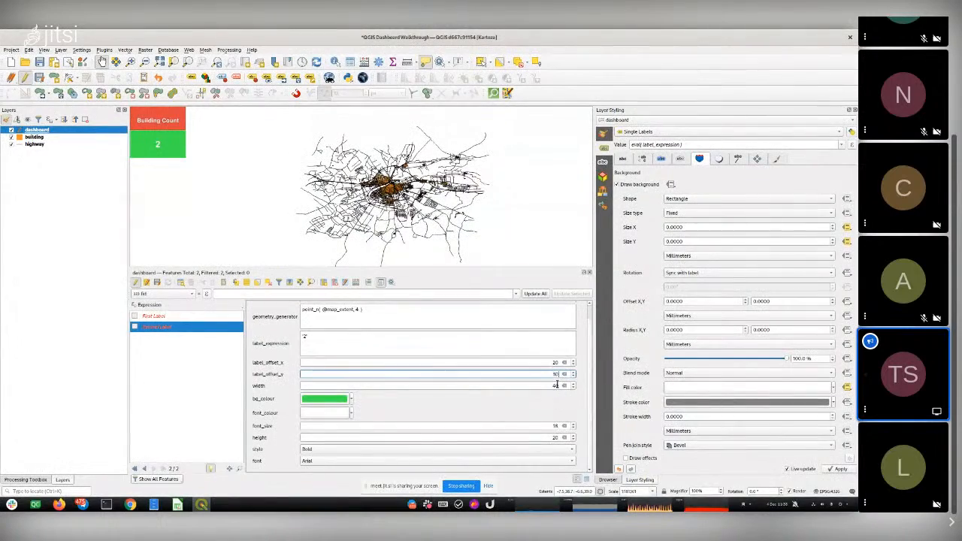
left_click(542, 363)
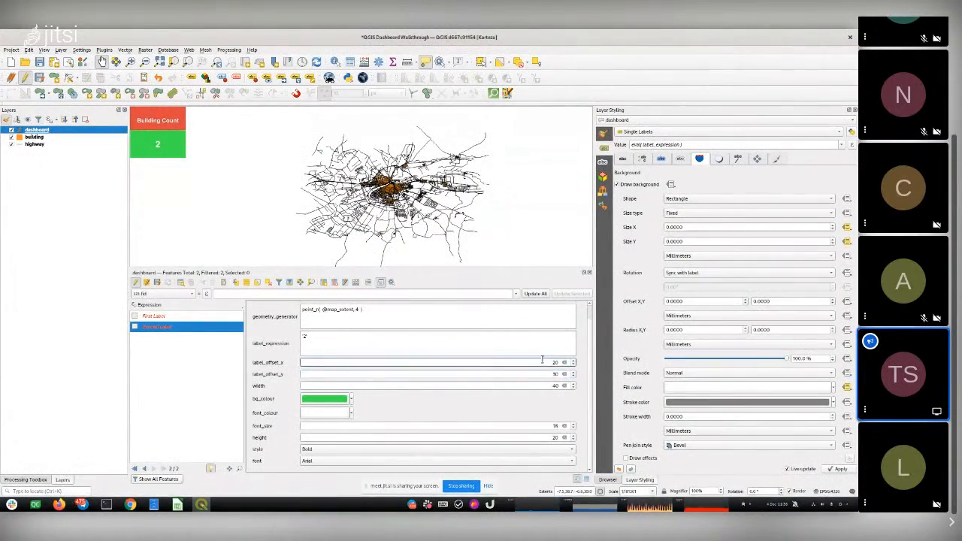
left_click_drag(543, 375, 561, 378)
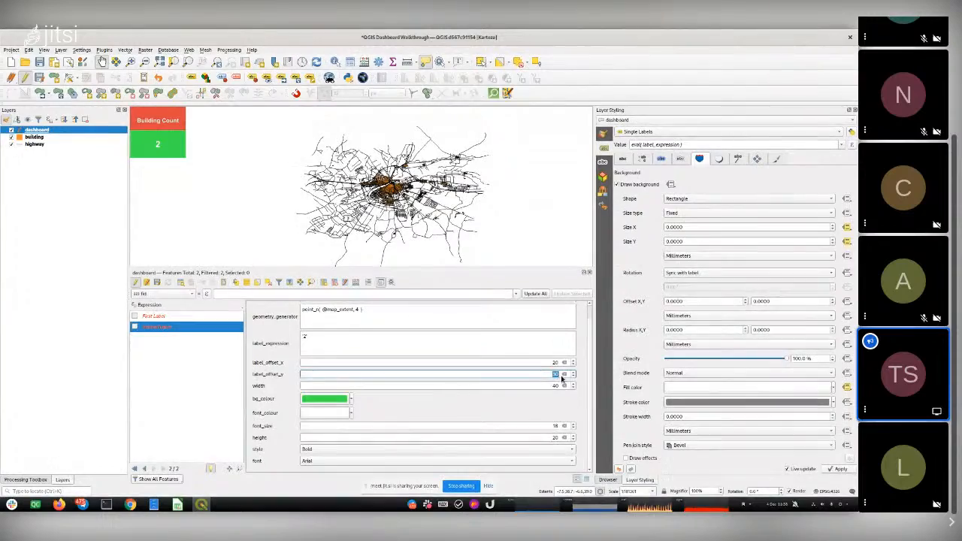
type("32")
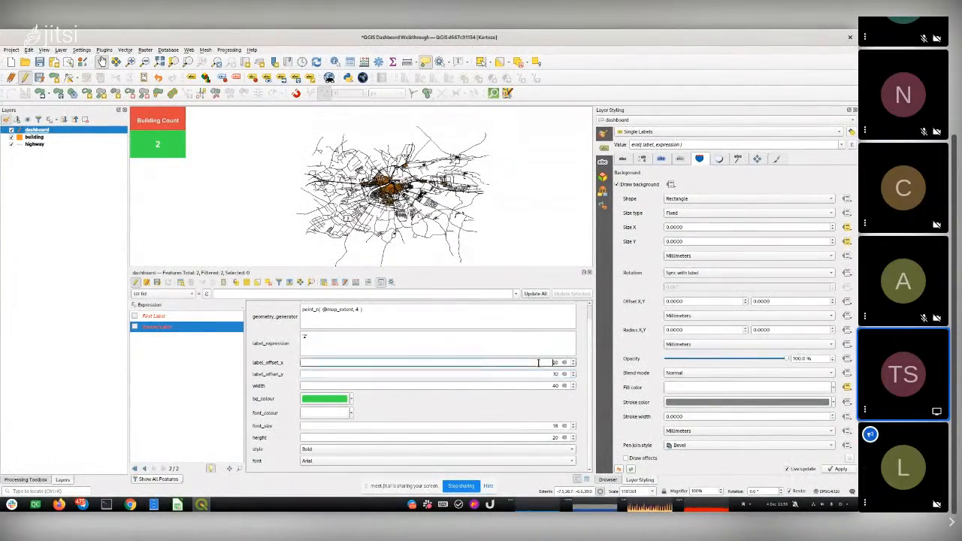
Set the Second Label feature's label_offset_y to 30, apply it to the map and save the project.
left_click(162, 316)
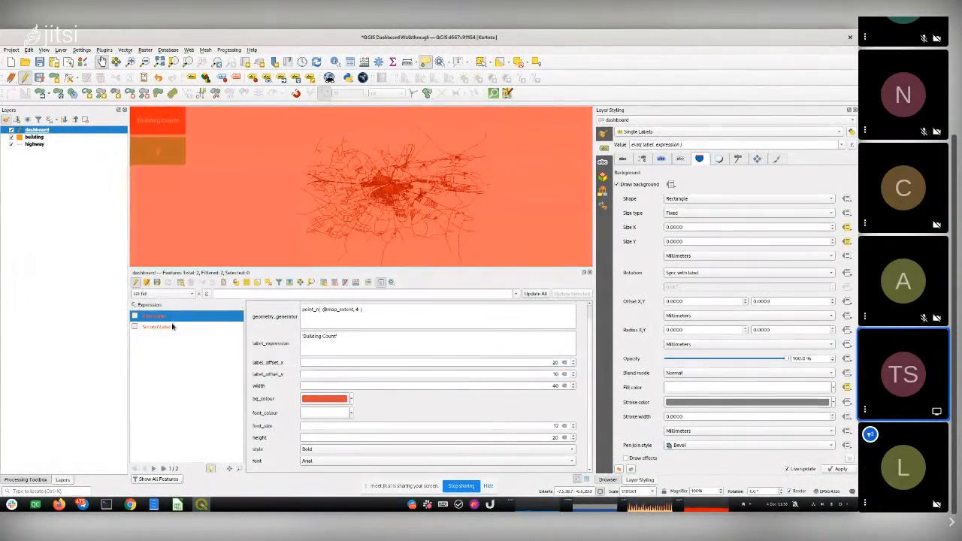
left_click(173, 326)
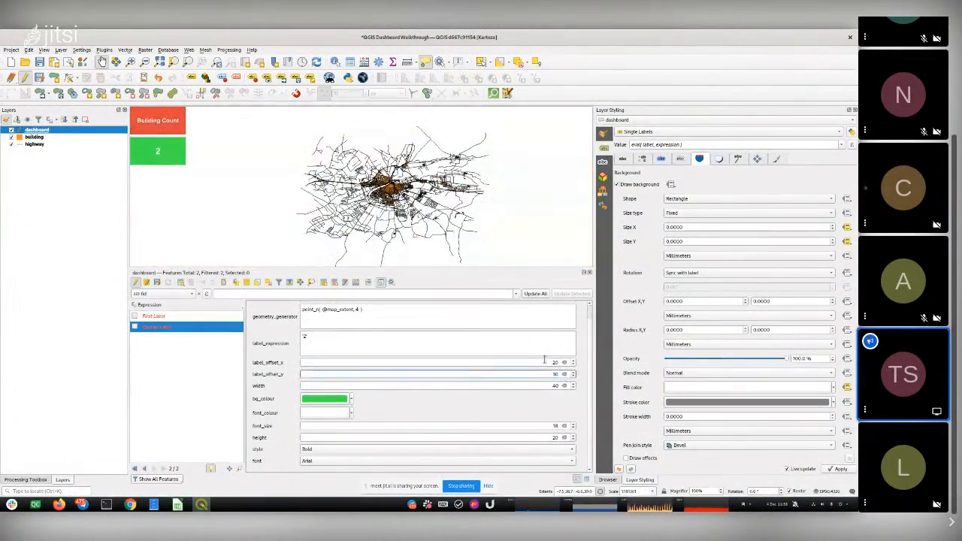
left_click(196, 317)
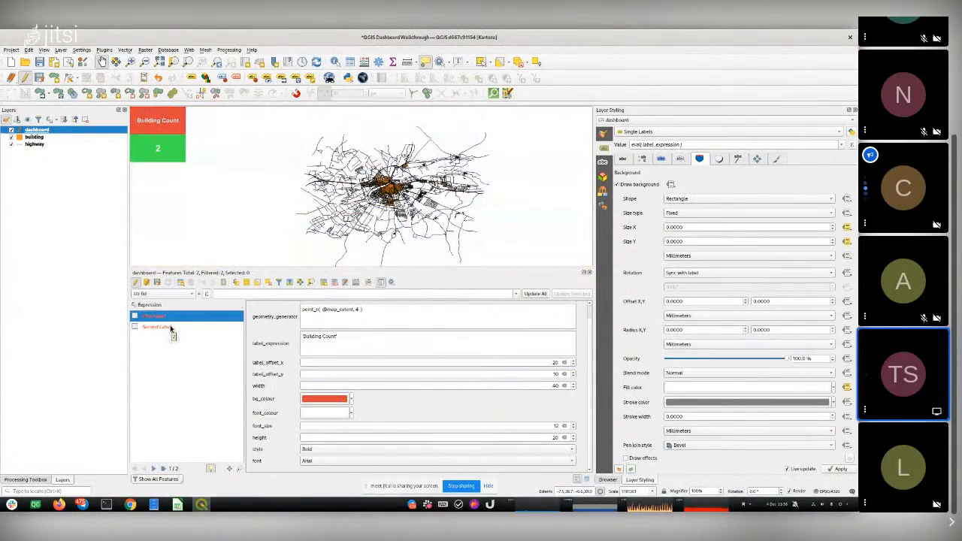
left_click(40, 62)
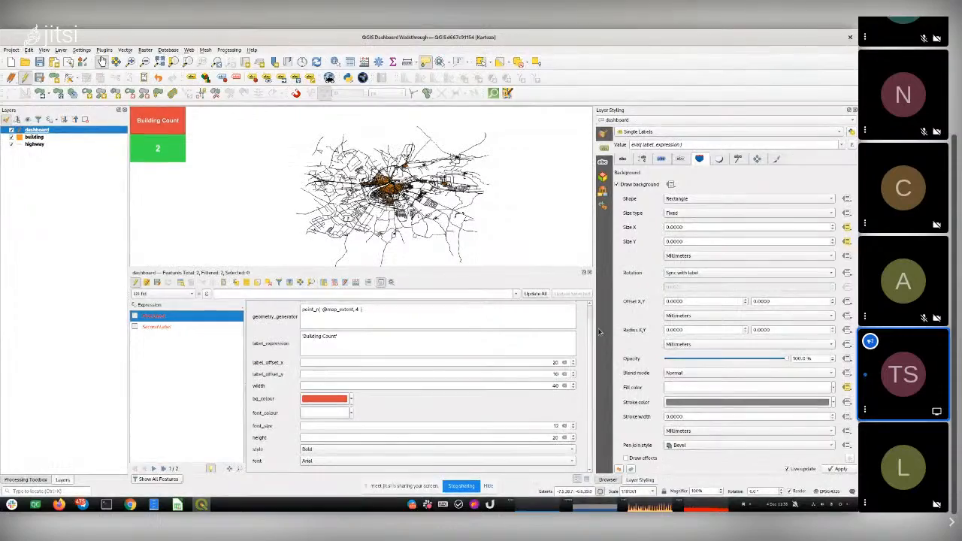
Look up the name of the custom does_it_rock variable in the project properties, leaving it unchanged.
scroll(586, 303, "up", 1)
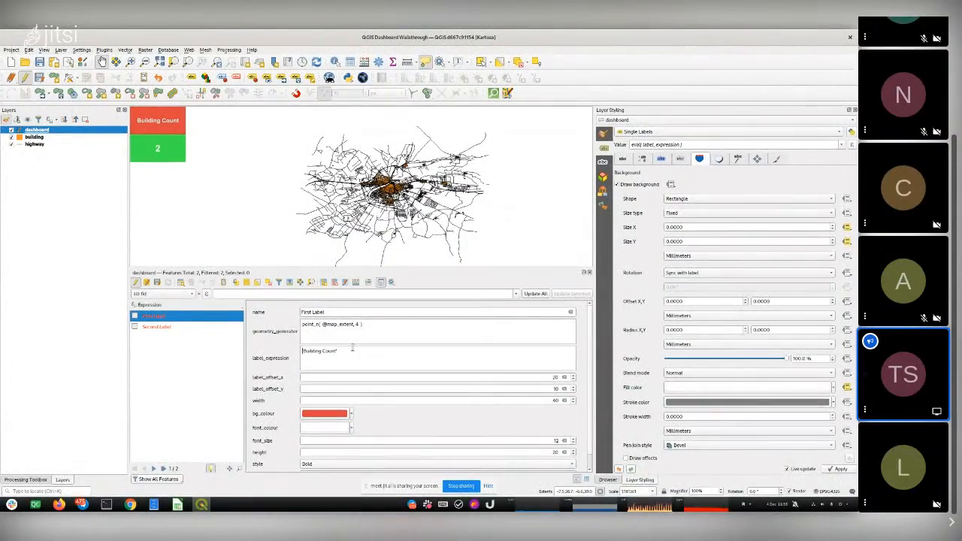
left_click_drag(352, 348, 333, 351)
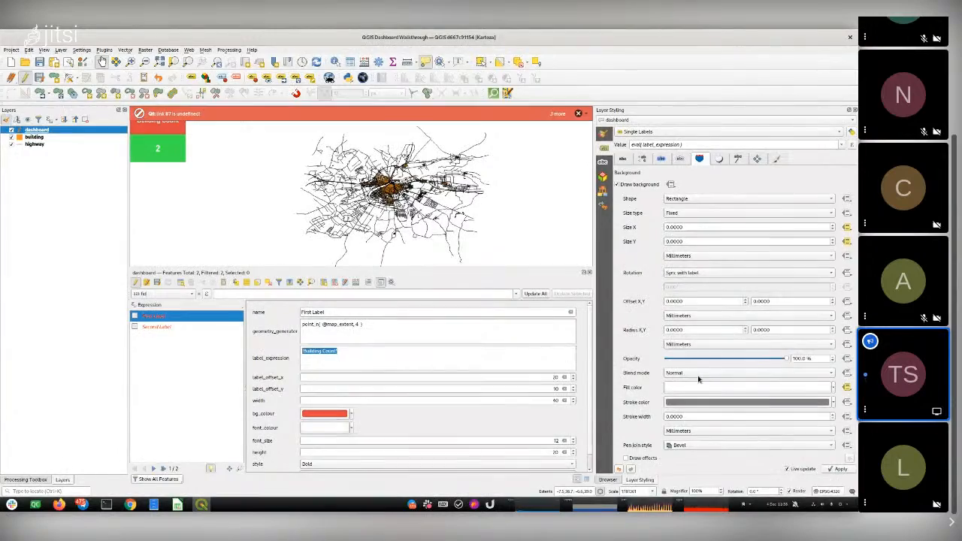
left_click(827, 491)
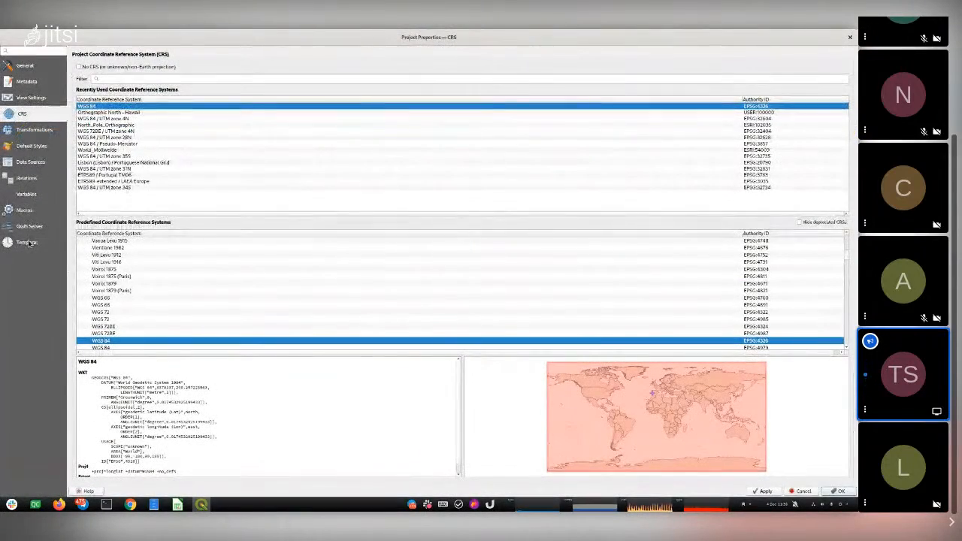
left_click(26, 193)
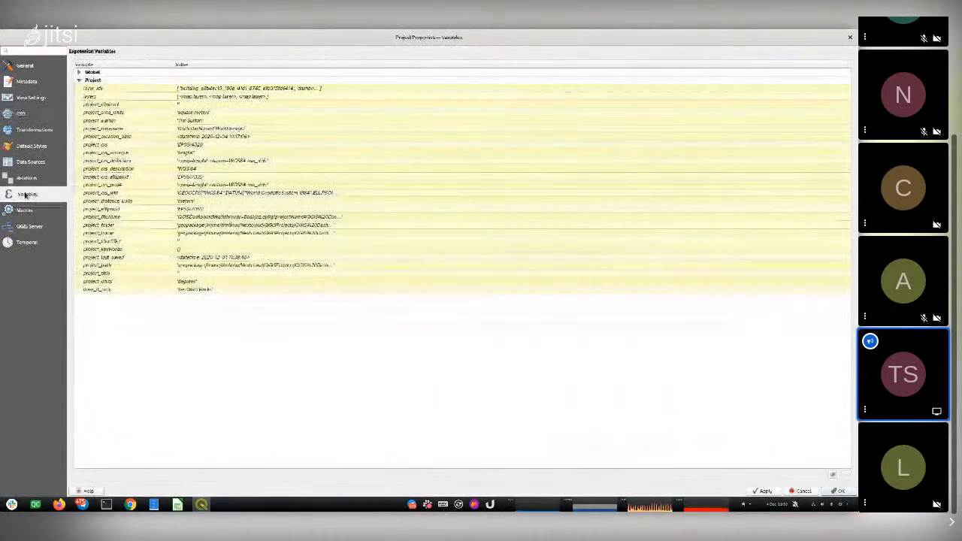
double_click(117, 289)
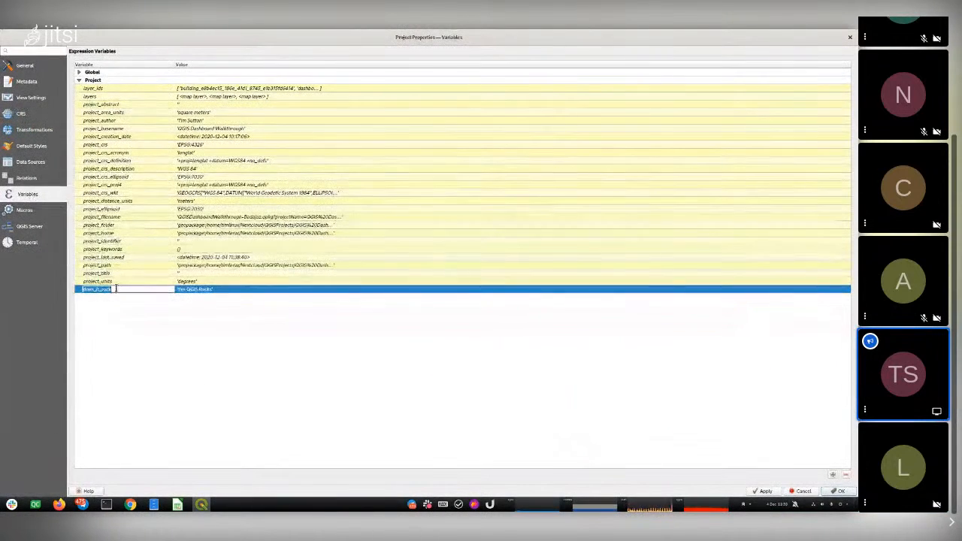
key("Escape")
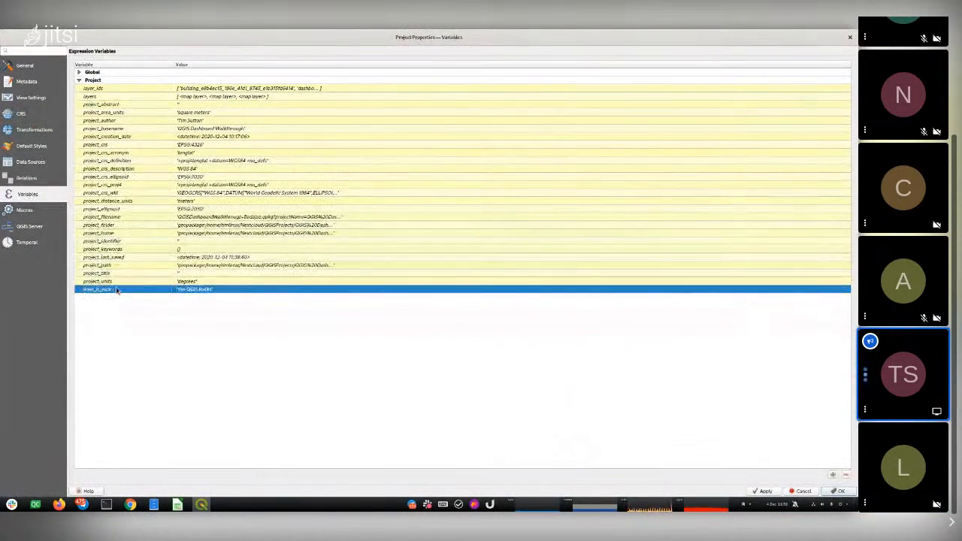
left_click(850, 38)
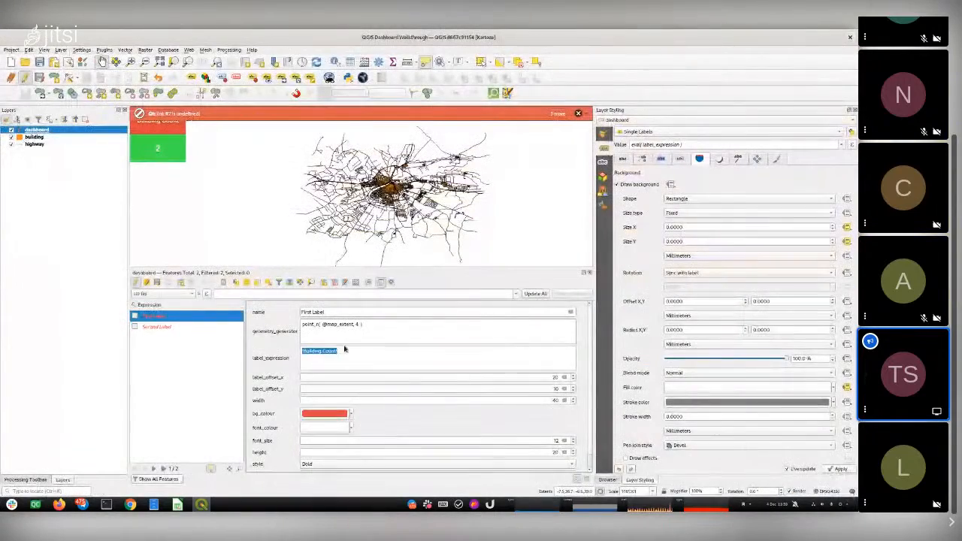
left_click_drag(345, 350, 284, 352)
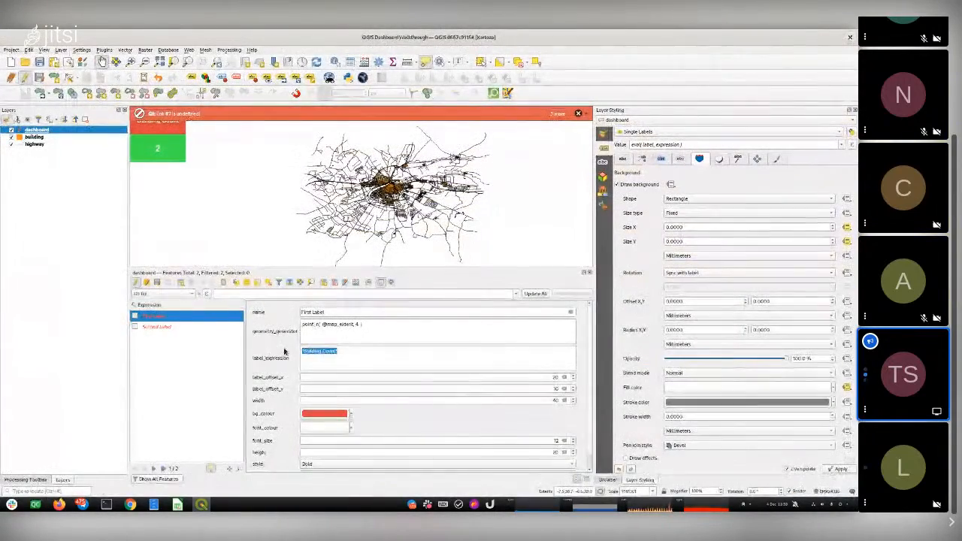
key("BackSpace")
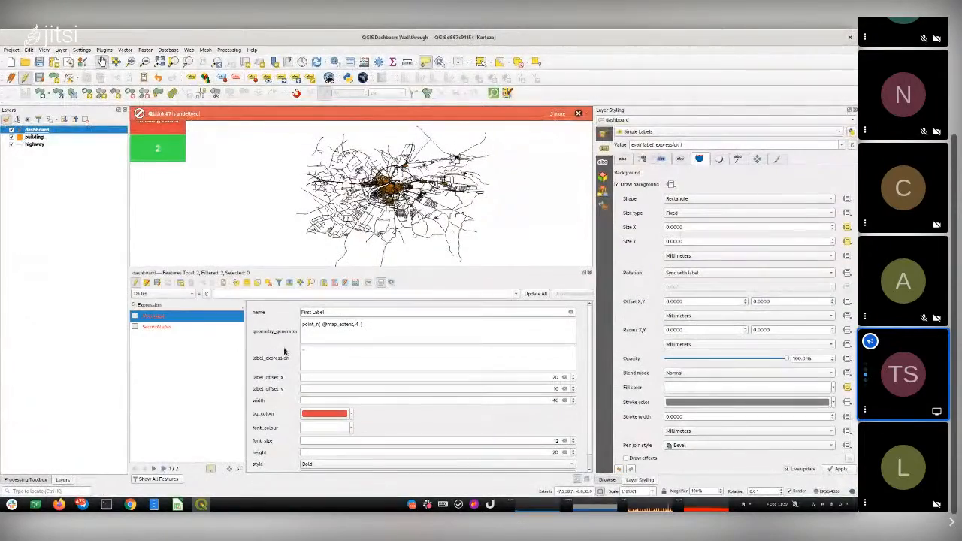
type("@does_it_rock")
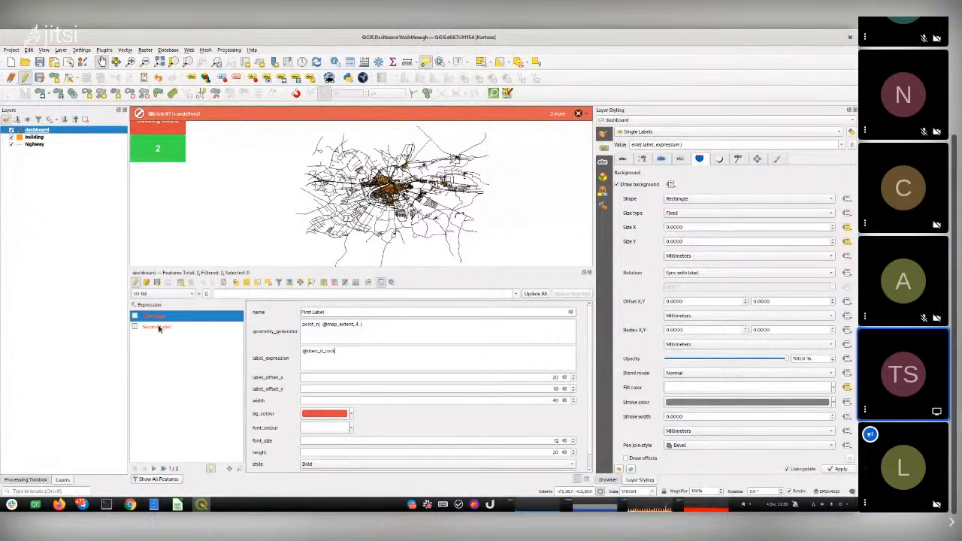
left_click_drag(336, 351, 326, 349)
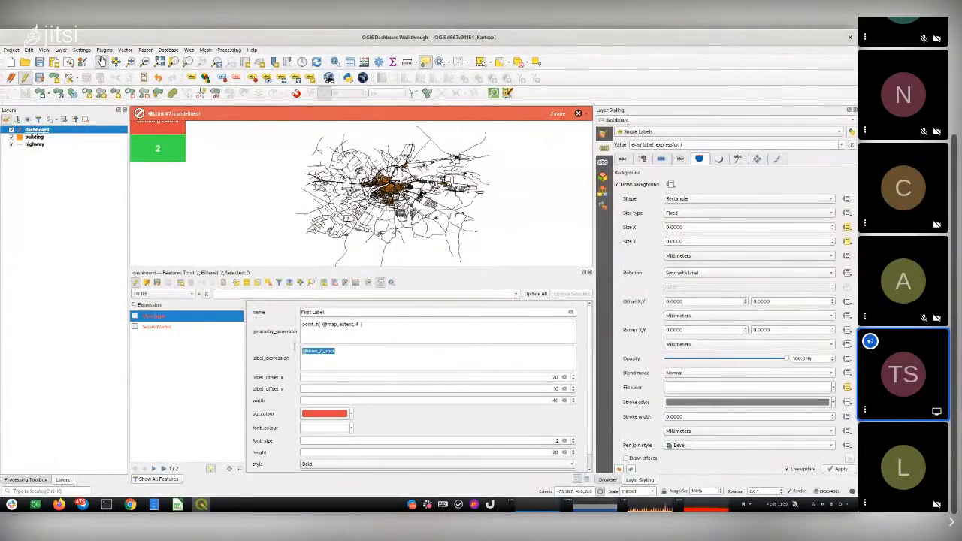
key("BackSpace")
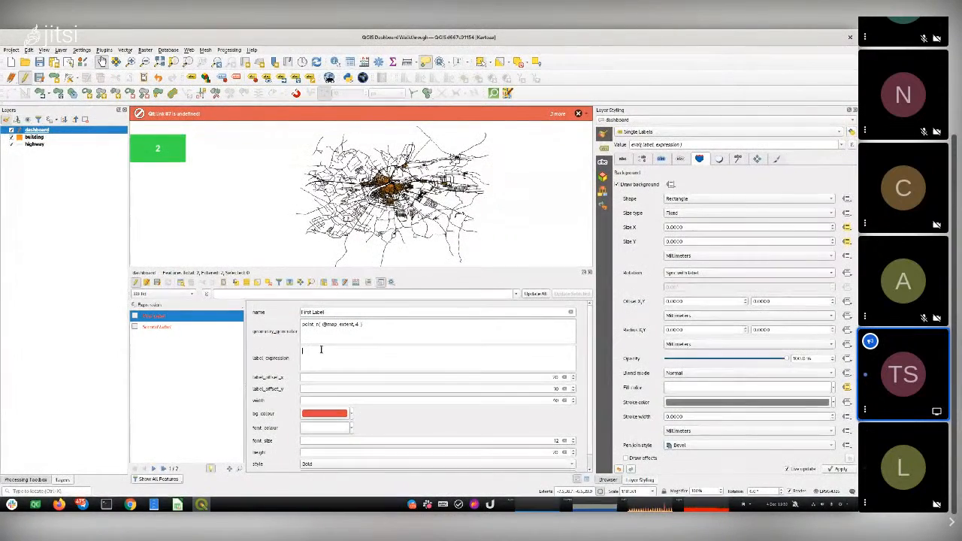
type("'Bu")
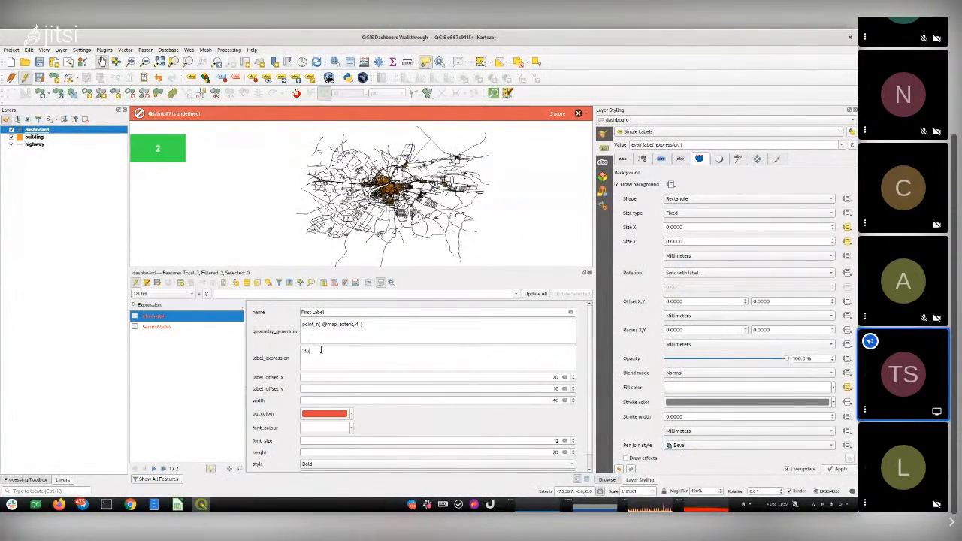
type("ilding' Count")
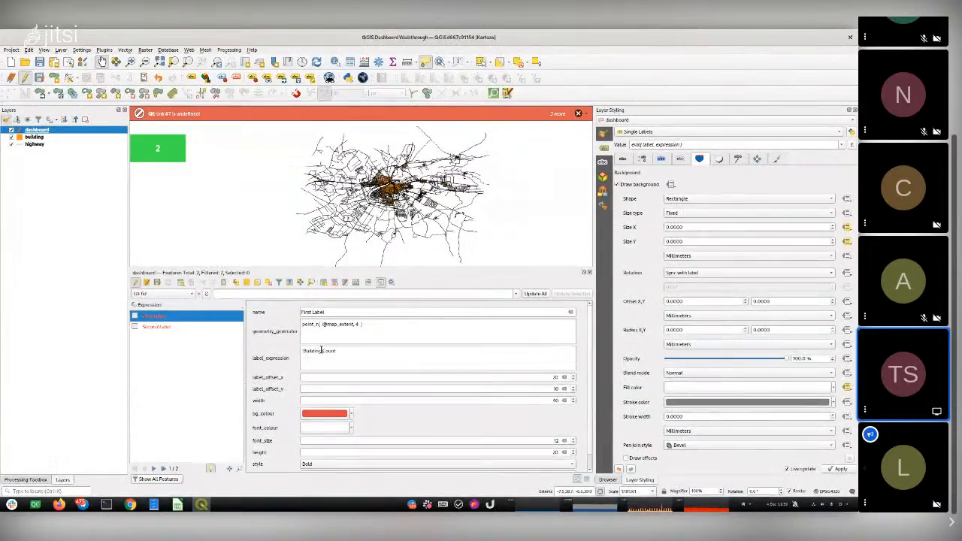
left_click(181, 326)
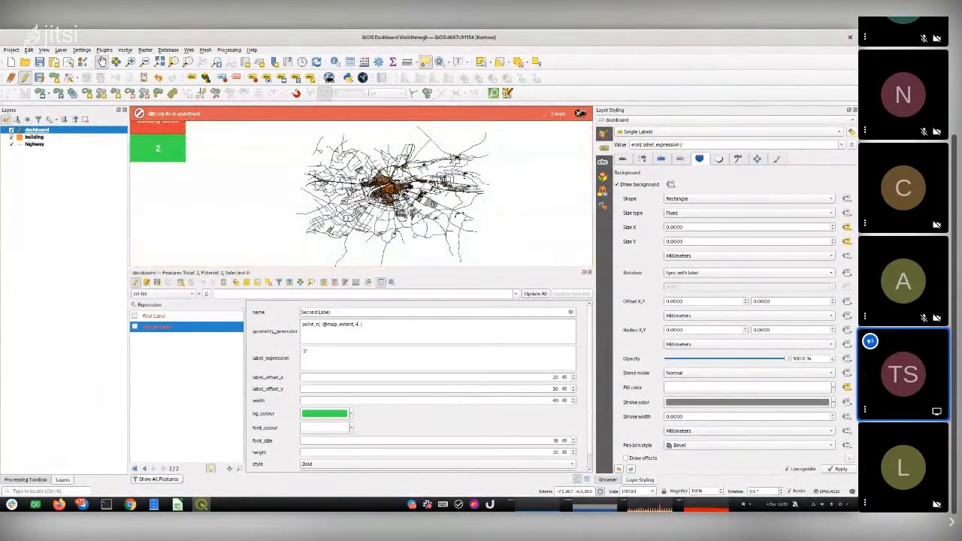
left_click(580, 113)
left_click(315, 352)
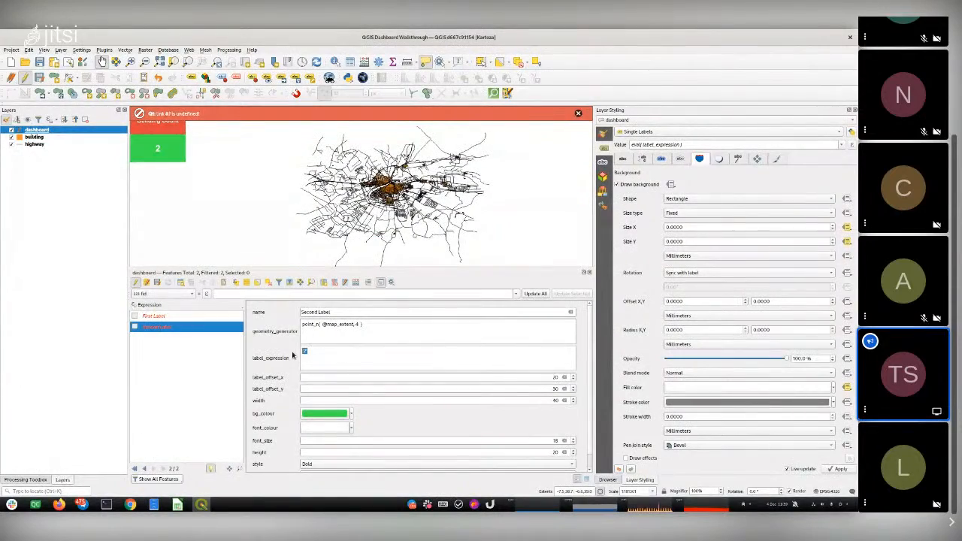
type("@does_it_rock")
key("Home")
left_click(174, 327)
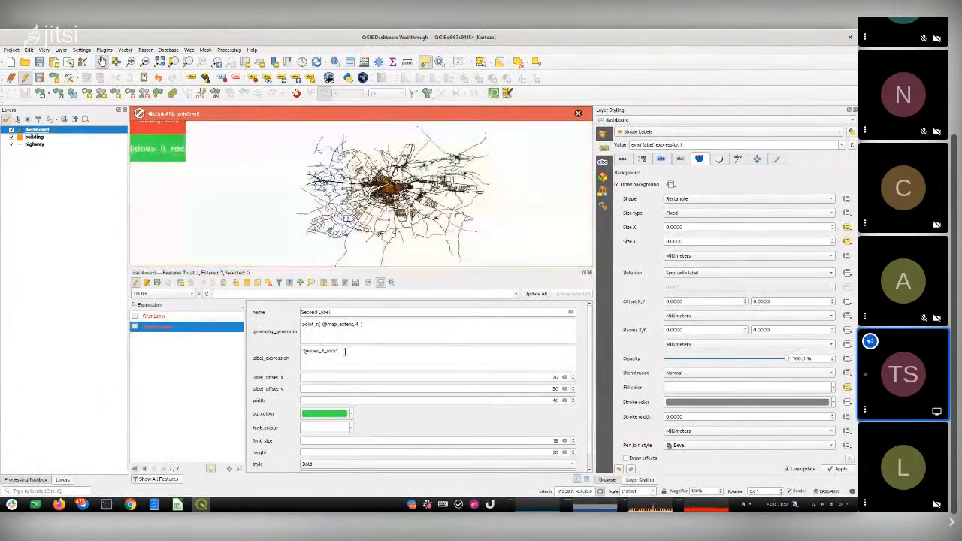
left_click_drag(345, 352, 279, 353)
key("ctrl+c")
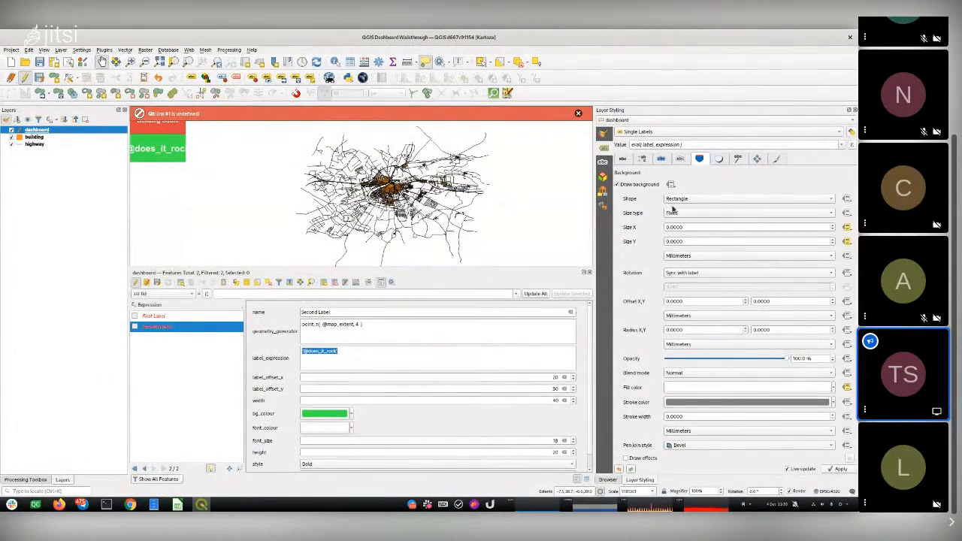
left_click(854, 146)
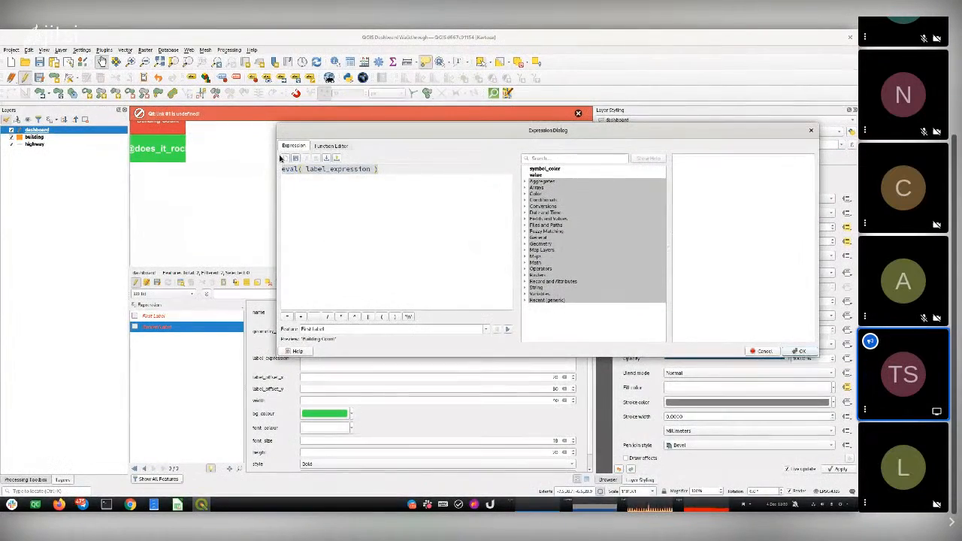
key("ctrl+v")
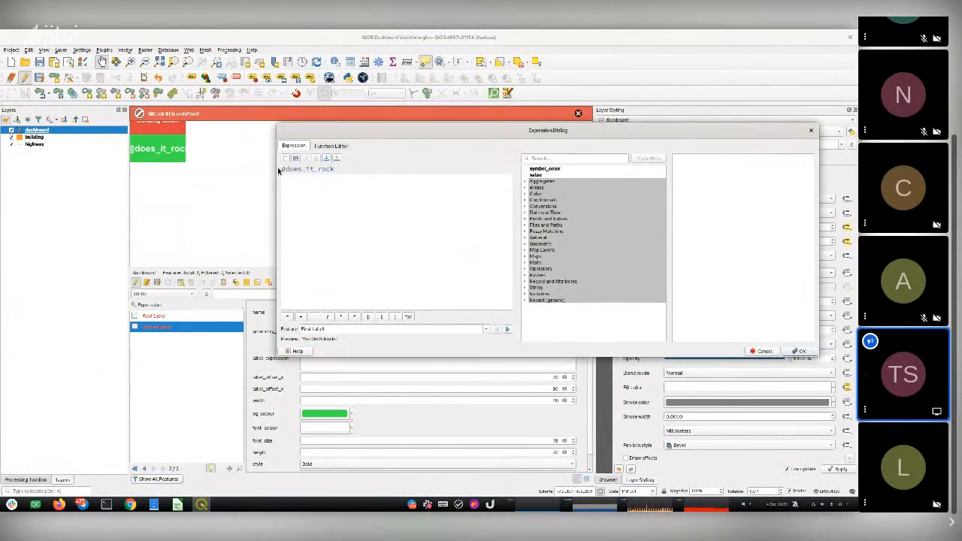
key("End")
key("BackSpace")
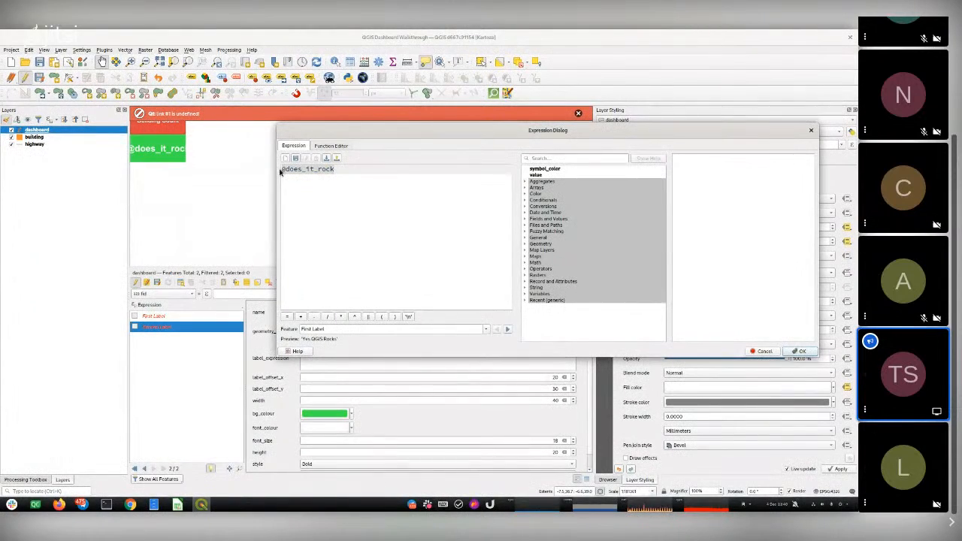
key("Escape")
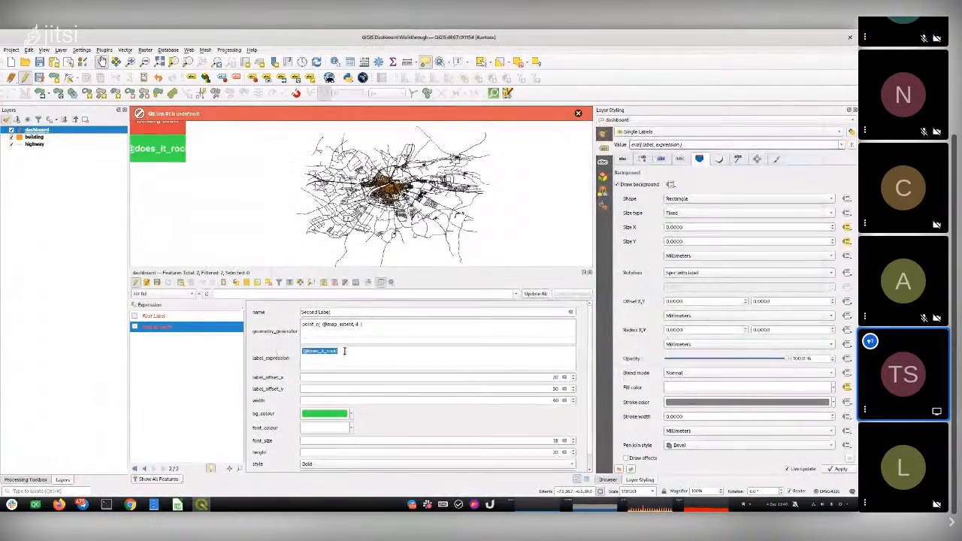
left_click(346, 351)
left_click(300, 350)
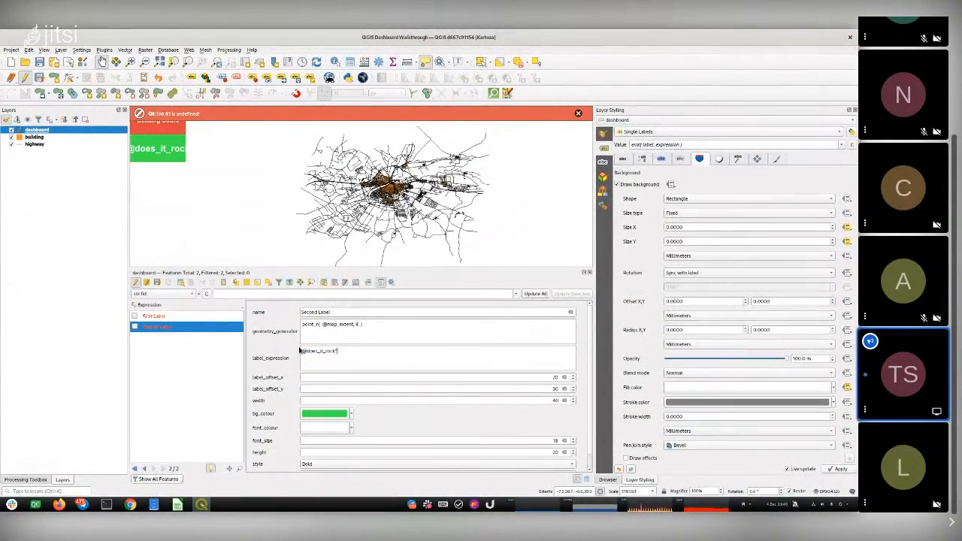
left_click(190, 318)
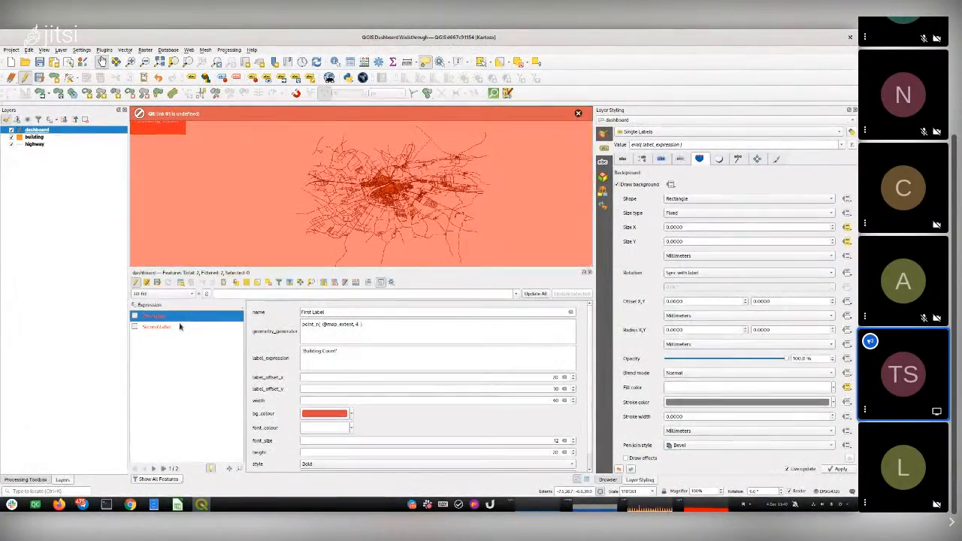
left_click(187, 327)
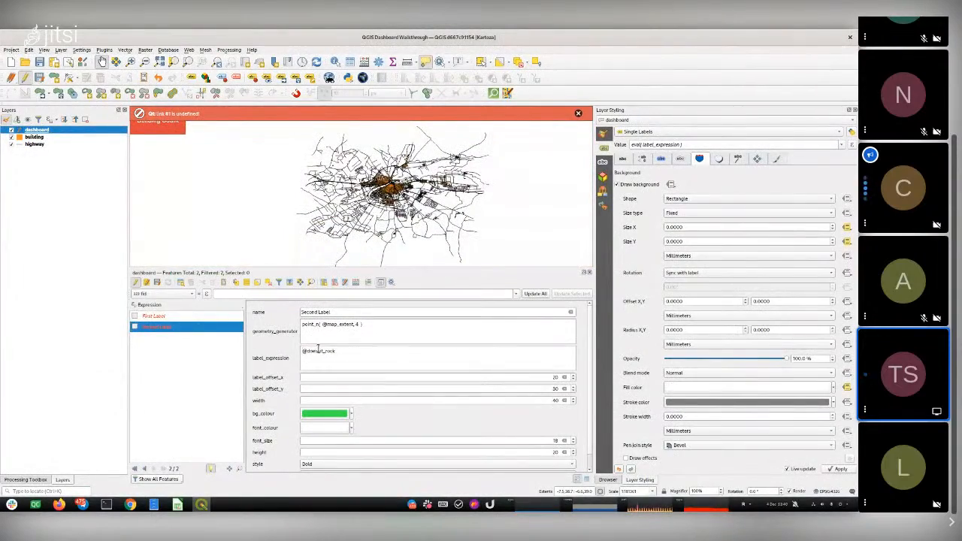
left_click(167, 329)
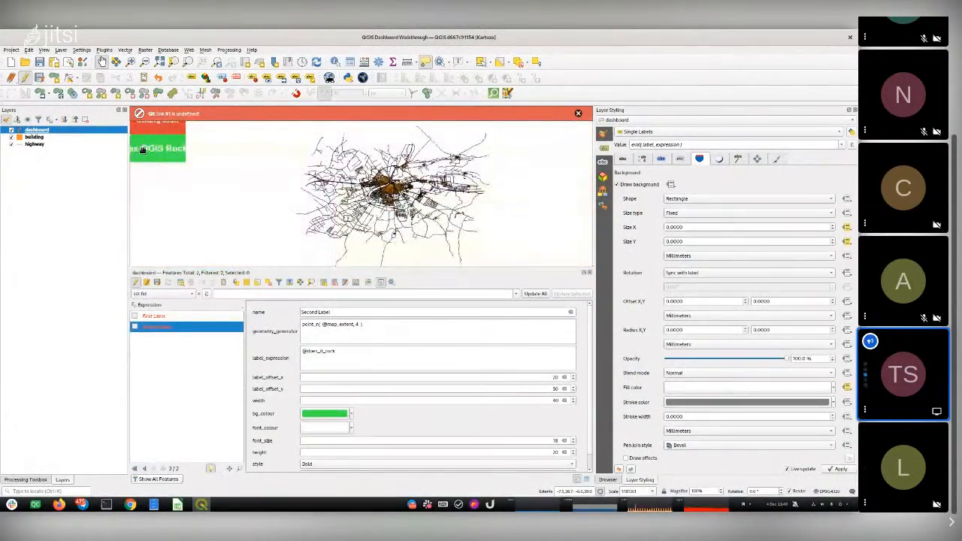
Set the Second Label feature's font_size to 13, apply it to the map and save the project.
left_click(350, 353)
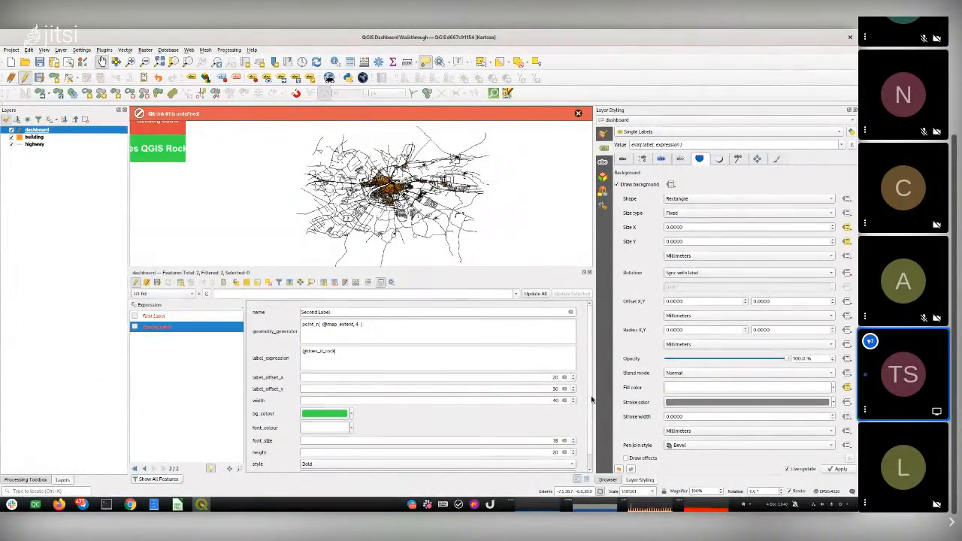
scroll(591, 400, "down", 1)
left_click(574, 431)
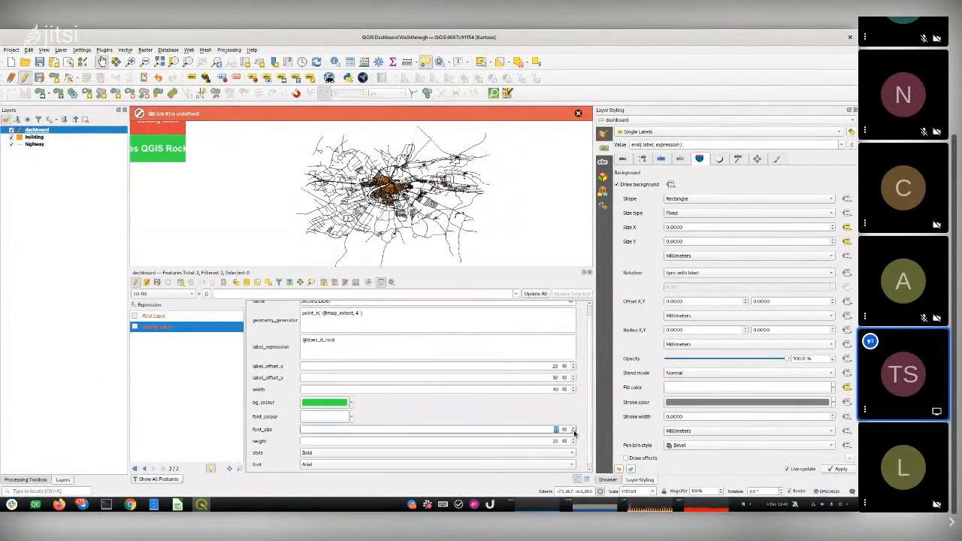
left_click(574, 431)
left_click(156, 318)
left_click(161, 327)
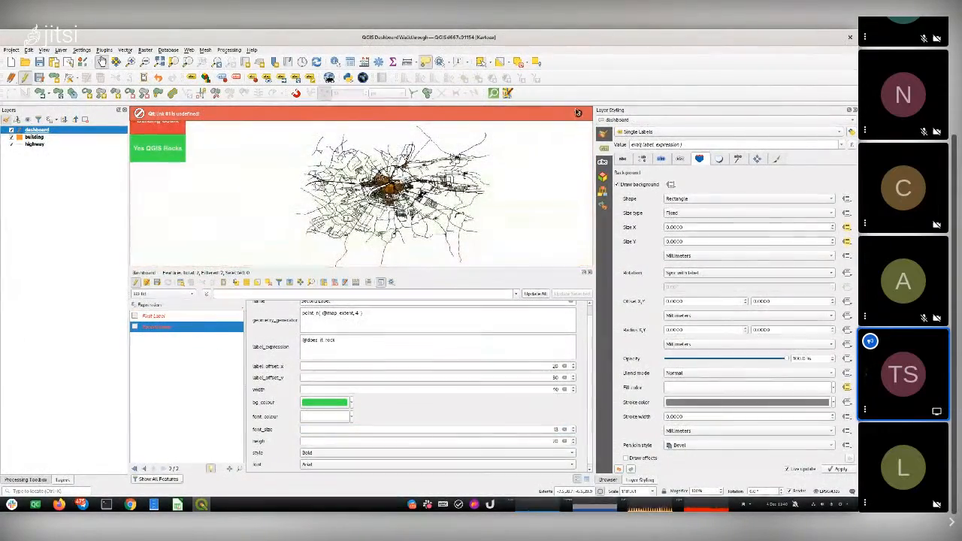
left_click(578, 112)
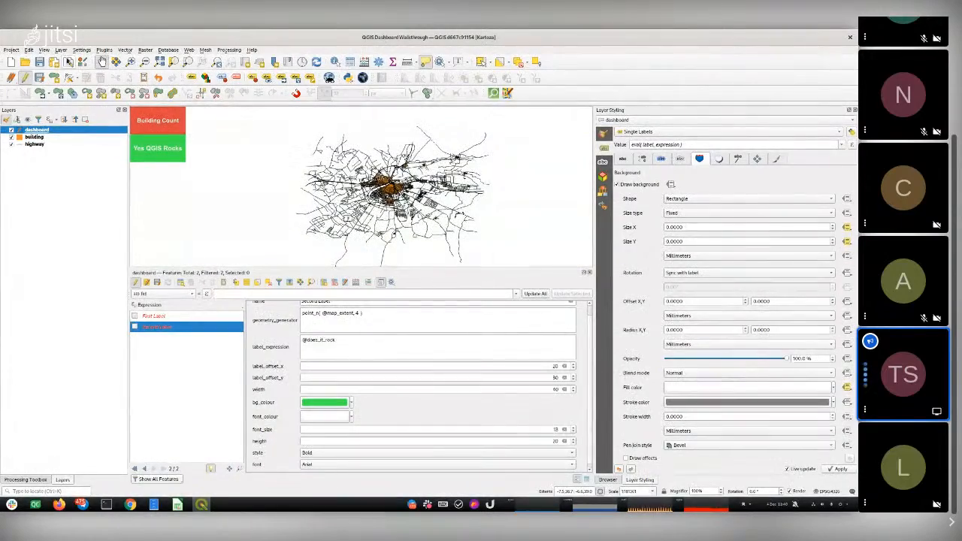
key("ctrl+s")
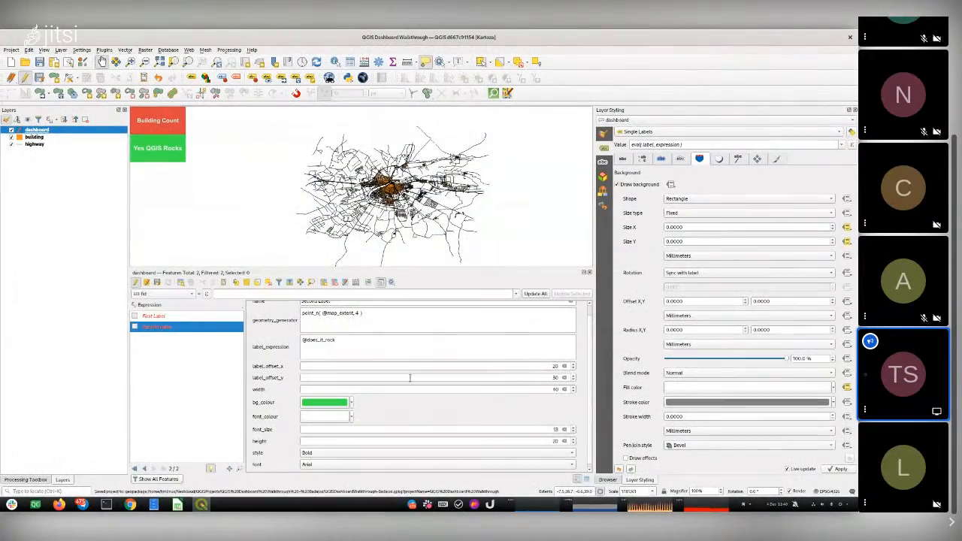
Set the Second Label feature's bg_colour to black from the recent colours and apply it to the map.
left_click(351, 403)
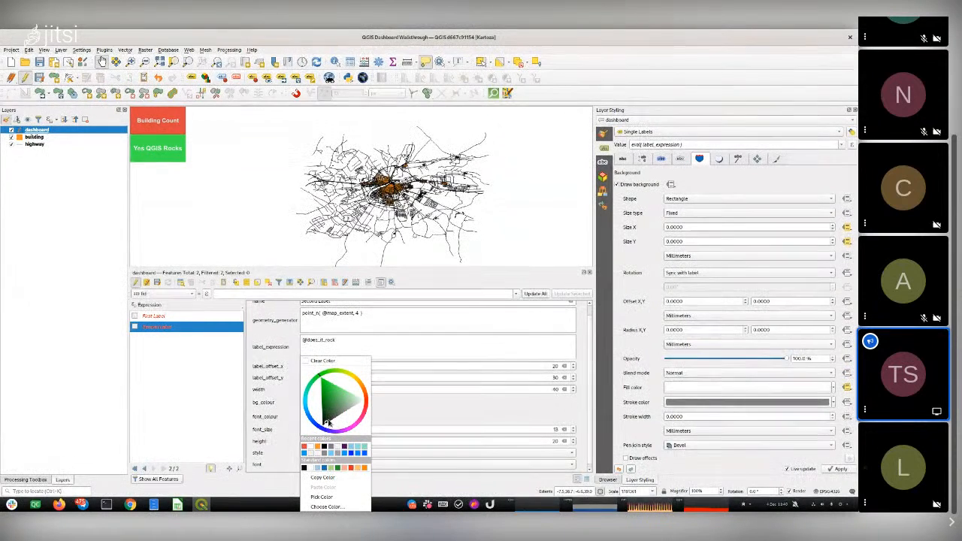
left_click(324, 447)
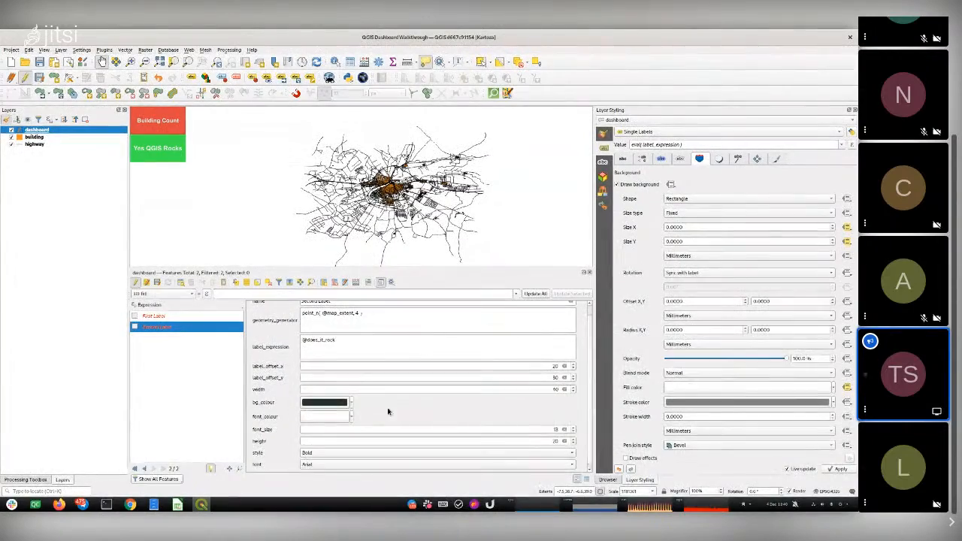
left_click(154, 316)
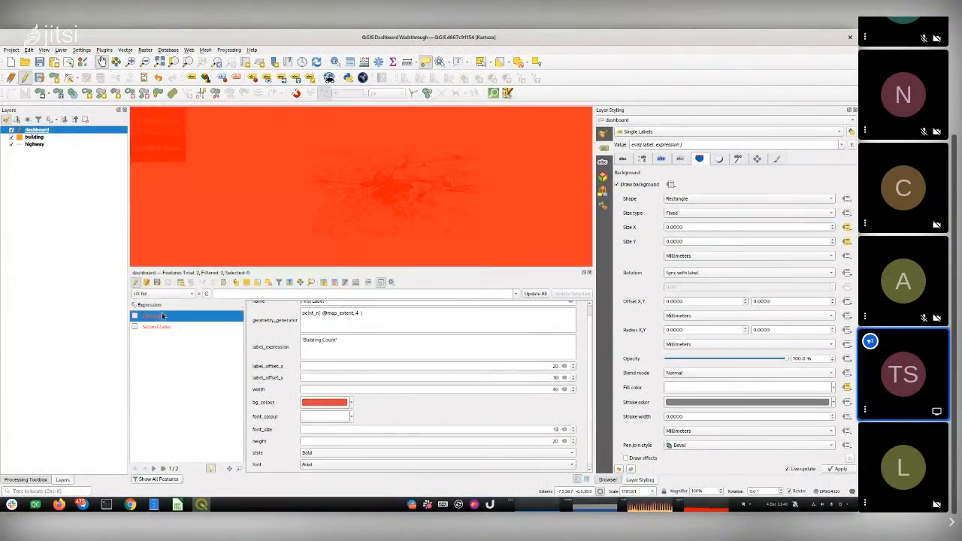
left_click(160, 328)
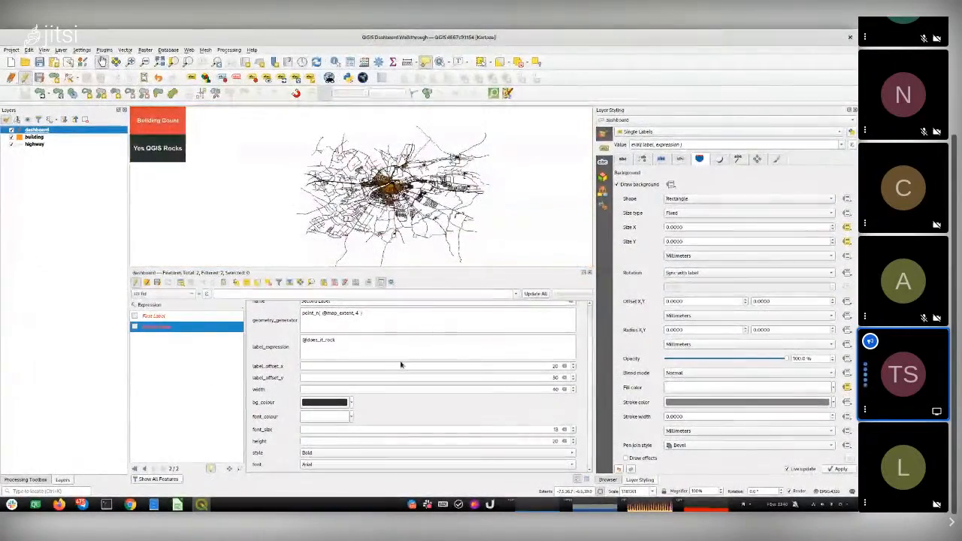
left_click_drag(359, 343, 303, 339)
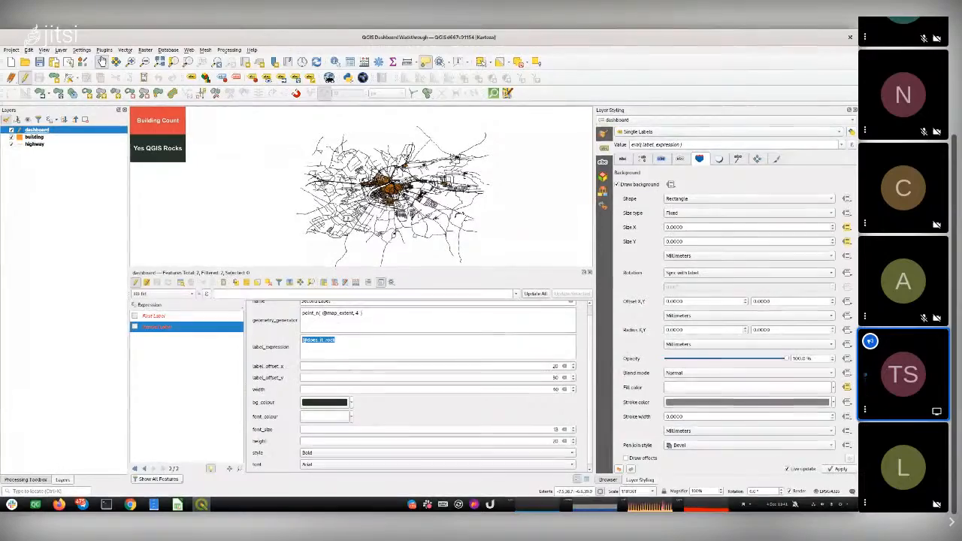
key("alt+Tab")
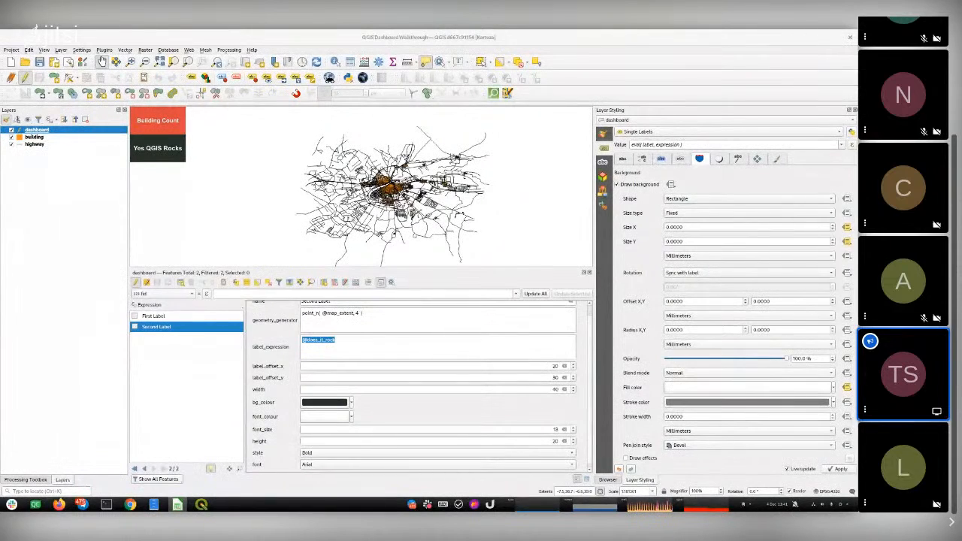
left_click(344, 340)
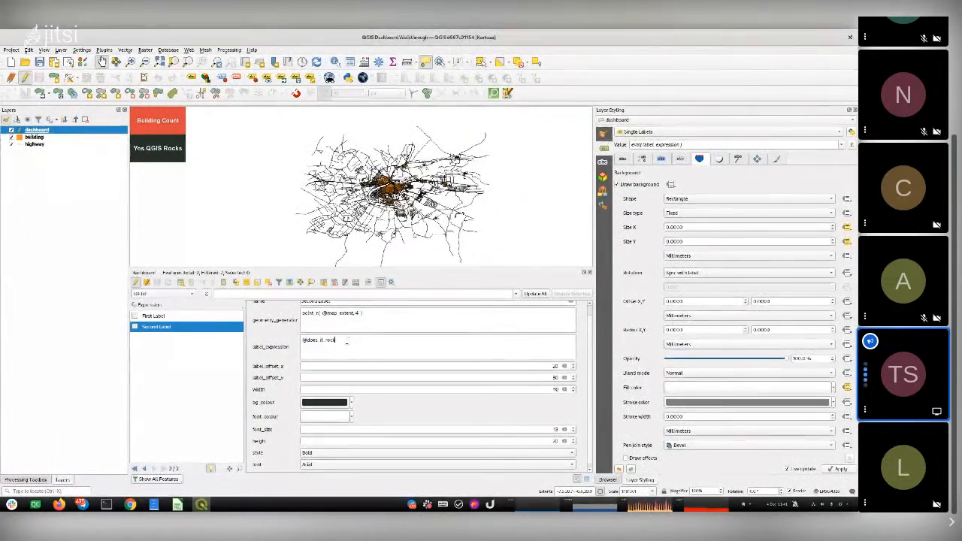
Clear the dashboard label value's expression in its expression editor, find the aggregate function and insert it.
left_click(851, 145)
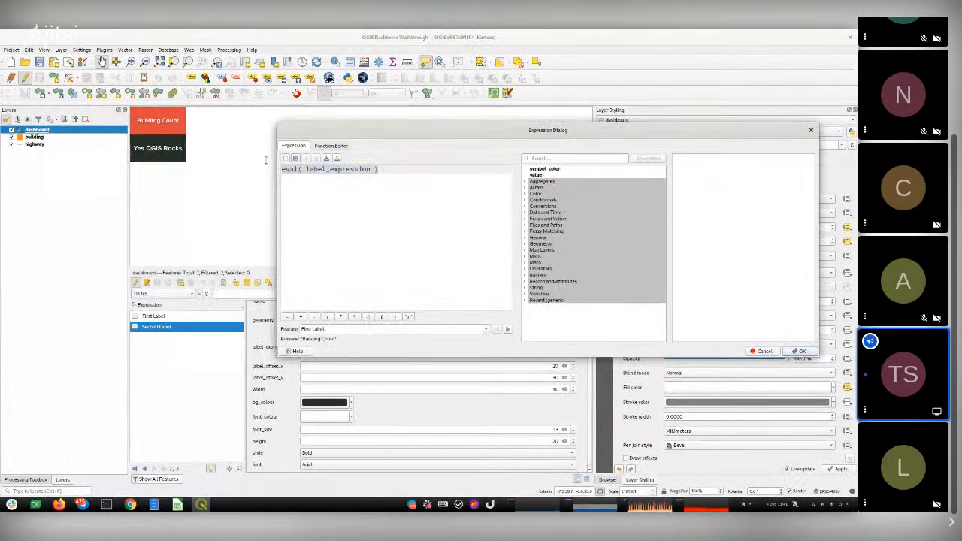
key("BackSpace")
type("@")
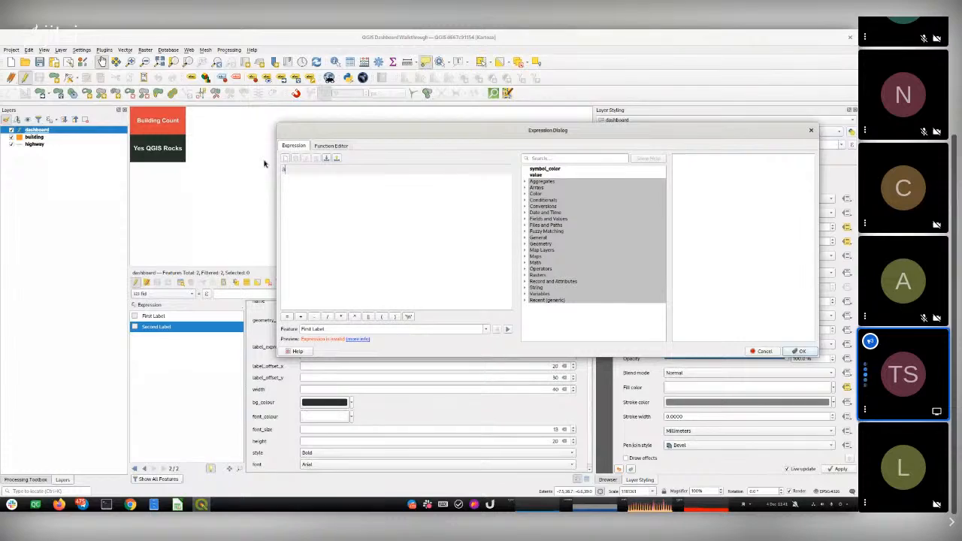
key("BackSpace")
left_click(547, 159)
type("aggre")
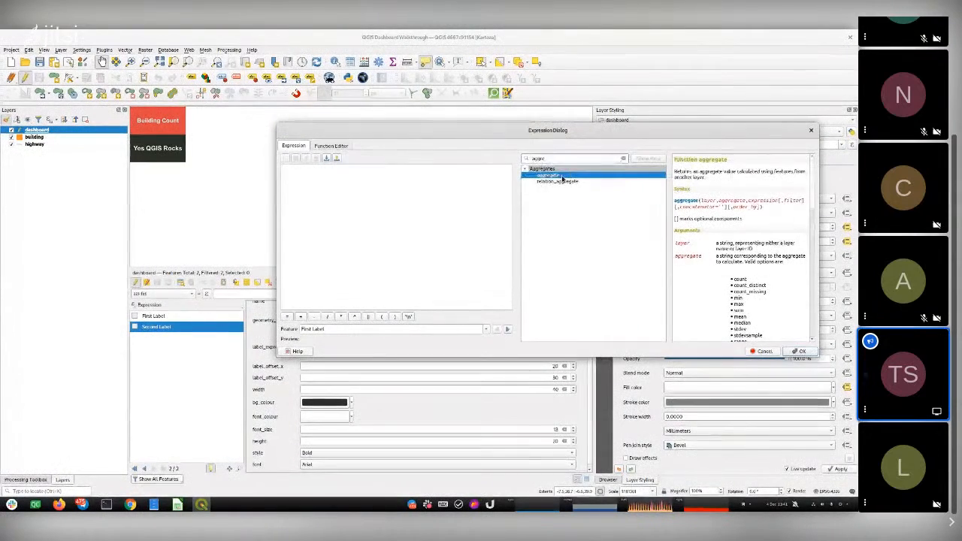
double_click(563, 177)
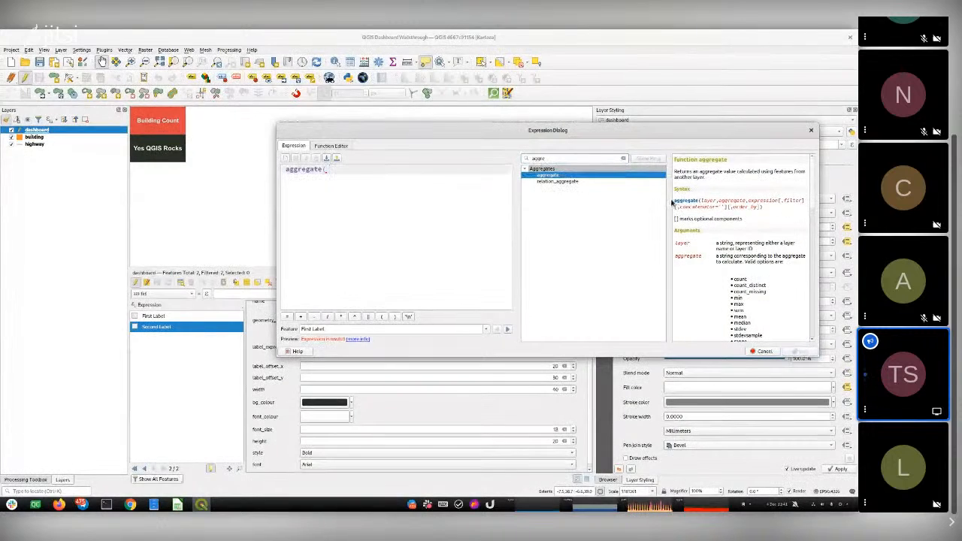
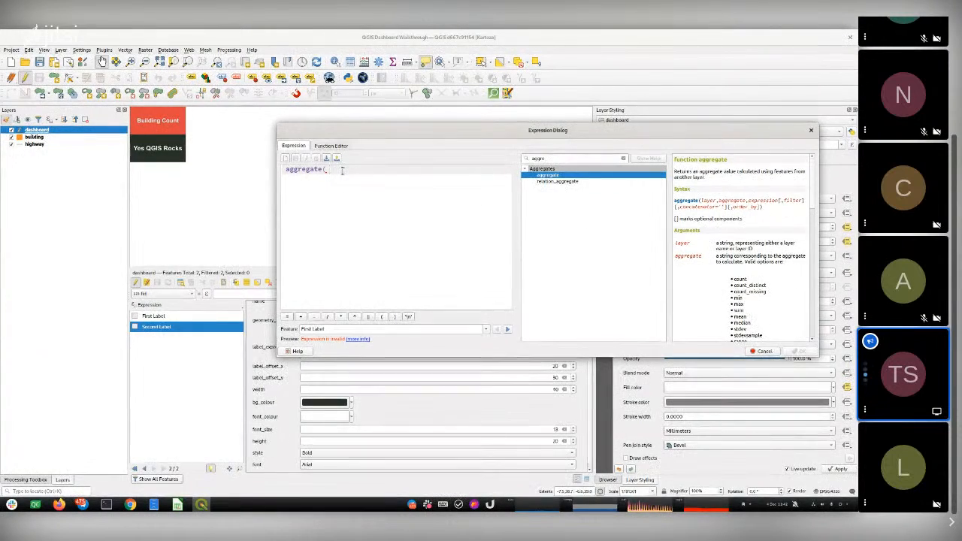
Complete the draft expression as aggregate( 'building', 'sum', 'type').
type("'")
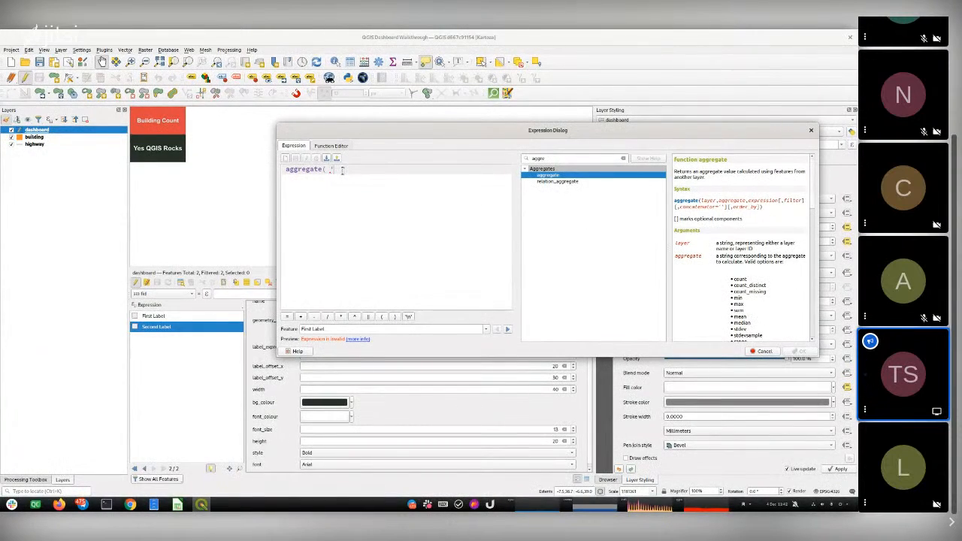
type("building'")
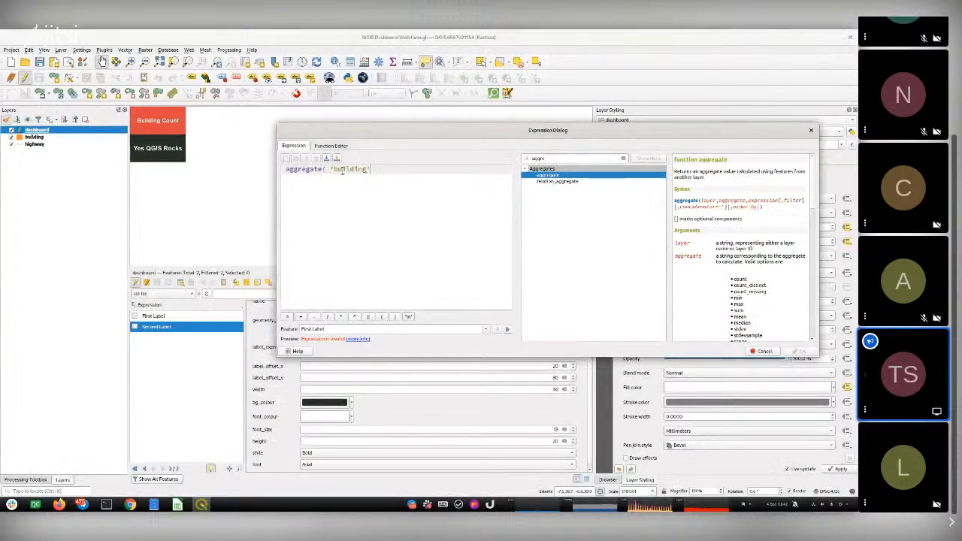
type(",")
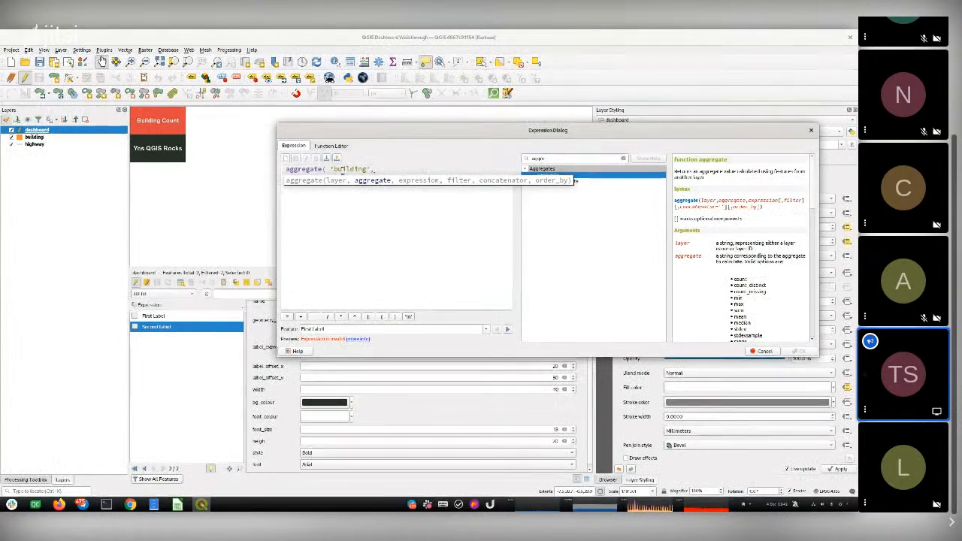
type(" '")
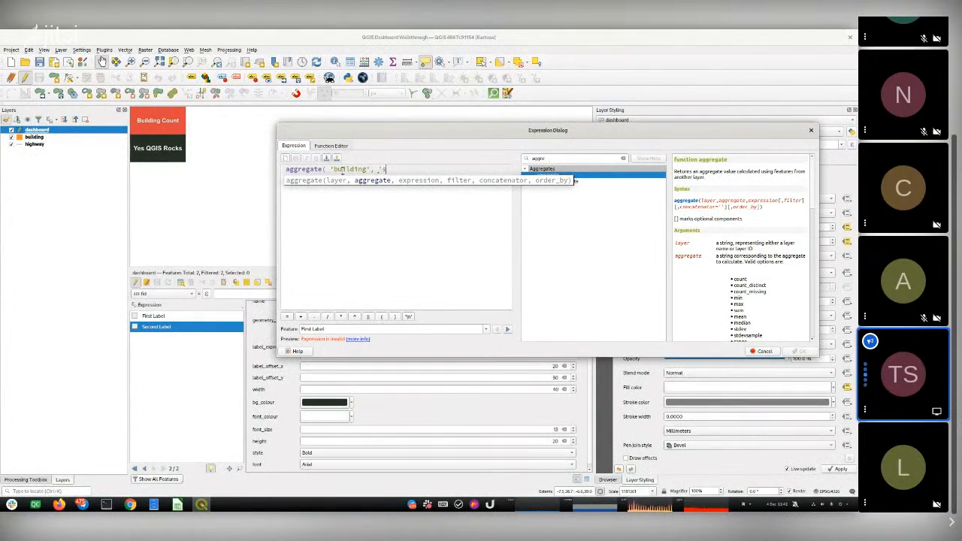
type("sum'")
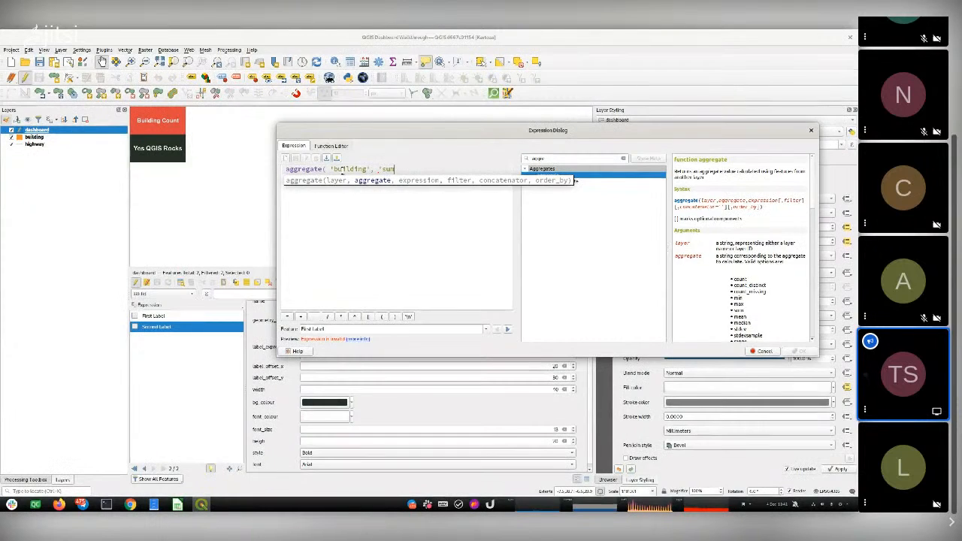
type(",")
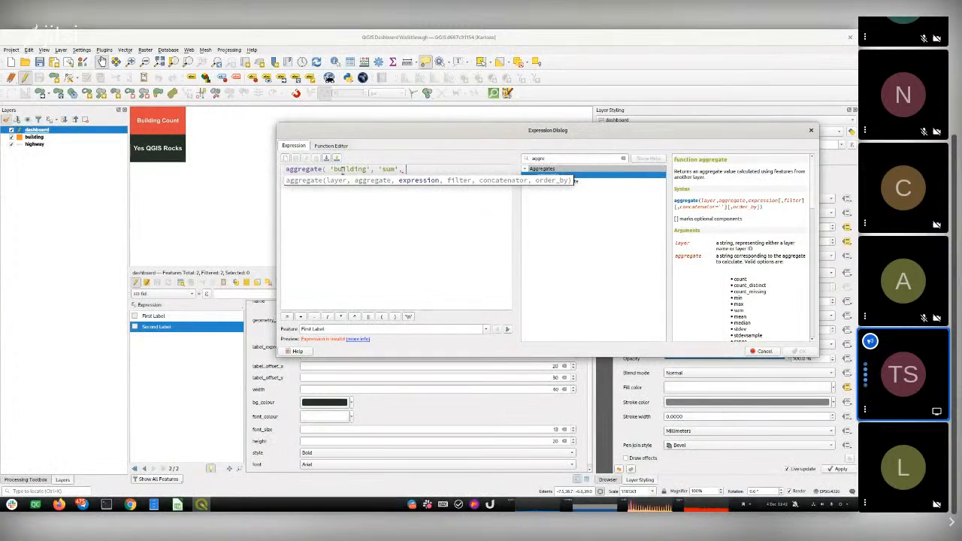
type(" 'type")
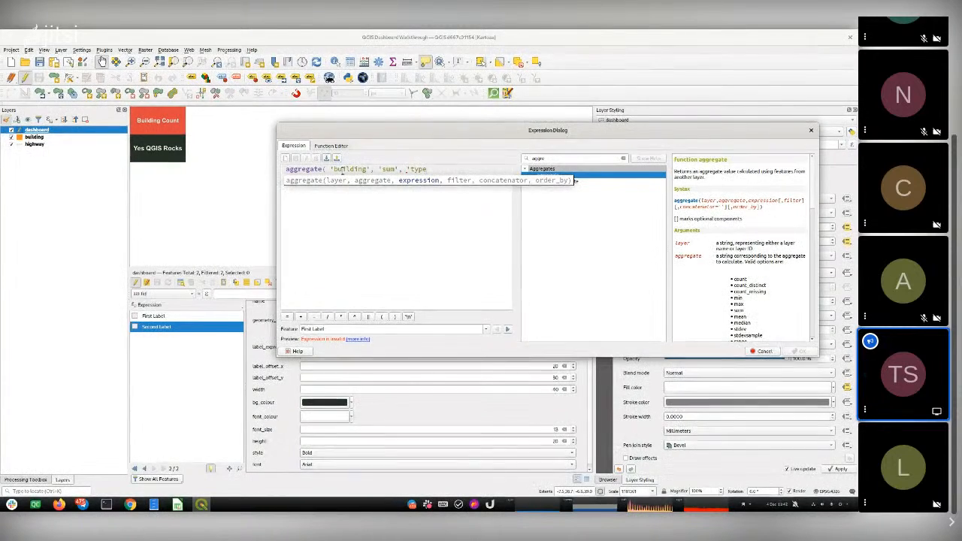
type("'")
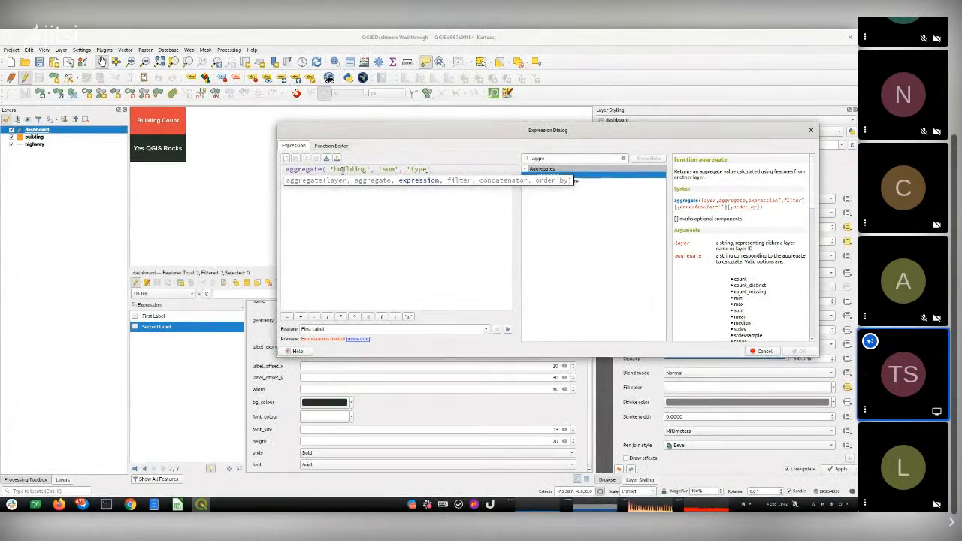
type(")")
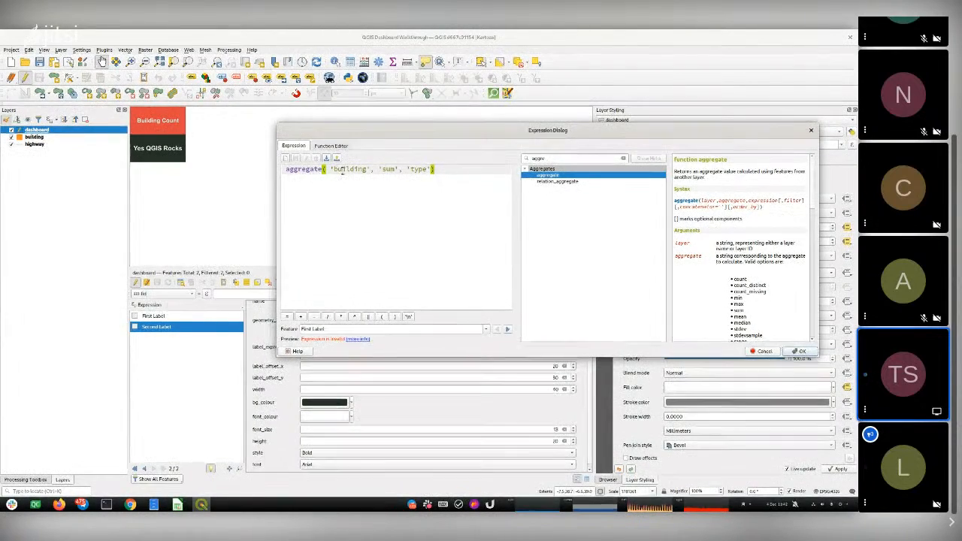
Copy the whole draft aggregate expression and leave the label value's expression editor without applying the change.
key("Left")
key("Left")
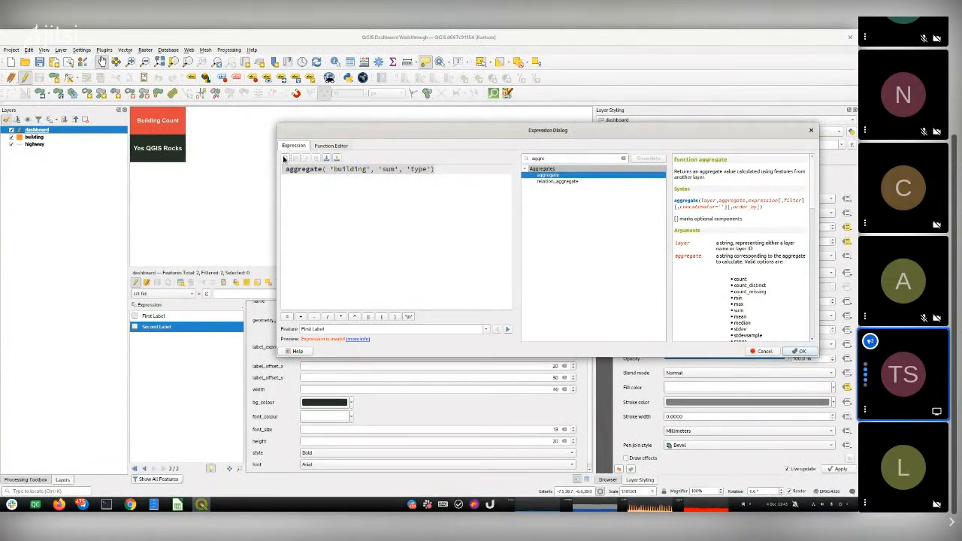
left_click(442, 170)
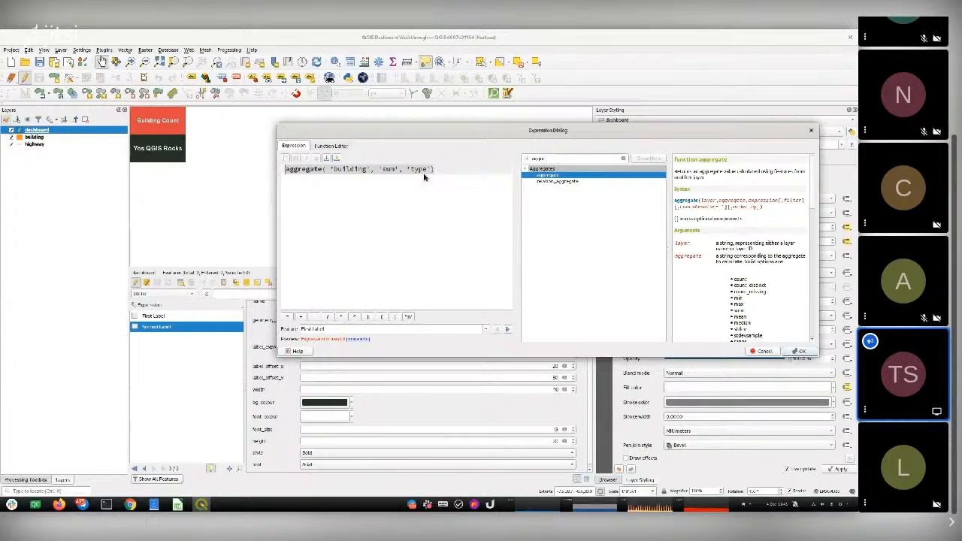
key("ctrl+a")
key("ctrl+c")
key("BackSpace")
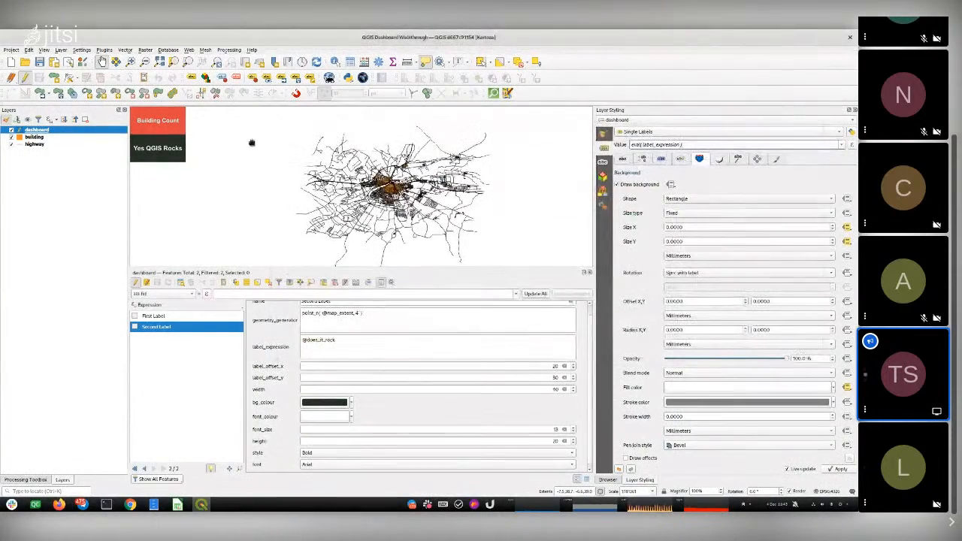
Examine the building layer's field list in its properties for a field suitable for the aggregate expression.
double_click(36, 137)
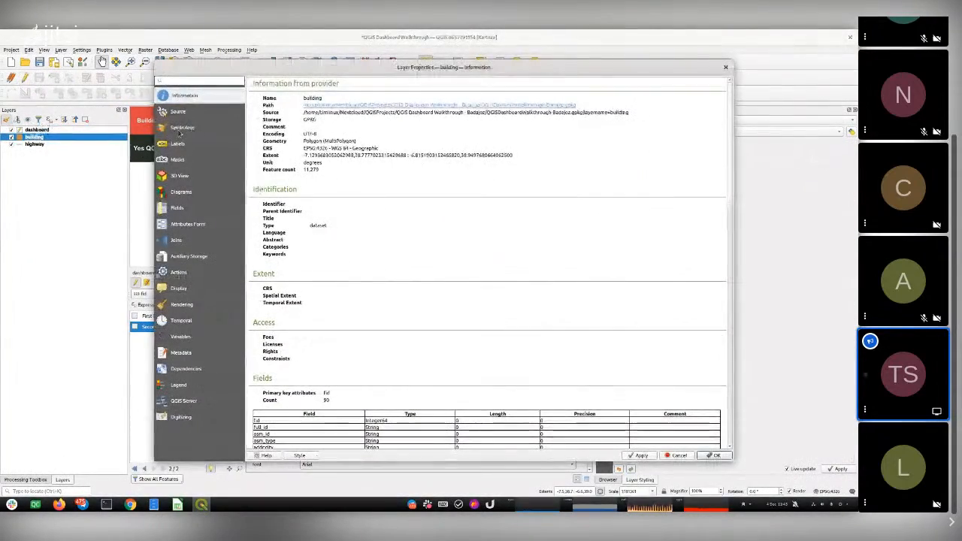
left_click(177, 209)
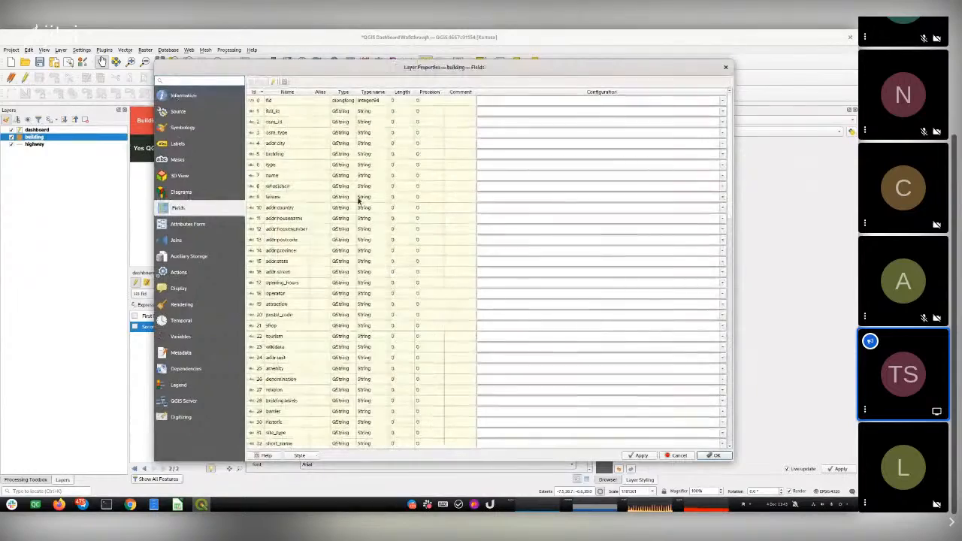
scroll(297, 135, "down", 1)
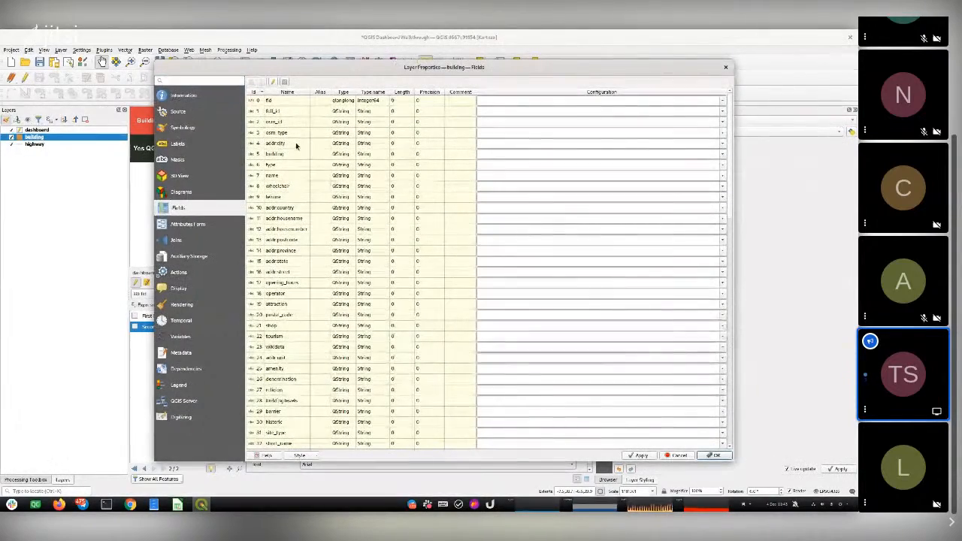
scroll(297, 145, "down", 2)
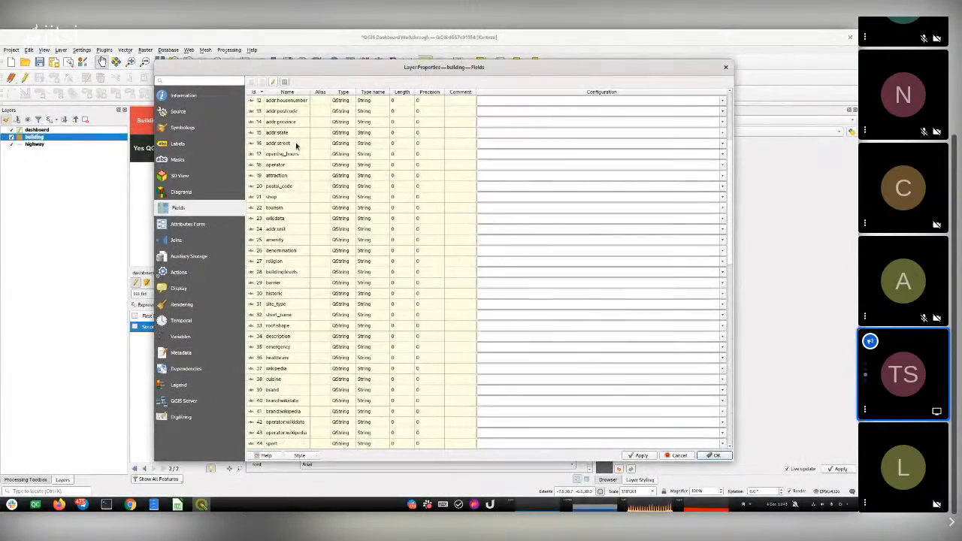
scroll(297, 146, "down", 2)
scroll(297, 145, "down", 8)
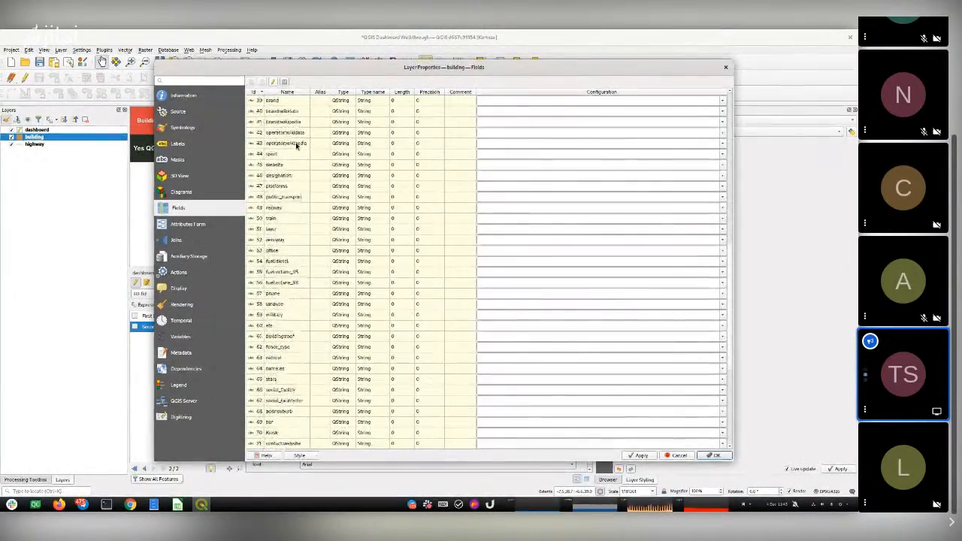
scroll(297, 145, "down", 2)
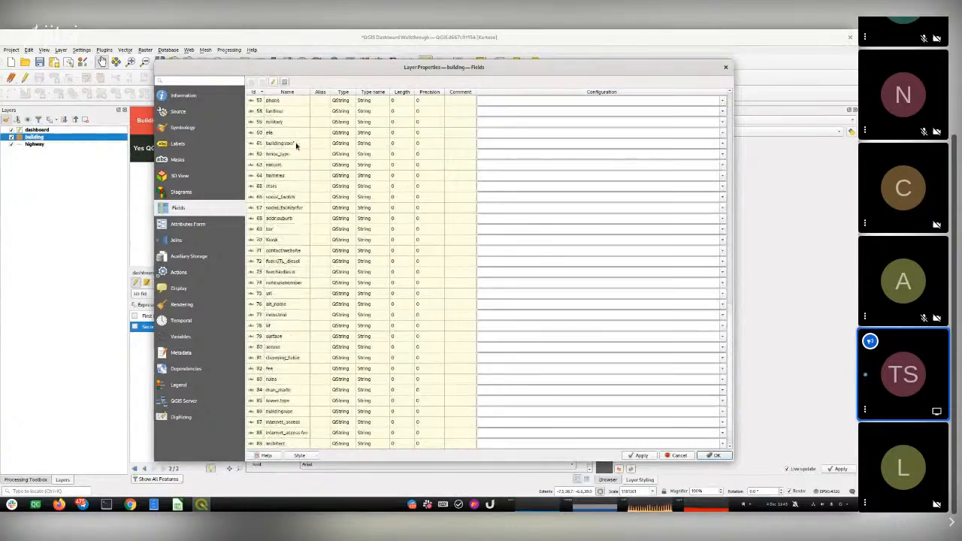
scroll(296, 145, "up", 19)
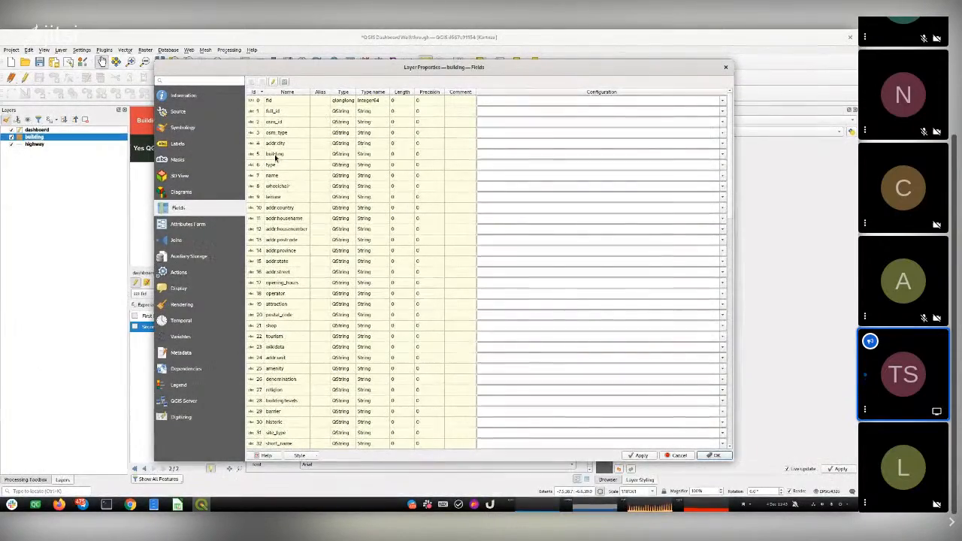
left_click(275, 154)
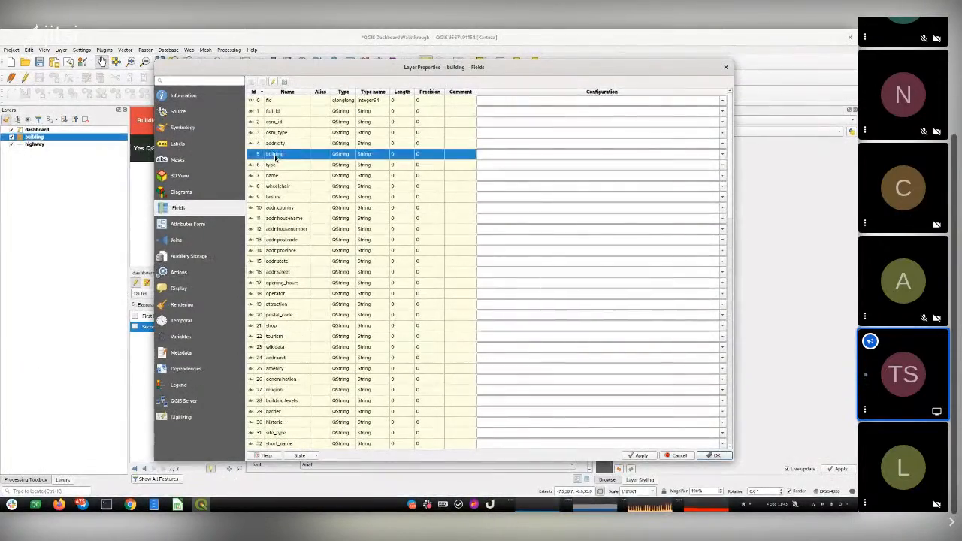
left_click(725, 69)
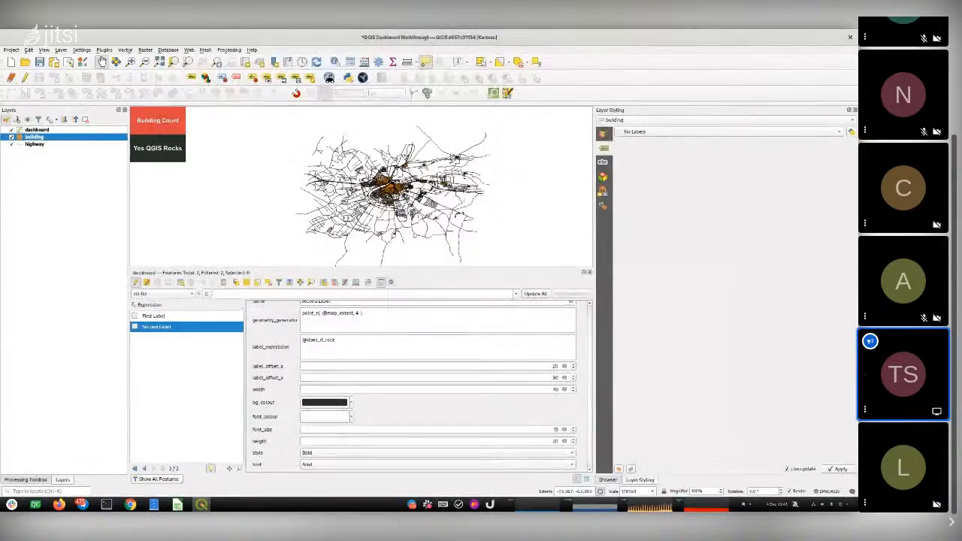
Replace the dashboard layer's label value expression with the copied aggregate, change its field argument to 'building', and check the expression error details.
left_click(101, 130)
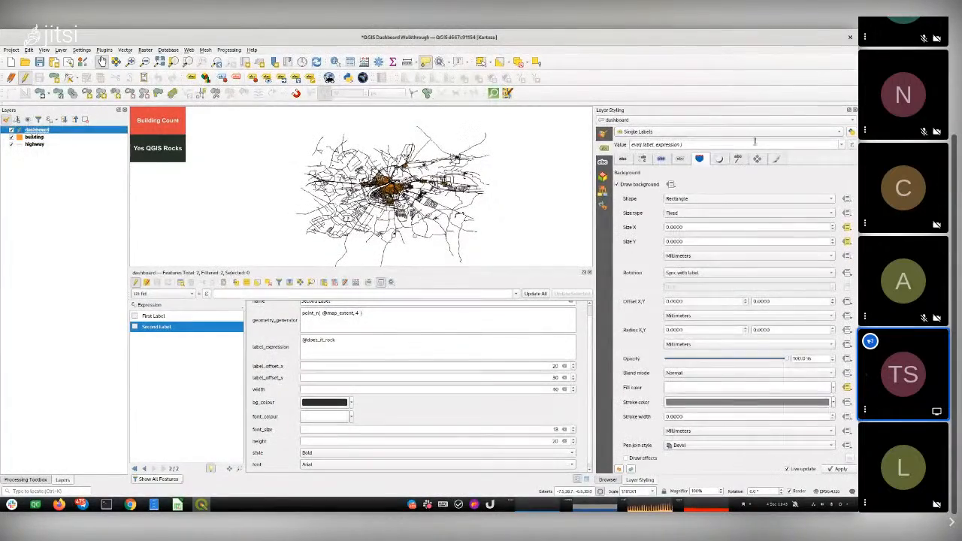
left_click(841, 145)
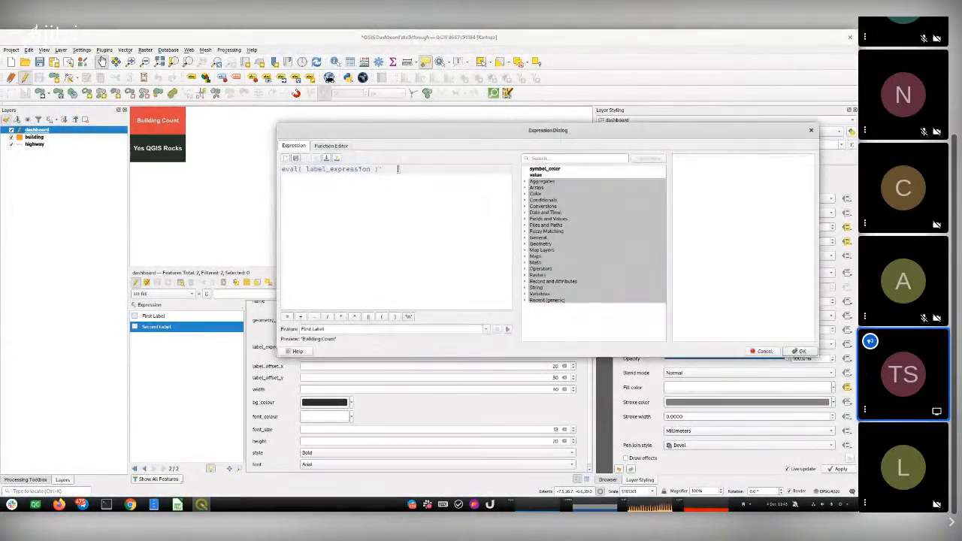
key("ctrl+a")
key("ctrl+v")
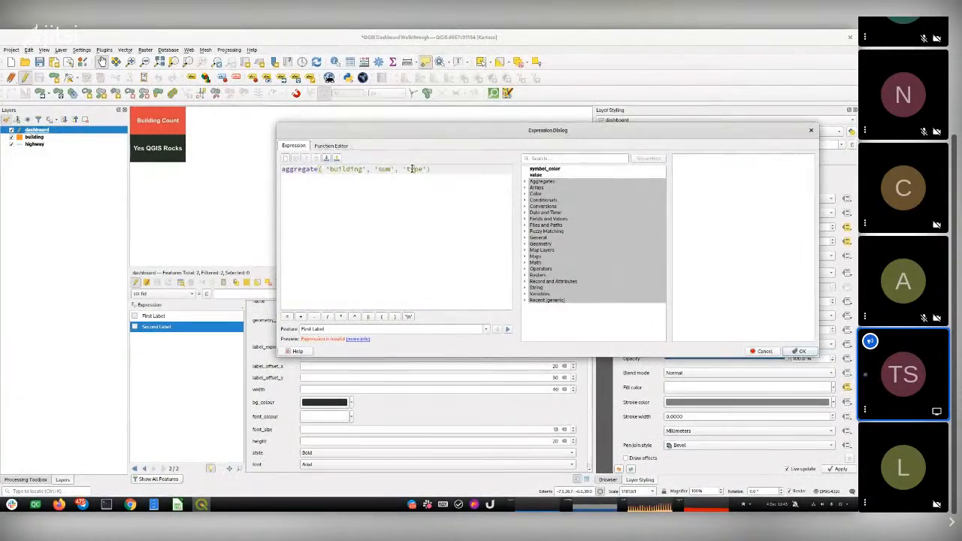
double_click(412, 169)
type("building")
left_click(363, 340)
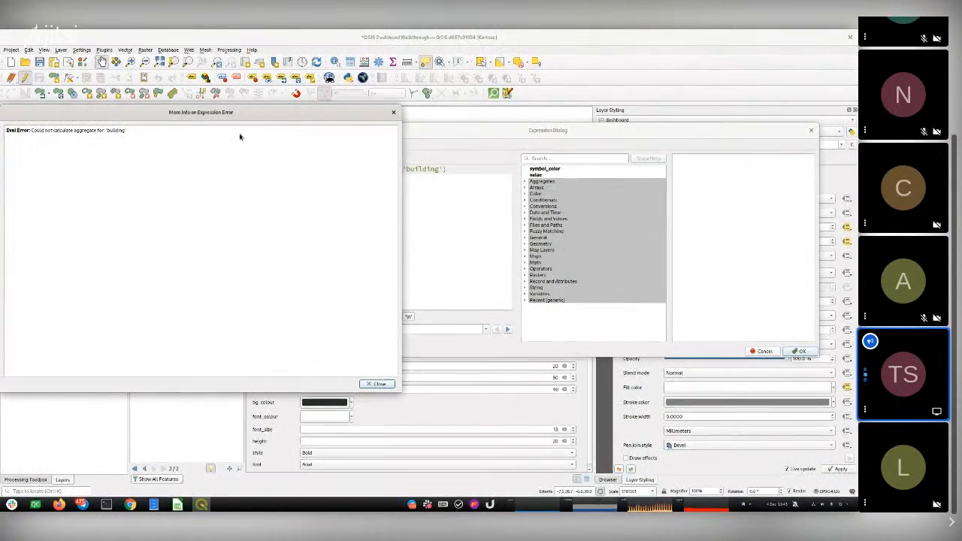
left_click(393, 112)
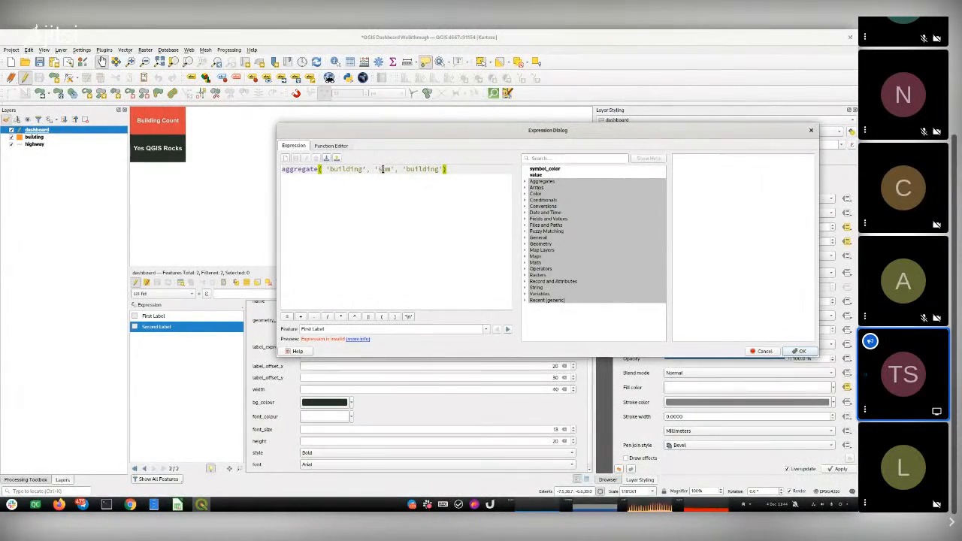
left_click(539, 158)
type("aggre")
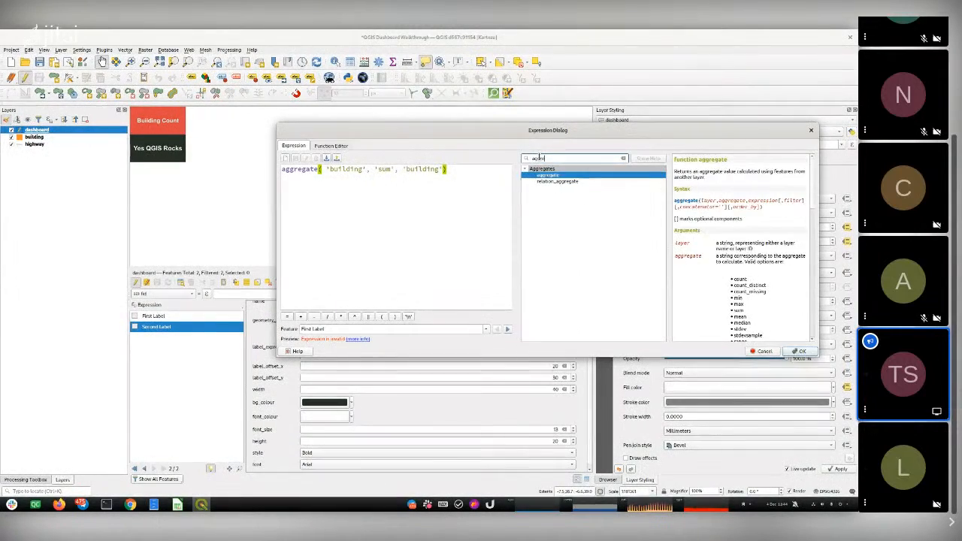
key("Return")
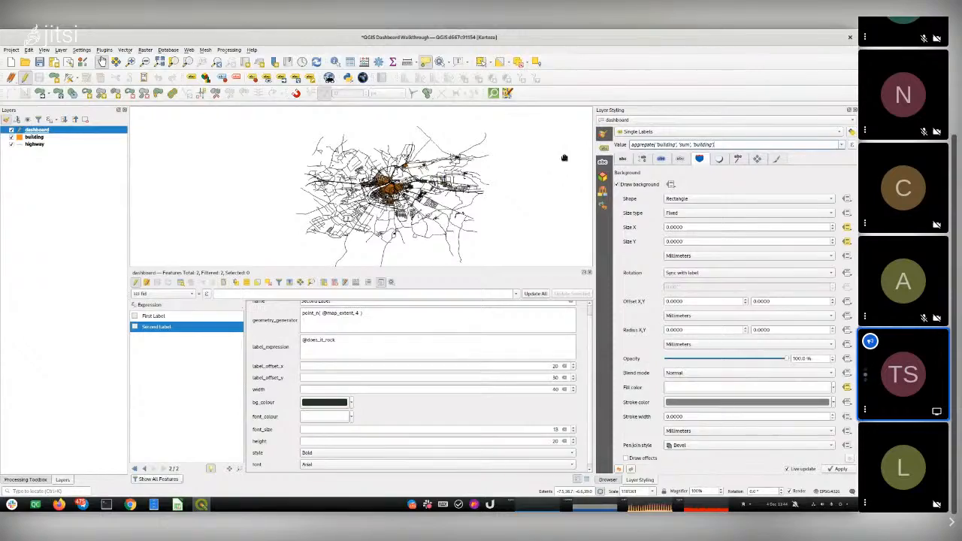
Reopen the dashboard label value's expression editor and examine the aggregate function's help, including its valid aggregate types, arguments and examples.
left_click(851, 147)
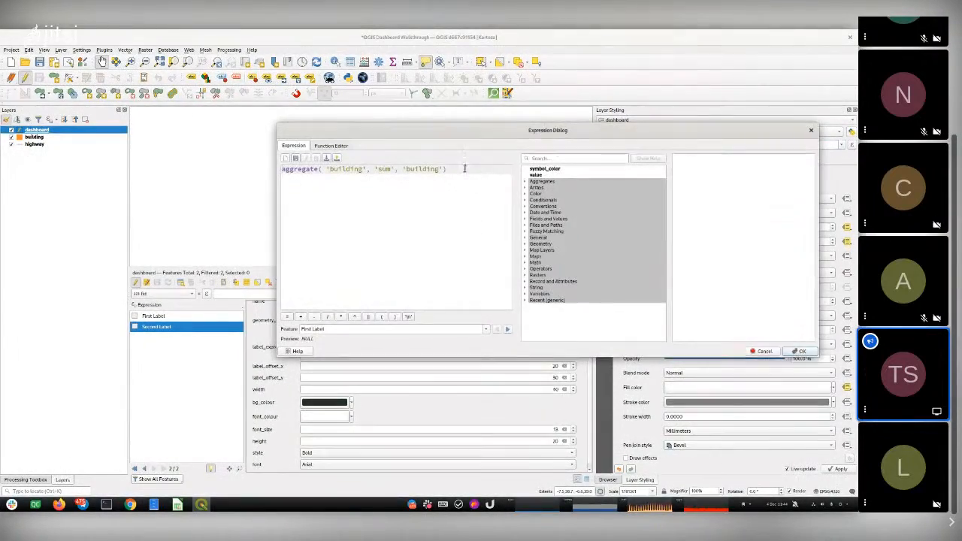
left_click(539, 156)
type("aggreg")
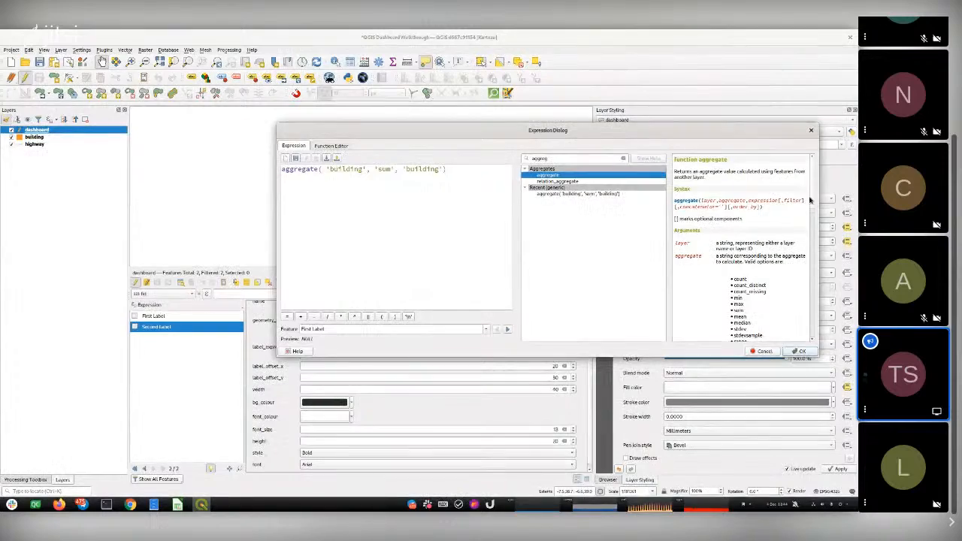
left_click_drag(816, 210, 818, 293)
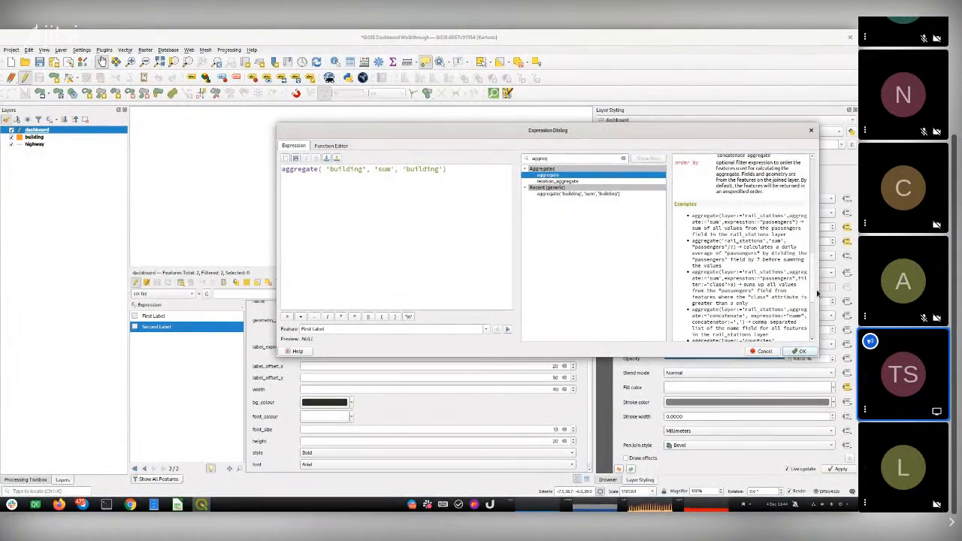
left_click_drag(817, 291, 817, 293)
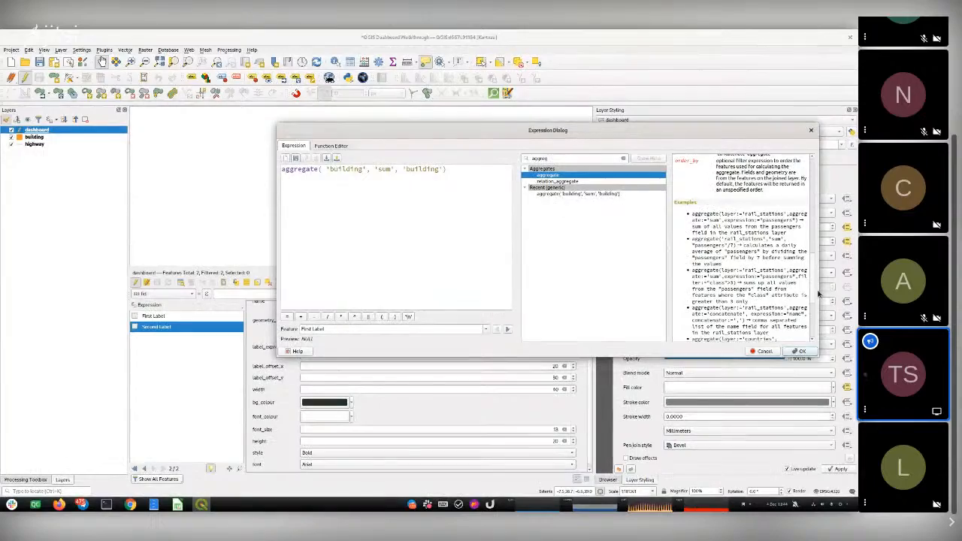
scroll(818, 293, "down", 1)
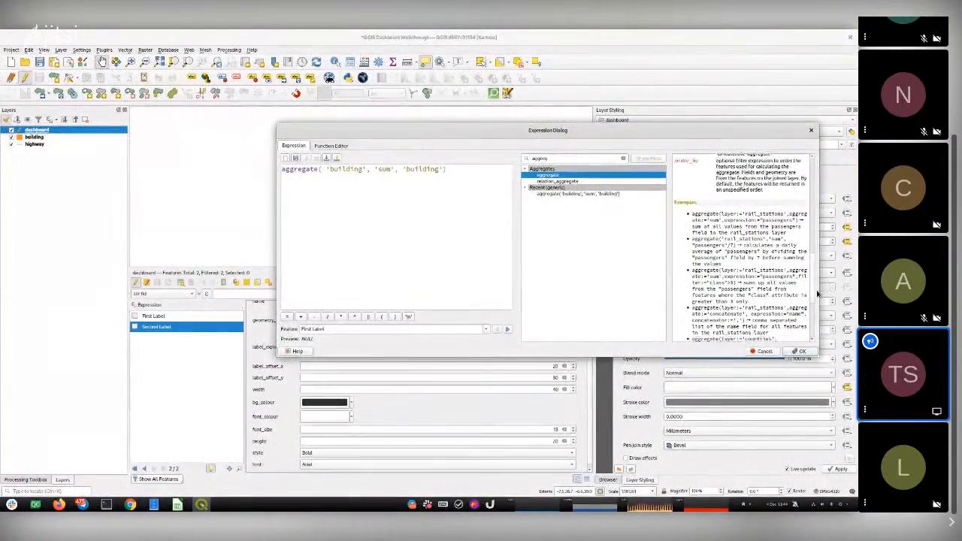
scroll(818, 291, "up", 1)
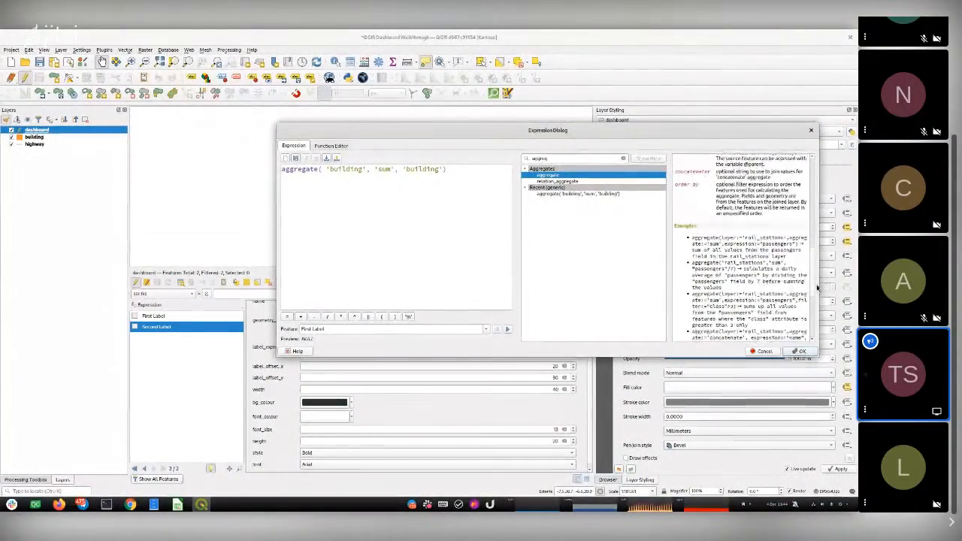
scroll(819, 278, "up", 5)
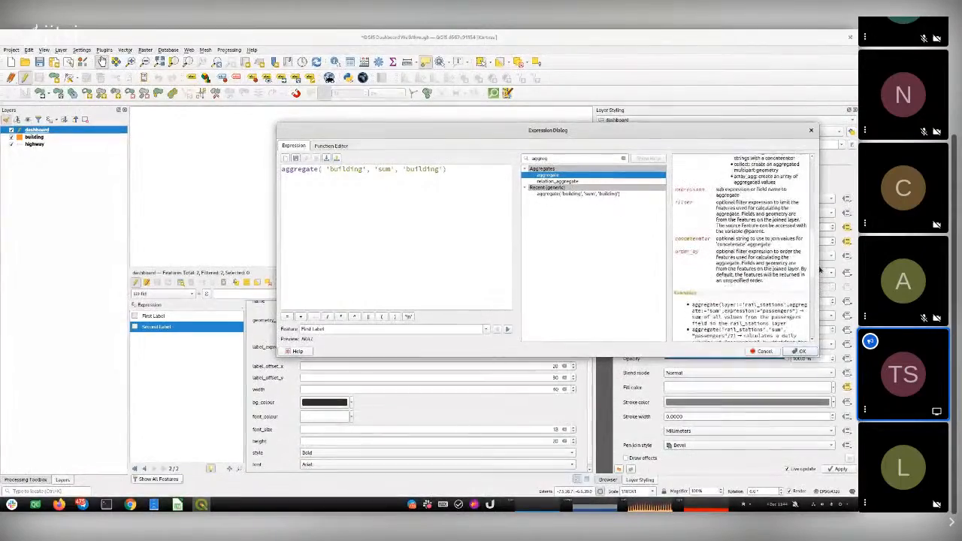
scroll(821, 249, "up", 3)
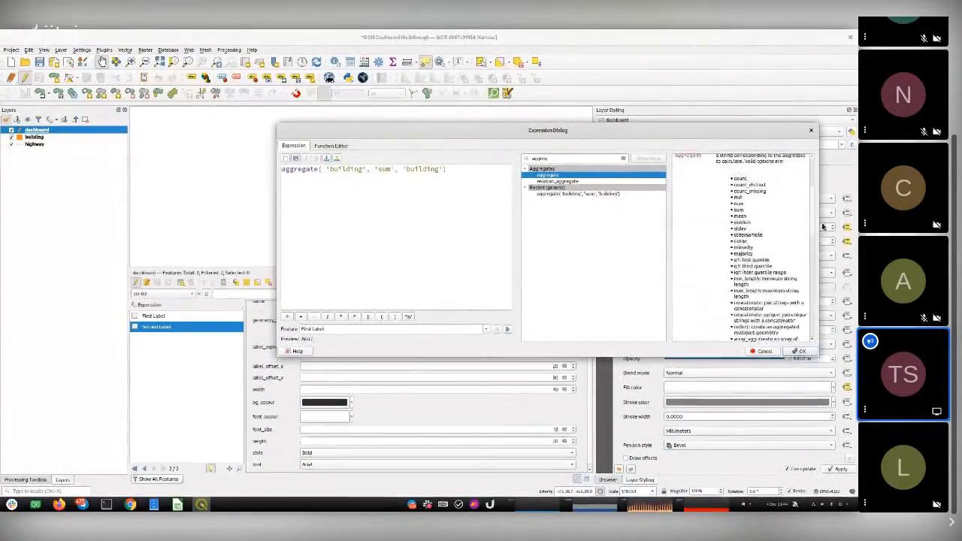
scroll(823, 226, "up", 3)
scroll(822, 248, "down", 8)
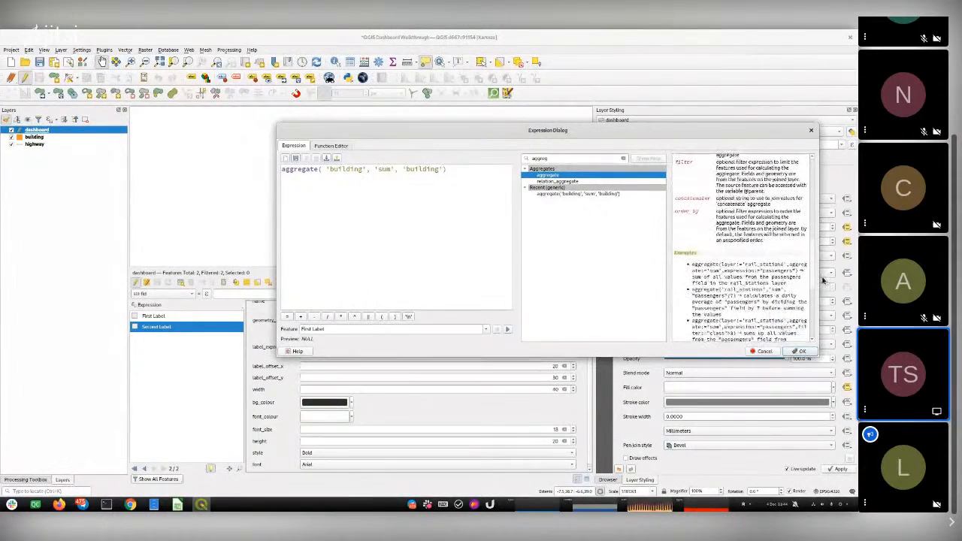
scroll(822, 281, "down", 1)
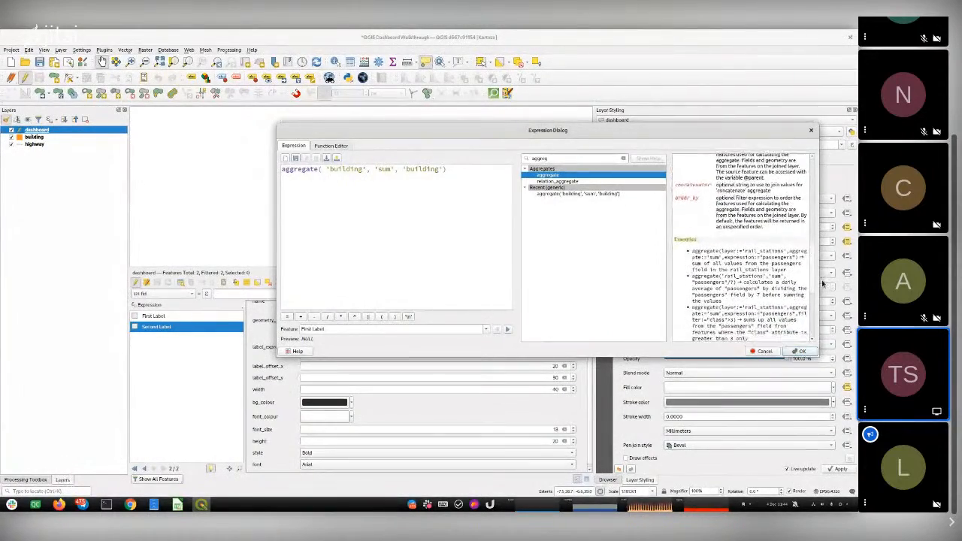
left_click_drag(822, 284, 823, 285)
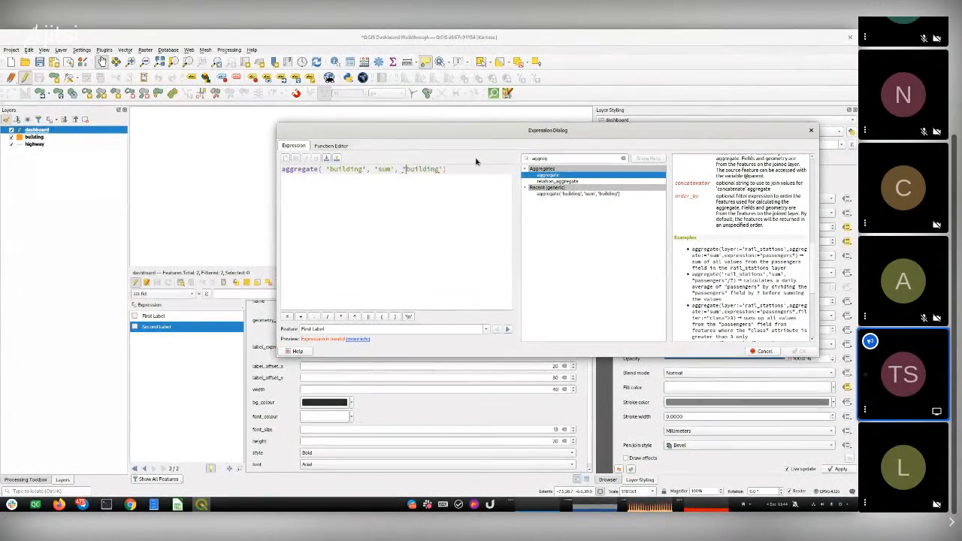
Try enclosing the aggregate expression's building field argument in double quotes.
key("Right")
key("Right")
key("Right")
key("Right")
key("Right")
key("Right")
key("Right")
key("Right")
key("Right")
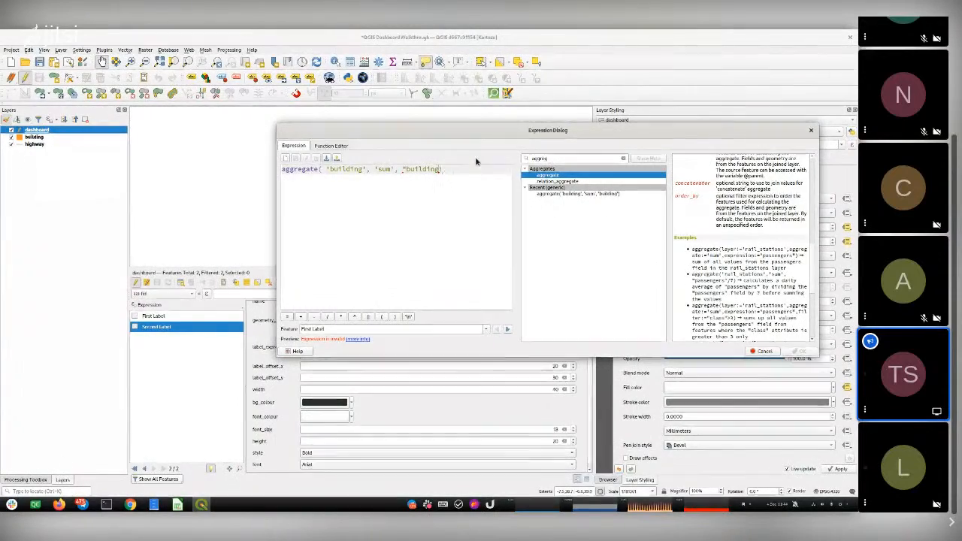
type("\"")
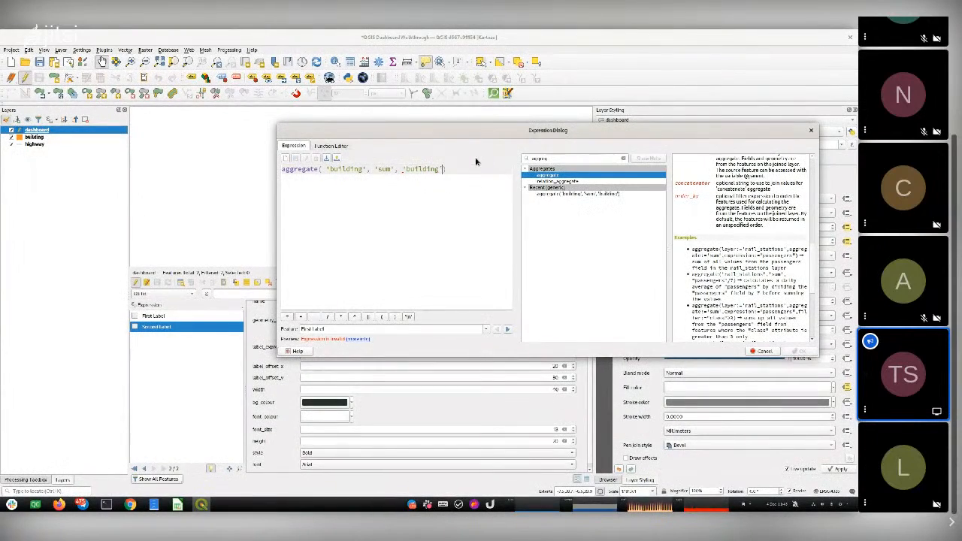
type(")")
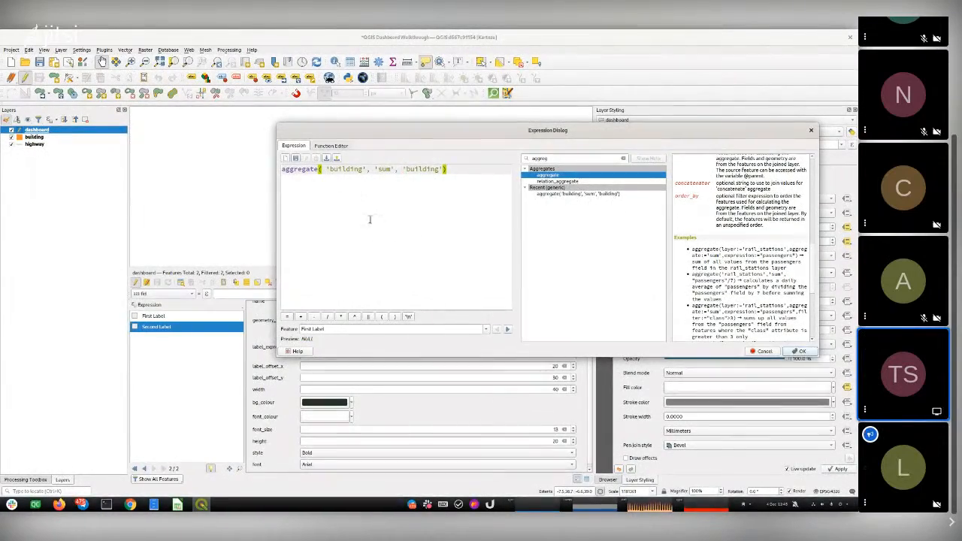
type("'")
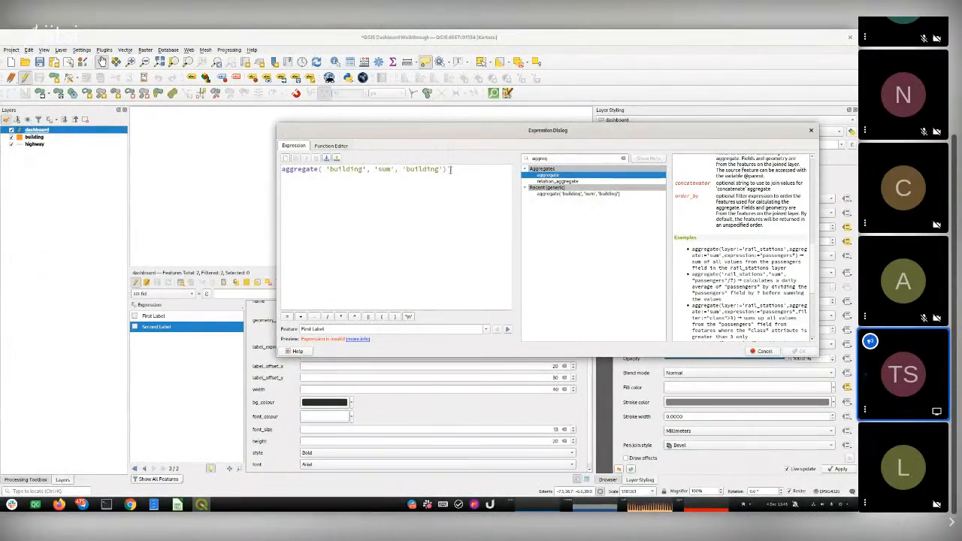
key("BackSpace")
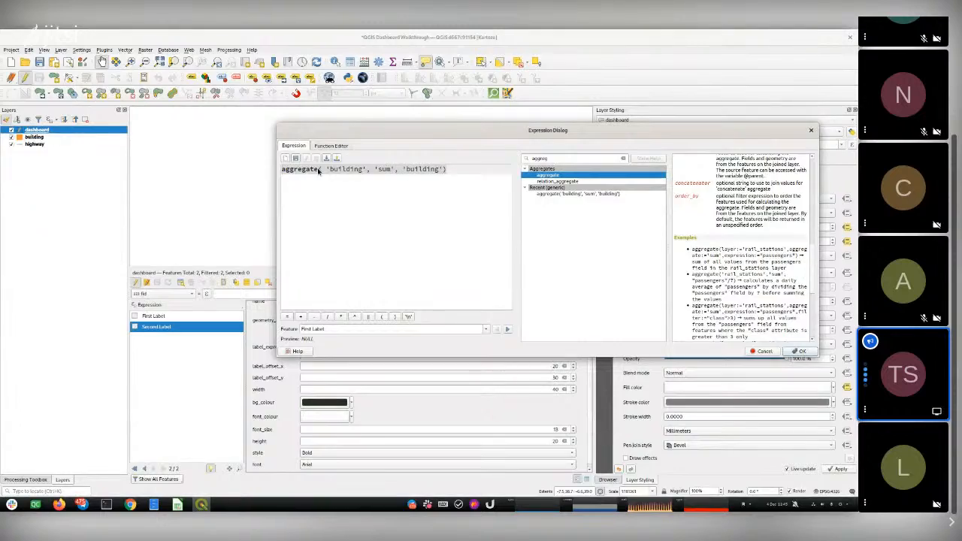
Change the aggregate type in the draft expression to 'count', check the preview, and copy the whole expression.
double_click(387, 168)
type("count")
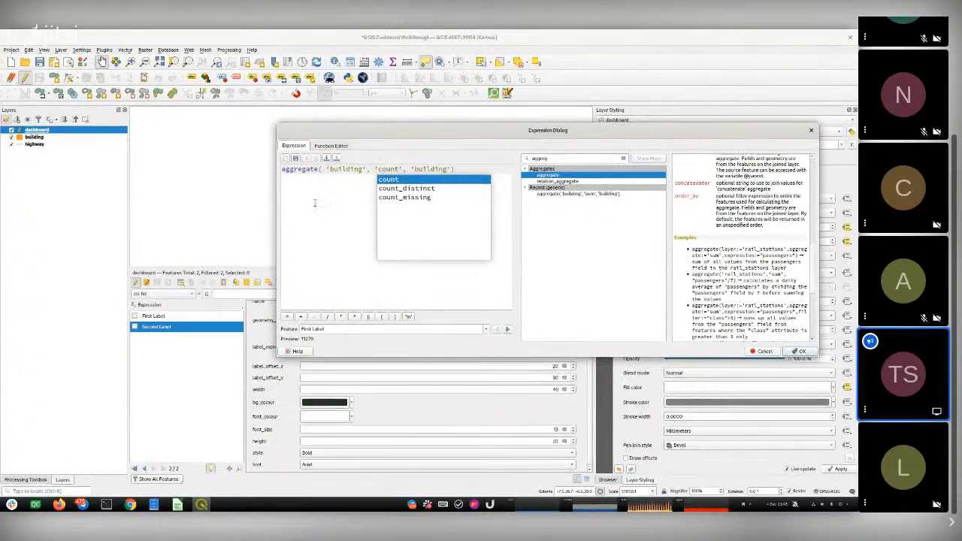
left_click(315, 203)
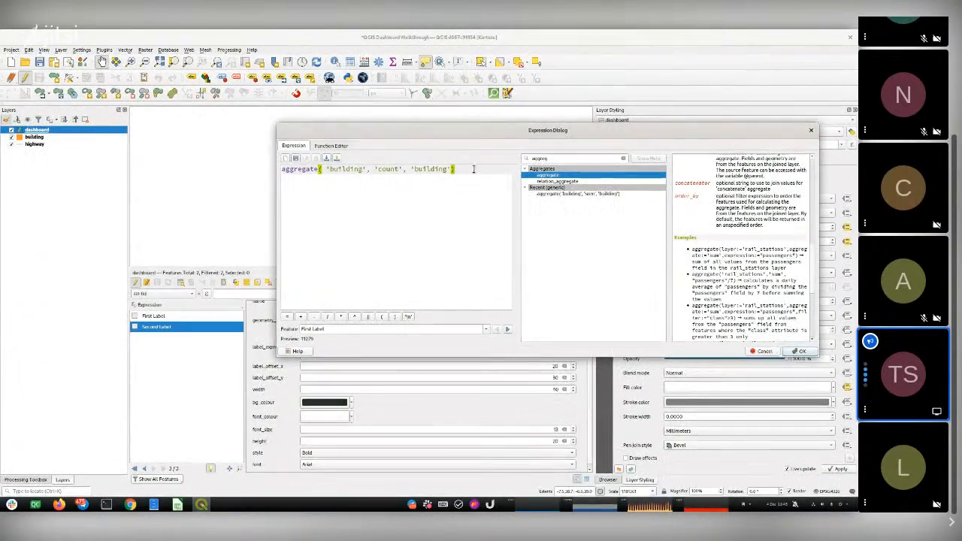
left_click(284, 168)
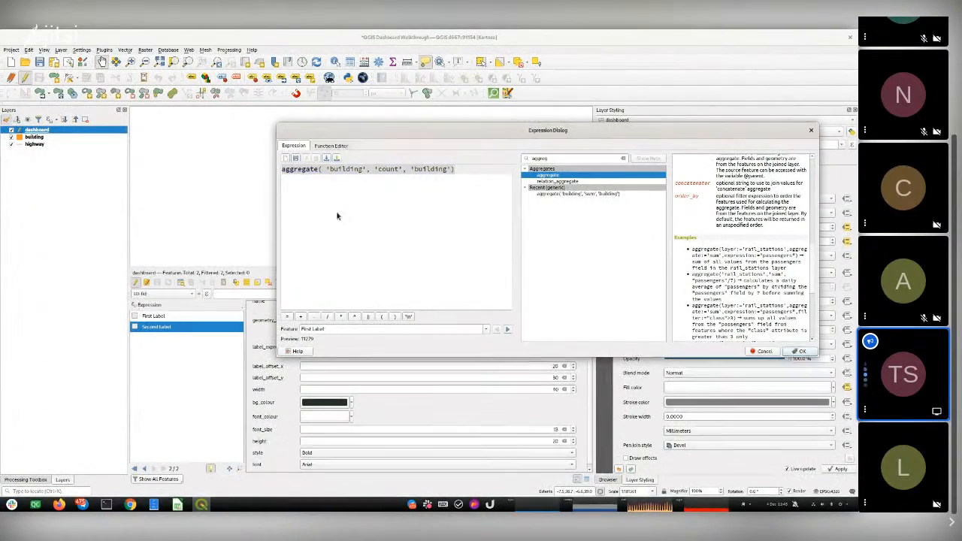
double_click(303, 340)
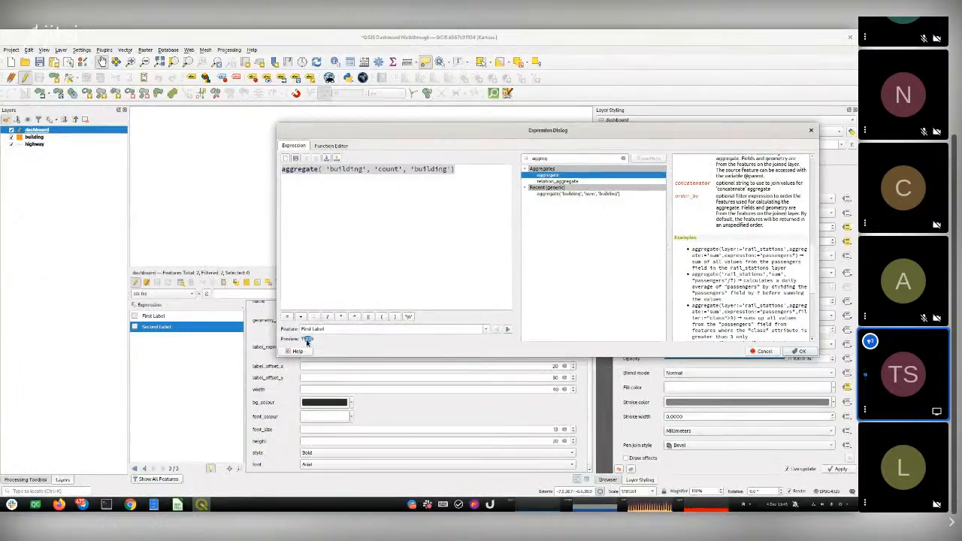
left_click(313, 342)
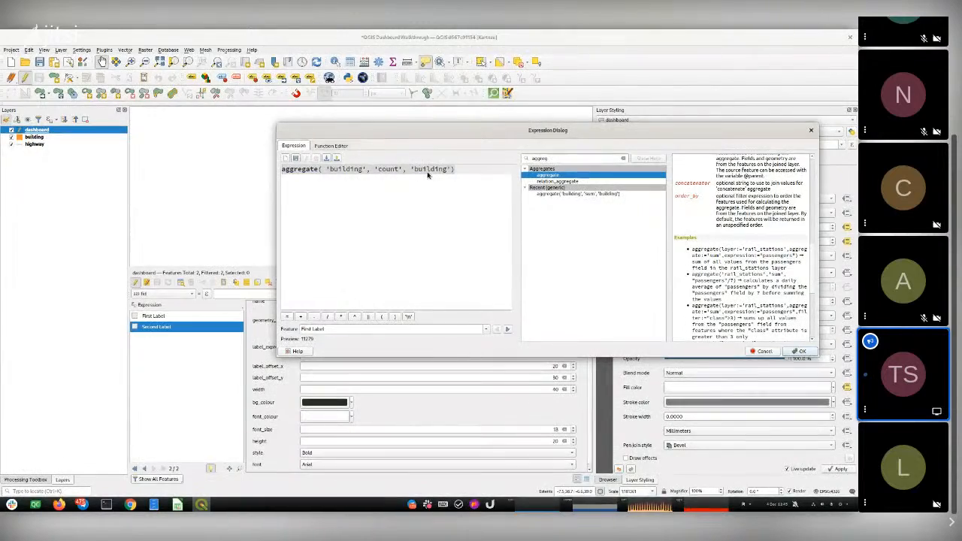
Replace the dashboard label value's expression with eval( "label_expression" ) and apply it.
key("ctrl+a")
key("BackSpace")
type("eval")
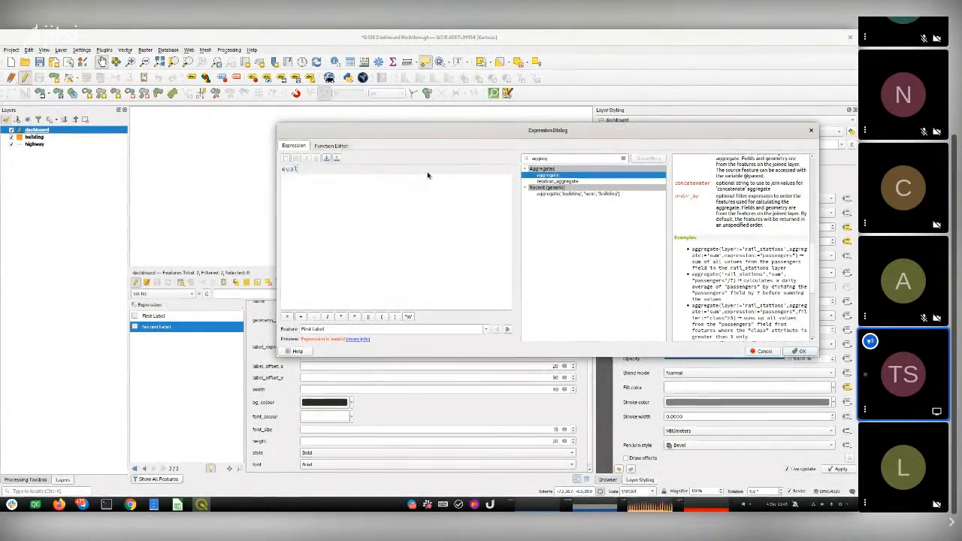
type("(")
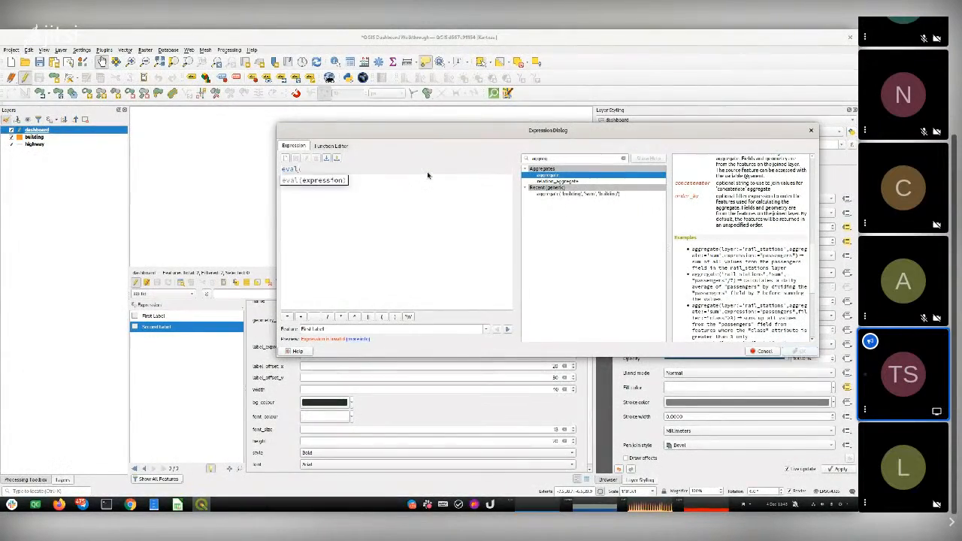
double_click(556, 158)
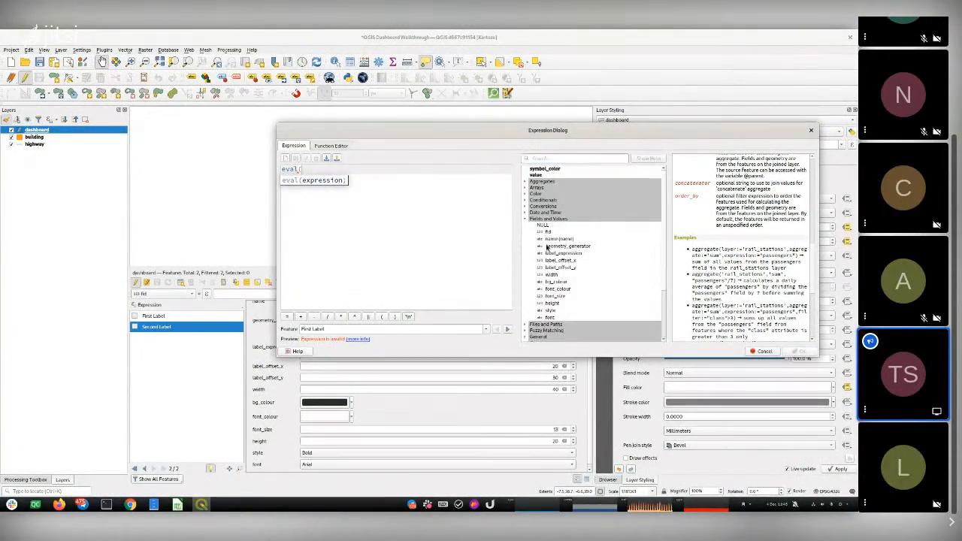
double_click(560, 254)
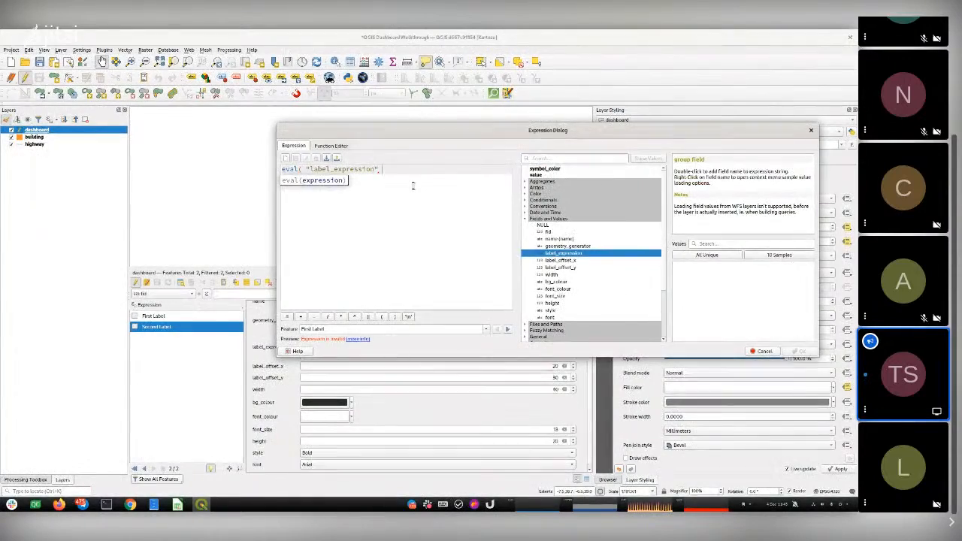
type(")")
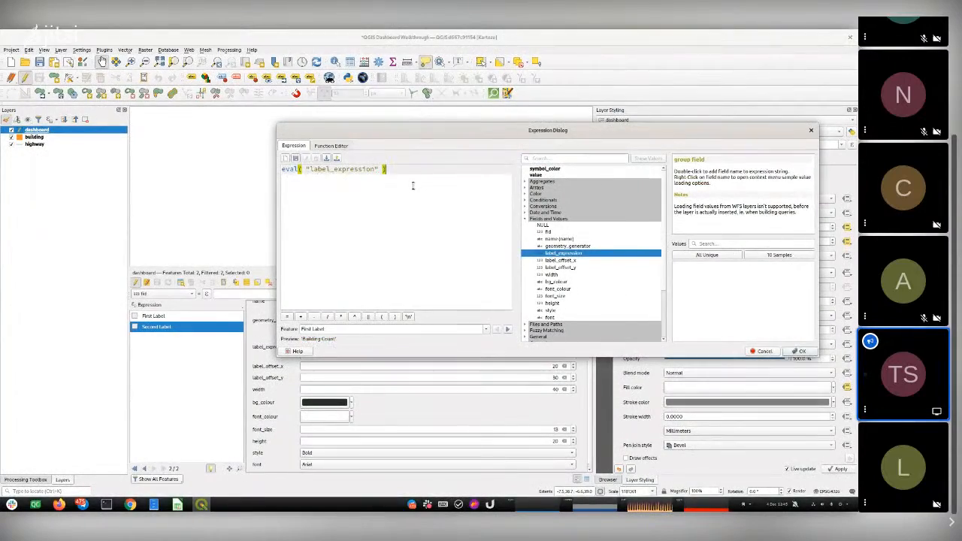
left_click(800, 351)
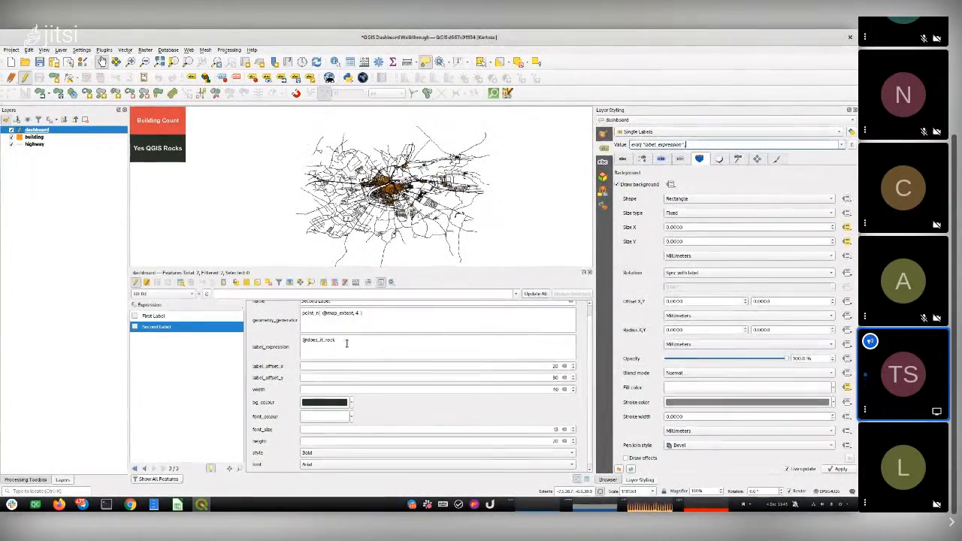
Replace the Second Label feature's label_expression with the copied expression that counts the building layer's features.
left_click_drag(340, 340, 300, 342)
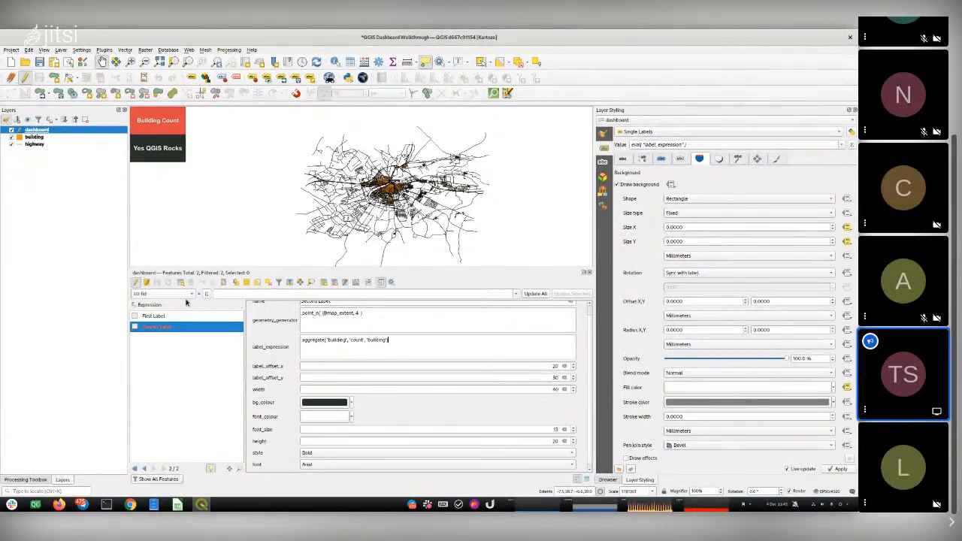
Commit the Second Label's expression, switch to the dashboard-table spreadsheet in LibreOffice Calc, and examine the highway count, selection and length label expressions.
left_click(164, 328)
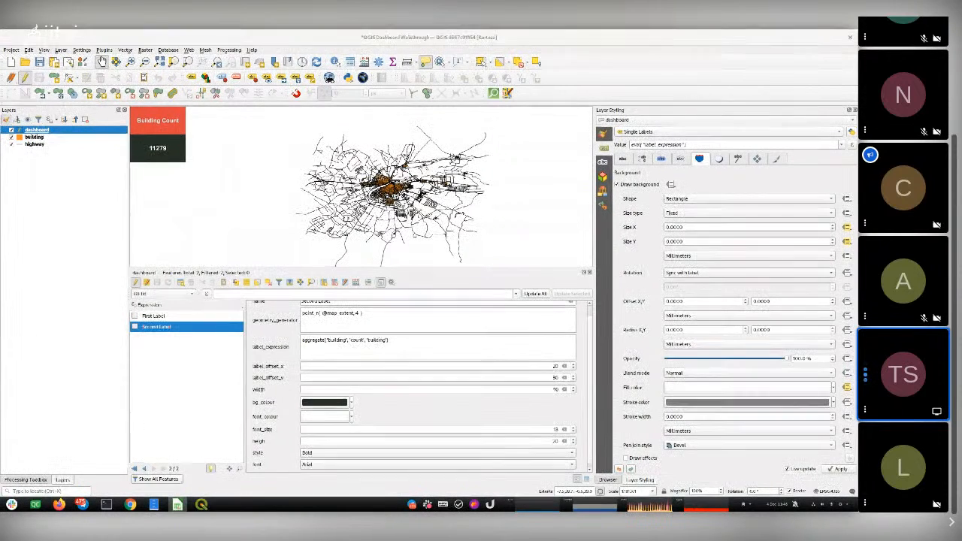
left_click_drag(467, 39, 439, 32)
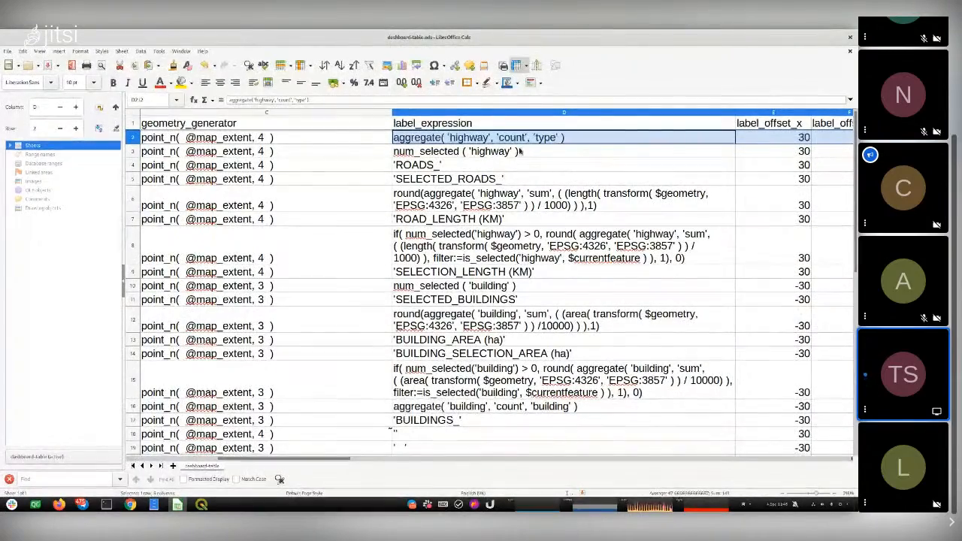
left_click(561, 139)
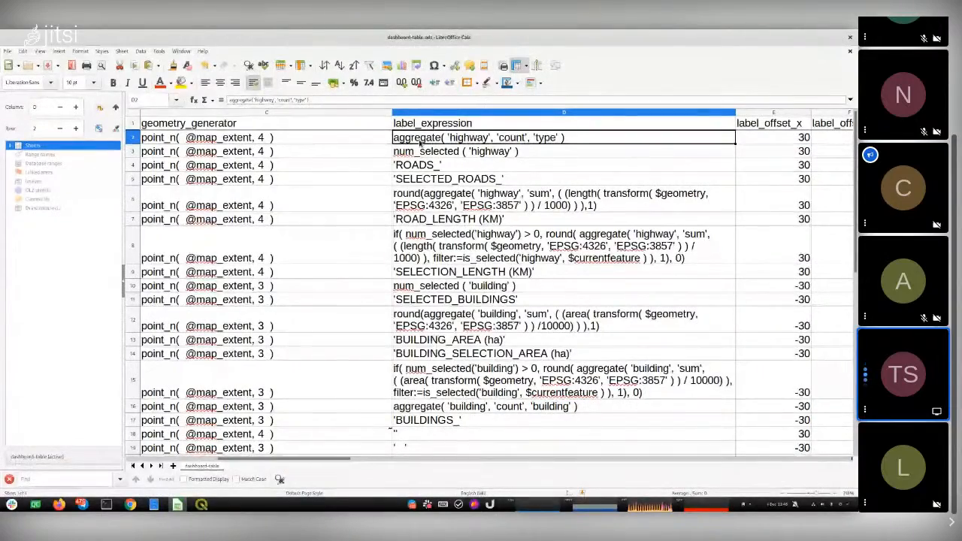
left_click(516, 153)
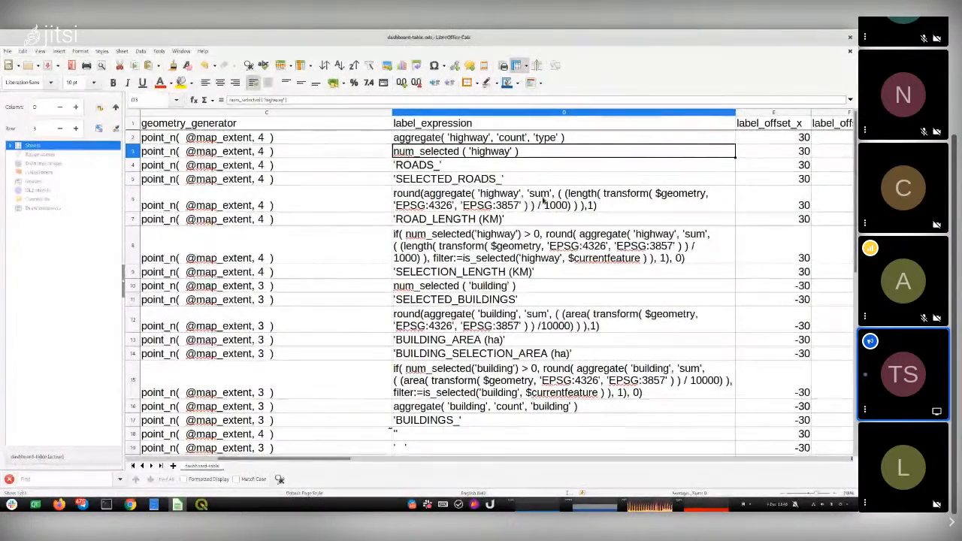
double_click(558, 193)
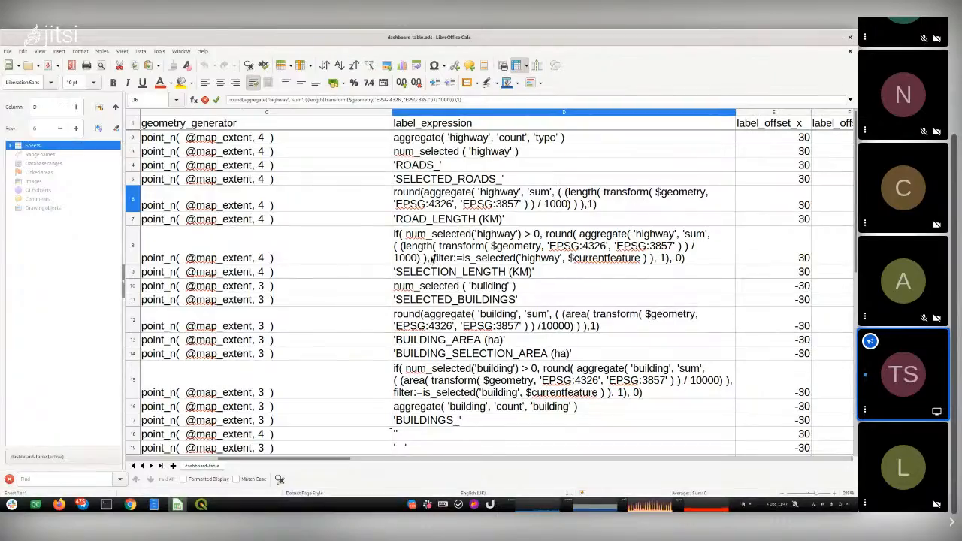
left_click(494, 259)
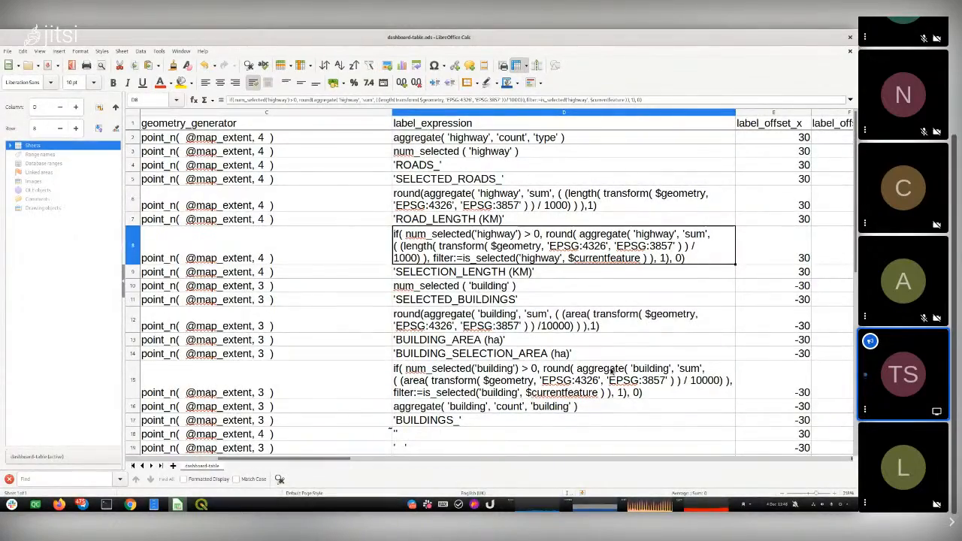
Examine the remaining dashboard-table rows, matching names to label expressions, especially the flood building and road counts using overlay_intersects.
scroll(612, 370, "down", 1)
scroll(612, 371, "down", 2)
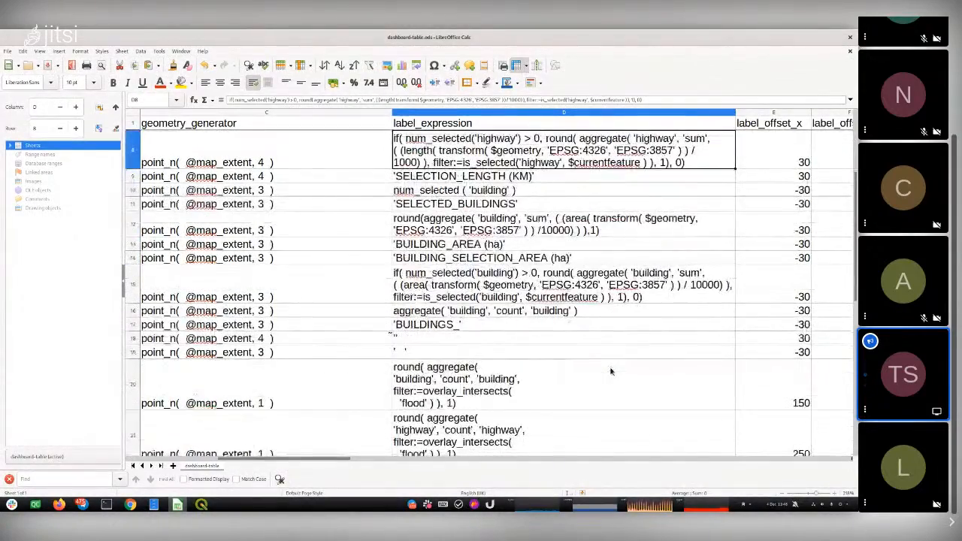
scroll(612, 370, "left", 3)
scroll(610, 370, "right", 8)
scroll(611, 371, "down", 2)
scroll(611, 371, "left", 4)
scroll(611, 371, "up", 1)
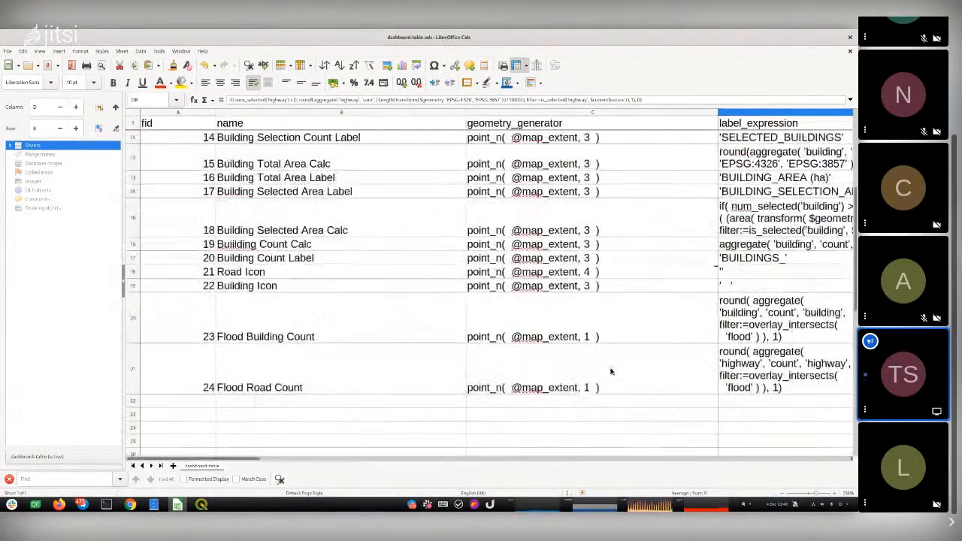
scroll(611, 371, "right", 3)
scroll(610, 371, "up", 1)
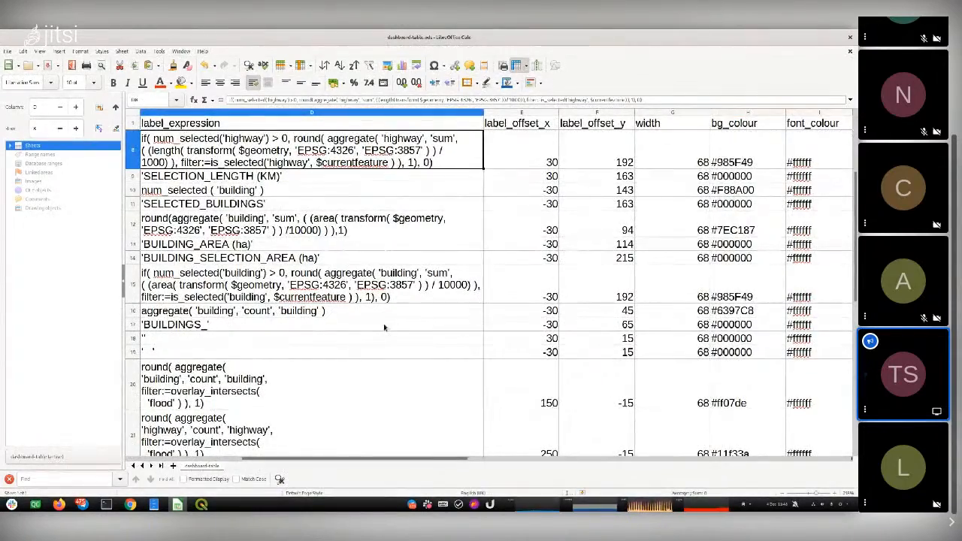
scroll(383, 327, "left", 3)
scroll(383, 327, "down", 1)
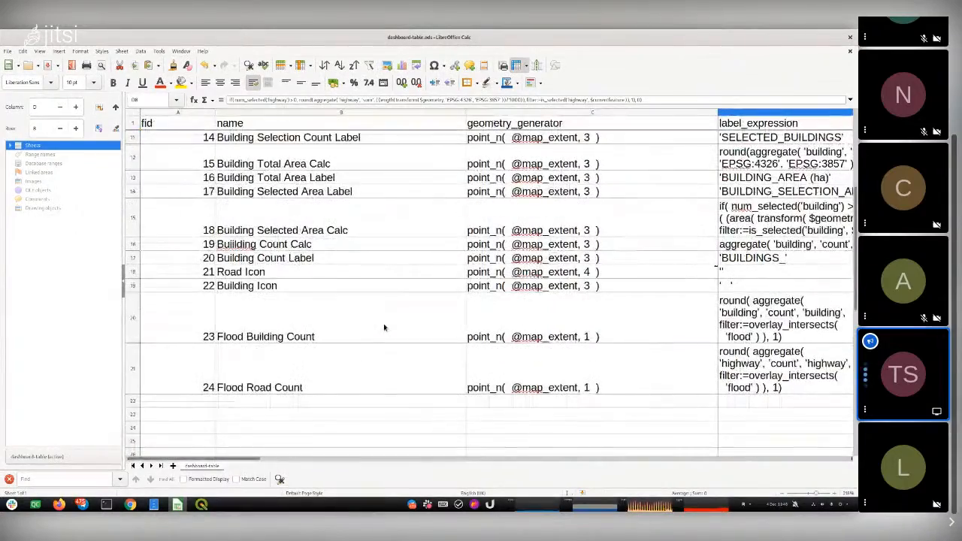
scroll(384, 327, "right", 3)
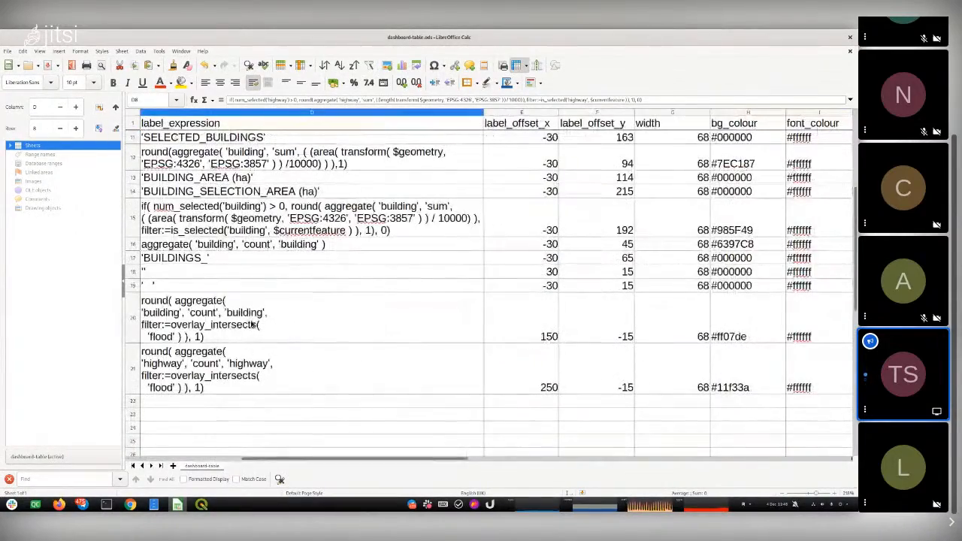
left_click(253, 323)
left_click_drag(253, 459, 248, 461)
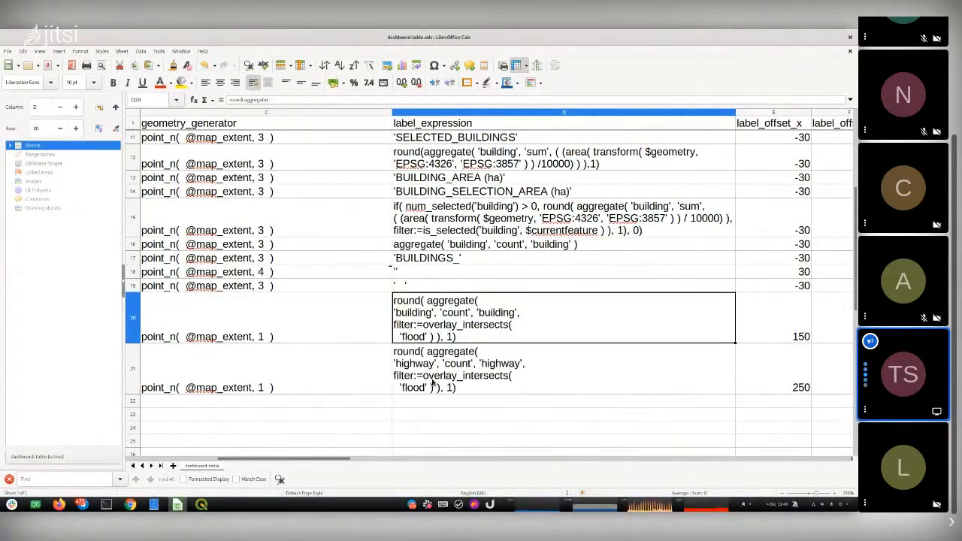
Switch back to QGIS, end editing on the dashboard layer, and mark building and highway as its data dependencies.
key("alt+Tab")
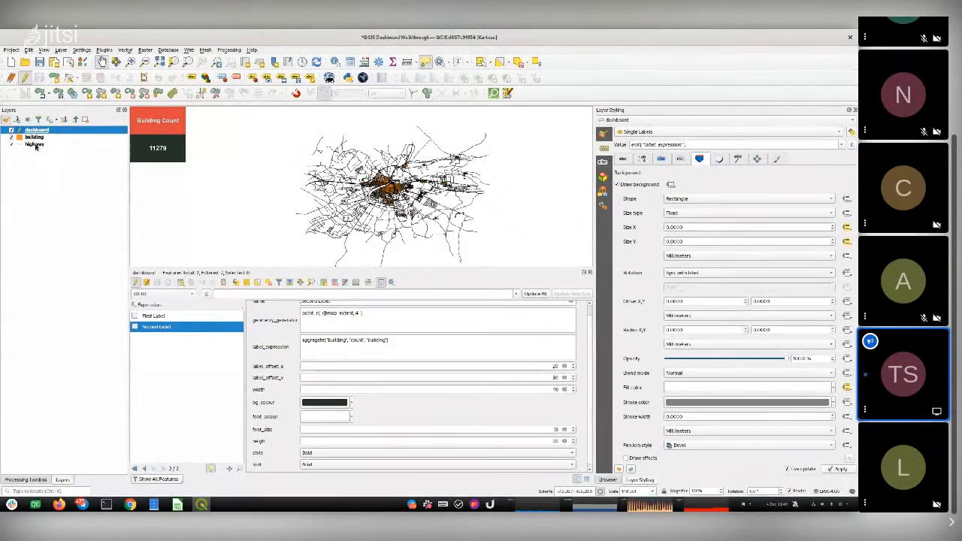
left_click(24, 78)
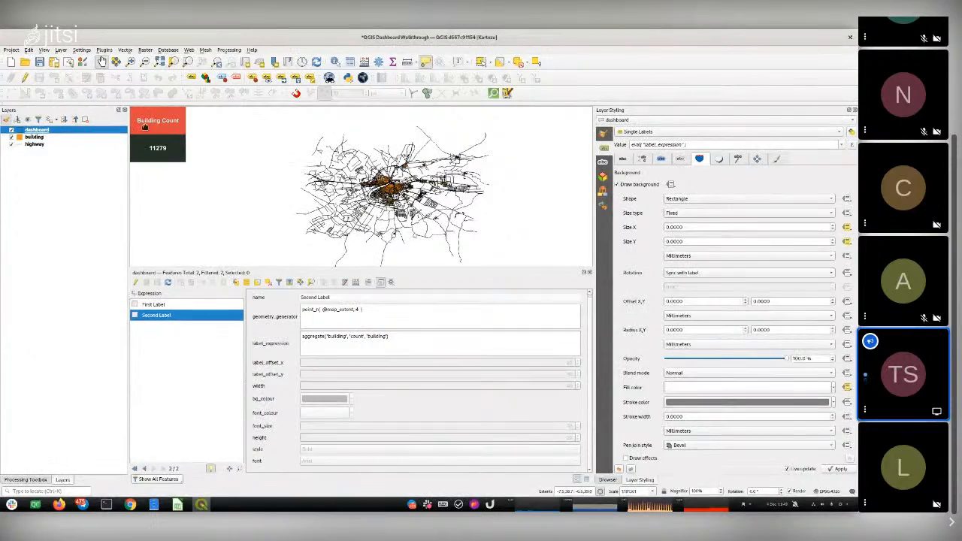
double_click(28, 130)
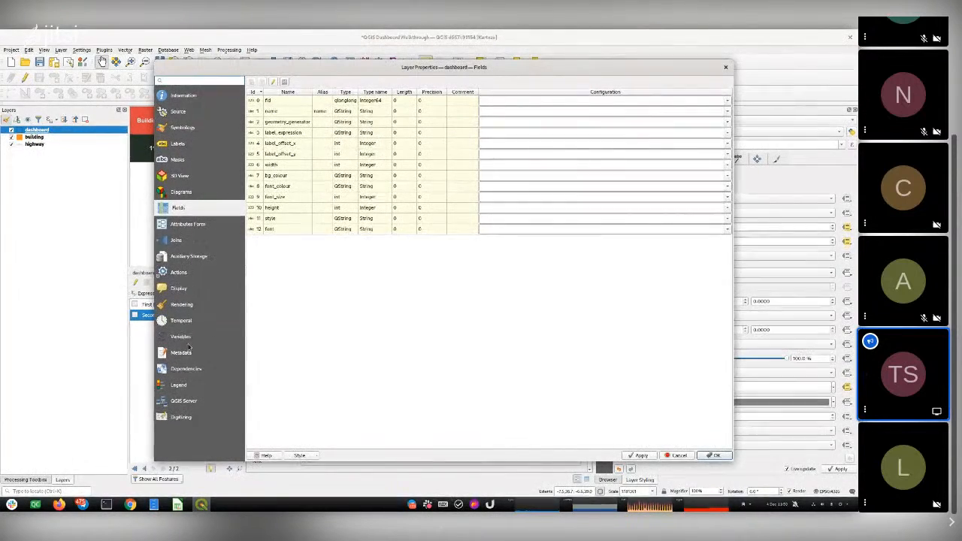
left_click(173, 369)
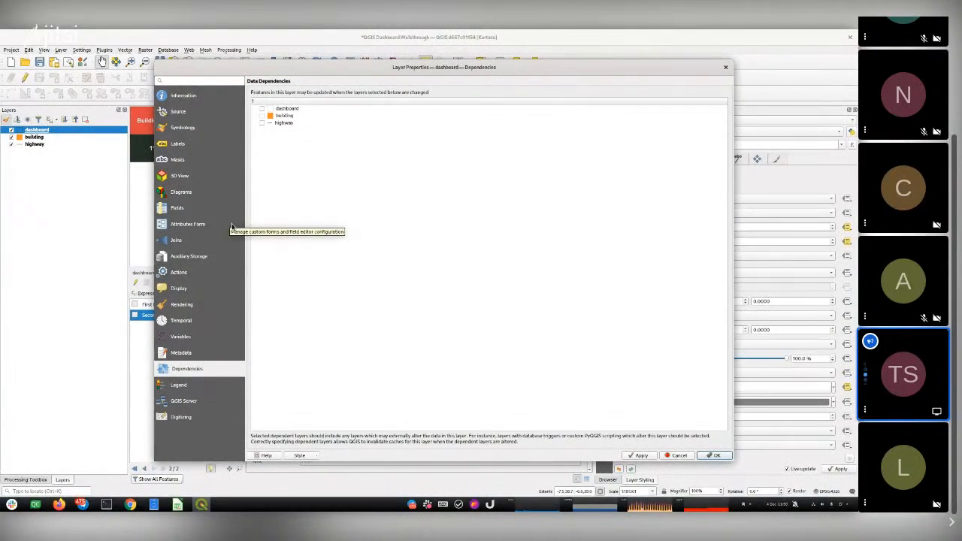
left_click(262, 116)
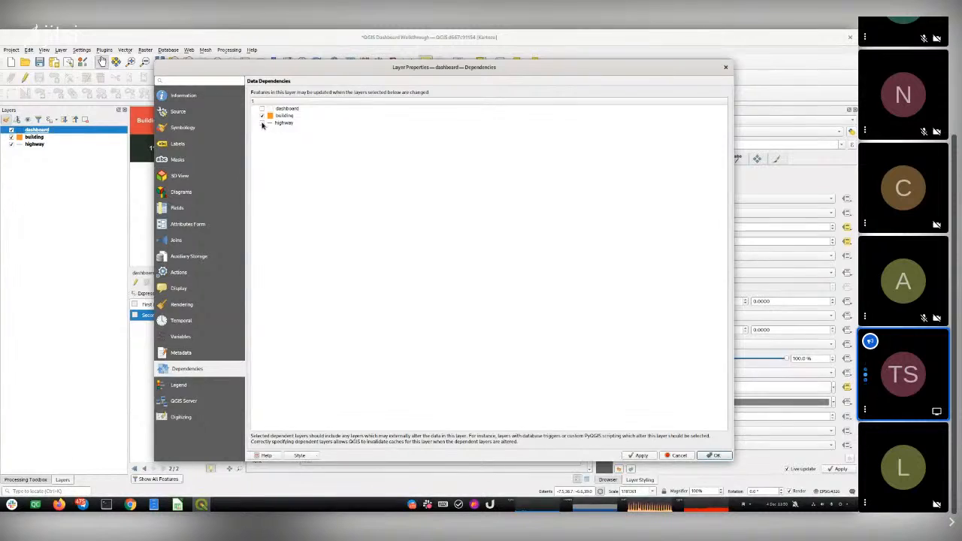
left_click(263, 124)
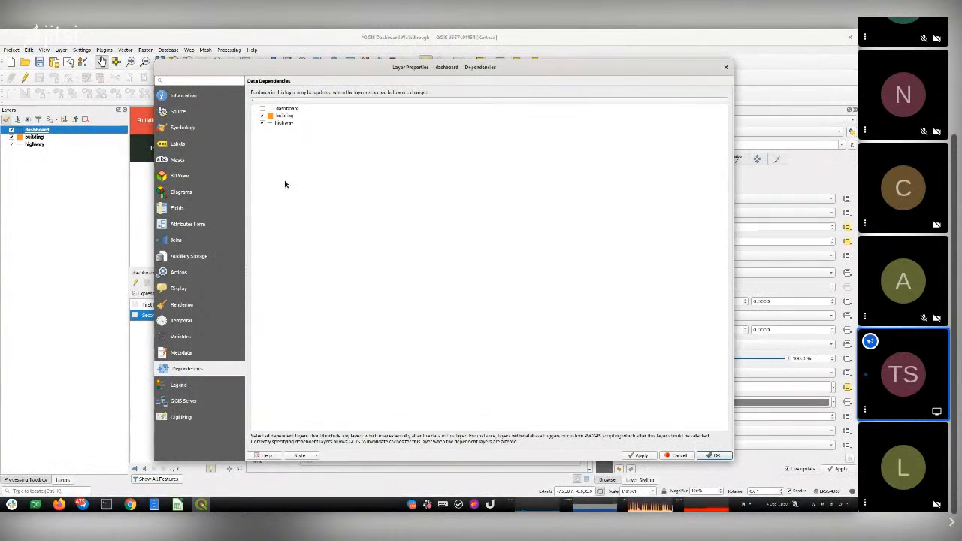
Capture a screenshot of the layer dependencies dialog and save it as dashboard7.png in the screenshots folder.
key("Print")
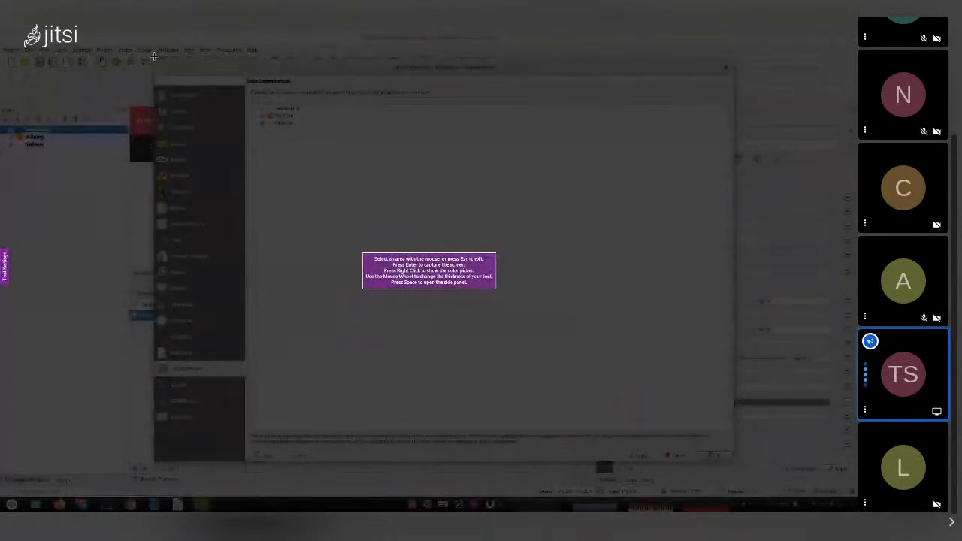
left_click_drag(154, 58, 736, 463)
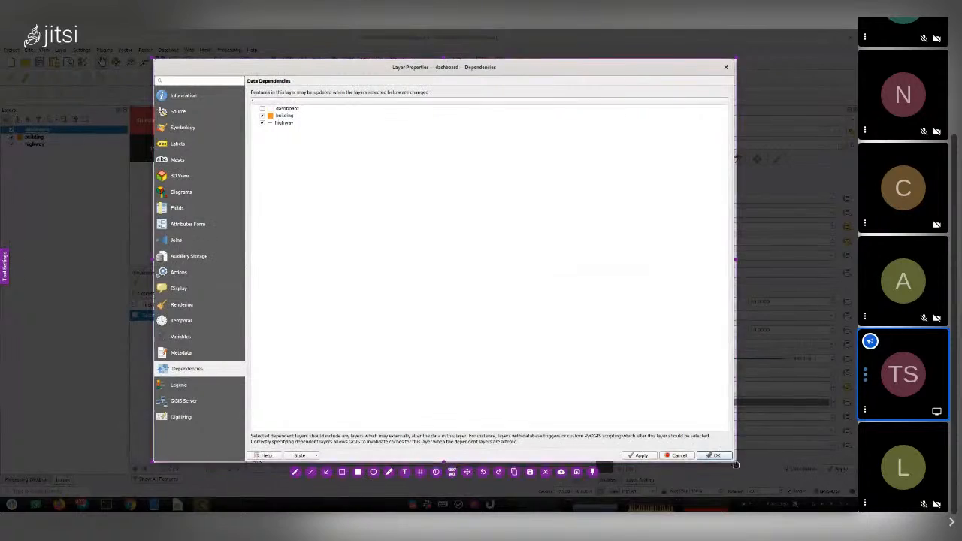
left_click(531, 472)
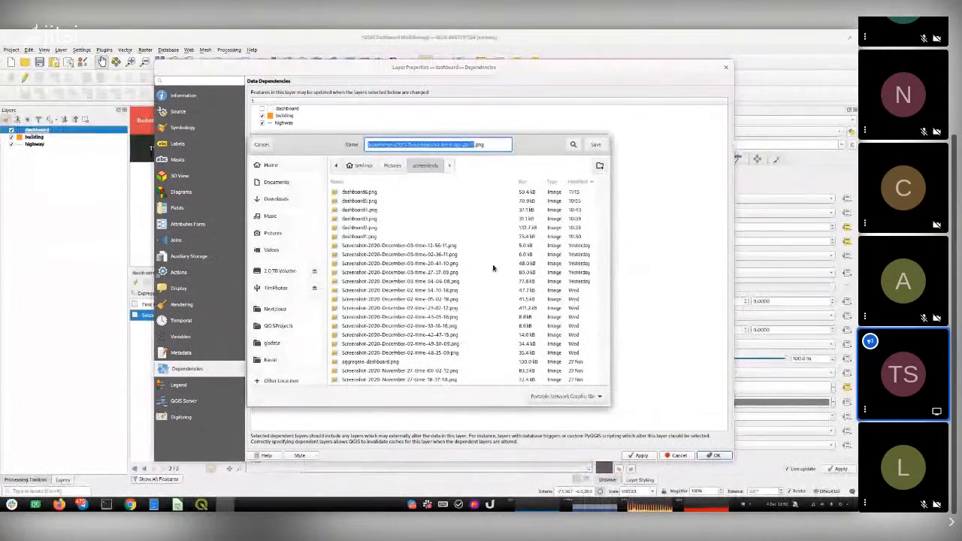
left_click(359, 192)
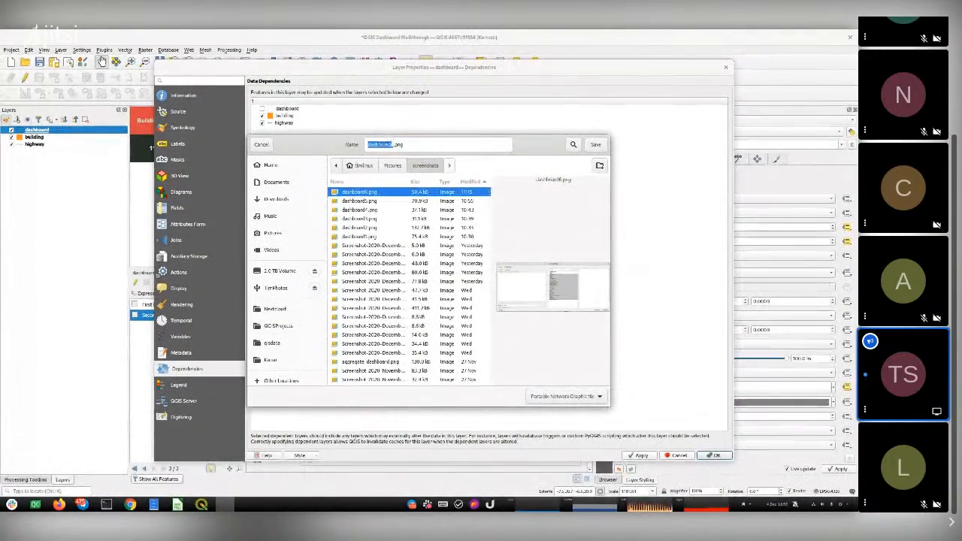
key("Right")
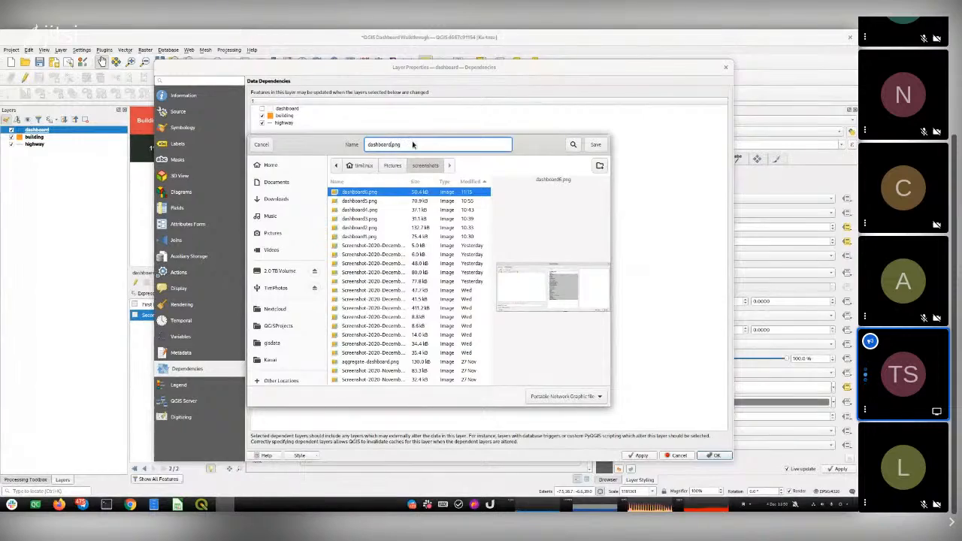
key("BackSpace")
type("7")
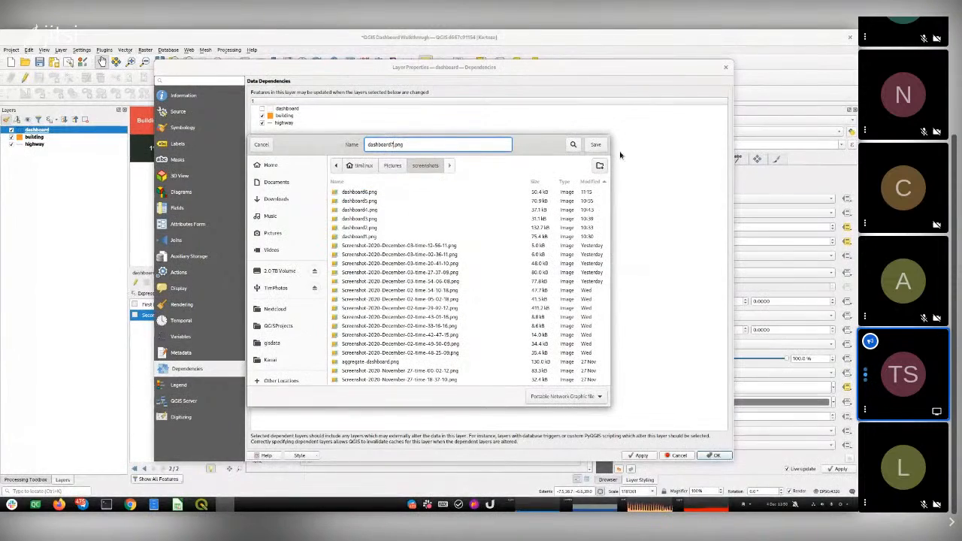
key("Return")
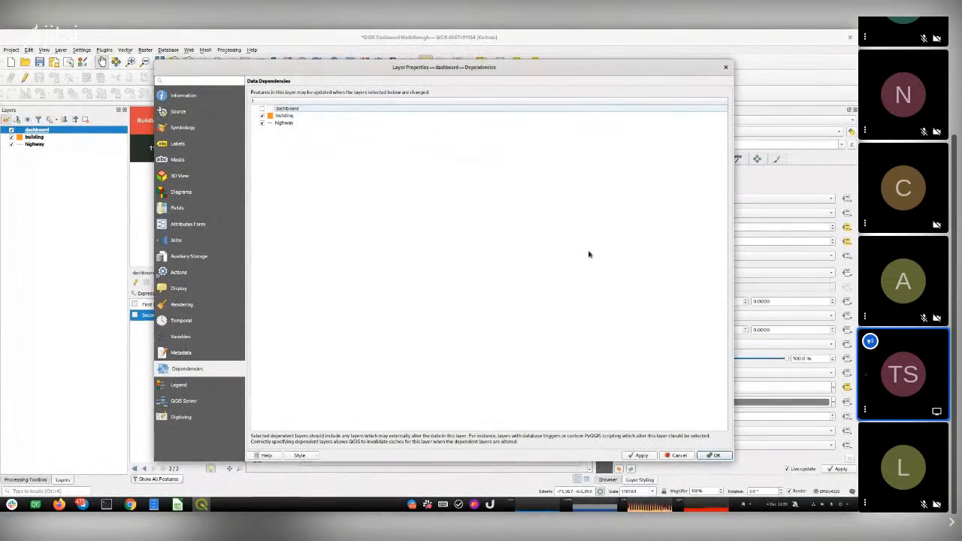
Accept the dashboard layer's property changes and save the project.
left_click(715, 455)
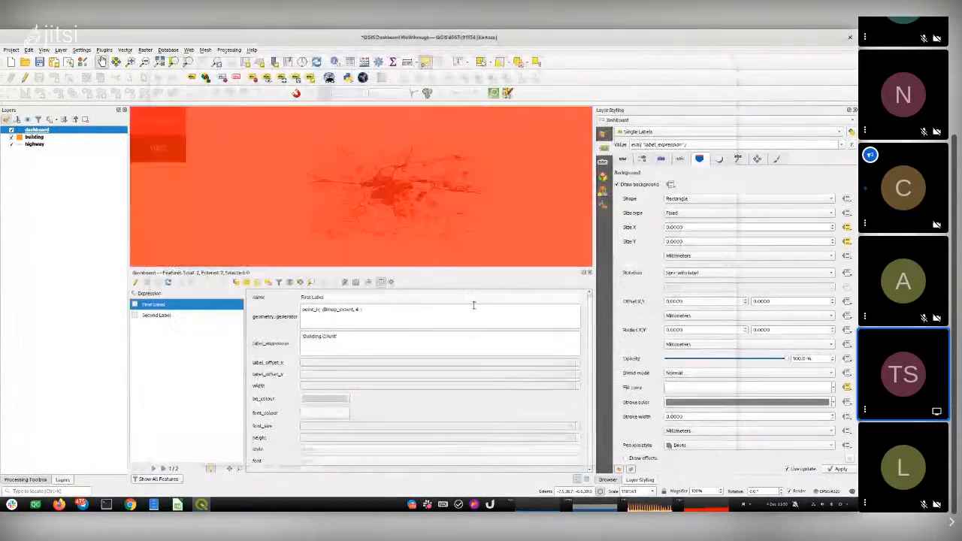
left_click(40, 63)
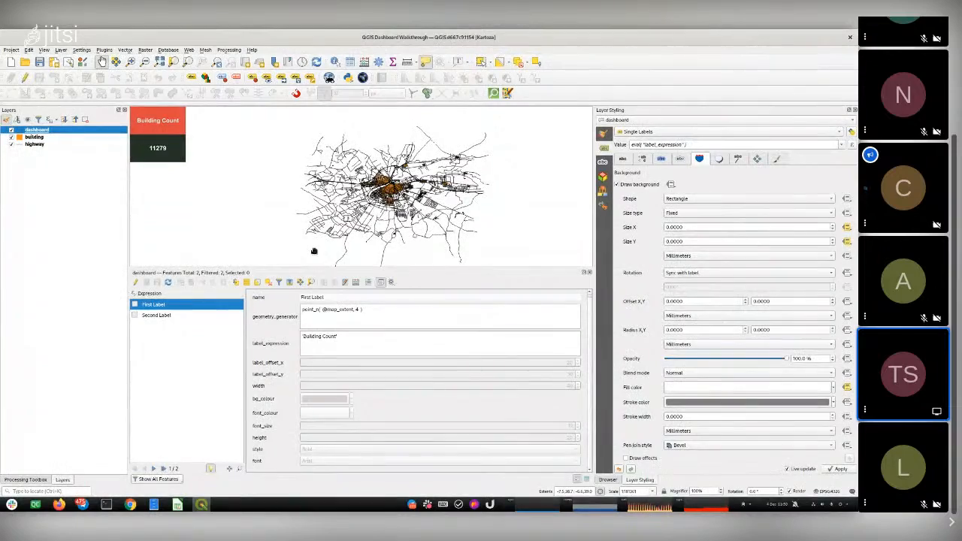
Review the dashboard layer's labelling modes, keeping Single Labels, and view the finished CasteloBranco dashboard project for comparison.
mouse_move(314, 252)
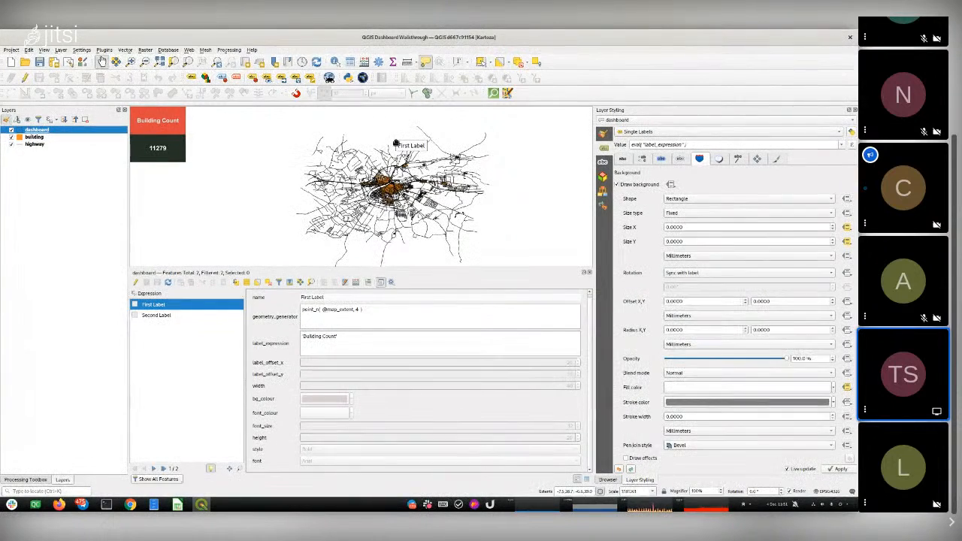
left_click(663, 133)
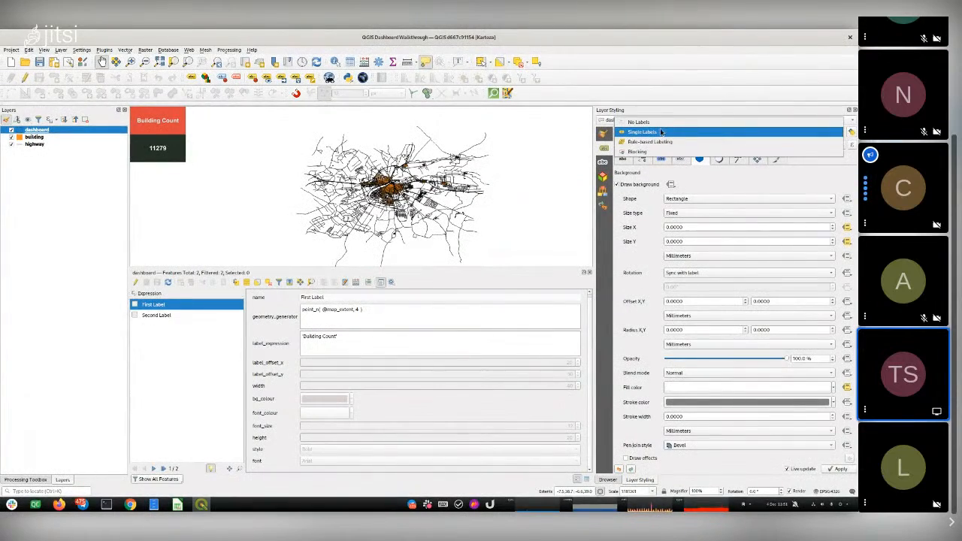
left_click(660, 133)
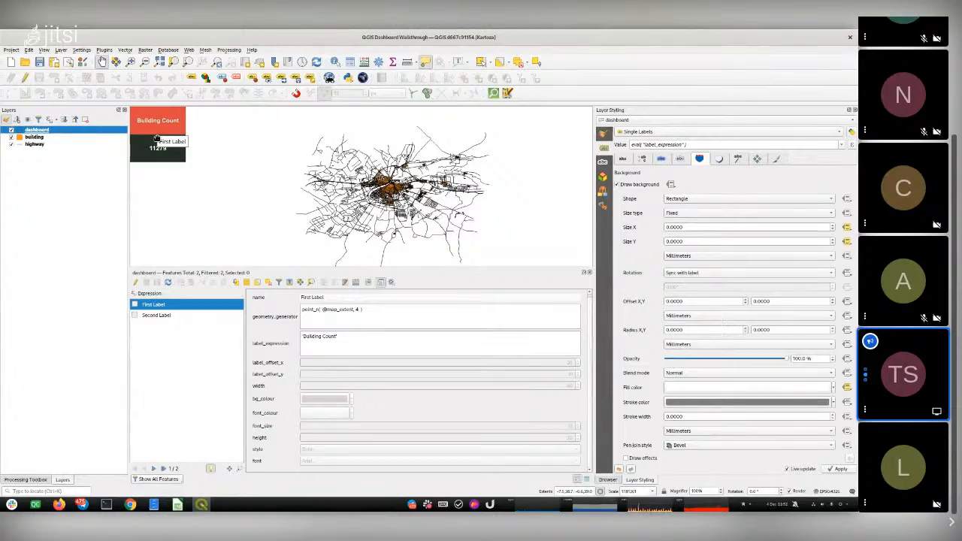
key("alt+Tab")
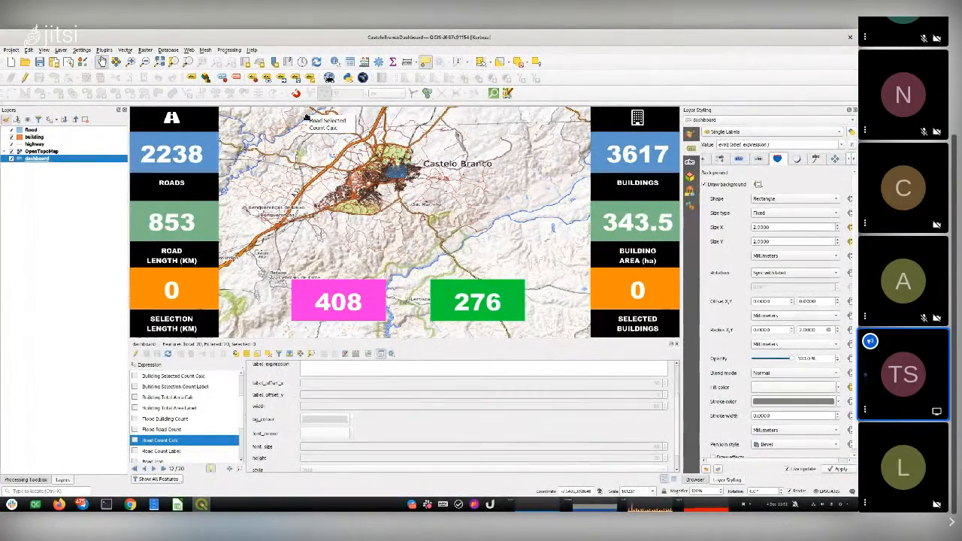
key("alt+Tab")
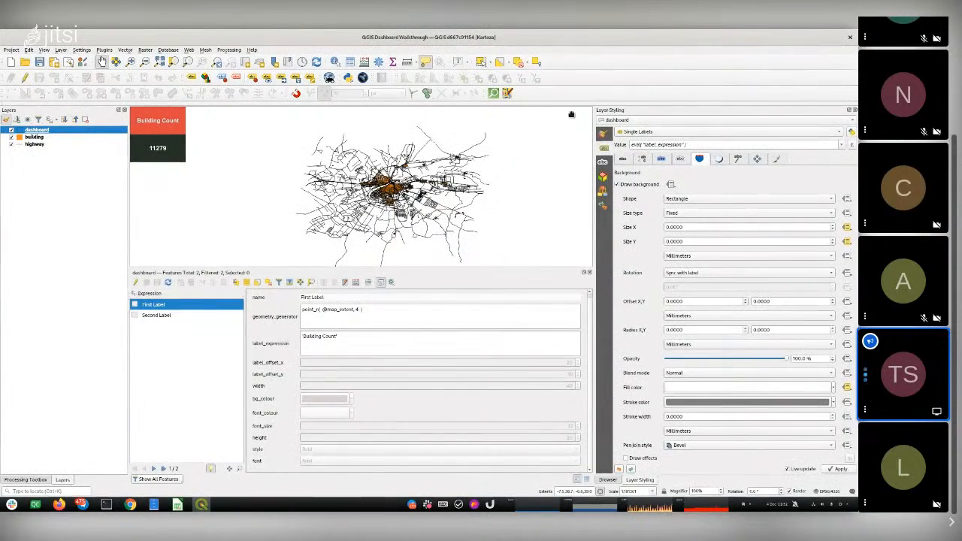
Examine the dashboard layer's symbology and its diagram properties without changing them.
left_click(603, 133)
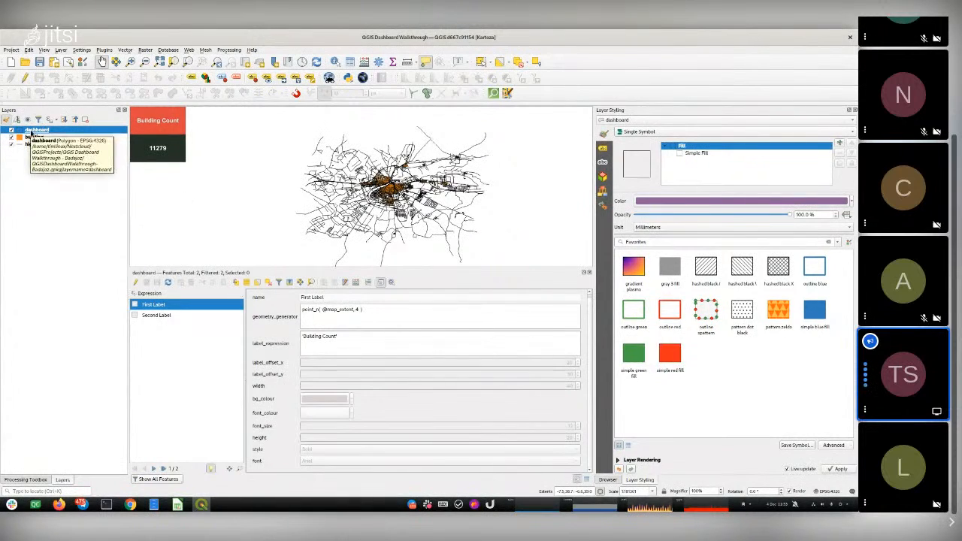
double_click(34, 130)
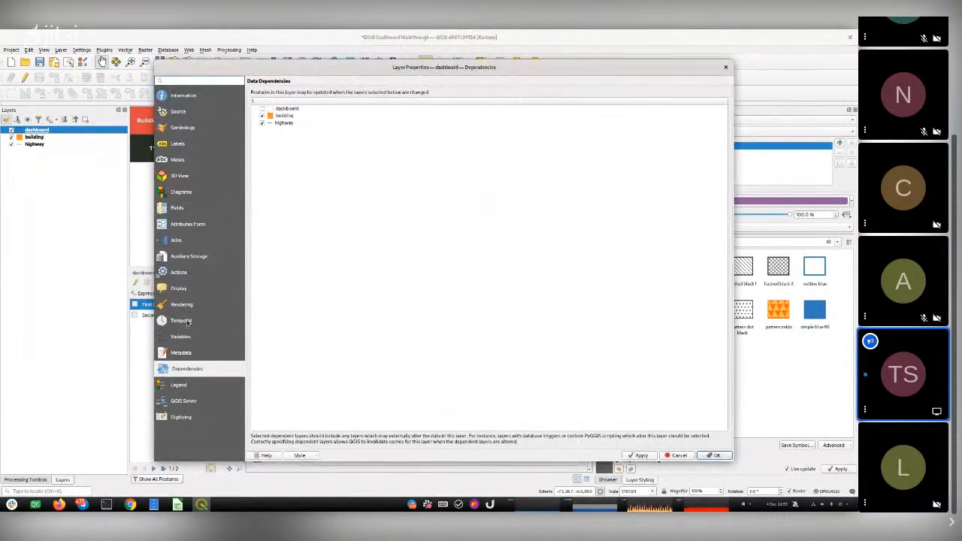
left_click(185, 193)
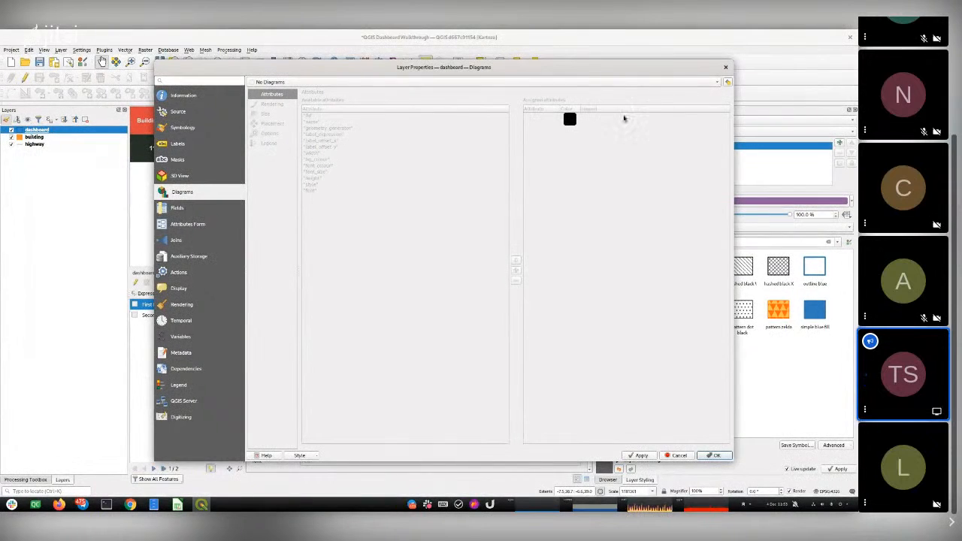
left_click(726, 69)
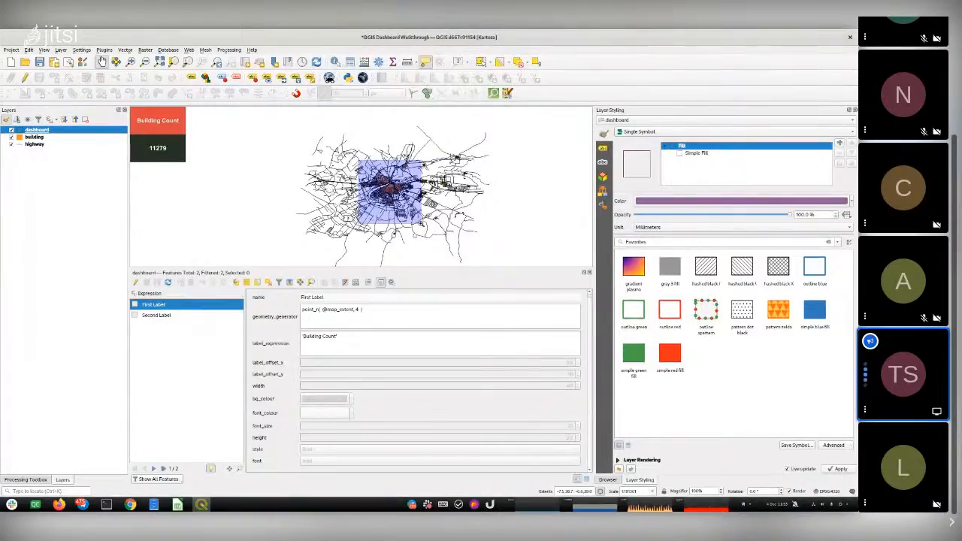
scroll(420, 226, "up", 2)
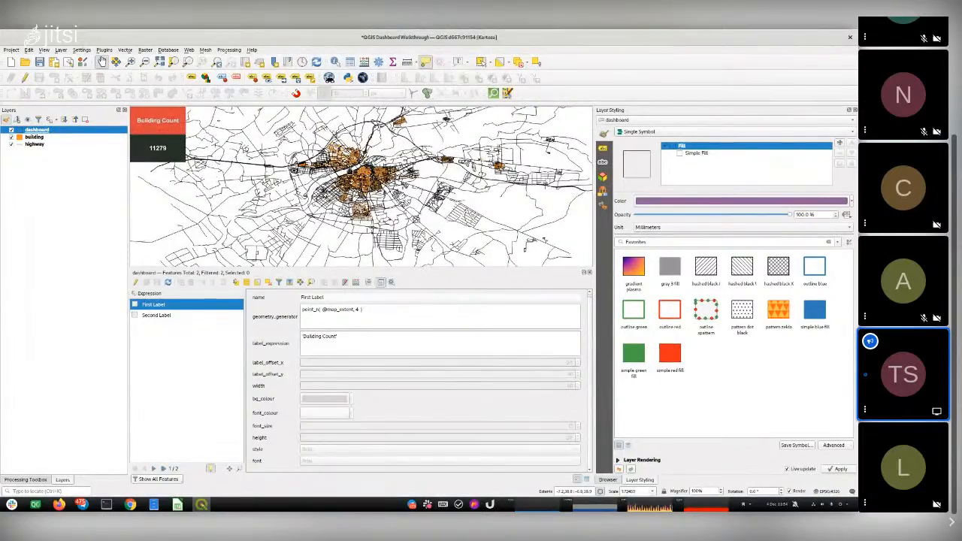
left_click_drag(343, 159, 355, 168)
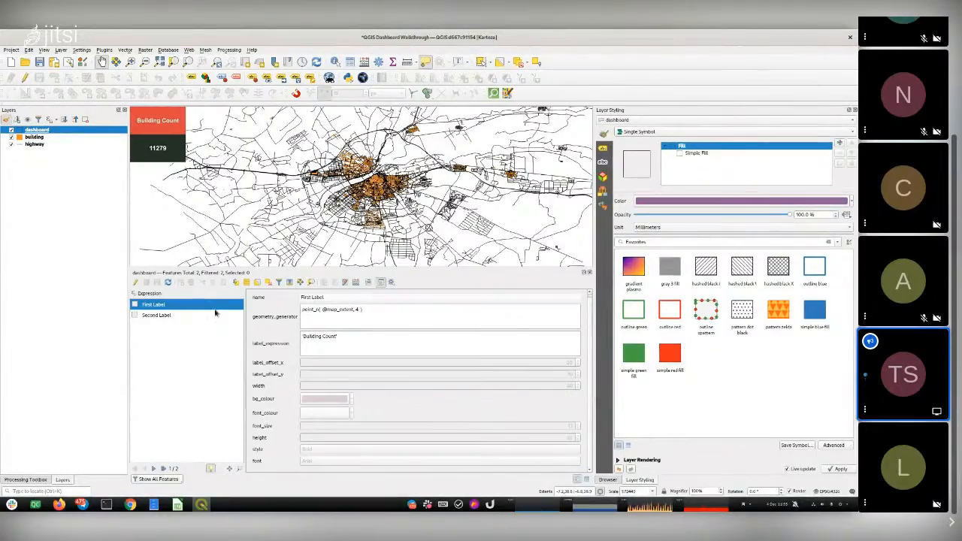
left_click(136, 282)
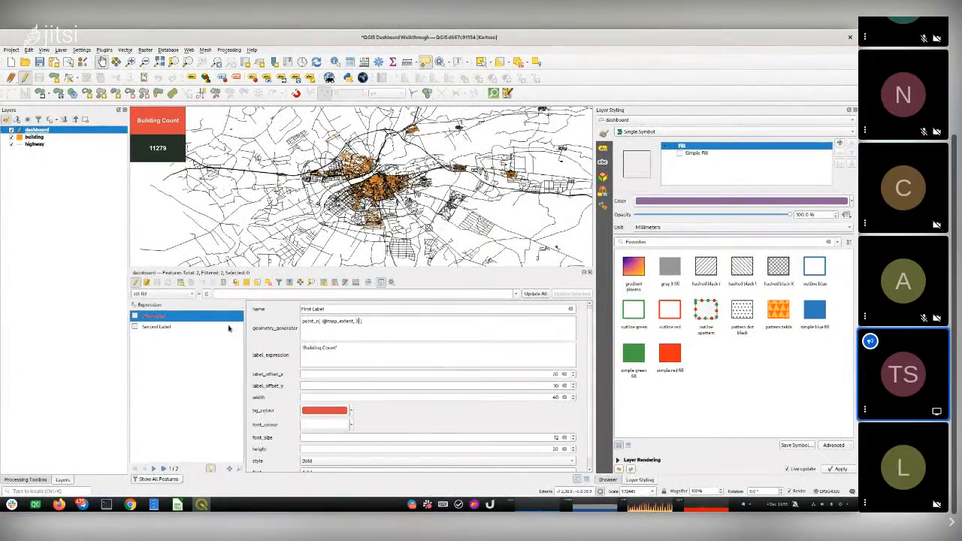
left_click(173, 328)
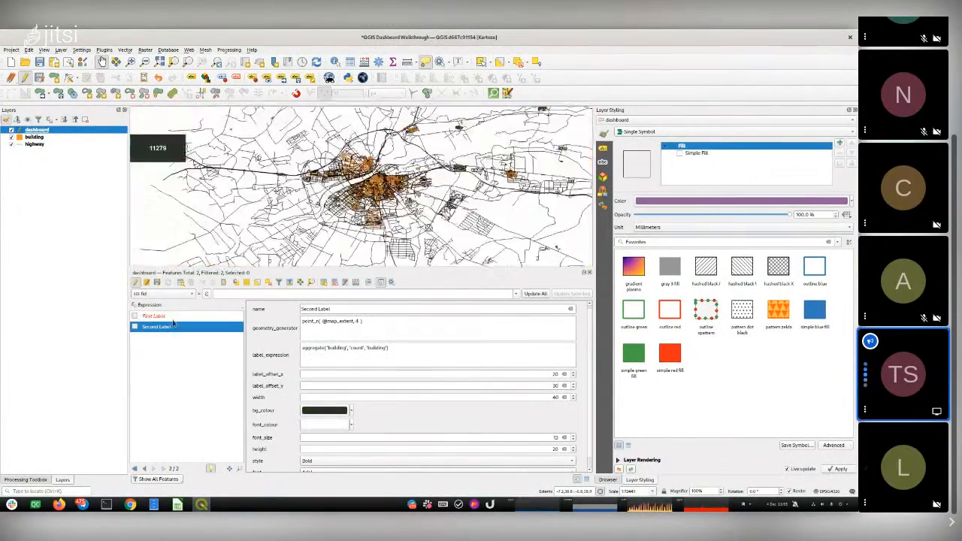
left_click(166, 317)
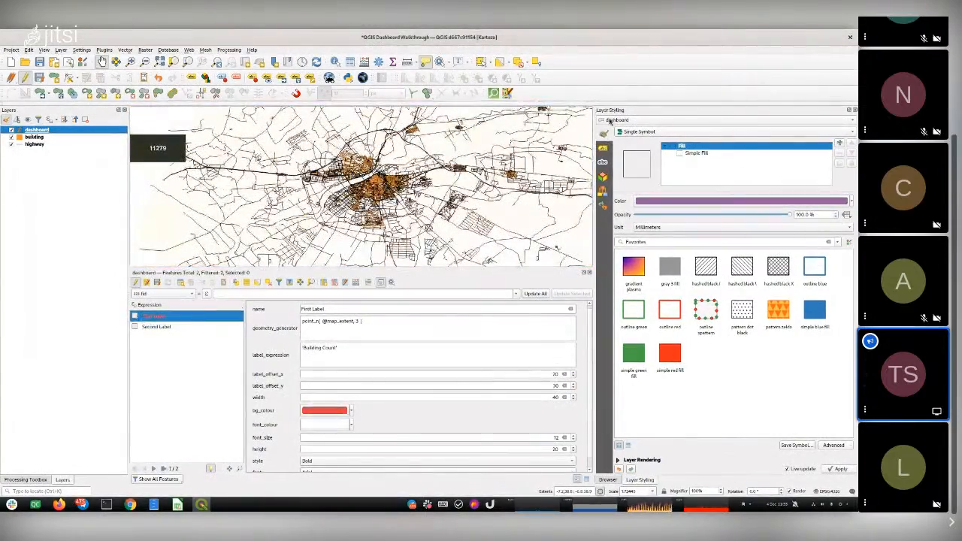
scroll(589, 361, "down", 1)
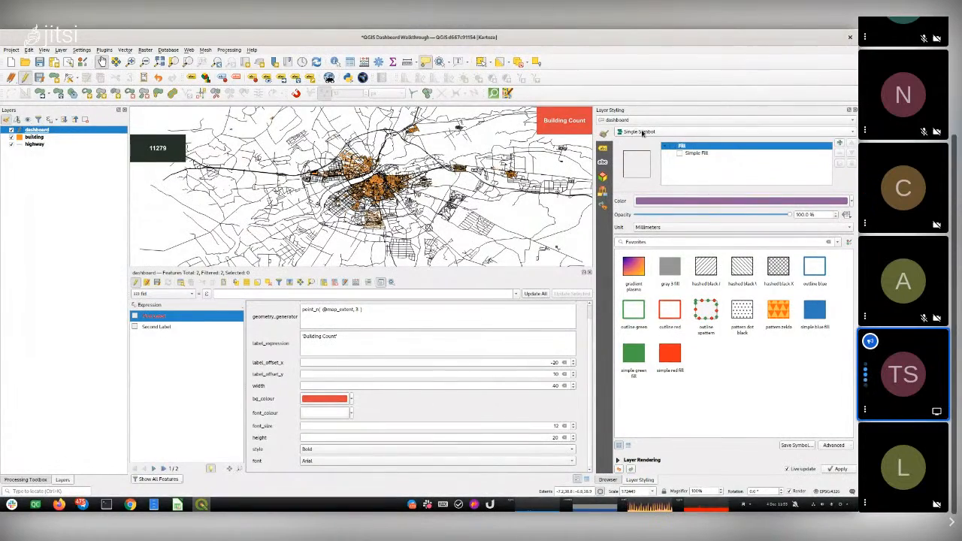
In the dashboard layer's label placement settings, check the quadrant's data-defined override options and try the above-right quadrant.
left_click(603, 148)
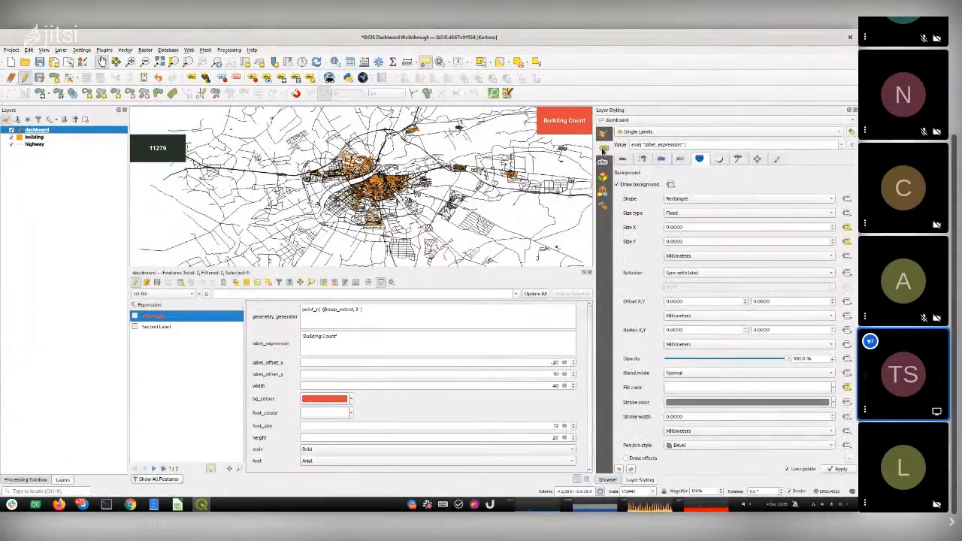
left_click(757, 158)
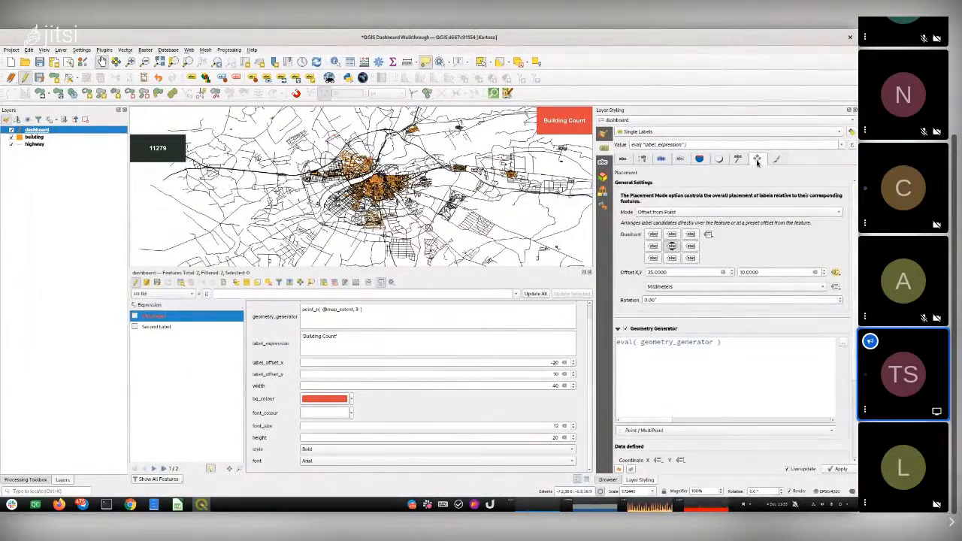
left_click(711, 235)
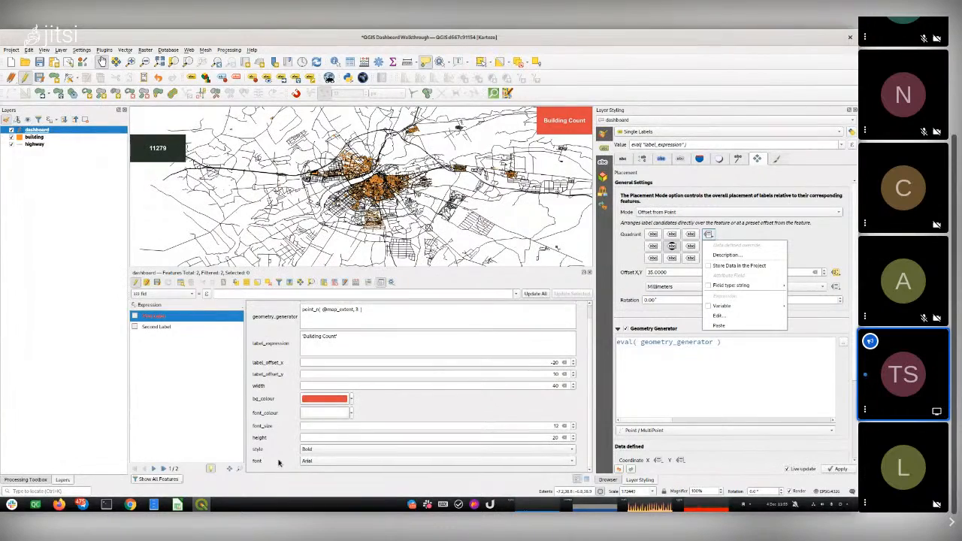
left_click(619, 254)
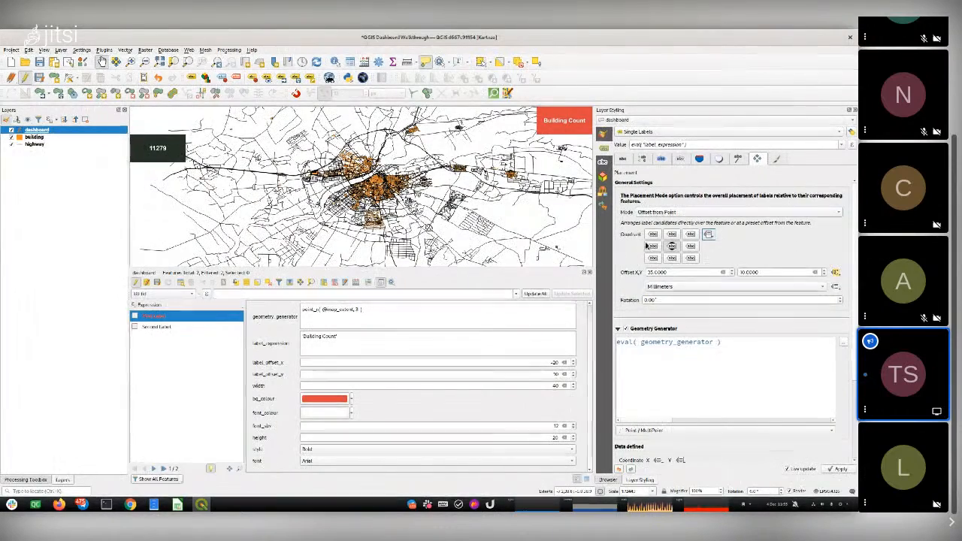
left_click(691, 234)
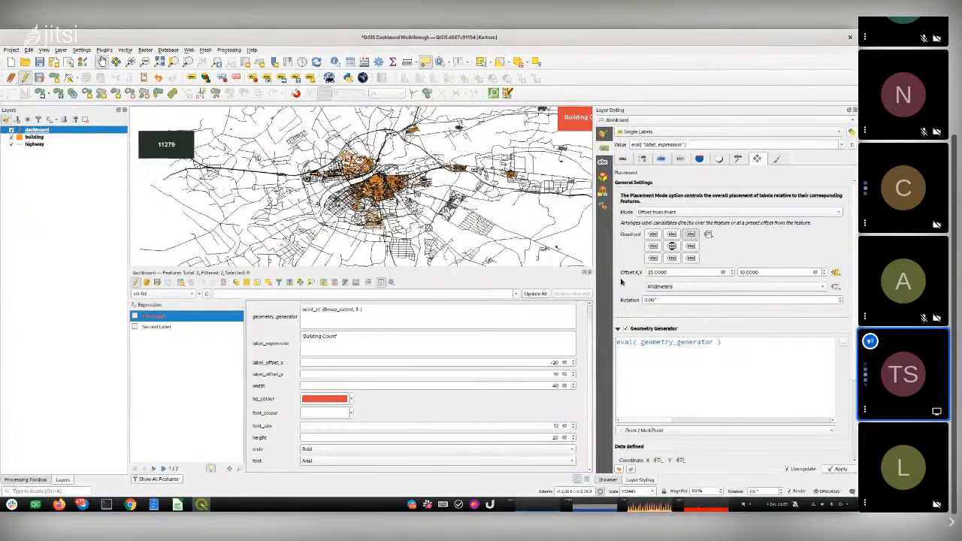
Set First Label's label_offset_x to 20 and commit the value to refresh the map.
left_click(553, 362)
key("BackSpace")
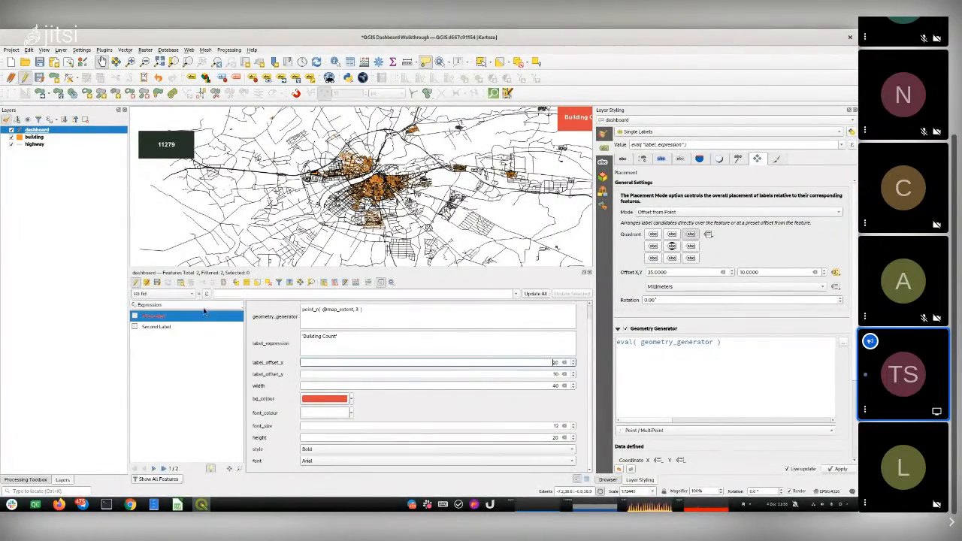
left_click(169, 327)
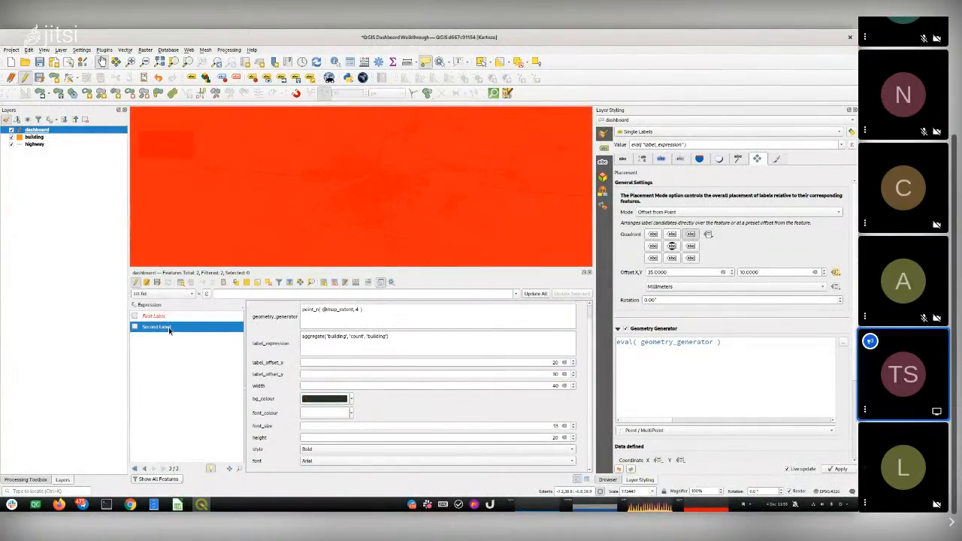
left_click(170, 317)
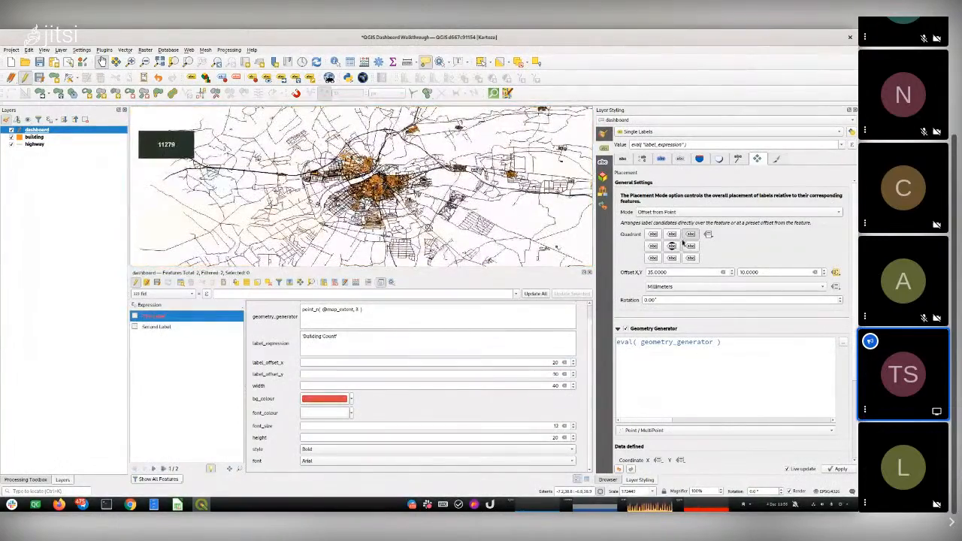
Try the above, below, centred and above-right quadrants for the dashboard label placement.
left_click(672, 235)
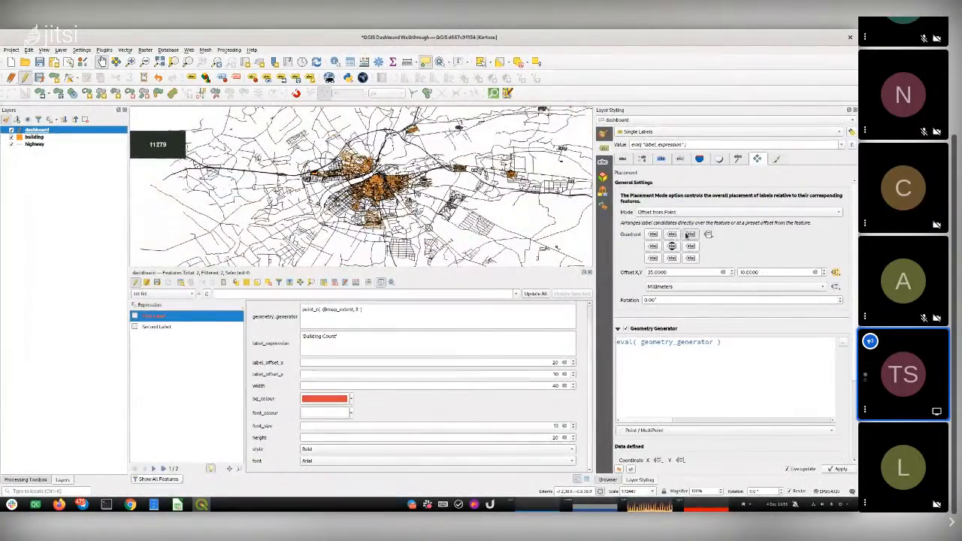
left_click(653, 258)
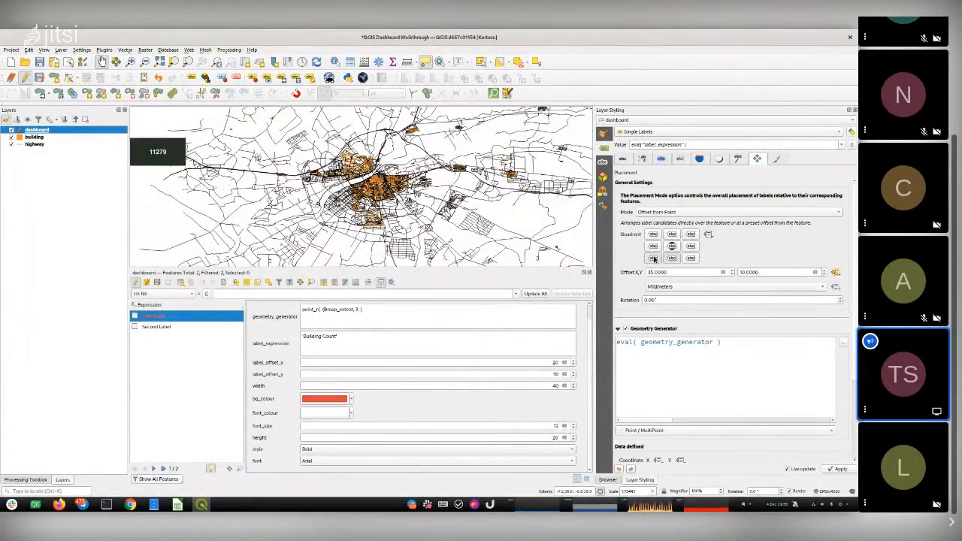
left_click(672, 246)
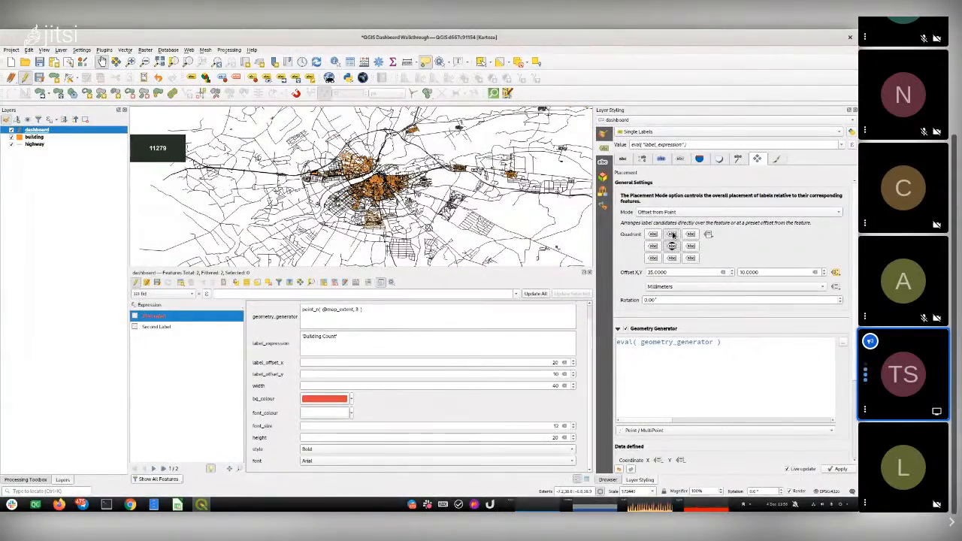
left_click(691, 234)
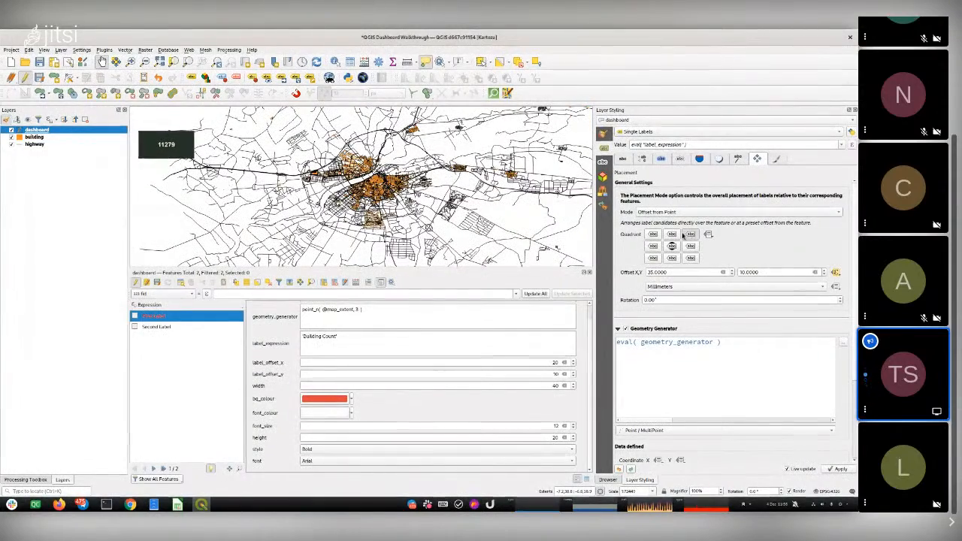
Switch the label placement to the above-left quadrant and set First Label's label_offset_x to 0.
left_click(654, 235)
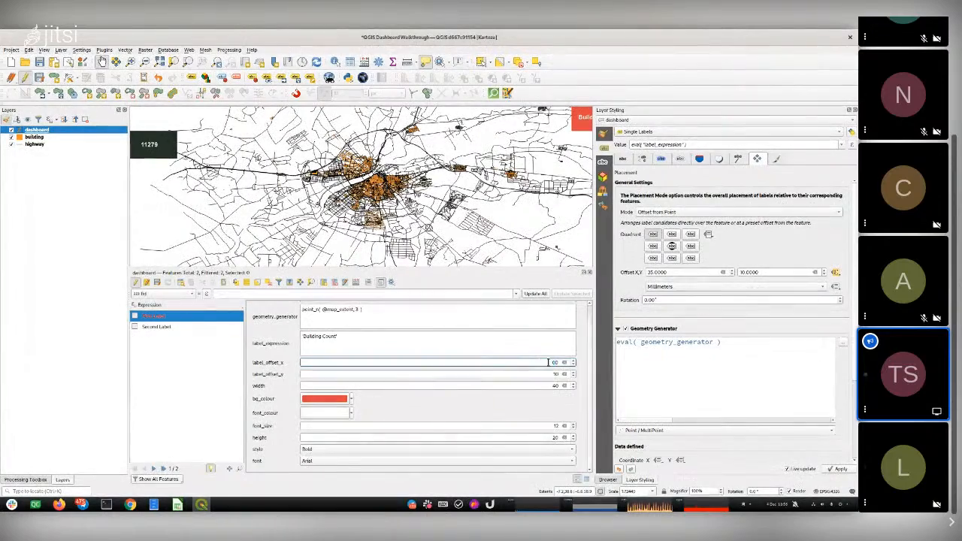
left_click(164, 327)
left_click(157, 317)
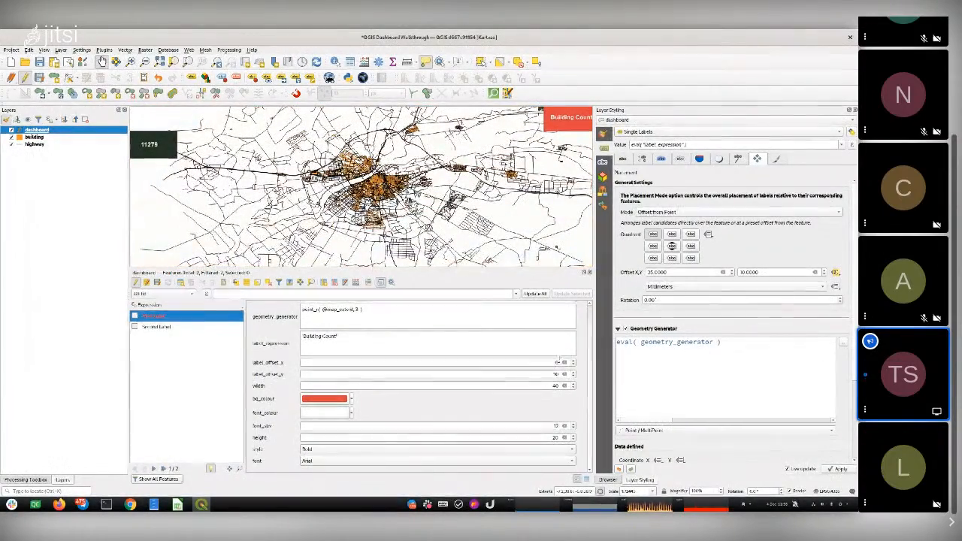
Place the dashboard labels in the above-centre quadrant and set First Label's label_offset_x to -20.
left_click(671, 235)
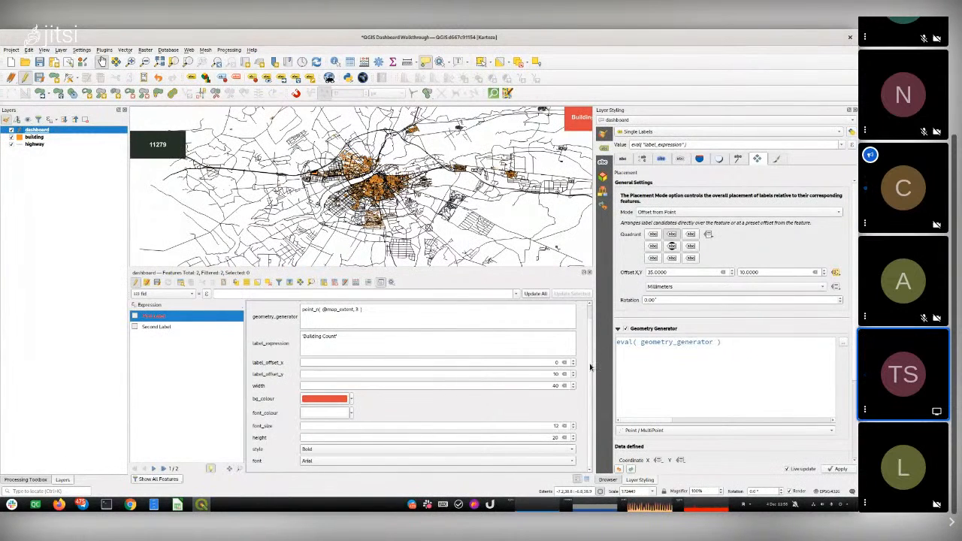
left_click(550, 364)
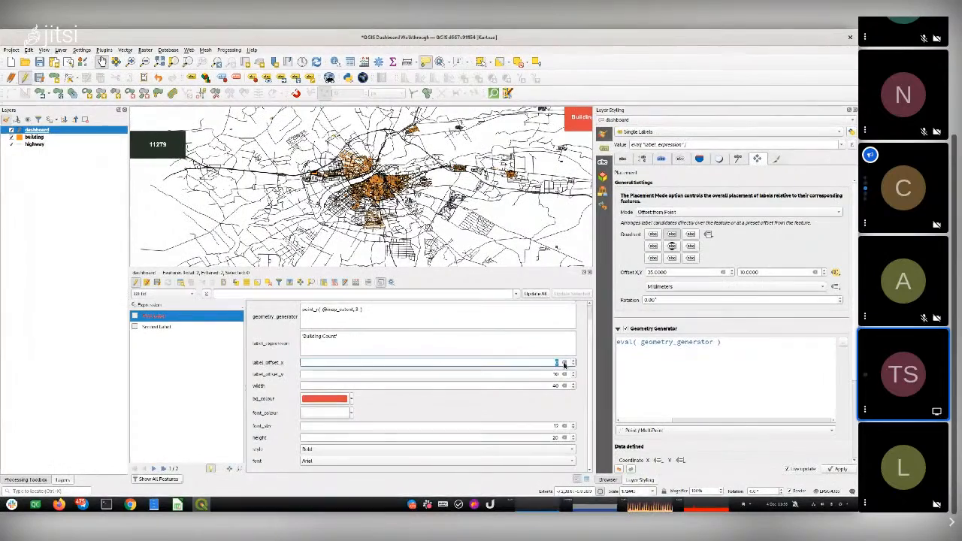
type("-20")
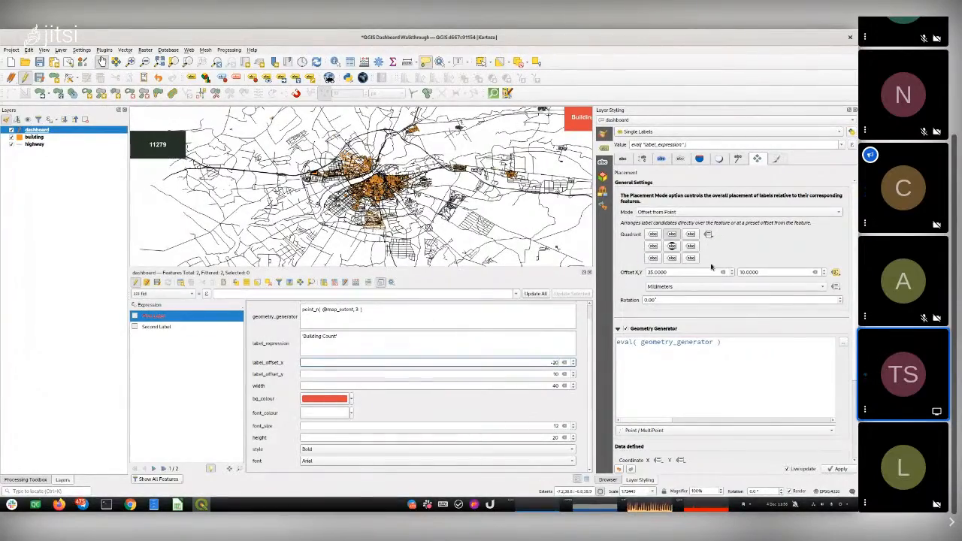
left_click(515, 338)
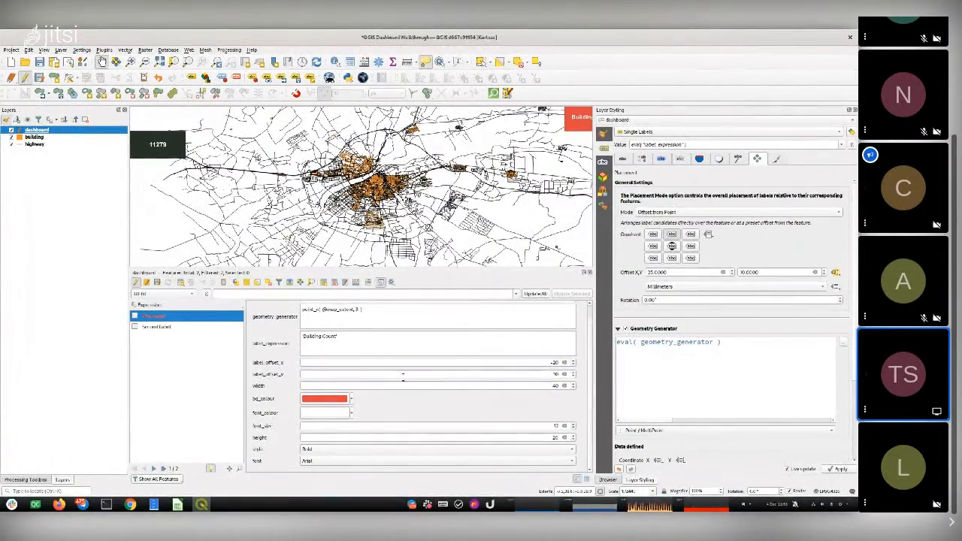
left_click(162, 327)
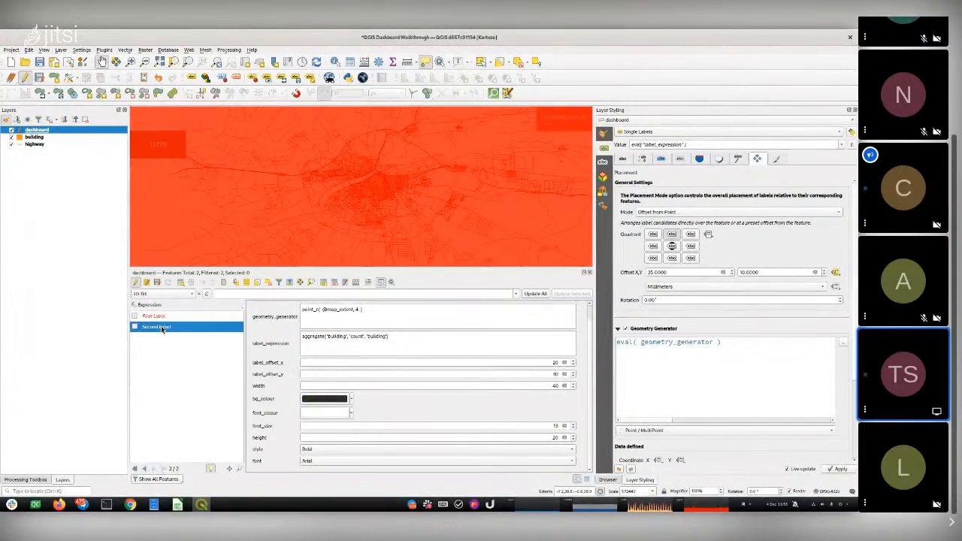
left_click(161, 317)
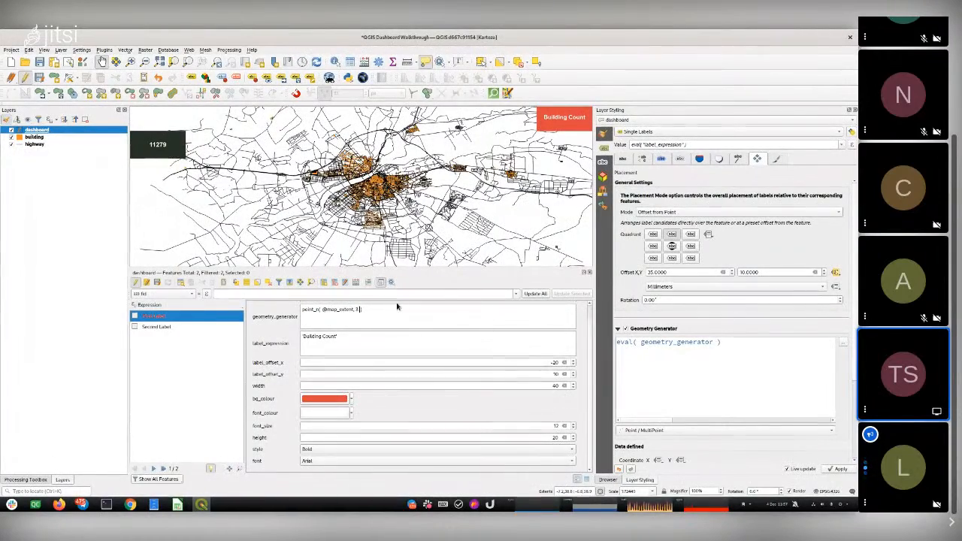
key("BackSpace")
type("4")
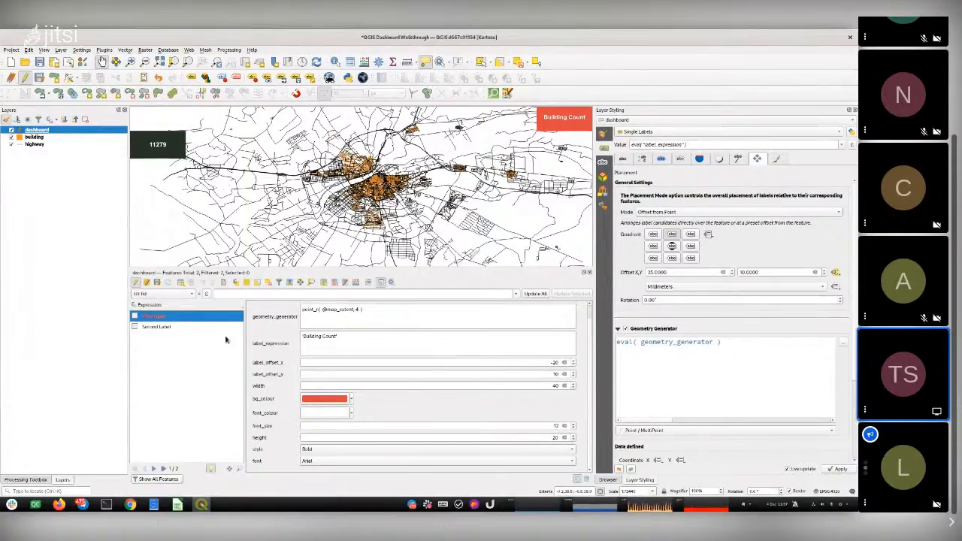
left_click(168, 327)
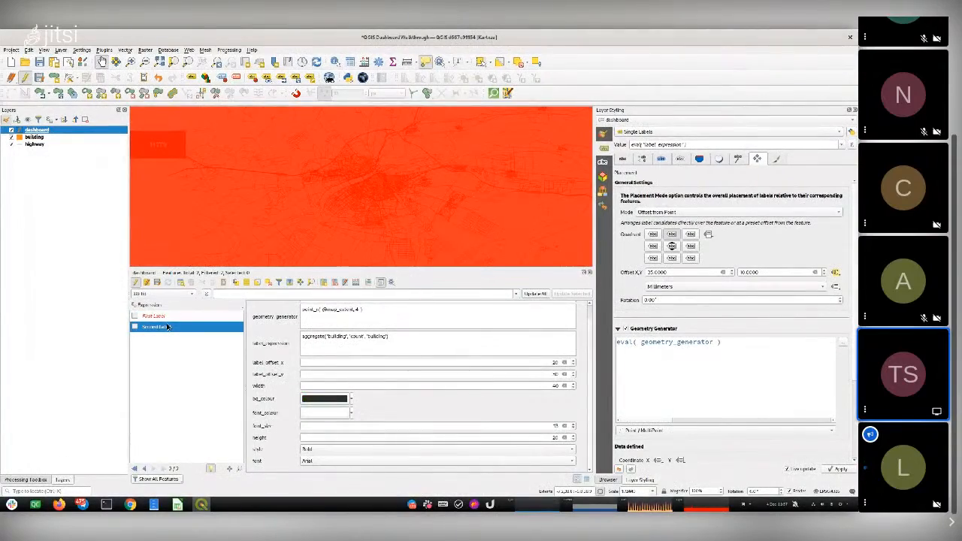
left_click(161, 317)
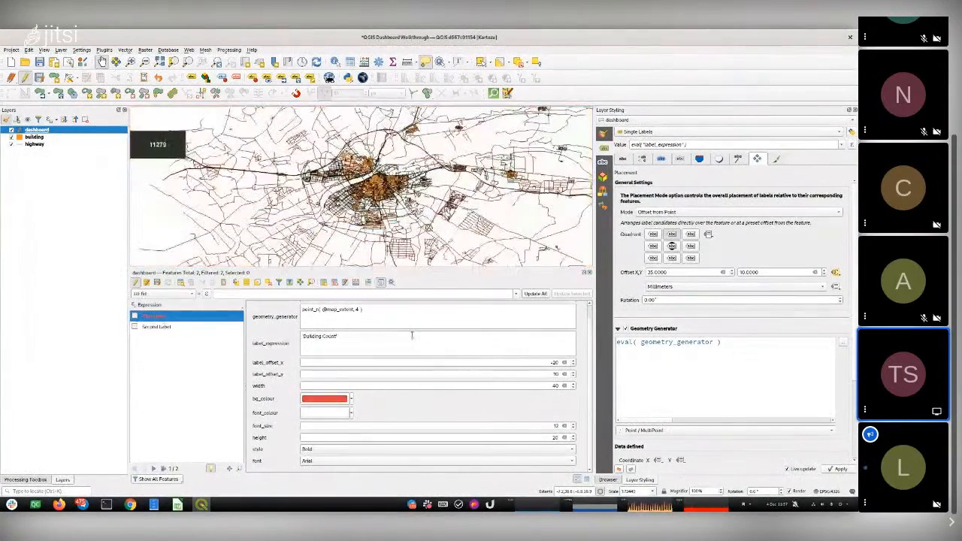
left_click(553, 362)
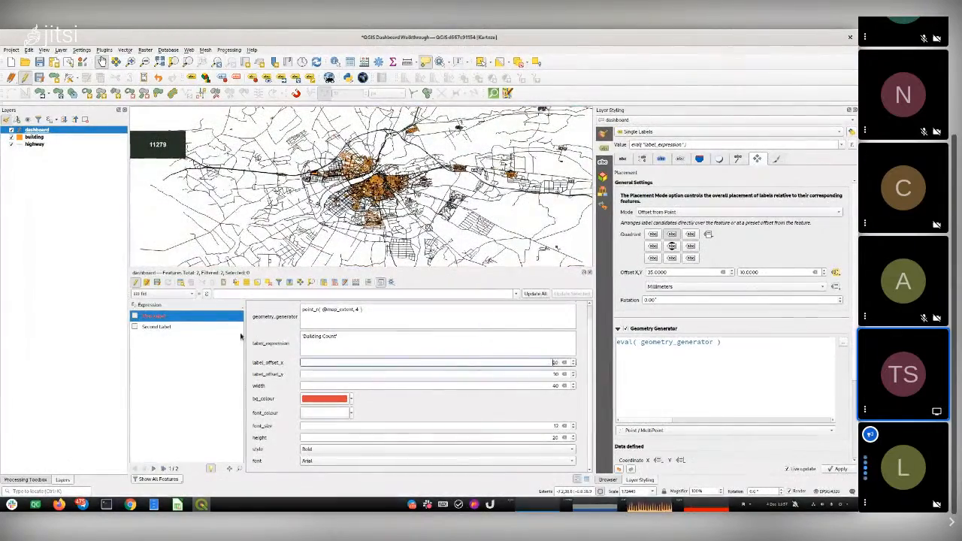
left_click(359, 337)
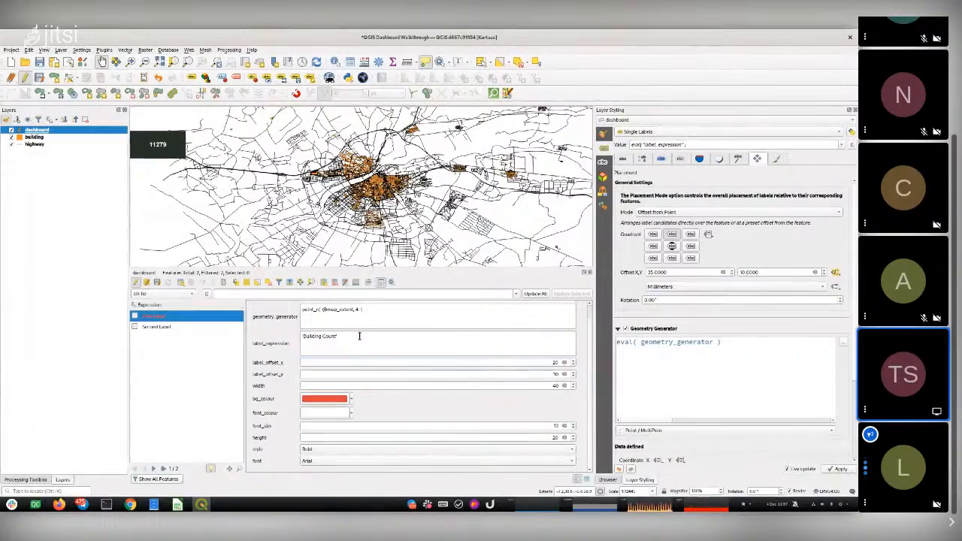
End editing on the dashboard layer, keeping the attribute changes, and save the project.
left_click(26, 78)
left_click(40, 62)
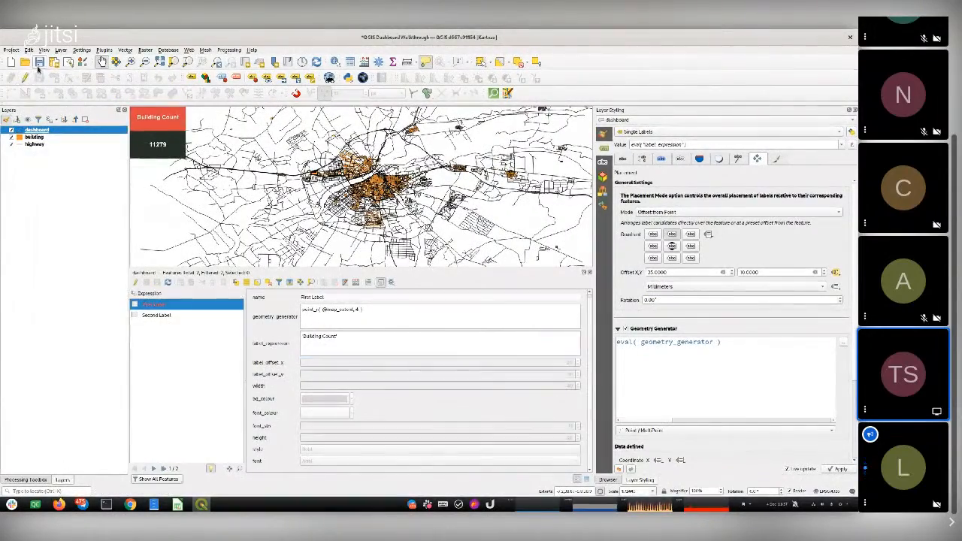